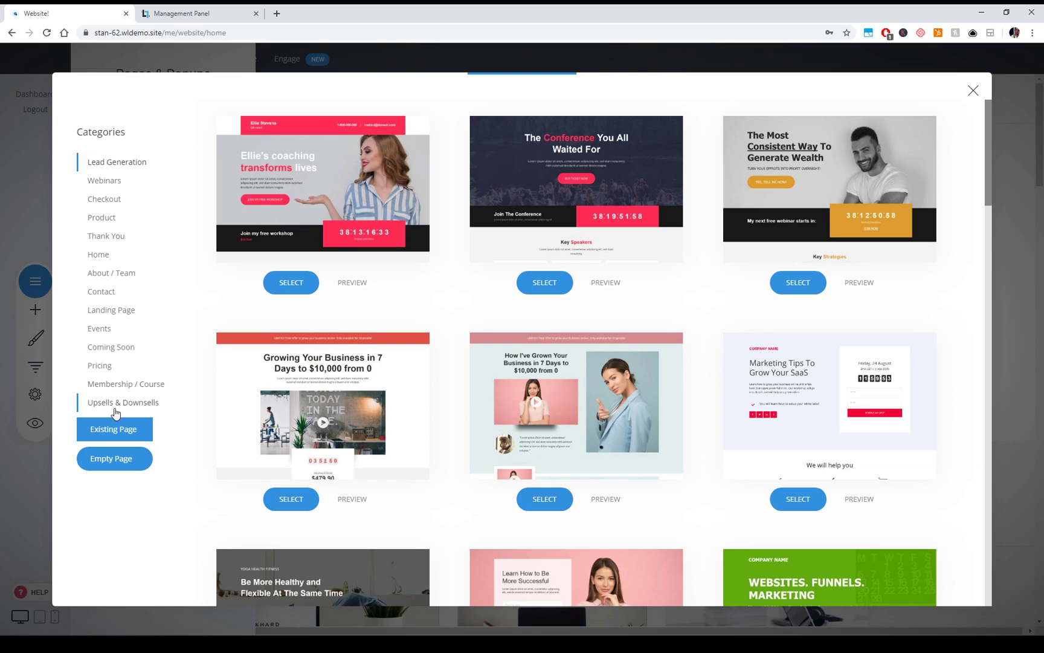
- Switch the template gallery to the Membership / Course category and browse it
click(128, 387)
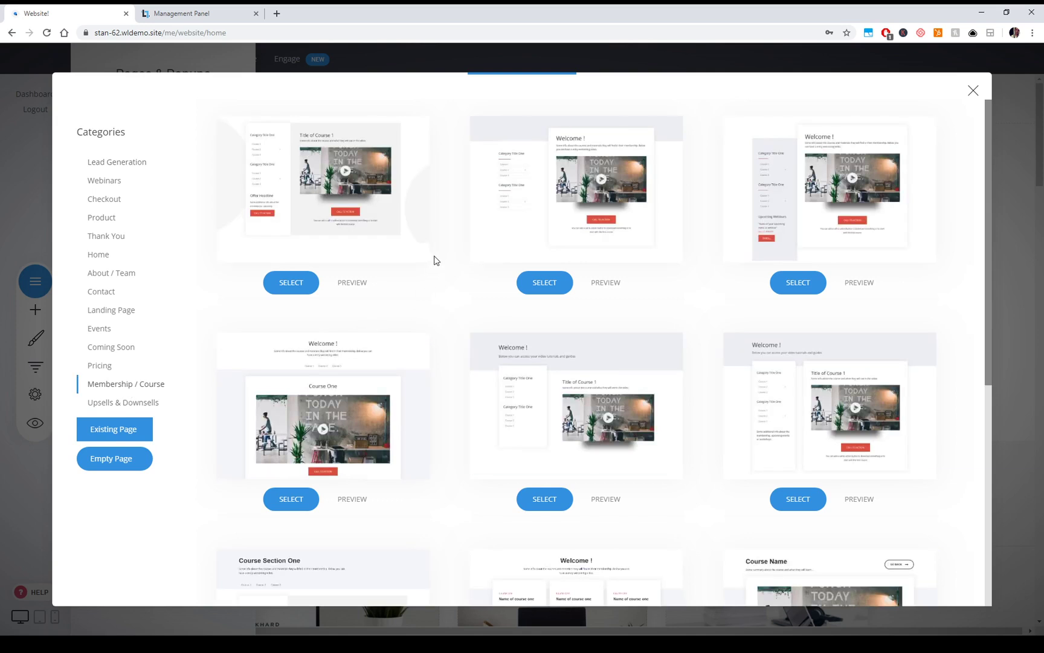
scroll(434, 260, down, 6)
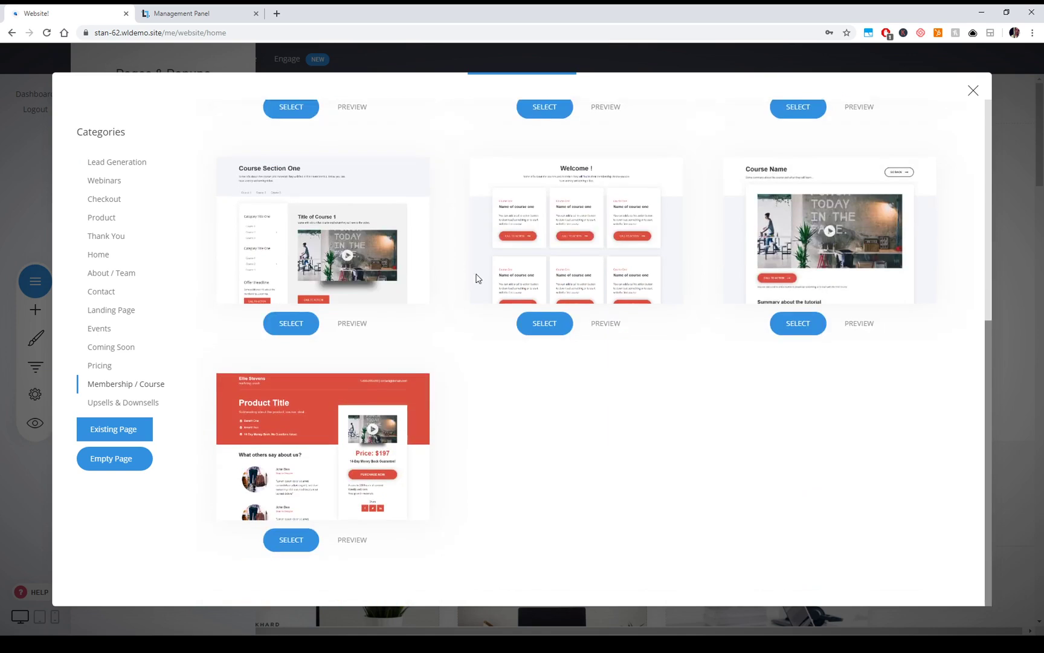
scroll(710, 461, up, 5)
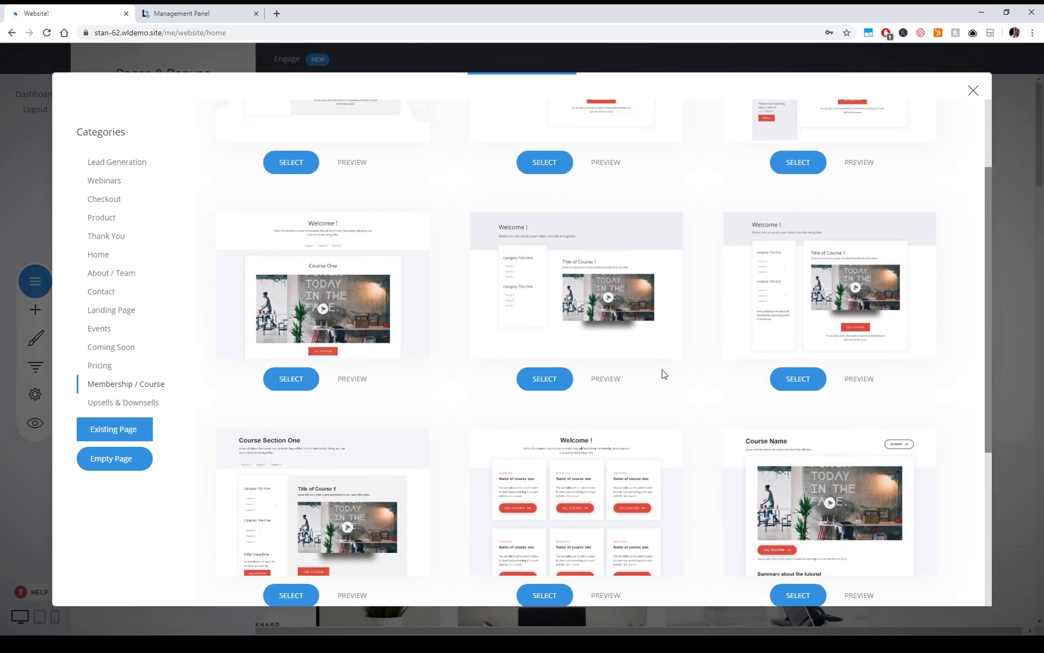
scroll(725, 428, down, 3)
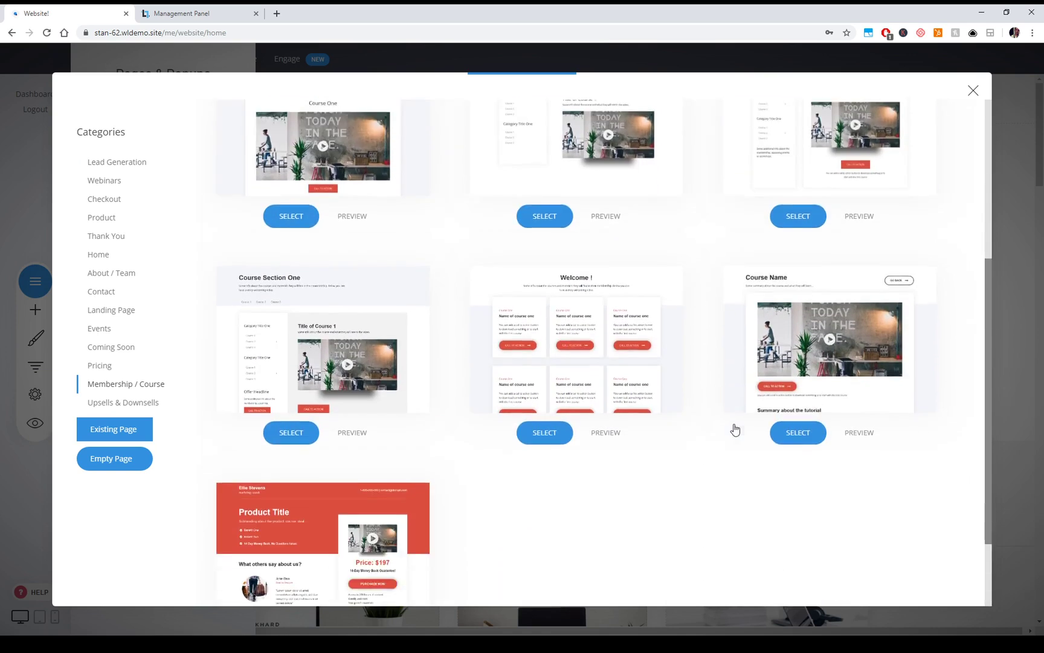
- Preview the 'Welcome !' course-cards template full page, then close the preview
click(613, 433)
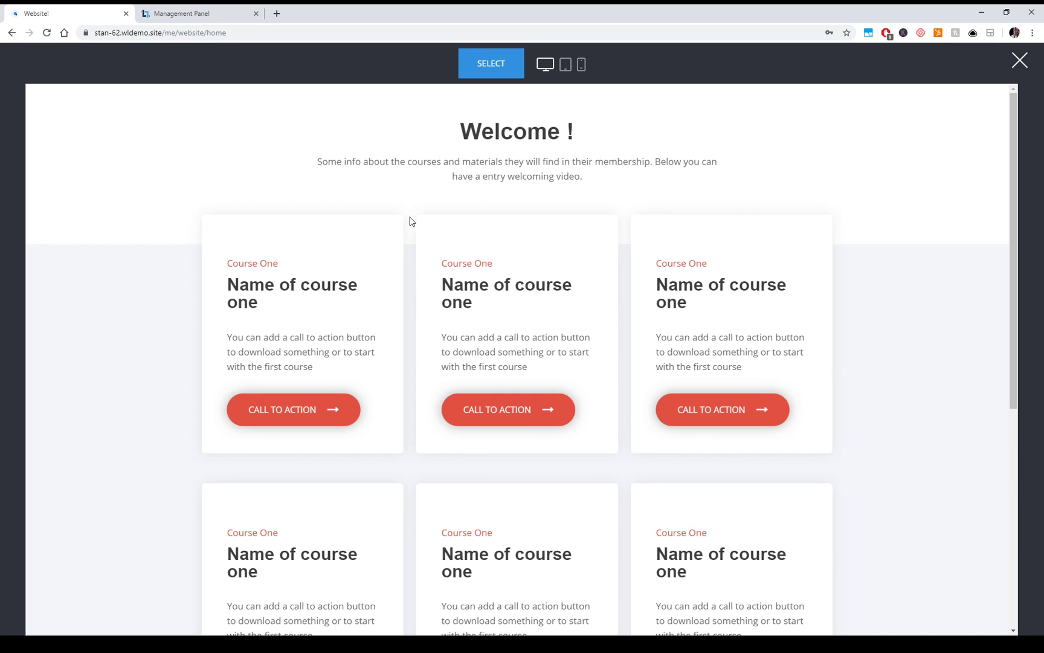
scroll(708, 333, down, 3)
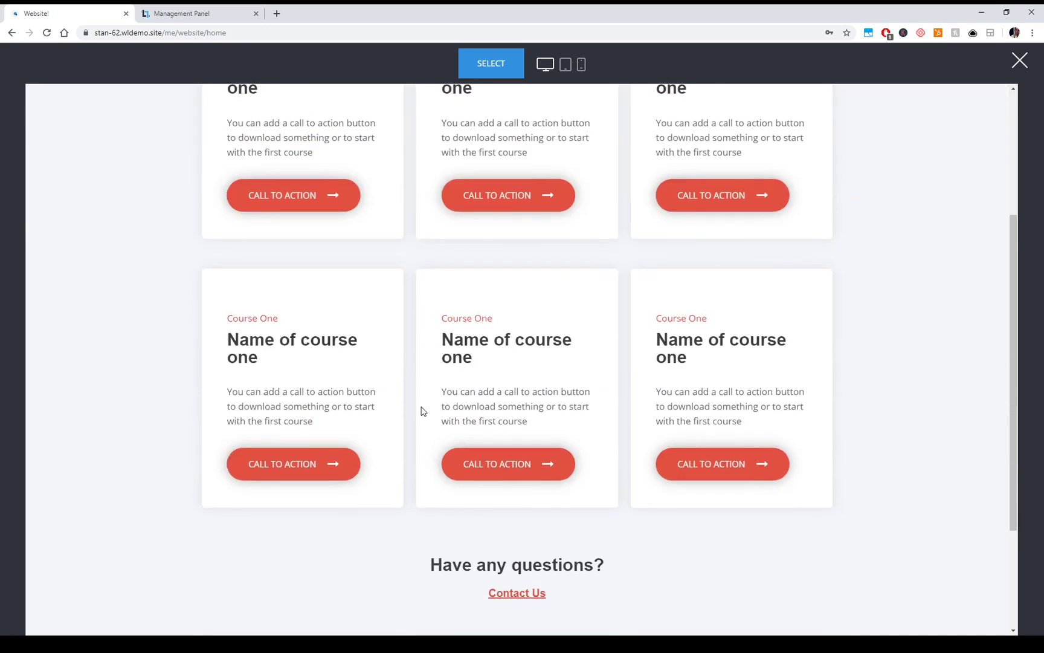
scroll(422, 411, up, 2)
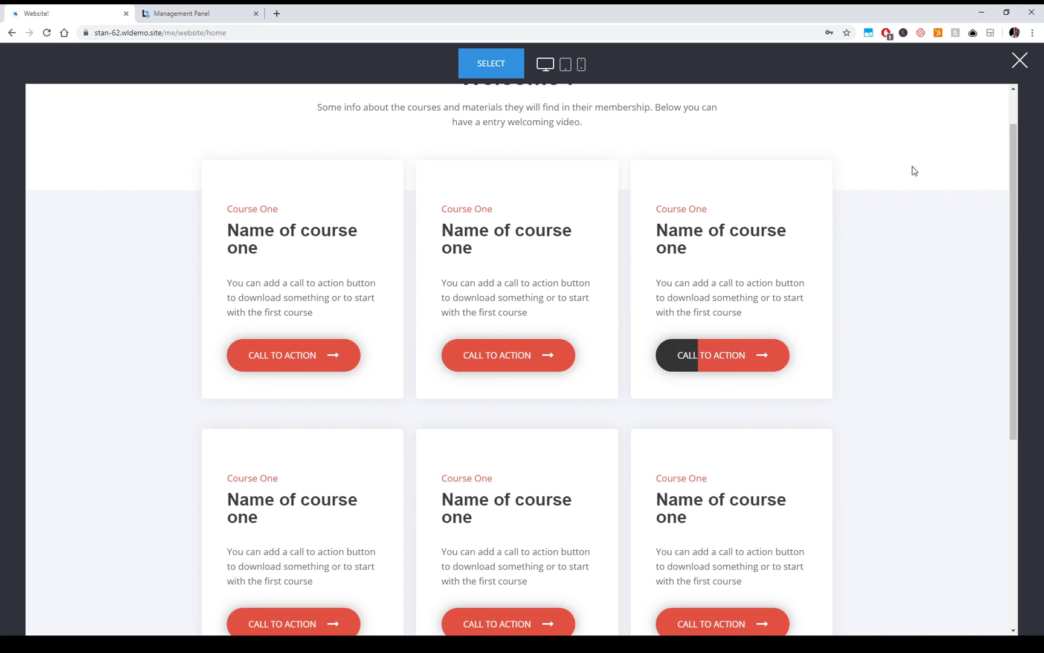
scroll(841, 266, up, 1)
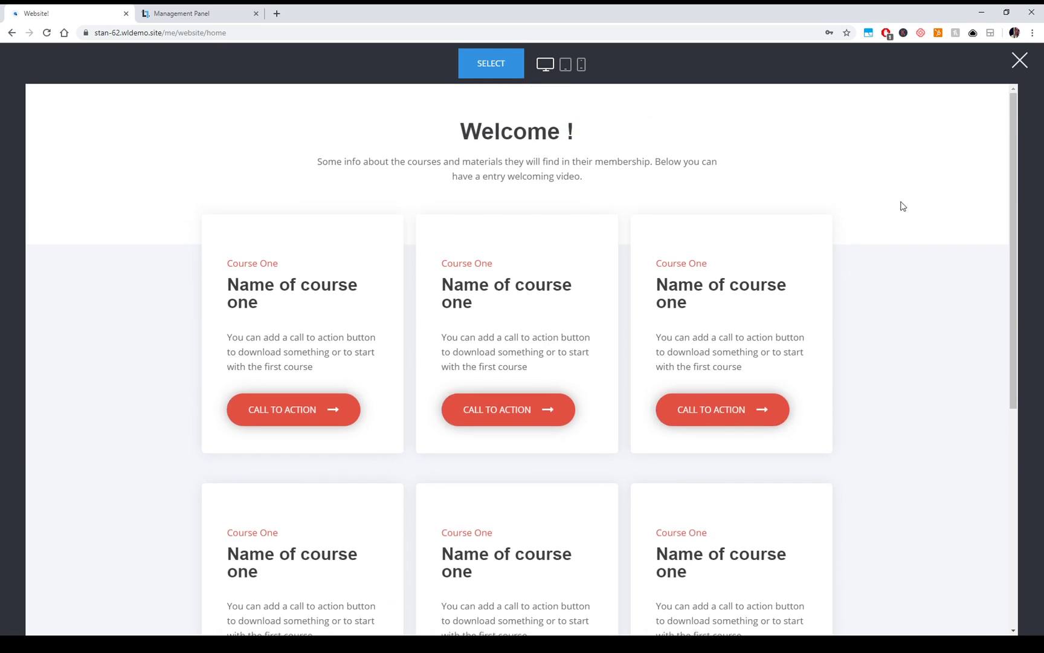
click(1019, 67)
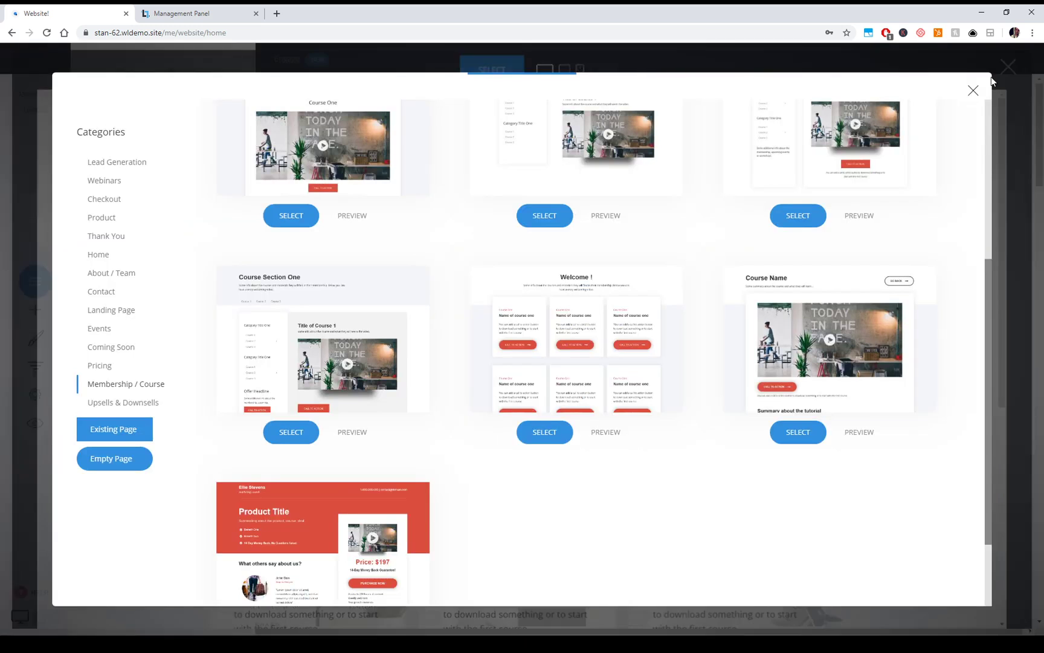
- Preview the Course Section One template and close the preview
click(352, 432)
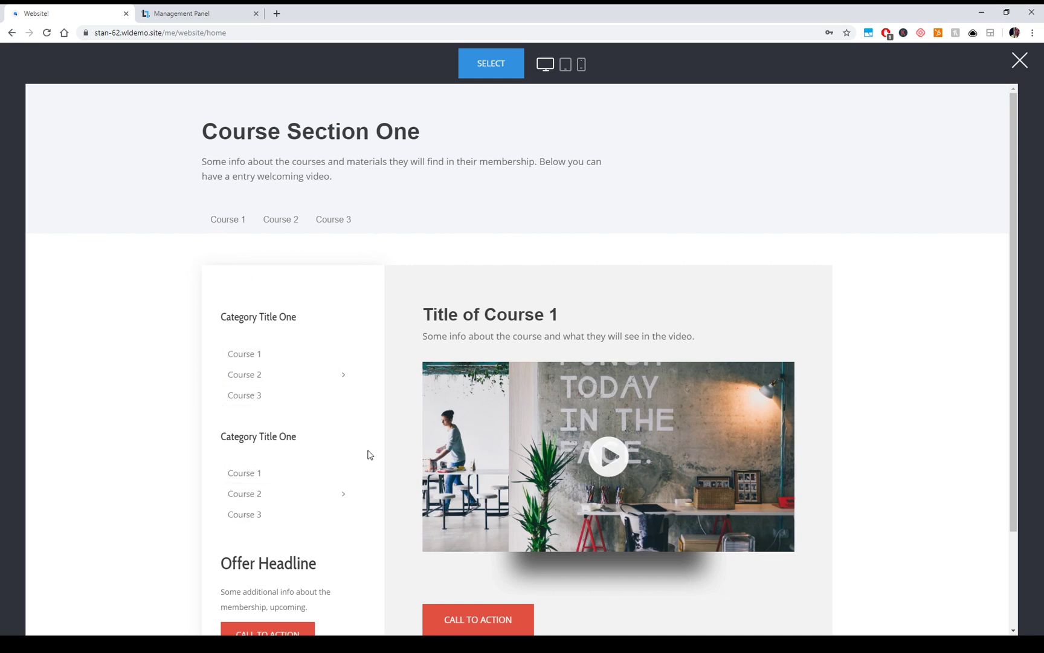
scroll(369, 454, down, 2)
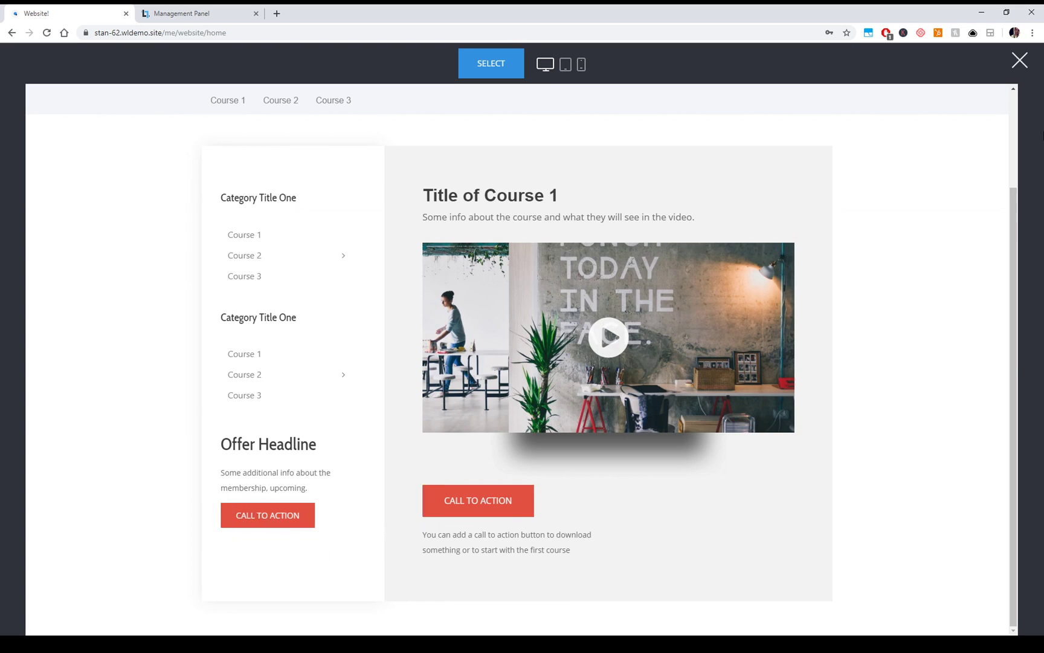
click(1020, 70)
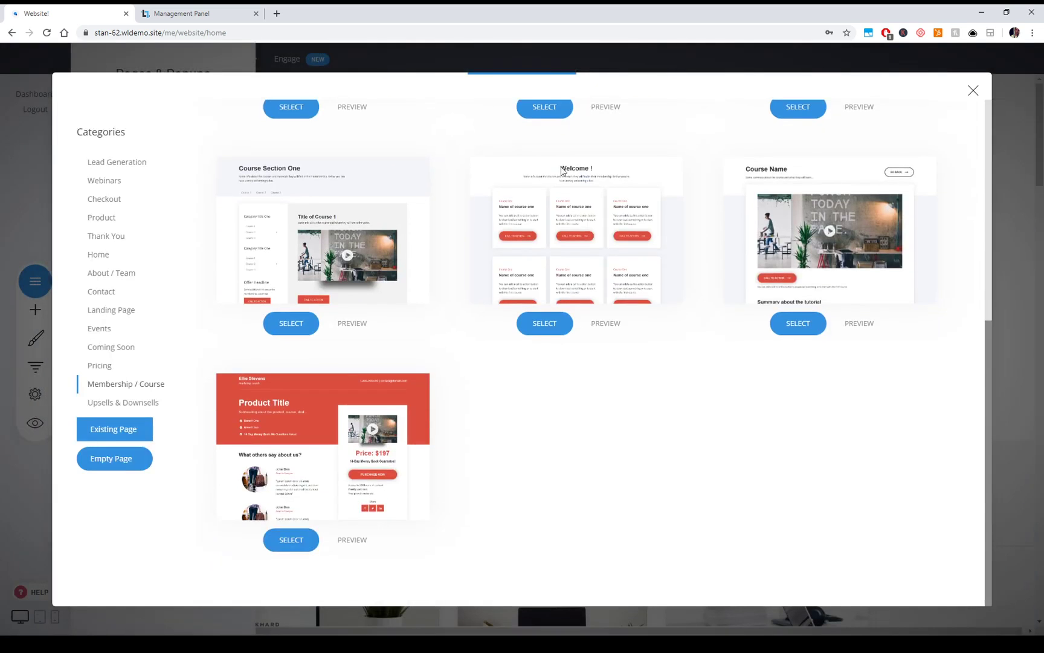
- Close the template chooser without picking a template
scroll(655, 421, up, 5)
scroll(696, 380, up, 1)
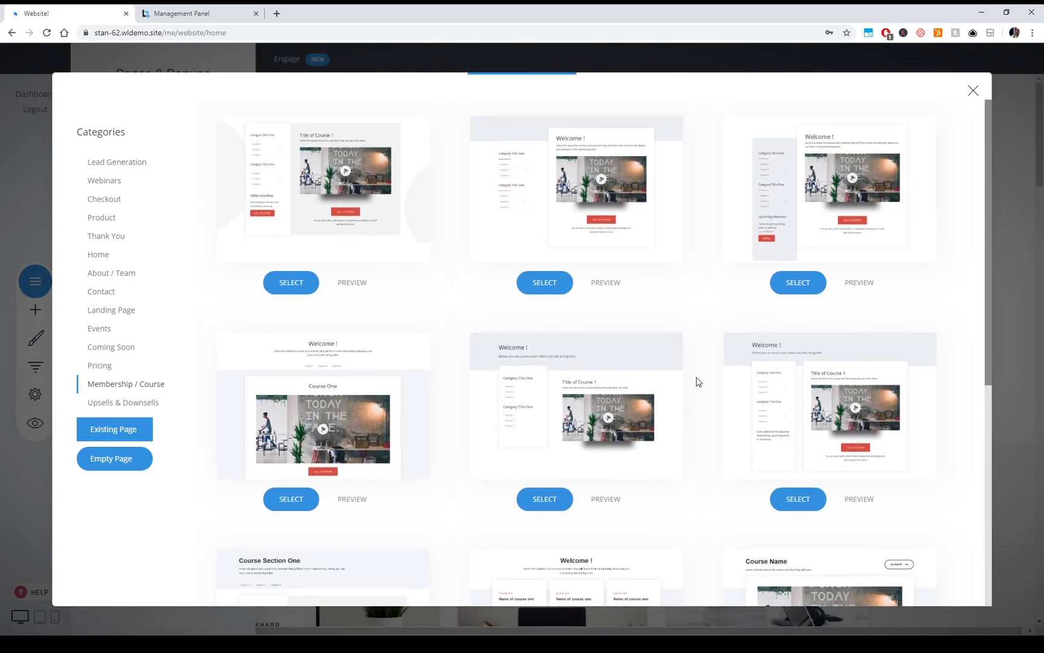
click(972, 90)
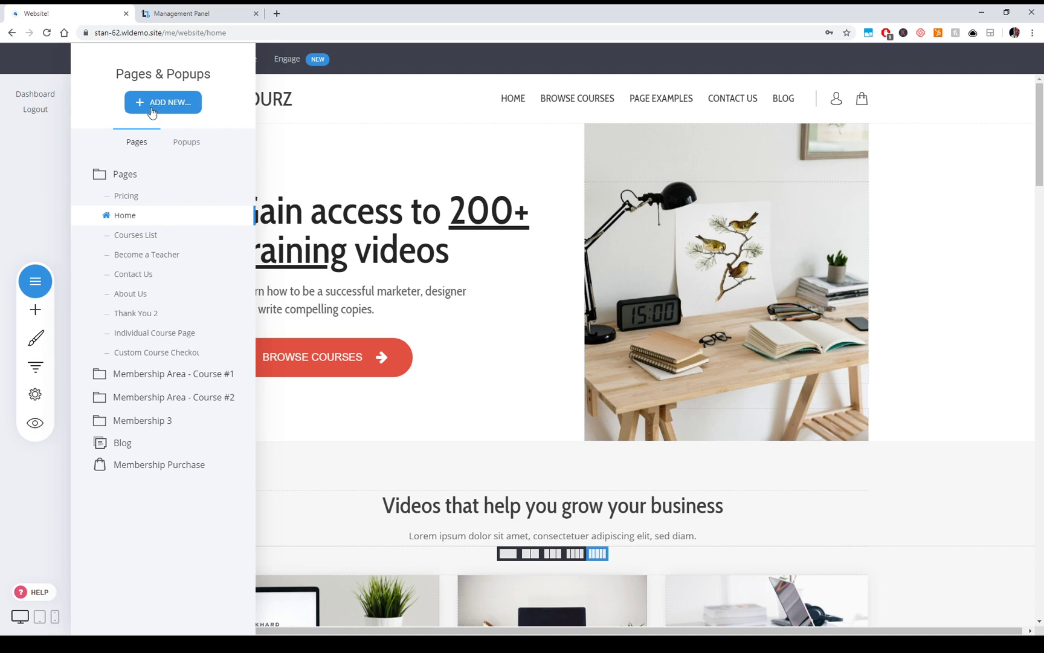
- Dismiss the Pages & Popups panel so the COURZ home page with its three course cards is visible
drag(151, 111, 226, 114)
click(226, 114)
click(527, 211)
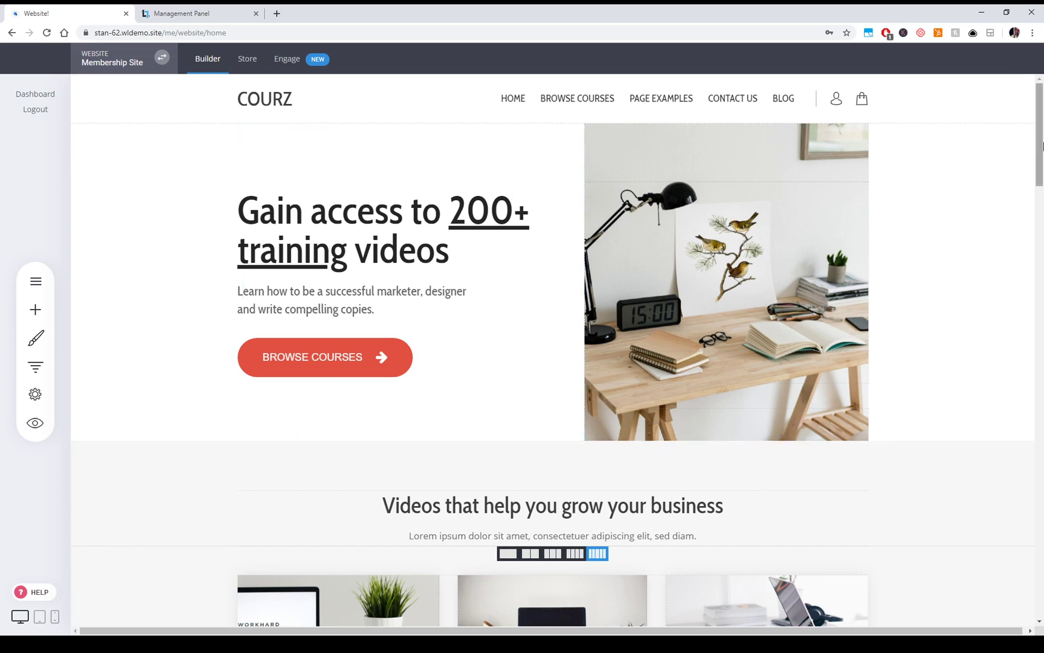
click(35, 281)
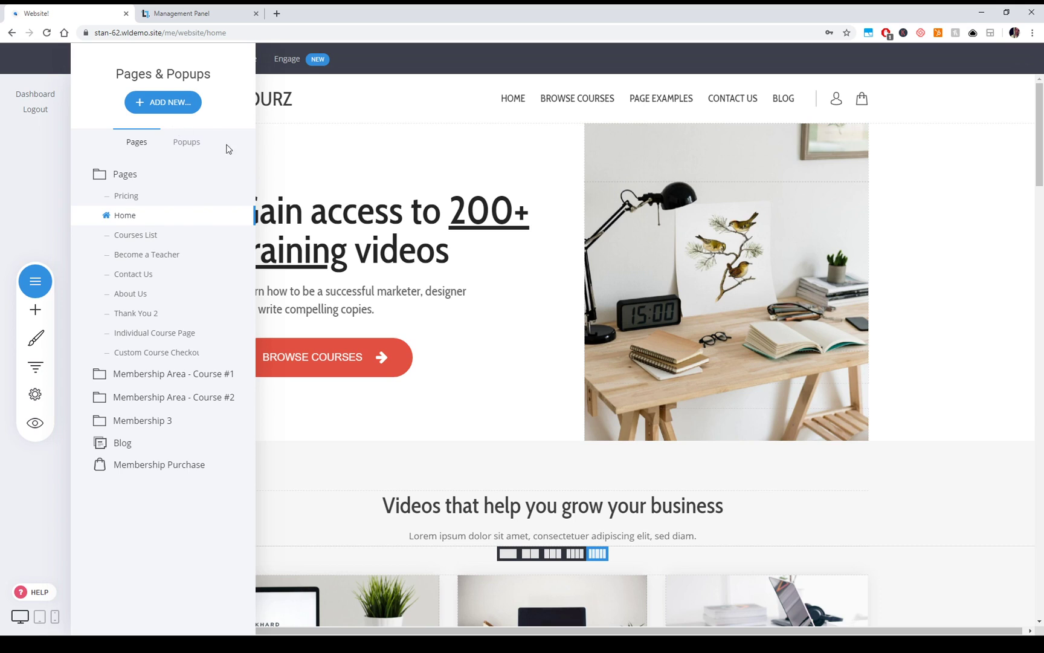
click(691, 275)
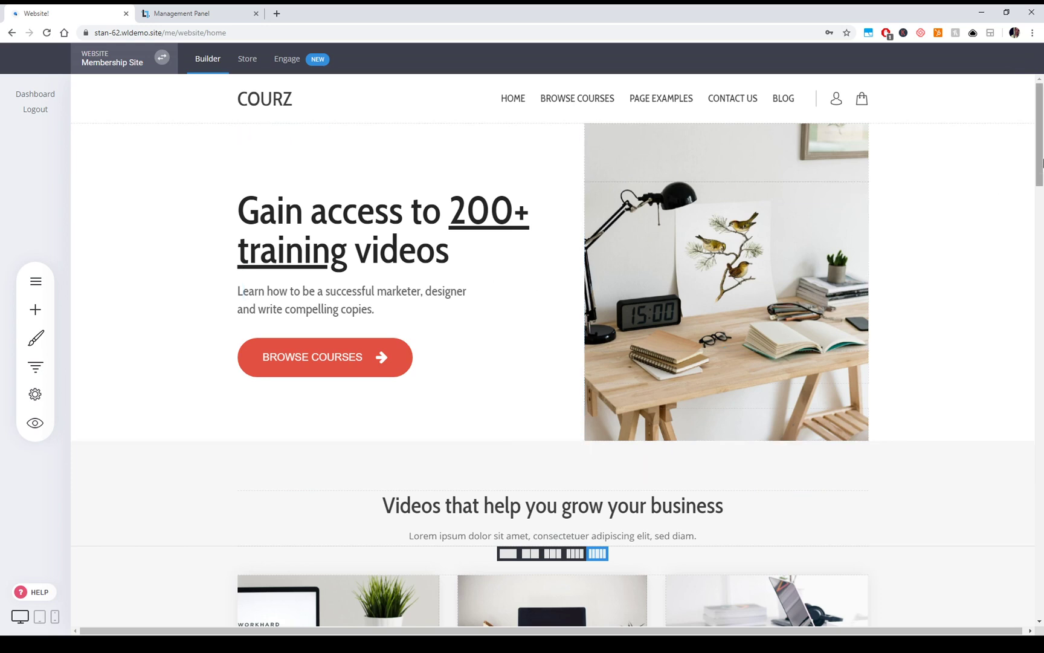
mouse_move(1043, 162)
mouse_down()
mouse_move(1042, 220)
mouse_move(1042, 162)
mouse_up()
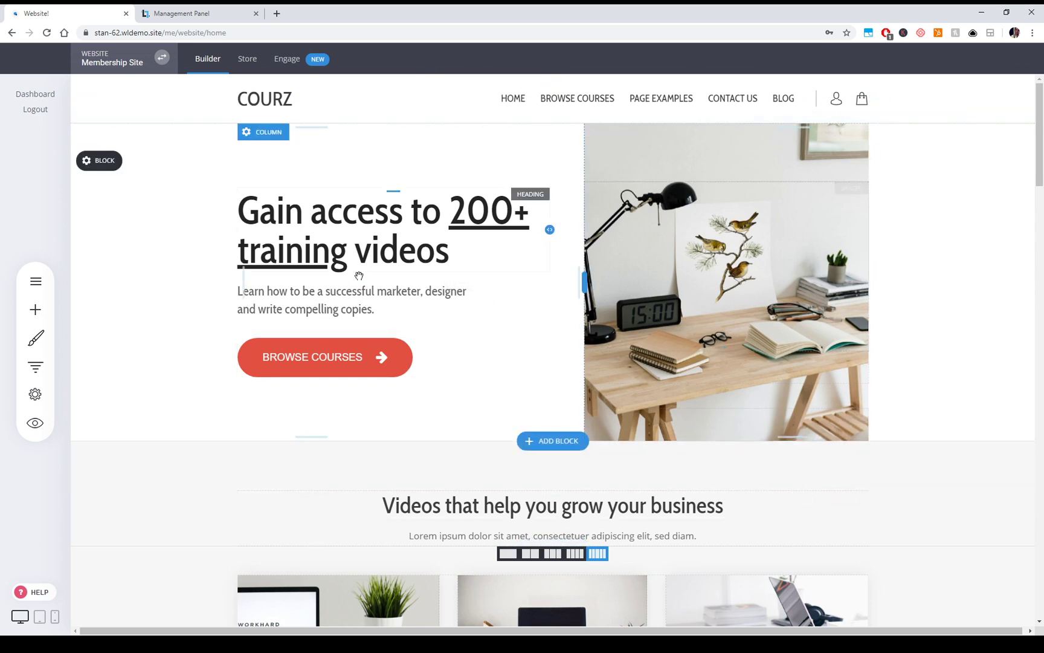
scroll(841, 294, down, 5)
scroll(815, 263, up, 4)
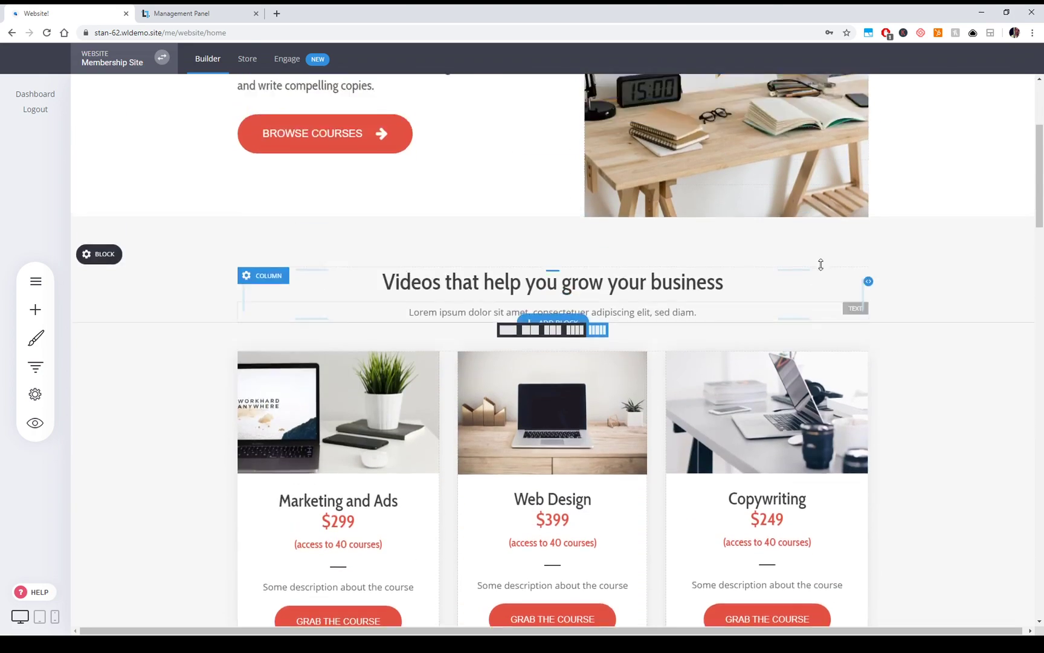
scroll(778, 263, down, 4)
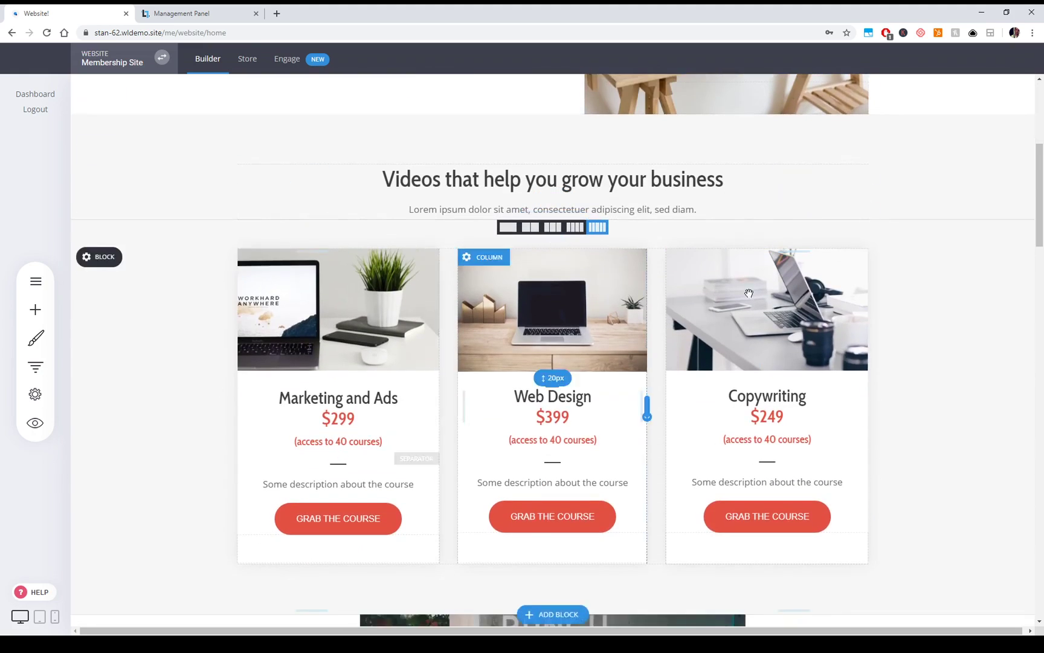
scroll(934, 389, down, 4)
scroll(935, 387, down, 8)
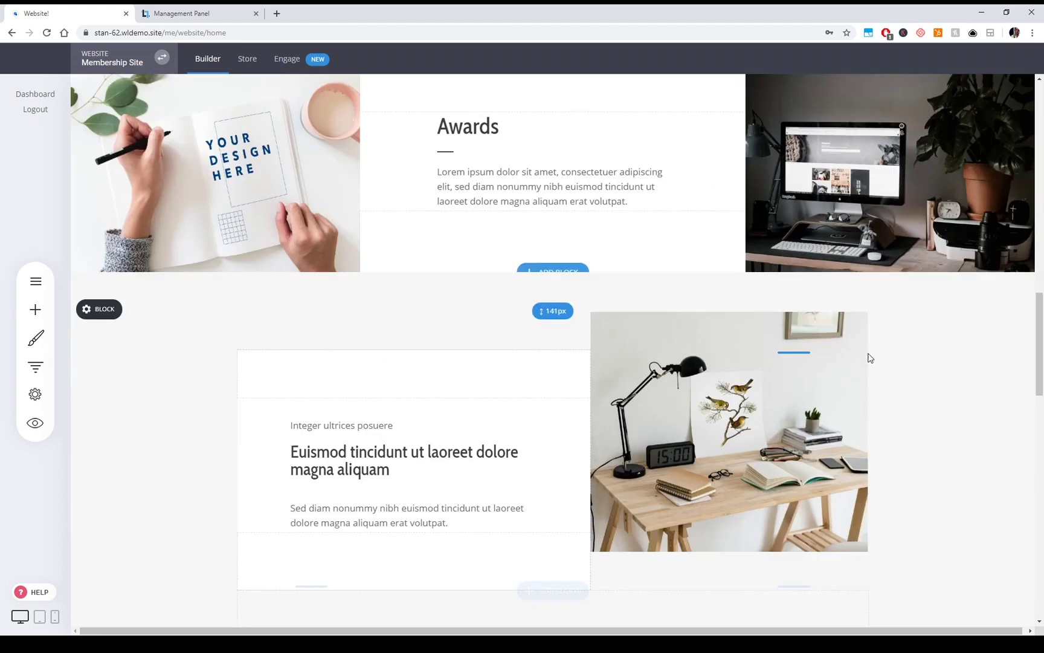
scroll(792, 396, down, 10)
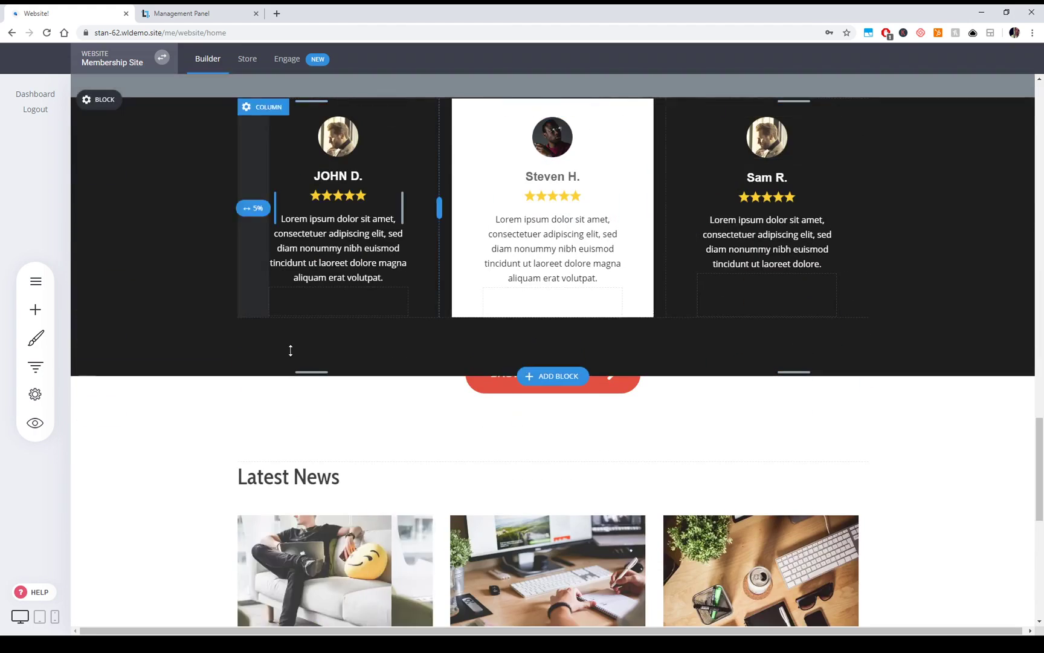
scroll(821, 412, up, 3)
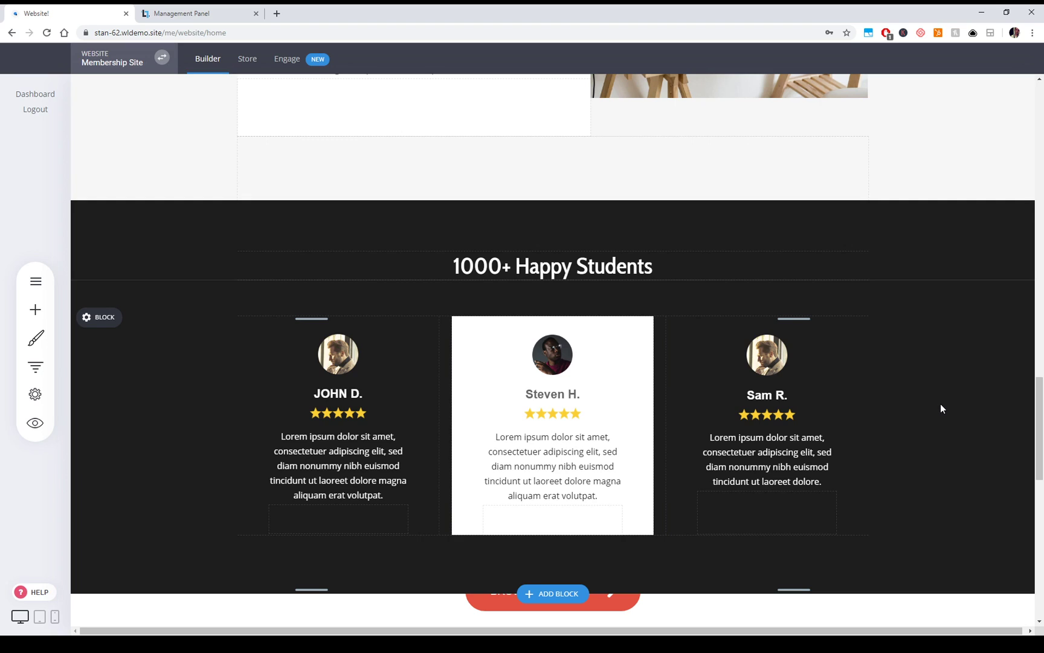
scroll(941, 408, down, 8)
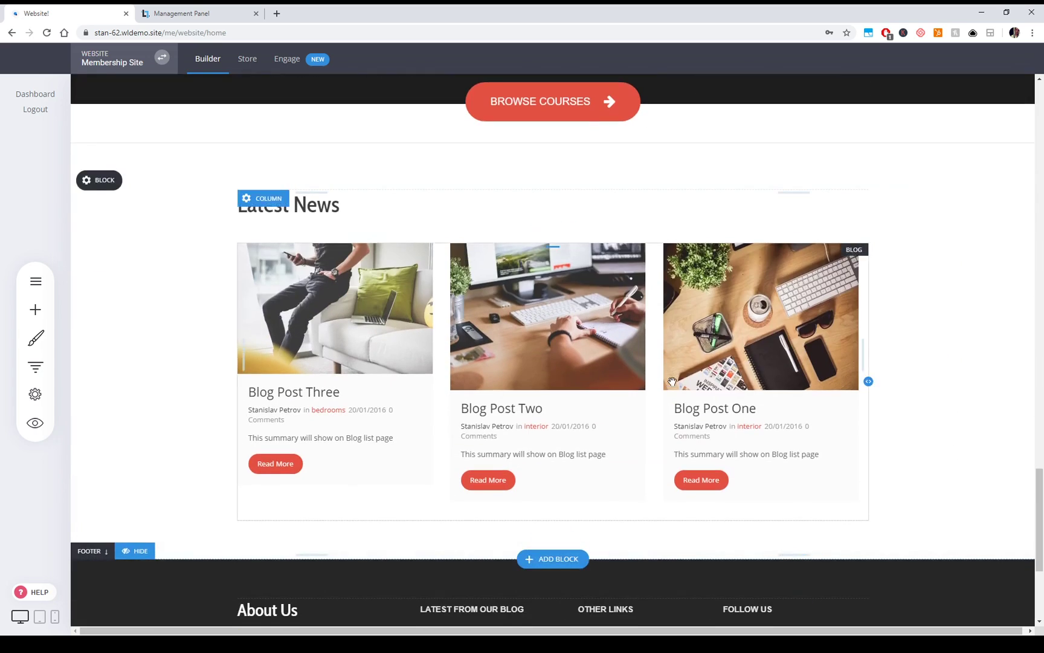
drag(1040, 507, 1040, 109)
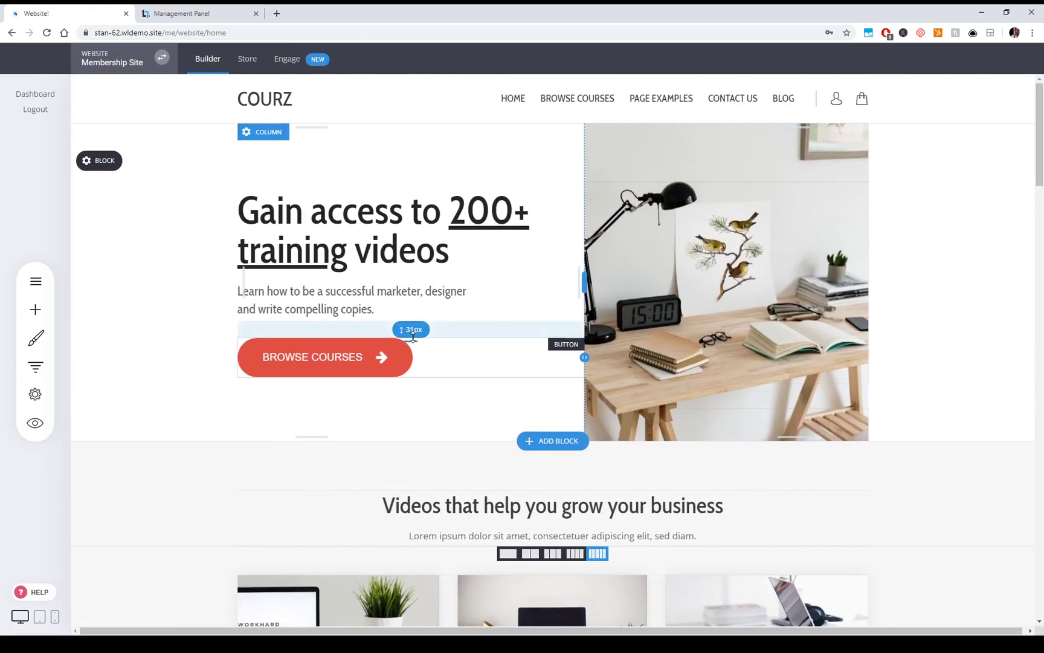
scroll(864, 359, down, 6)
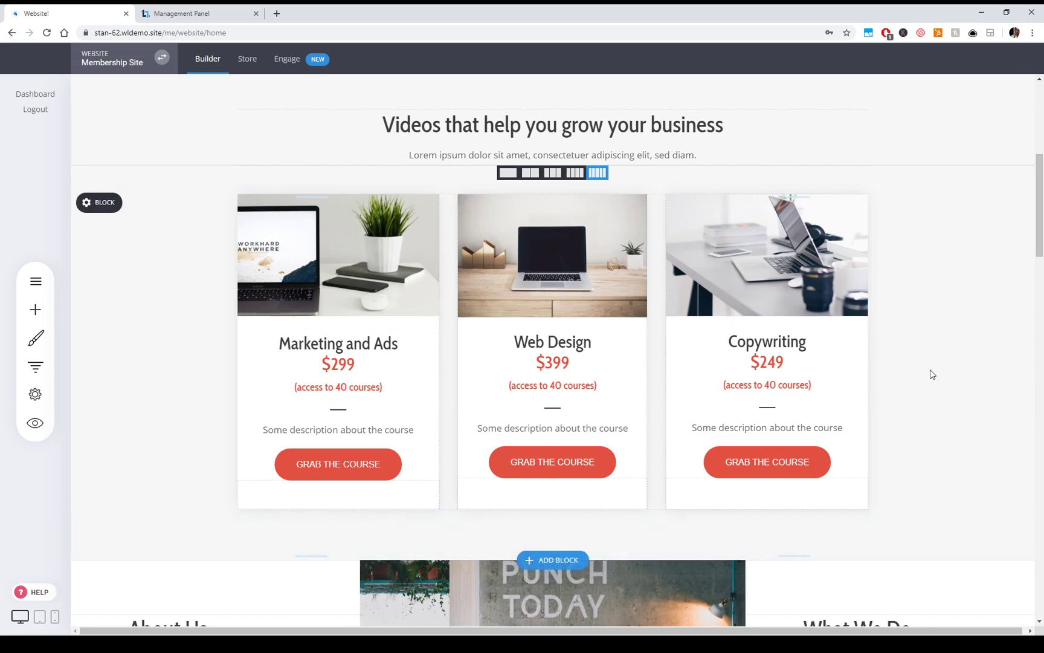
scroll(931, 373, up, 6)
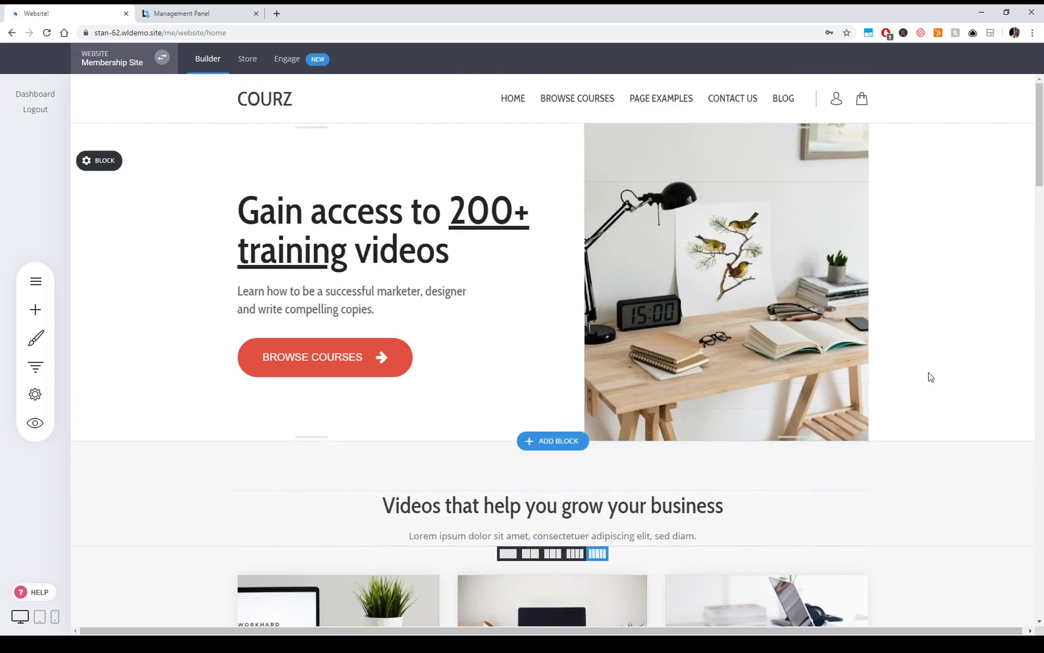
scroll(645, 459, down, 5)
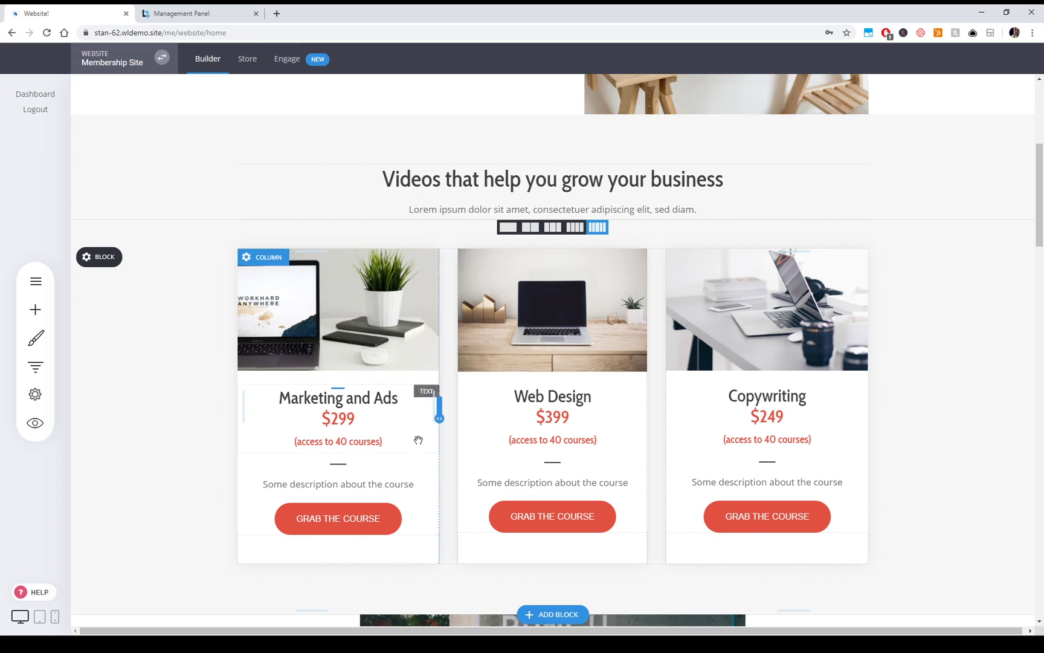
scroll(648, 401, up, 5)
- Open the Courses List page and scroll through its Premium Courses header and three priced cards
click(35, 281)
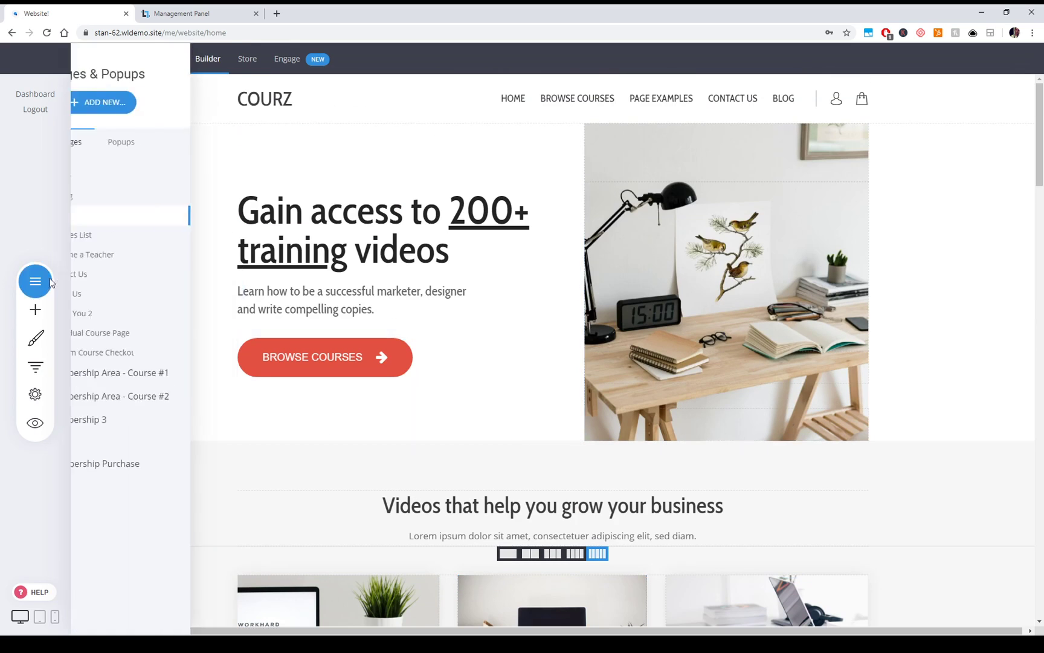
click(141, 237)
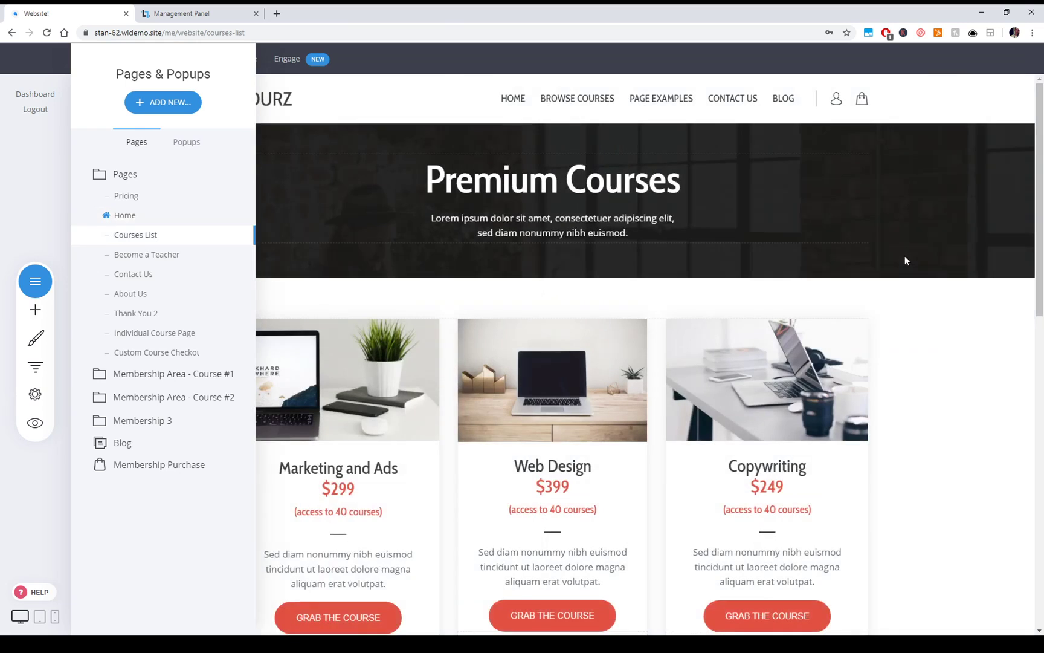
click(950, 348)
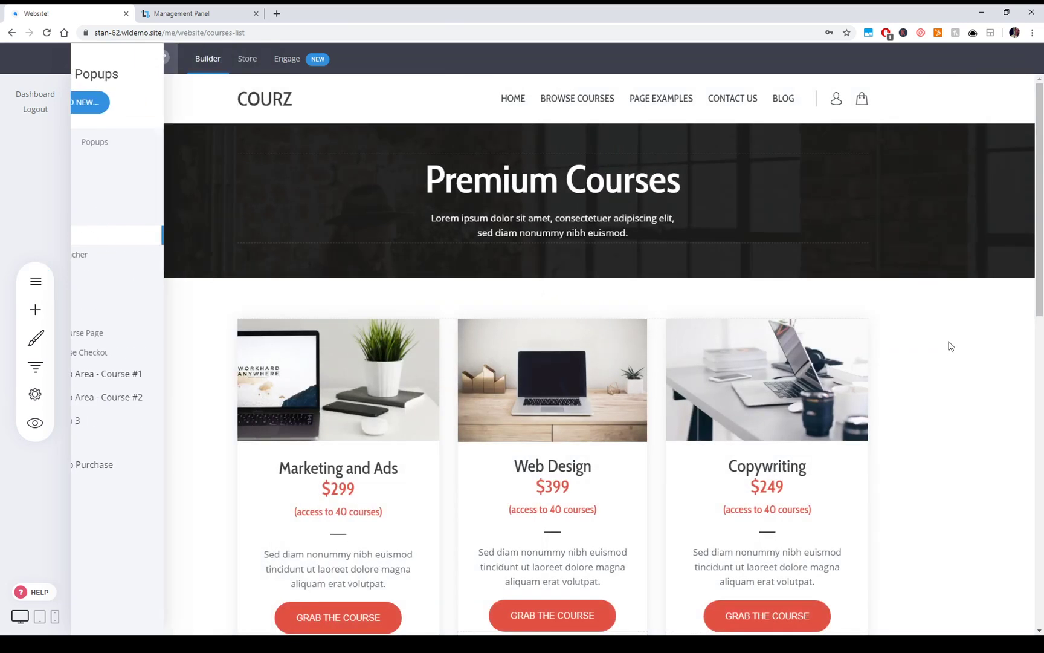
scroll(943, 437, down, 1)
scroll(943, 438, down, 1)
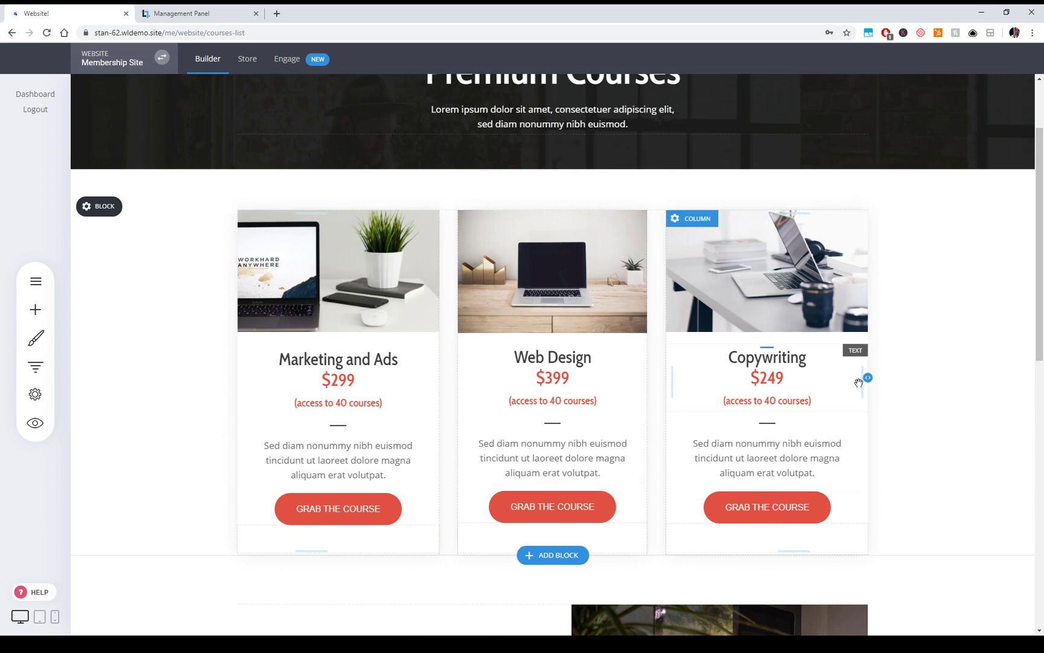
scroll(858, 379, down, 1)
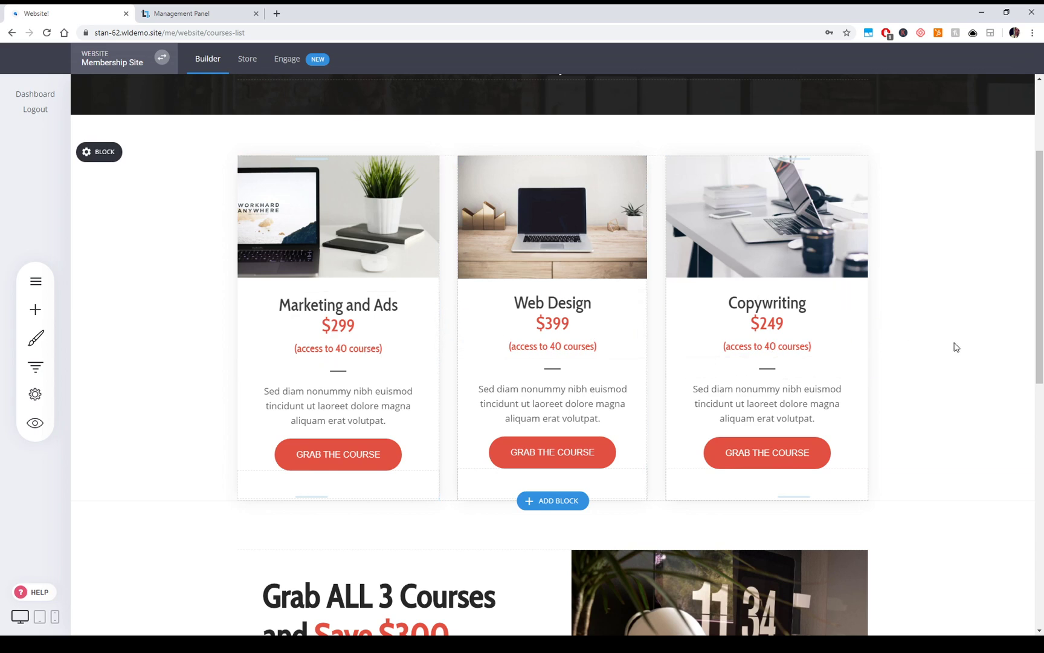
scroll(939, 345, down, 5)
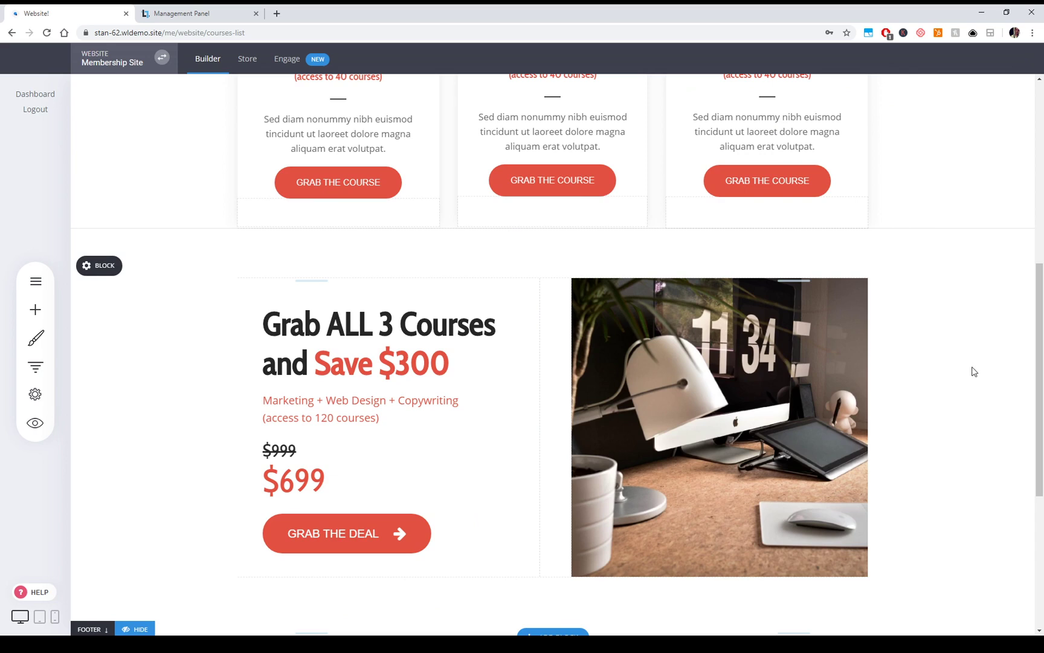
scroll(650, 365, up, 2)
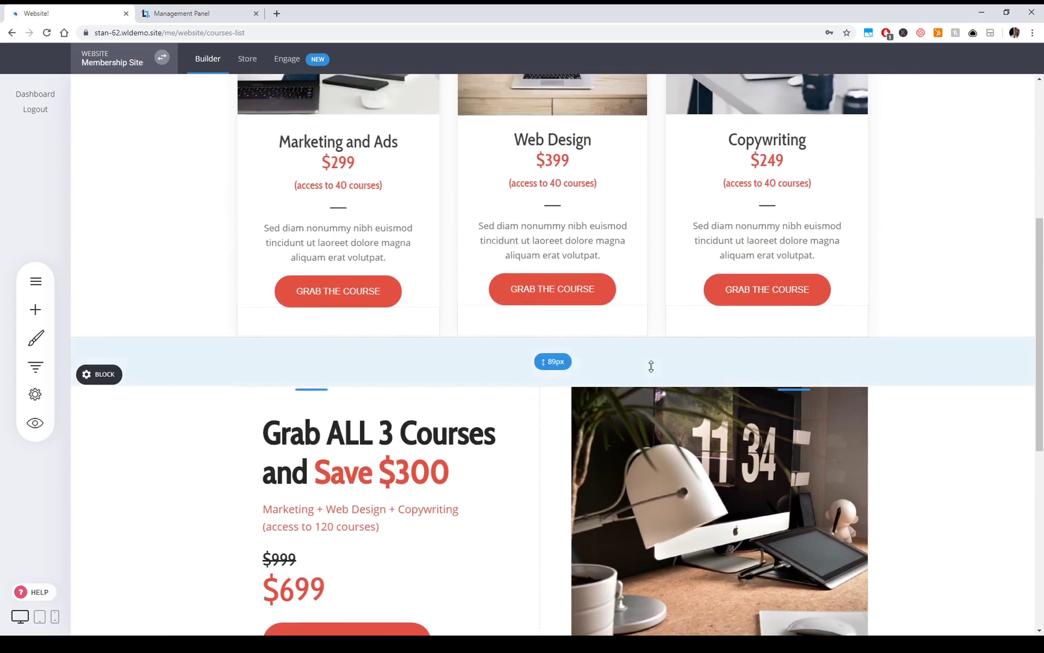
scroll(464, 361, down, 3)
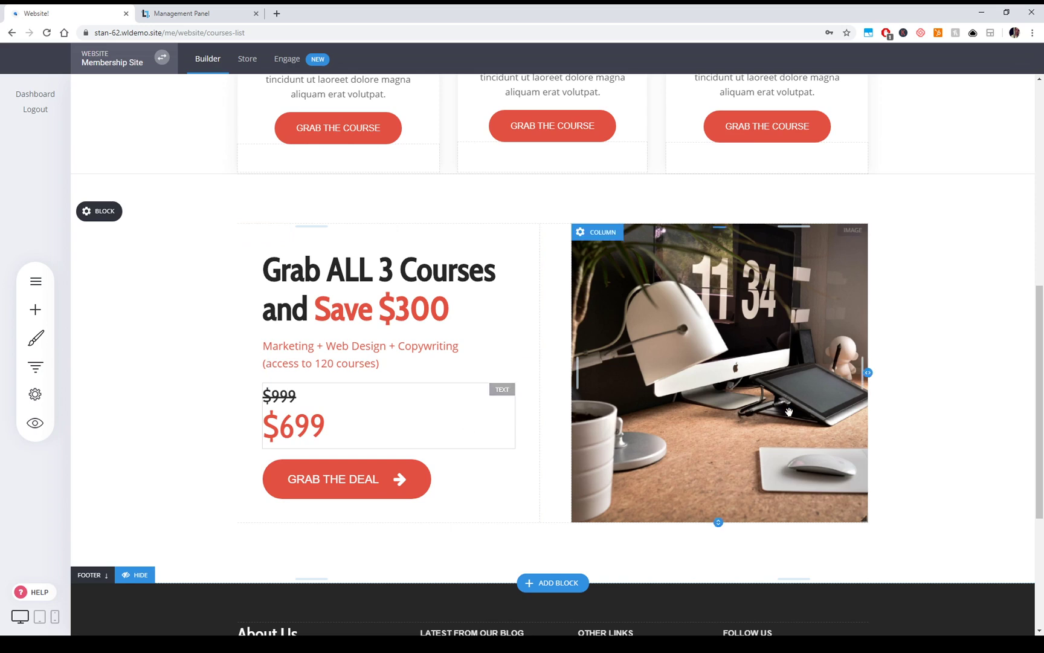
scroll(308, 447, up, 2)
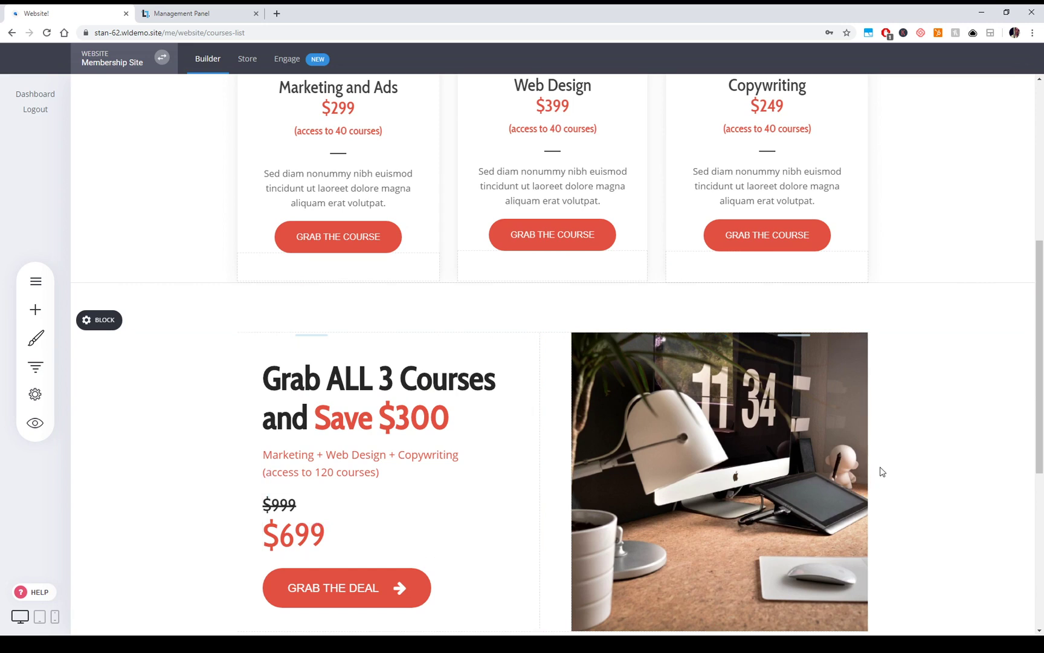
scroll(949, 492, up, 5)
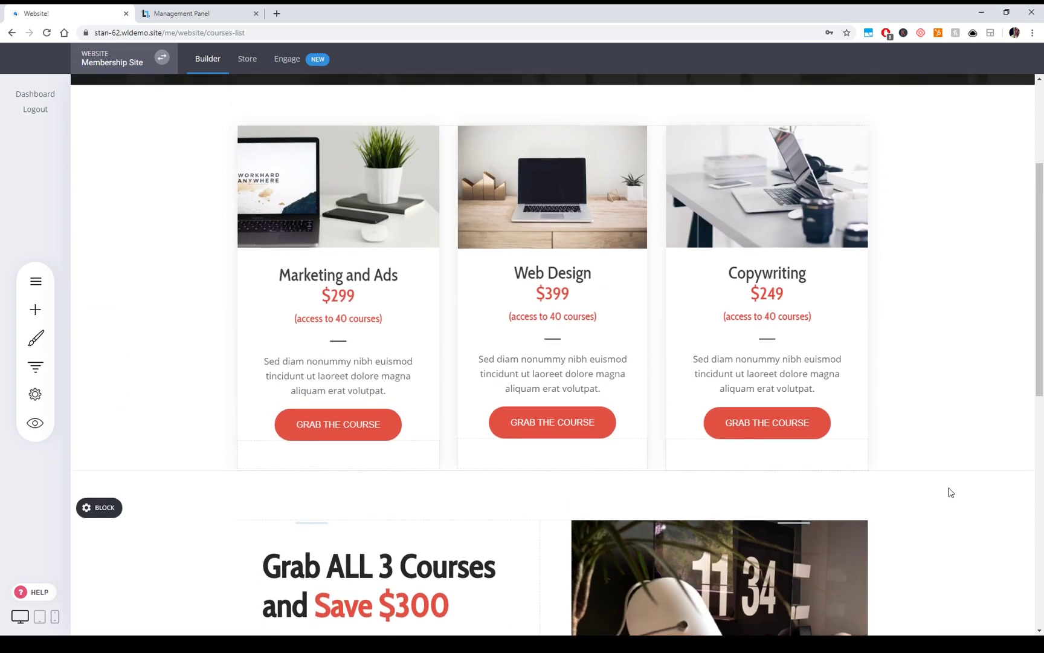
scroll(940, 363, down, 1)
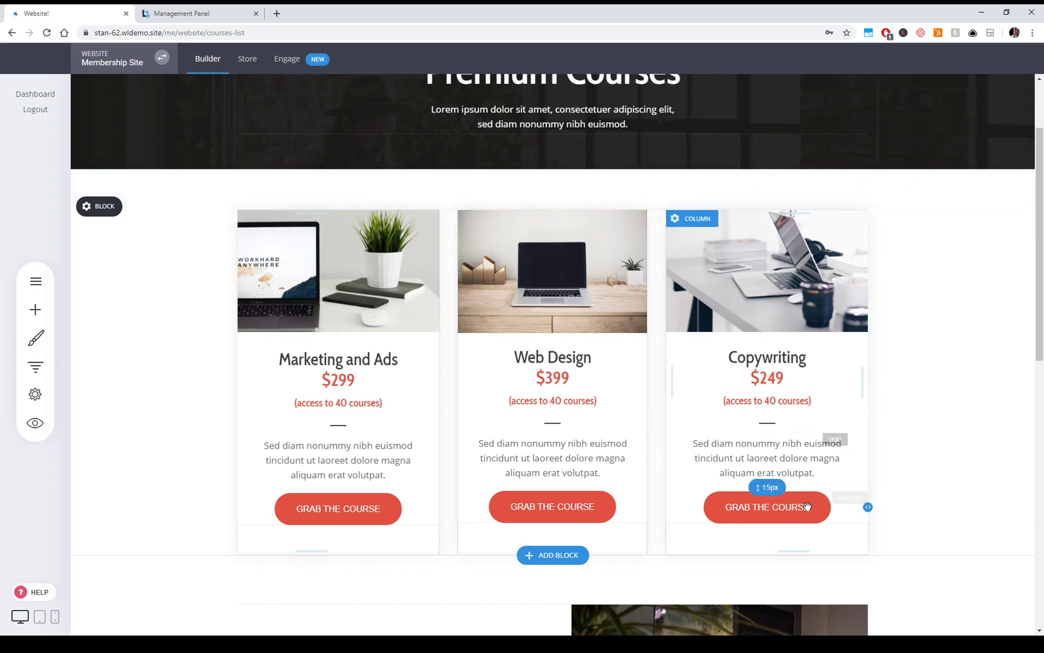
- Browse Membership / Course templates via Add New > Page, close them, and expand Membership Area - Course #1
click(42, 285)
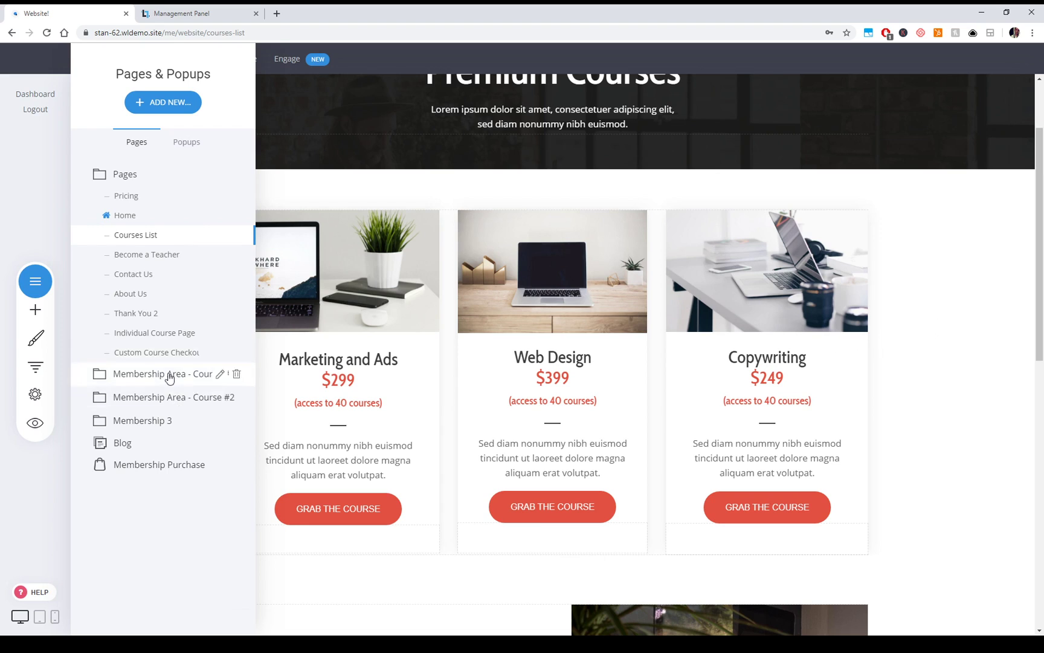
click(160, 102)
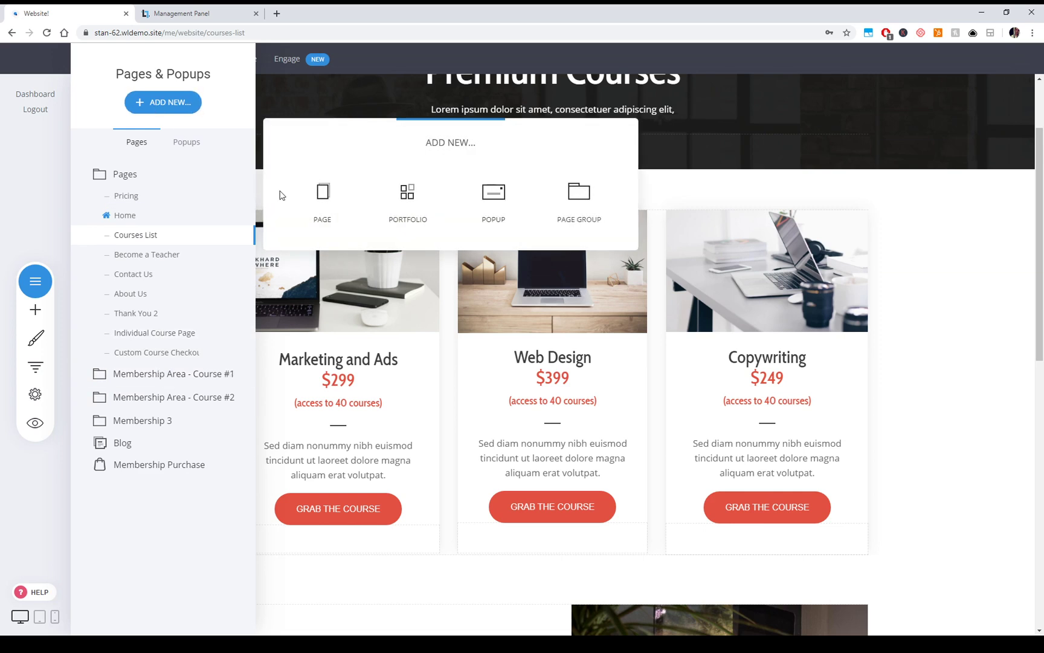
click(332, 199)
click(138, 384)
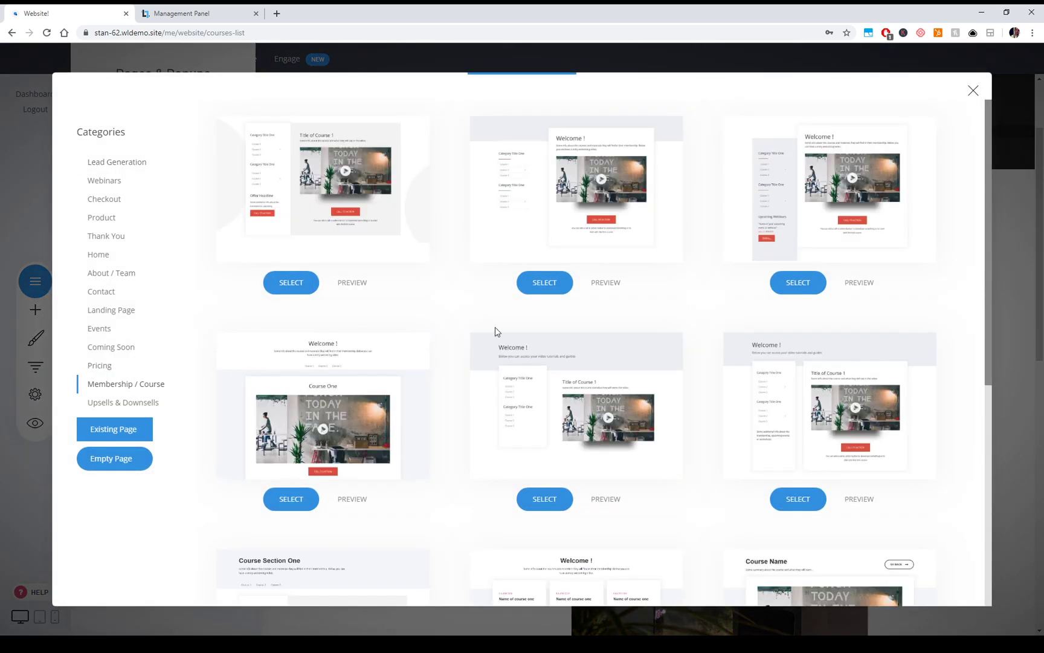
scroll(782, 406, down, 2)
scroll(616, 322, up, 4)
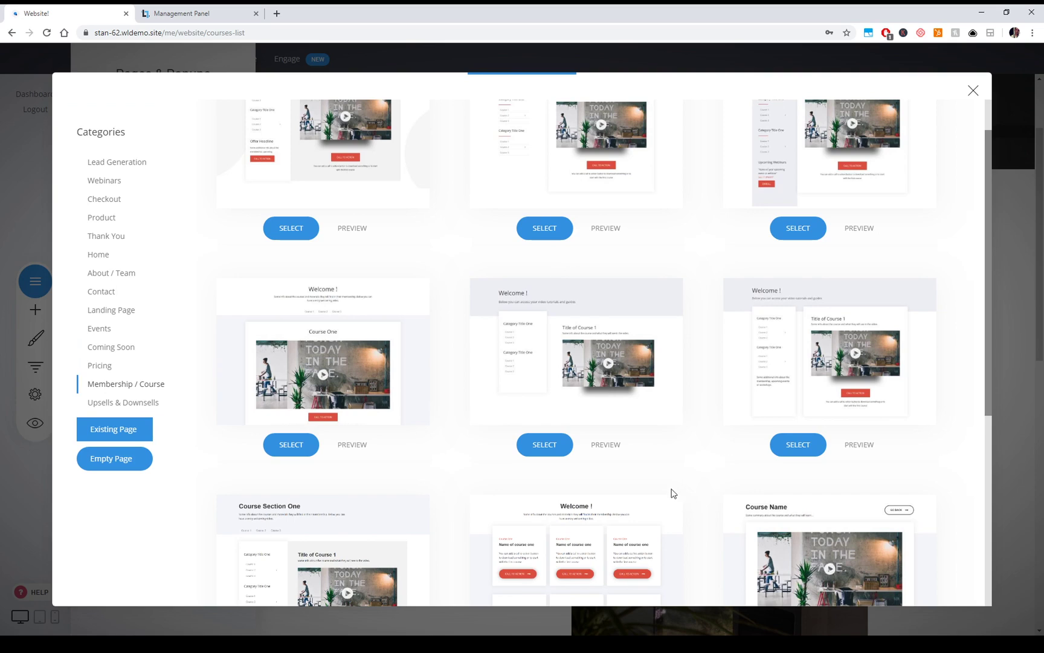
scroll(543, 301, down, 2)
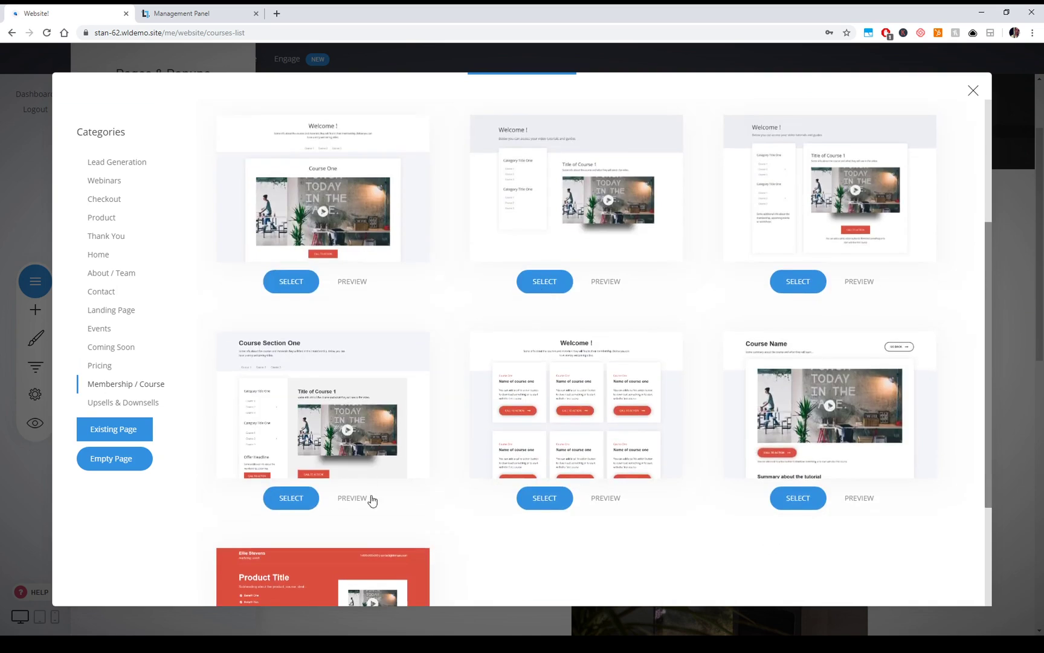
click(1030, 297)
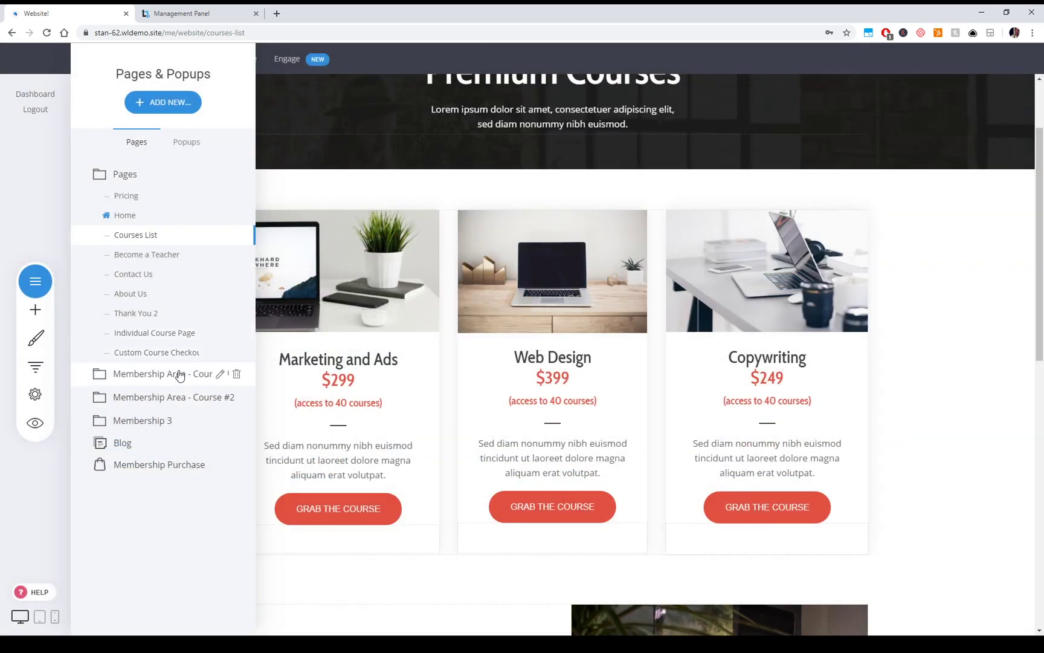
click(176, 375)
- Open the 00 - Dashboard page, then switch to the 01 - Course Name #1 page
click(158, 222)
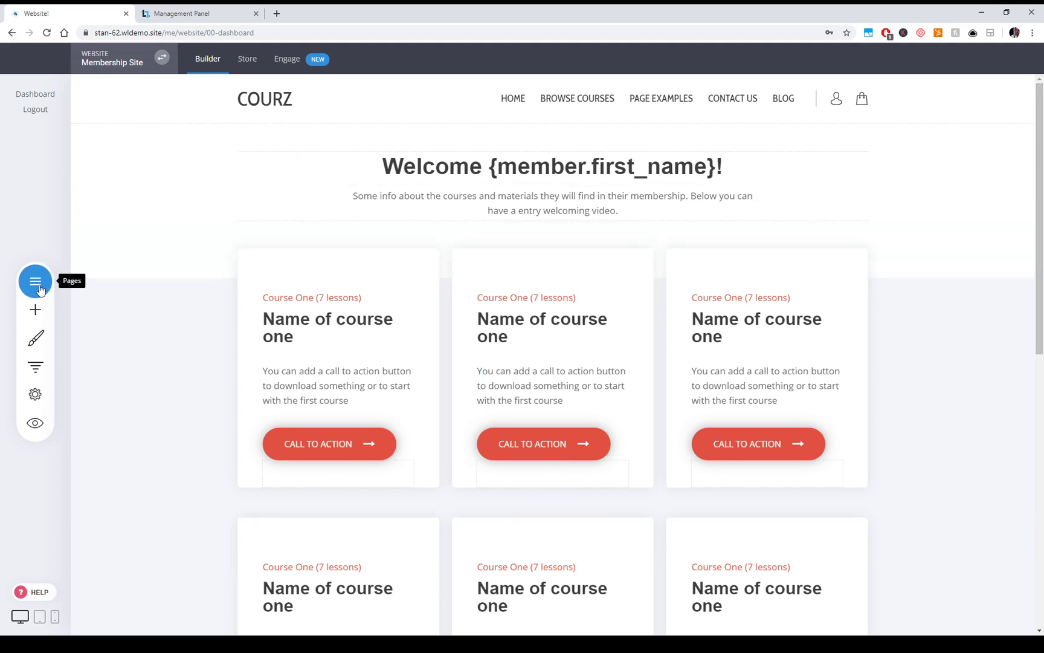
click(39, 289)
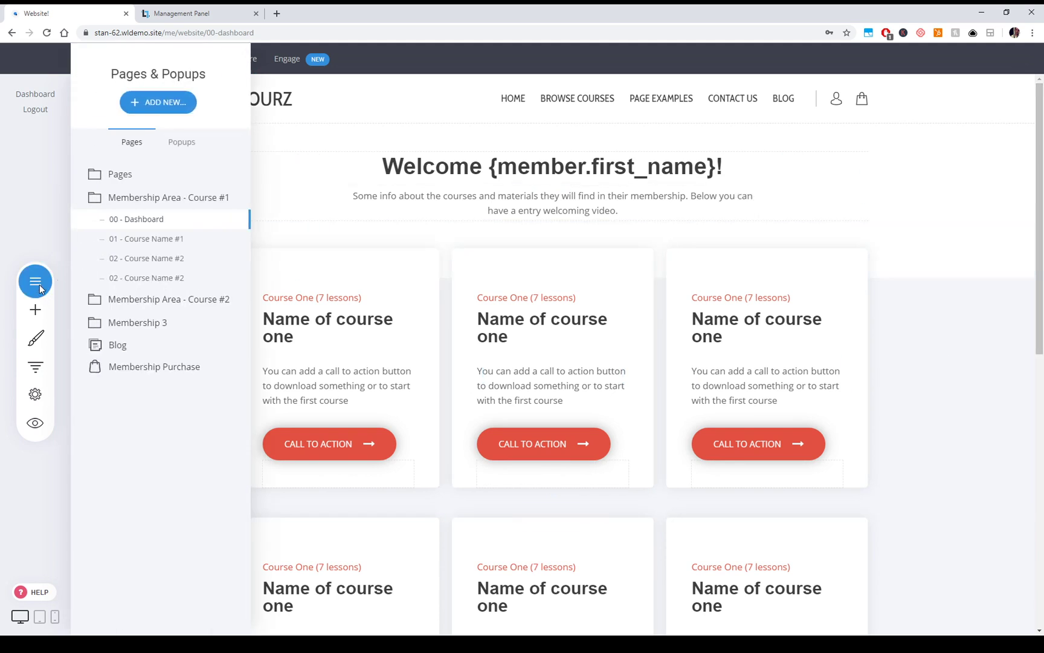
click(159, 240)
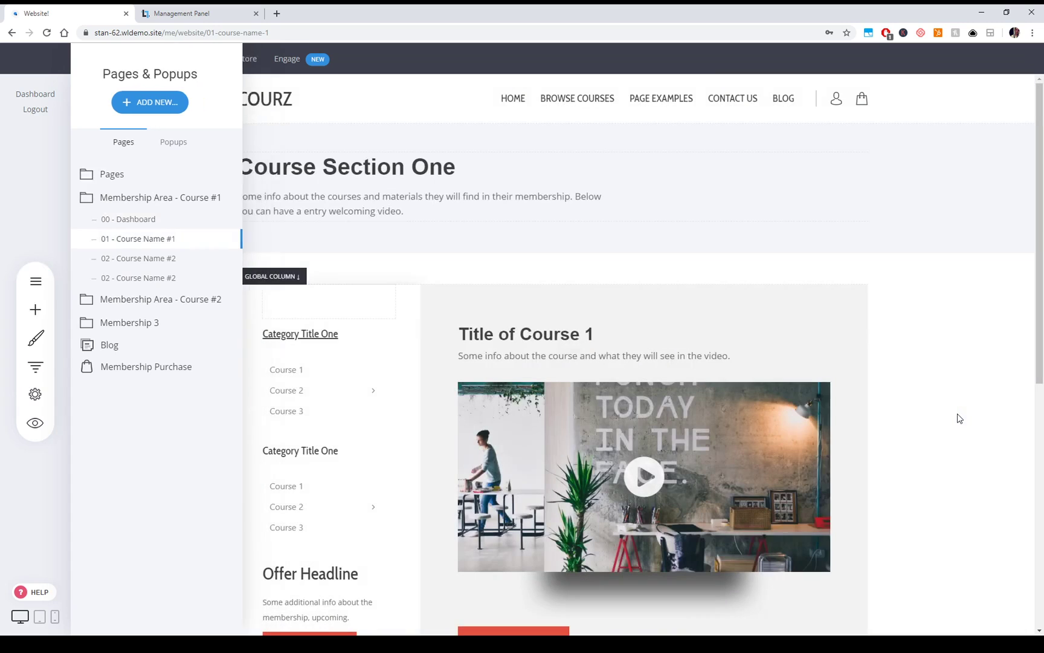
- Review the Course Section One page, then reopen the pages list and expand the main Pages group
click(960, 418)
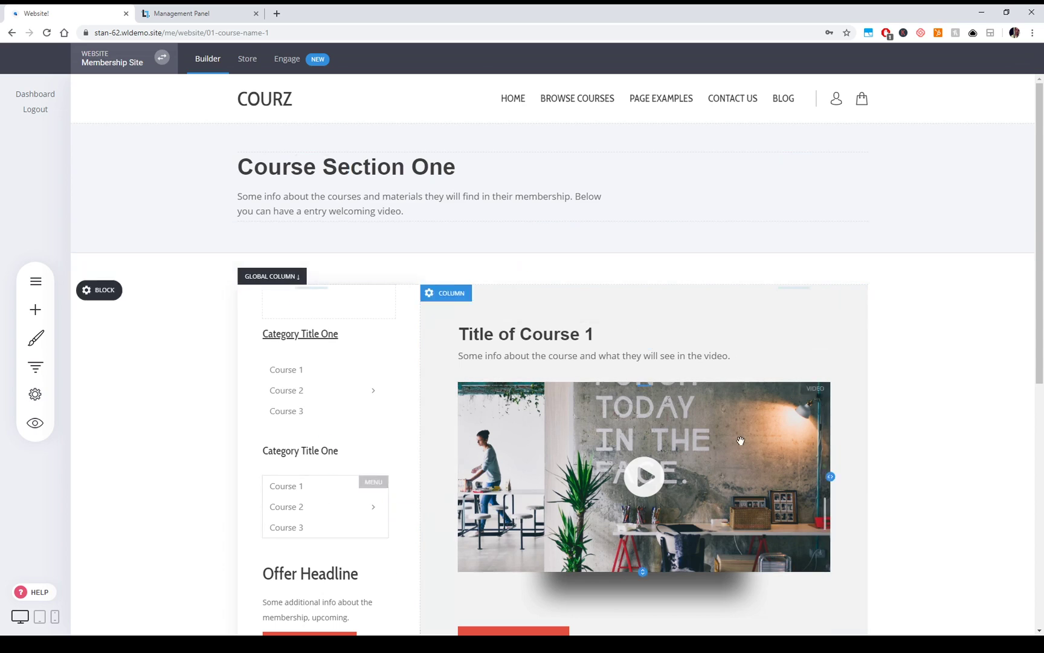
scroll(638, 268, down, 5)
scroll(638, 268, up, 5)
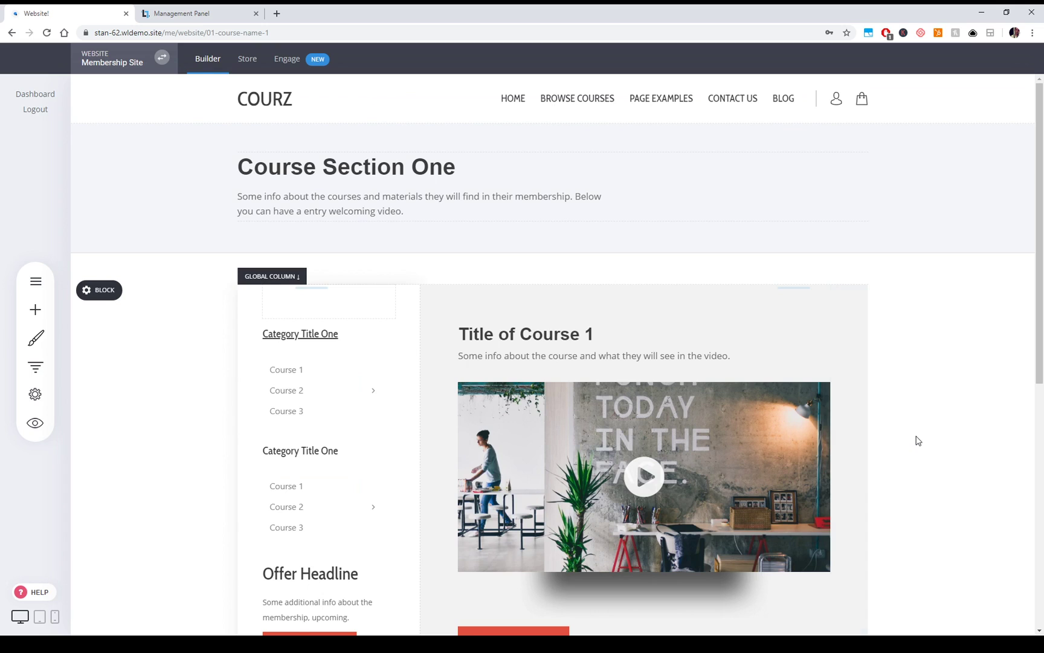
click(36, 282)
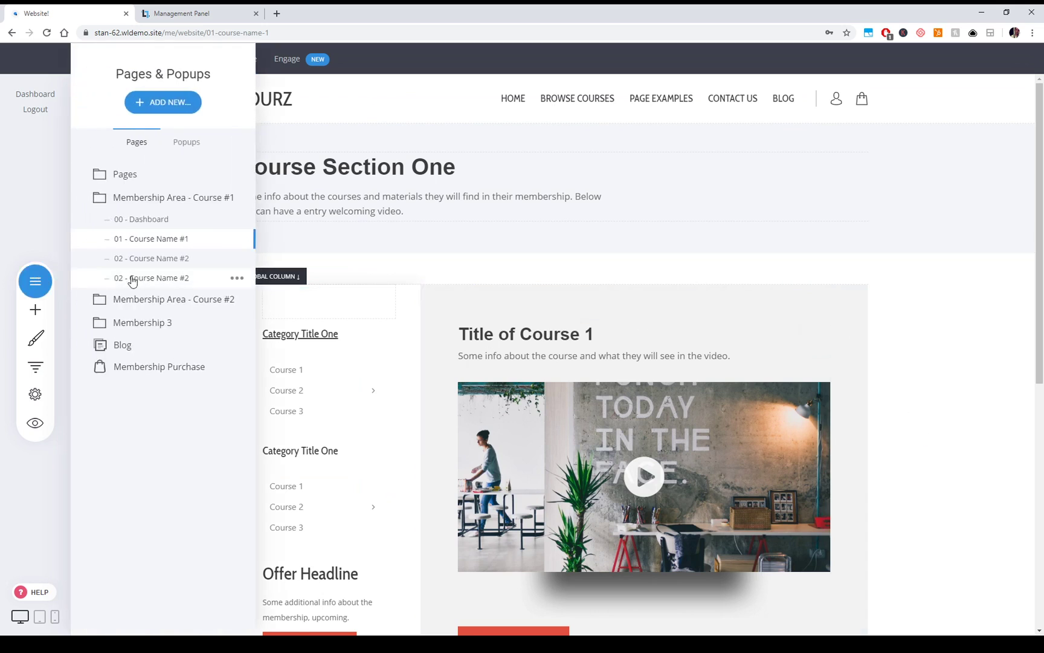
click(144, 176)
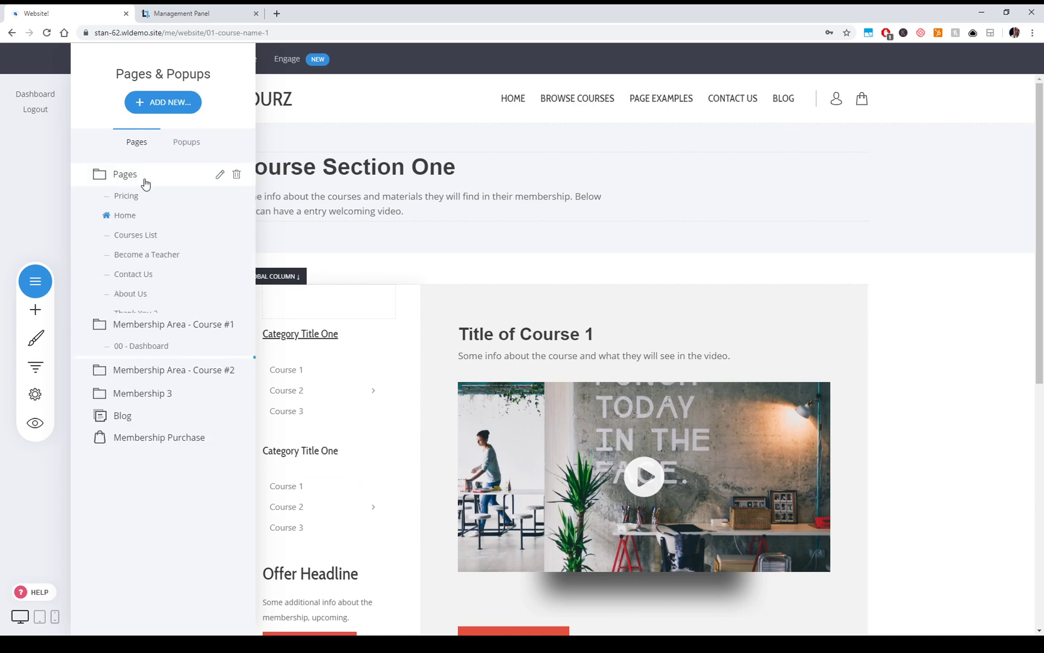
- Open the Individual Course Page and scroll through it
click(158, 334)
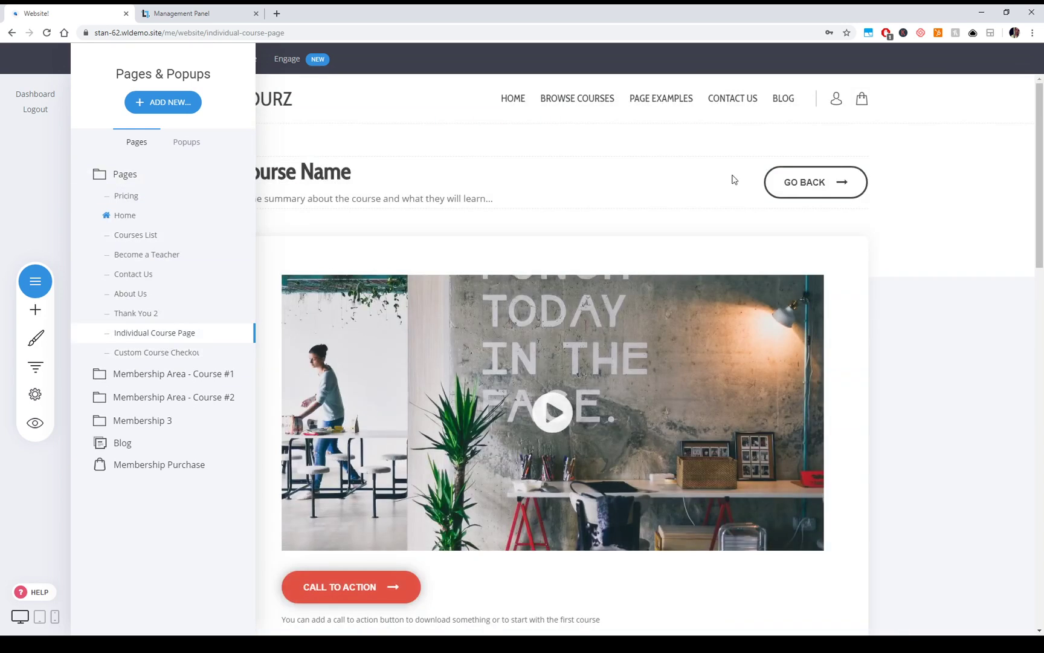
click(993, 349)
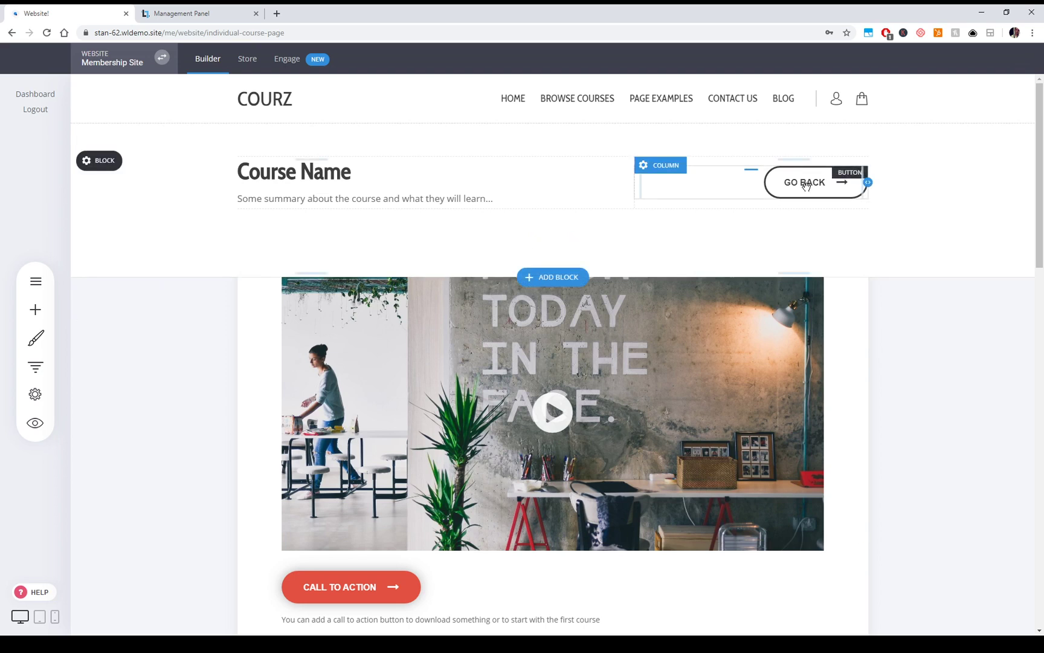
scroll(844, 378, down, 5)
scroll(835, 457, up, 5)
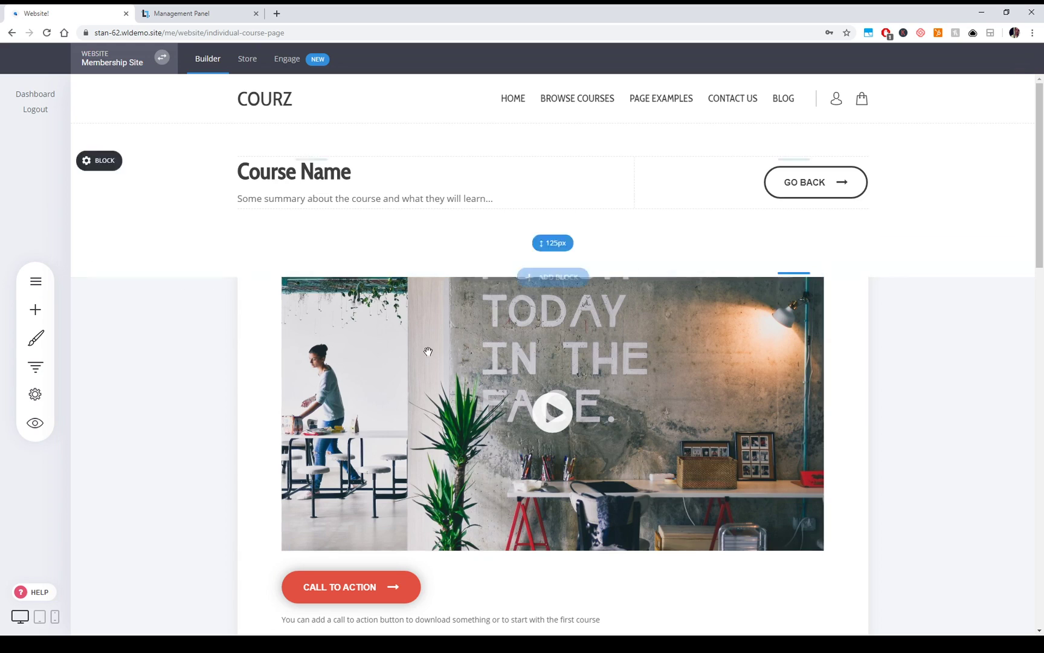
- Start Add New > Page, then dismiss the template categories dialog and the pages list
click(35, 281)
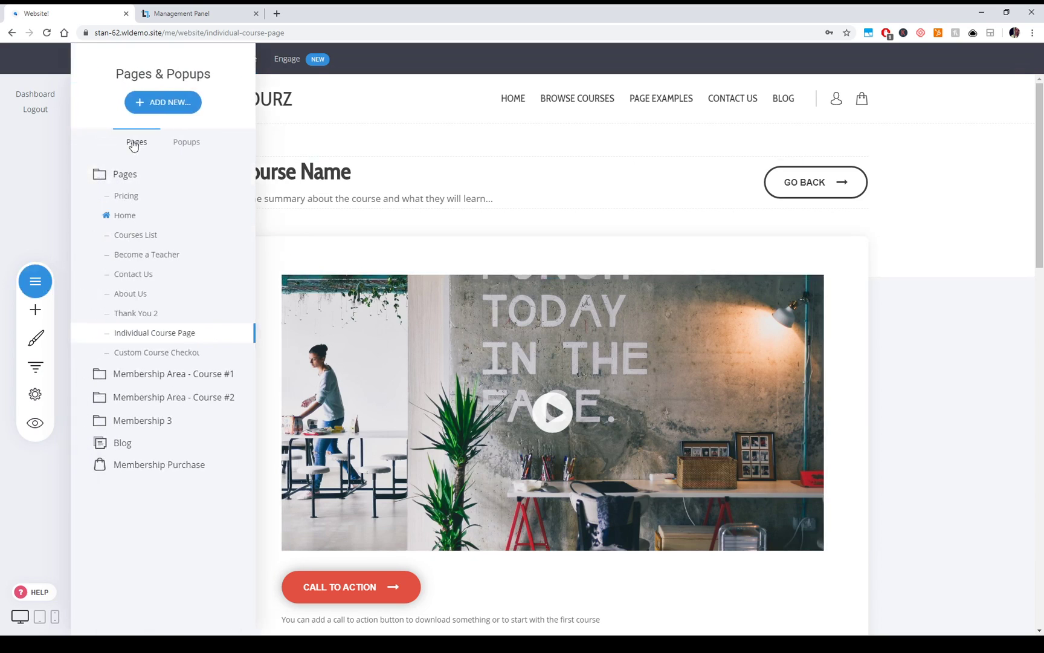
click(159, 114)
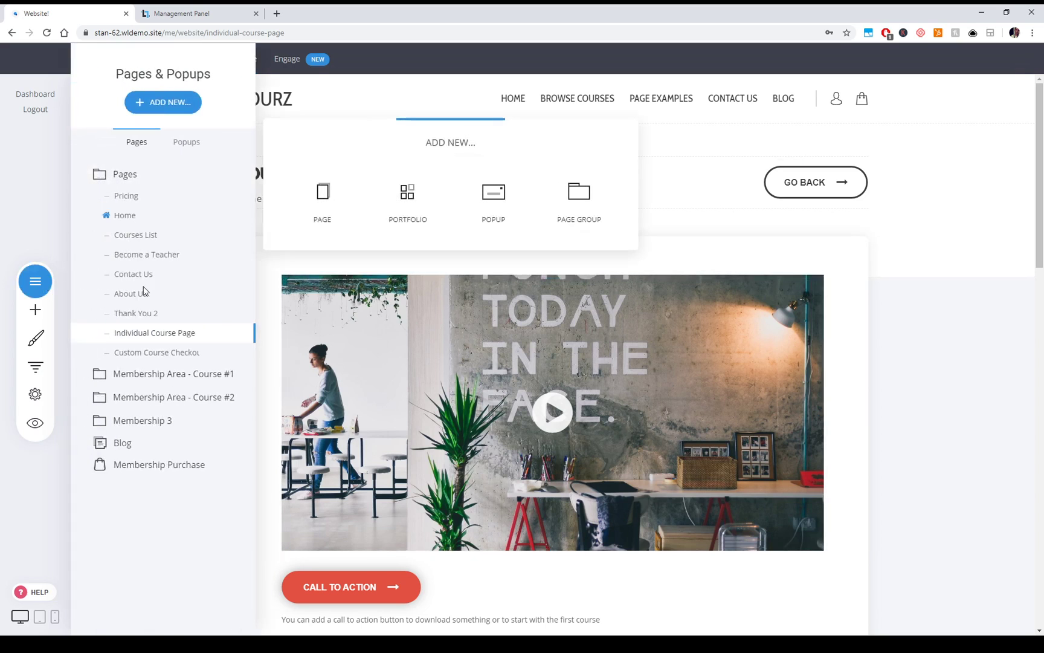
click(298, 213)
click(7, 198)
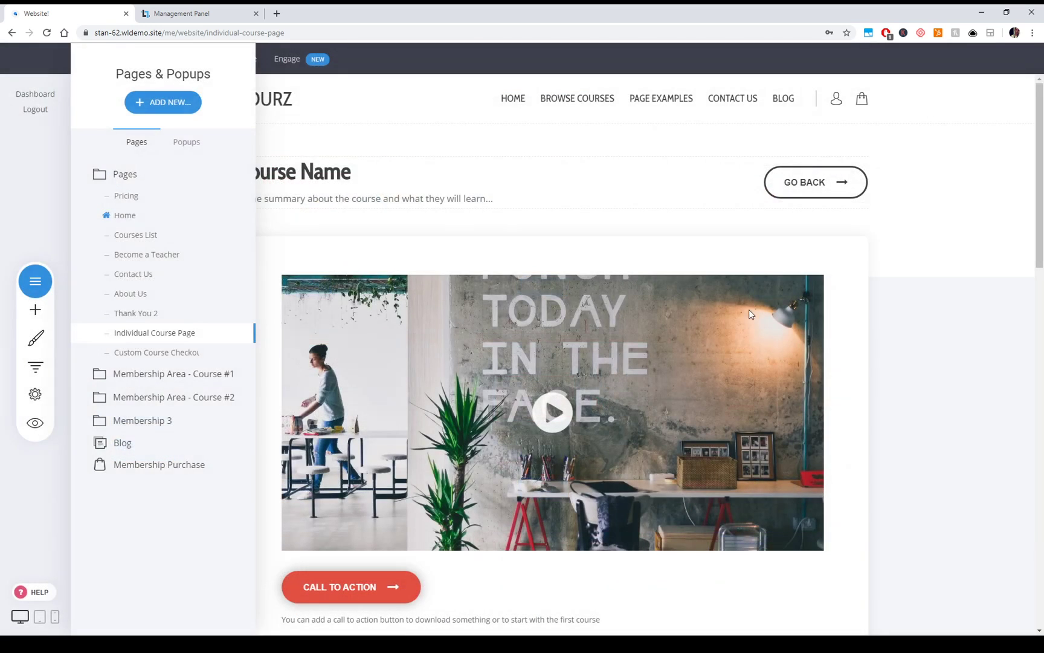
click(963, 359)
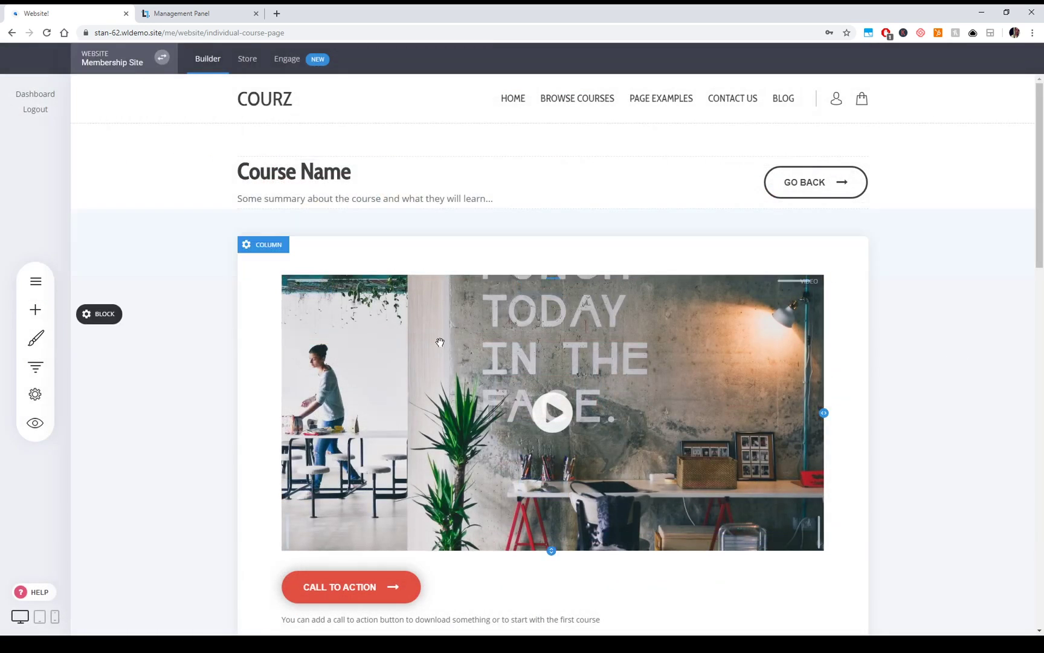
- Check the video's settings, scroll down the page, and bring up the Add Widget list
click(482, 387)
click(923, 433)
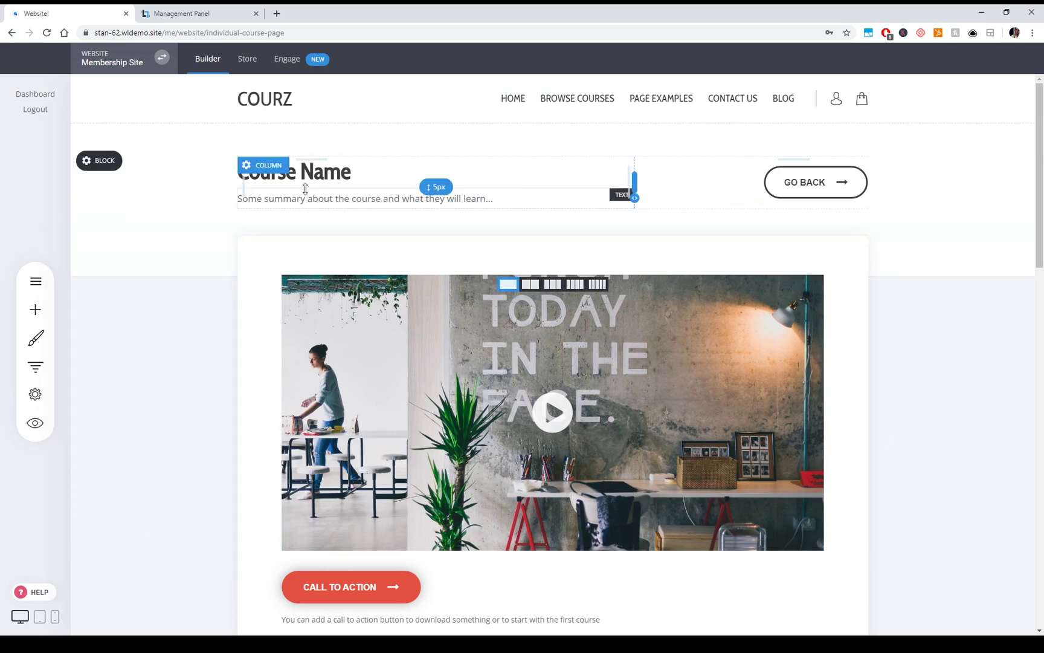
scroll(907, 381, down, 2)
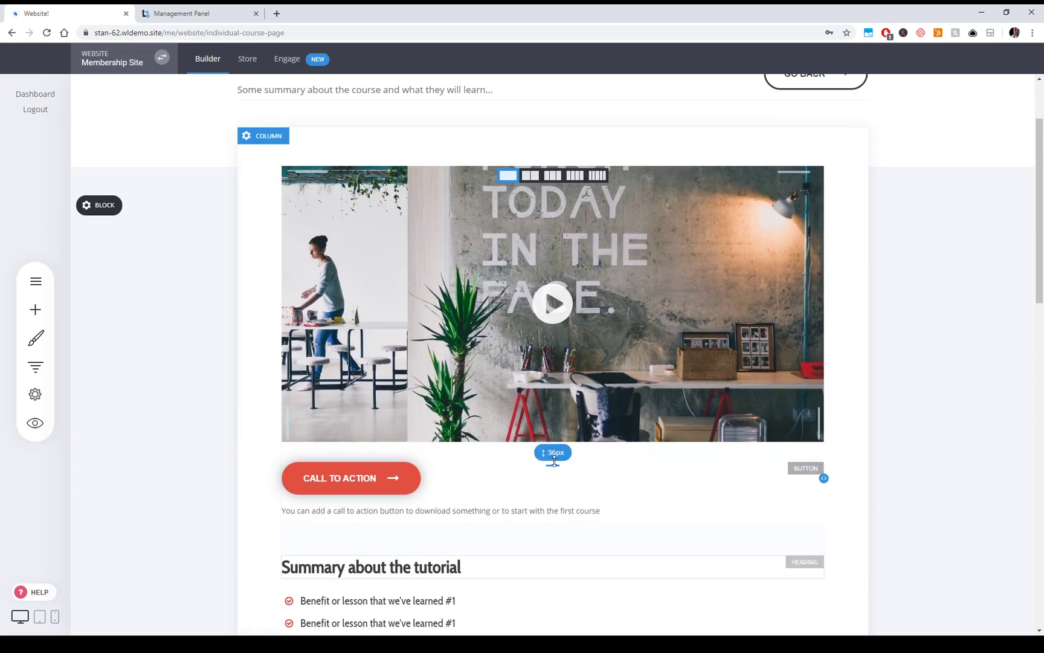
scroll(699, 517, down, 2)
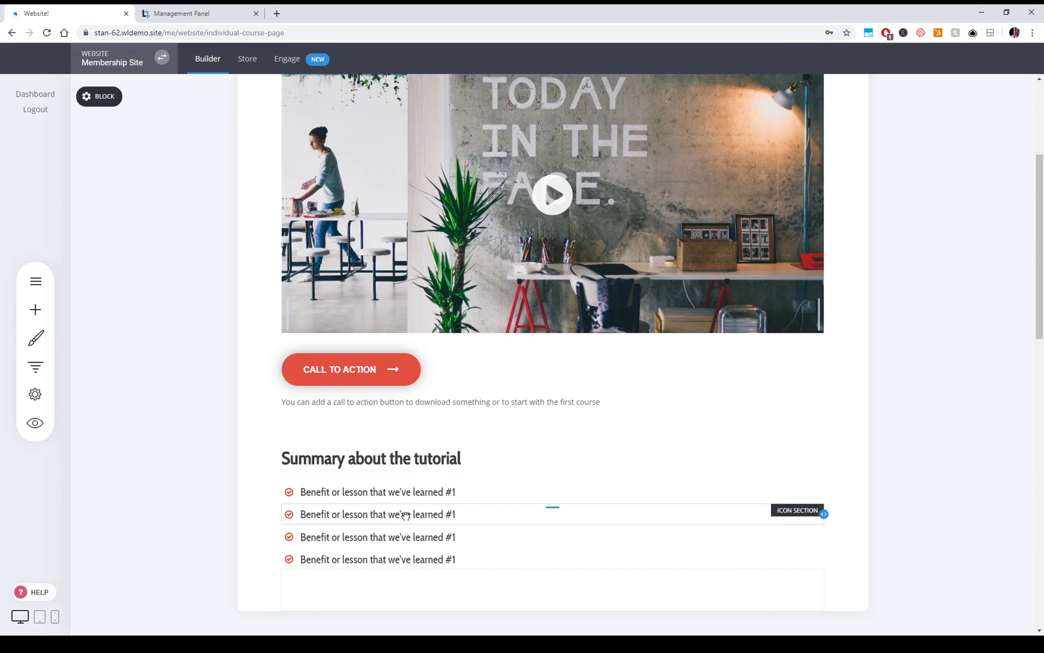
click(35, 309)
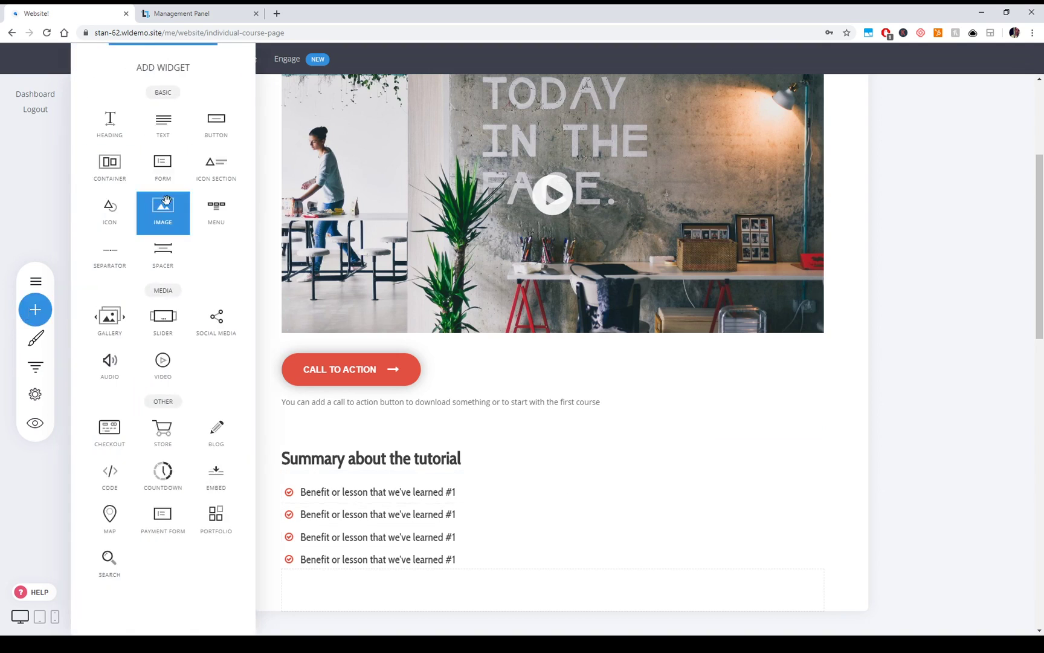
- Place an IMAGE widget below the benefit list and review the page
drag(171, 209, 522, 541)
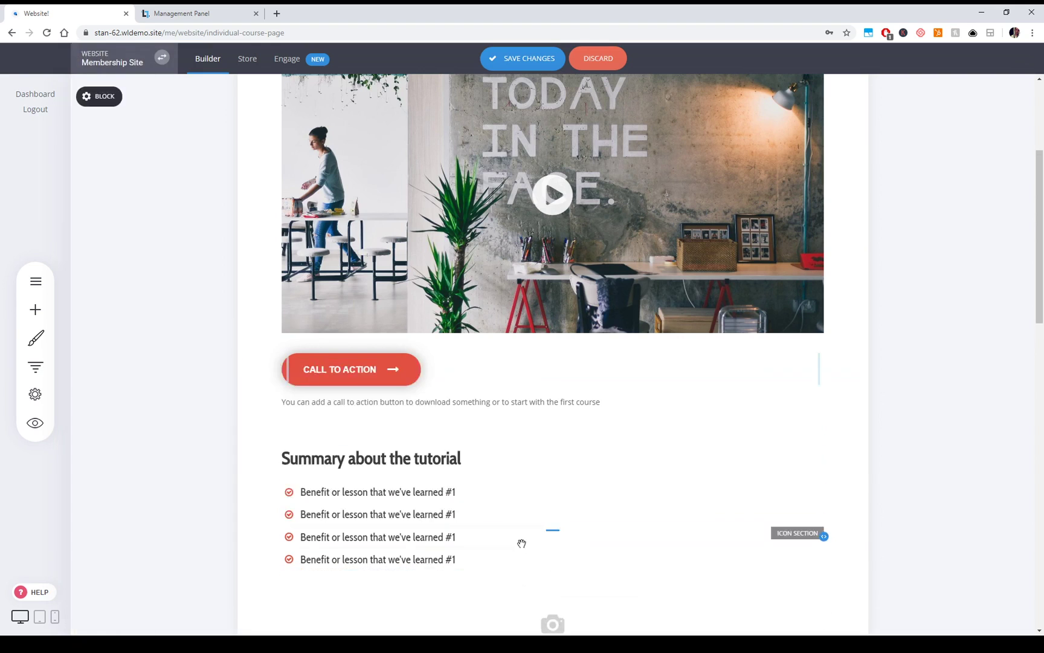
click(752, 452)
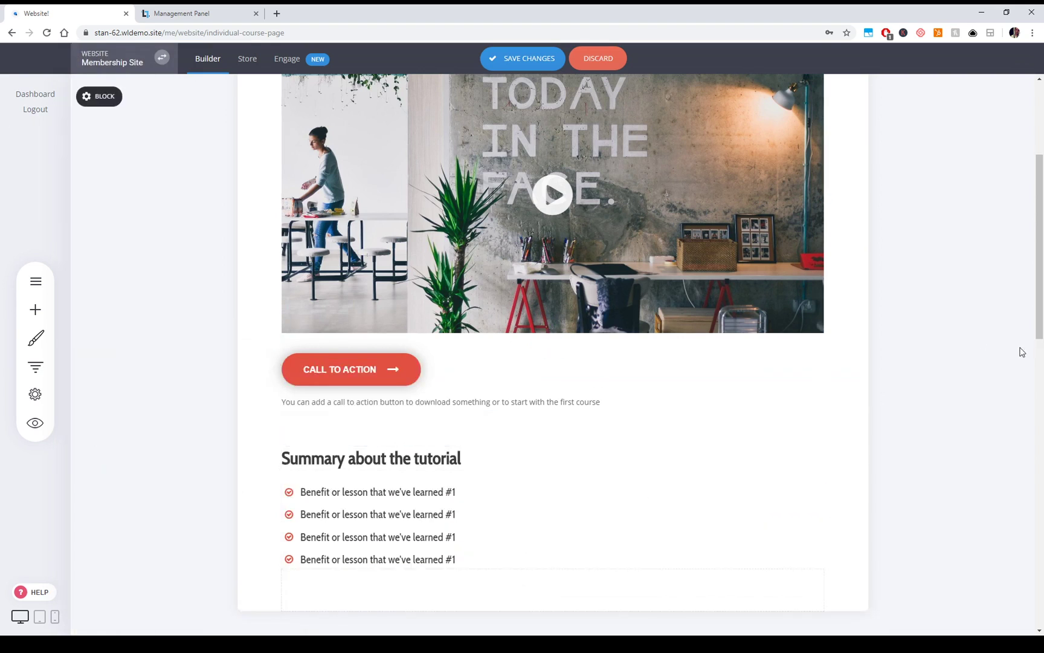
scroll(994, 393, up, 4)
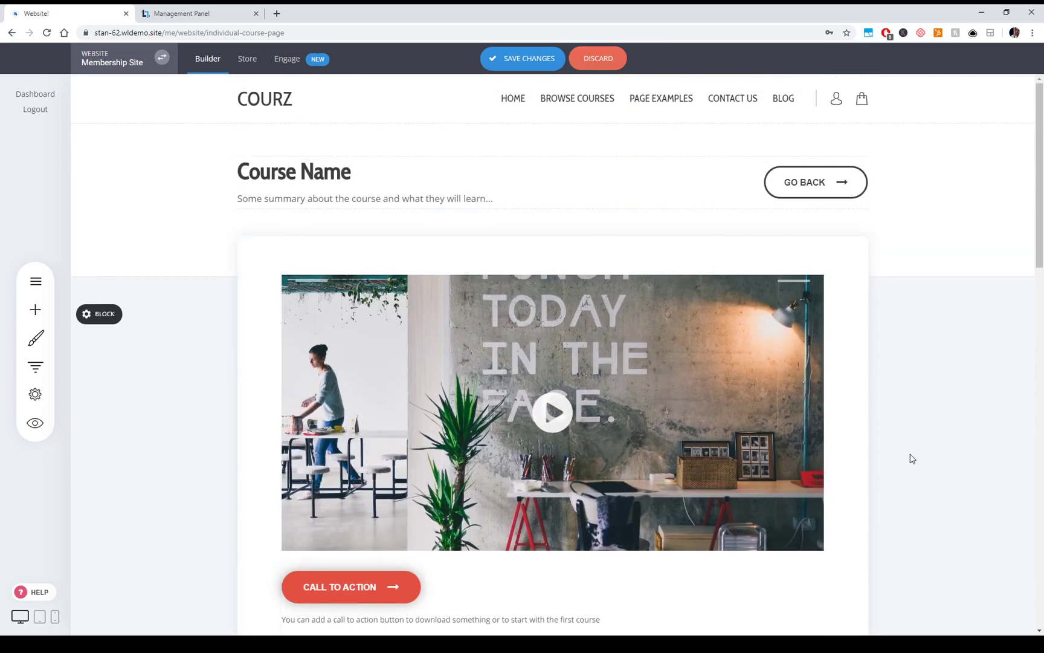
scroll(922, 460, down, 10)
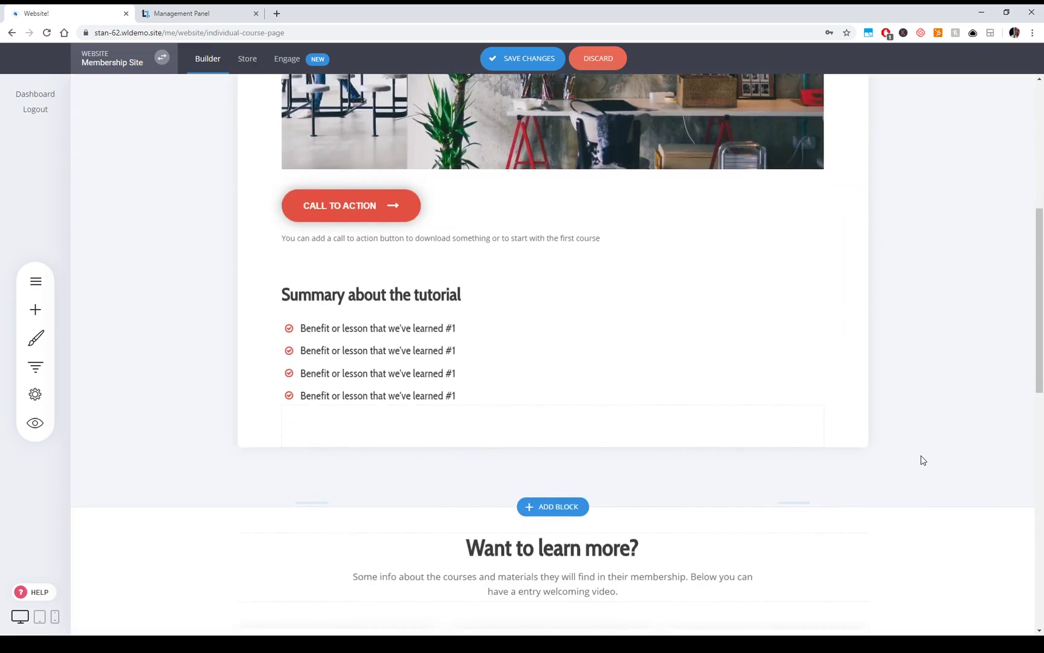
scroll(836, 474, down, 2)
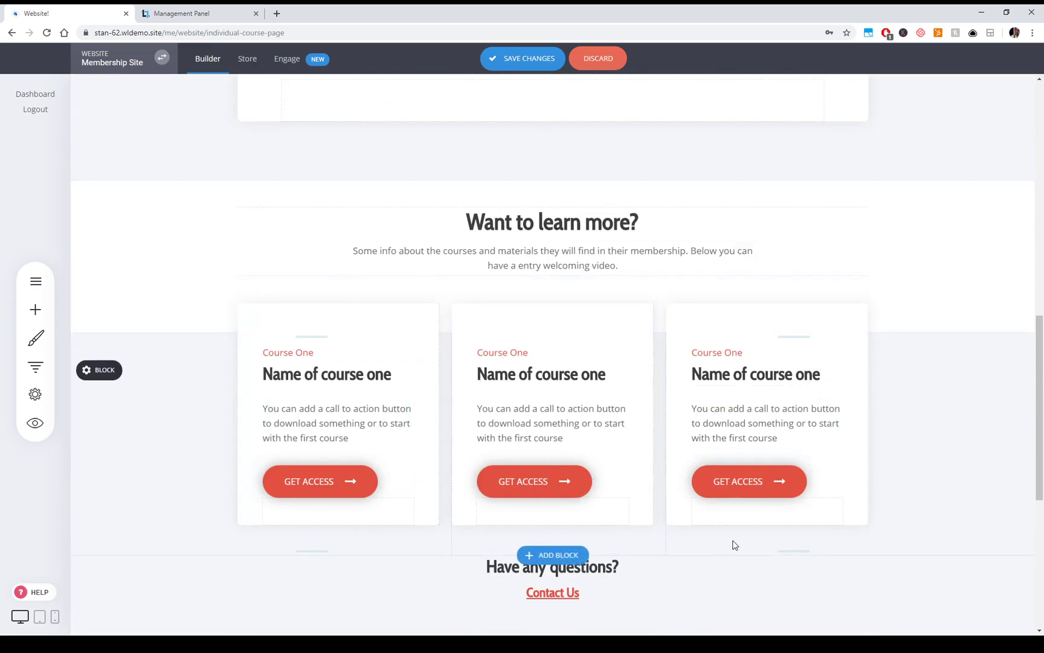
scroll(912, 491, up, 5)
scroll(919, 489, up, 5)
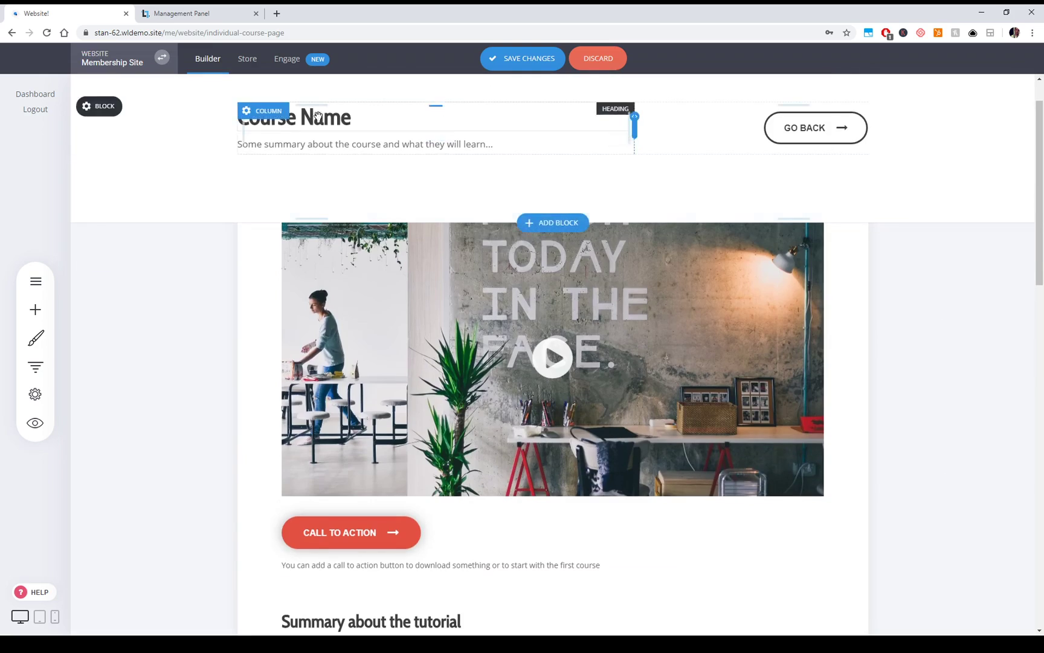
scroll(843, 444, down, 5)
scroll(843, 444, down, 8)
scroll(844, 453, up, 4)
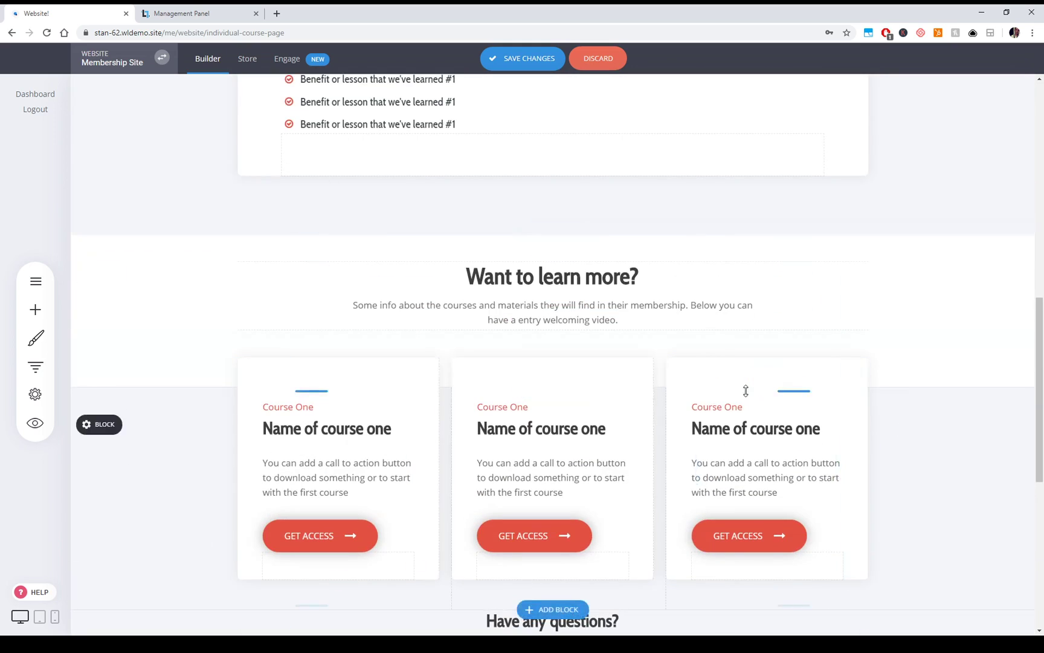
scroll(745, 390, up, 10)
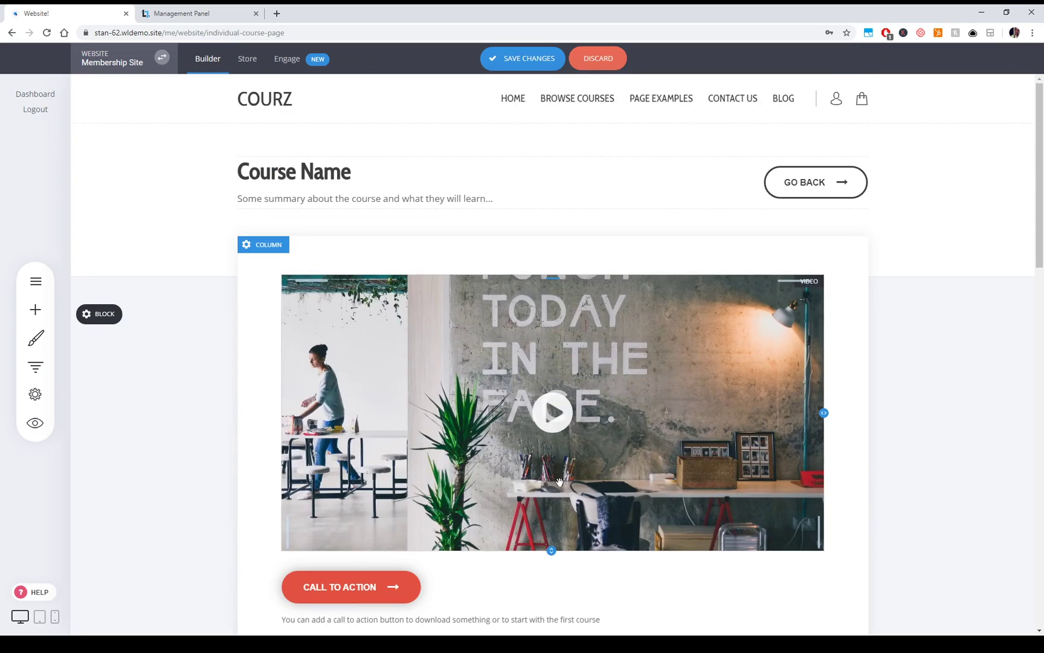
scroll(1015, 310, down, 5)
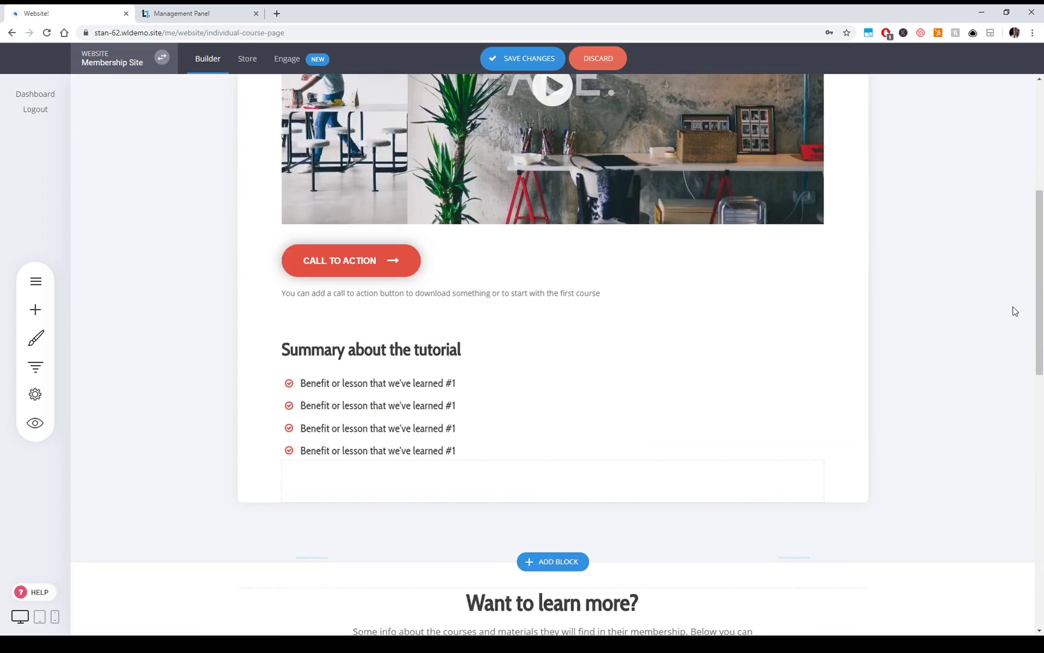
- Save the course page changes and open the Pages & Popups list
click(567, 66)
scroll(126, 379, up, 3)
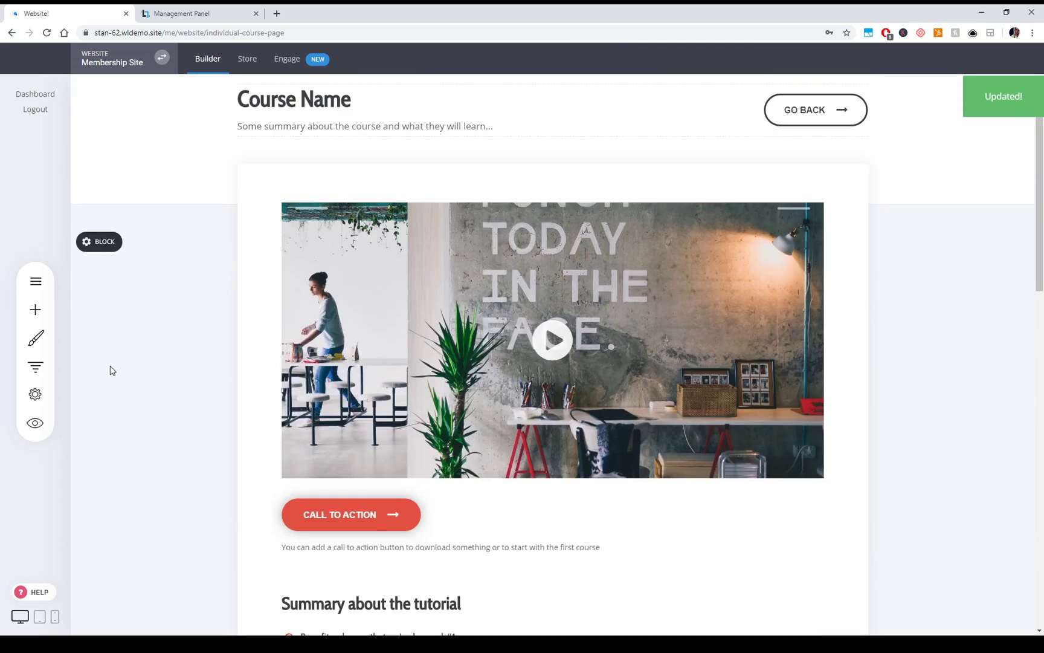
click(36, 281)
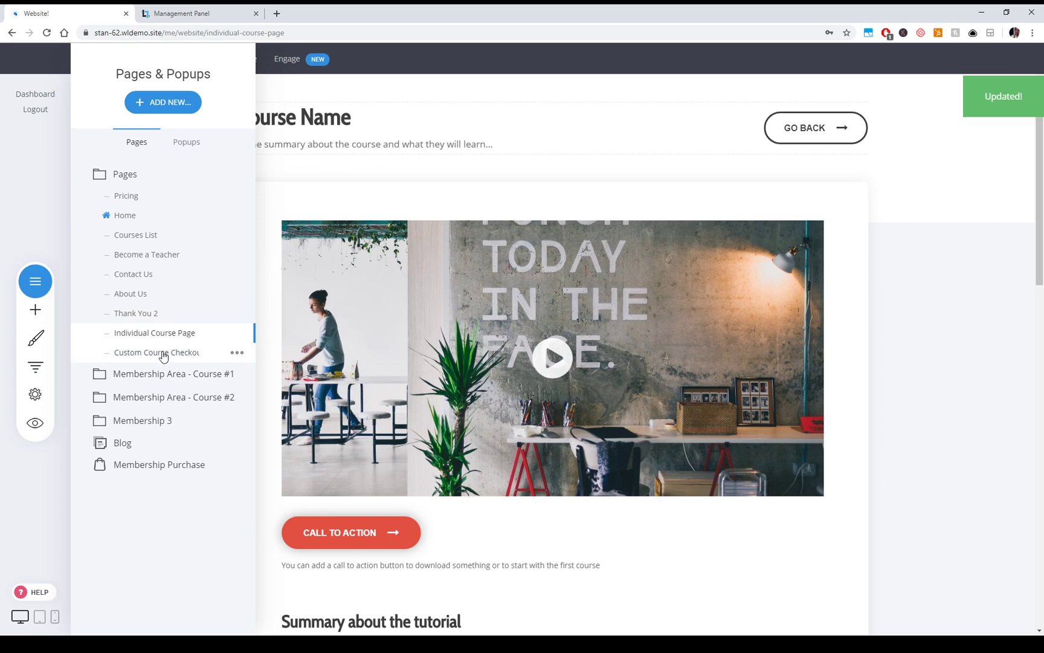
- Expand Membership Area - Course #1, open 01 - Course Name #1, review it, and reopen the pages list
click(158, 375)
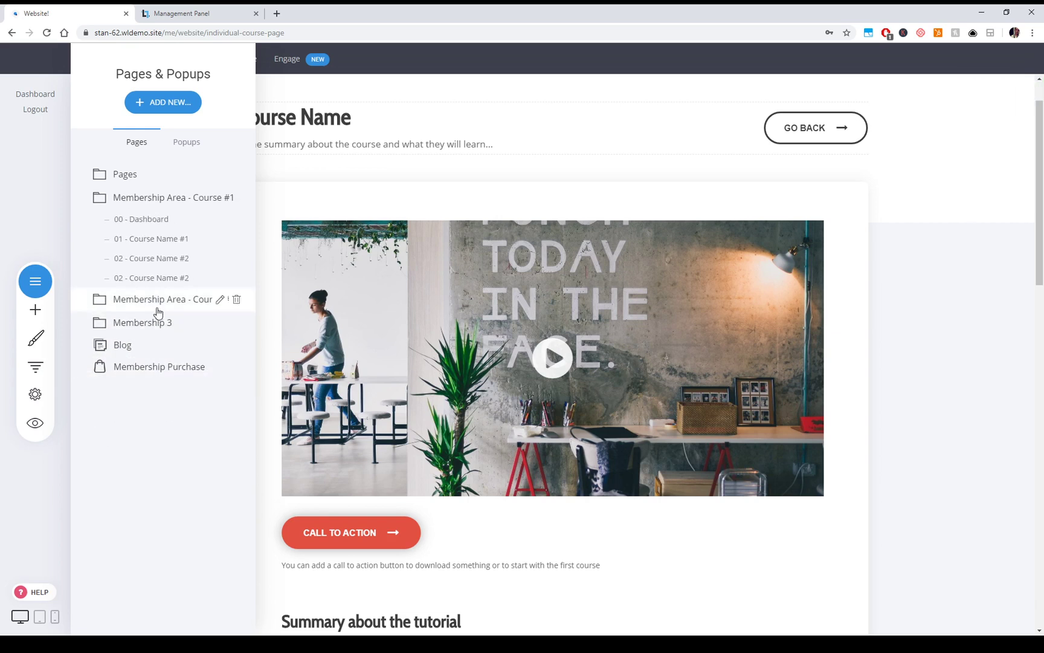
click(158, 241)
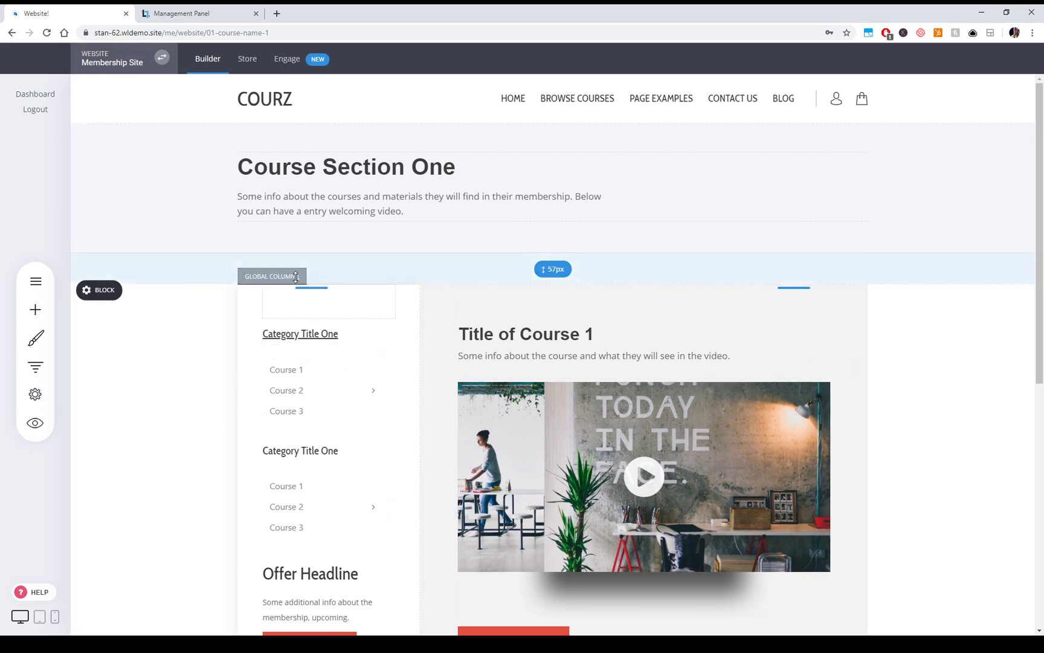
scroll(284, 272, down, 3)
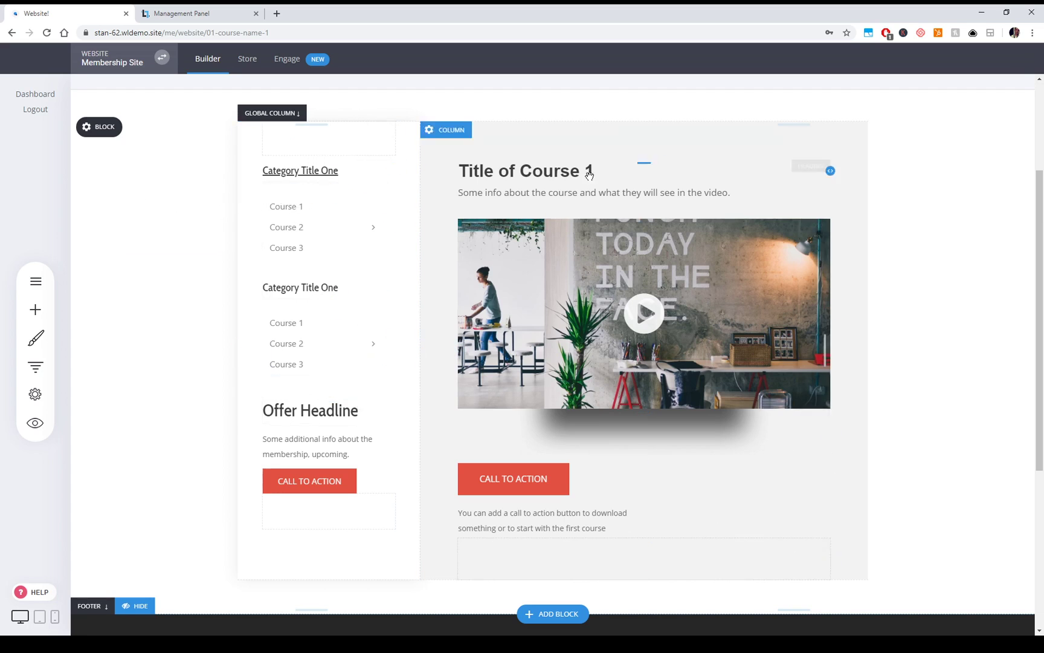
scroll(913, 360, down, 1)
scroll(918, 366, up, 2)
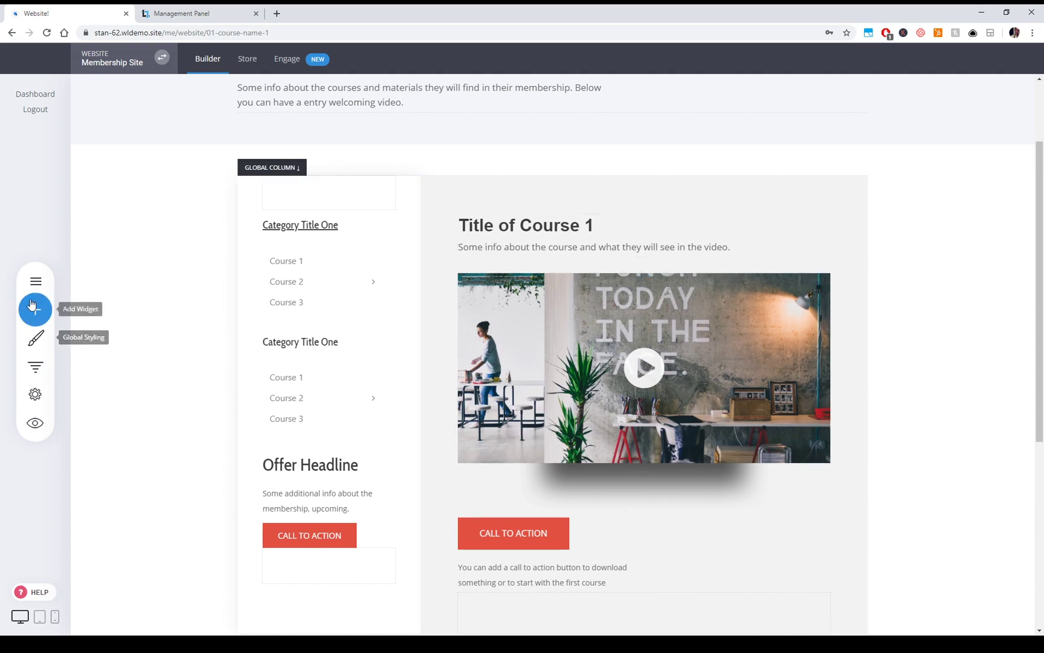
click(35, 281)
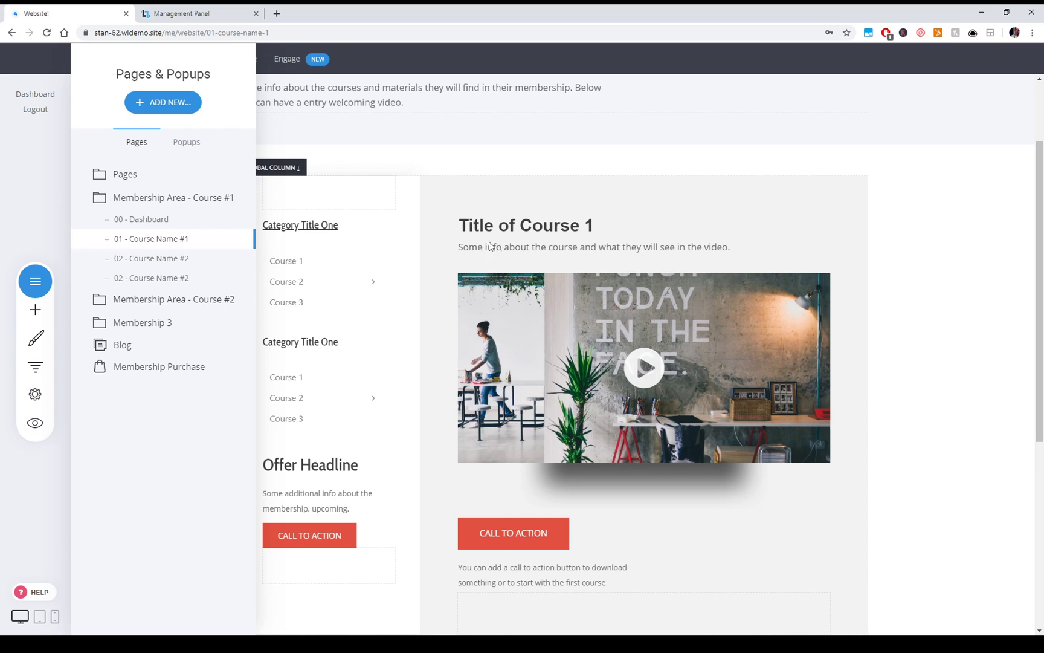
- Duplicate the 01 - Course Name #1 page
click(237, 241)
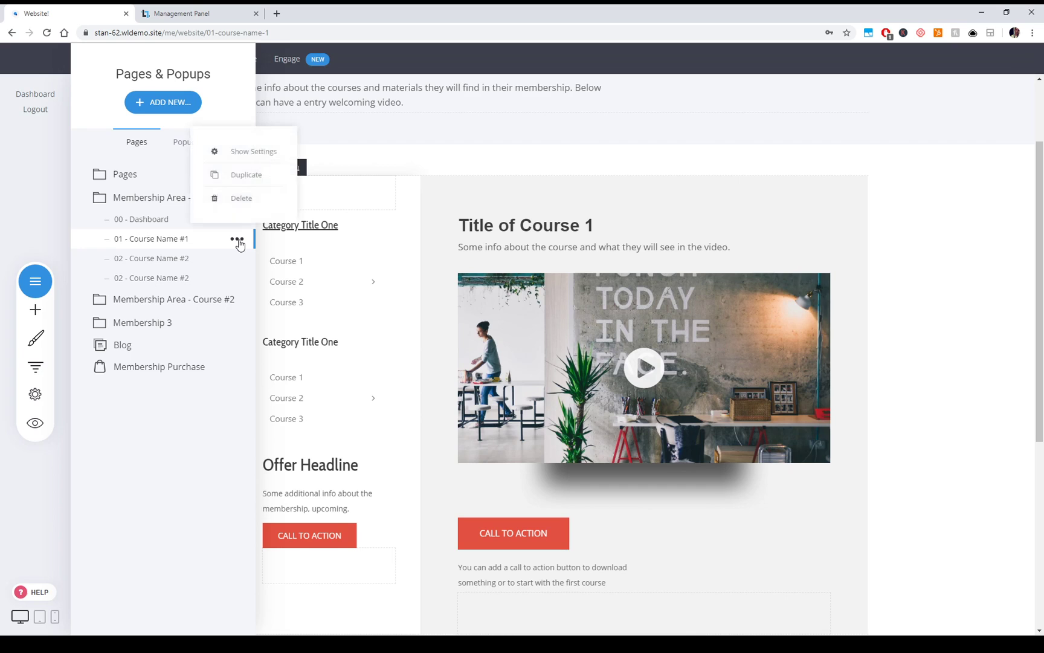
click(243, 185)
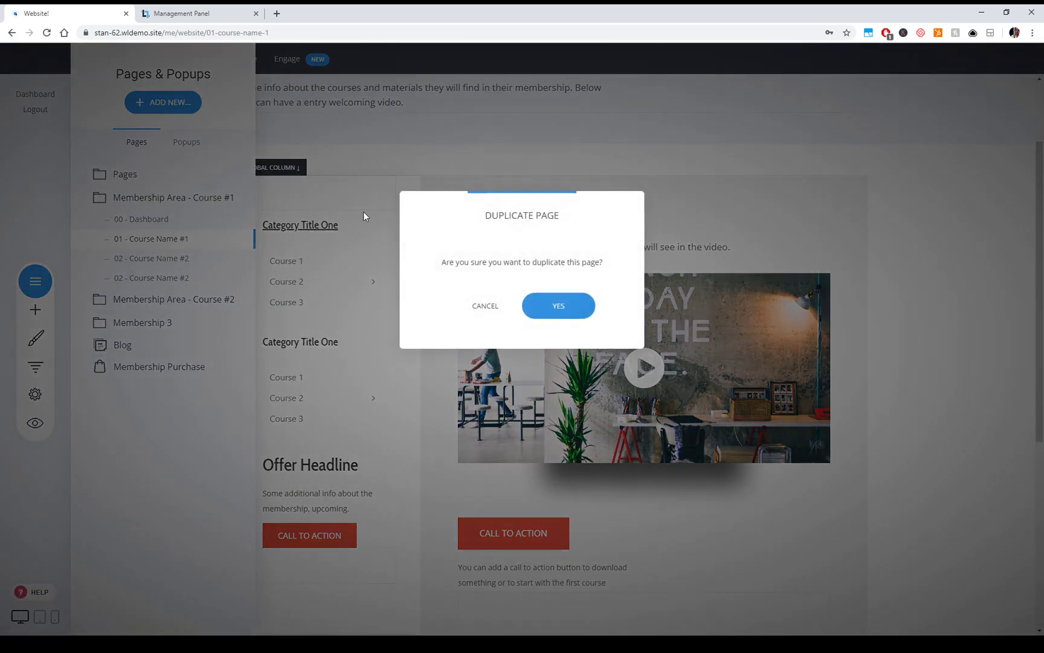
click(558, 307)
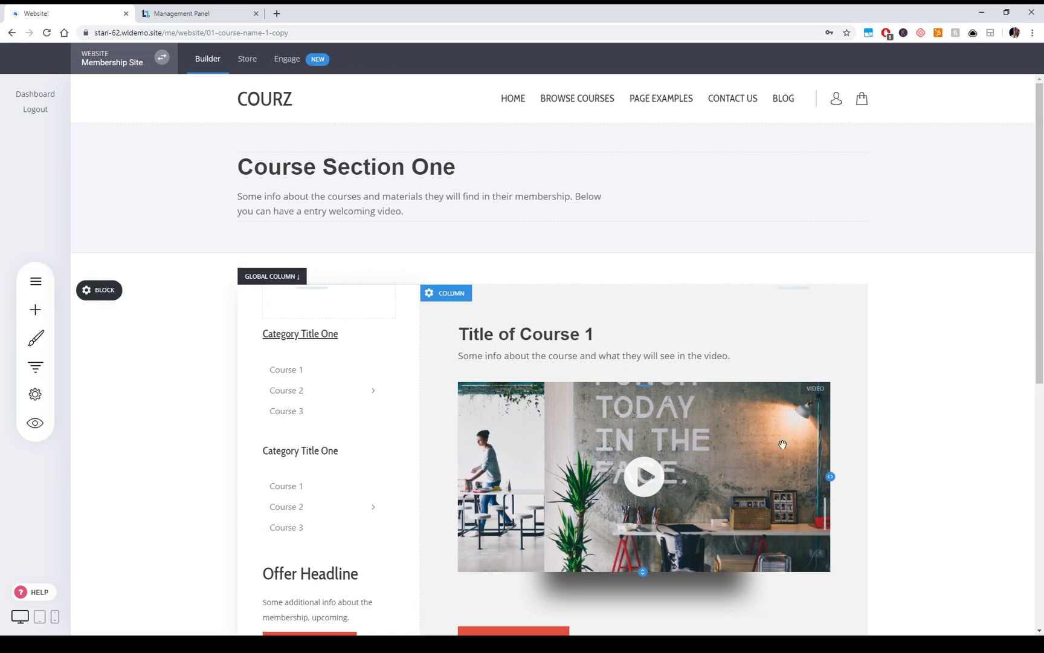
- Change the copy's heading to 'Title of Course 2' and bring up its video settings
click(603, 335)
double_click(590, 334)
text(3)
double_click(589, 334)
text(2)
click(904, 385)
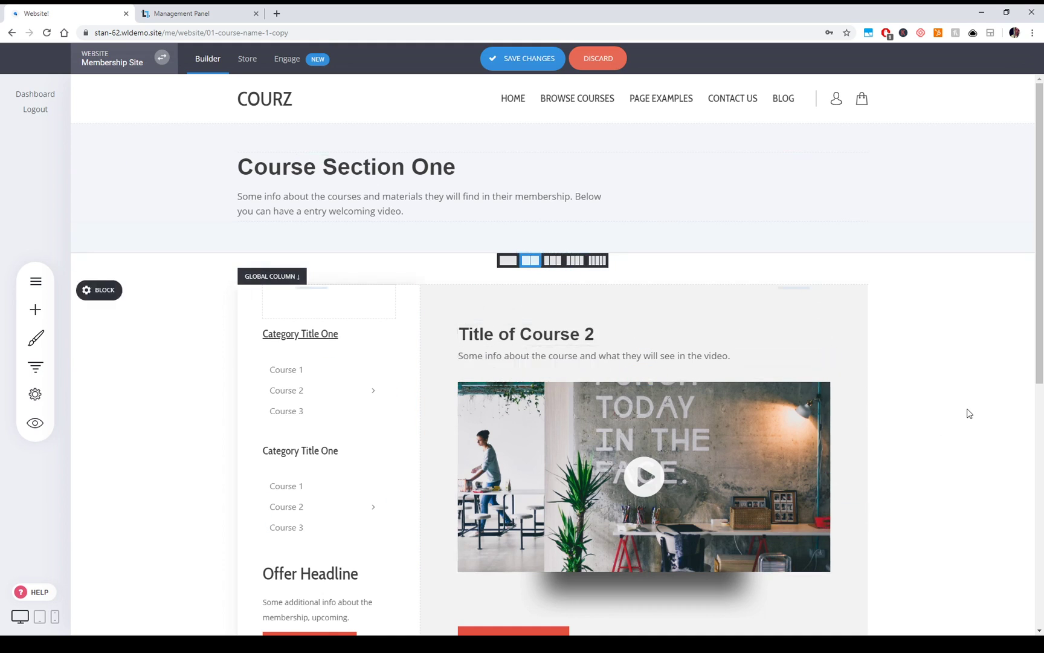
click(489, 367)
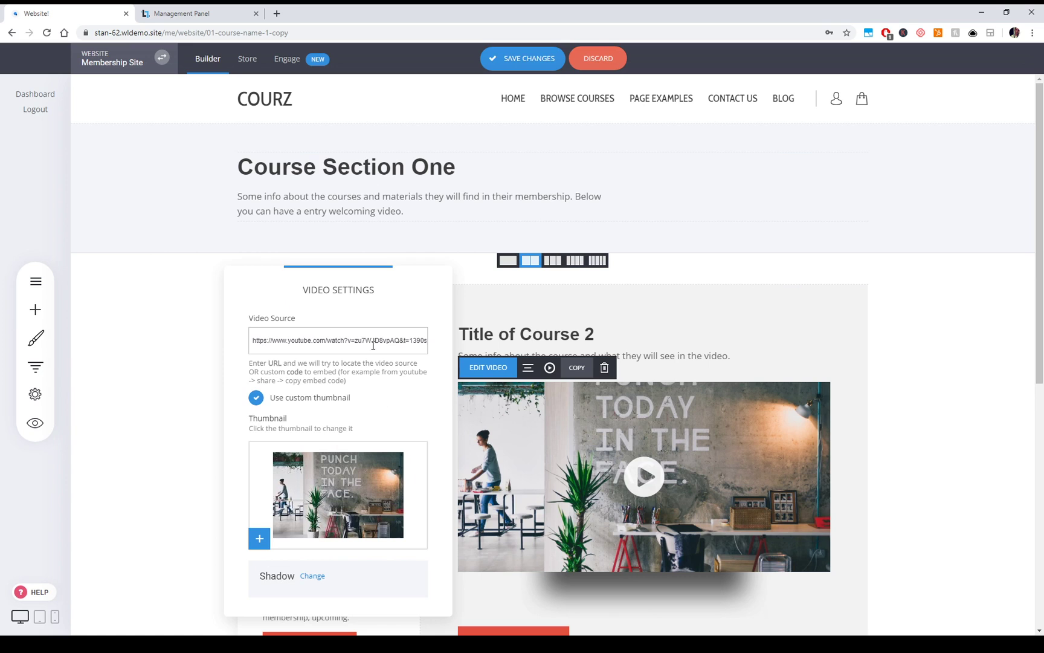
- Close the video settings and the widget list without making changes
drag(359, 345, 222, 344)
click(338, 350)
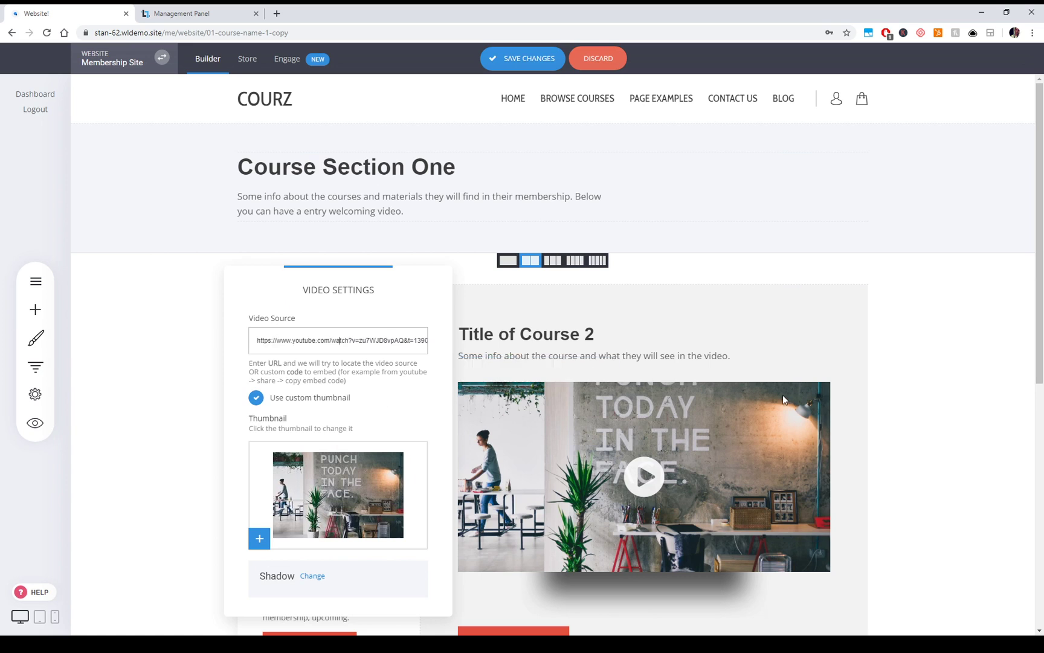
click(935, 433)
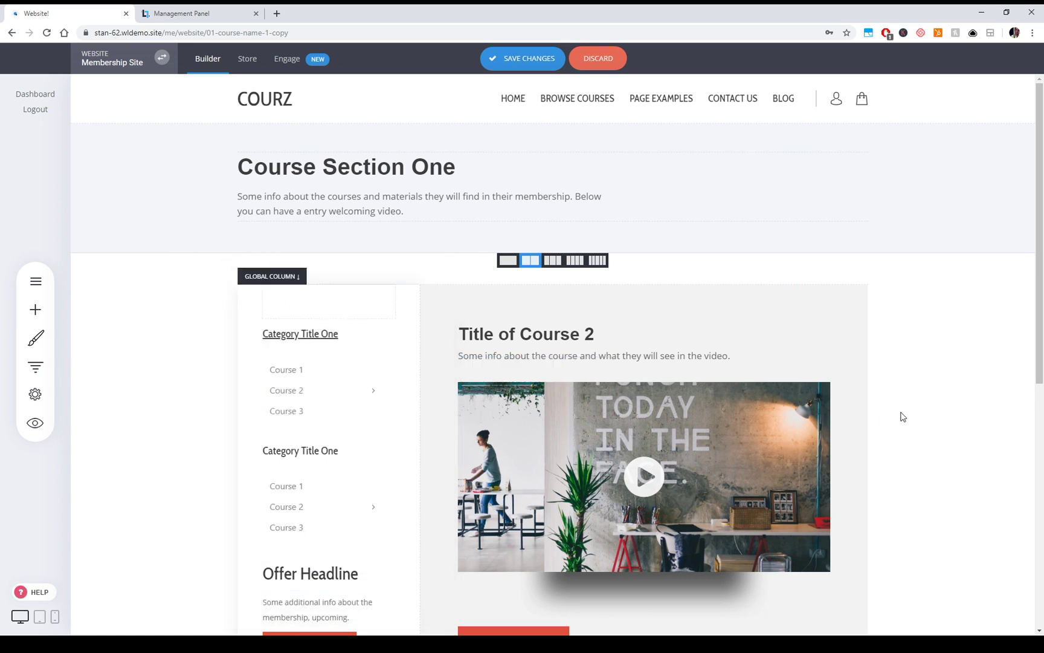
click(37, 311)
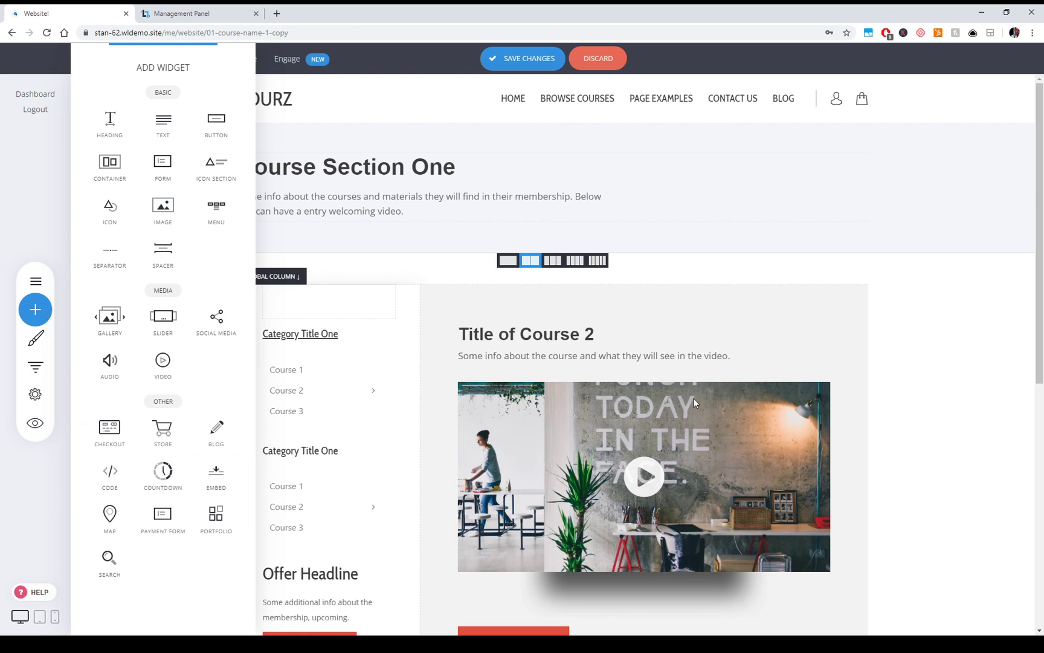
click(966, 384)
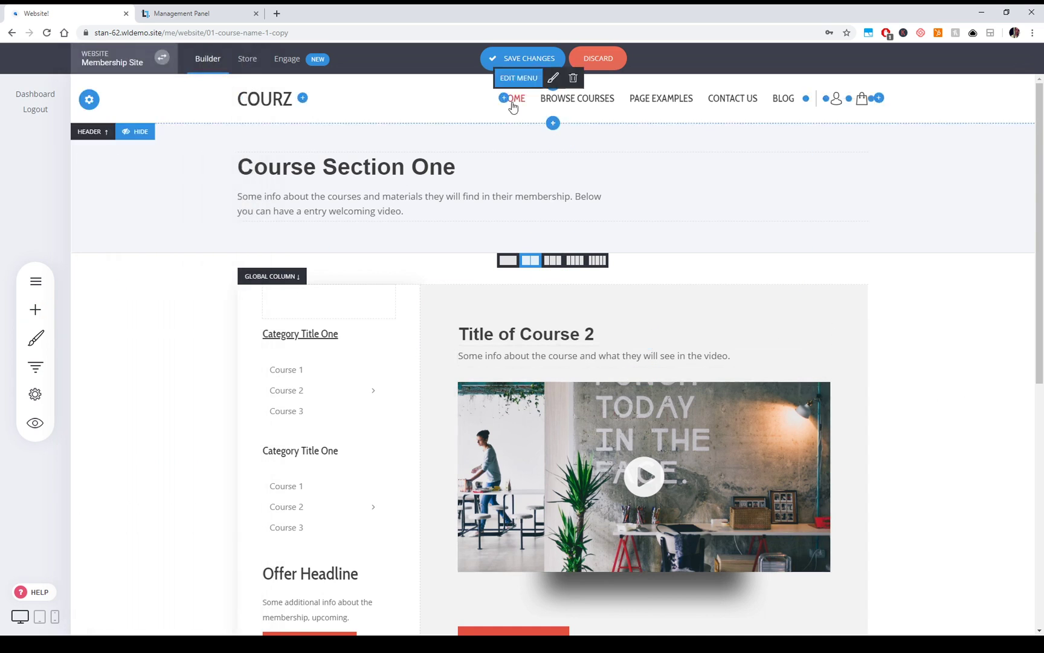
- Drag the column divider to rebalance sidebar and main column widths, then save the page
scroll(919, 343, down, 3)
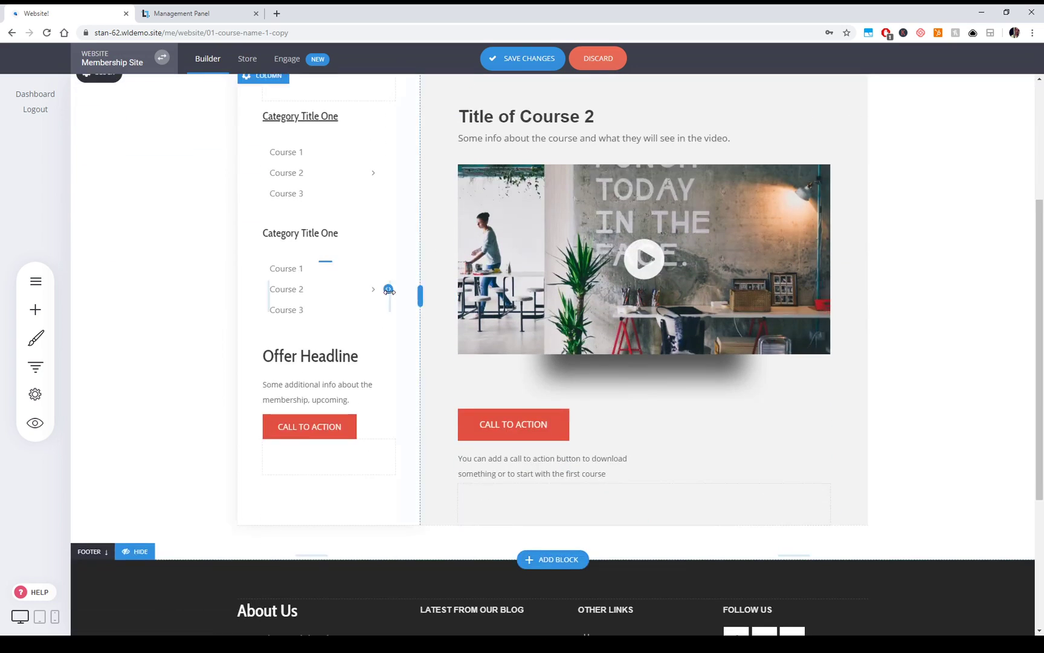
scroll(766, 314, up, 3)
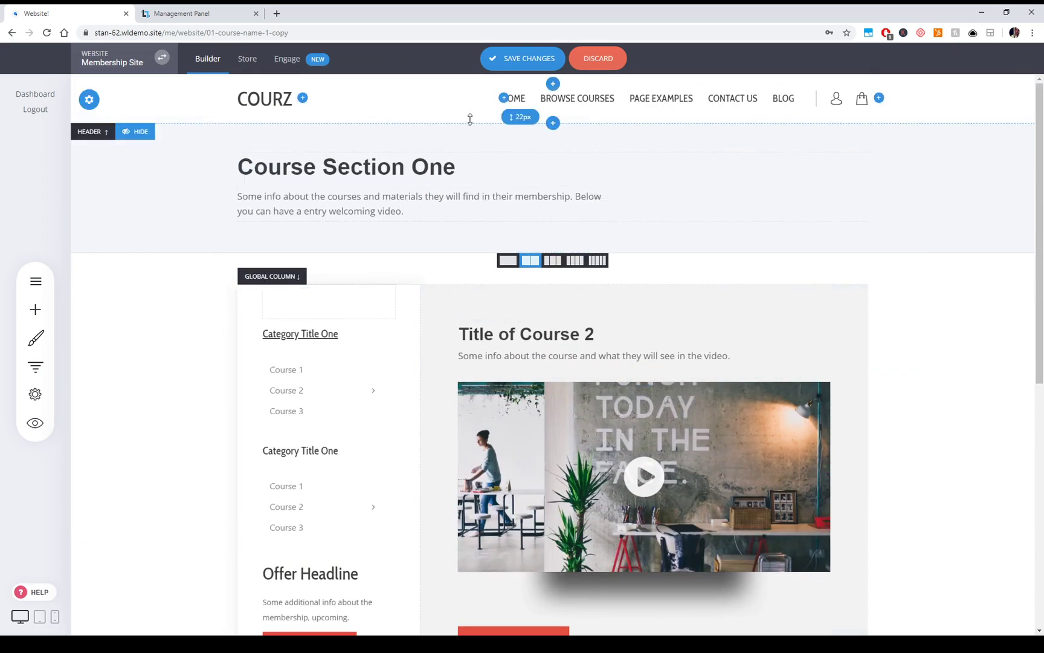
mouse_move(419, 420)
mouse_down()
mouse_move(509, 425)
mouse_move(361, 415)
mouse_move(422, 415)
mouse_move(409, 417)
mouse_up()
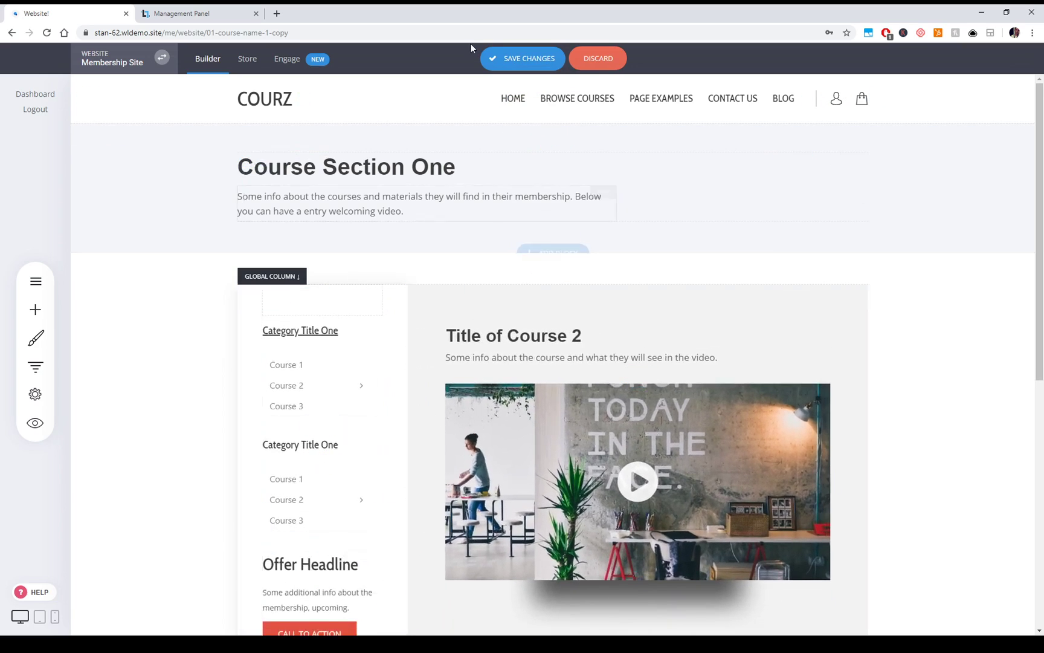
click(508, 59)
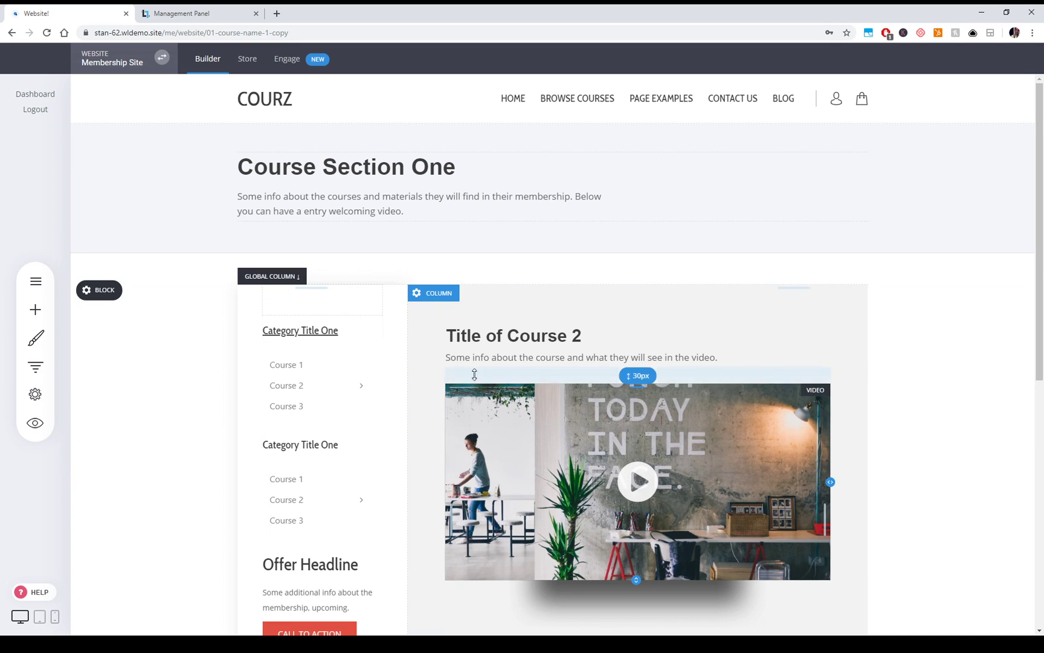
- Make the sidebar a global column using Course 1 Nav as its content
click(268, 296)
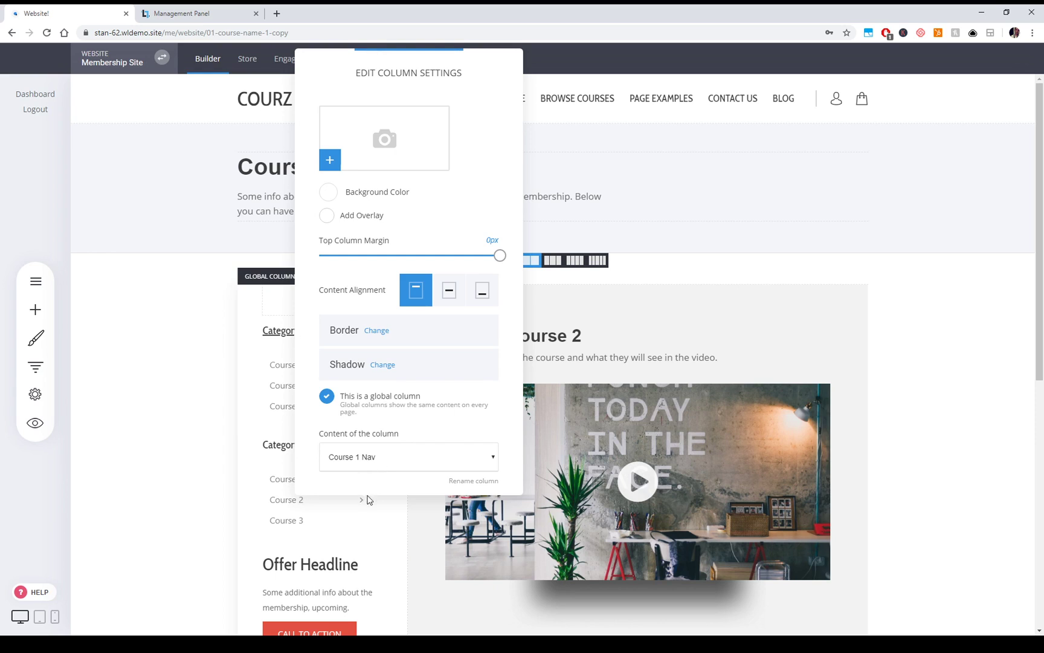
click(359, 401)
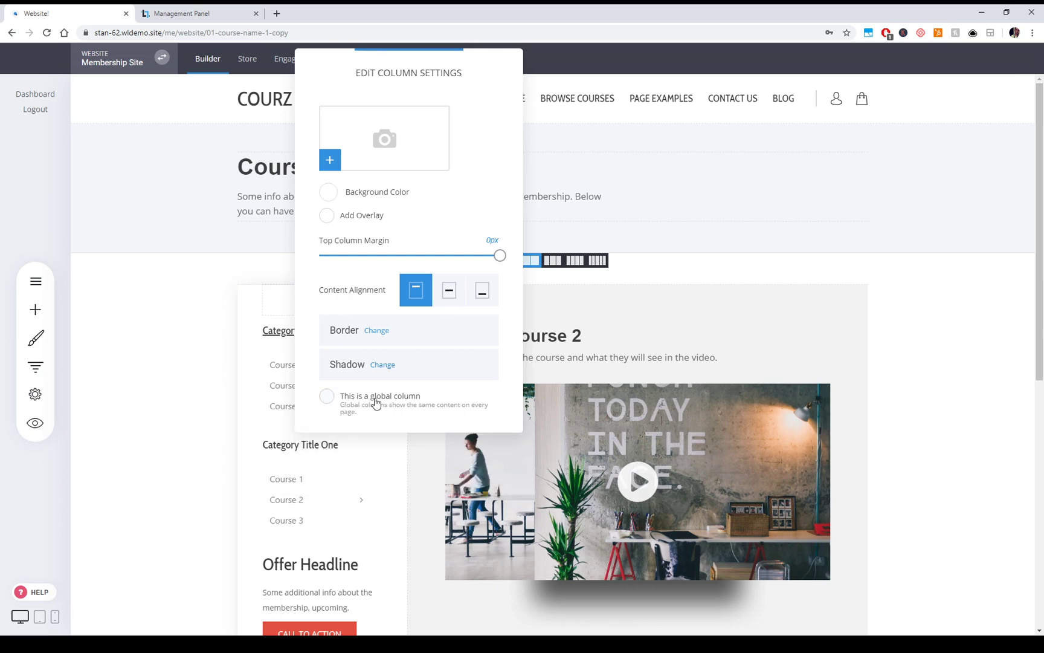
click(375, 402)
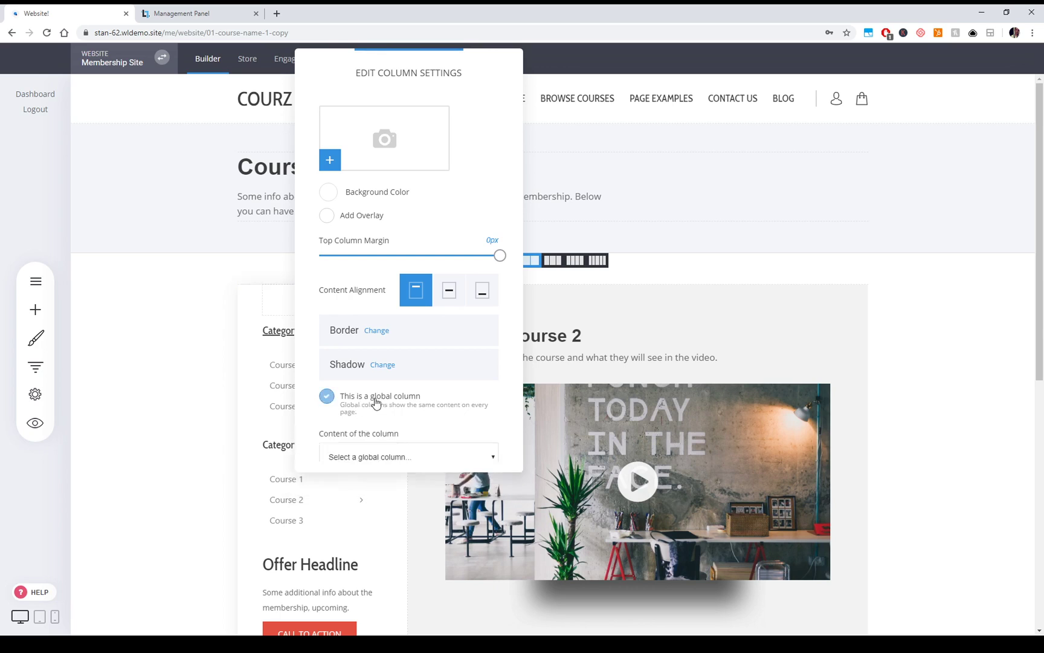
click(350, 502)
click(558, 330)
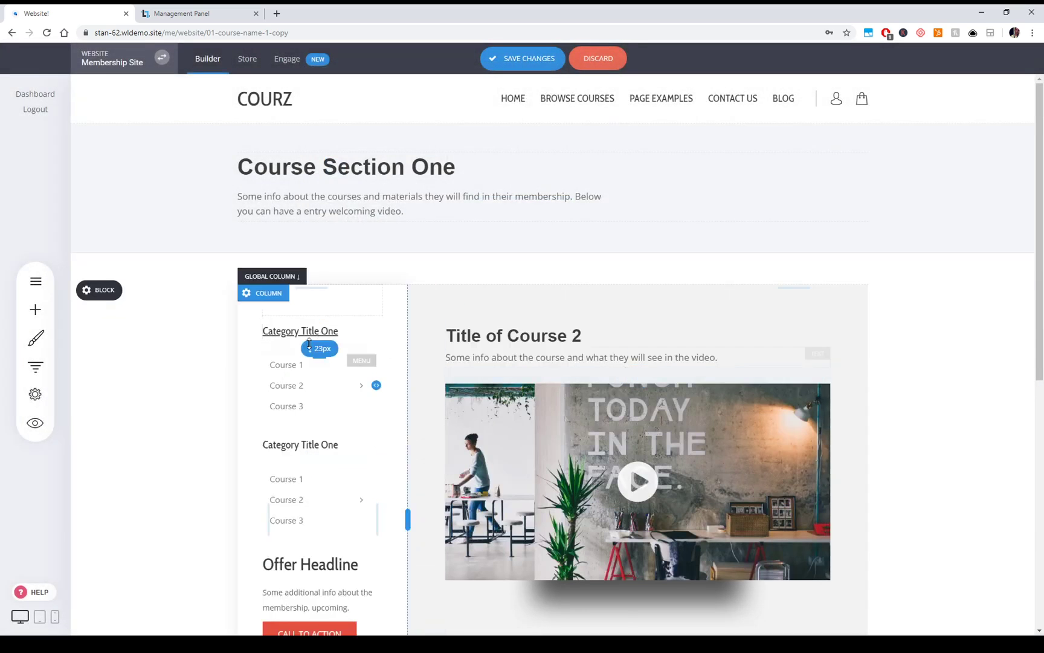
- Colour the second Category Title One heading red and save the page
click(301, 445)
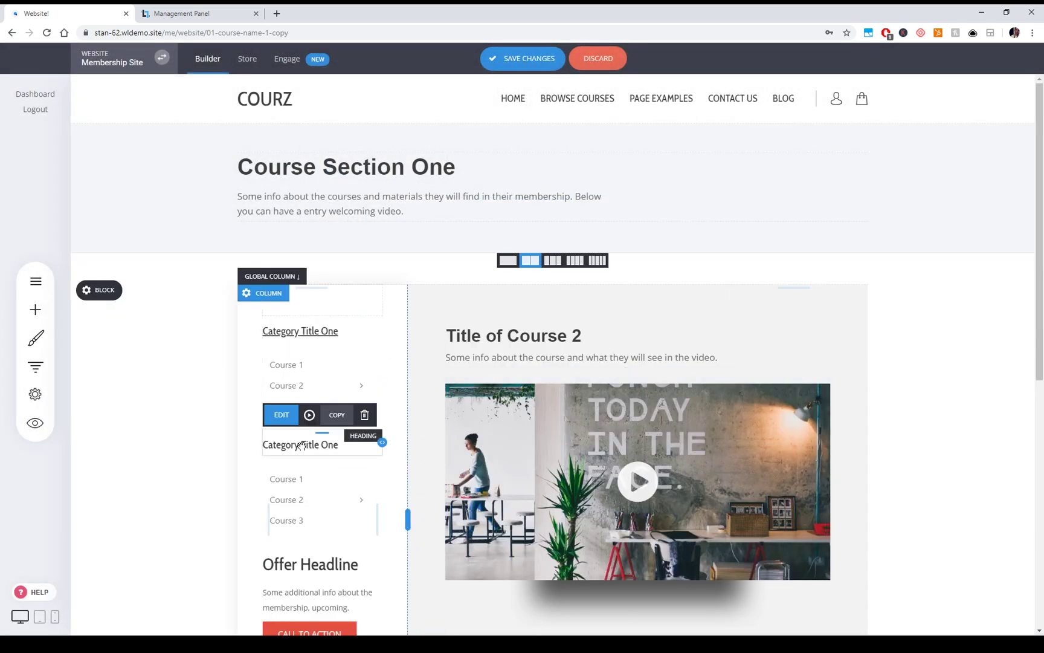
click(301, 446)
click(453, 416)
click(502, 534)
click(200, 476)
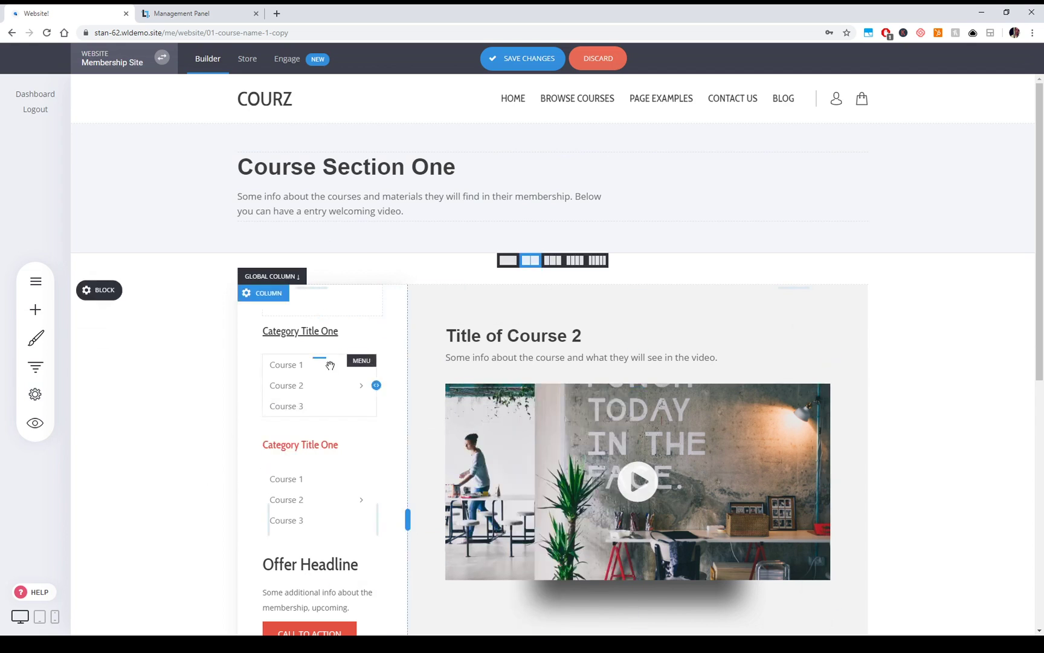
click(511, 61)
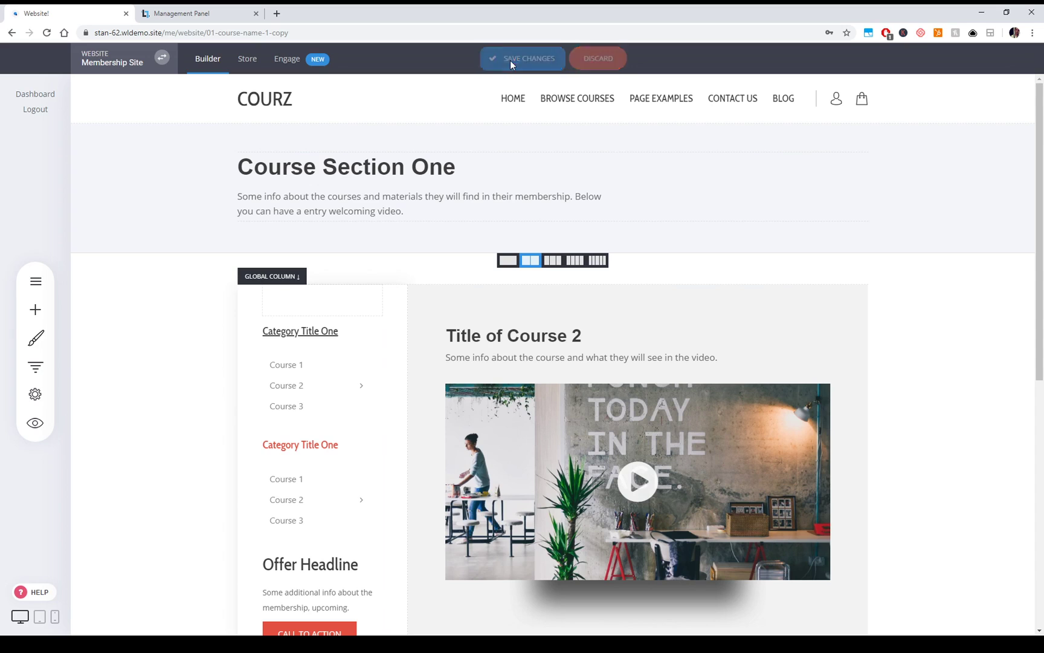
- Open the 01 - Course Name #1 page and check its sidebar and main column settings
click(35, 281)
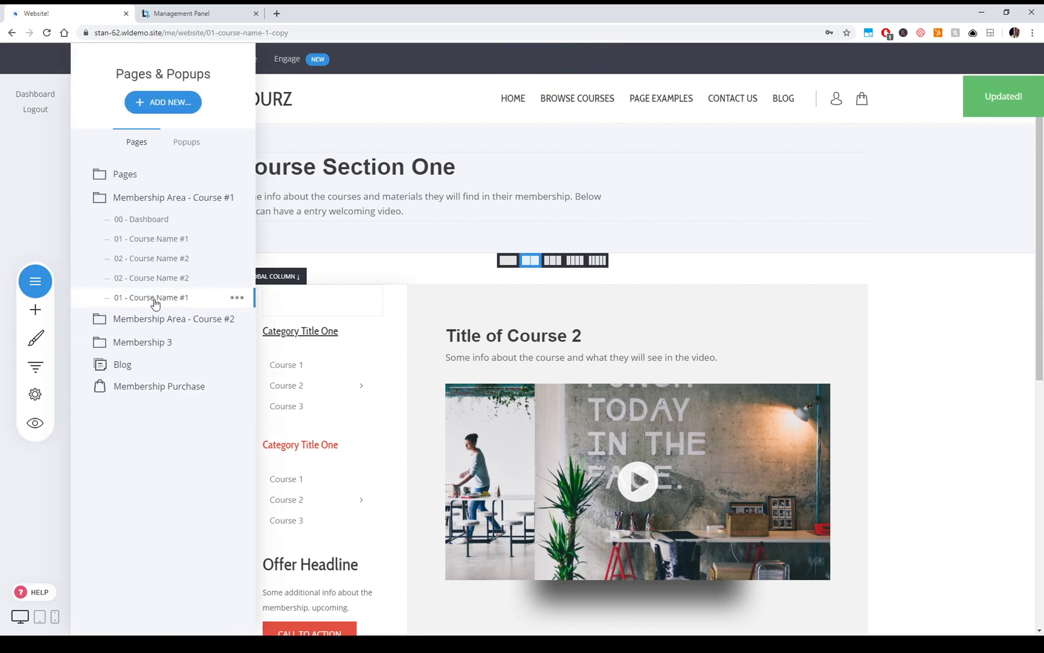
click(151, 239)
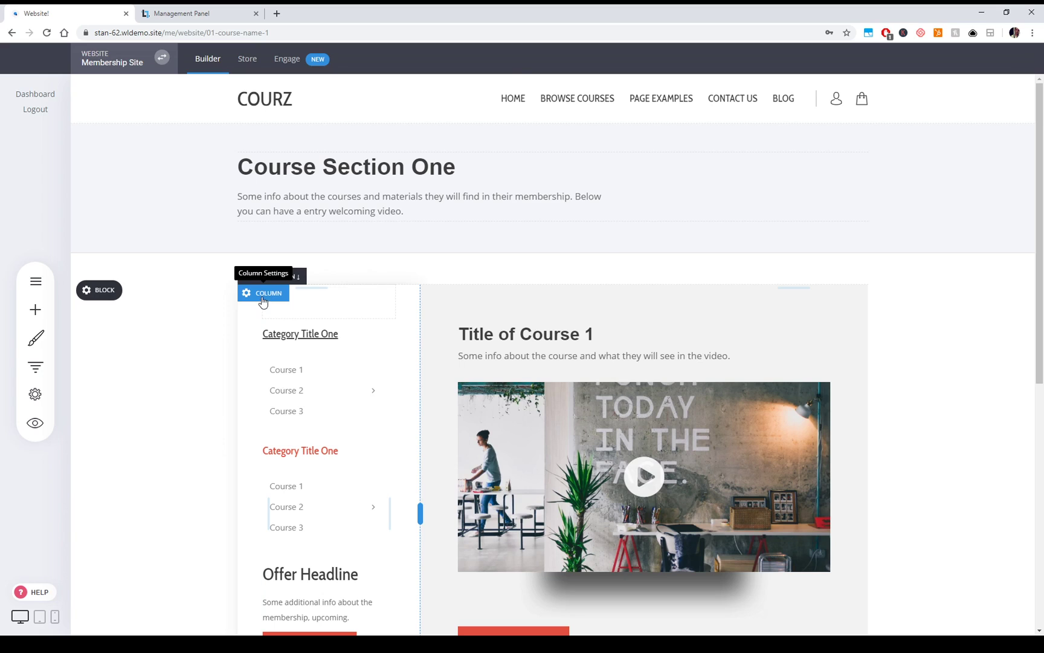
click(264, 294)
click(936, 440)
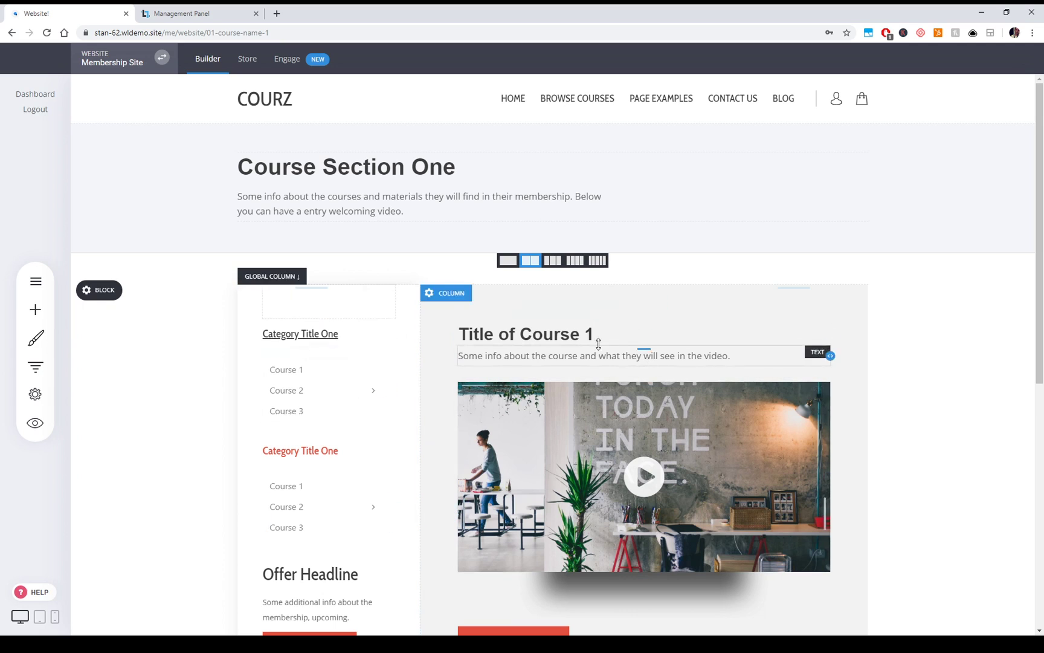
click(450, 293)
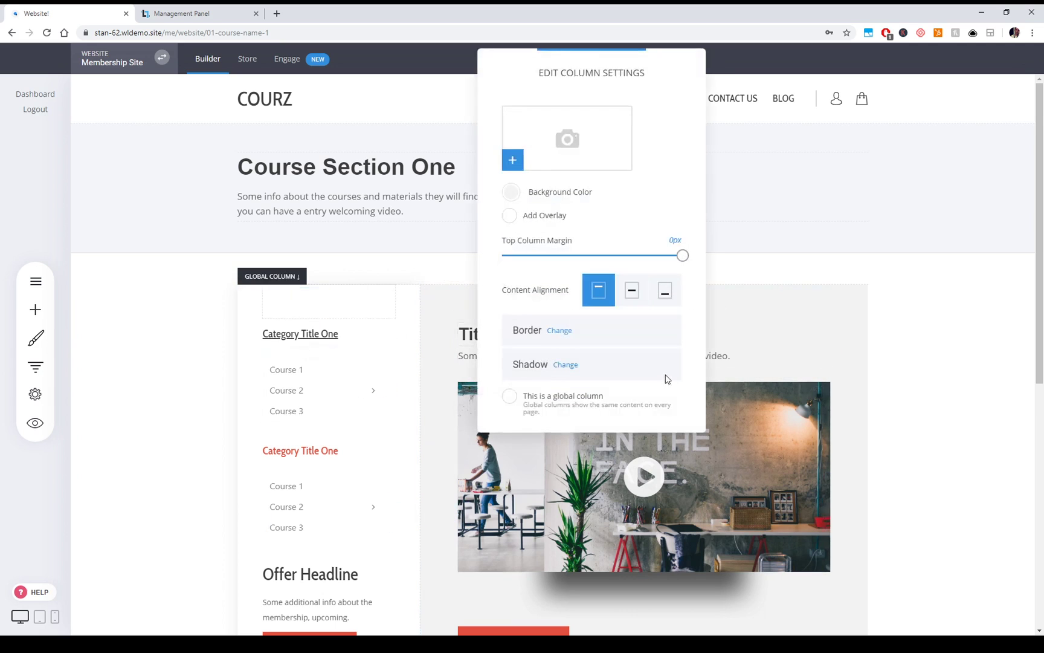
click(1001, 351)
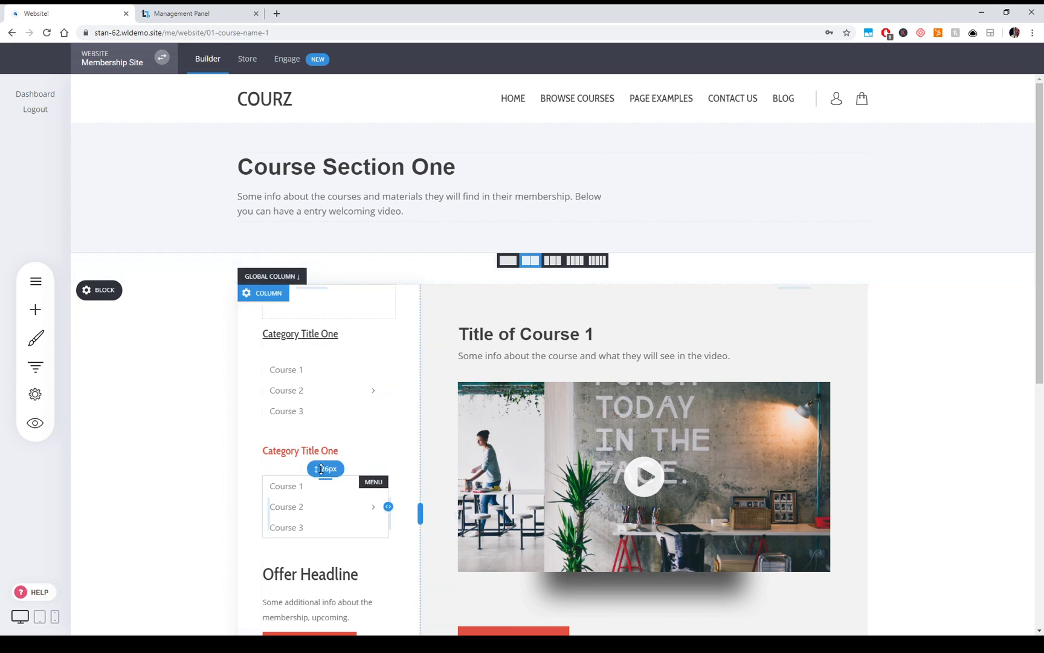
- Change the second Category Title One heading from red back to dark and save
double_click(326, 450)
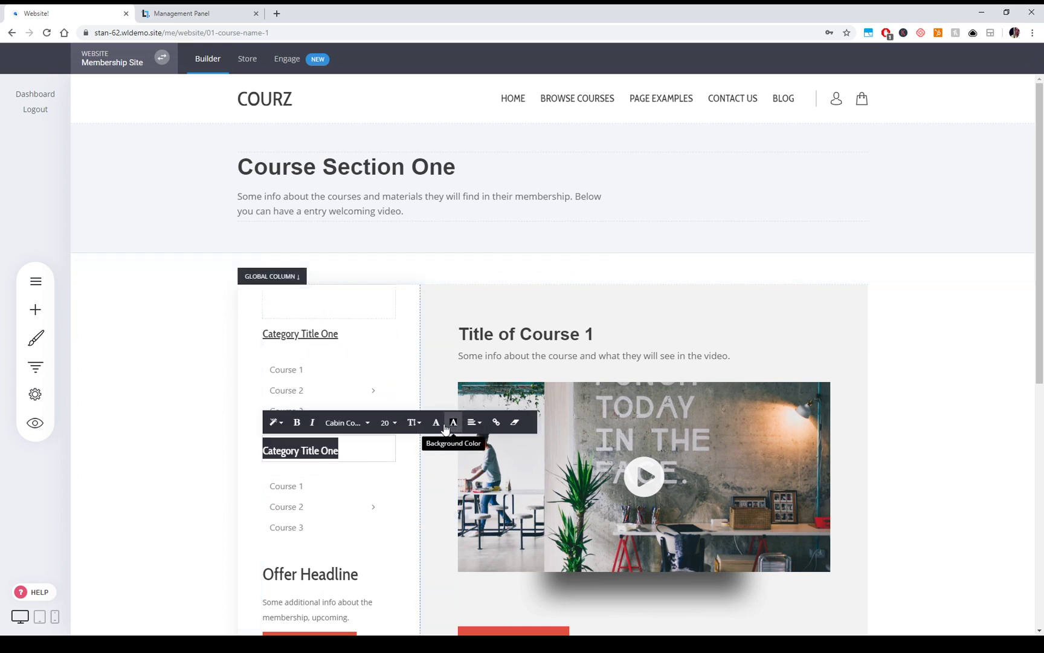
click(445, 427)
click(513, 561)
click(899, 363)
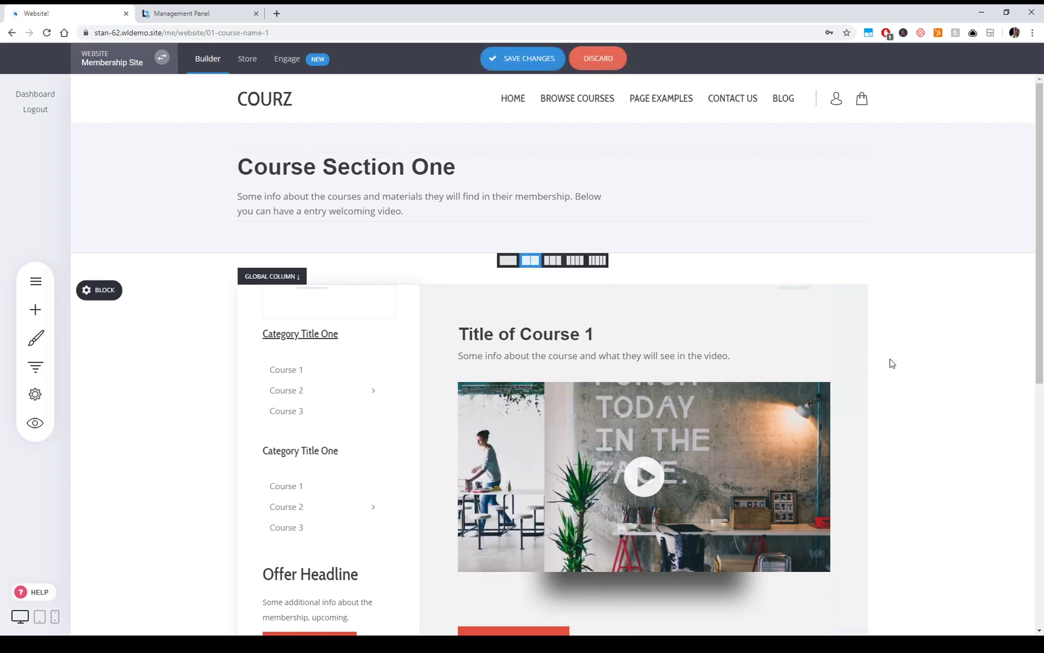
click(519, 58)
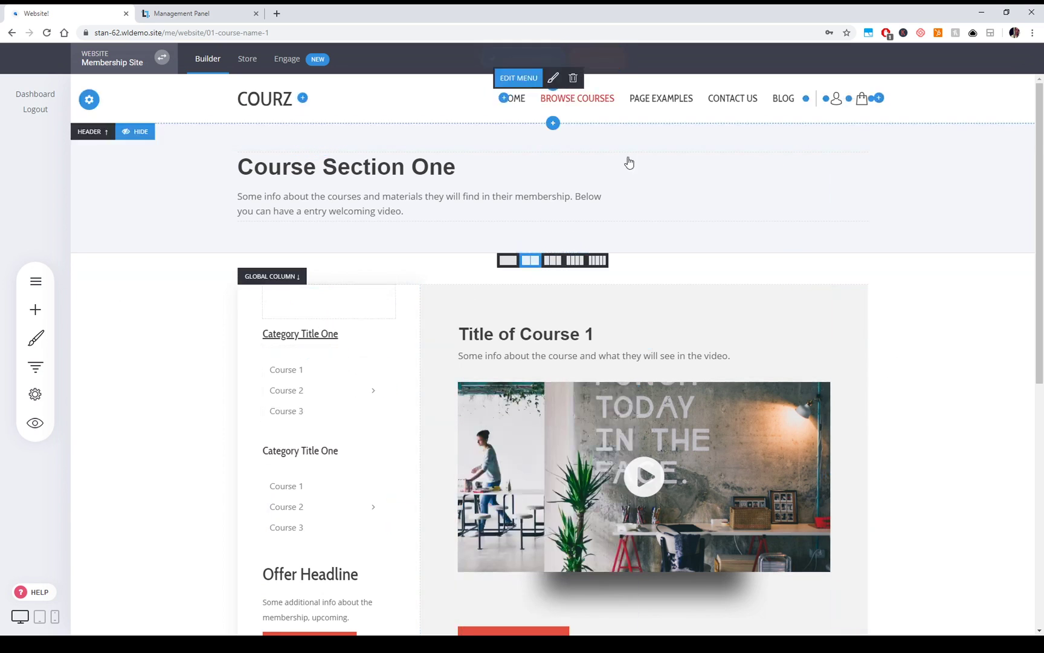
click(46, 279)
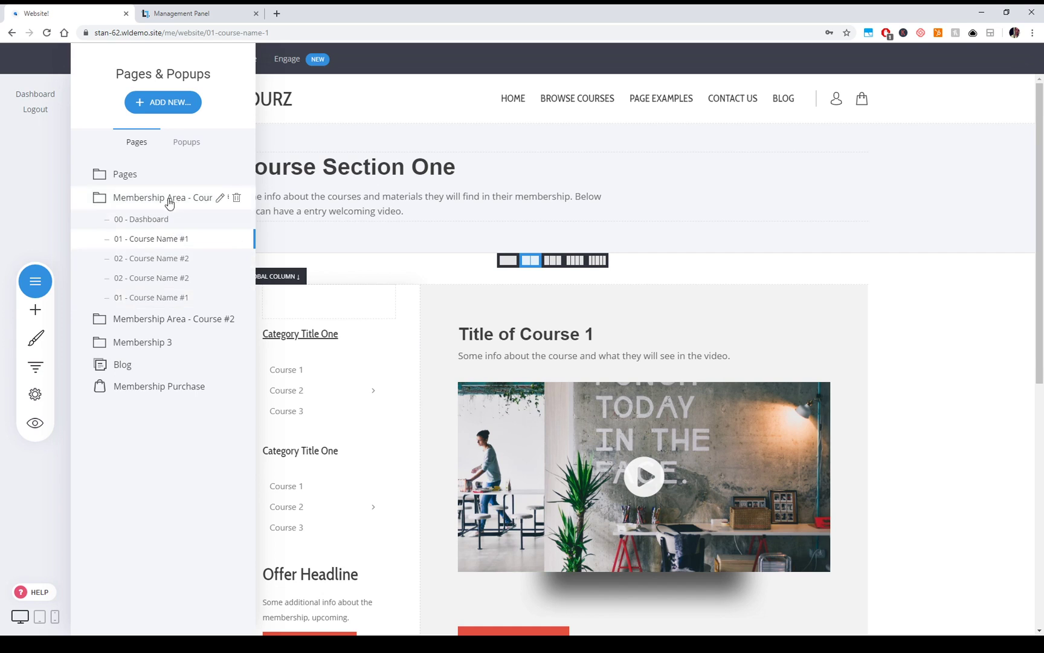
click(166, 102)
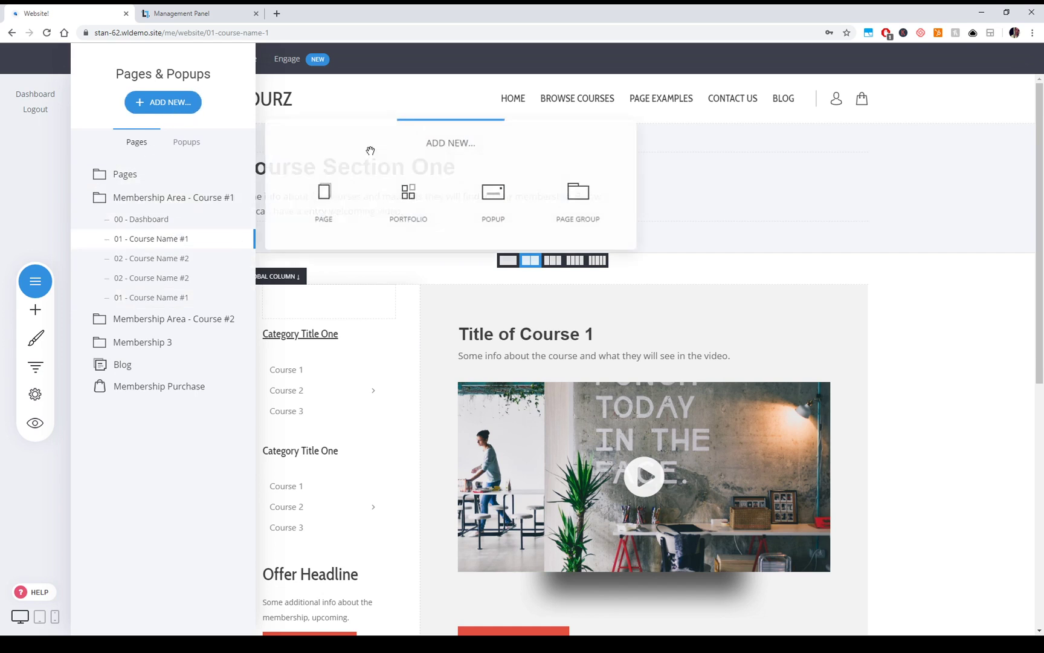
click(584, 216)
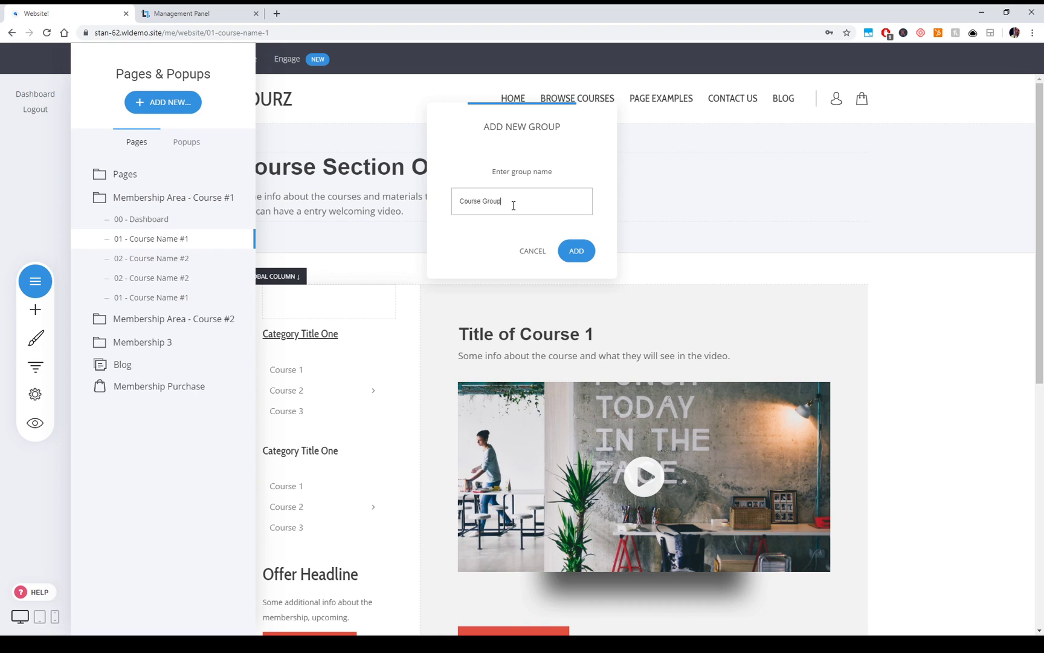
click(577, 249)
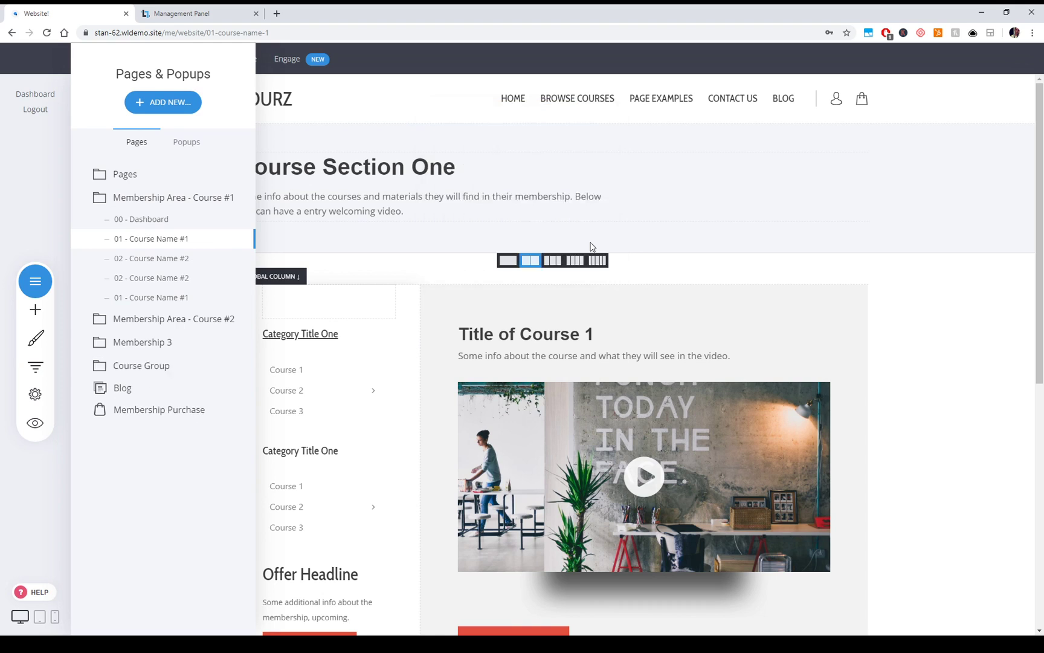
click(163, 101)
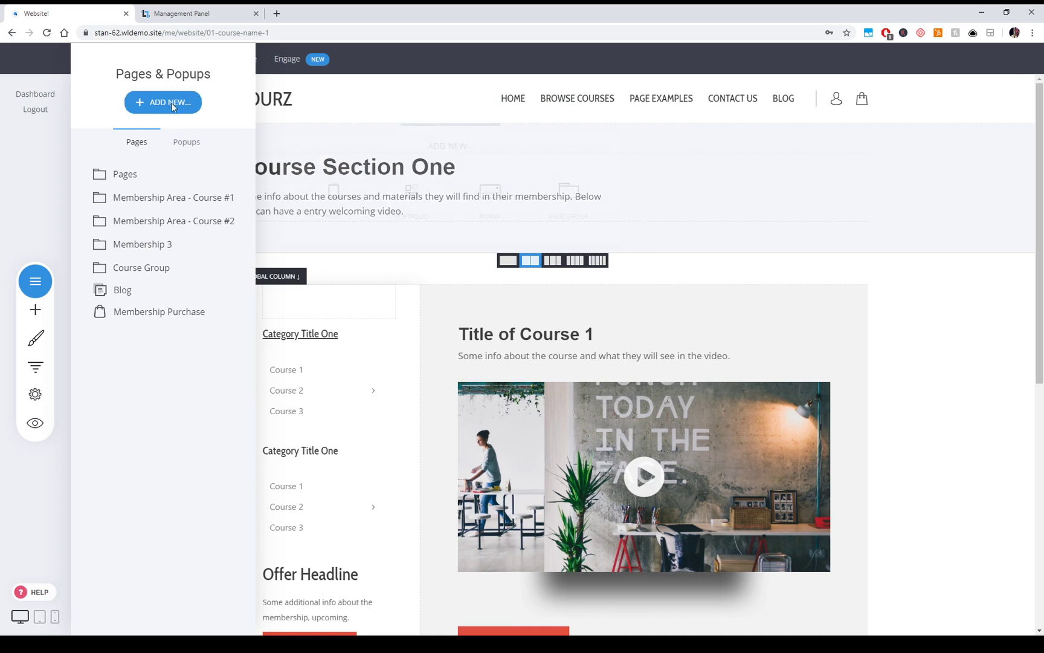
click(200, 200)
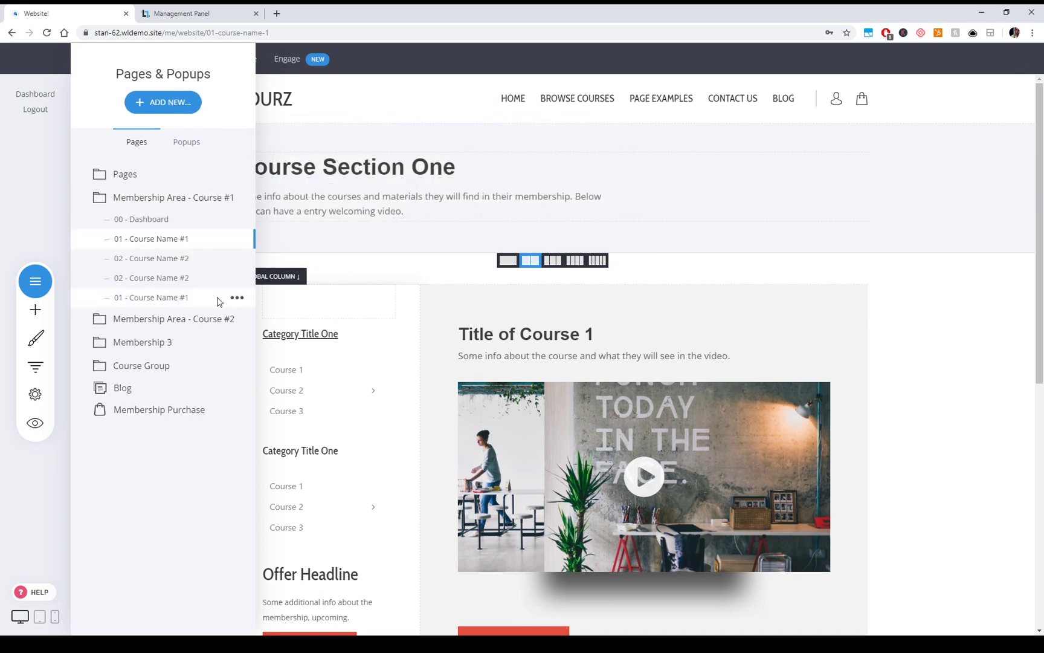
click(237, 298)
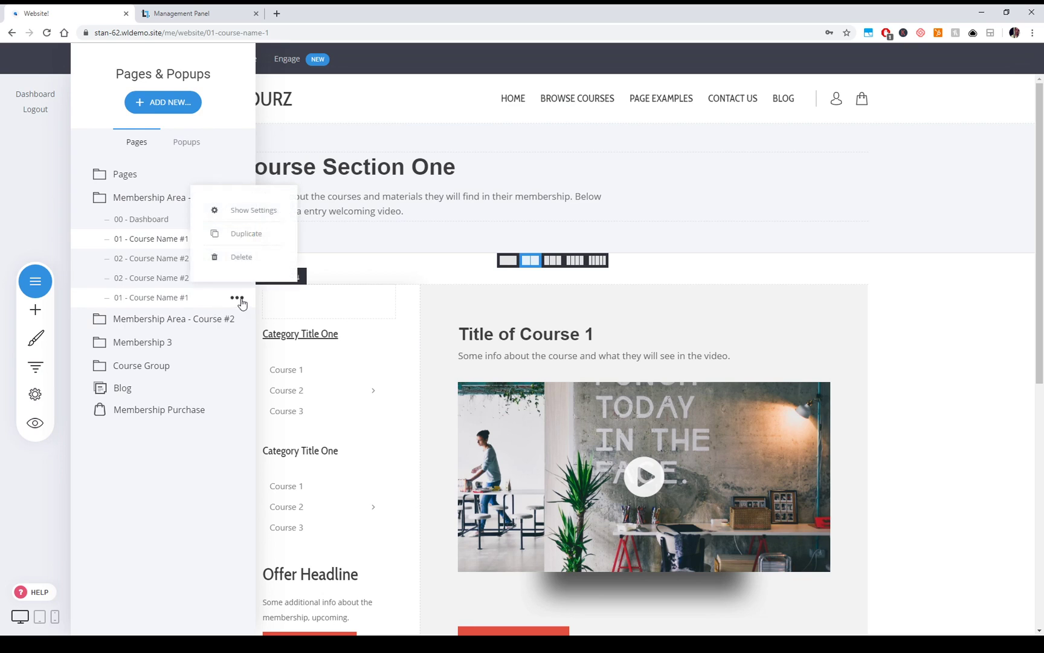
click(258, 210)
click(505, 318)
click(470, 373)
click(615, 471)
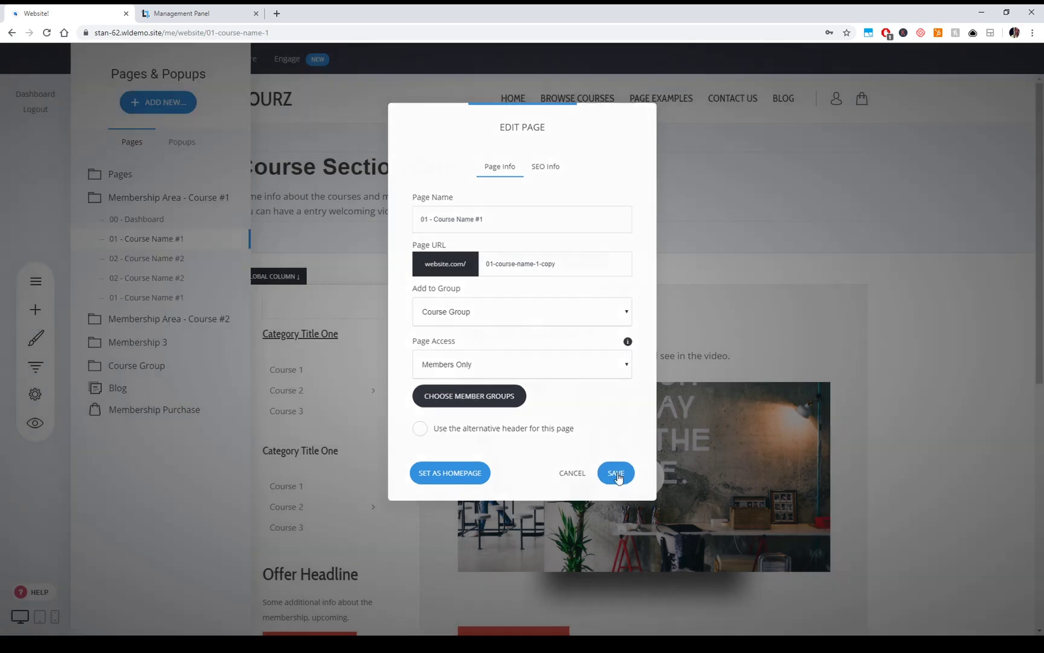
click(156, 345)
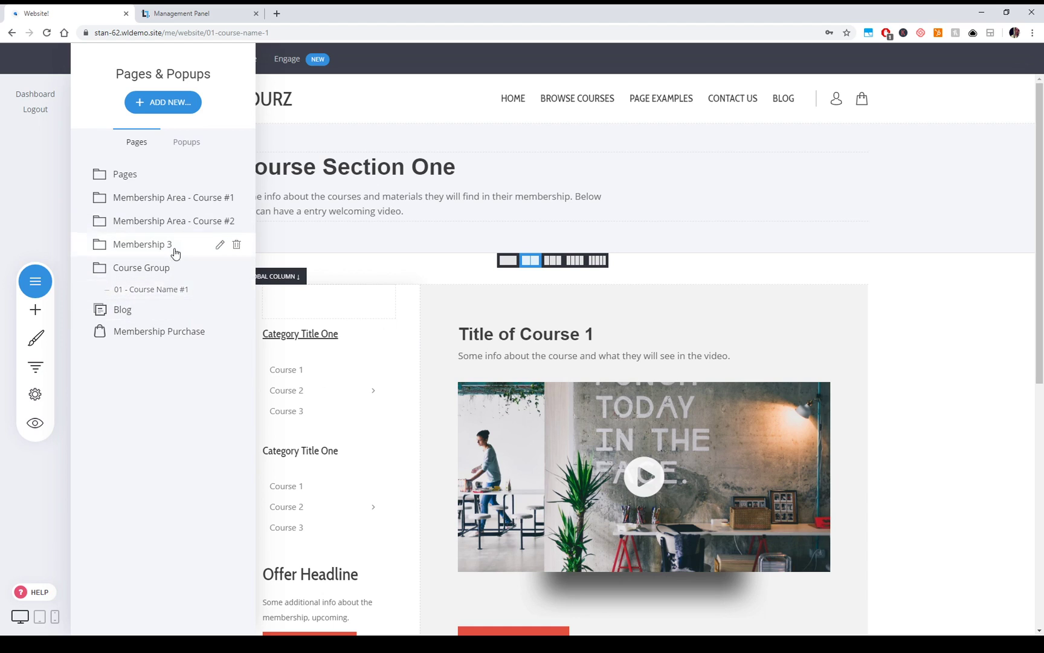
- Go full screen and open Engage Contacts, showing Basic Members and Groups #1–#3
click(696, 308)
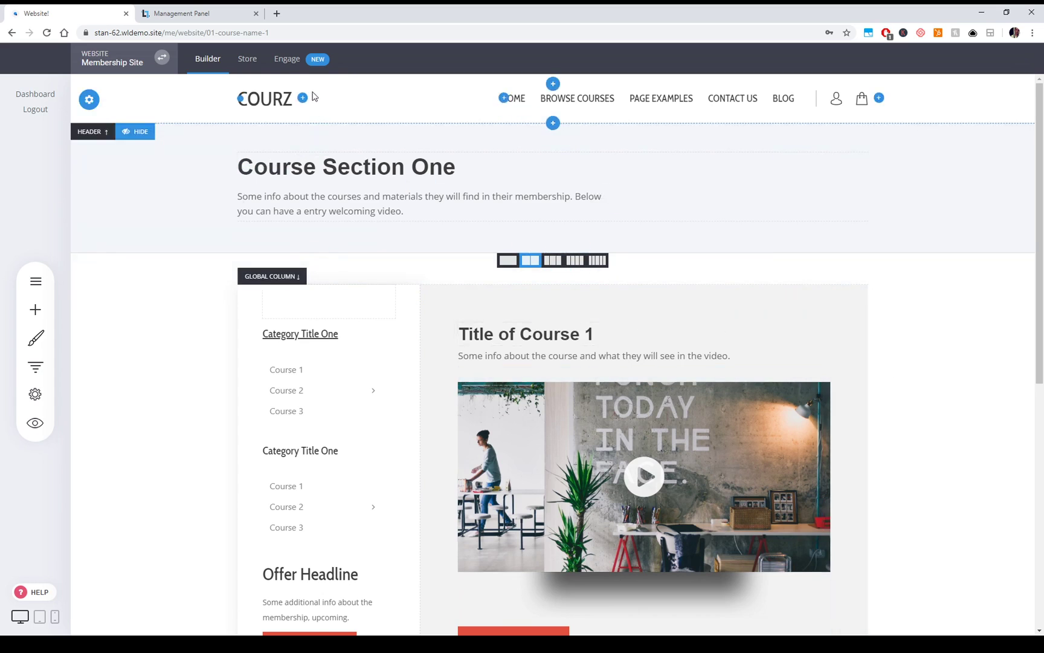
key(F11)
click(288, 17)
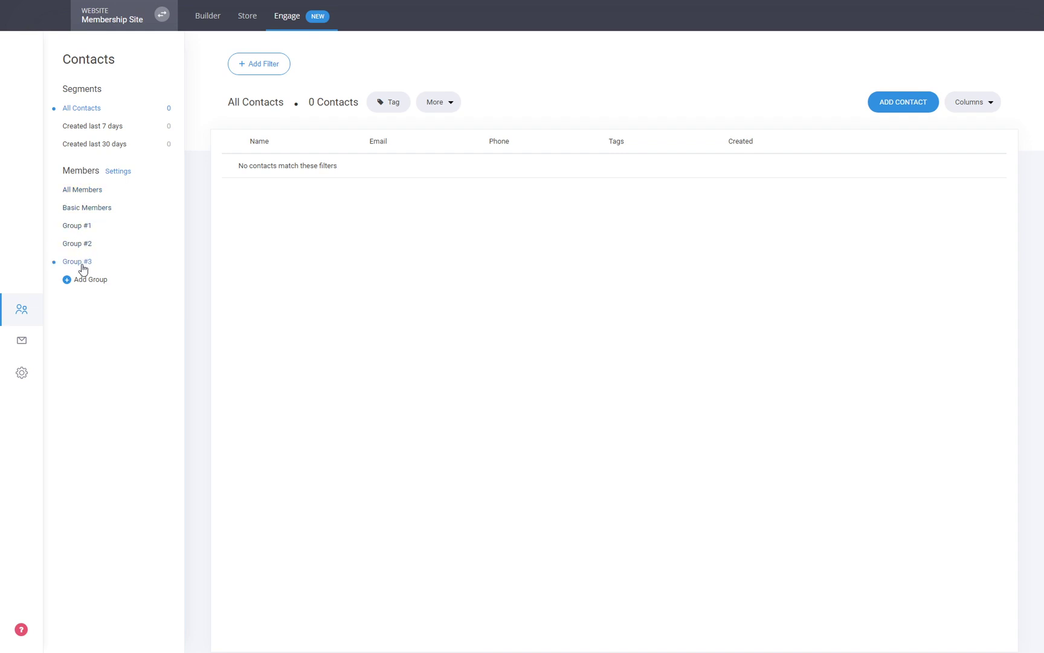
- Add a VIP Members group, then show Group #1's settings with its /00-dashboard login redirect
click(90, 280)
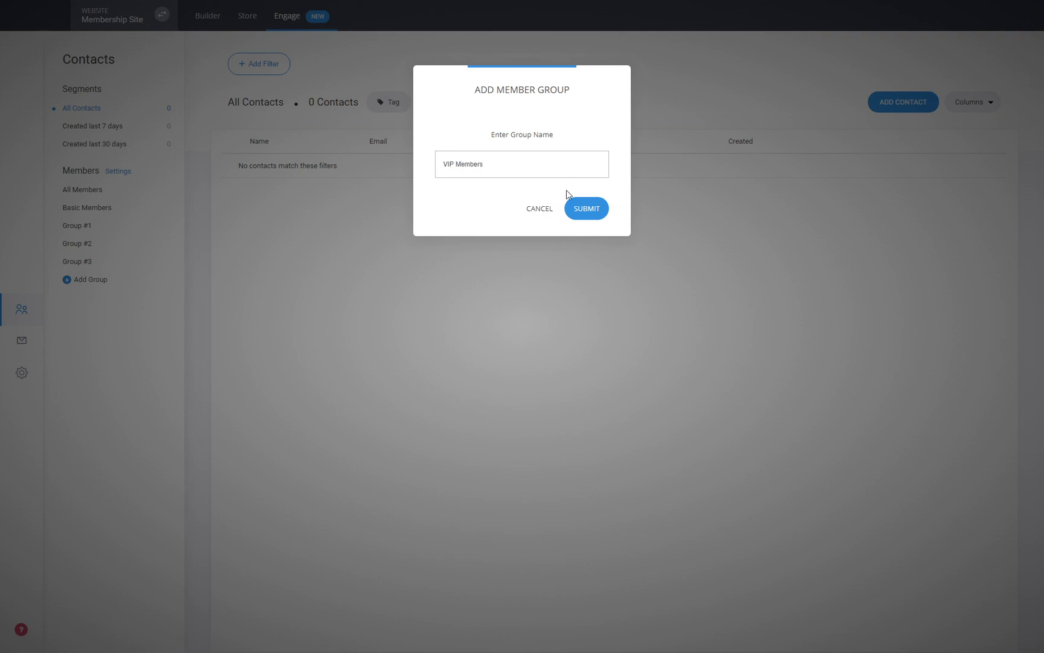
click(583, 210)
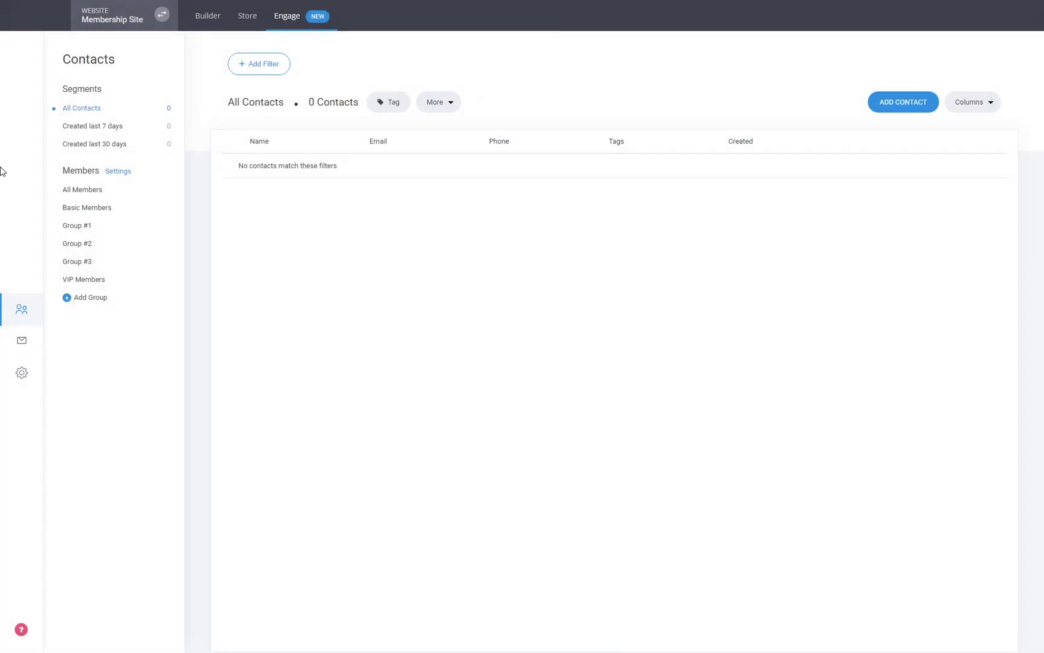
click(102, 281)
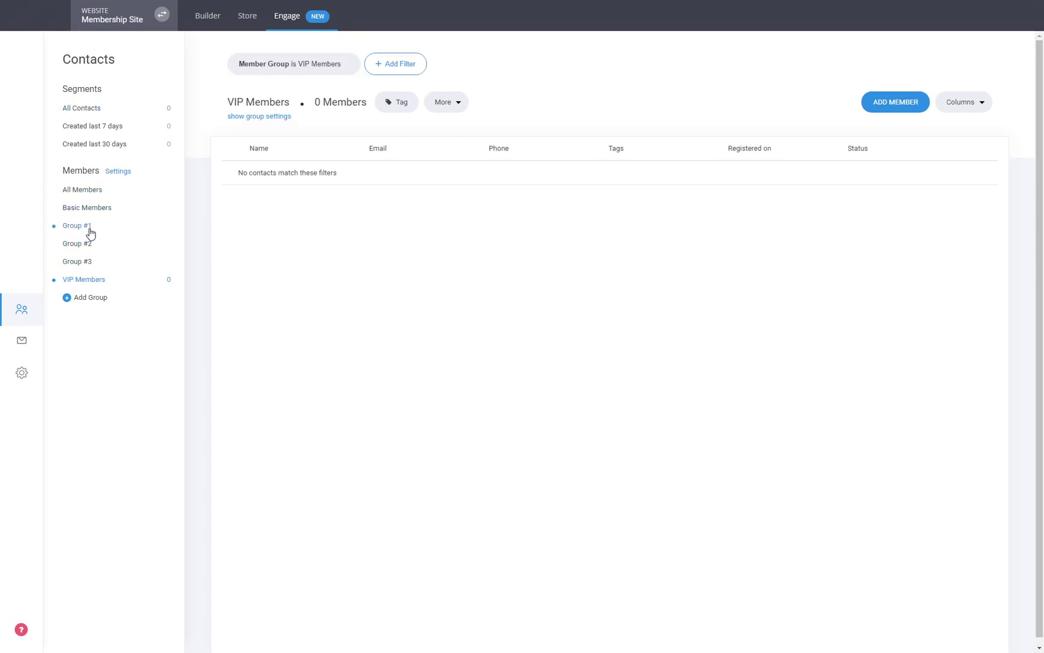
click(90, 229)
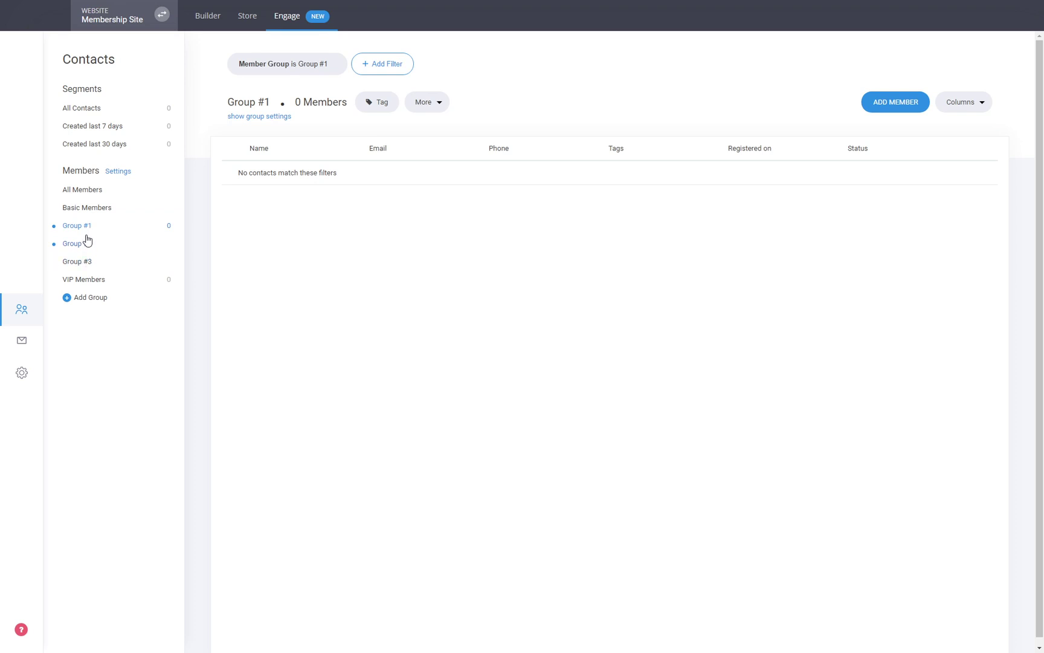
click(252, 117)
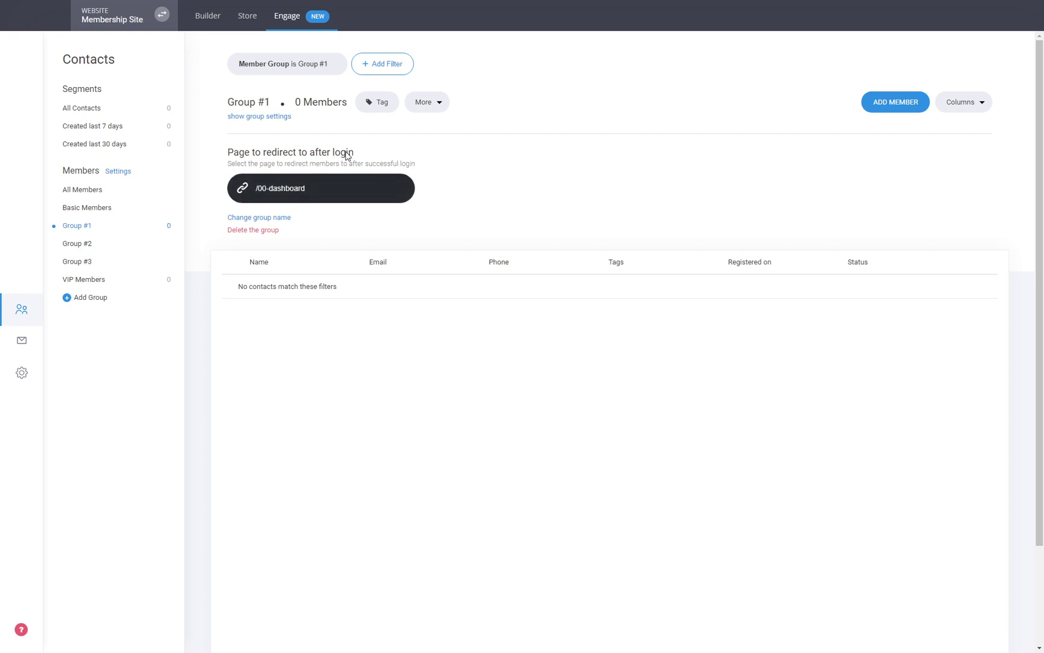
click(314, 194)
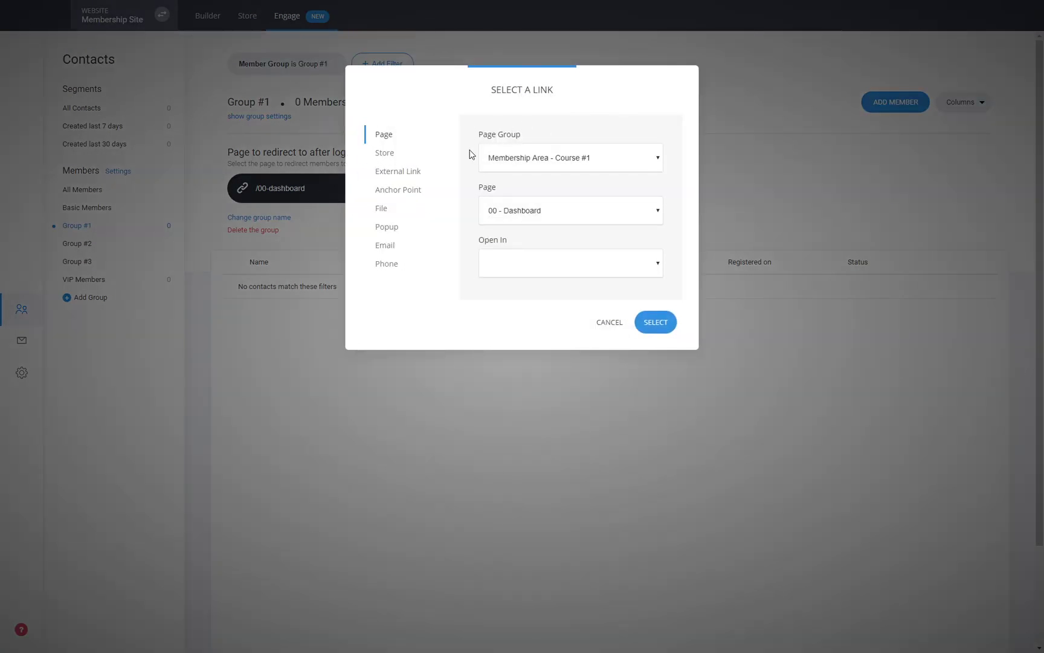
click(609, 323)
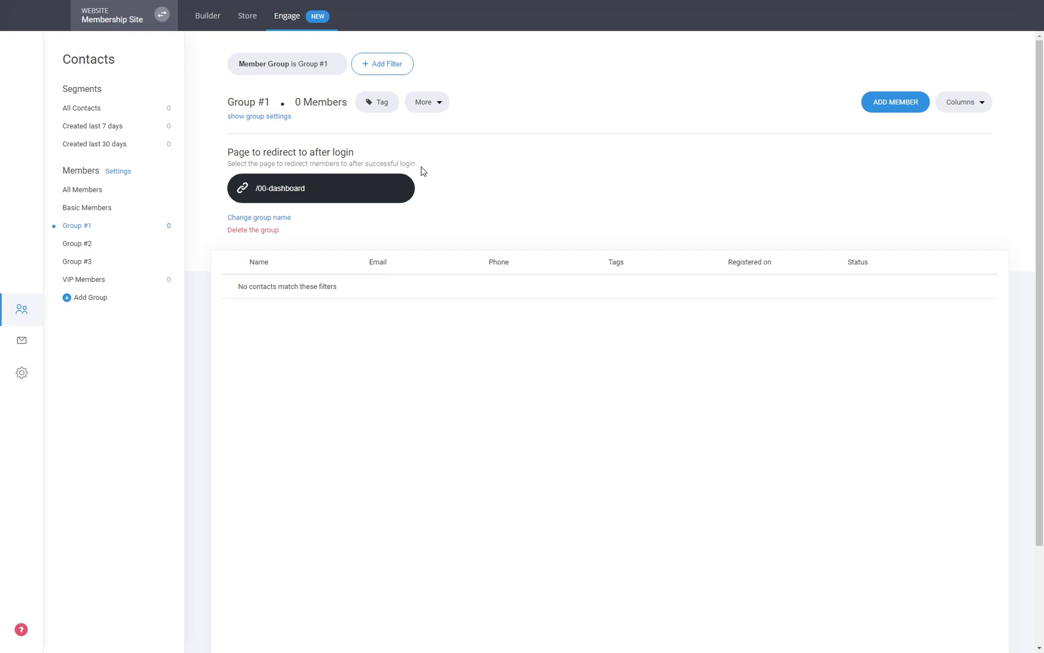
click(286, 189)
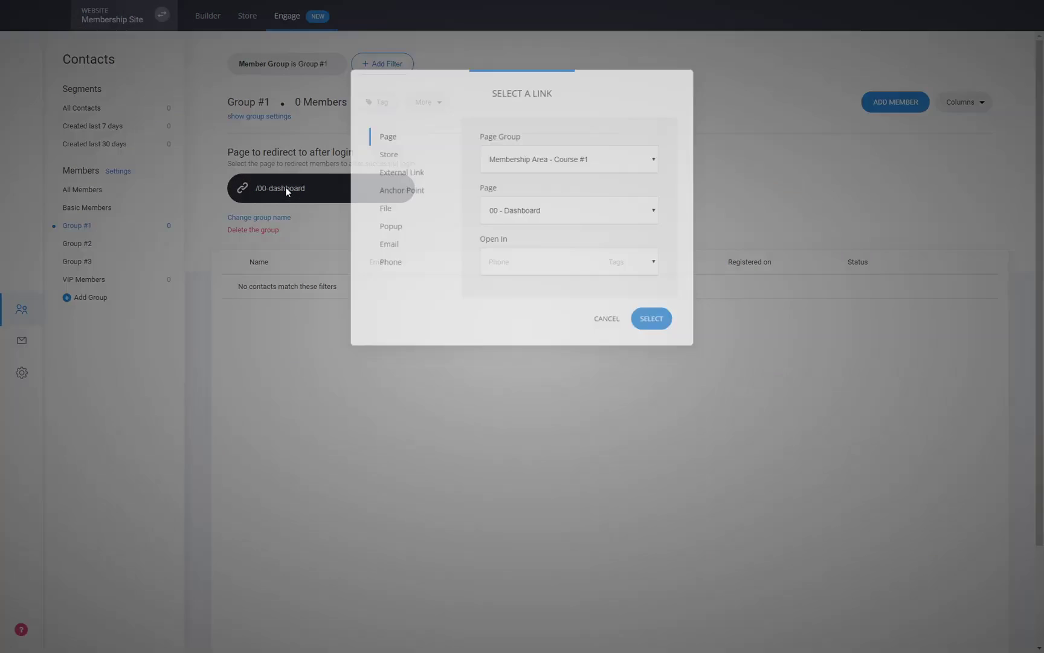
click(601, 325)
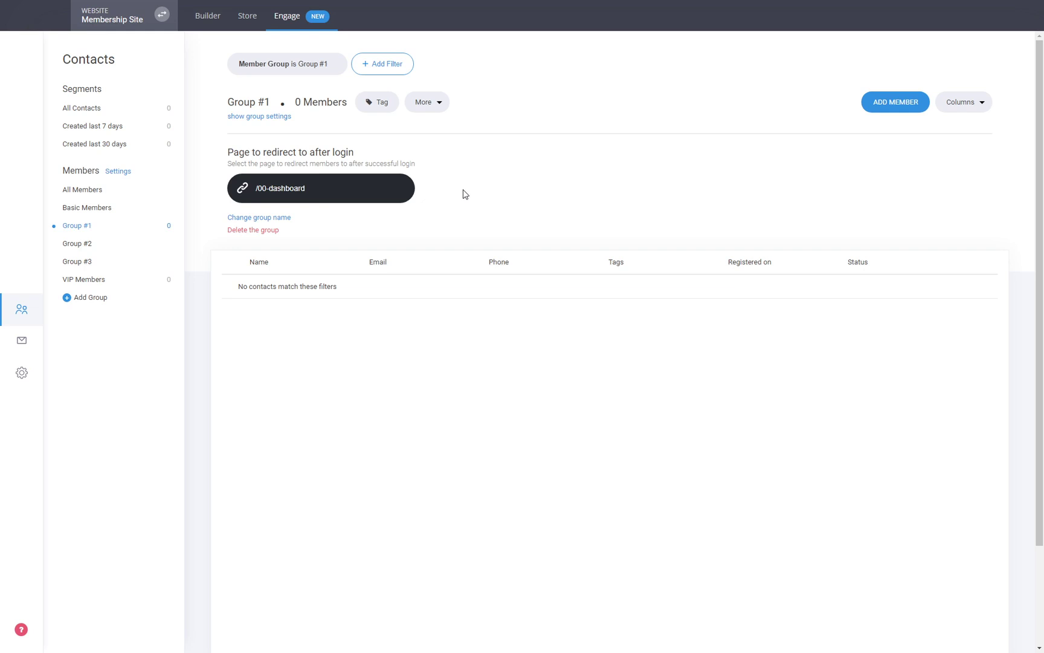
- Return to the builder and load the Individual Course Page from the Pages list
click(207, 24)
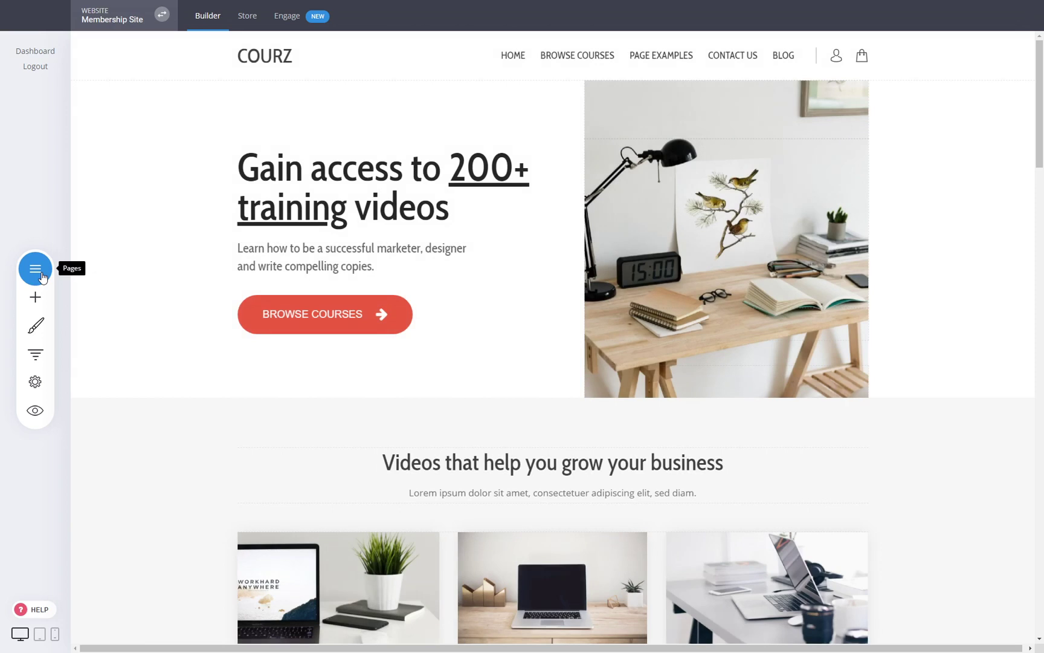
click(36, 269)
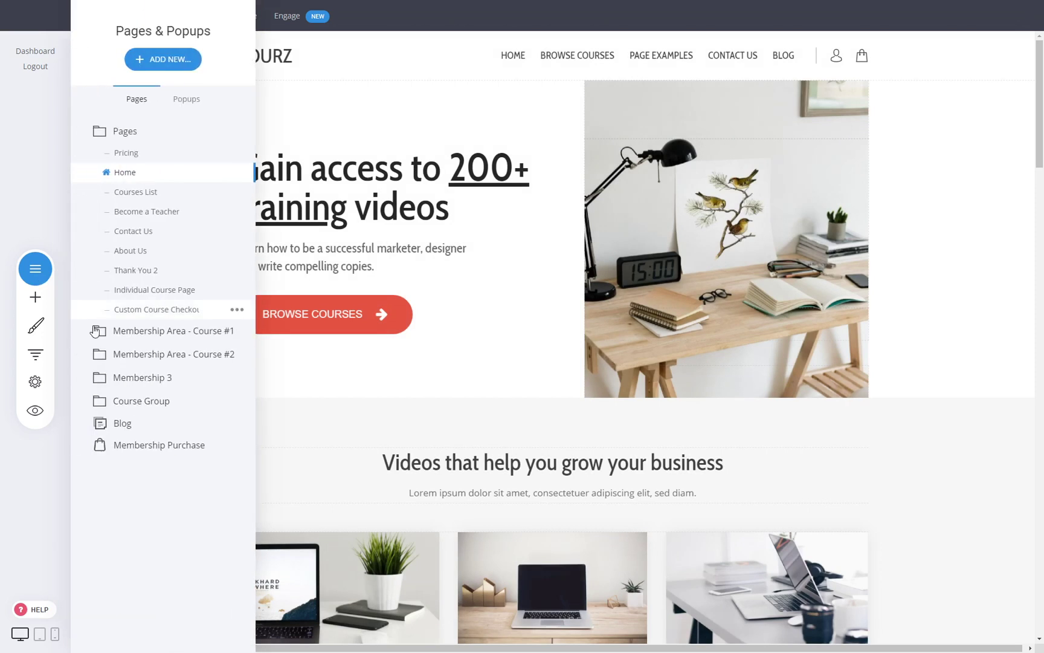
click(156, 295)
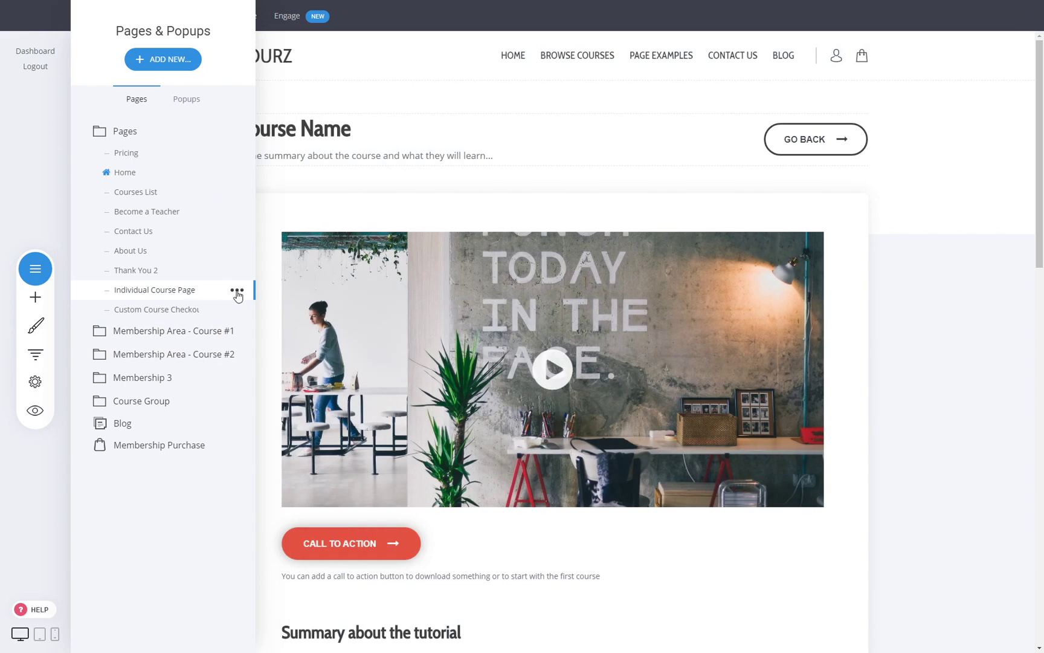
click(906, 285)
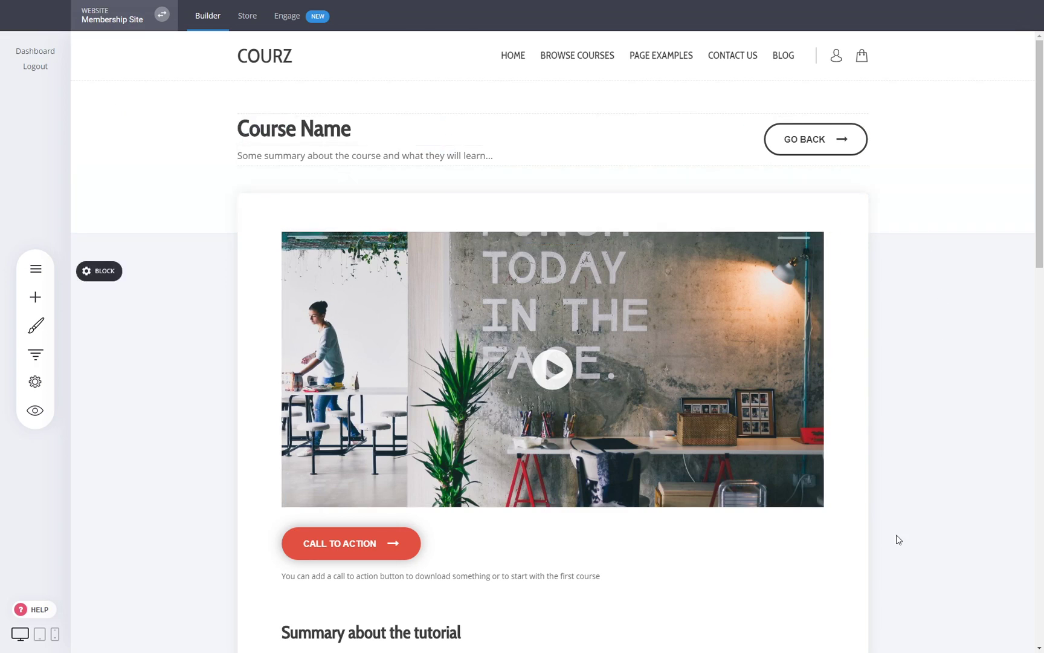
- Set Group #2's after-login redirect to /individual-course-page, then go back to the builder
click(306, 18)
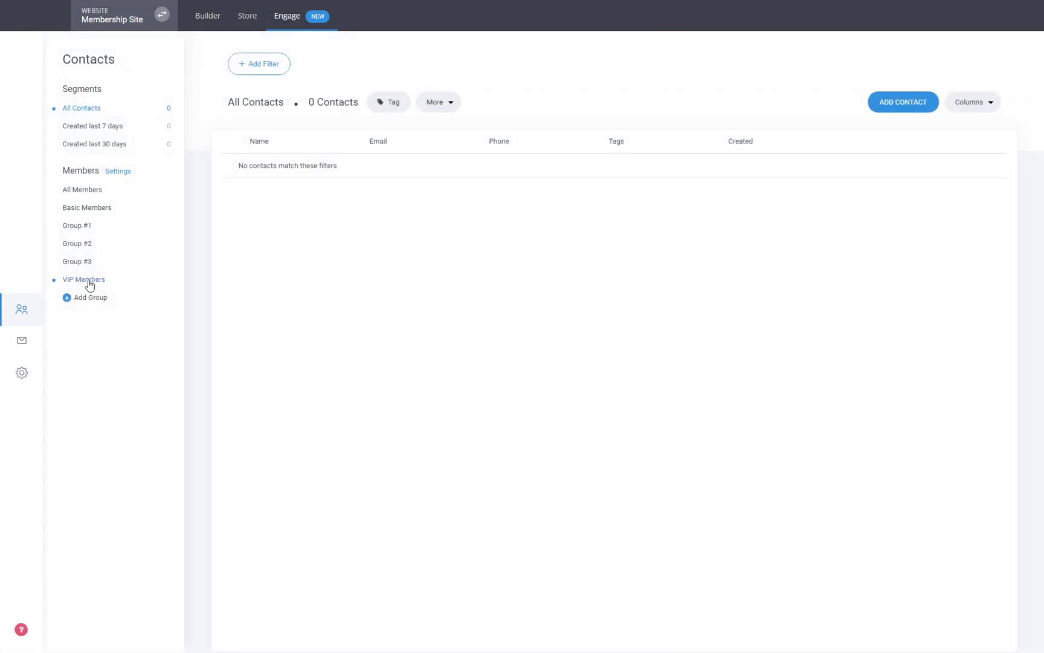
click(77, 244)
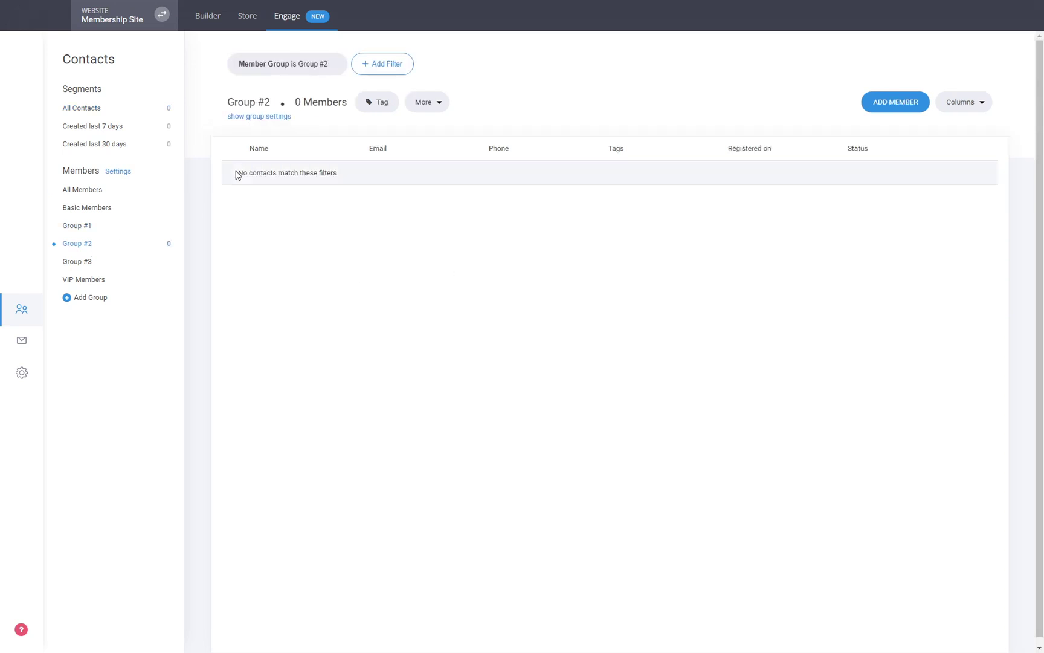
click(286, 118)
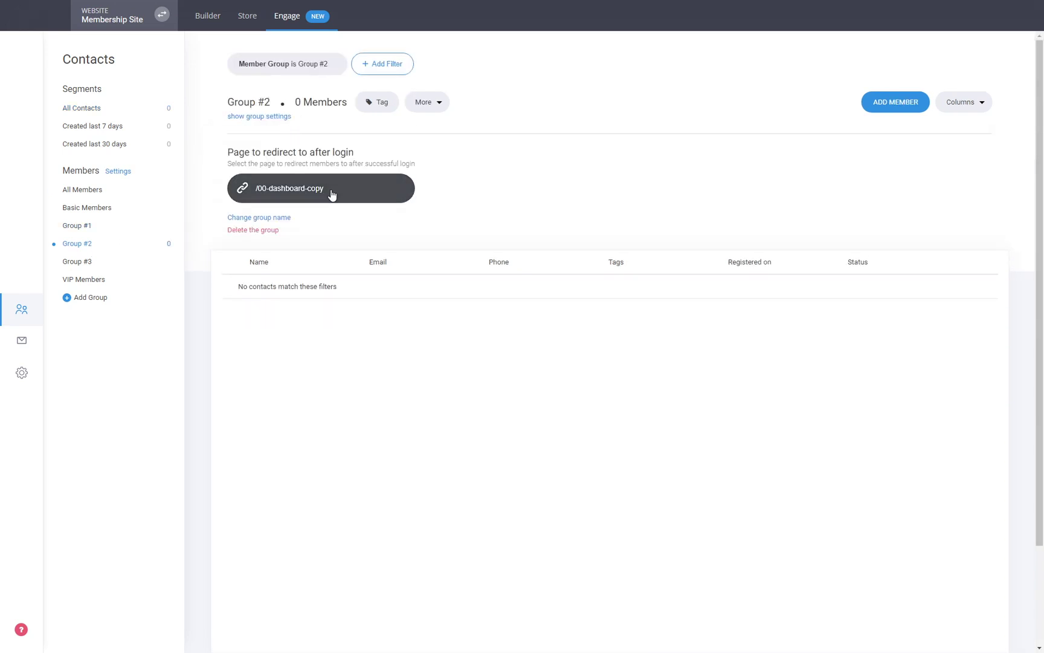
click(331, 195)
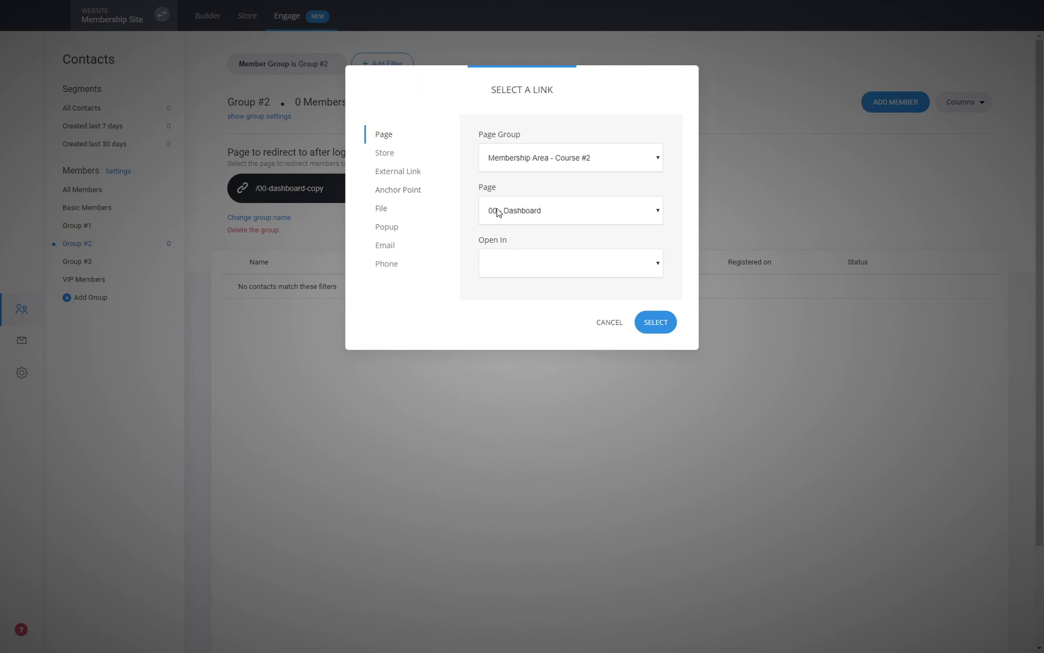
click(561, 162)
click(517, 181)
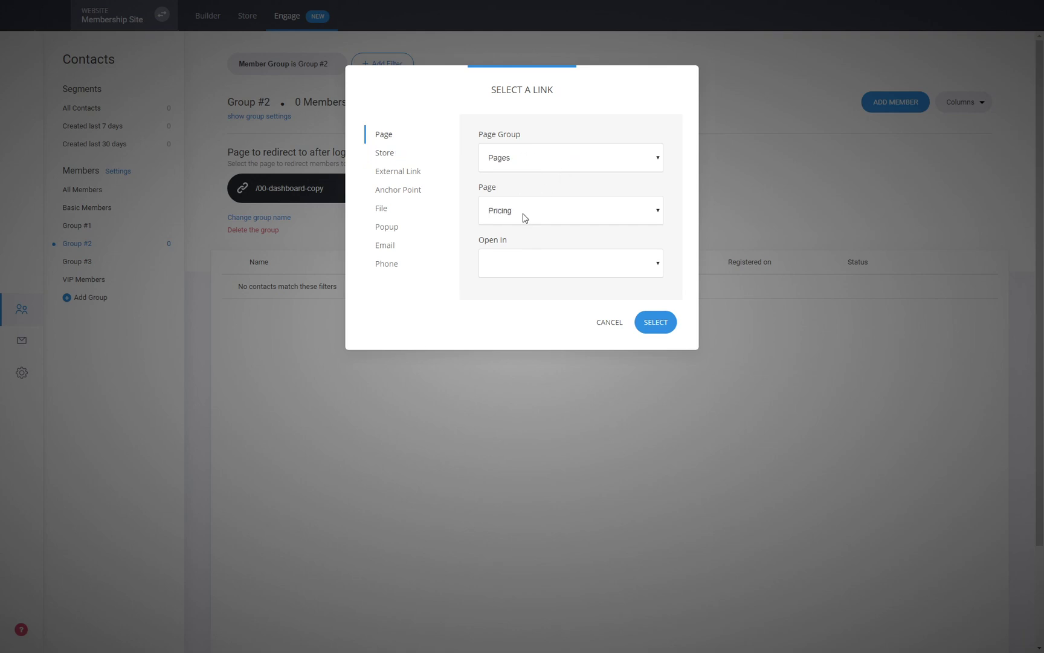
click(528, 302)
click(659, 321)
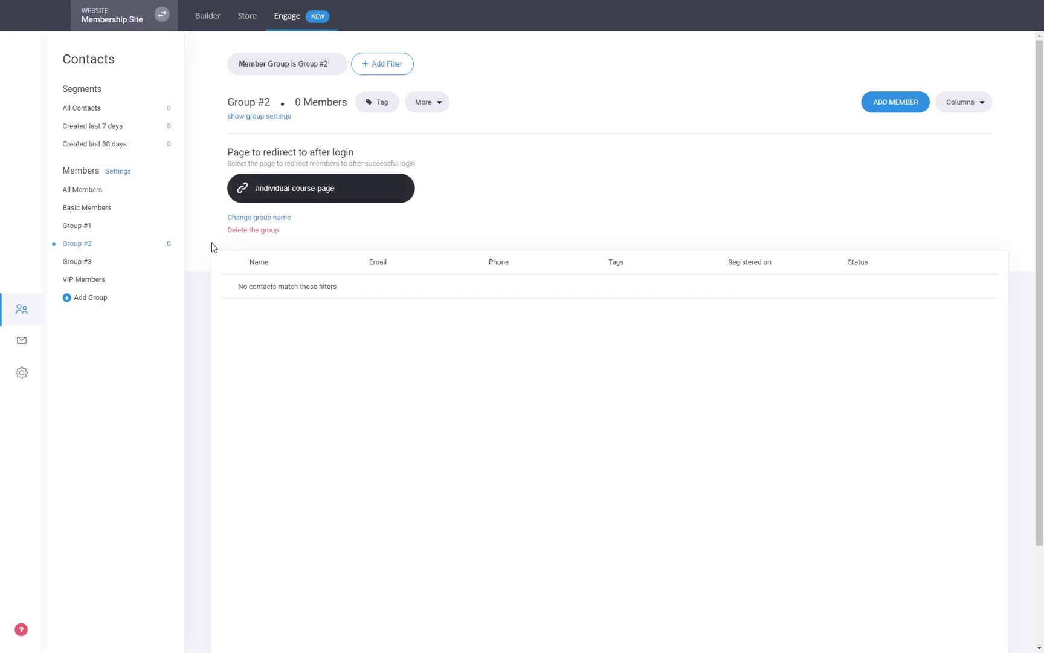
click(222, 32)
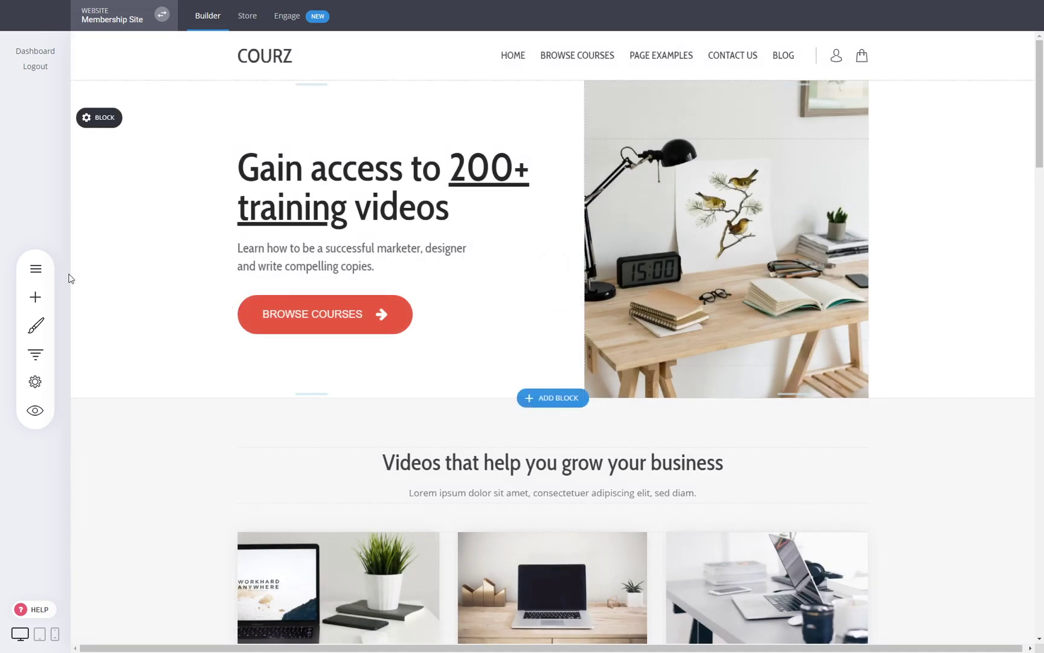
- Open the Individual Course Page's settings from the Pages list
click(35, 268)
click(238, 293)
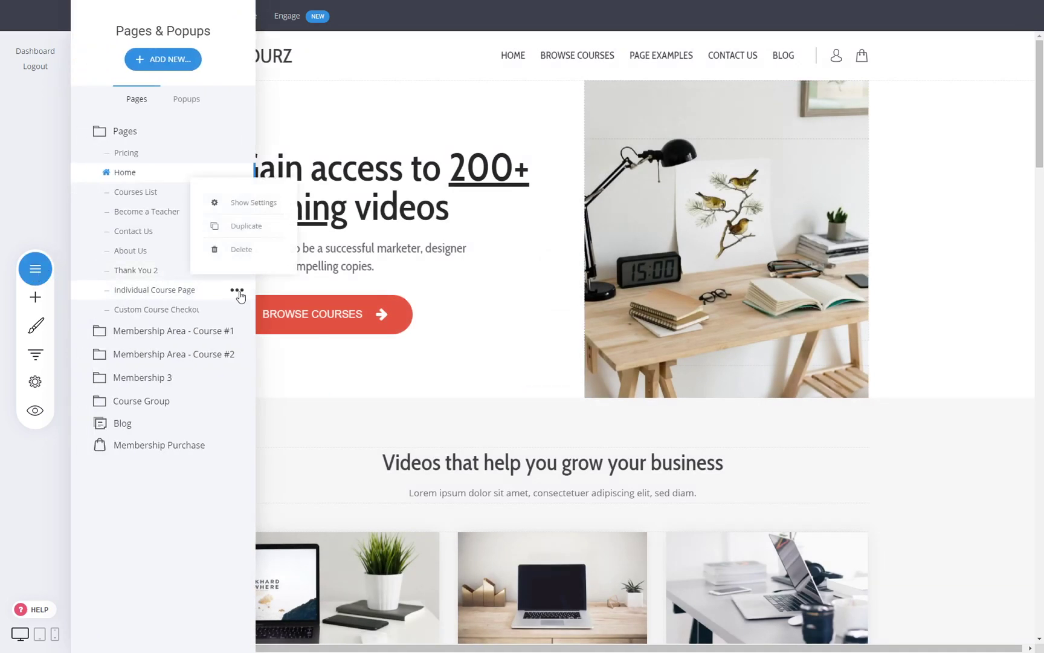
click(246, 206)
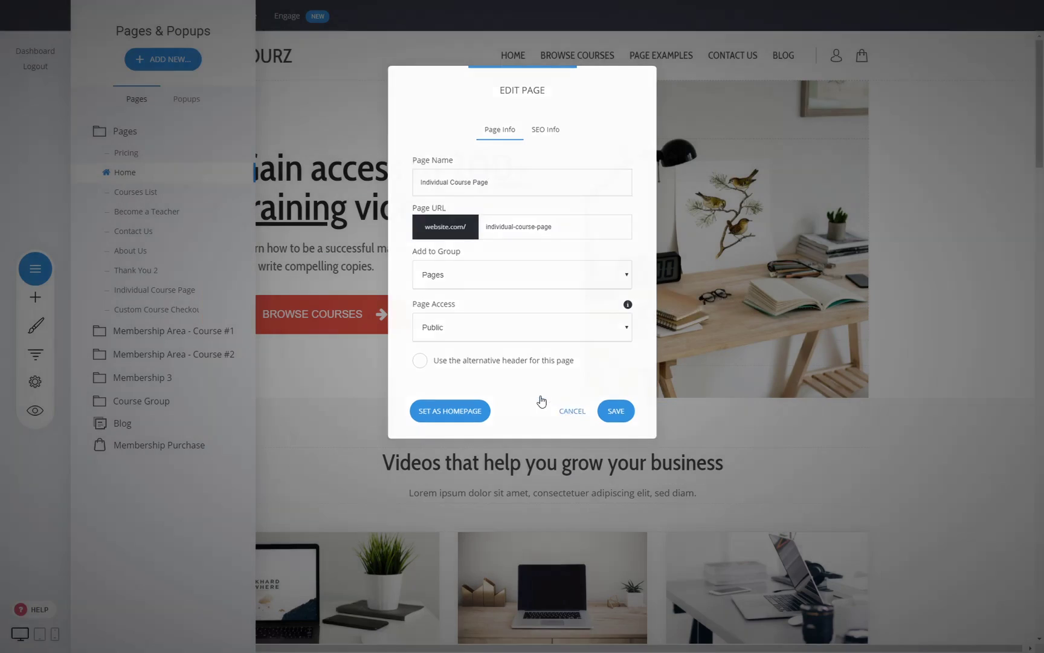
click(572, 411)
mouse_move(205, 293)
click(237, 293)
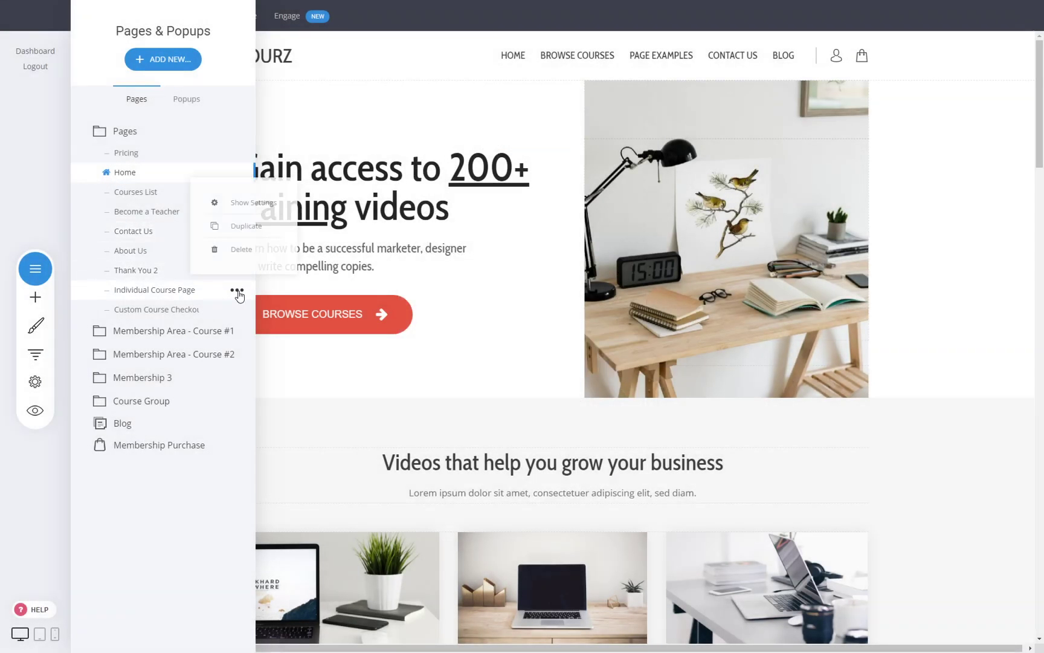
click(246, 210)
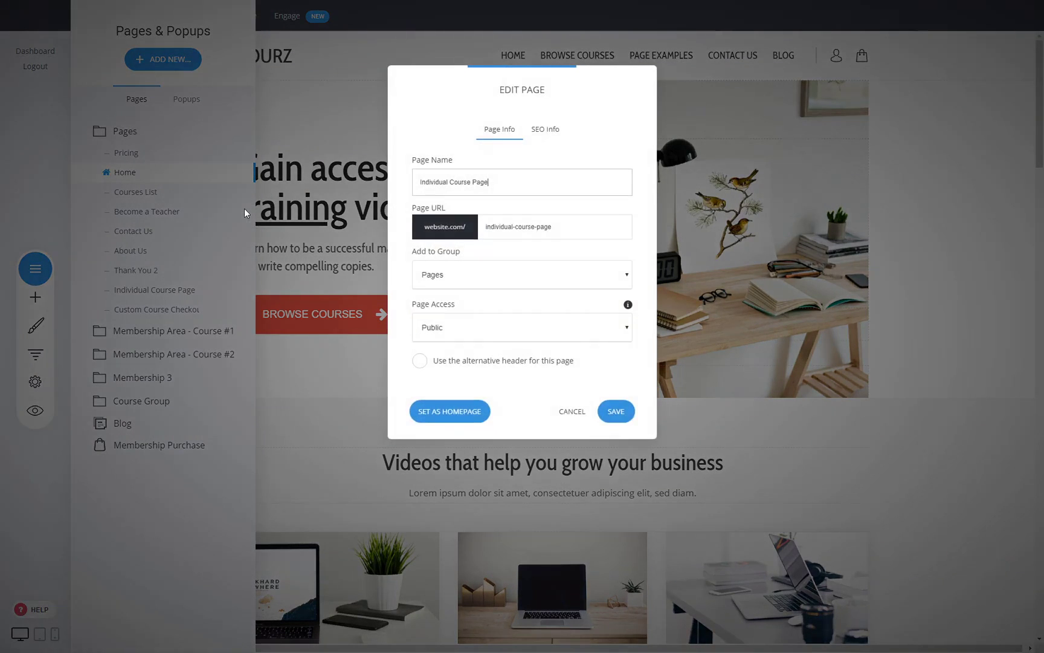
- Make the page members-only for Group #2 and save its settings
click(440, 373)
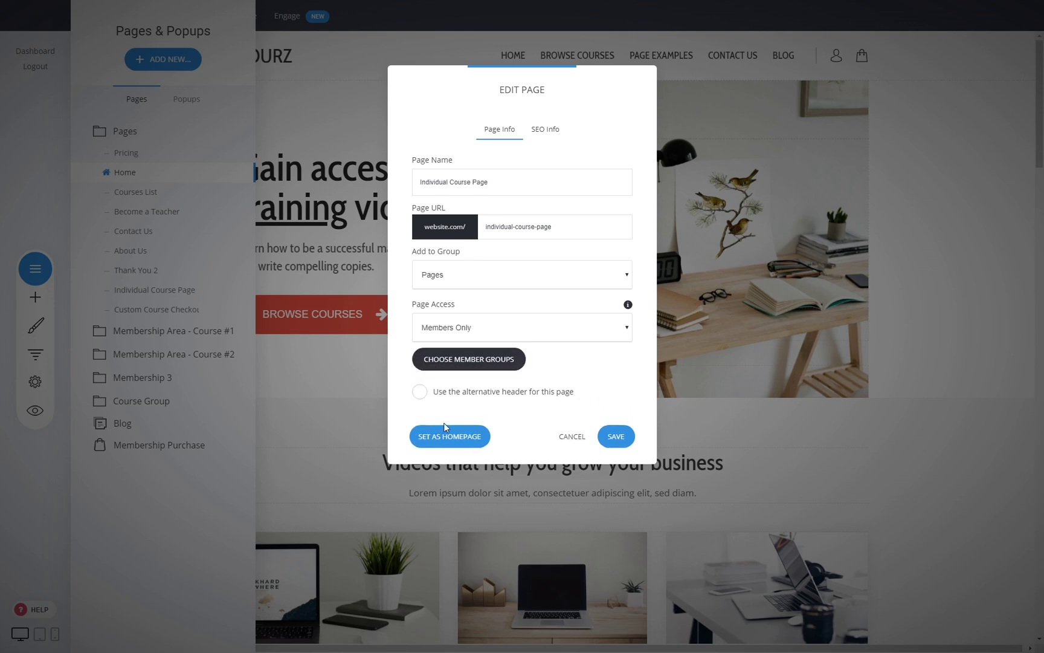
click(484, 363)
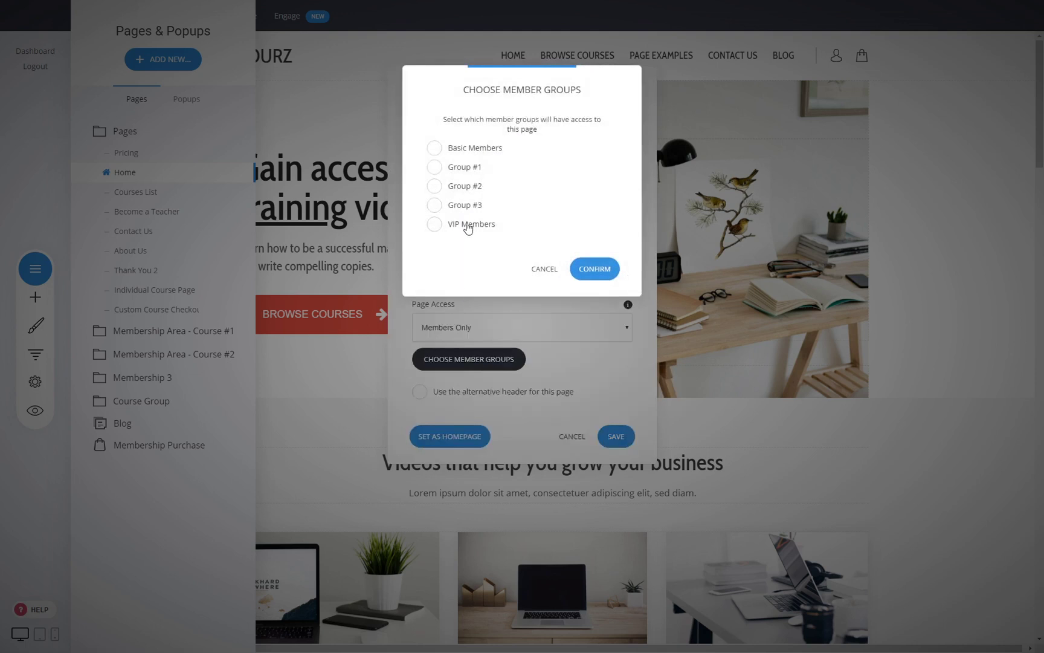
click(471, 187)
drag(505, 98, 711, 121)
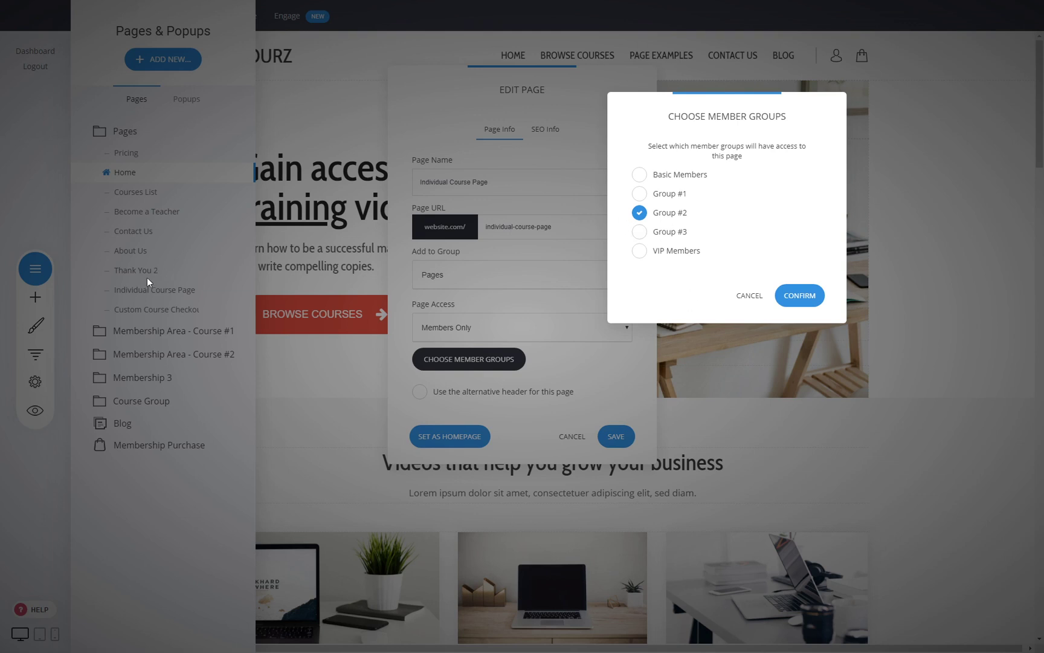
click(799, 294)
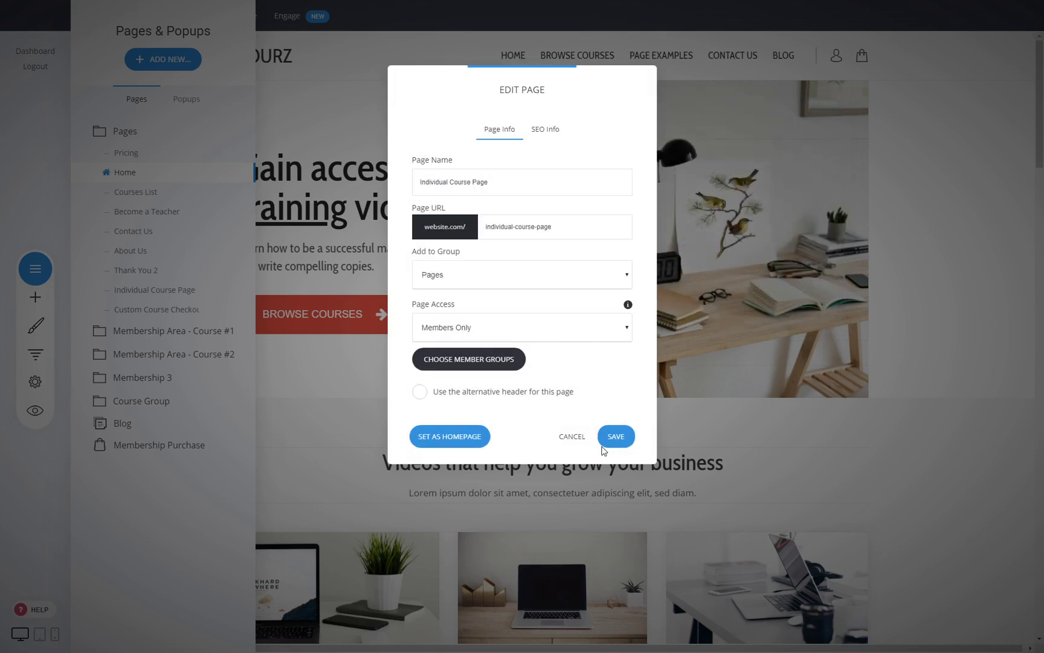
click(616, 436)
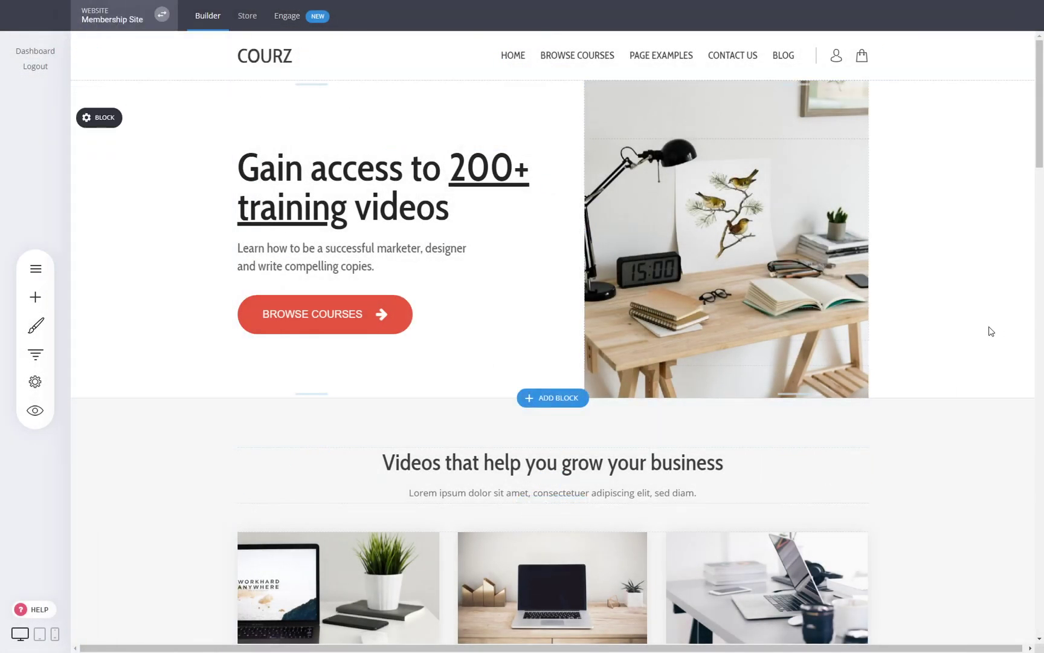
- Make Membership Area - Course #1's 00 - Dashboard page members-only for Group #1 and save
click(35, 268)
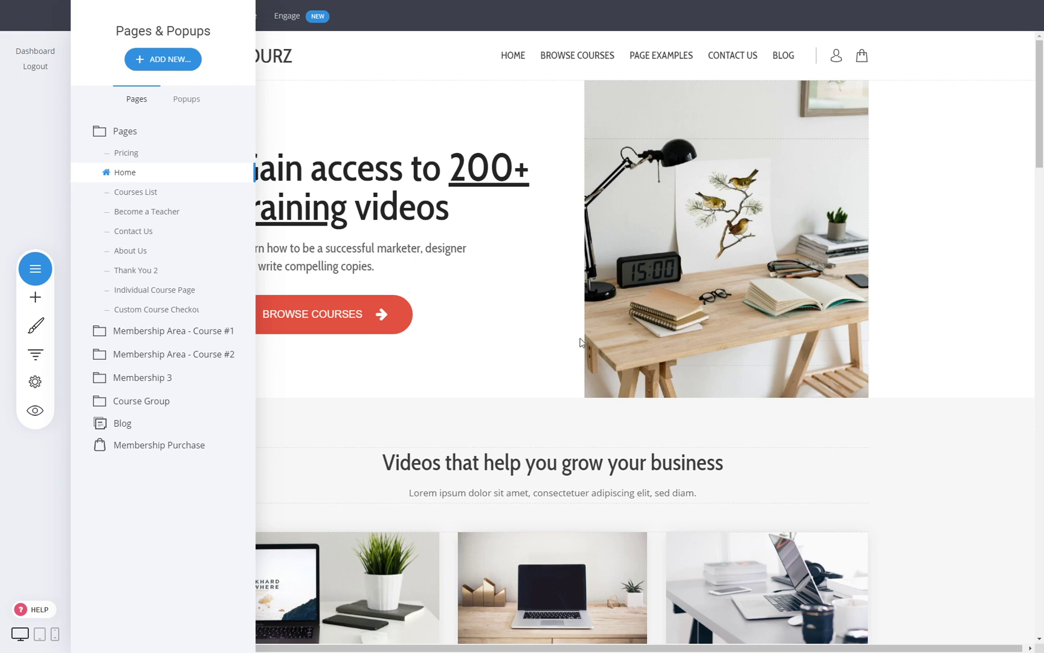
click(166, 336)
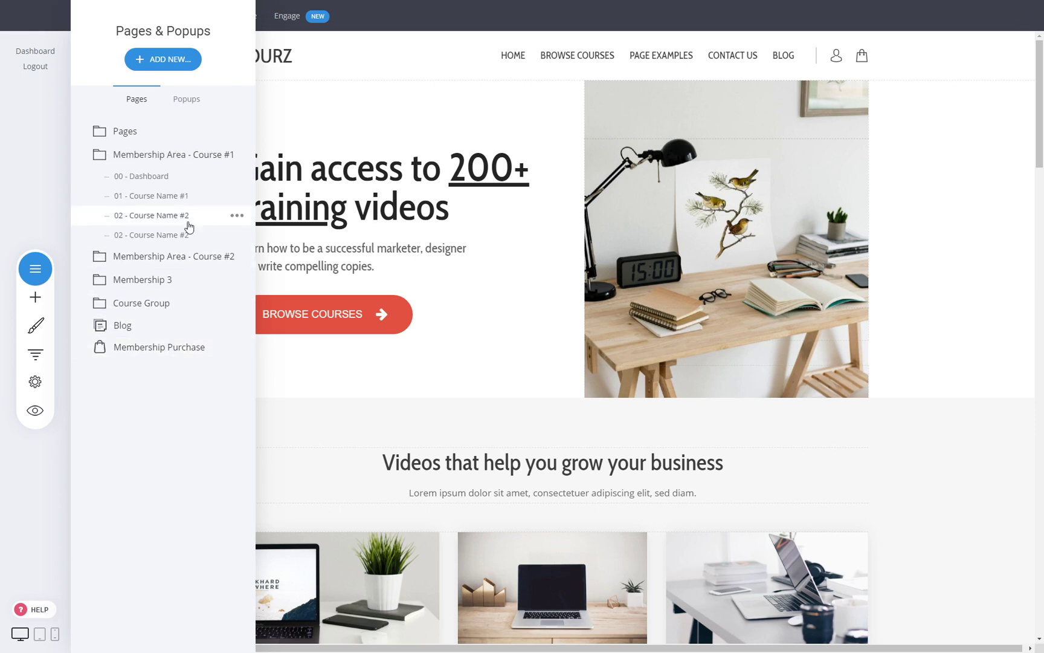
click(236, 176)
click(229, 96)
click(458, 357)
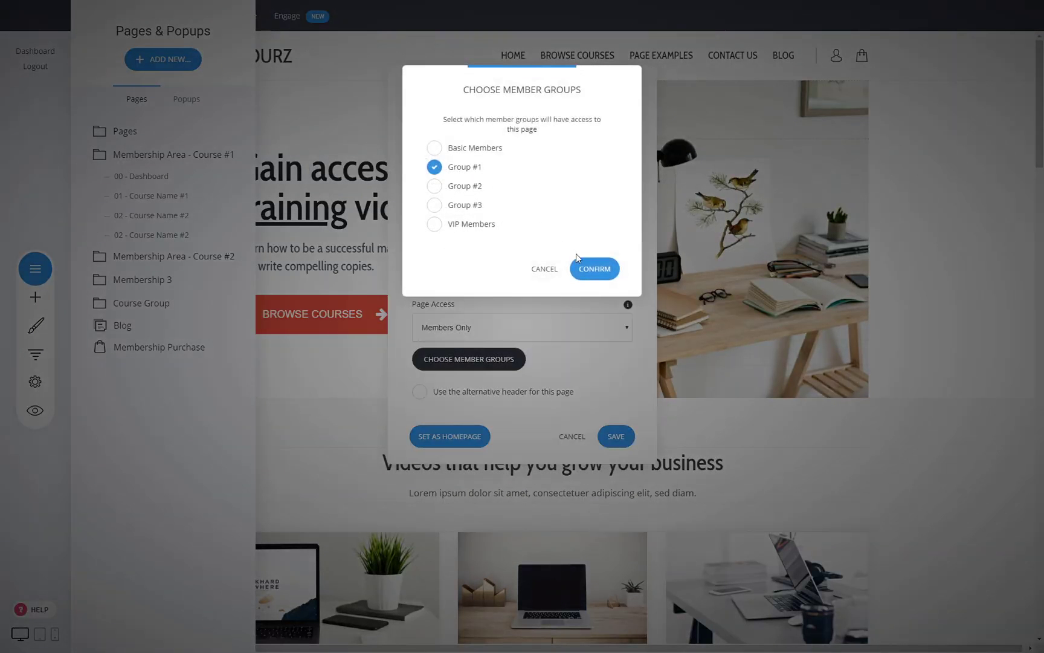
click(591, 273)
click(621, 437)
click(980, 463)
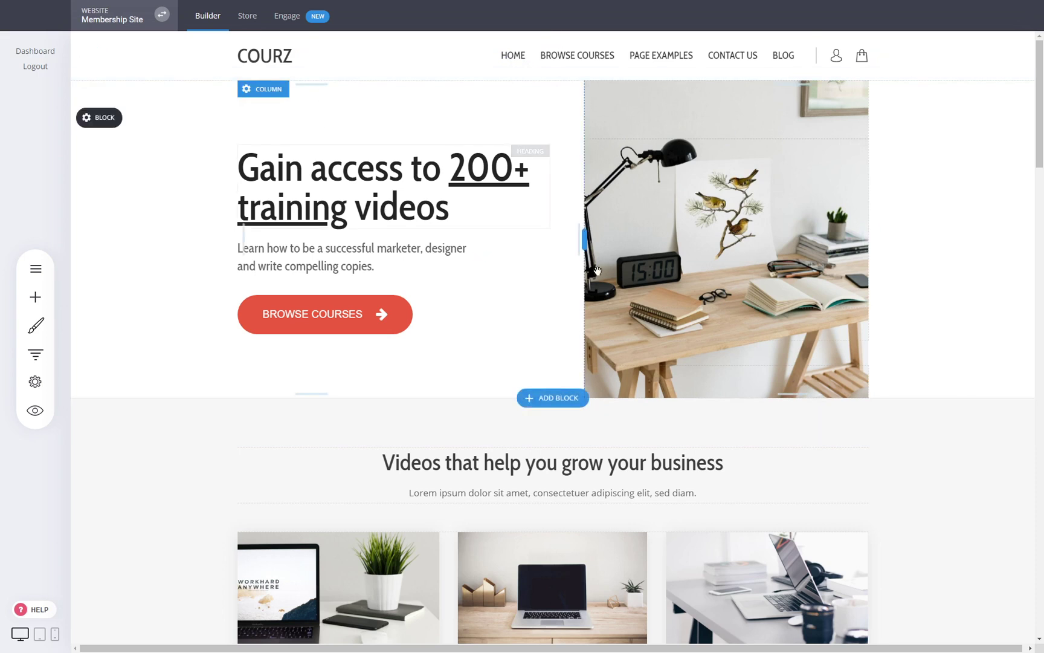
- Go to the Store's Products list and start a new Membership product
click(247, 18)
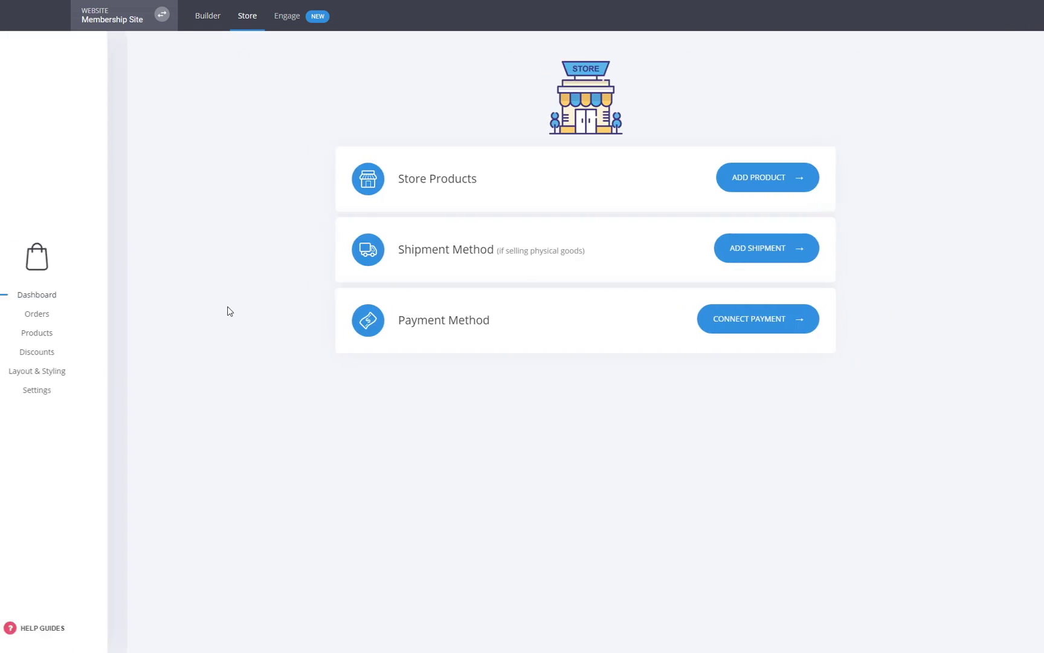
click(70, 333)
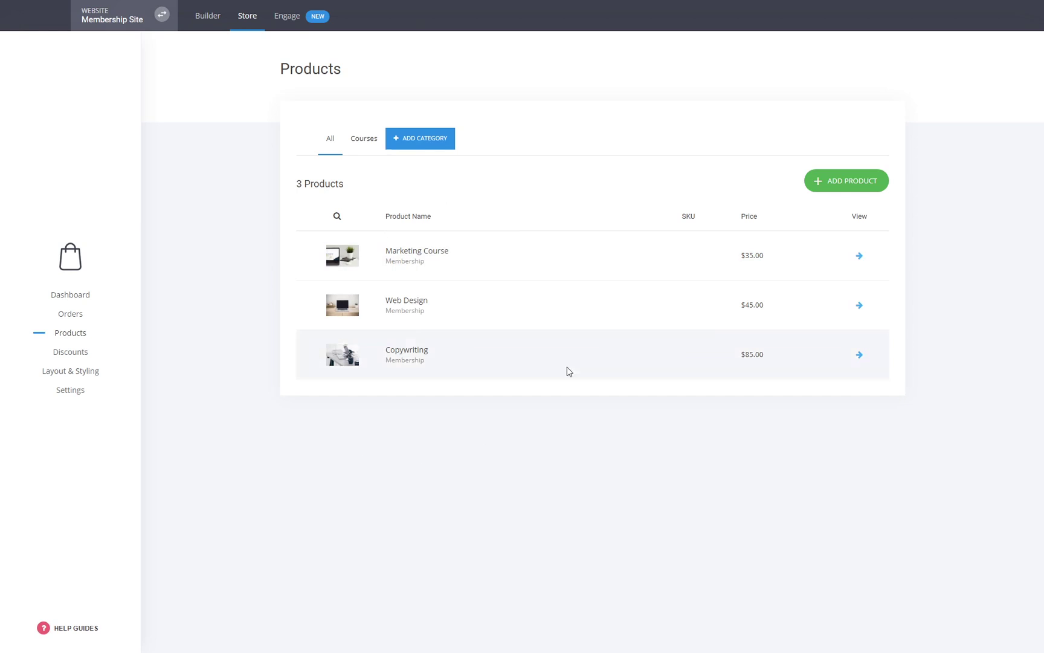
click(840, 188)
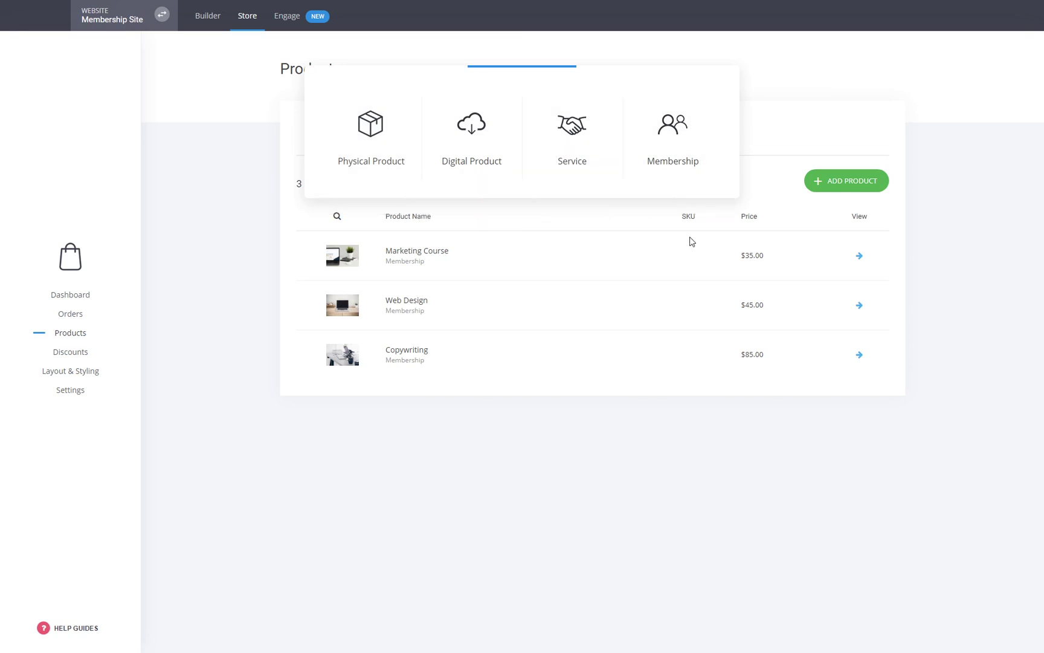
click(667, 155)
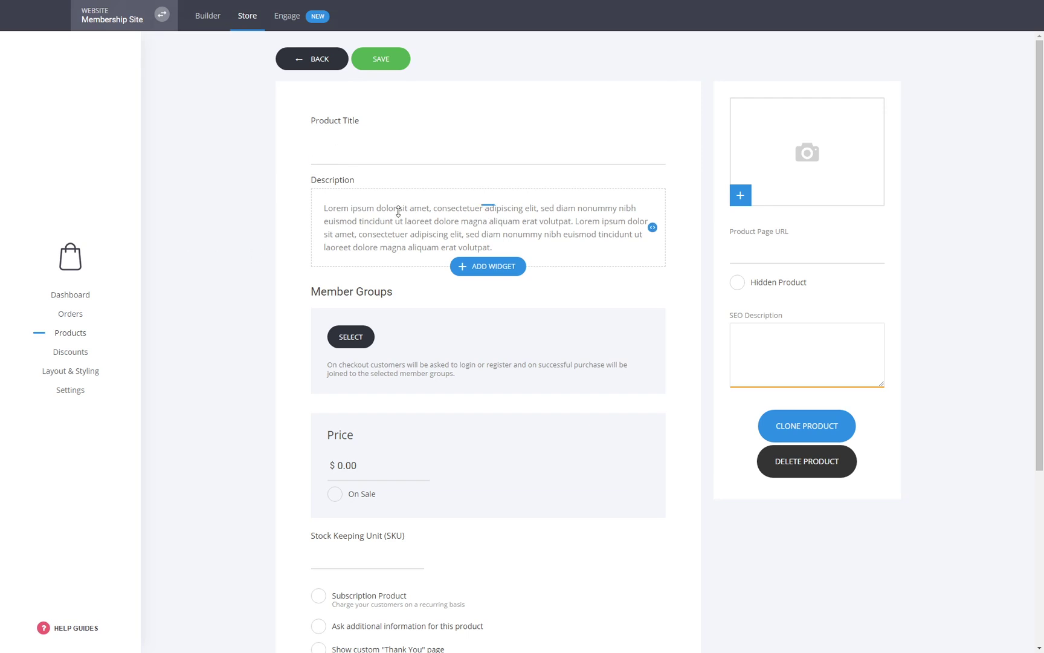
- Make the new product grant Member Group #1
click(353, 349)
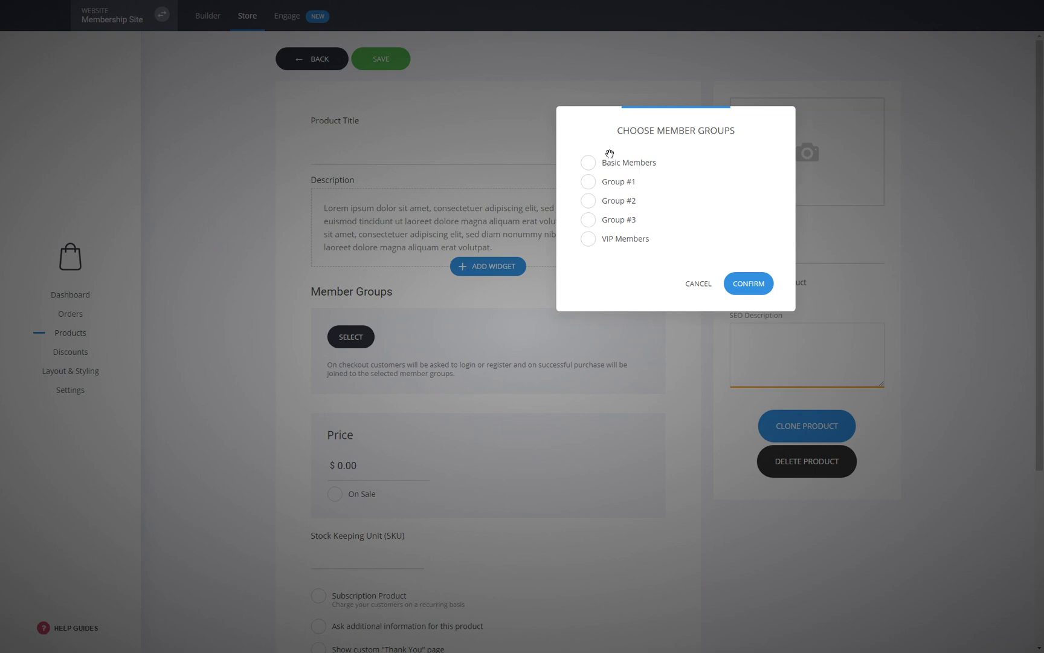
click(617, 182)
click(747, 286)
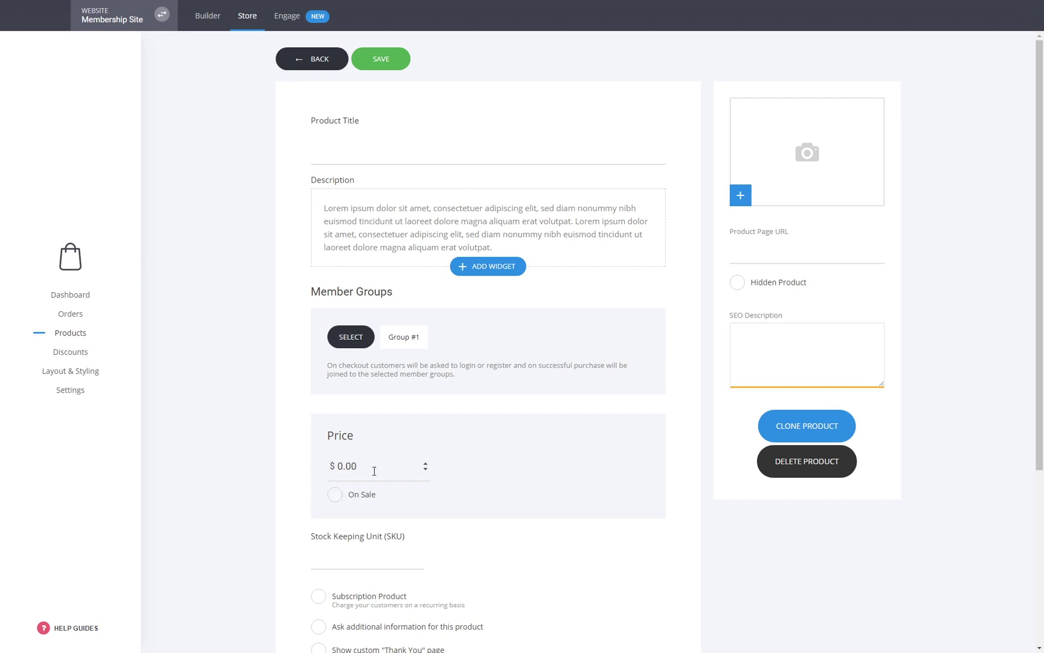
- Price the product at $30.00 and tick Subscription Product
drag(358, 471, 339, 470)
text(3)
scroll(472, 545, down, 2)
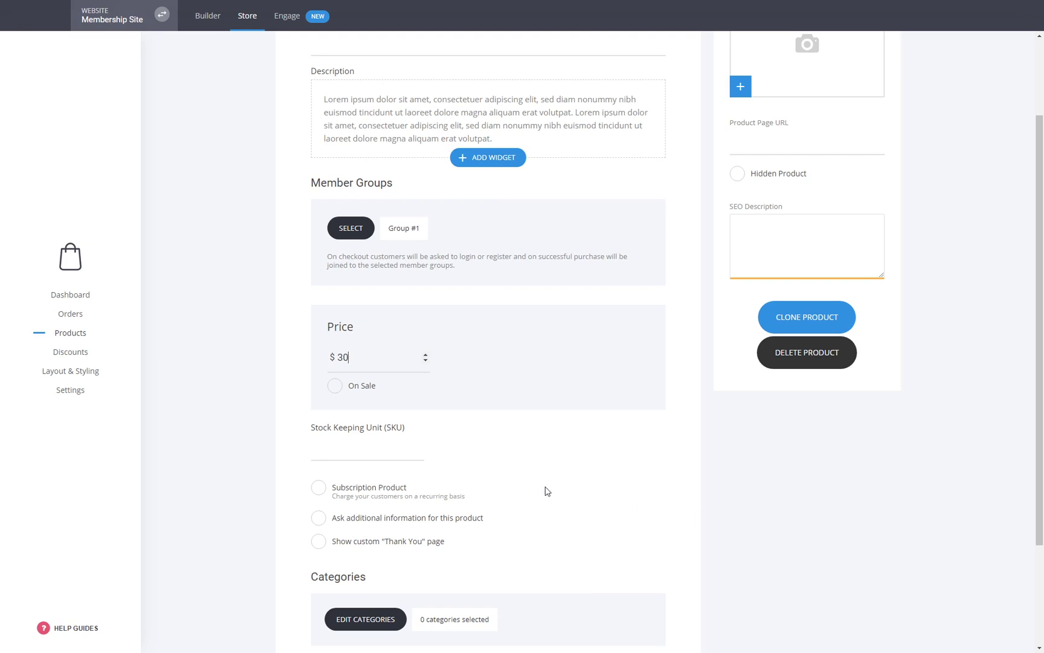
drag(357, 363, 339, 363)
click(719, 473)
click(374, 496)
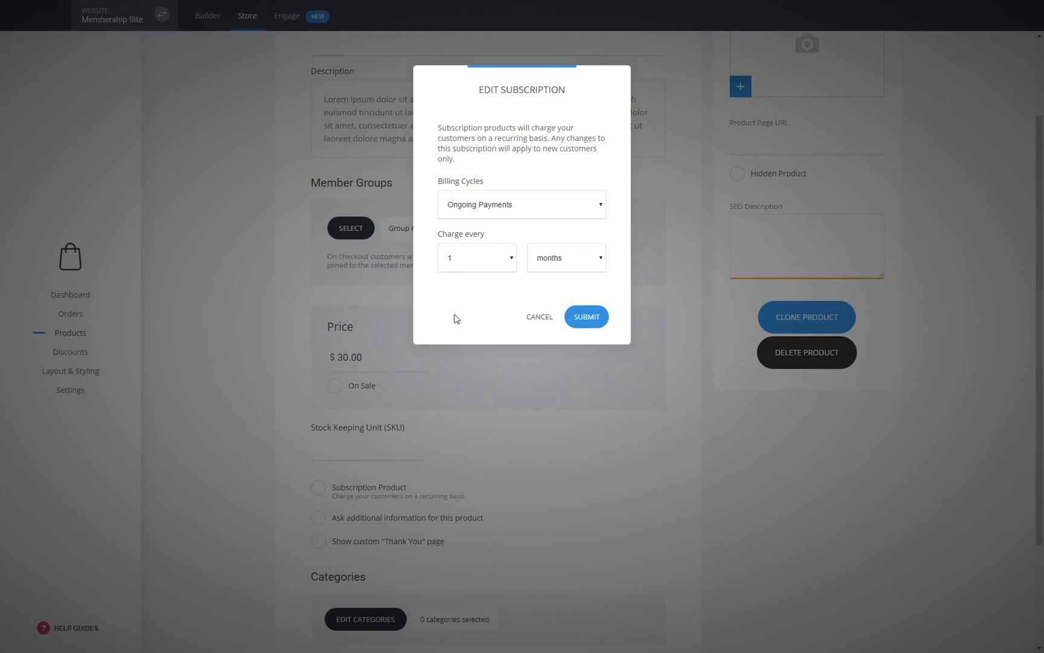
click(470, 382)
click(539, 317)
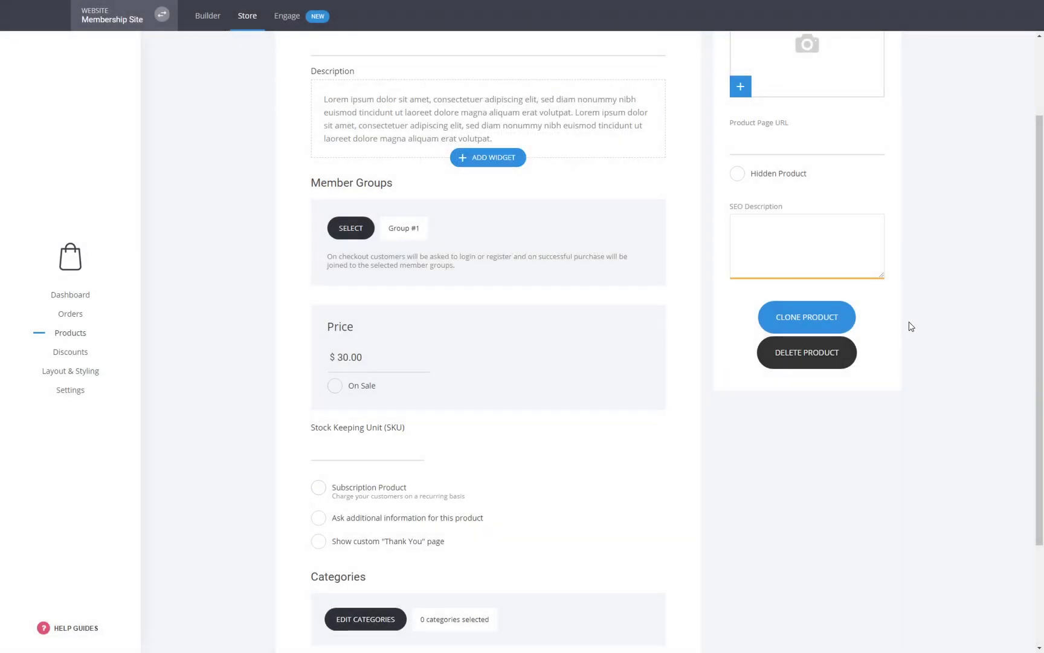
scroll(785, 363, down, 2)
click(363, 518)
click(453, 144)
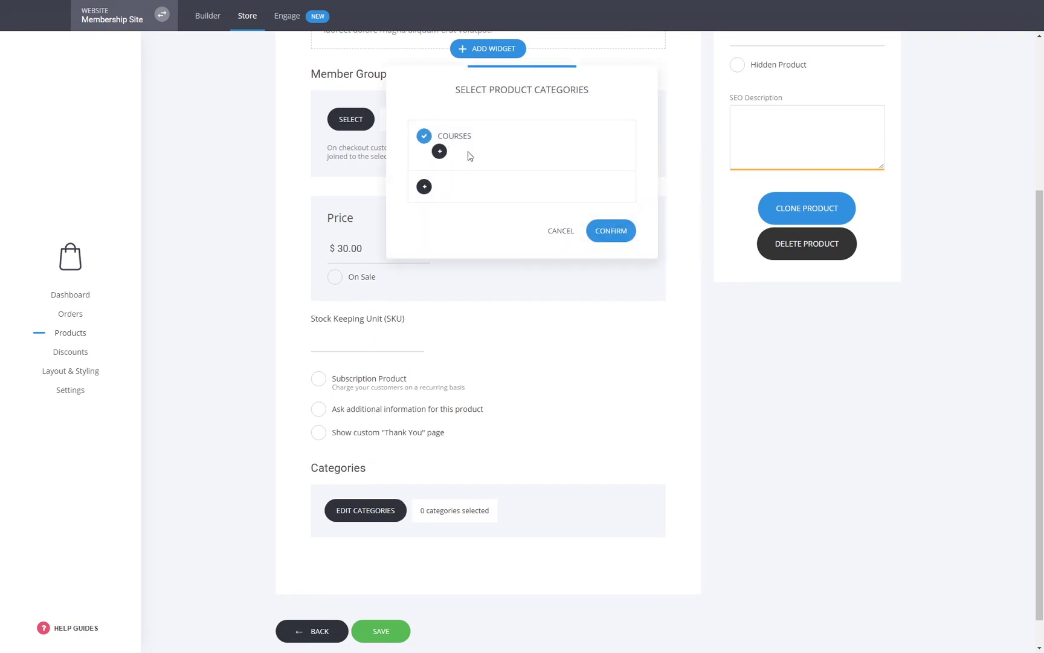
click(557, 231)
click(352, 518)
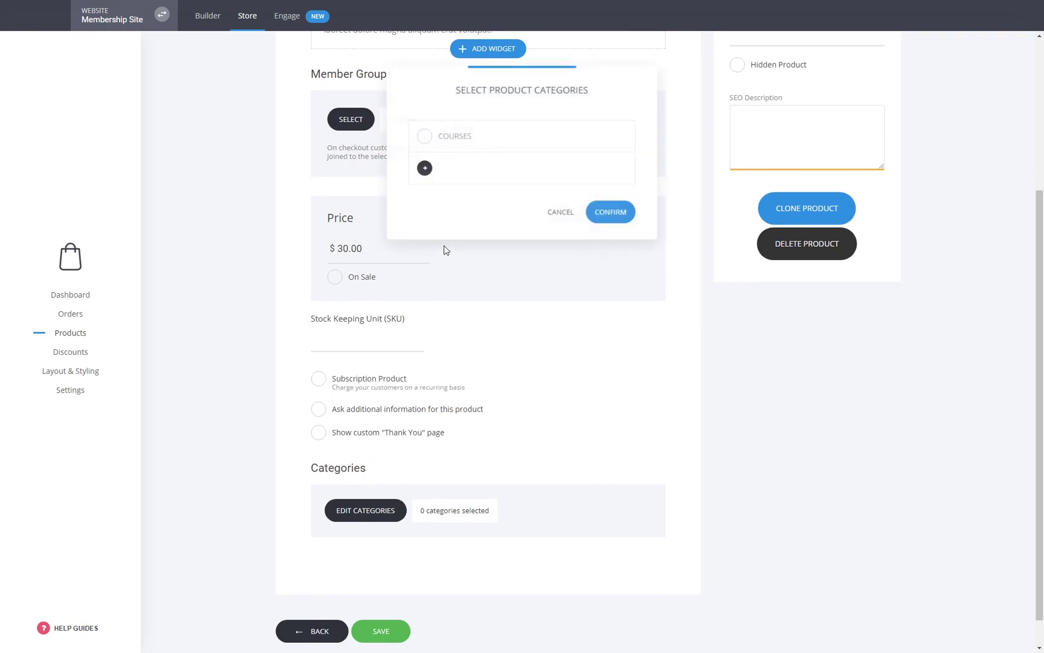
click(551, 215)
scroll(767, 350, up, 3)
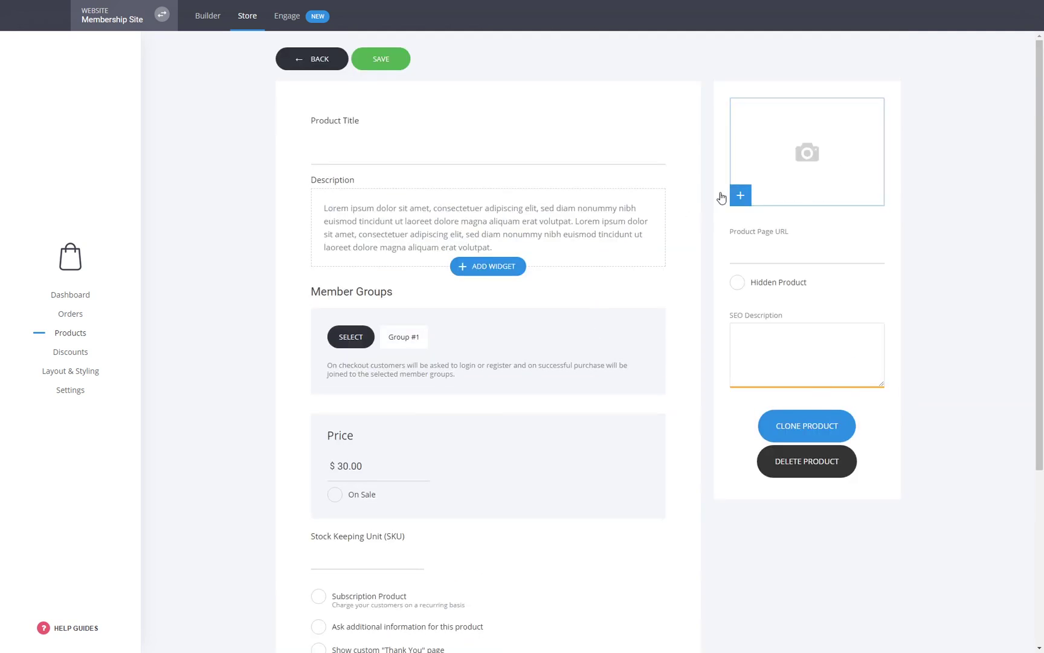
click(335, 66)
- Discard the new product, check Marketing Course (Group #1, $35.00), and return to Products
click(487, 280)
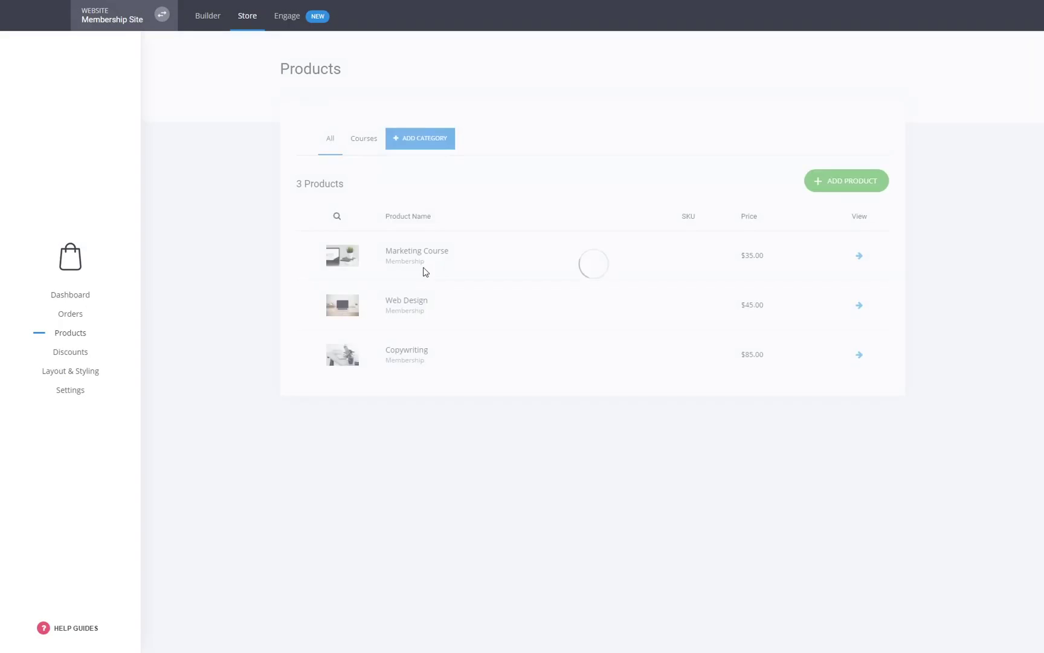
click(418, 249)
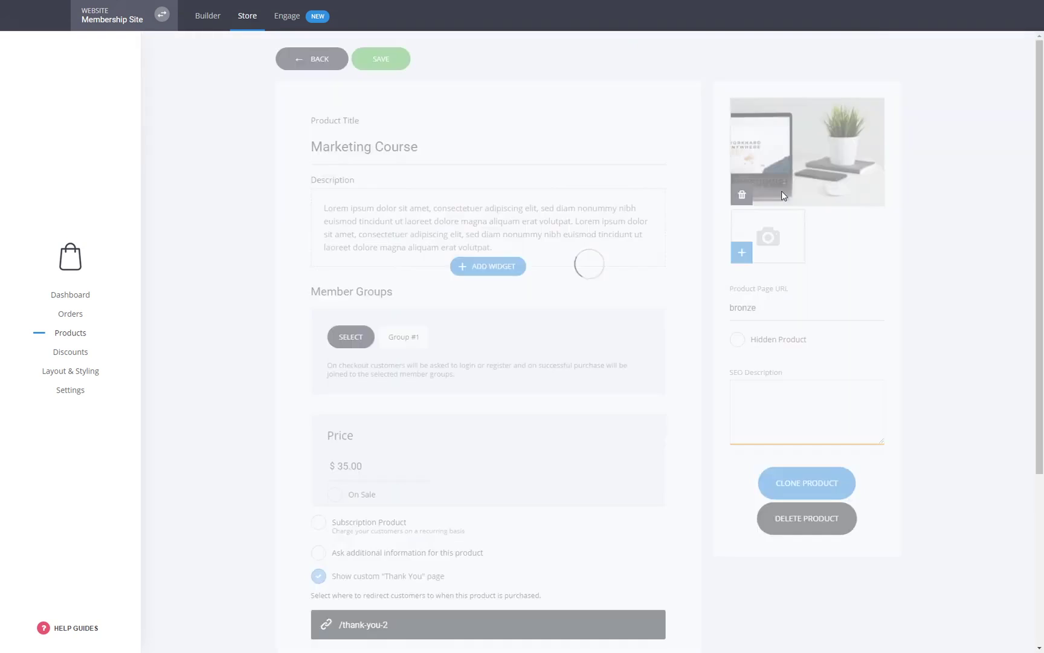
scroll(328, 354, down, 5)
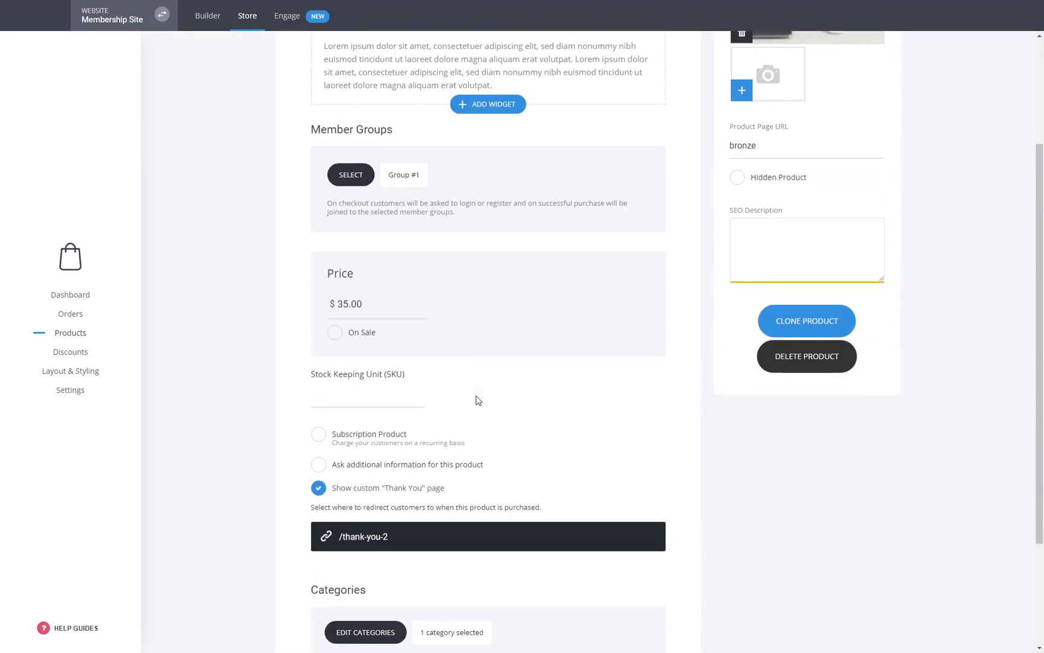
scroll(494, 487, up, 5)
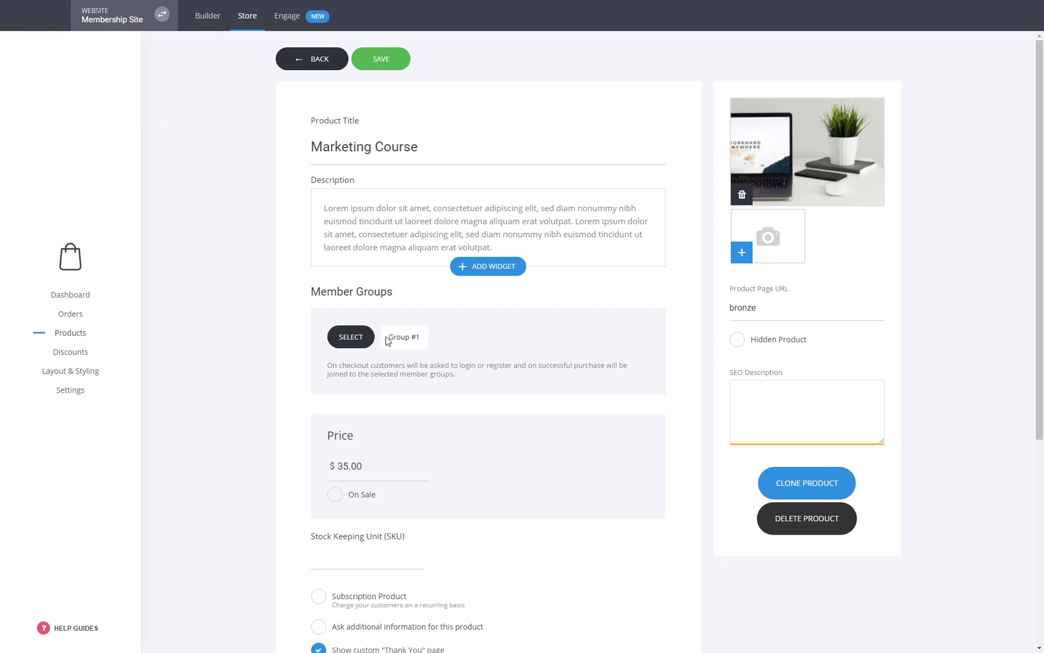
click(319, 60)
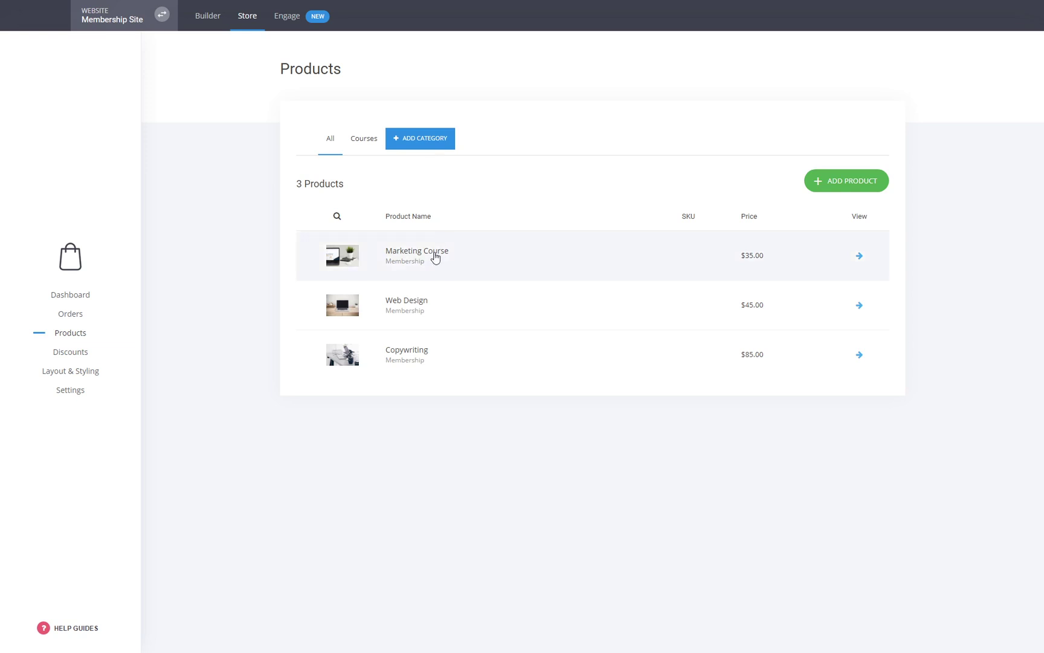
click(238, 21)
- Open the Custom Course Checkout page from the Pages & Popups list
click(221, 19)
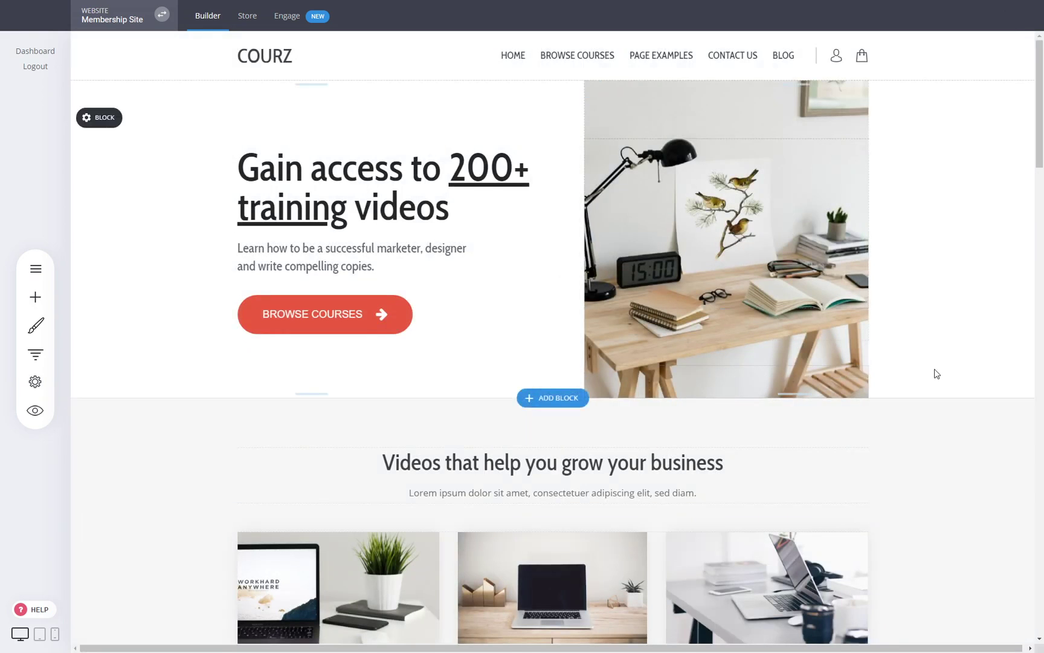
scroll(936, 370, down, 5)
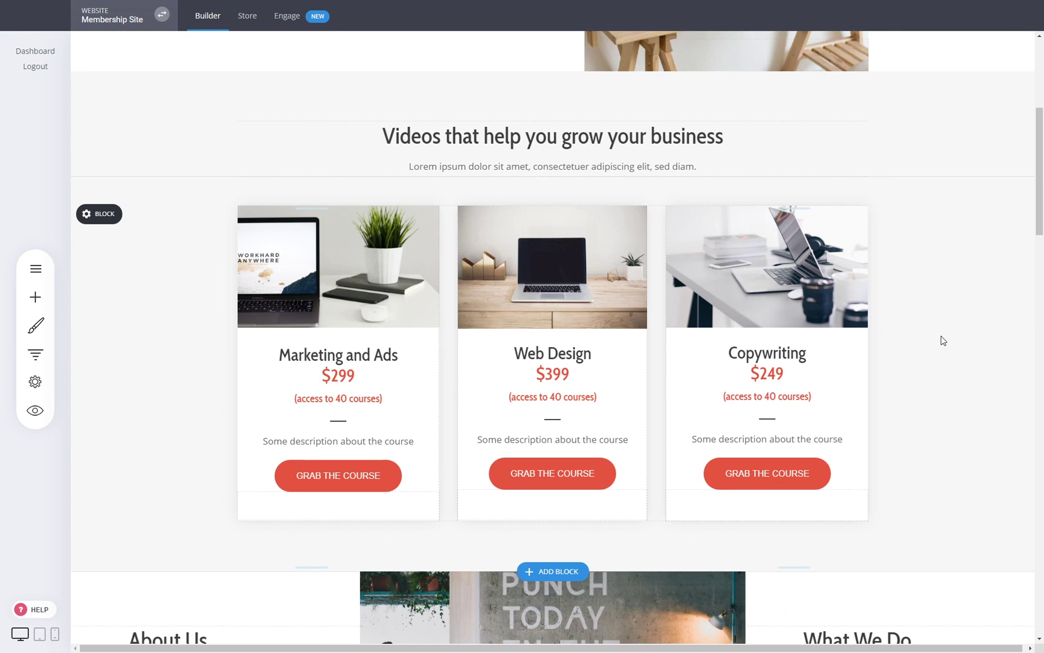
click(38, 268)
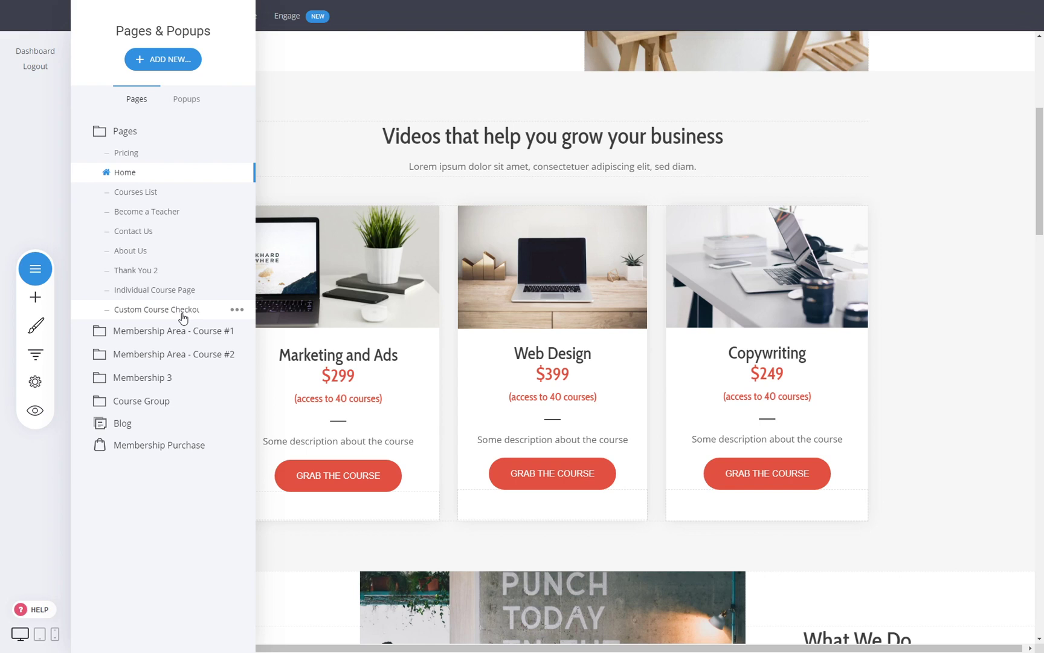
click(882, 385)
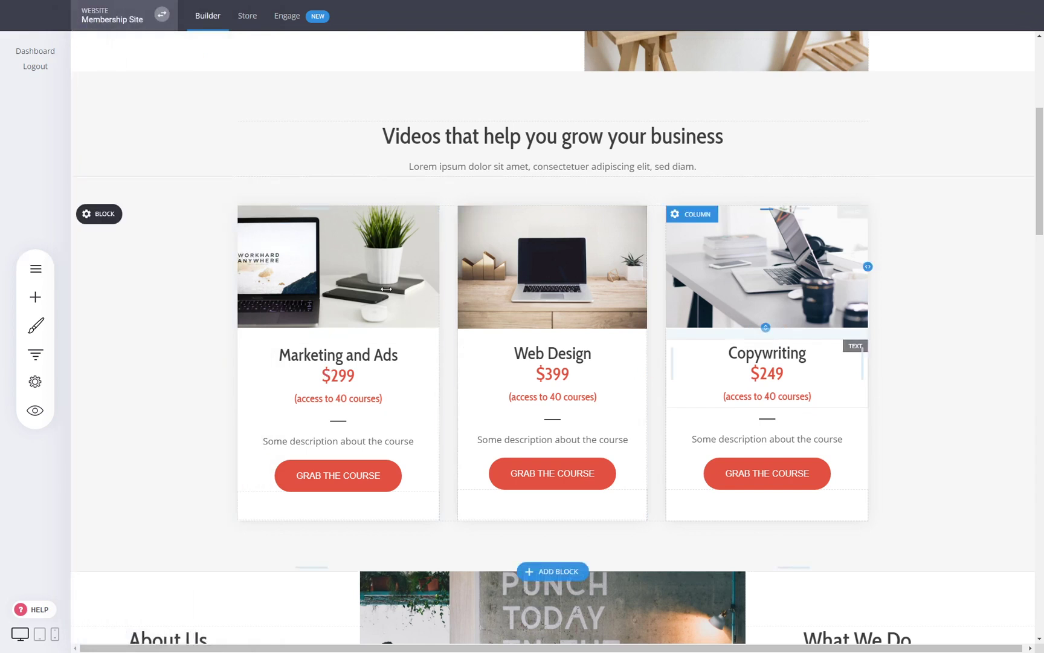
click(35, 268)
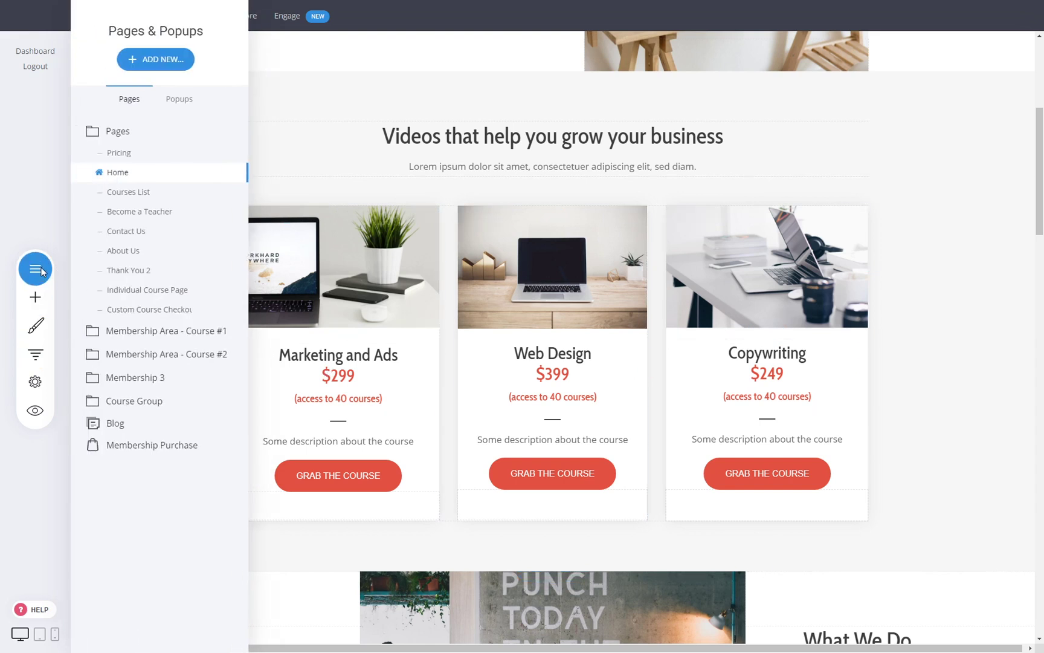
click(143, 309)
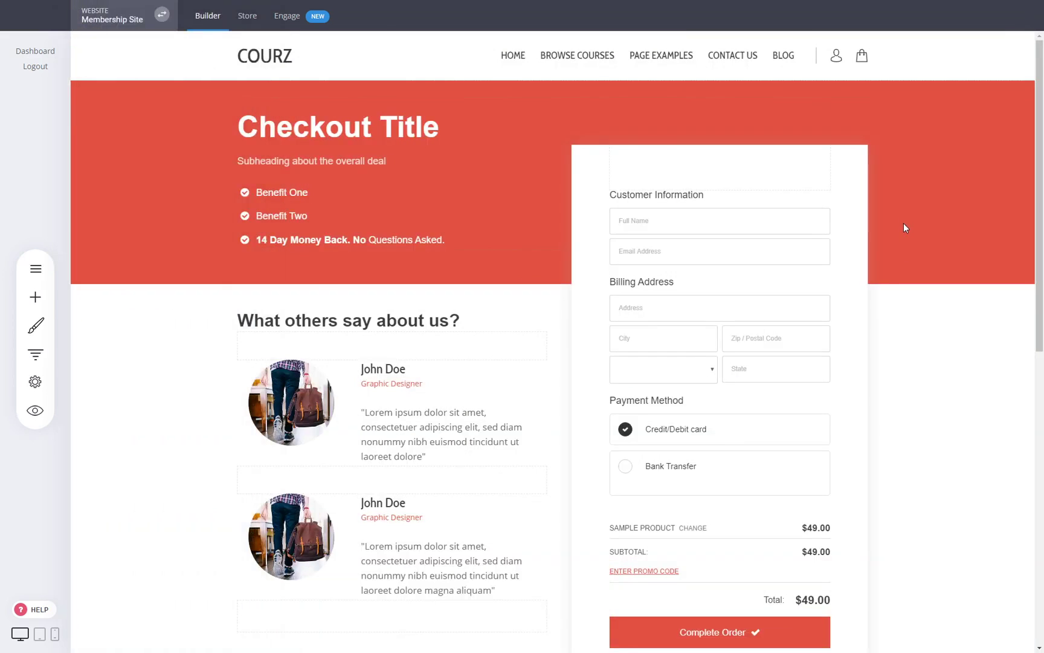
- Retitle the checkout heading 'Course About Digital Marketing' and give it a smaller line height
triple_click(372, 131)
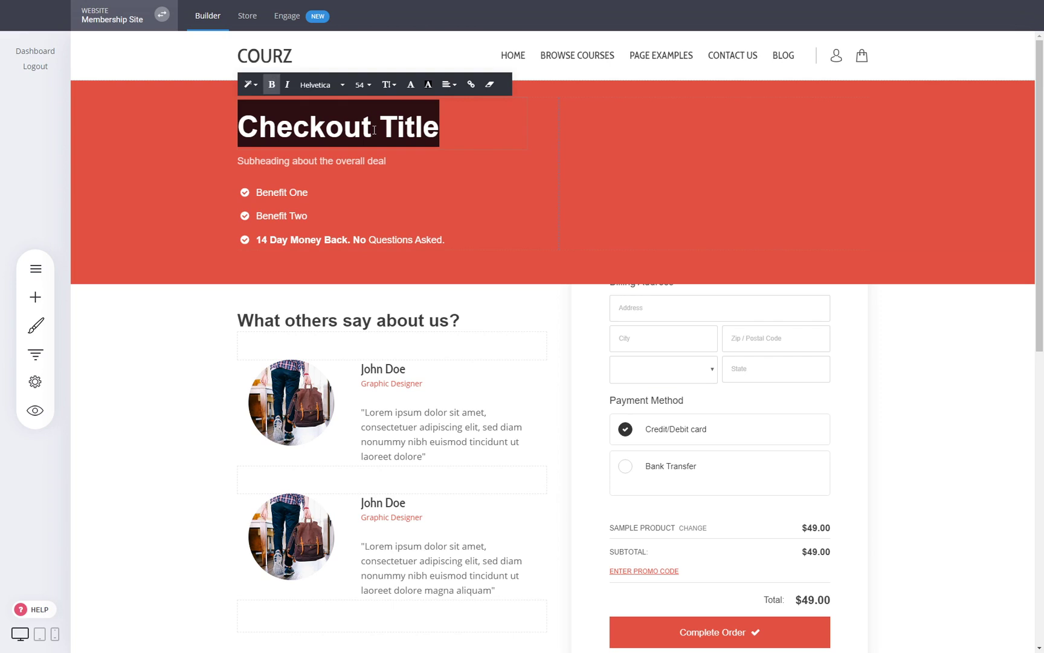
text(Course )
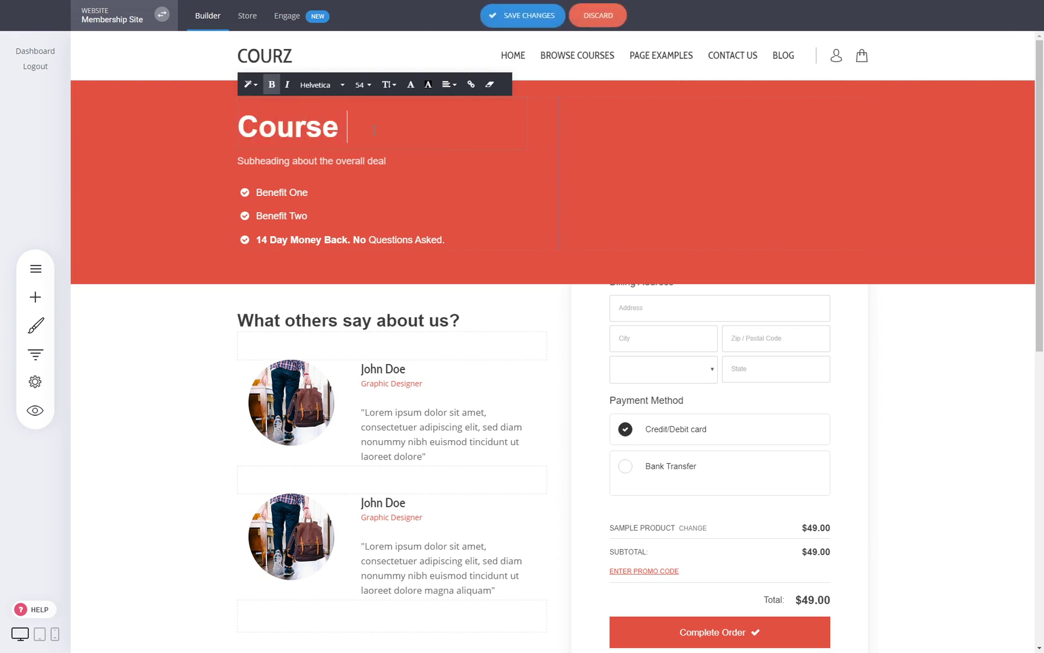
text(About Digital Marketing)
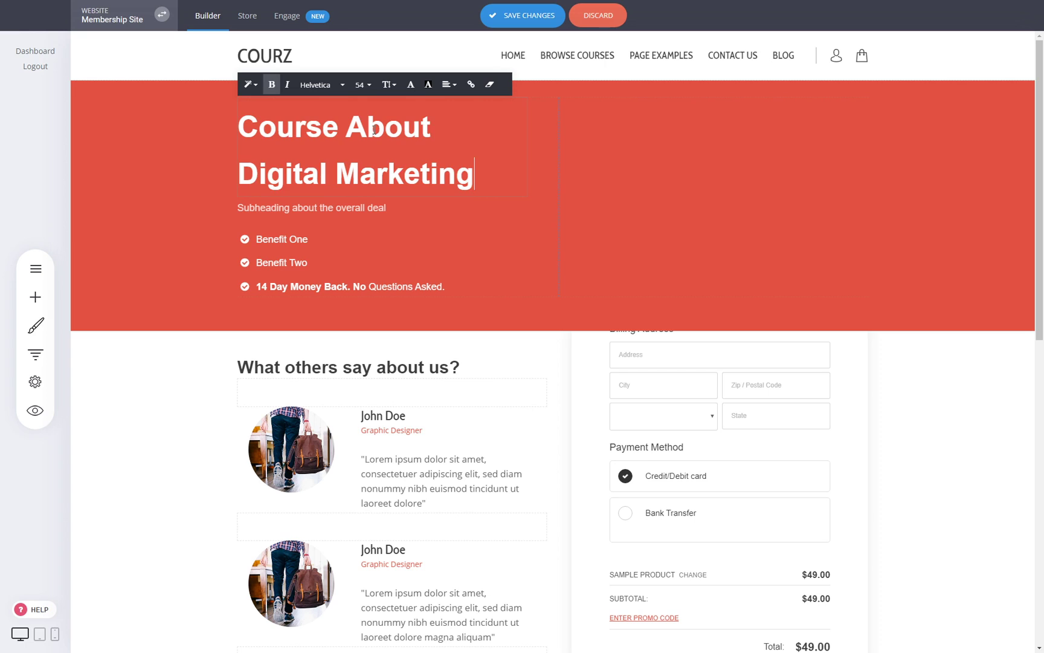
triple_click(374, 129)
click(388, 85)
click(401, 129)
click(946, 412)
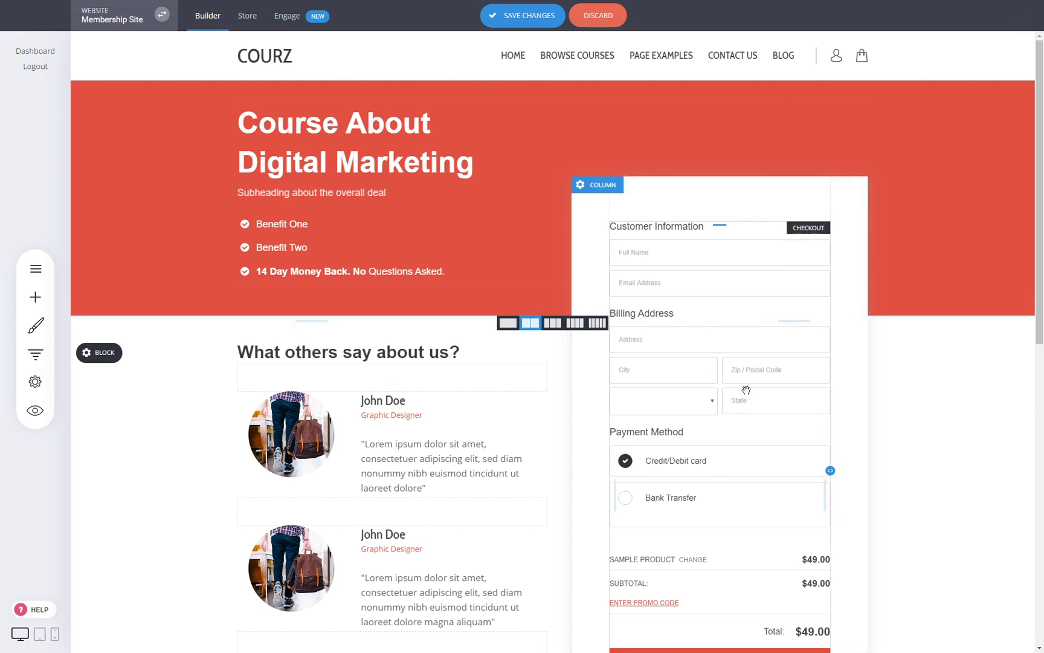
- Set the checkout form to skip the billing address and not ask for a phone number
click(713, 427)
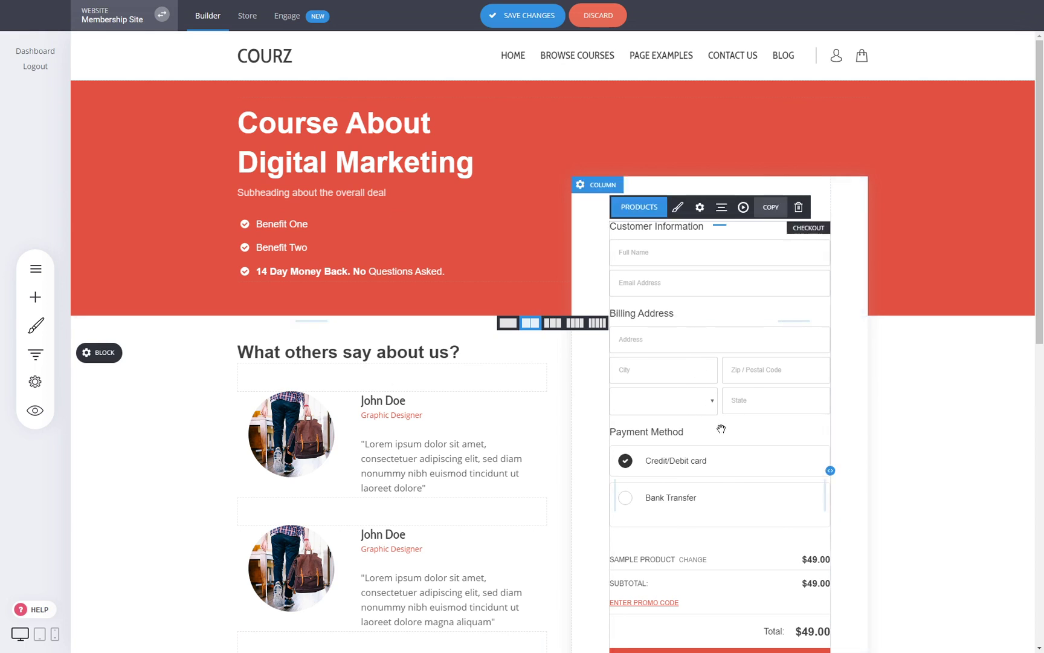
click(700, 207)
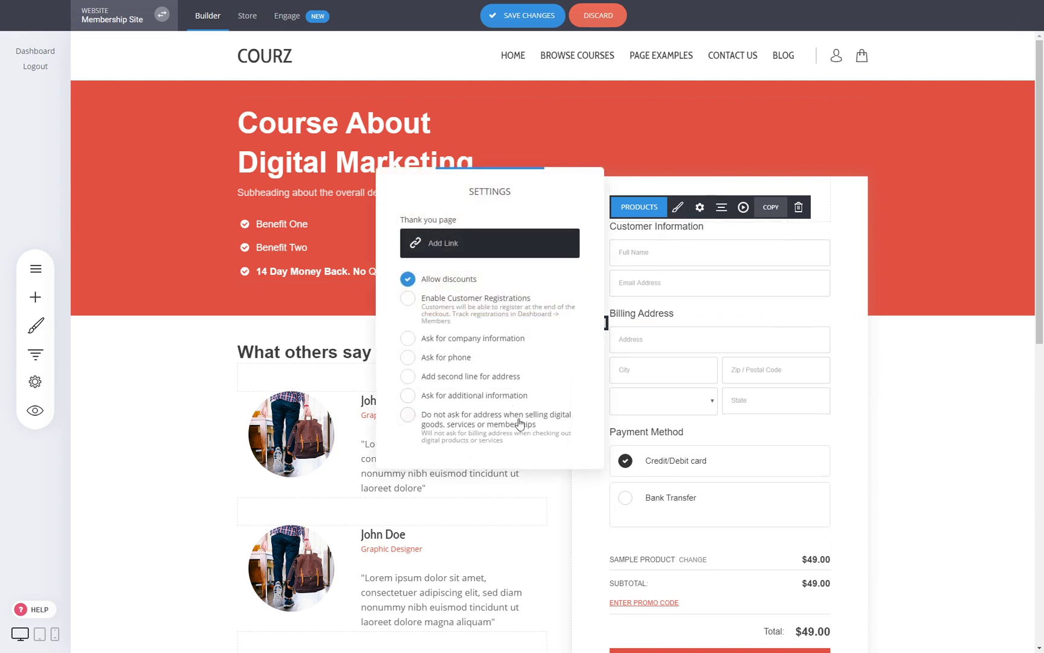
click(695, 289)
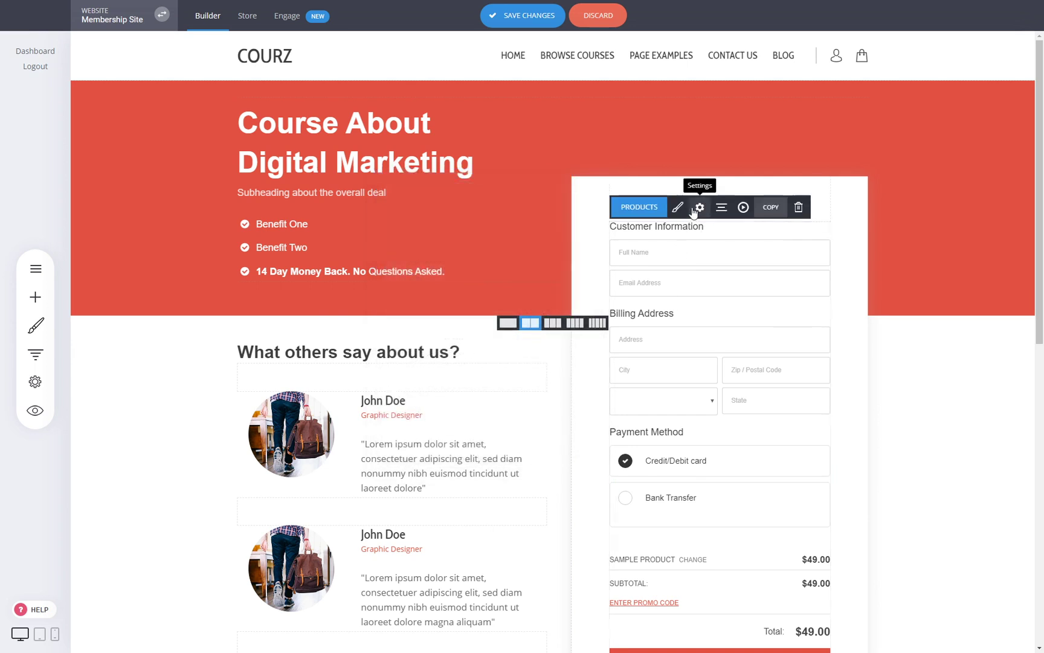
click(698, 208)
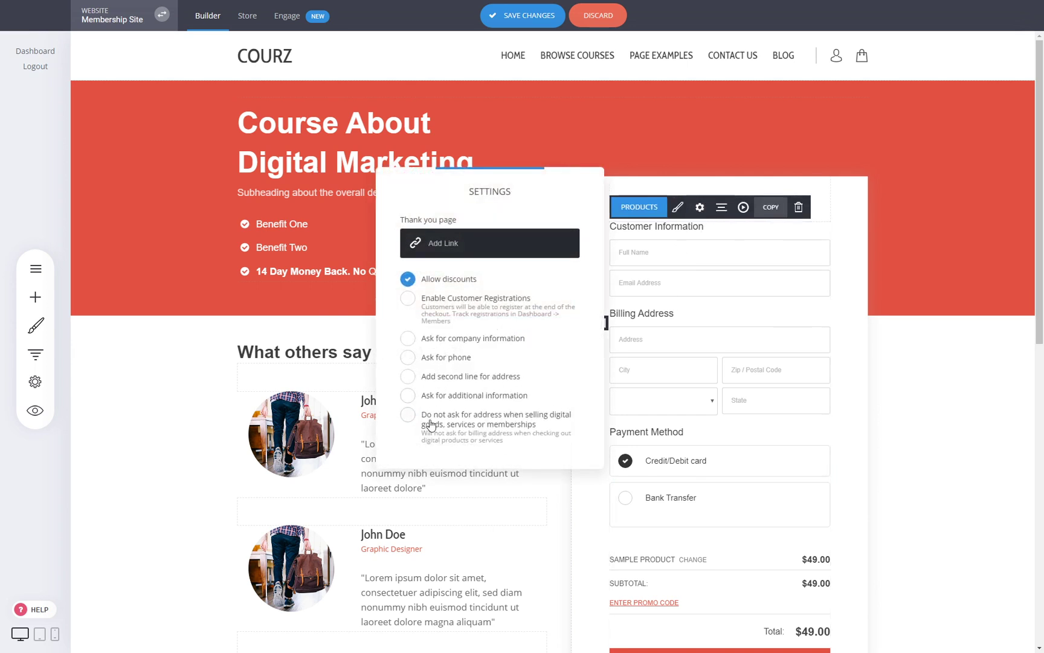
click(459, 426)
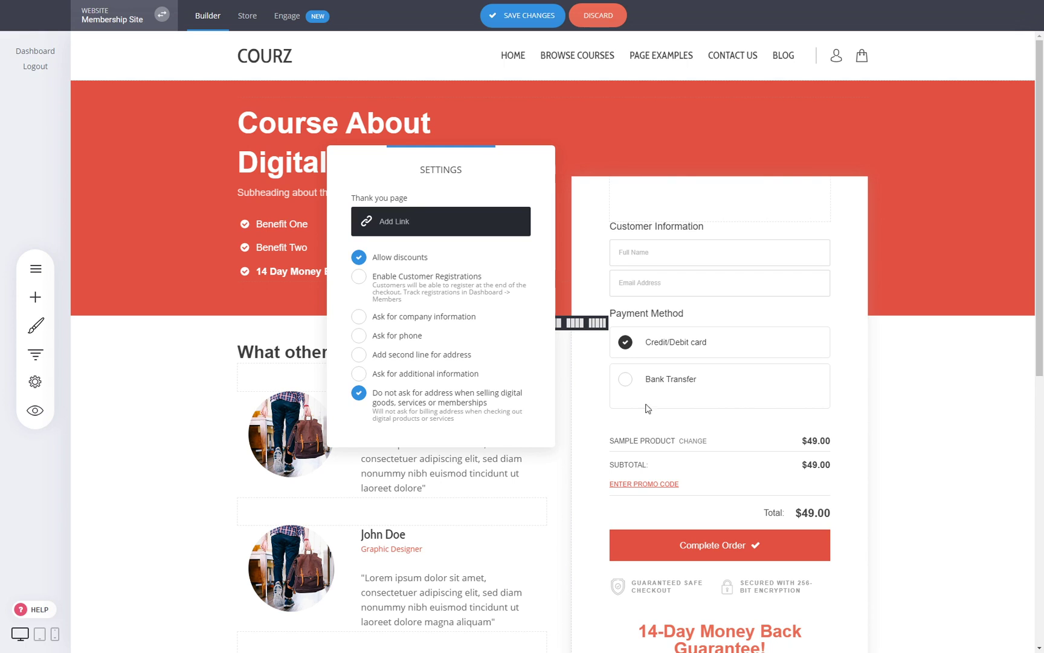
click(450, 394)
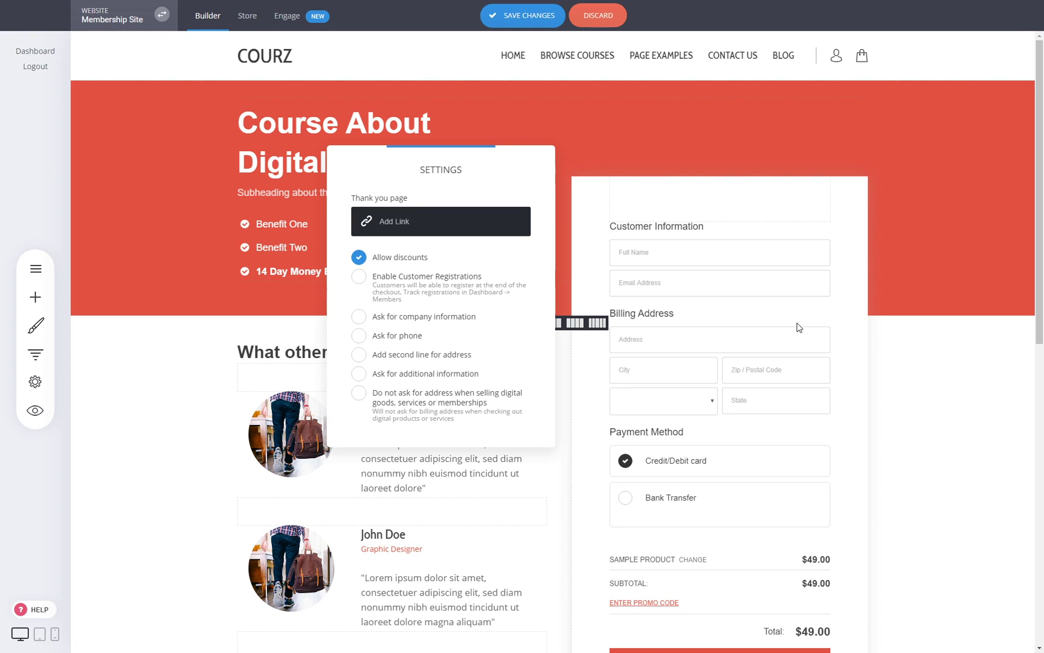
click(410, 339)
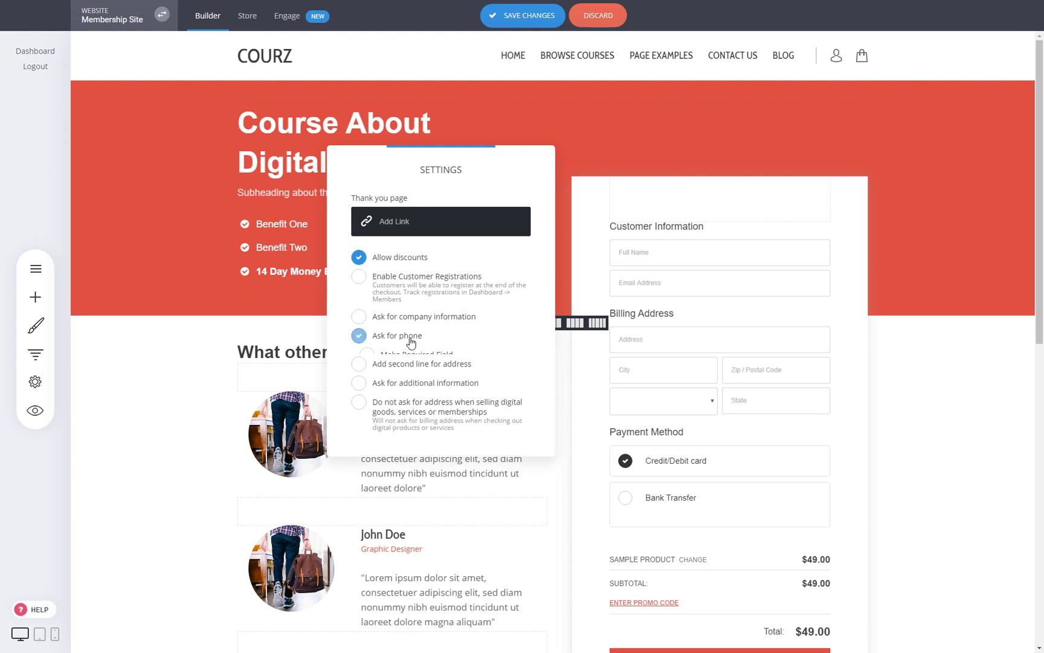
click(410, 406)
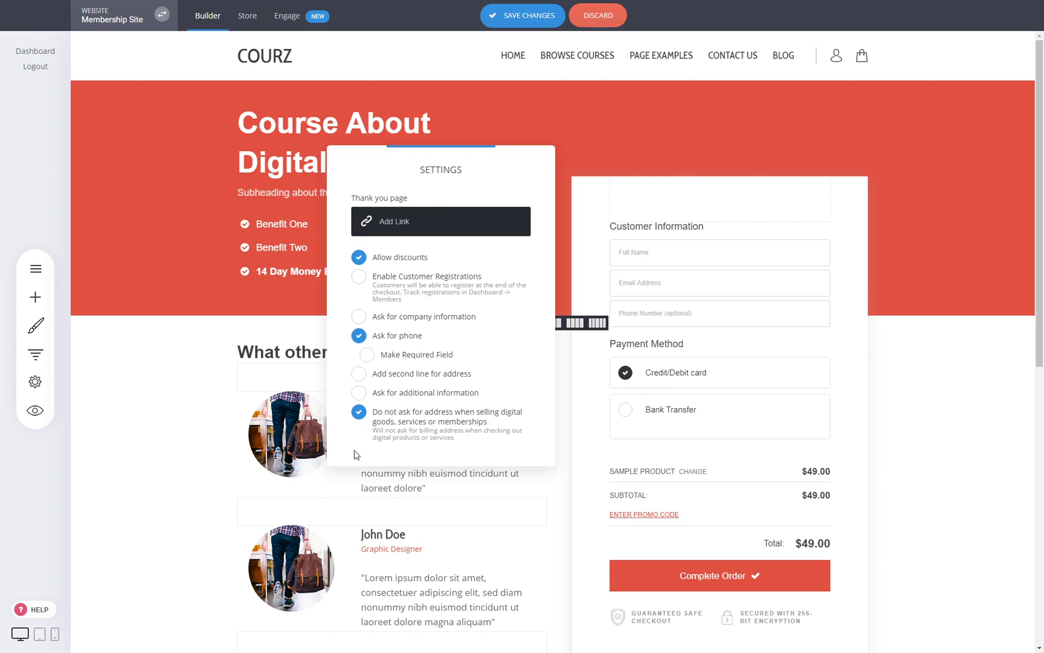
click(381, 335)
click(857, 352)
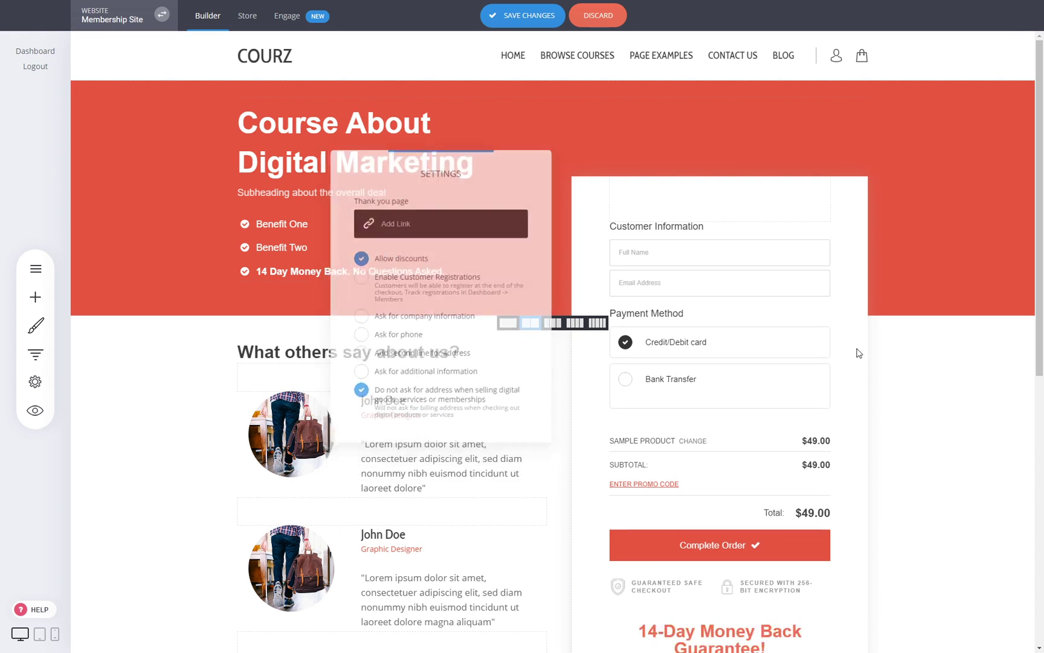
- Save the checkout page, review it, and bring up Pages & Popups
click(536, 16)
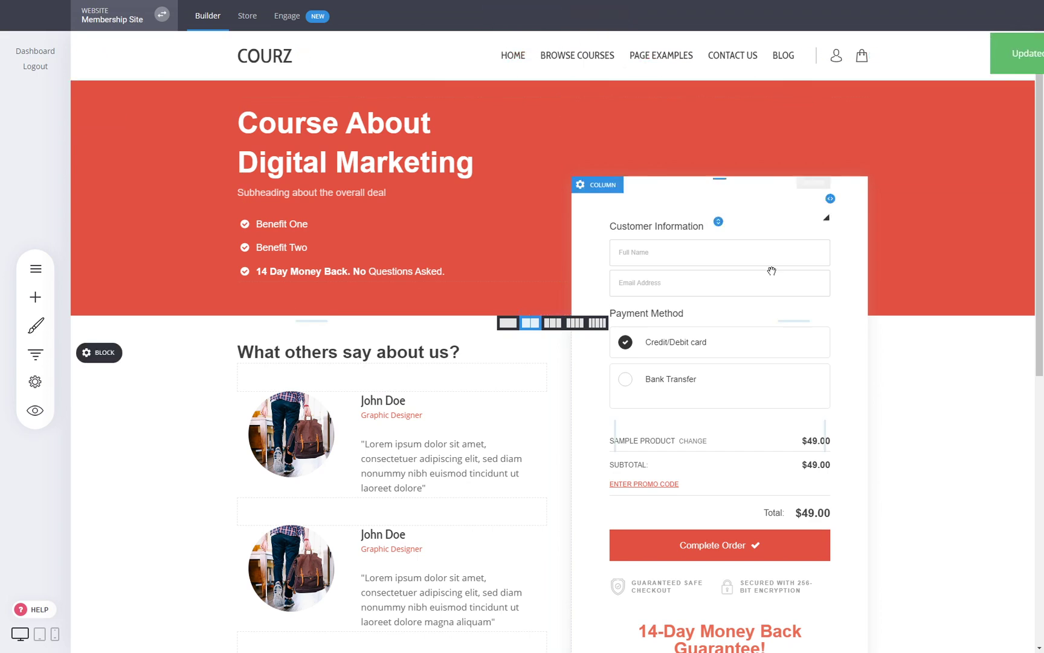
scroll(665, 233, down, 5)
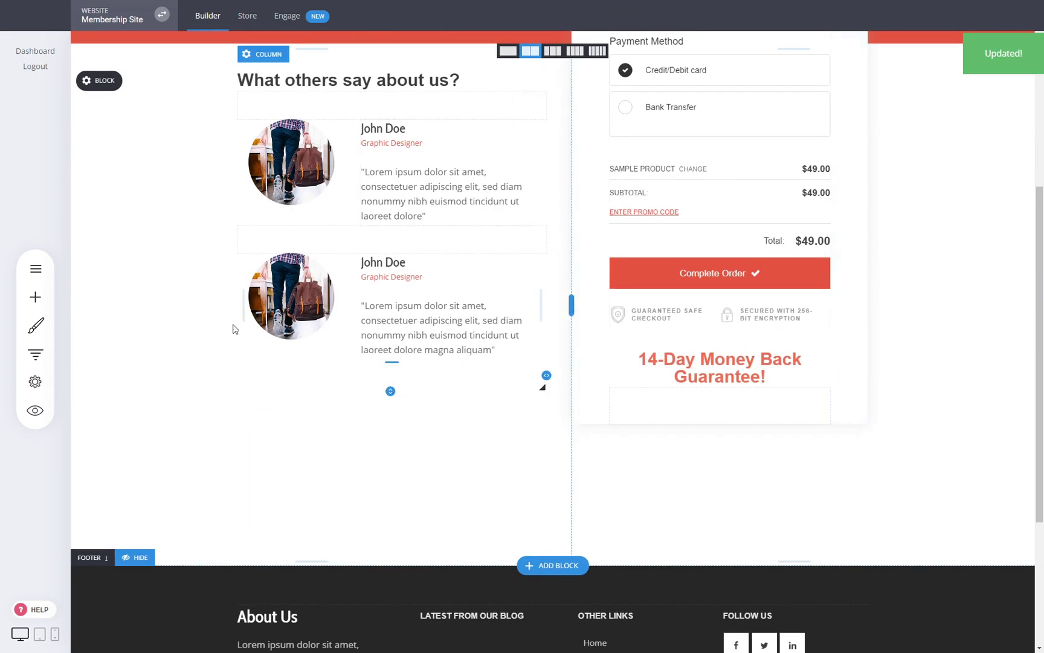
scroll(621, 366, up, 4)
scroll(737, 424, down, 5)
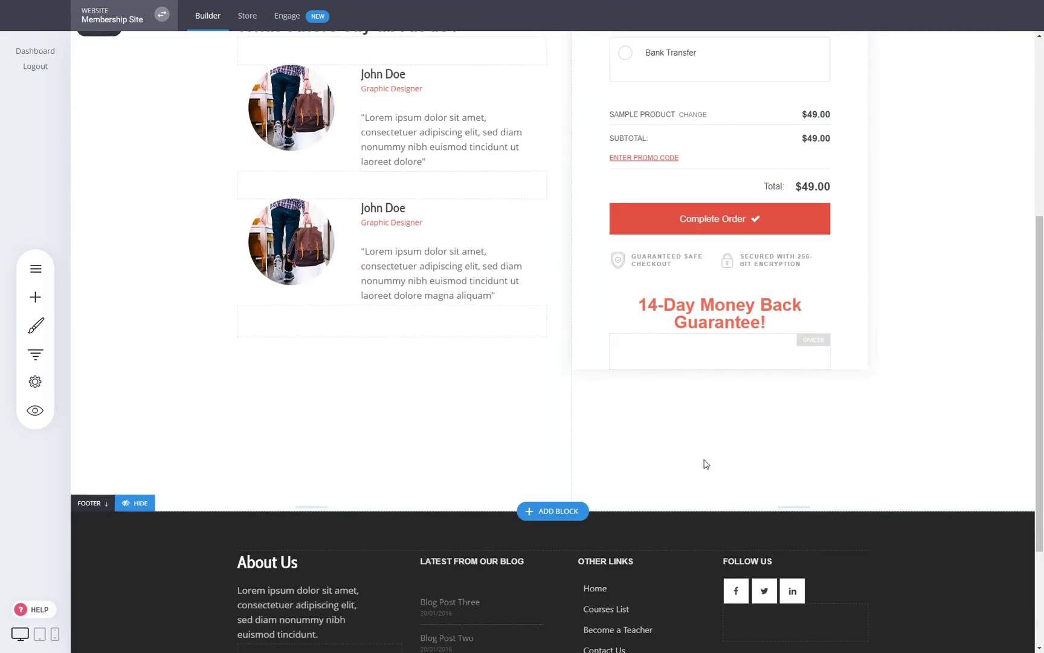
scroll(535, 311, up, 5)
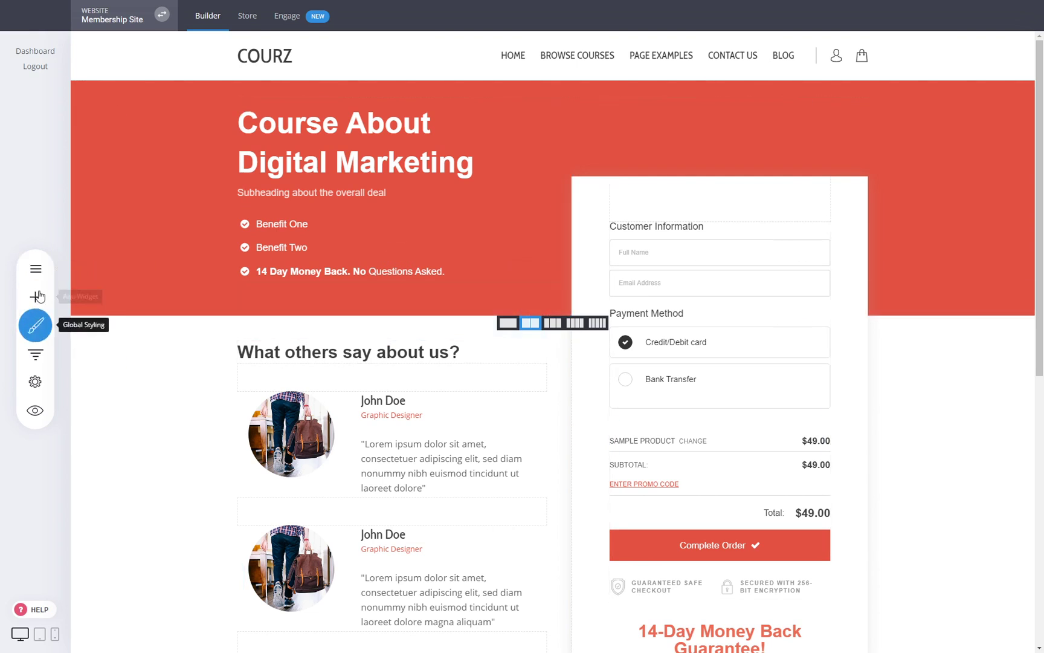
click(35, 270)
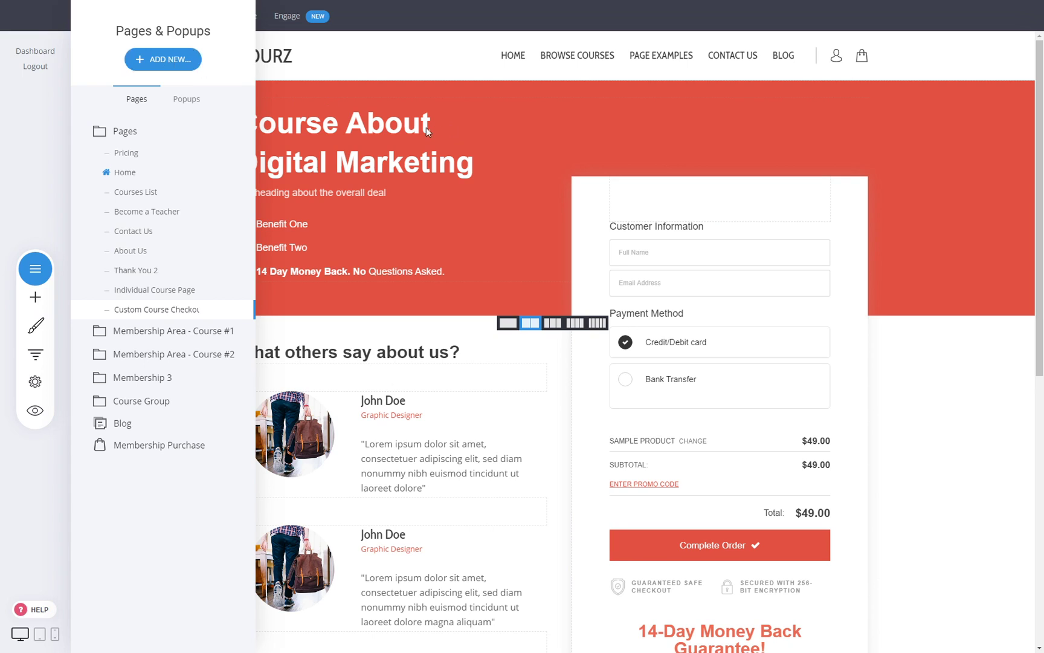
- Add a new page and browse the Membership / Course templates
click(158, 66)
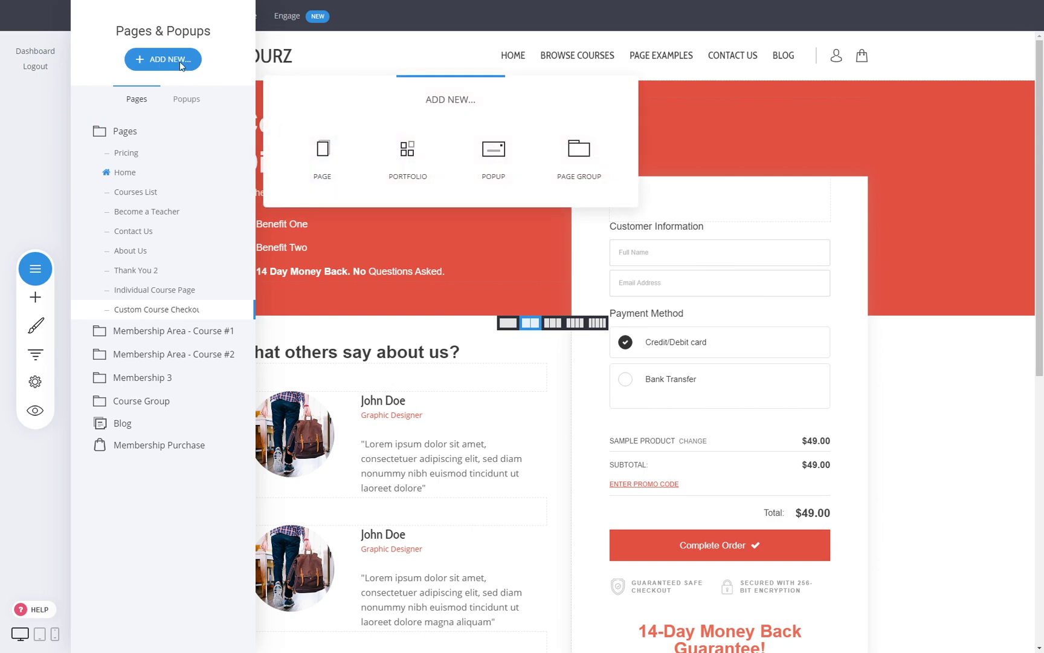
click(321, 165)
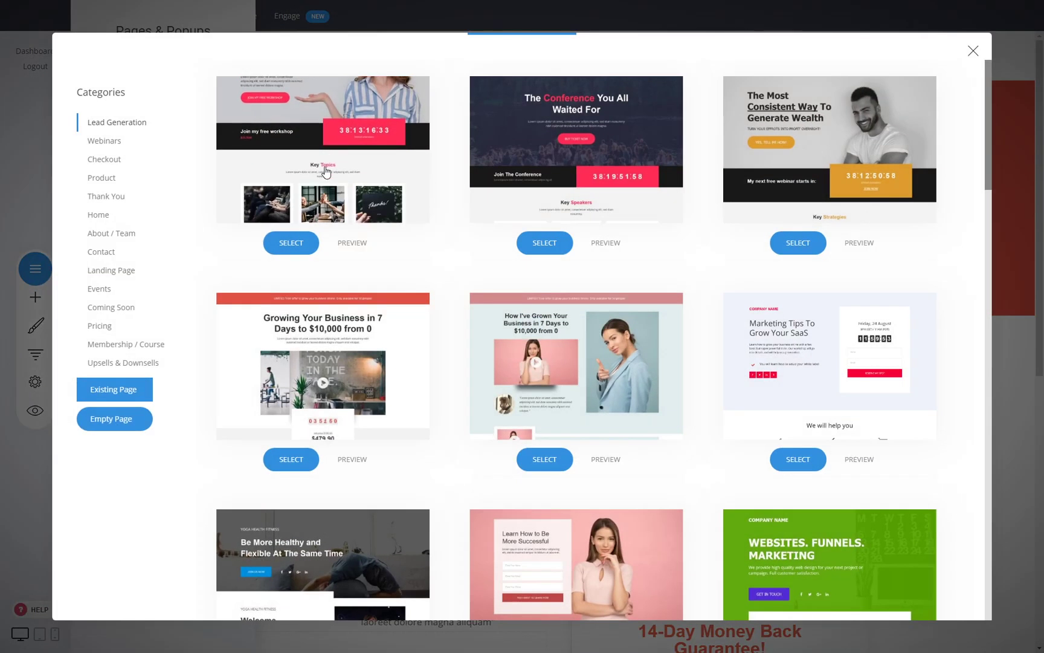
click(138, 346)
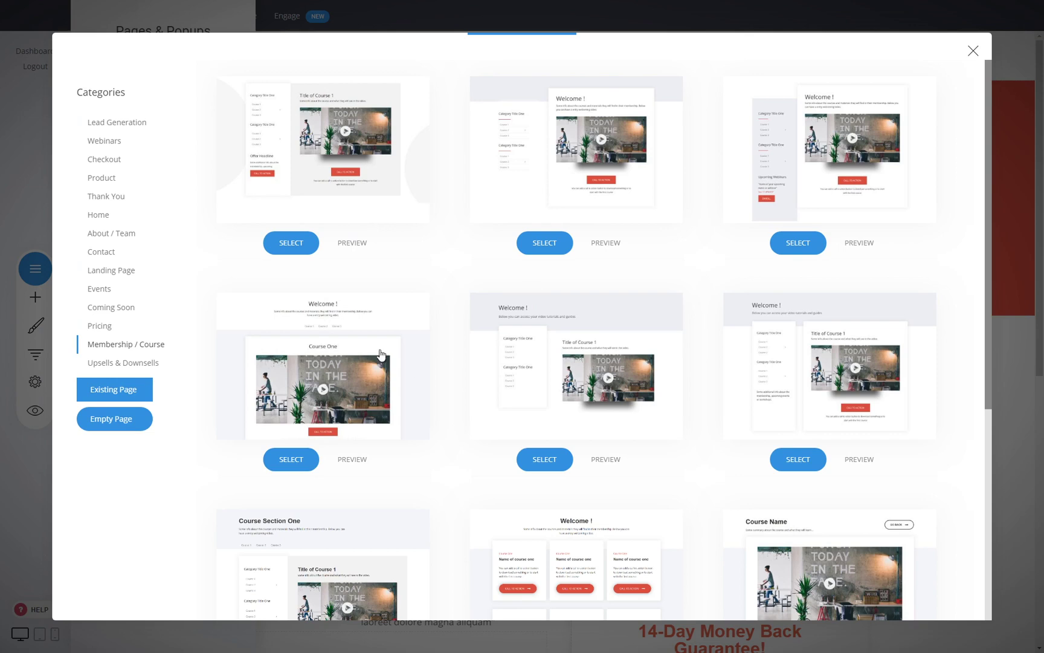
scroll(474, 263, down, 5)
scroll(529, 351, up, 5)
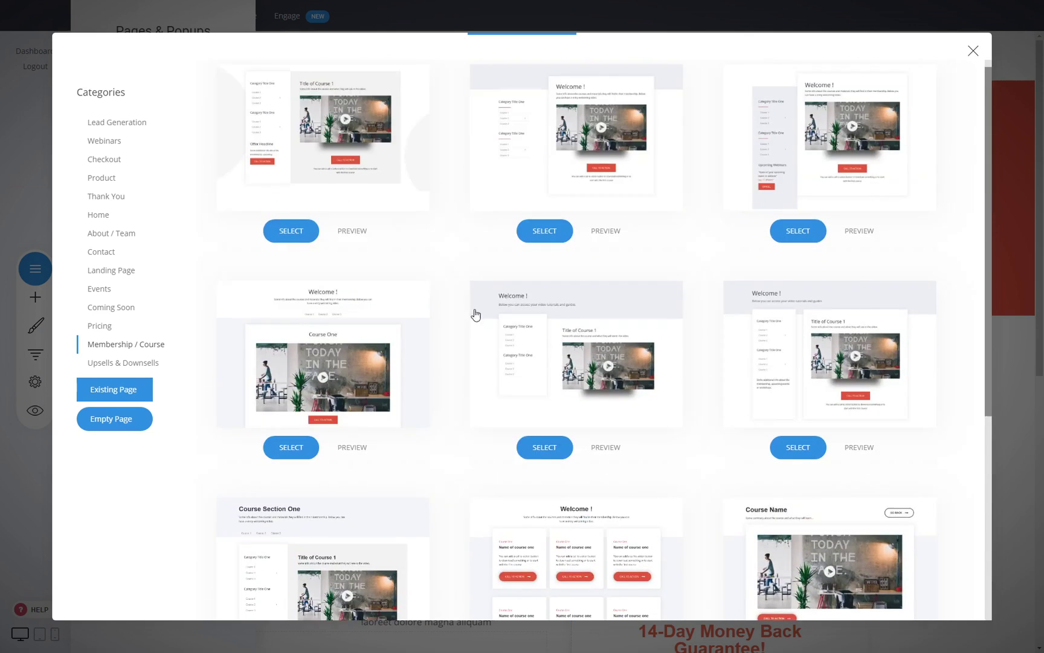
scroll(517, 340, down, 2)
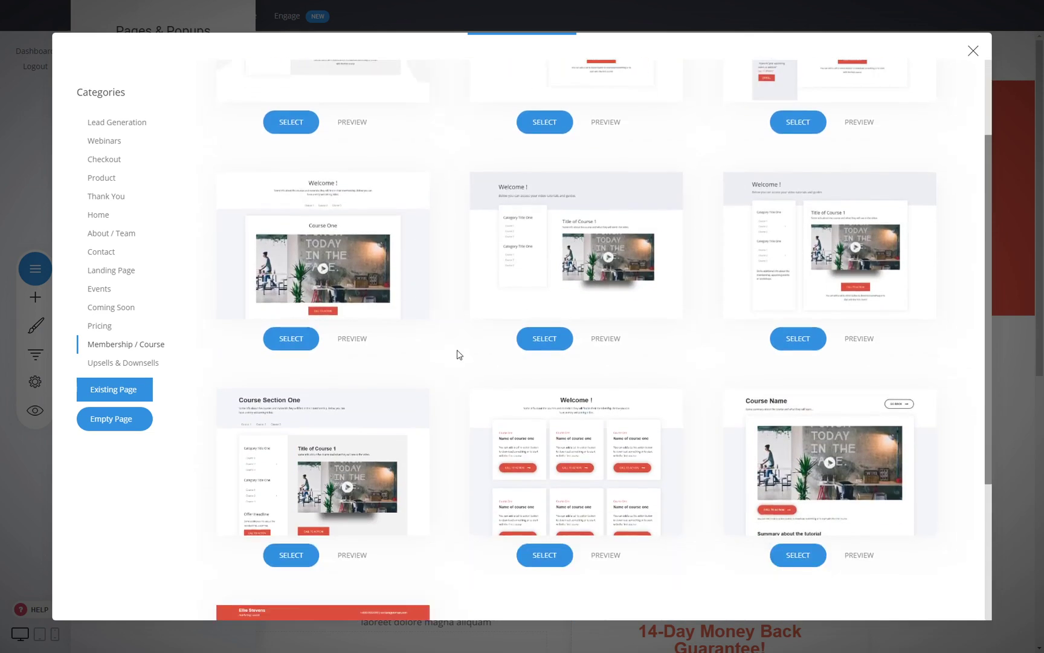
scroll(458, 354, down, 3)
- Compare the Checkout templates, then return to the Membership / Course templates
click(119, 161)
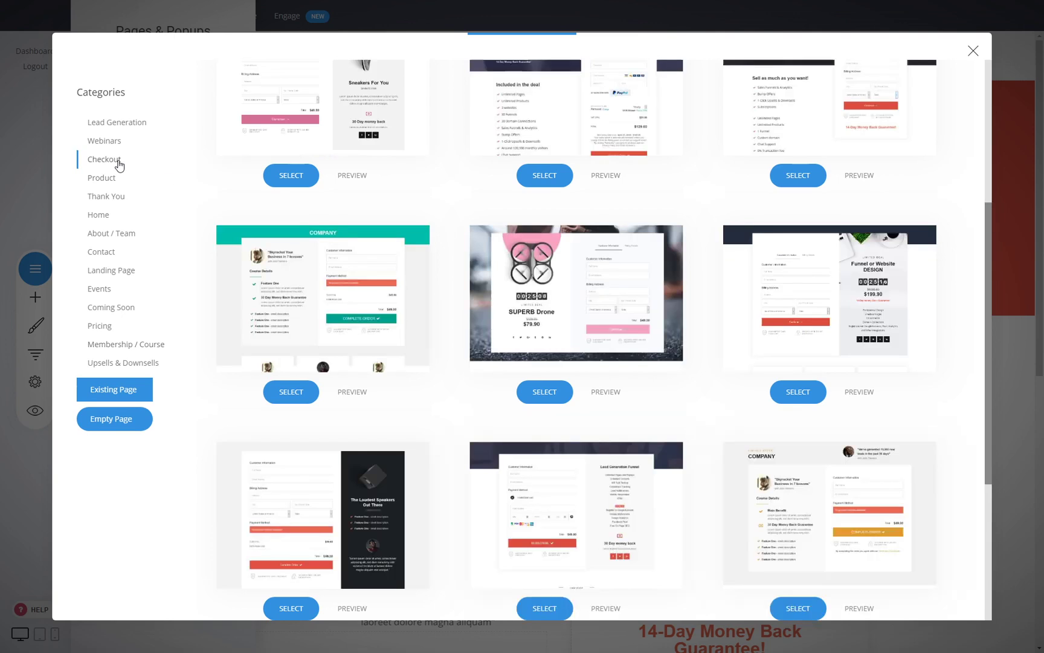
scroll(441, 235, up, 1)
scroll(440, 234, up, 5)
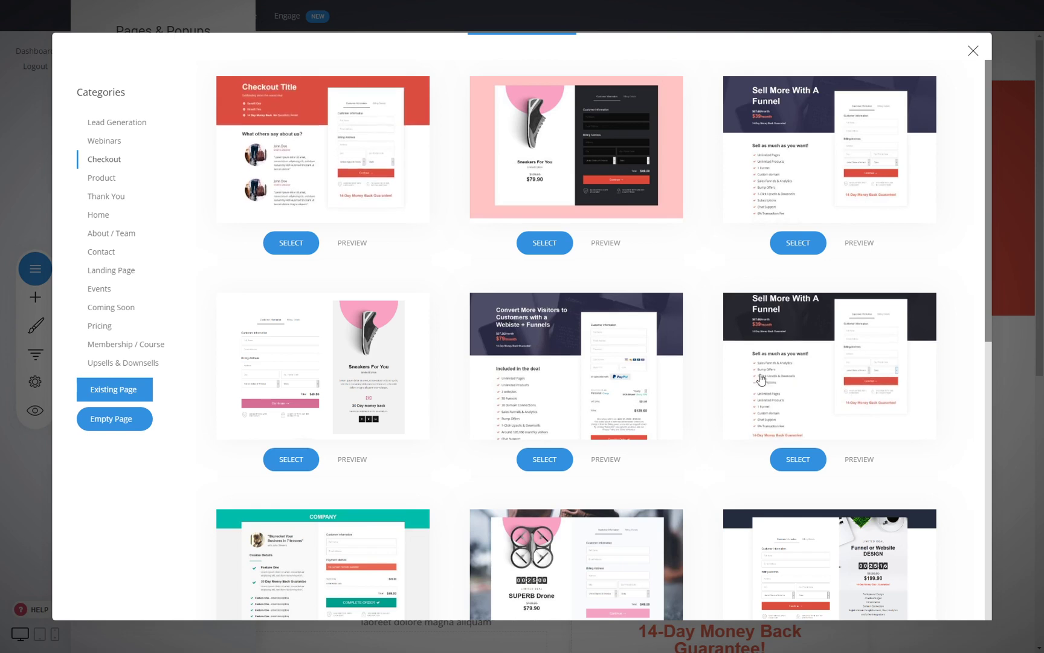
scroll(423, 371, down, 5)
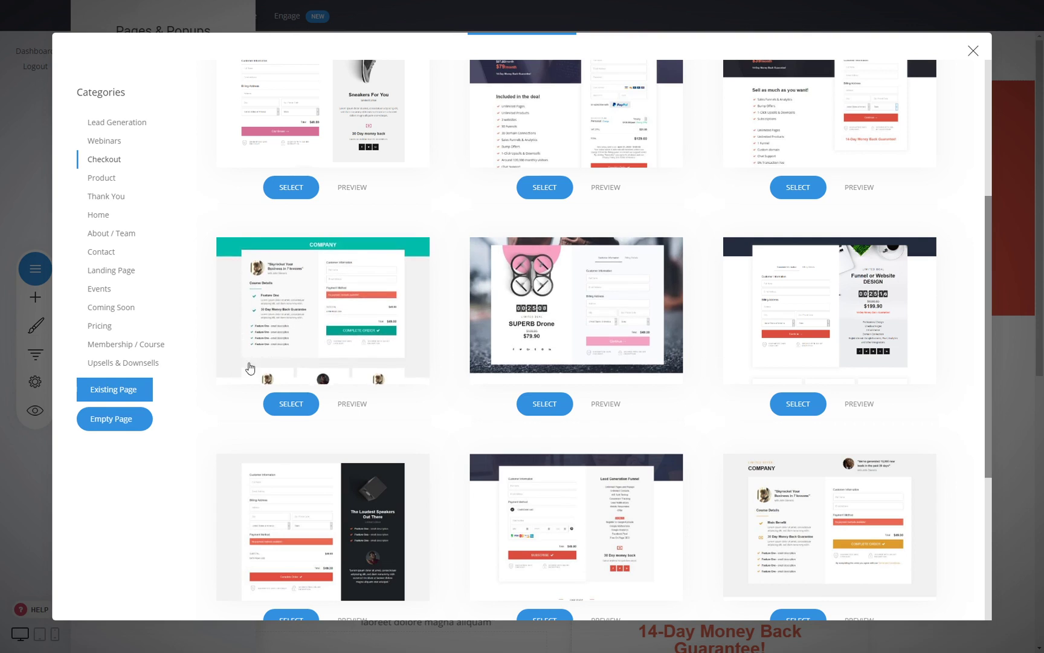
click(121, 346)
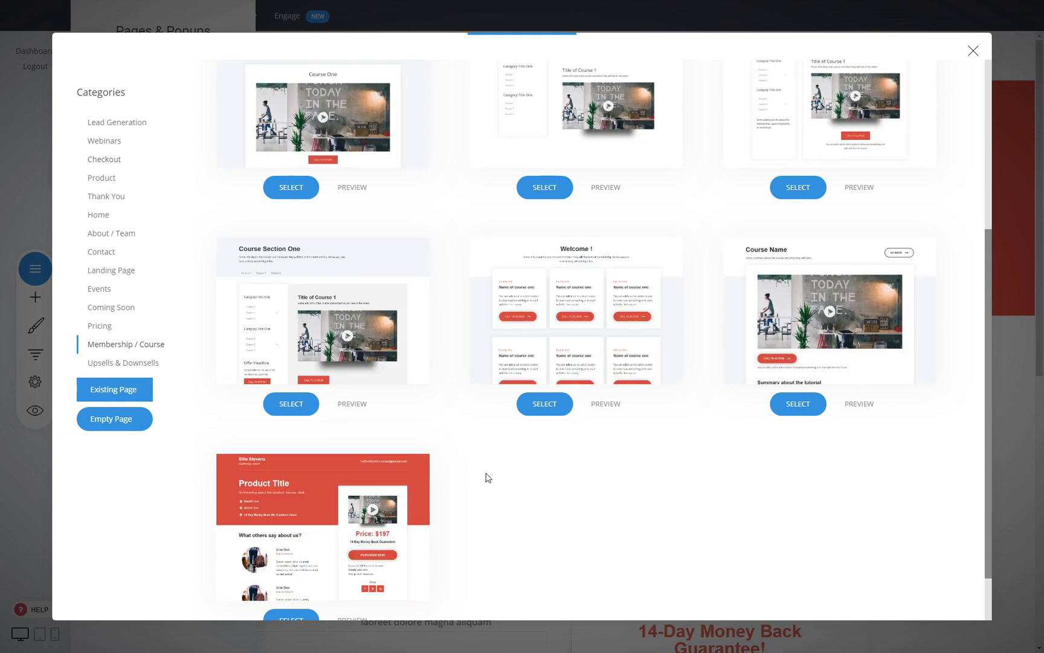
scroll(544, 478, down, 1)
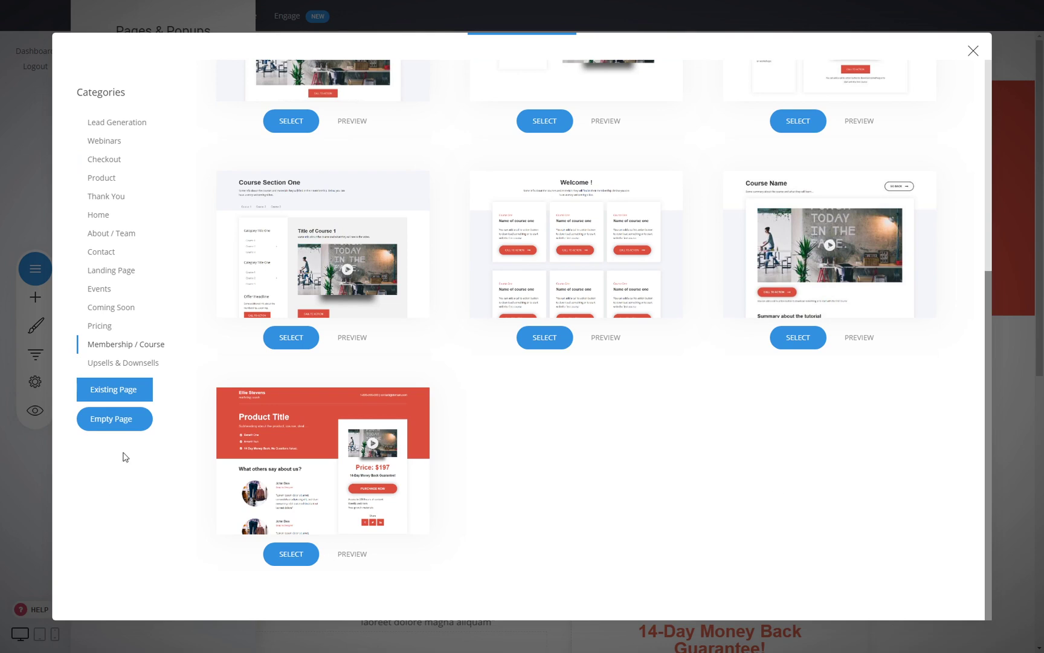
scroll(639, 531, up, 5)
scroll(639, 532, down, 5)
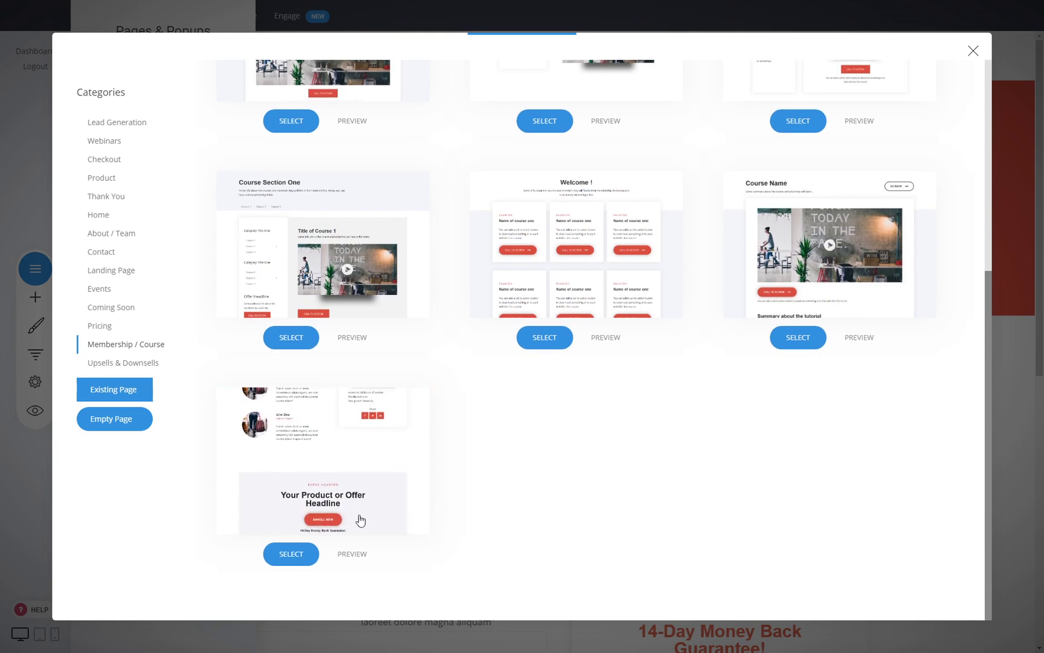
click(354, 555)
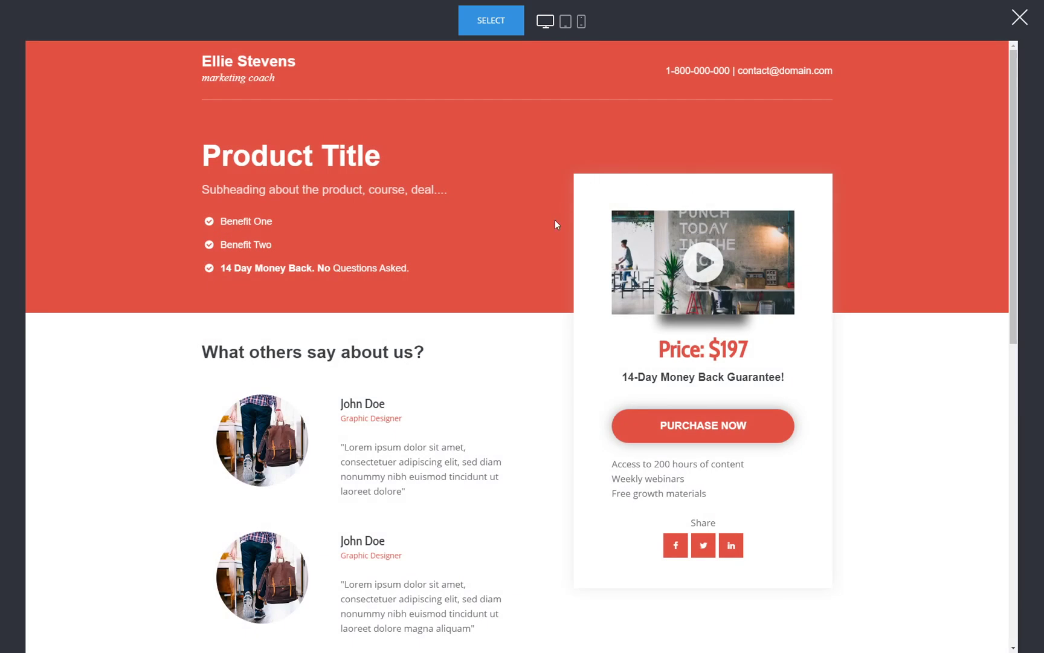
scroll(399, 304, down, 5)
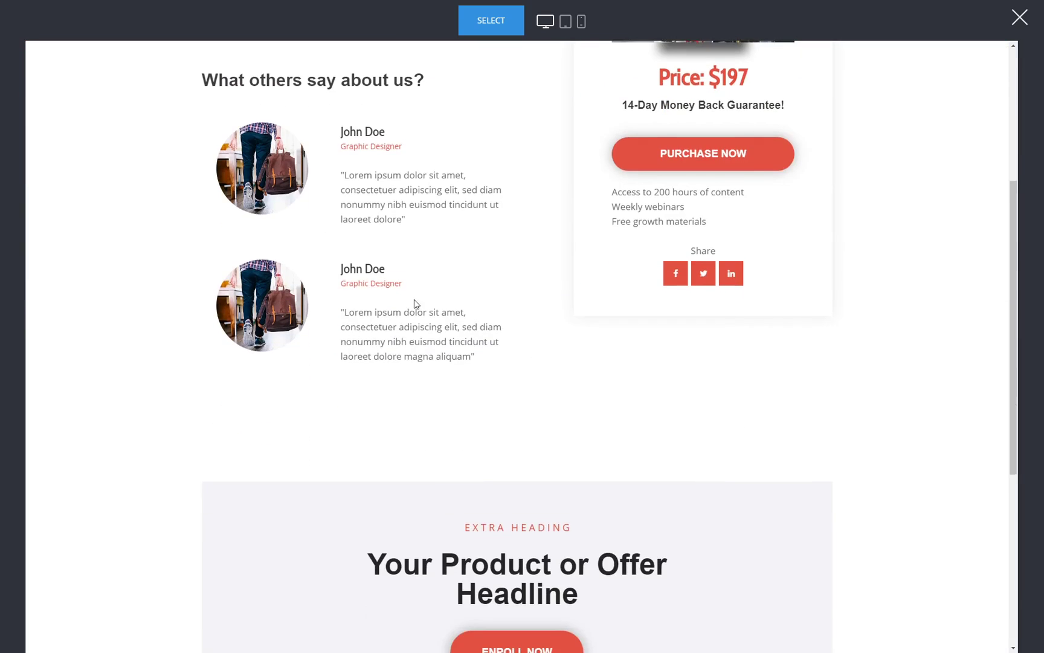
scroll(613, 478, up, 5)
scroll(473, 513, down, 3)
scroll(769, 284, up, 3)
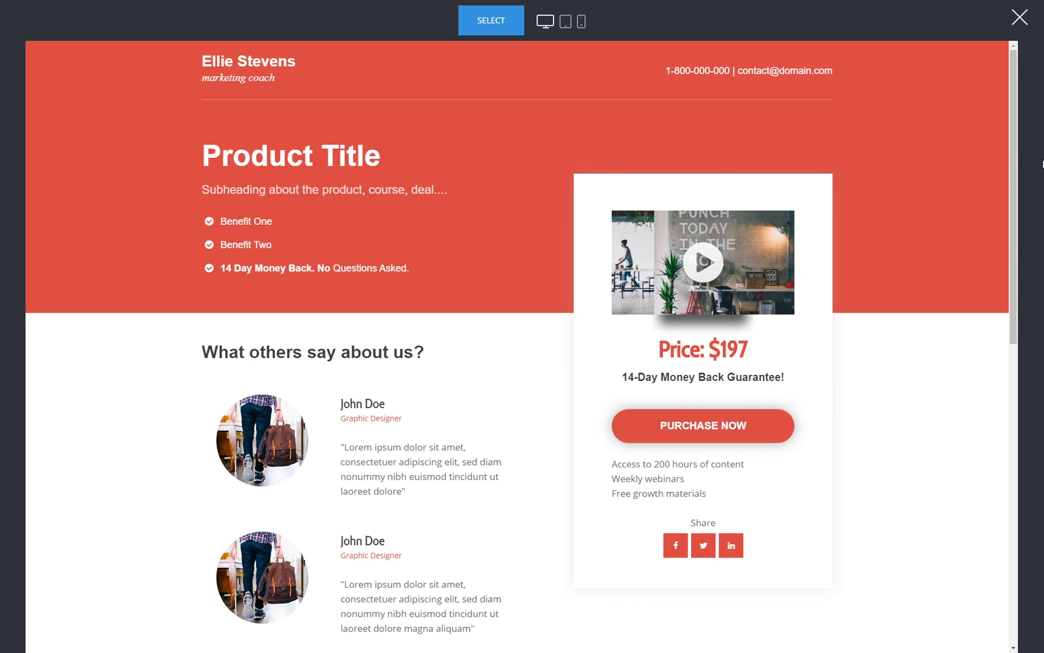
click(1020, 18)
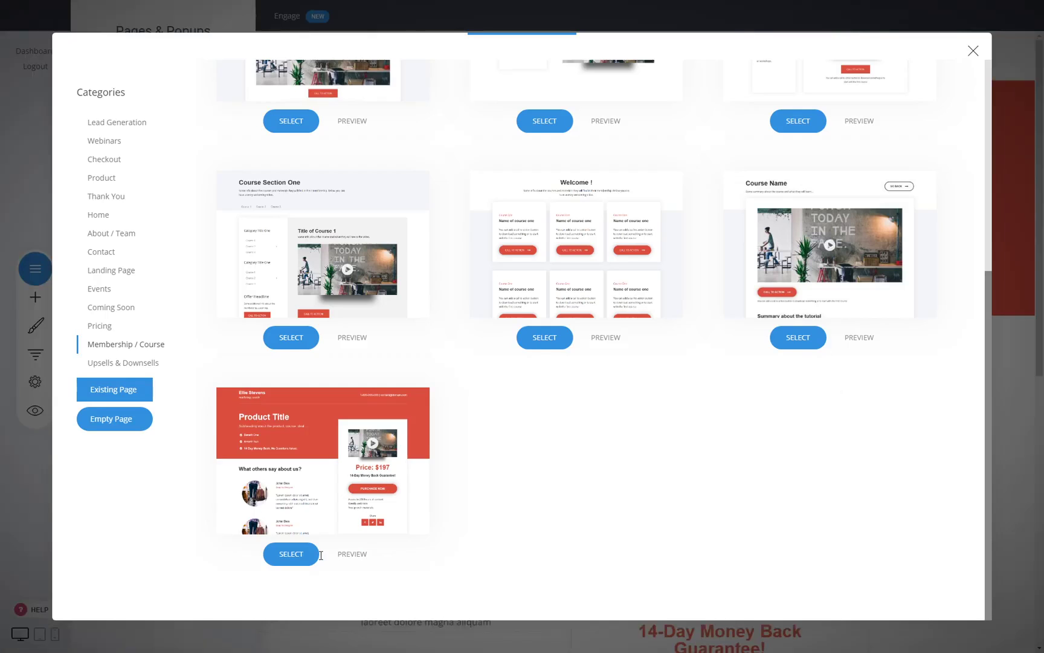
- Create 'Dedicated Course Page' from the red Product Title $197 template
click(291, 554)
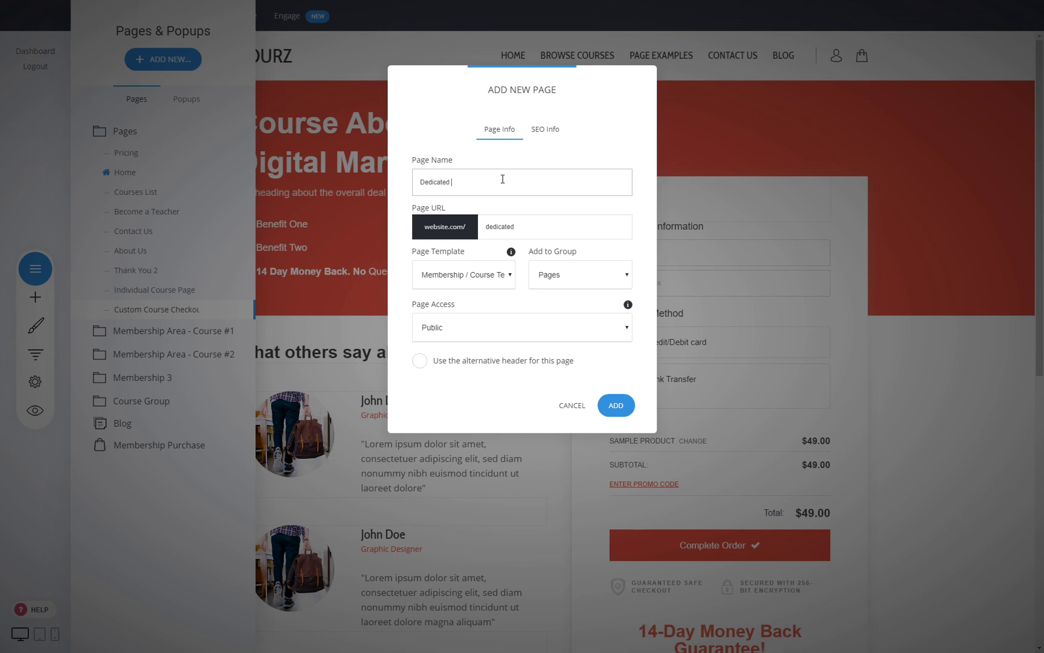
click(617, 406)
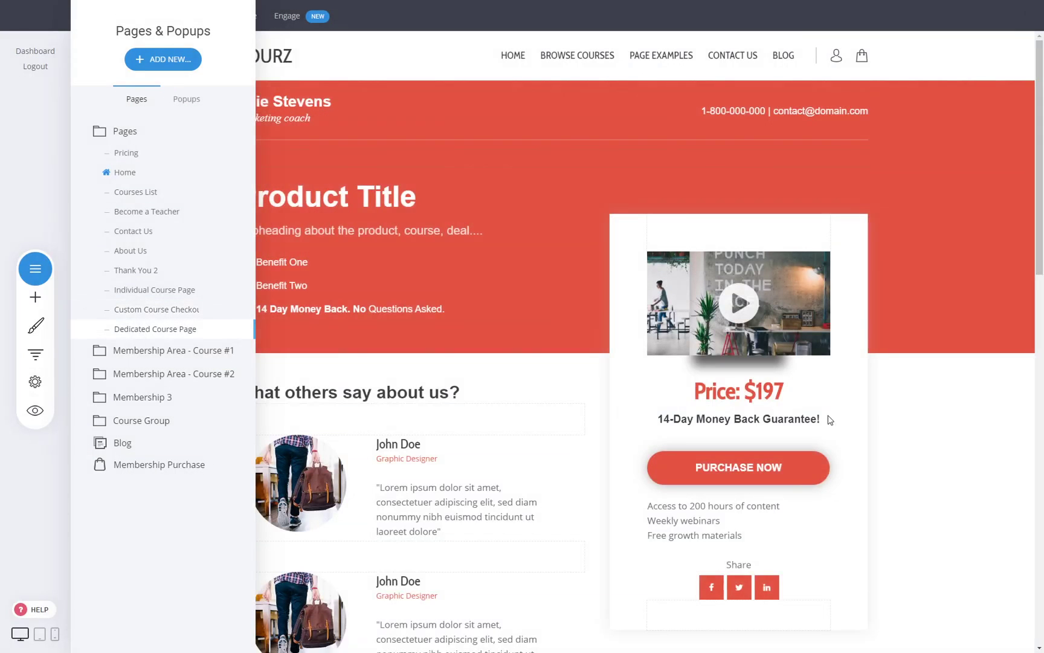
click(933, 423)
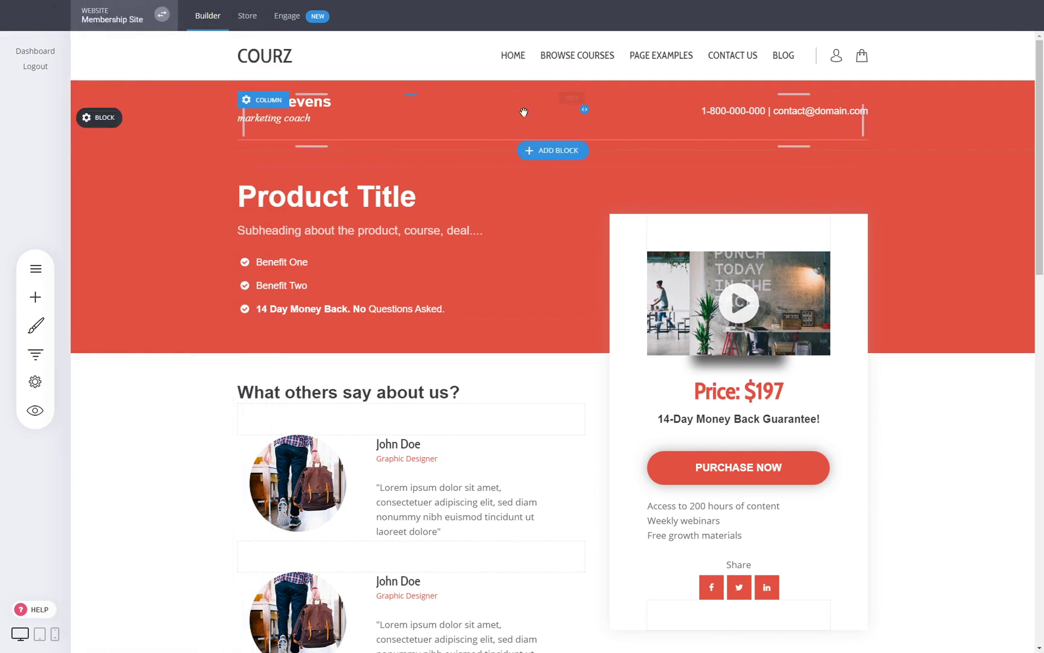
- Delete the coach-name header and footer blocks from the page
mouse_move(173, 117)
click(224, 118)
click(571, 277)
scroll(881, 283, down, 5)
scroll(881, 284, down, 4)
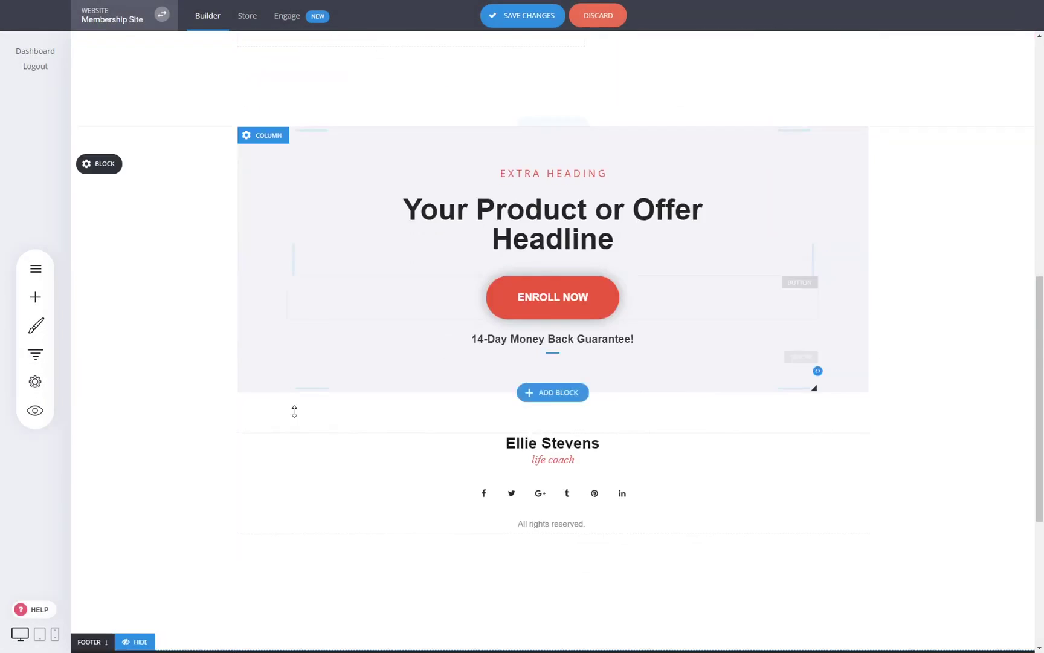
mouse_move(107, 434)
click(231, 433)
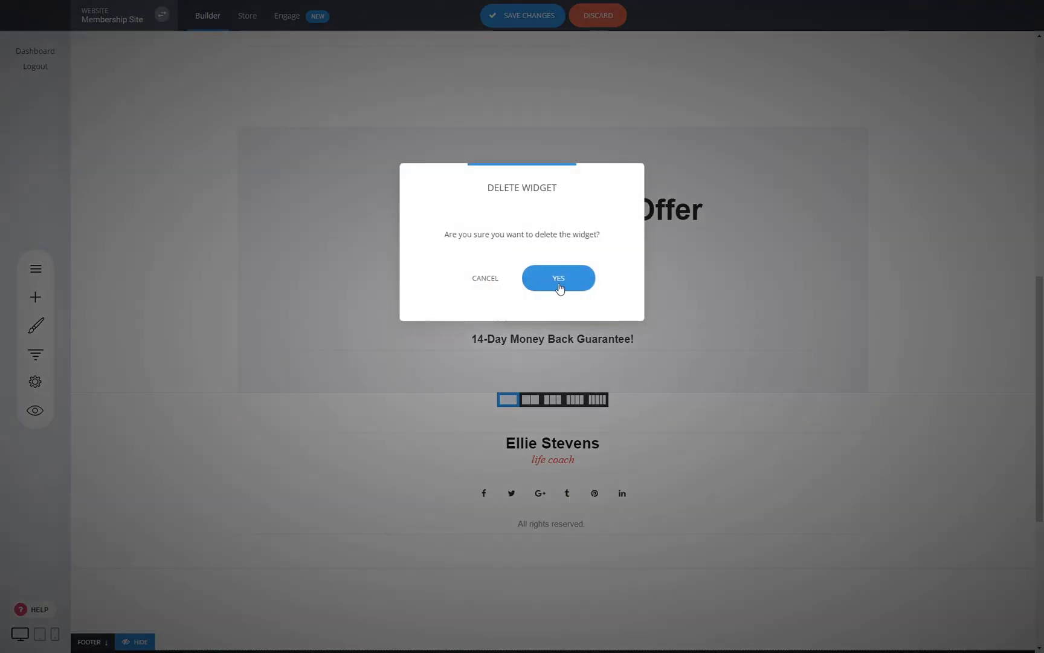
click(558, 279)
scroll(640, 446, up, 3)
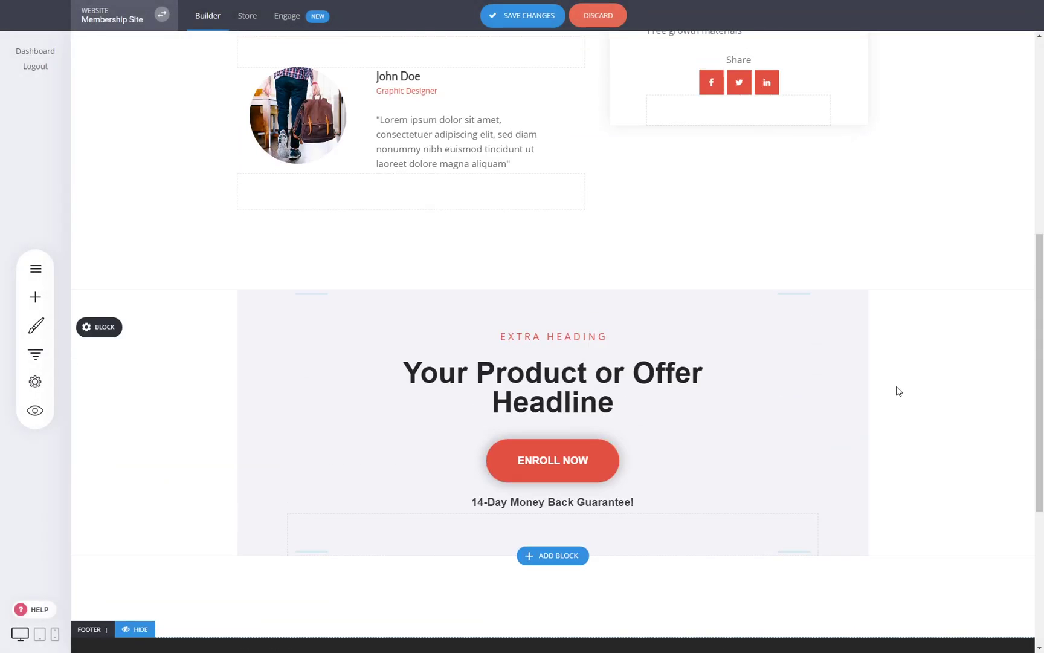
scroll(750, 422, up, 8)
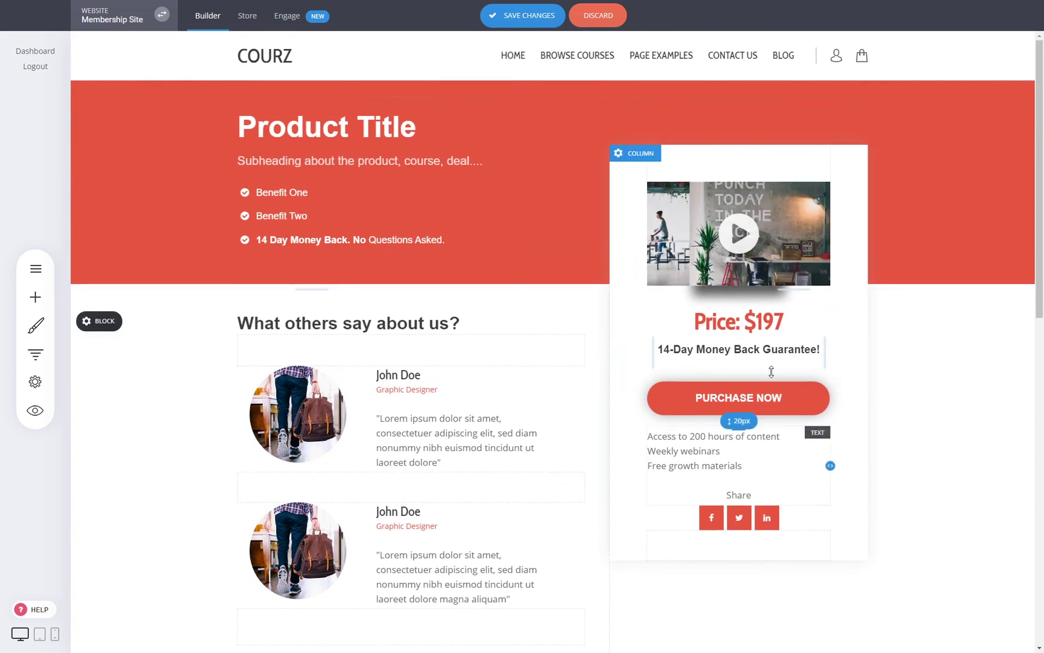
- Check the video and PURCHASE NOW button settings, then save the page
click(777, 243)
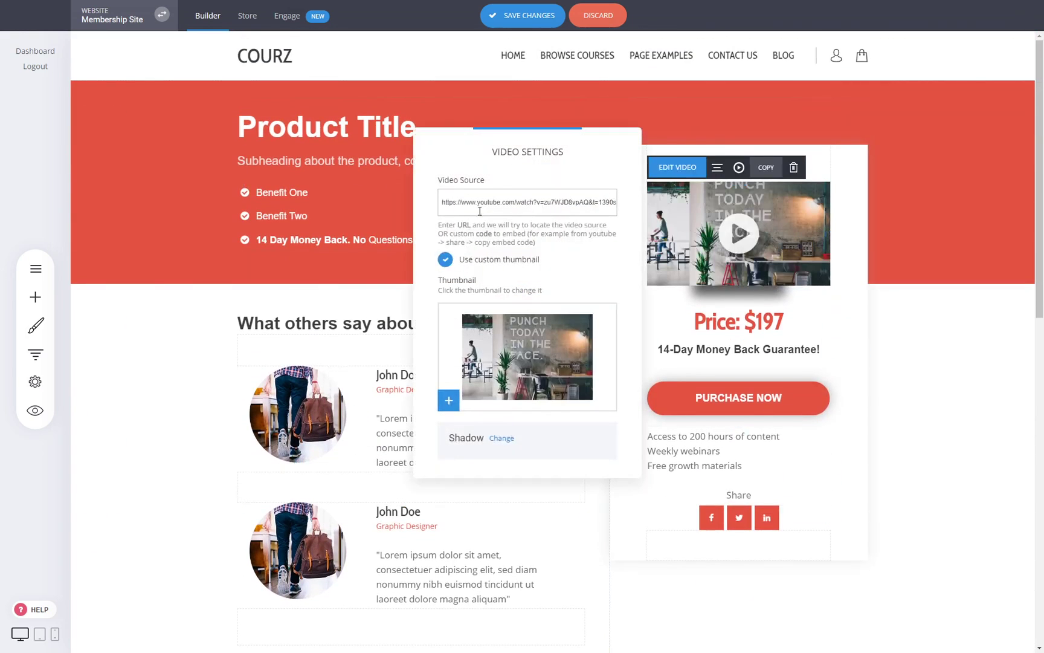
click(900, 323)
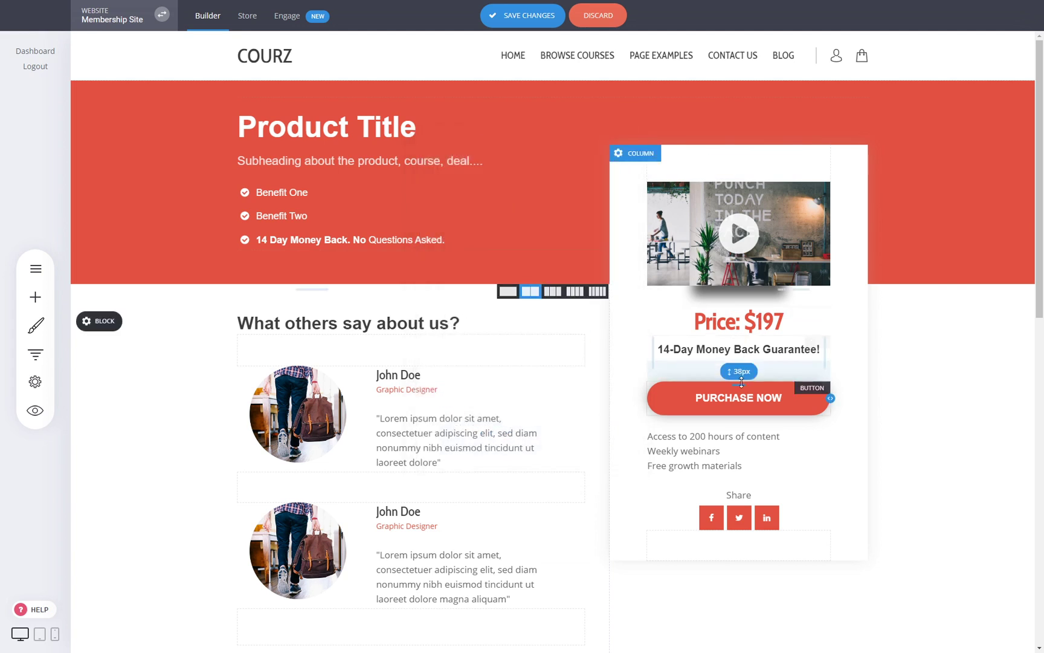
click(727, 403)
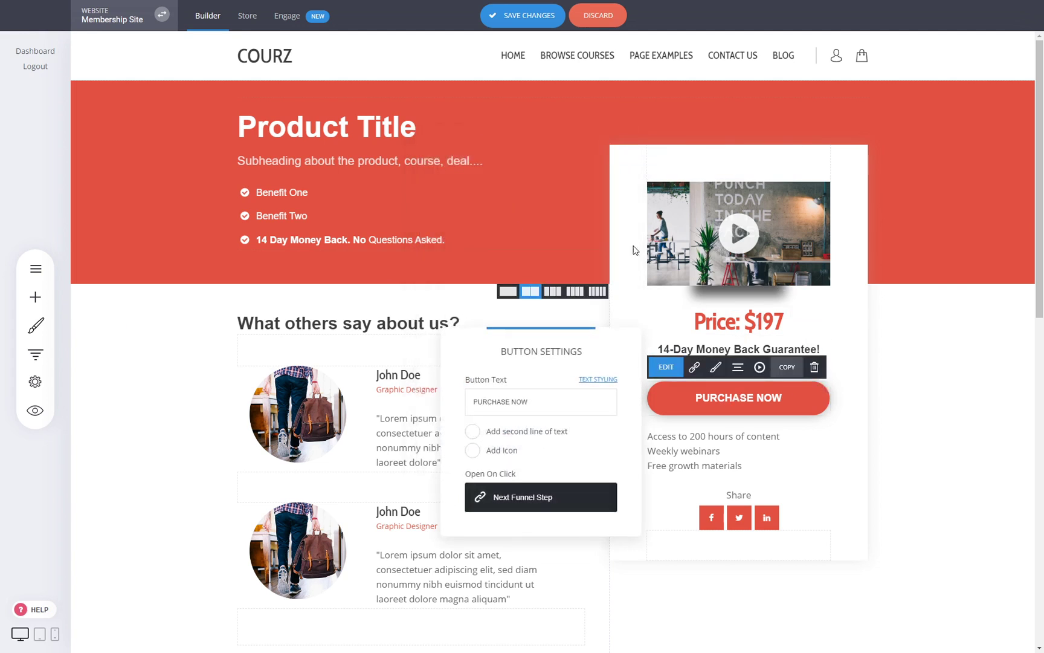
click(932, 346)
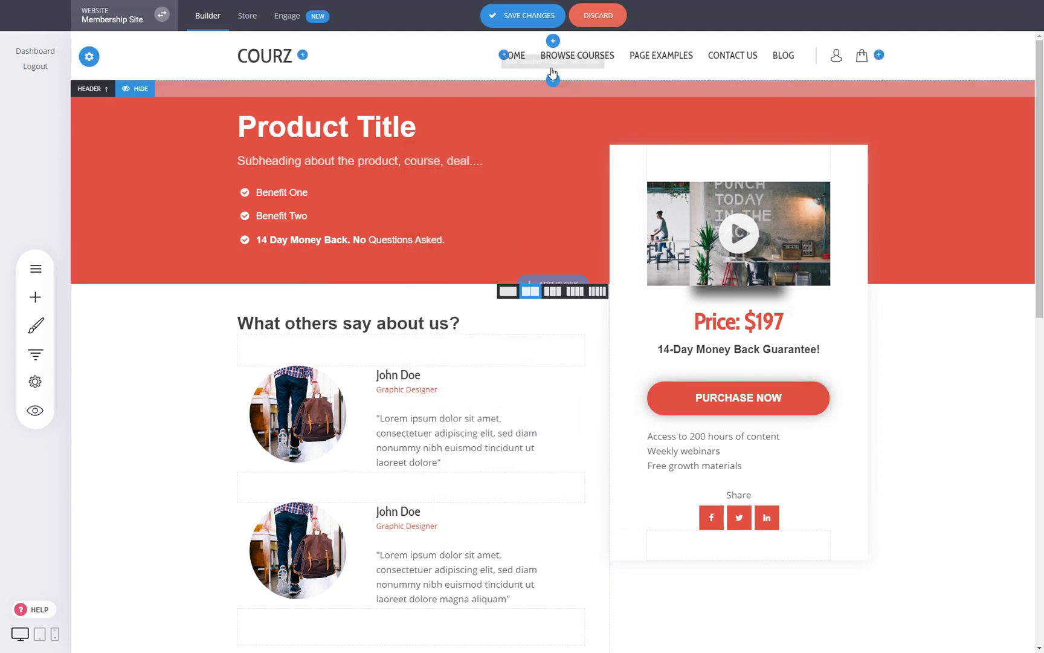
click(535, 14)
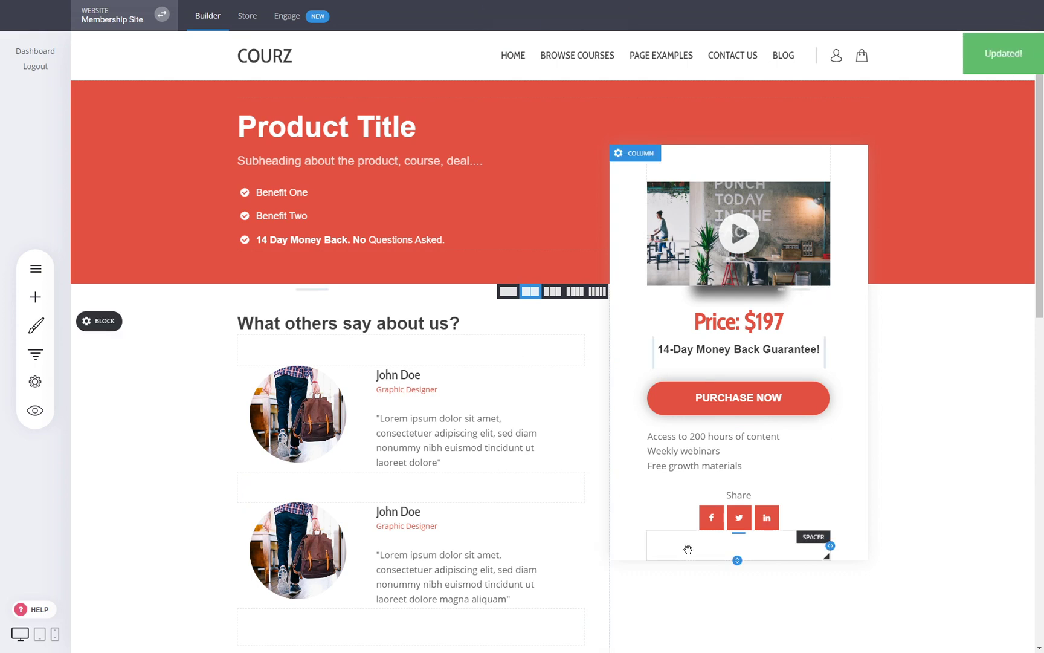
- Link the PURCHASE NOW button to the Web Design store product with the Buy Now action
click(744, 400)
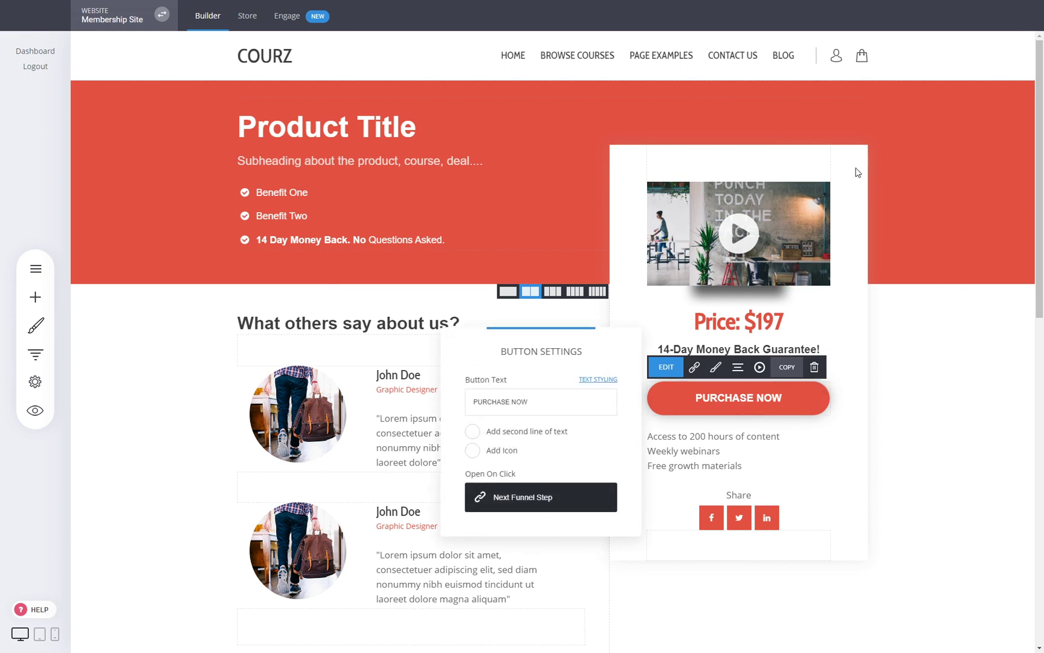
click(518, 499)
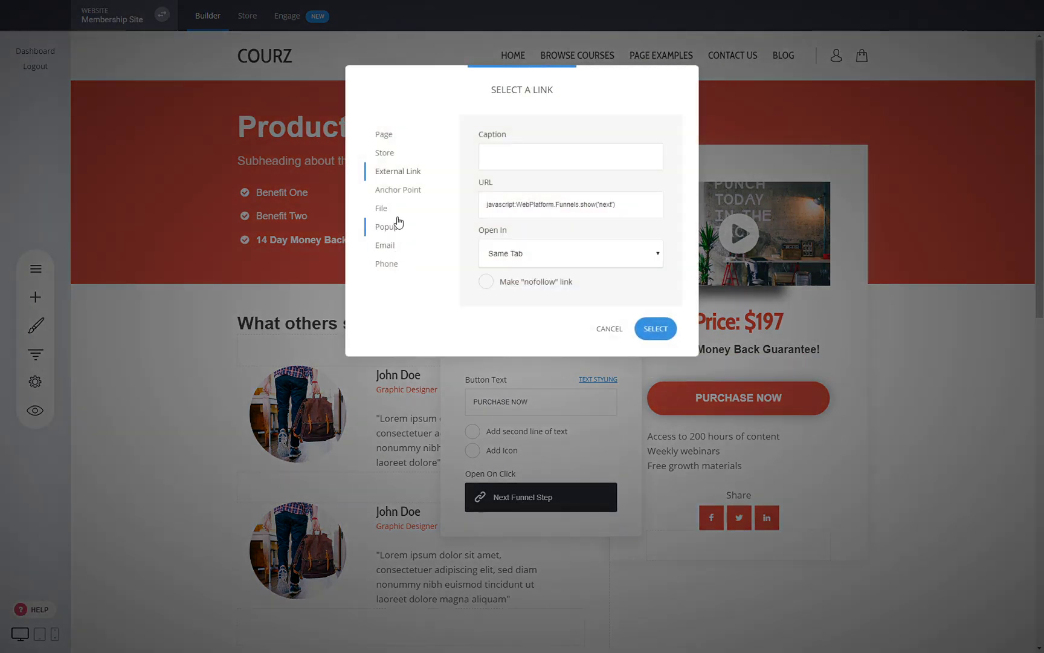
click(390, 154)
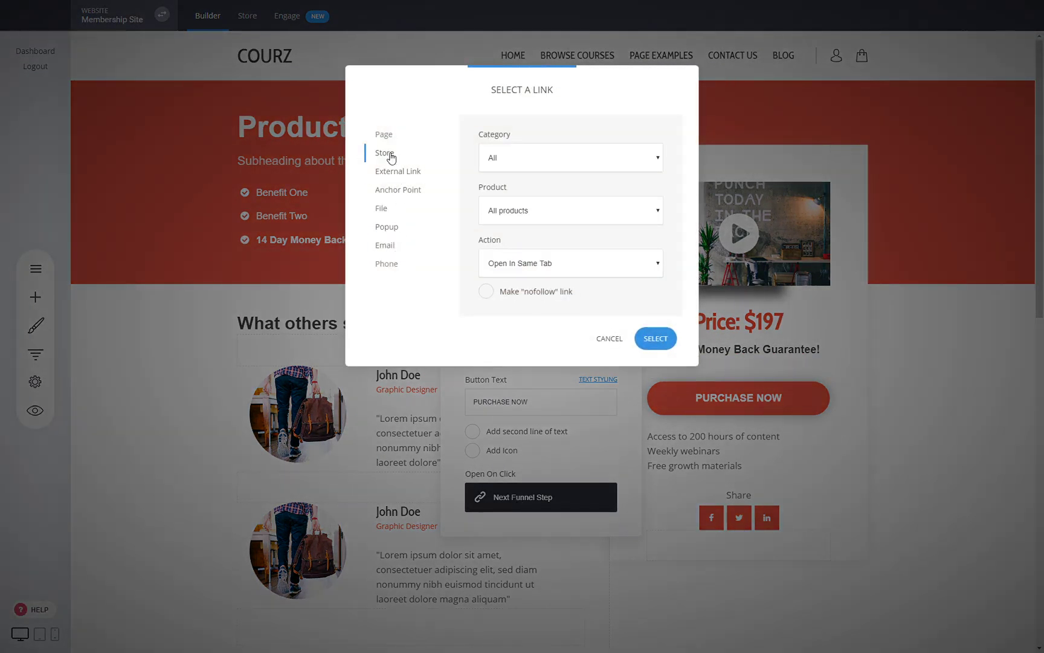
click(514, 242)
click(519, 317)
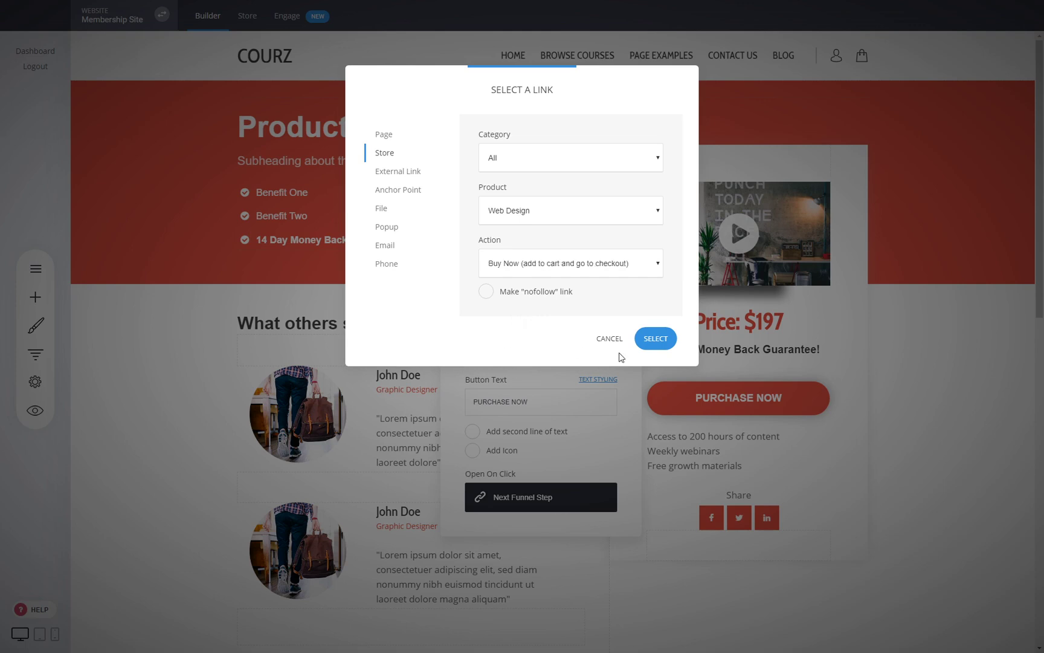
click(655, 339)
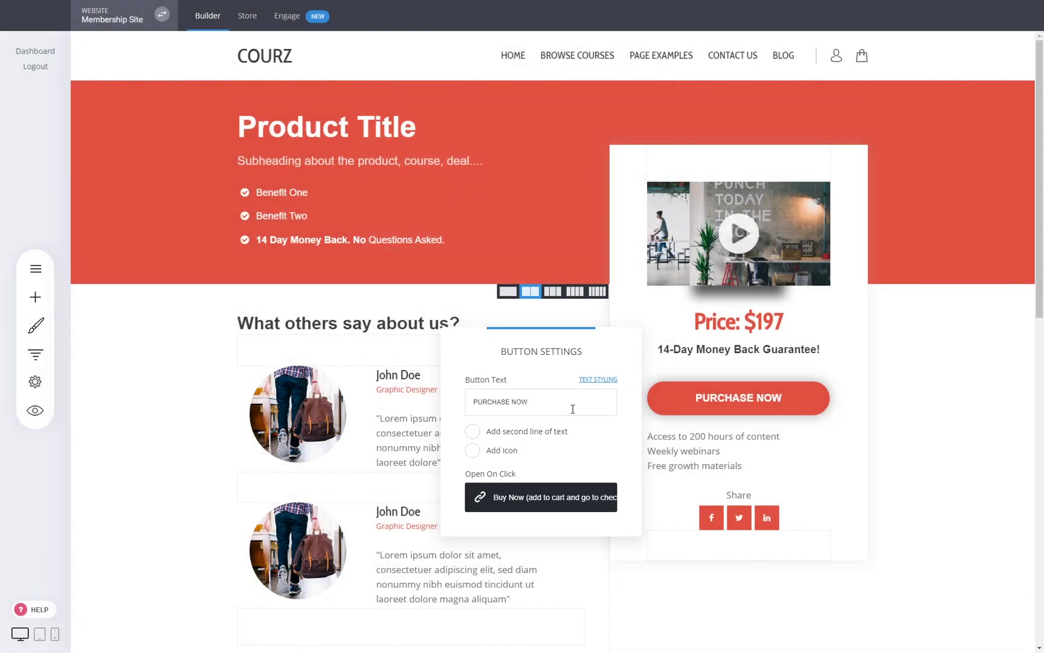
click(952, 457)
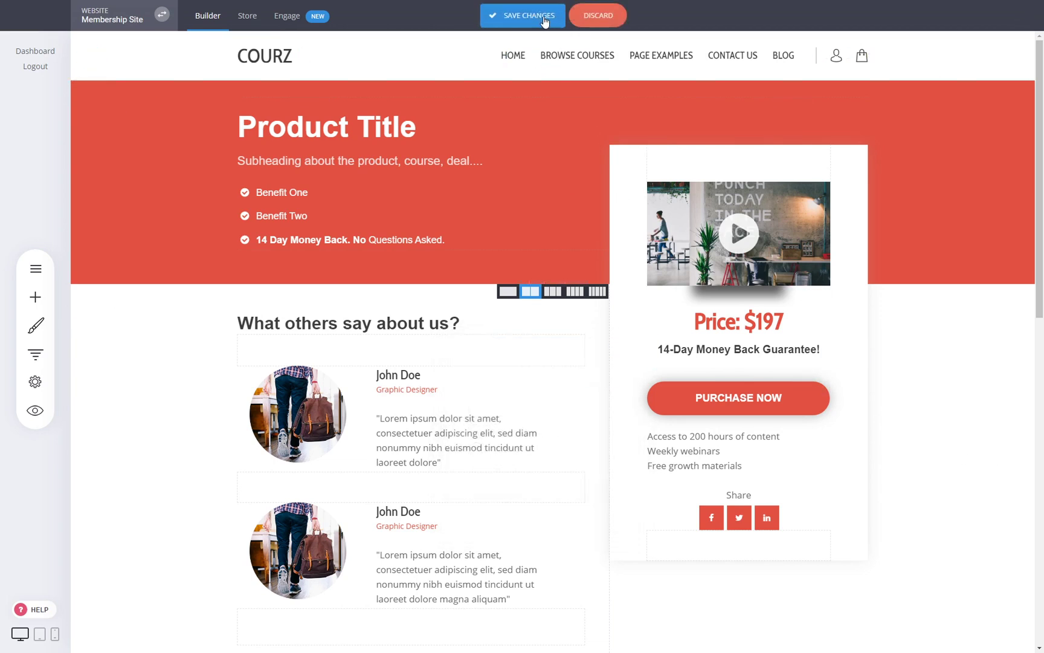
- Preview the course page and test that PURCHASE NOW goes to checkout
scroll(697, 457, down, 3)
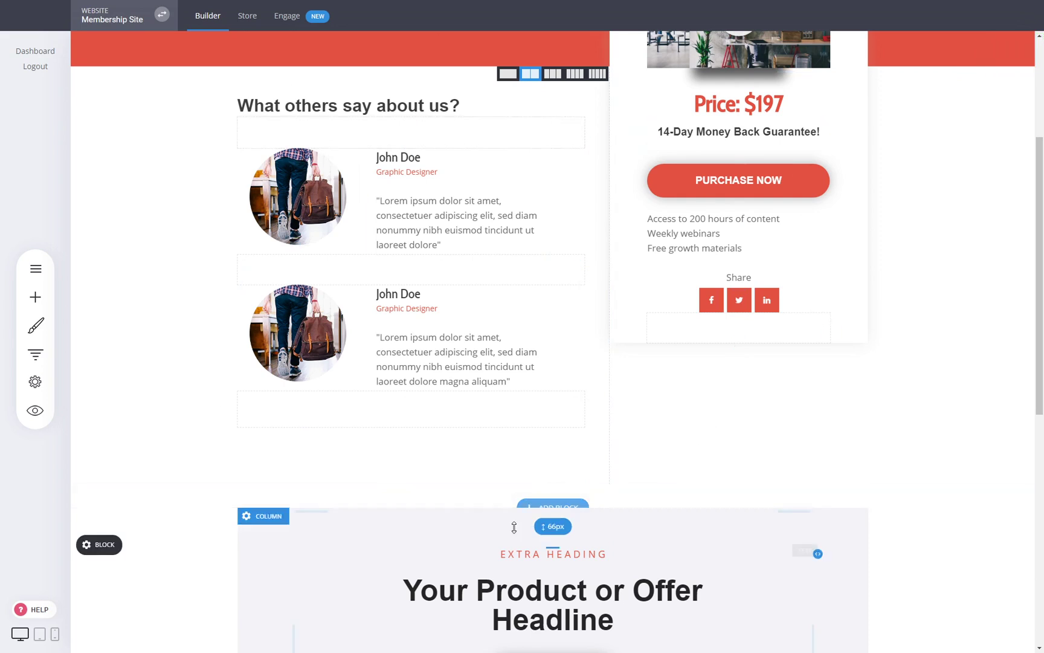
scroll(738, 348, up, 3)
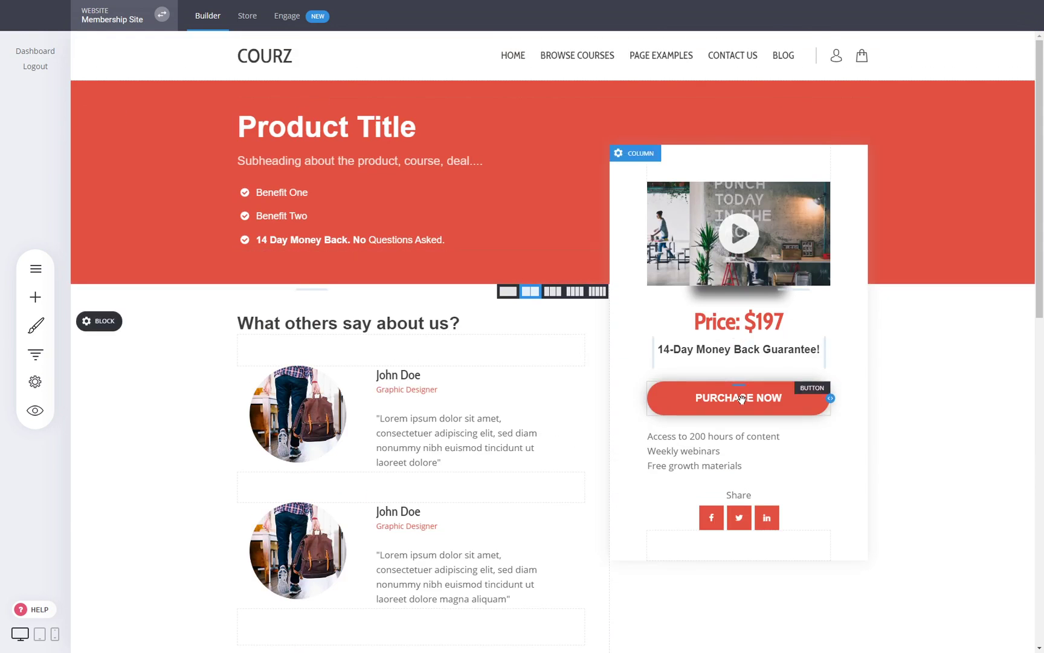
scroll(741, 398, down, 5)
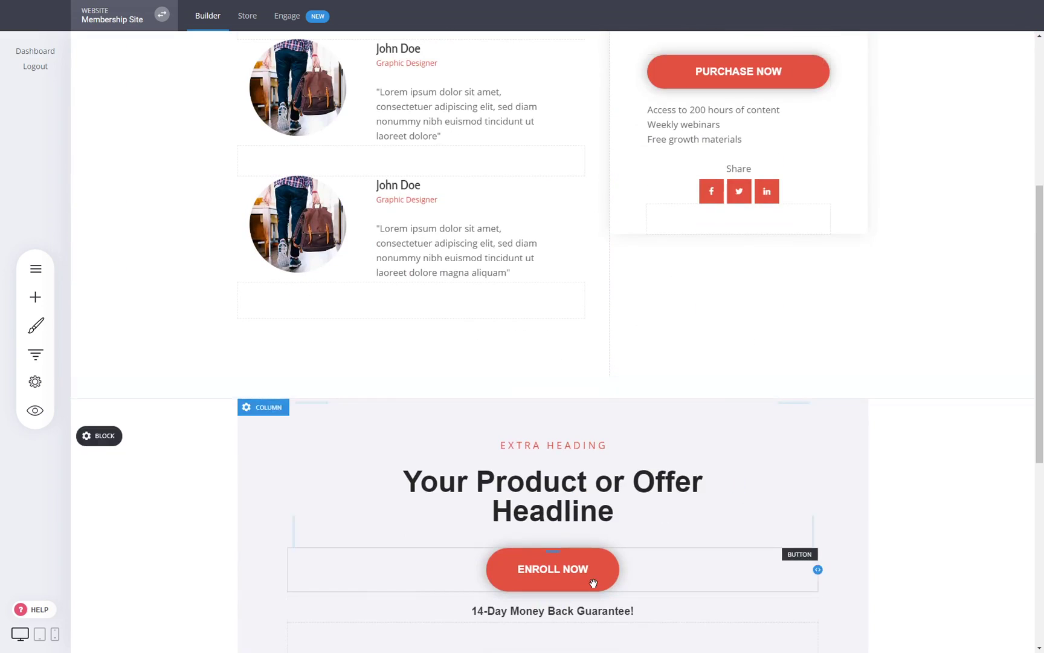
scroll(786, 454, up, 5)
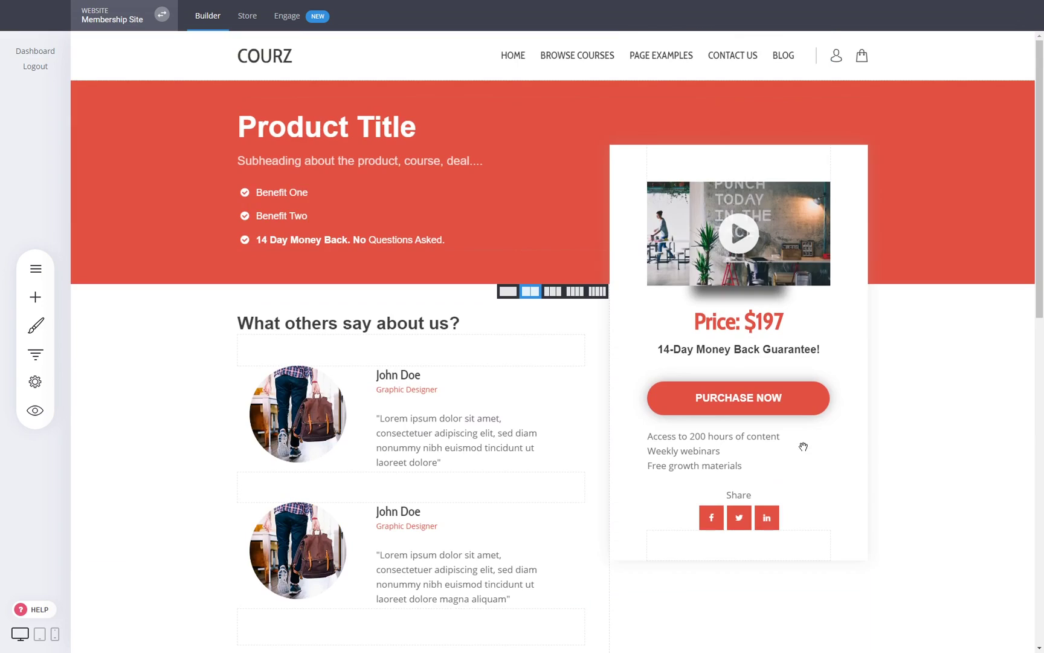
click(35, 411)
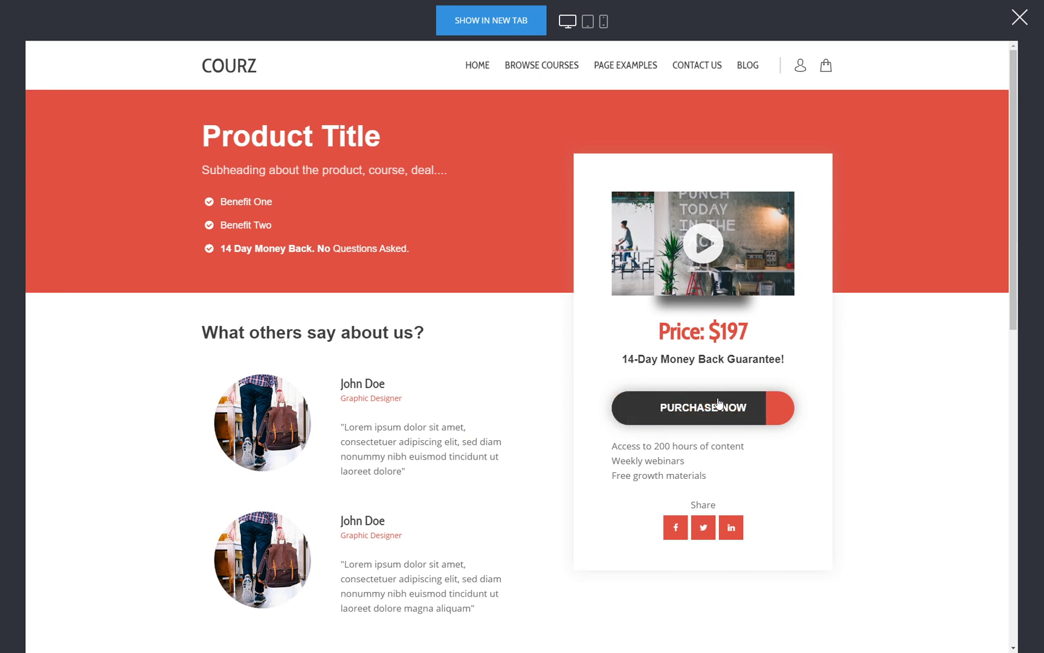
click(713, 415)
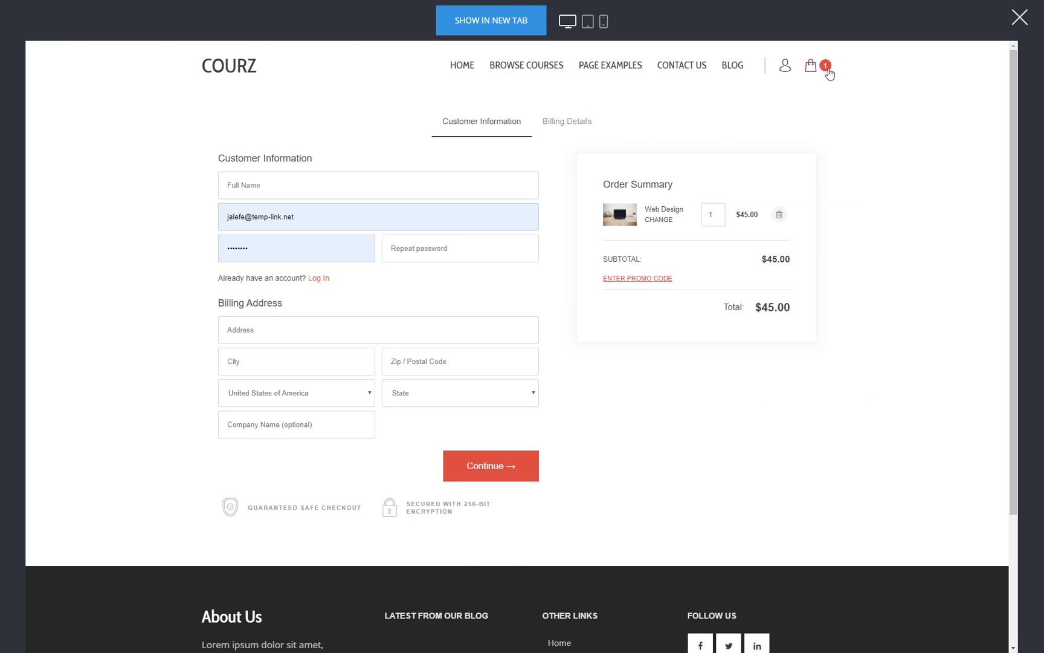
- Confirm the cart holds Web Design at $45.00, then close the preview
click(465, 66)
click(817, 67)
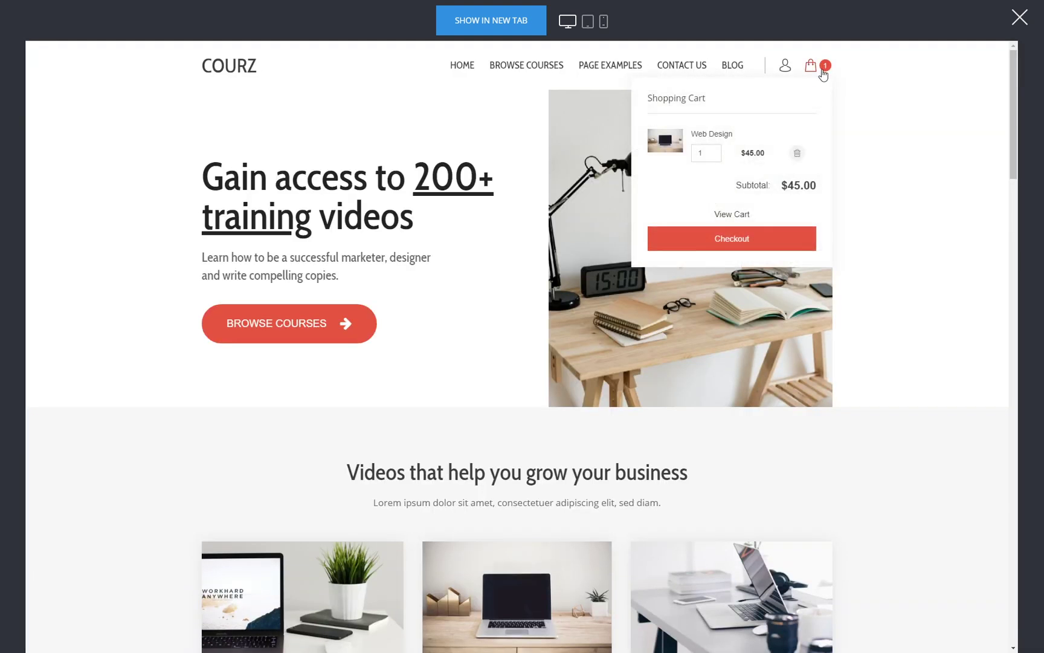
click(1019, 18)
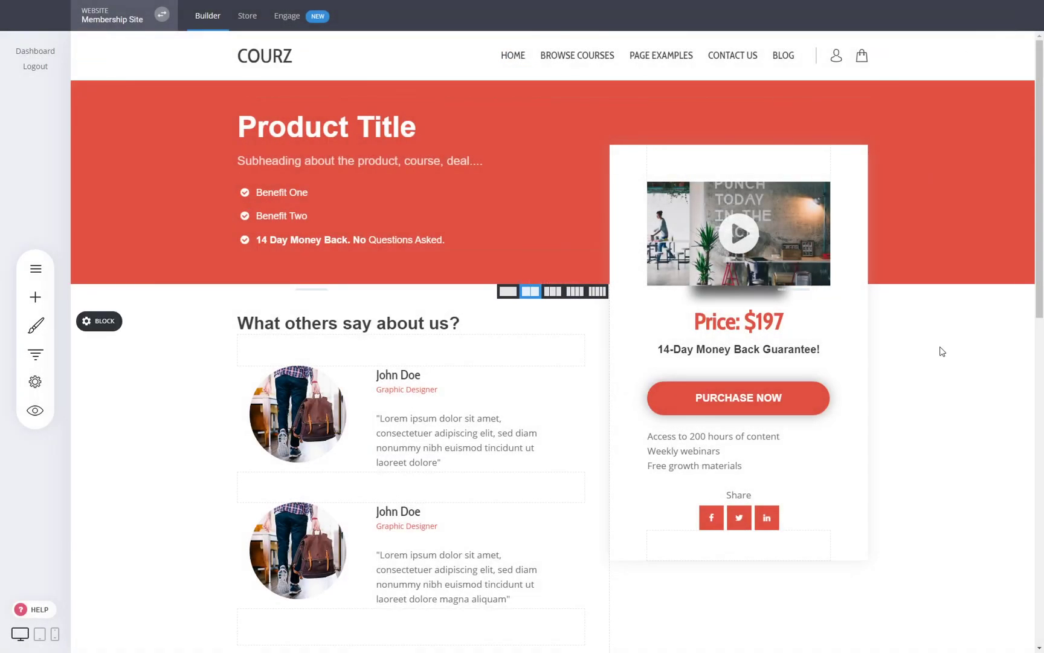
- Open the Custom Course Checkout page and preview it as visitors see it
click(48, 280)
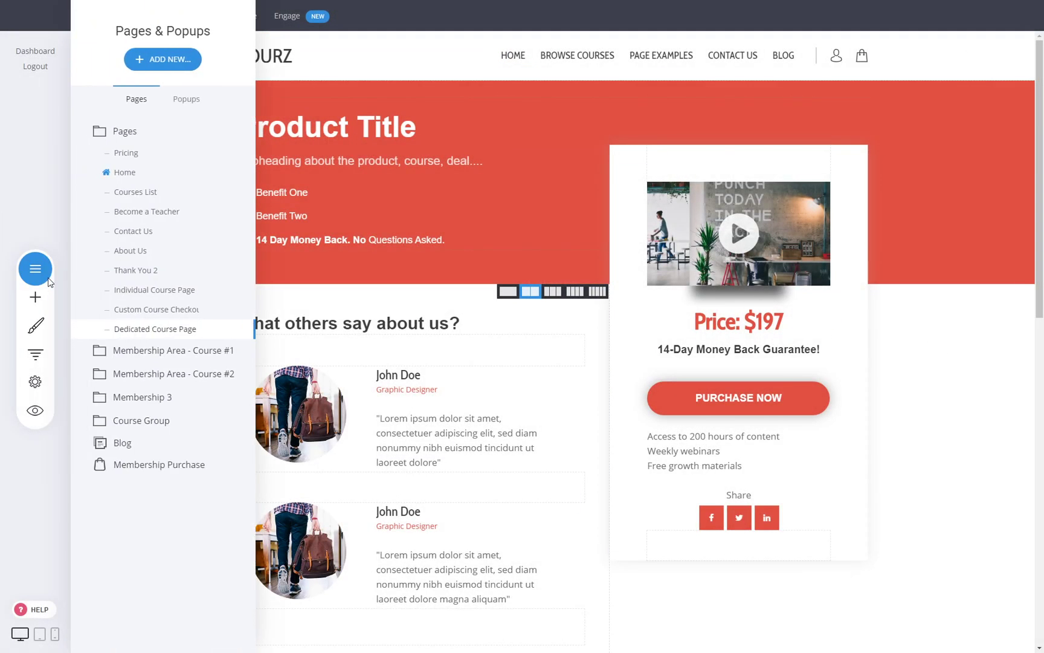
click(183, 316)
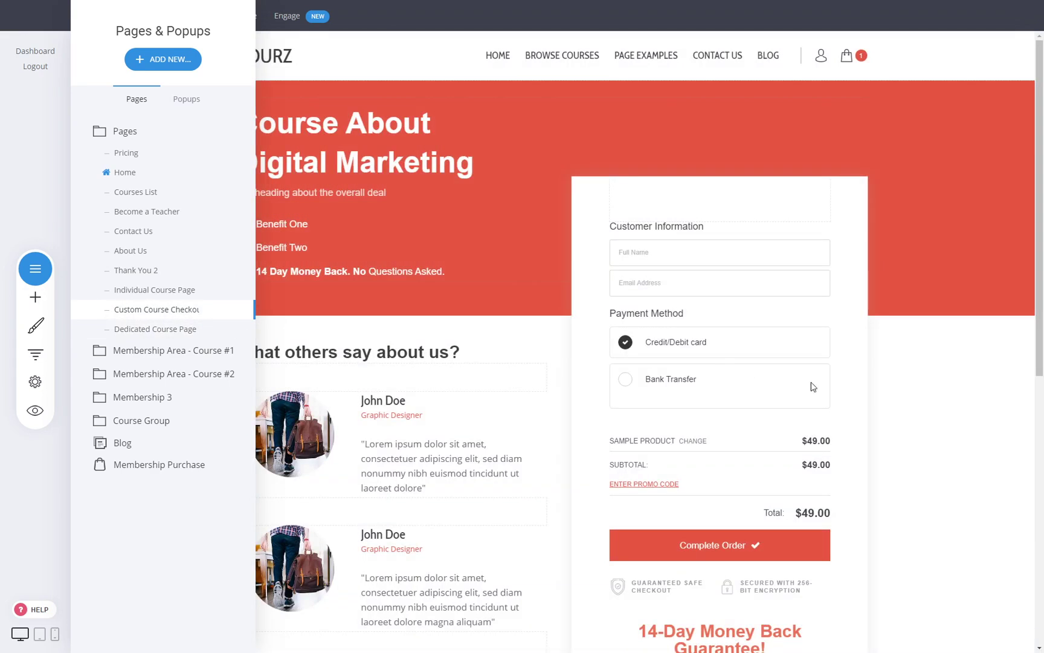
click(894, 398)
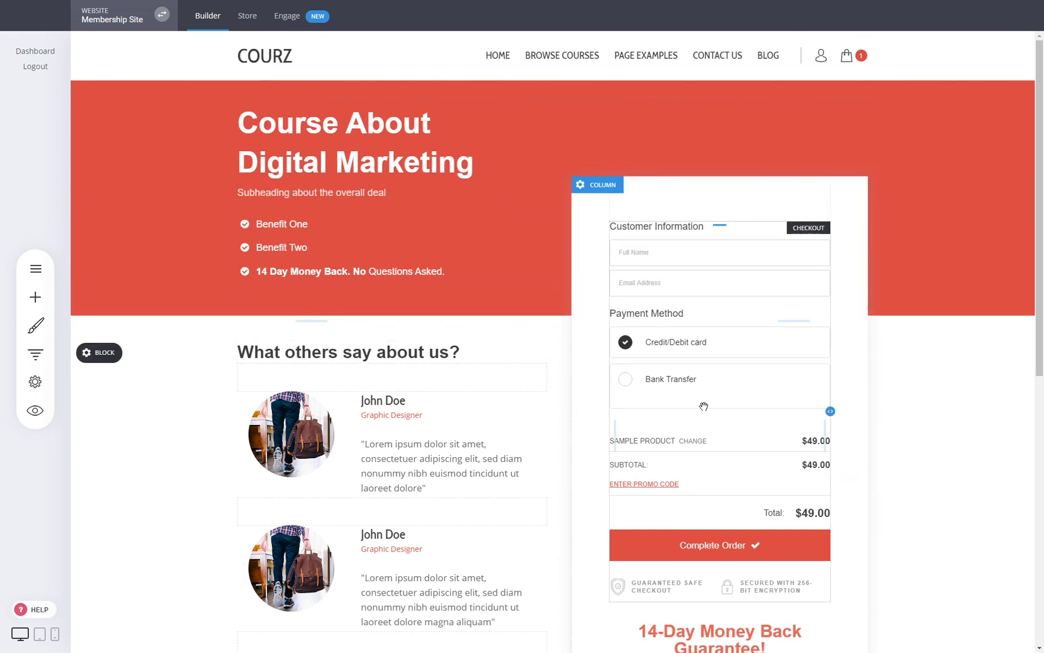
click(35, 410)
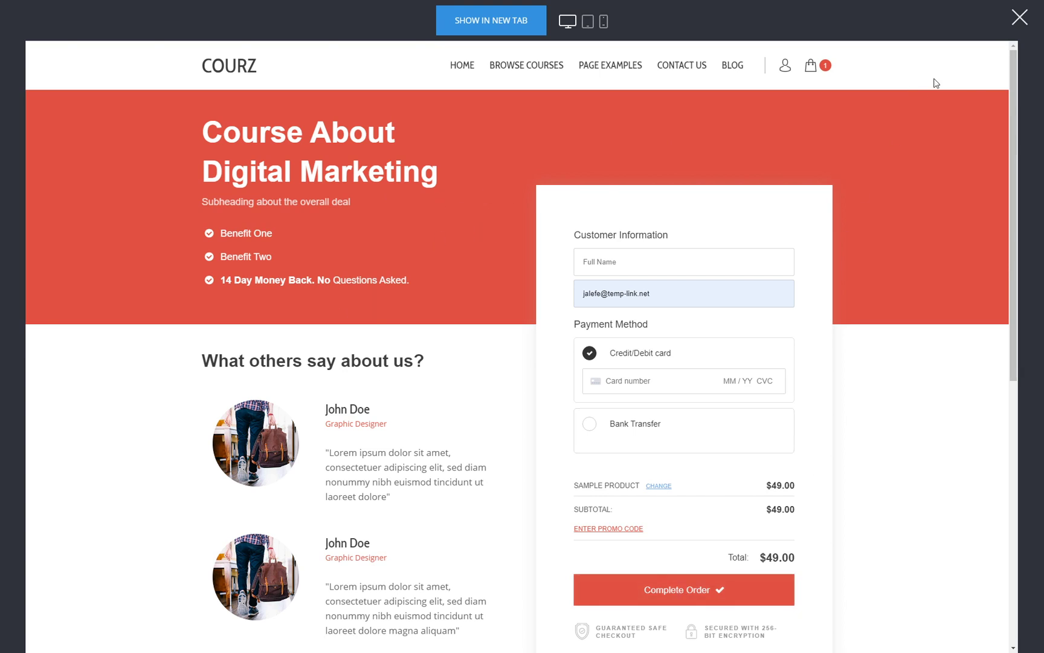
click(1019, 20)
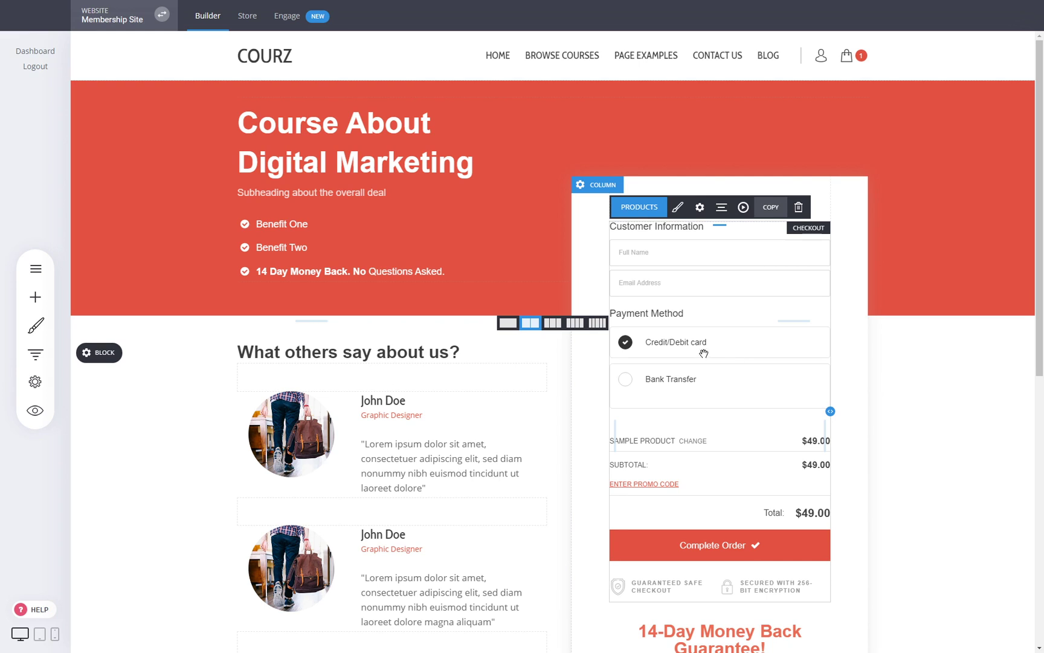
- Set Web Design as the checkout form's main product, totalling $45.00
click(652, 209)
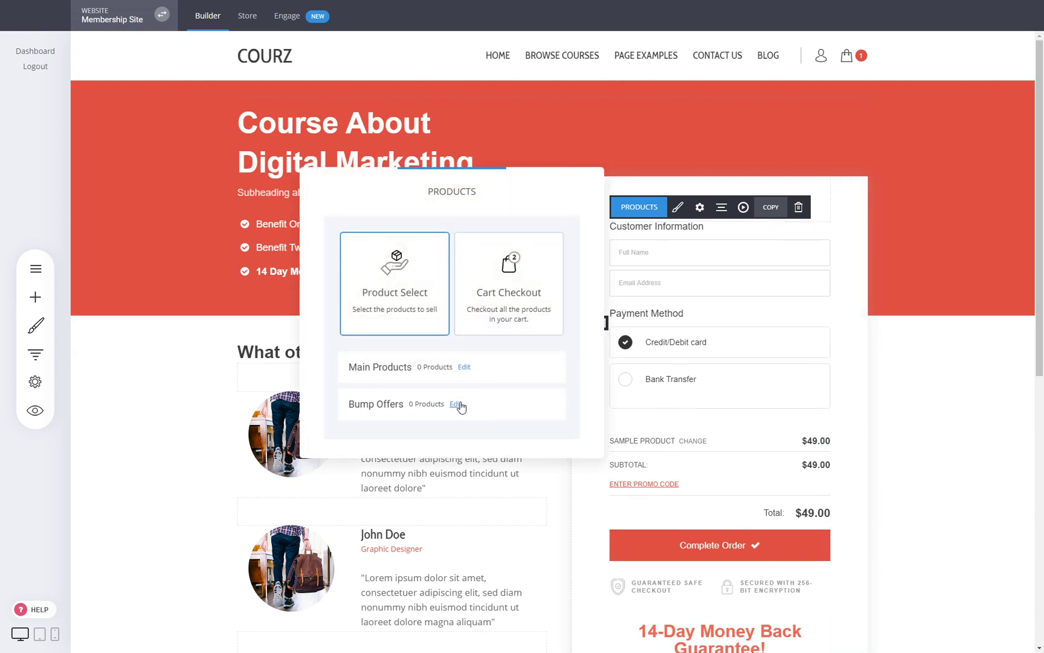
click(464, 367)
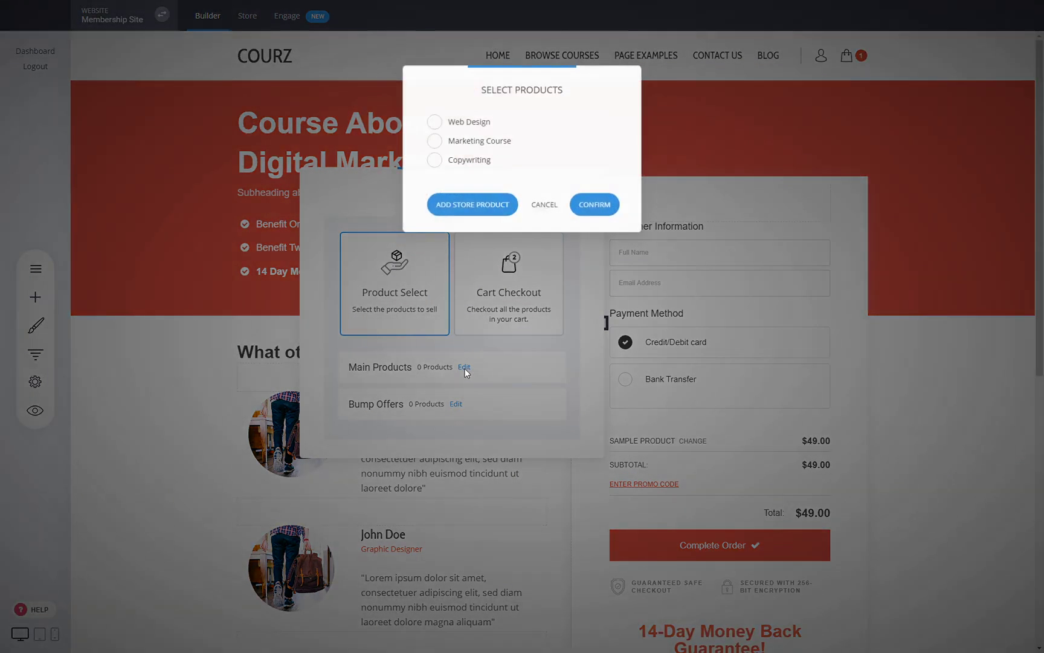
click(544, 205)
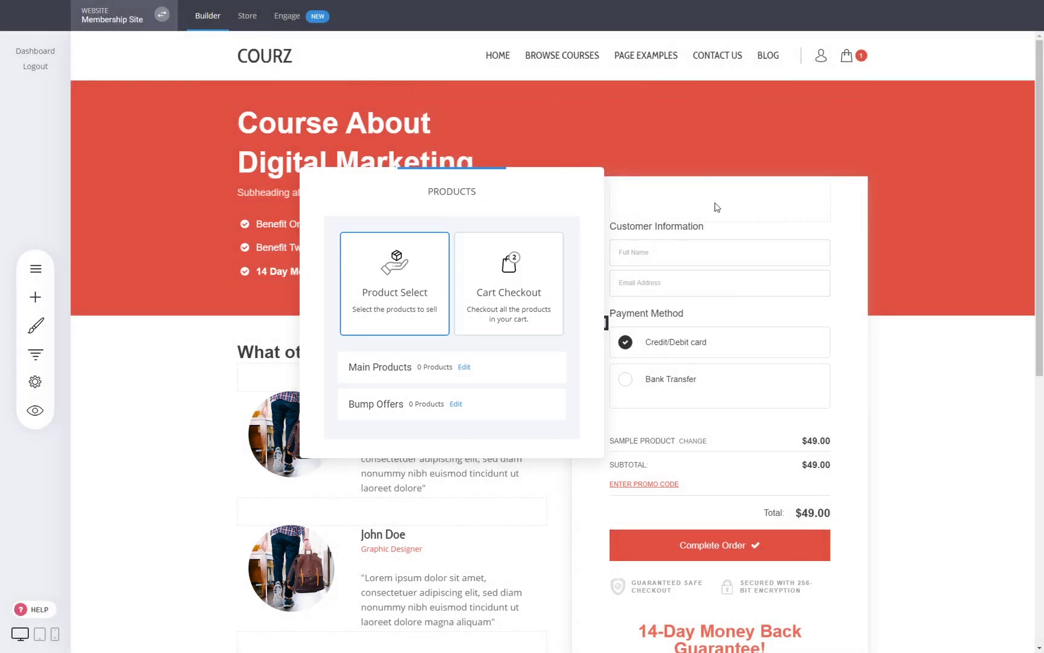
click(464, 367)
click(477, 128)
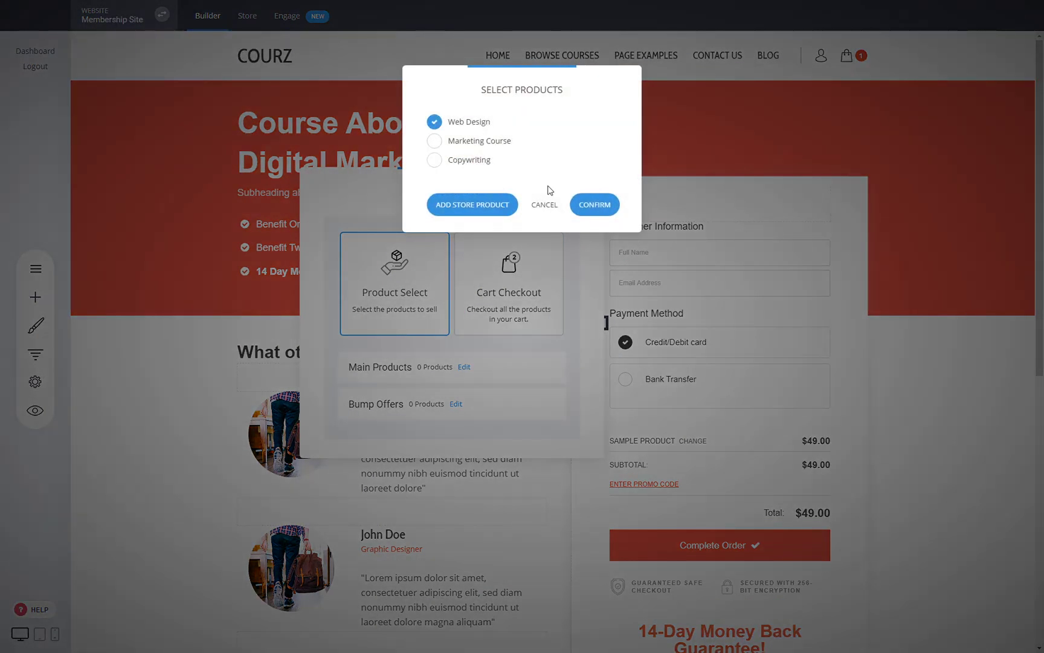
click(591, 206)
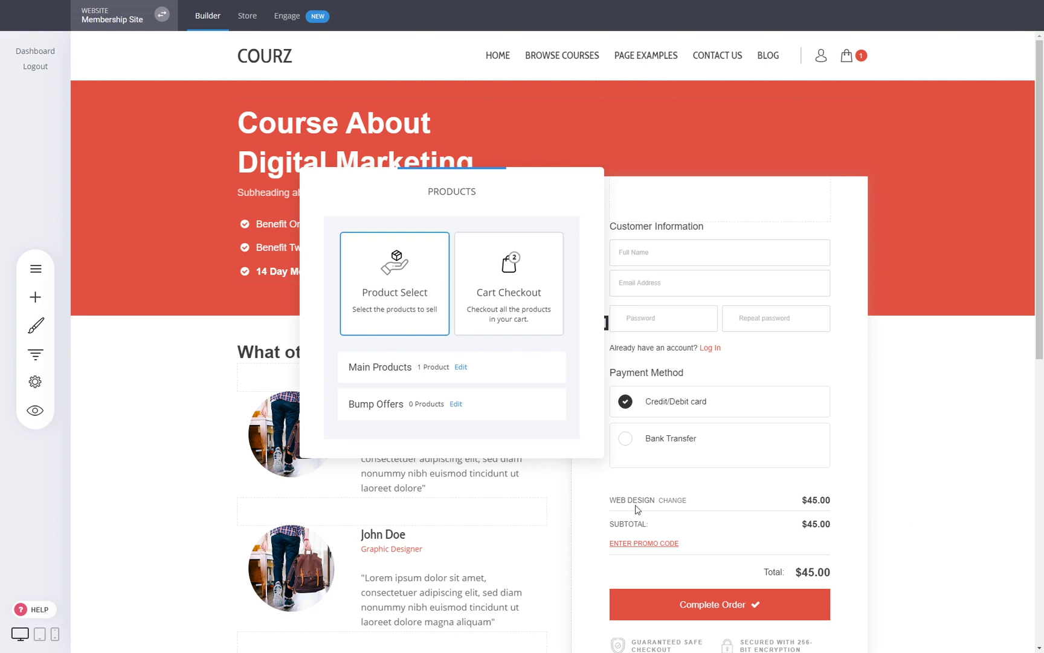
click(457, 405)
- Add a Copywriting bump offer headed 'Yes, I want to write compelling texts'
click(523, 183)
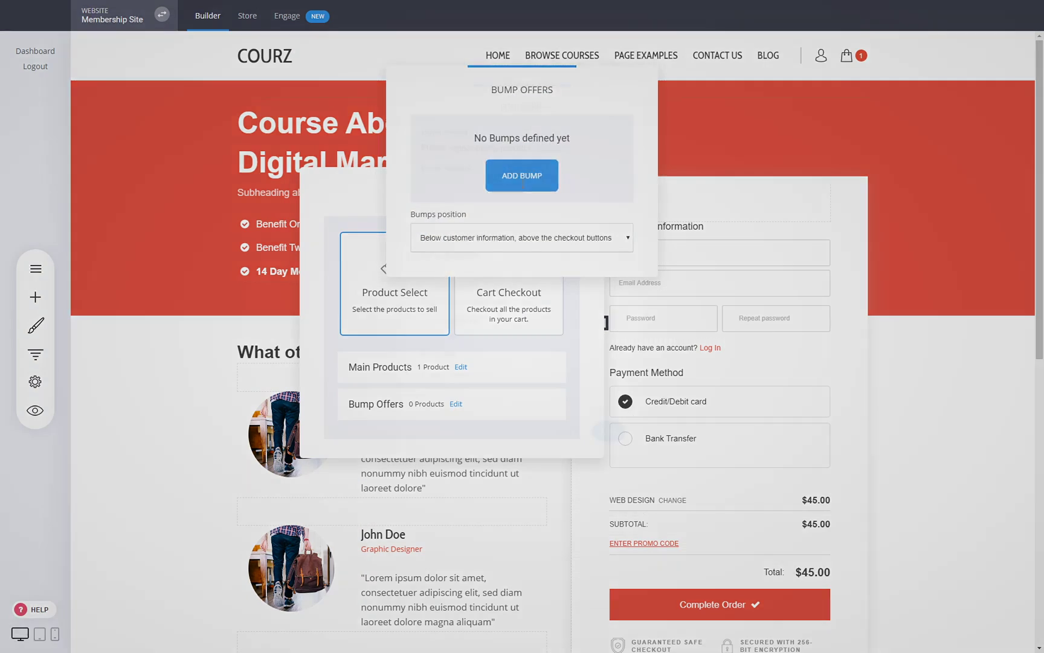
click(540, 135)
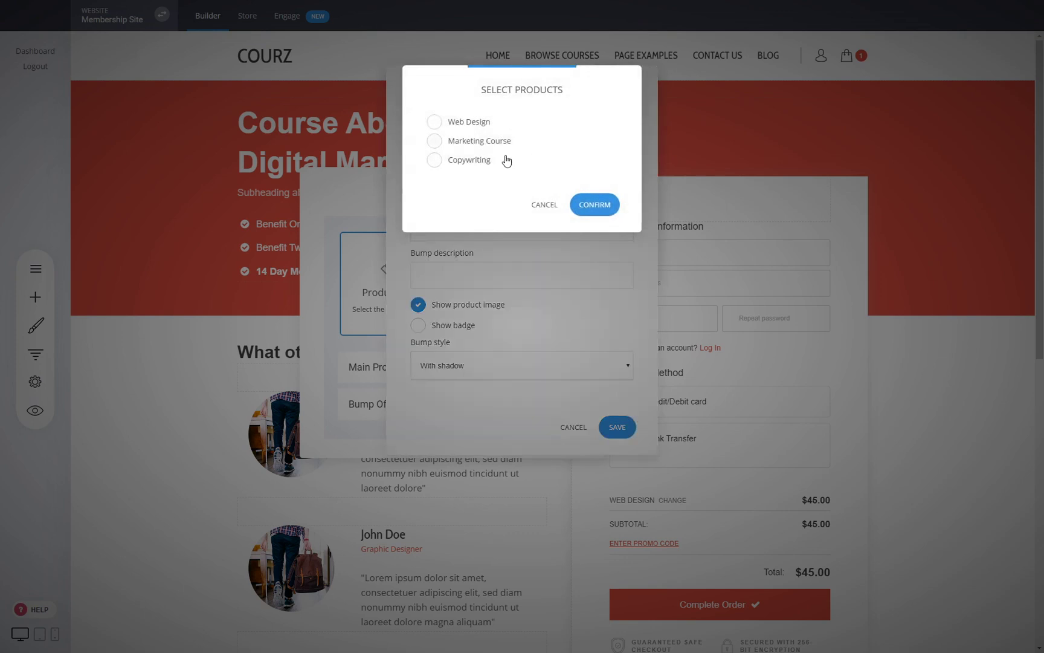
click(459, 161)
click(602, 206)
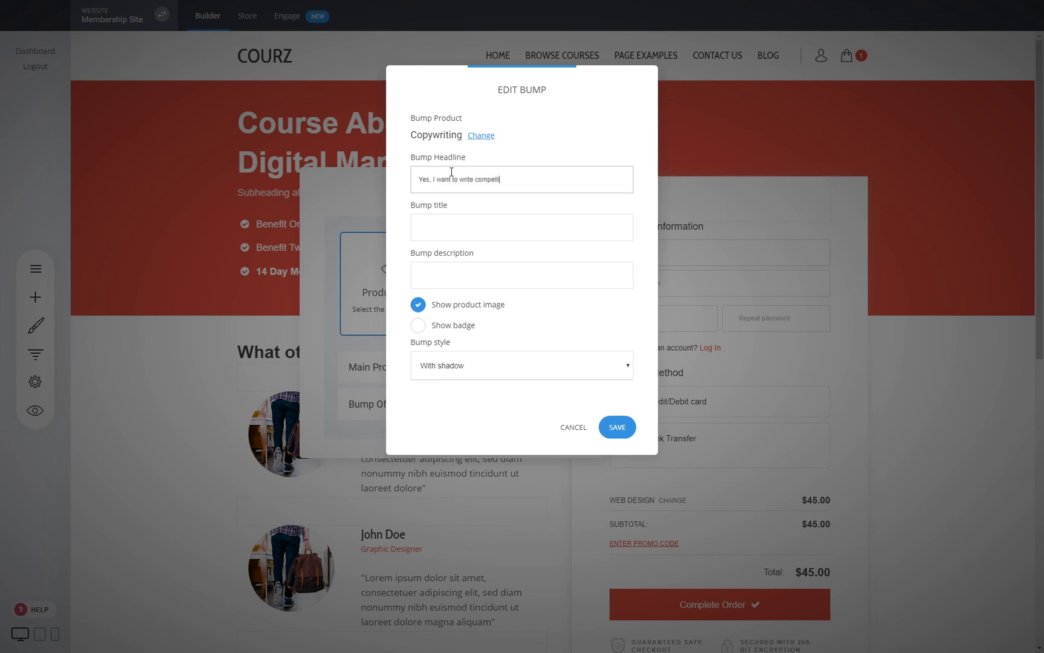
click(444, 223)
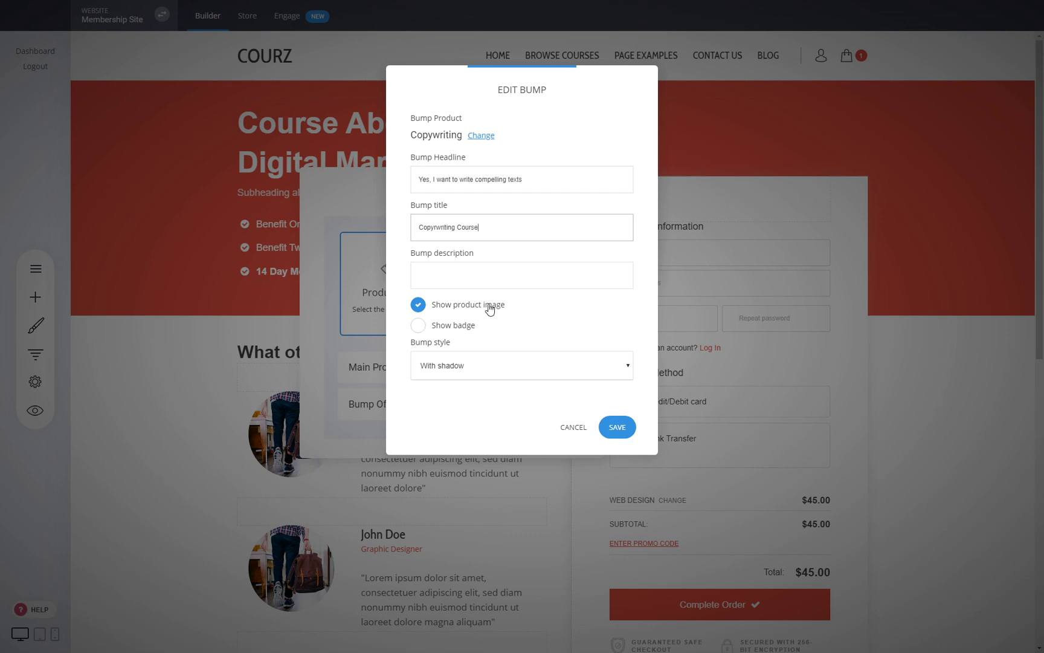
click(627, 432)
- Close the bump and product settings and save the checkout page
click(584, 350)
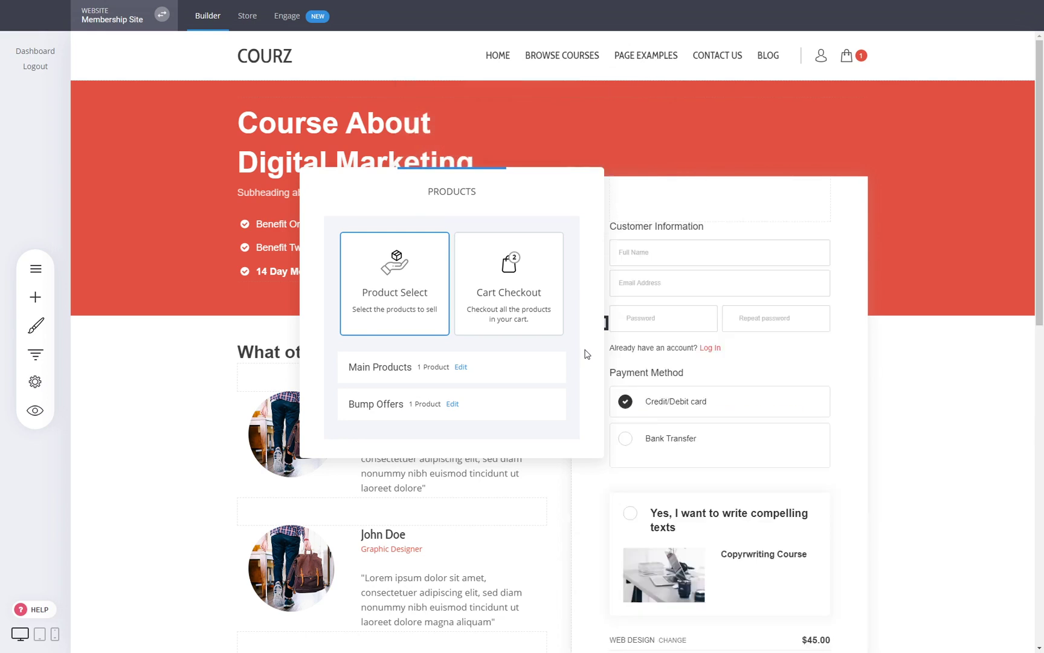
click(867, 417)
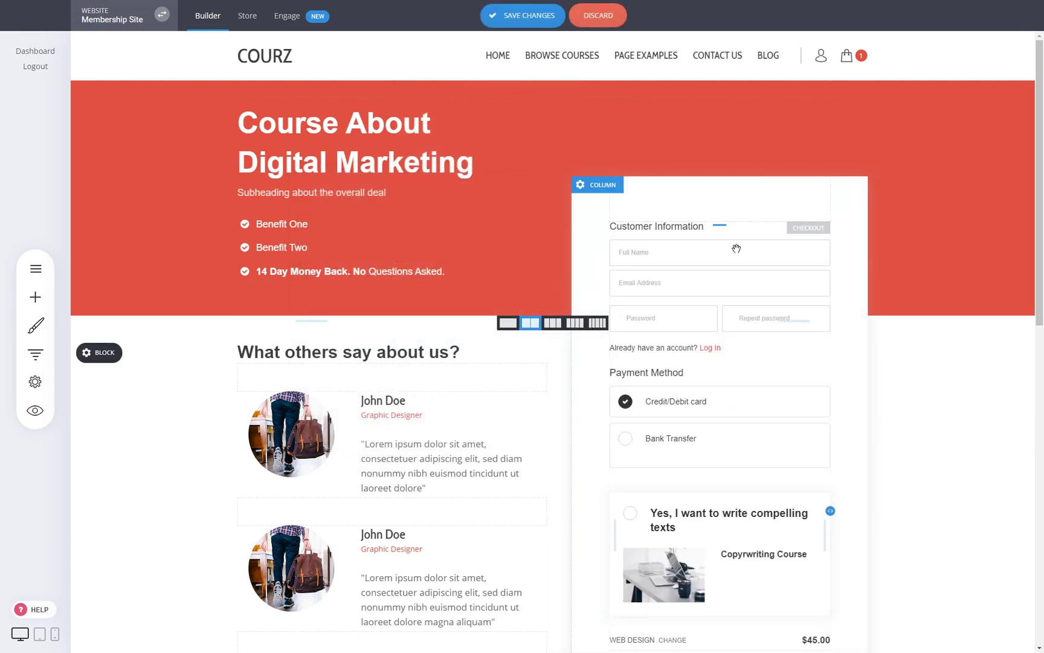
scroll(771, 296, down, 2)
scroll(771, 297, down, 1)
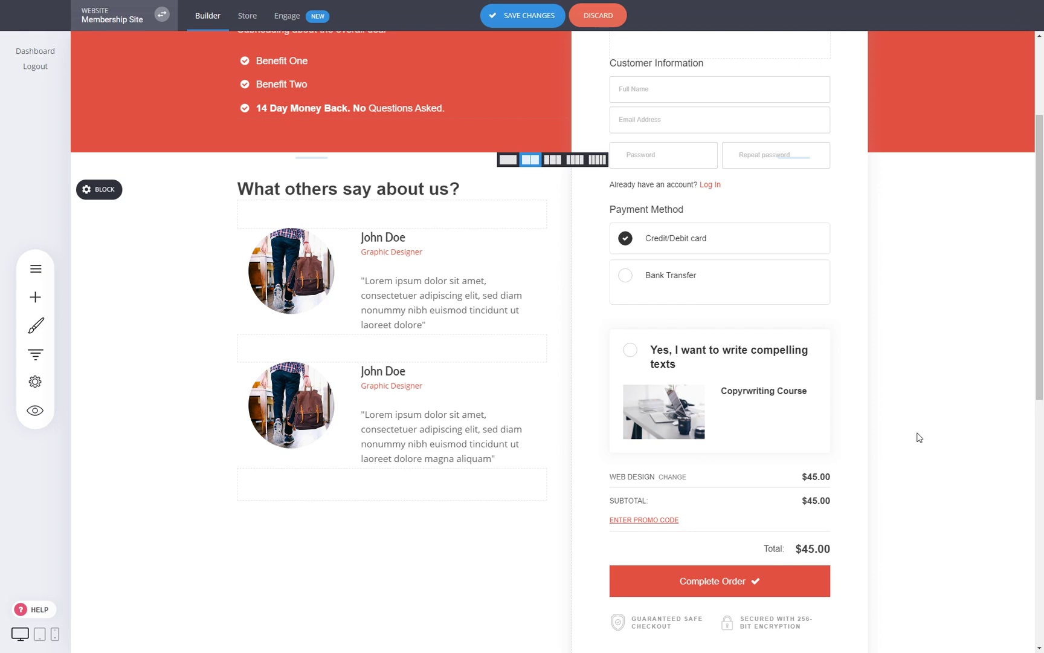
key(ctrl+s)
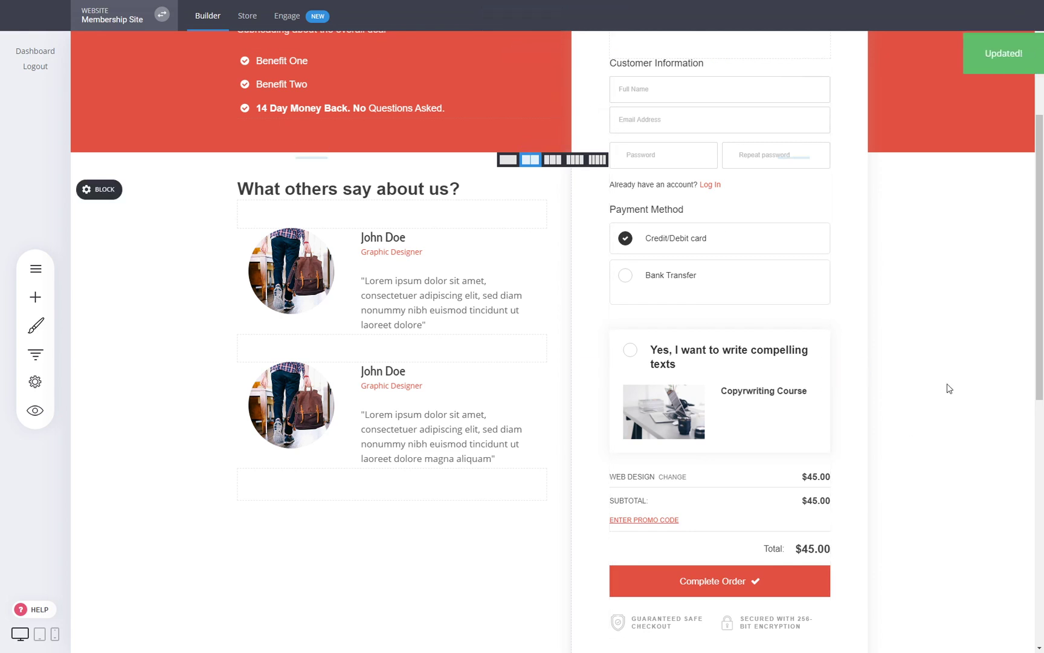
scroll(943, 387, up, 3)
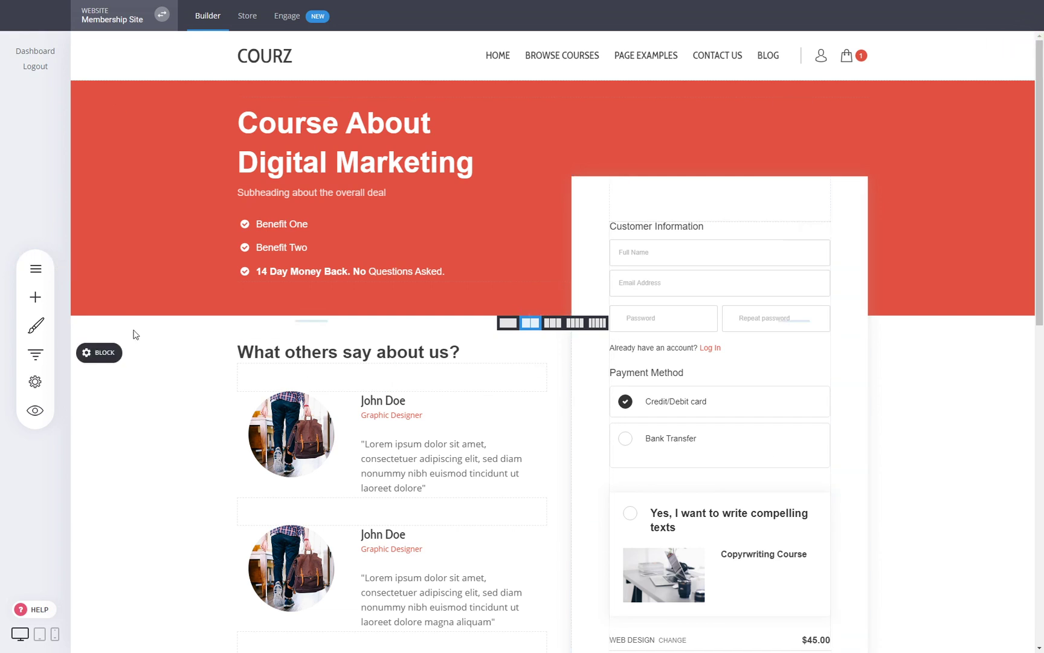
- Bring up the checkout form's settings and its thank-you page link option
click(31, 271)
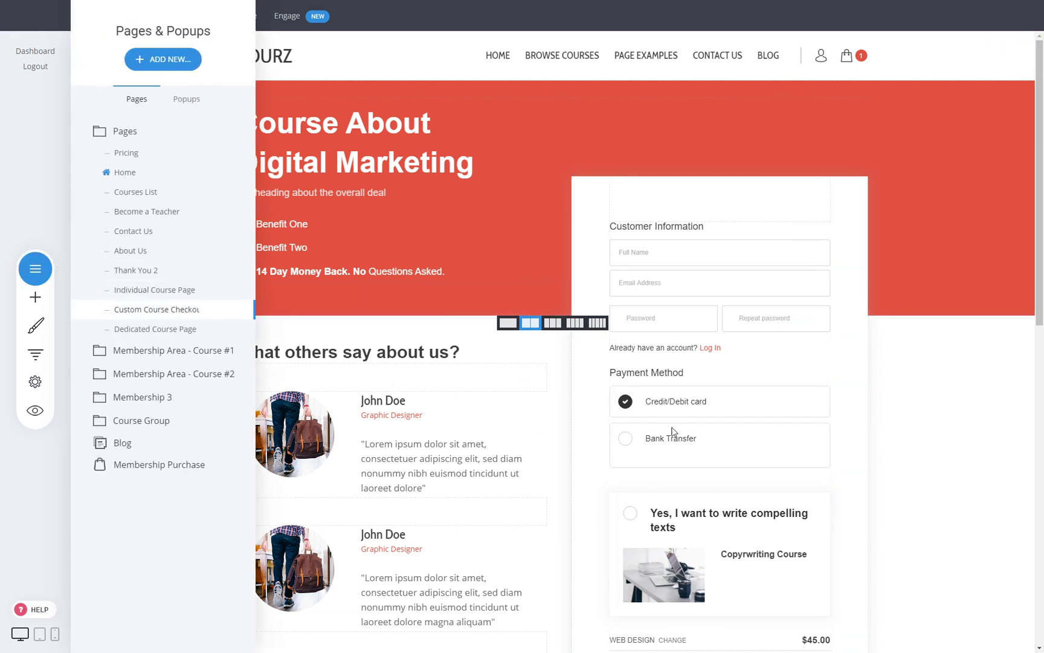
click(684, 424)
click(685, 306)
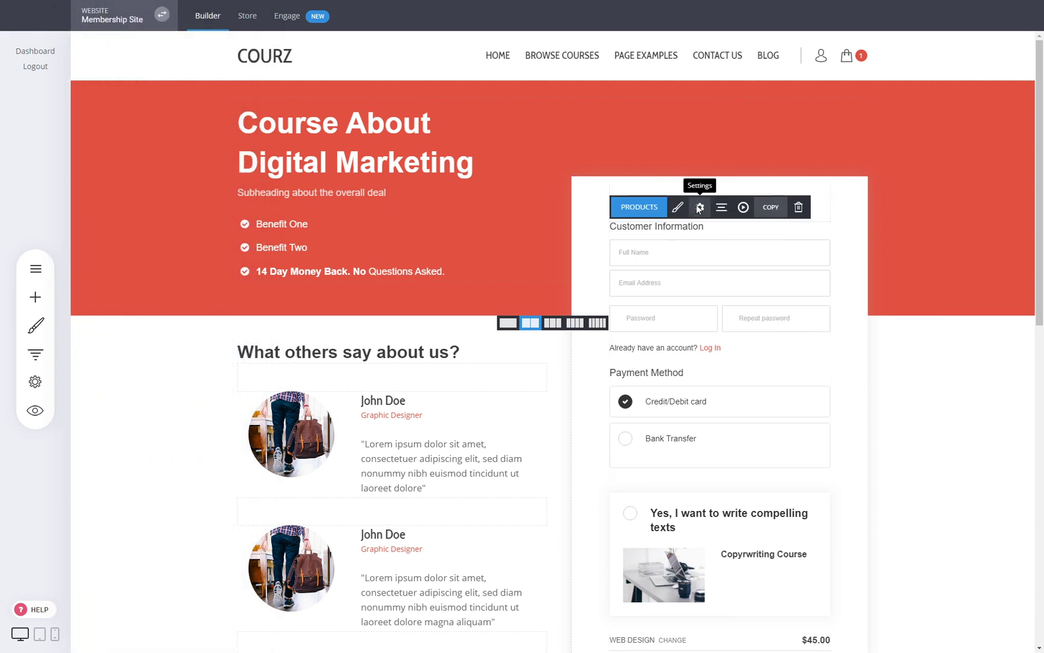
click(699, 208)
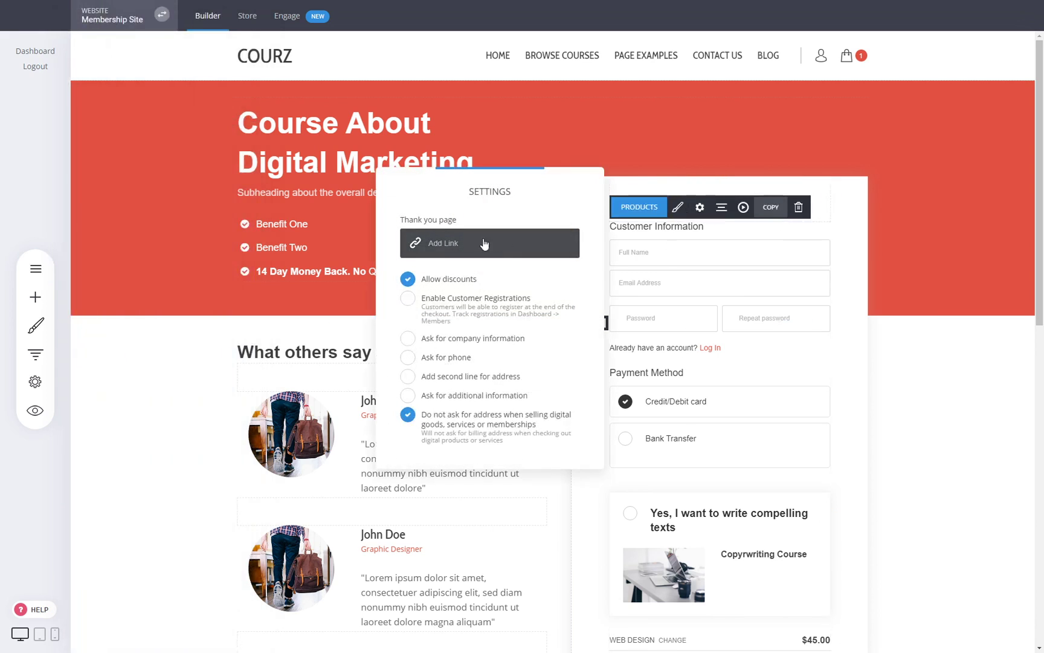
click(434, 243)
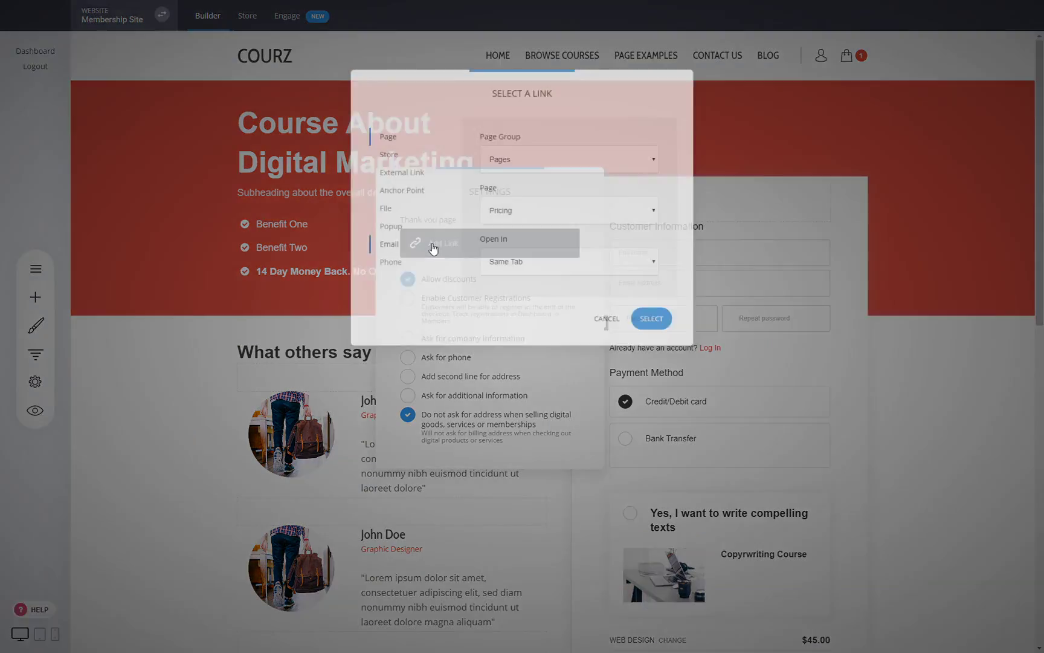
click(617, 325)
click(680, 374)
- Set the checkout's thank-you page to Thank You 2 from the main Pages group and save
mouse_move(692, 268)
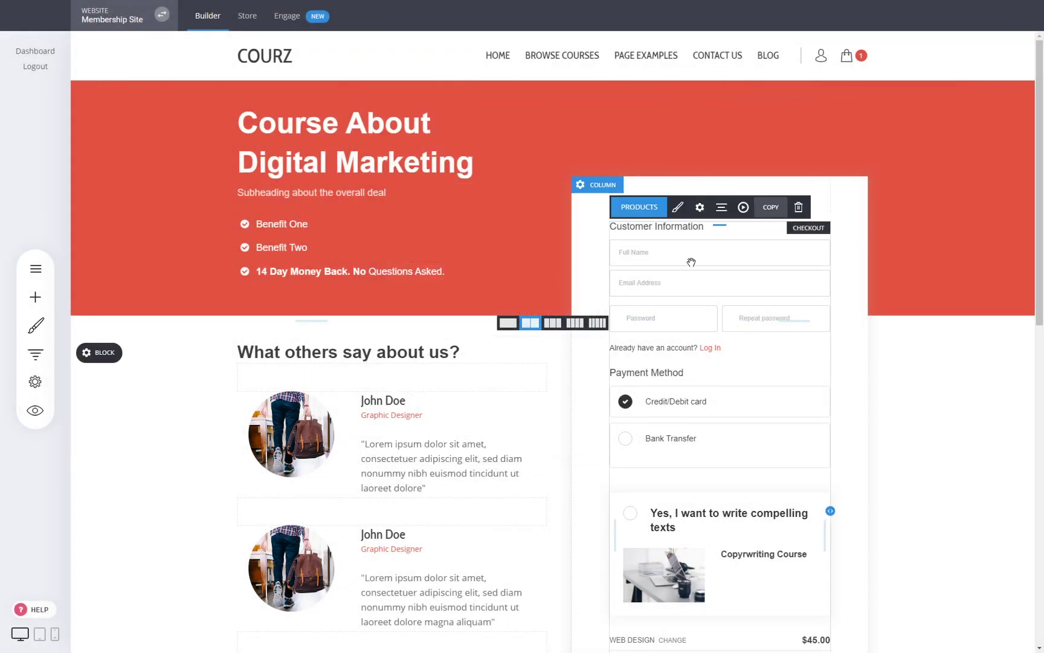
click(700, 208)
click(520, 242)
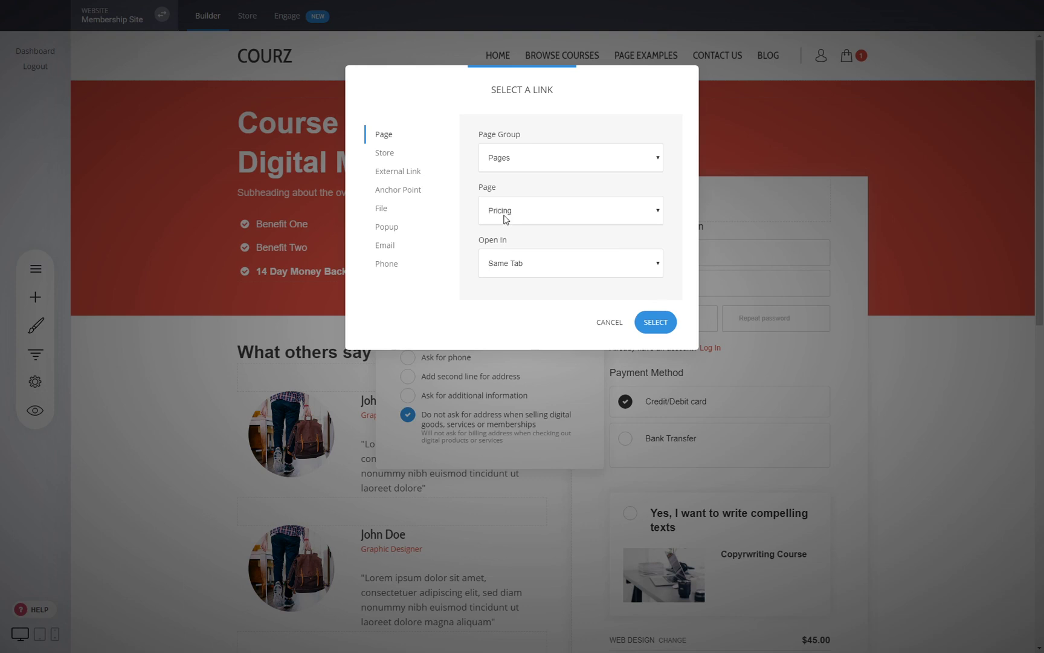
click(516, 187)
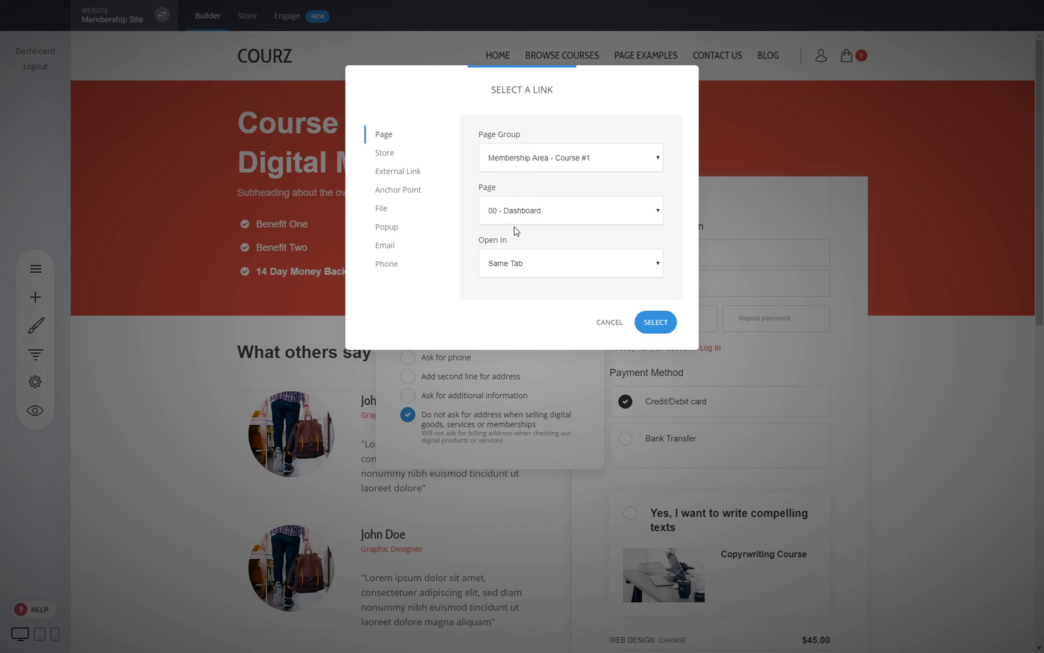
click(520, 191)
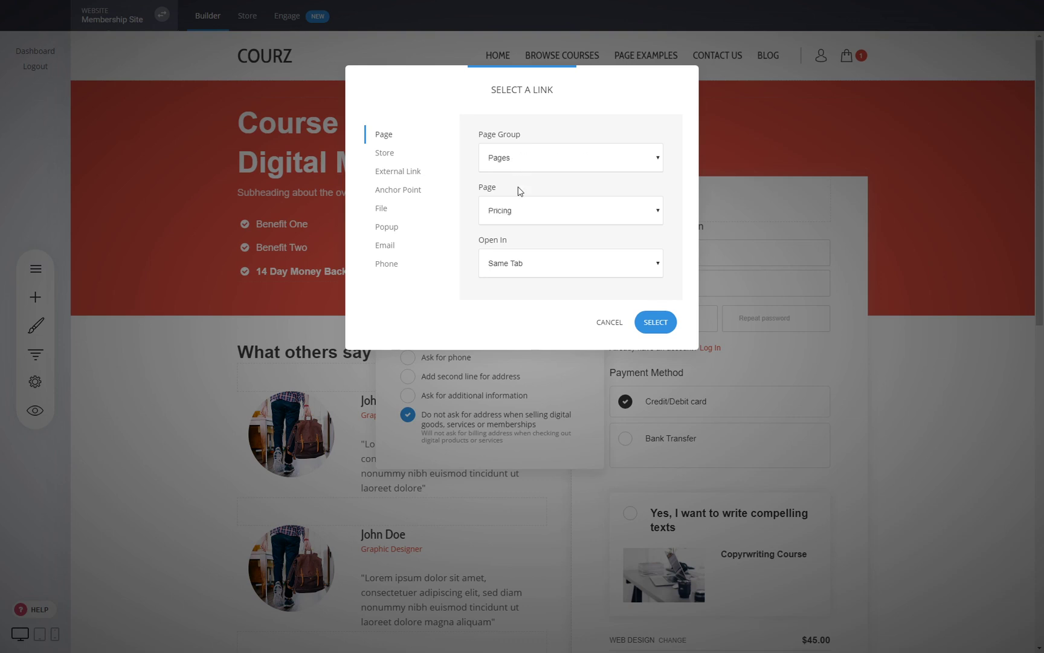
click(517, 289)
click(656, 322)
key(ctrl+s)
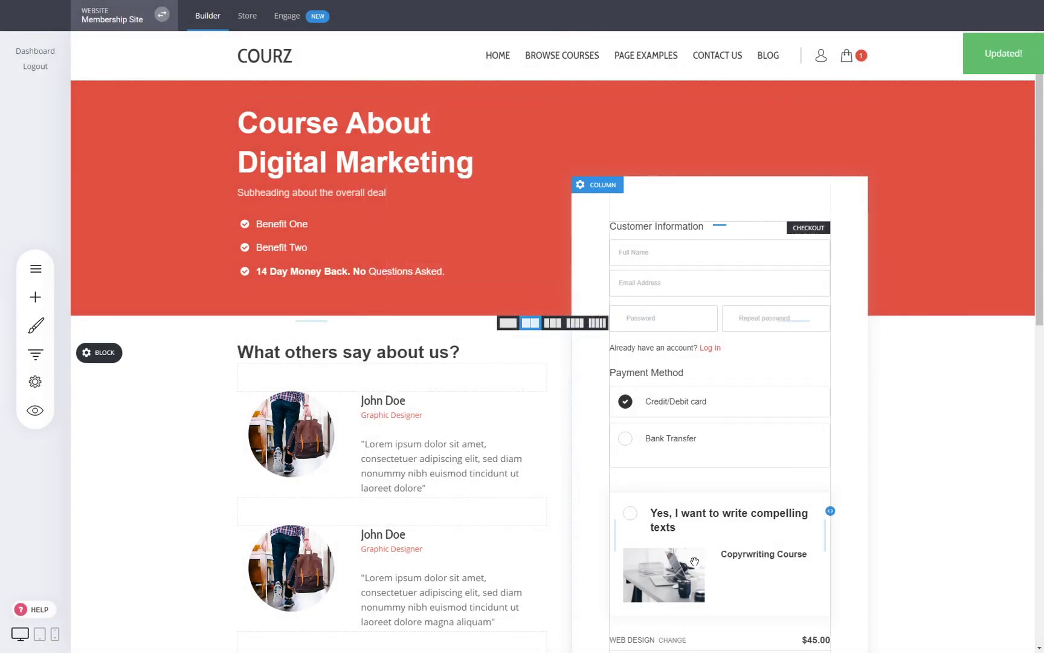
click(33, 270)
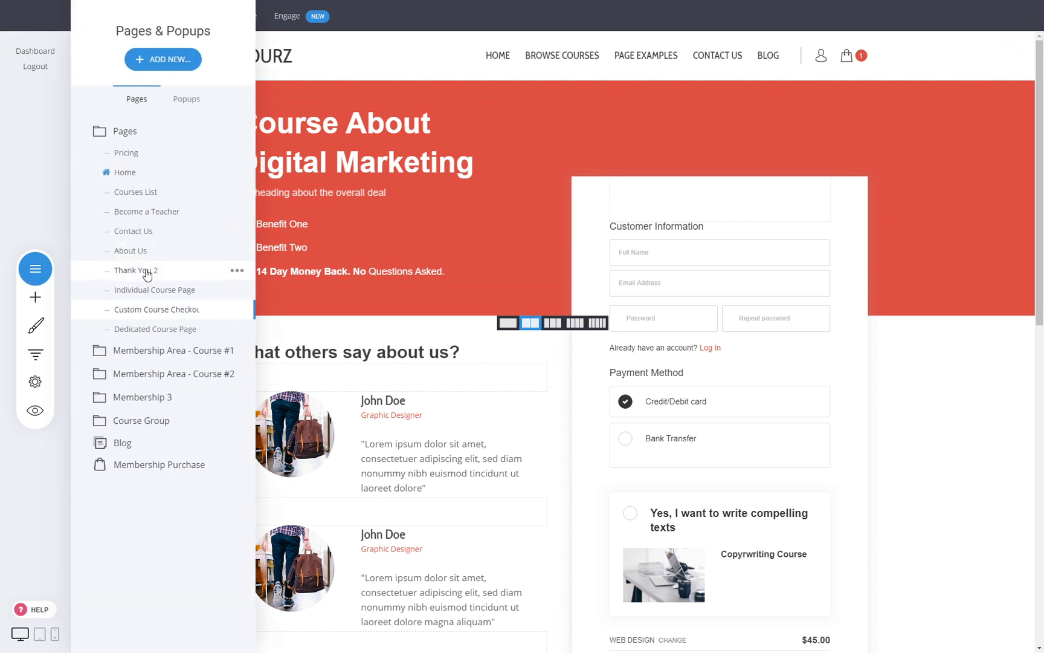
- Browse the thank-you page templates, closing them without adding a page
click(156, 58)
click(329, 151)
click(120, 196)
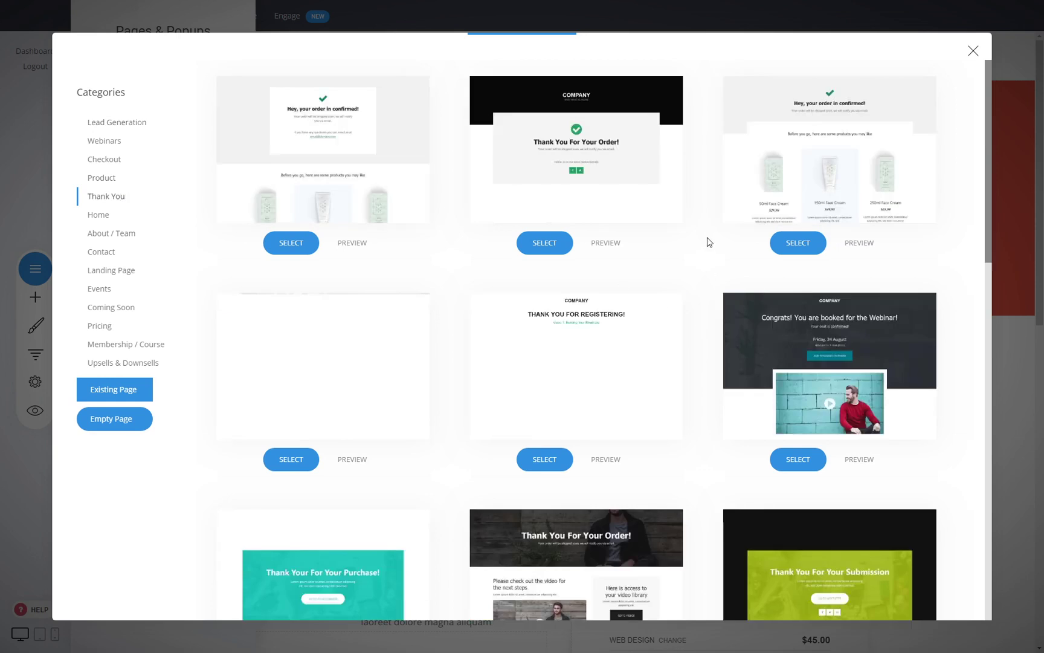
scroll(708, 242, down, 5)
scroll(707, 273, down, 4)
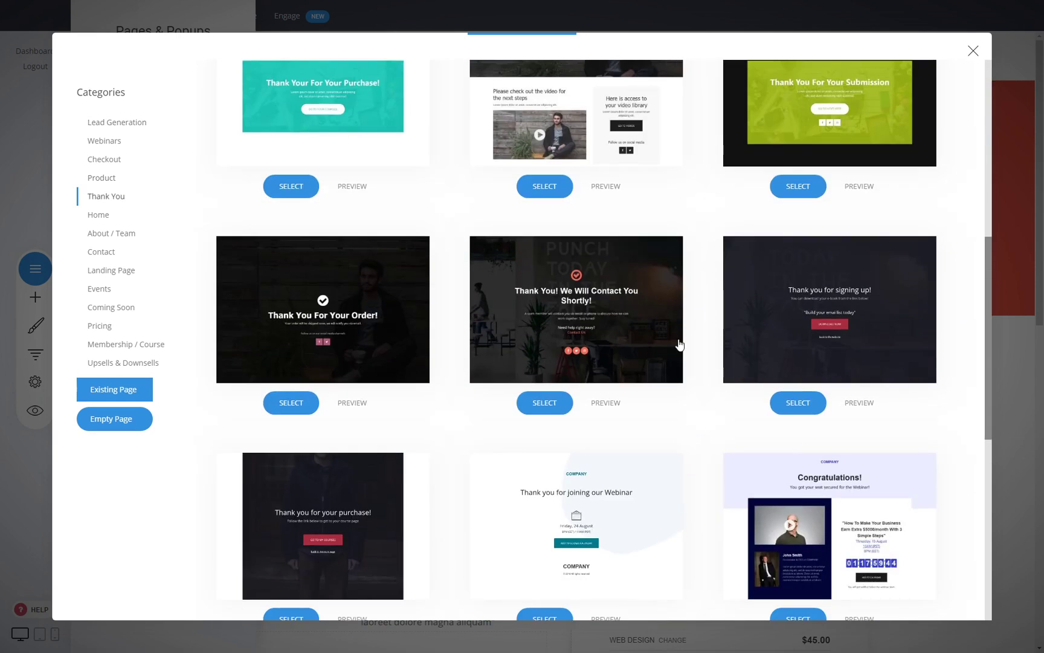
scroll(631, 408, up, 5)
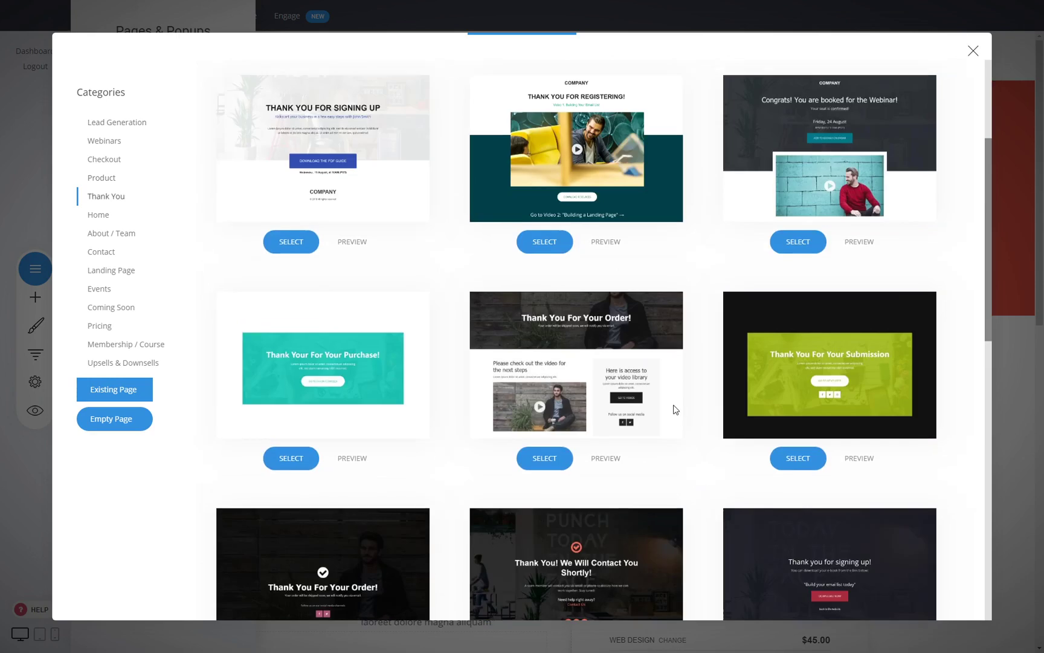
click(973, 51)
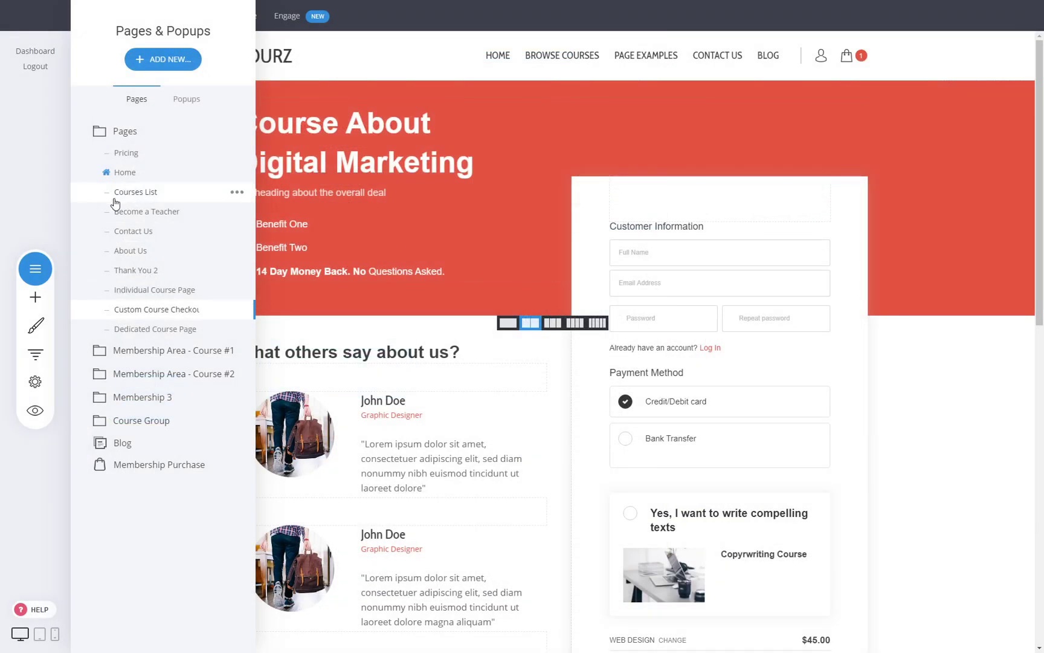
- Link Thank You 2's GO TO YOUR COURSES button to 00 - Dashboard and save
click(144, 270)
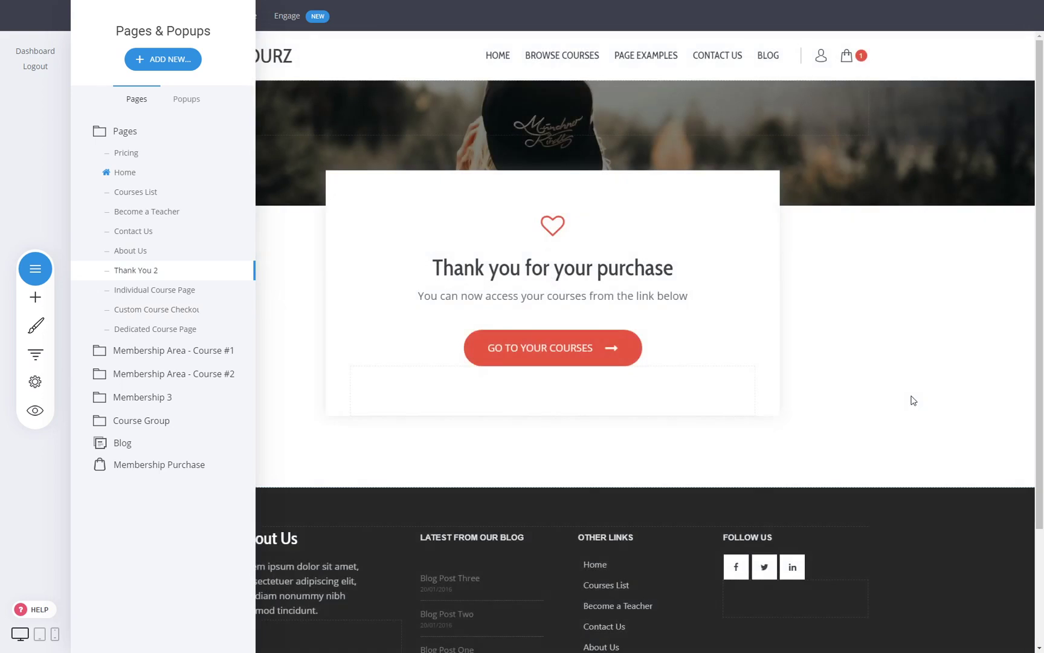
click(613, 354)
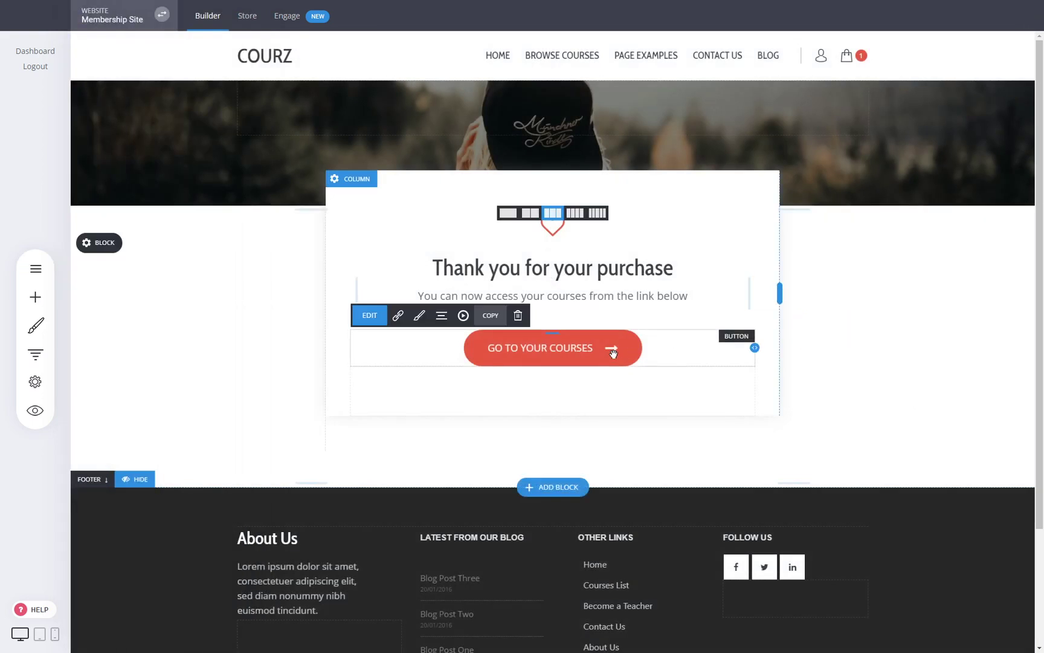
click(398, 325)
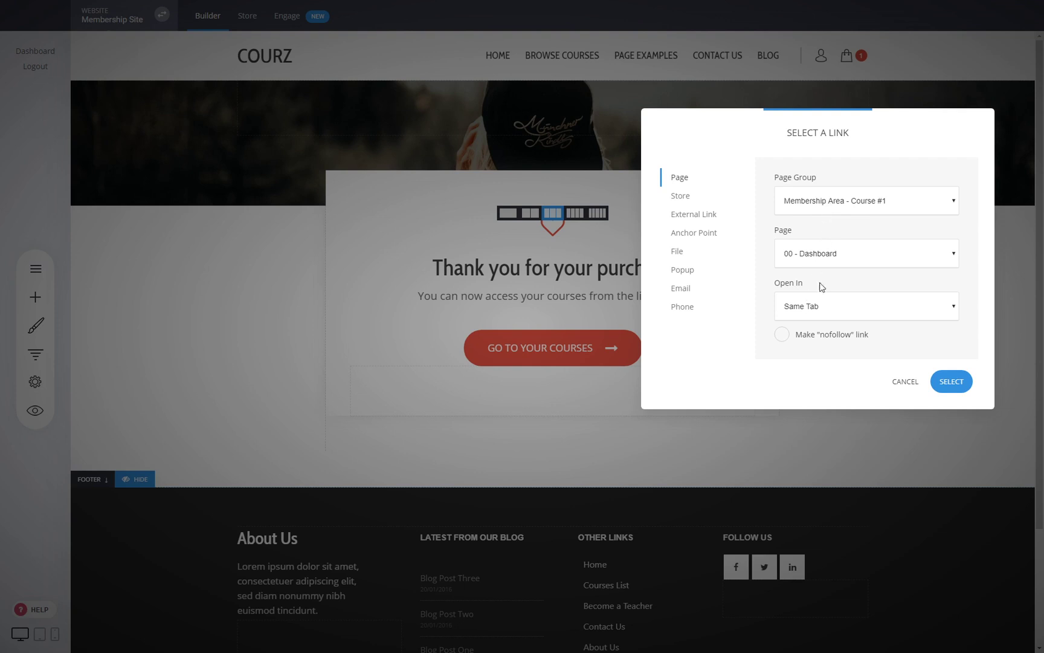
click(950, 389)
click(542, 17)
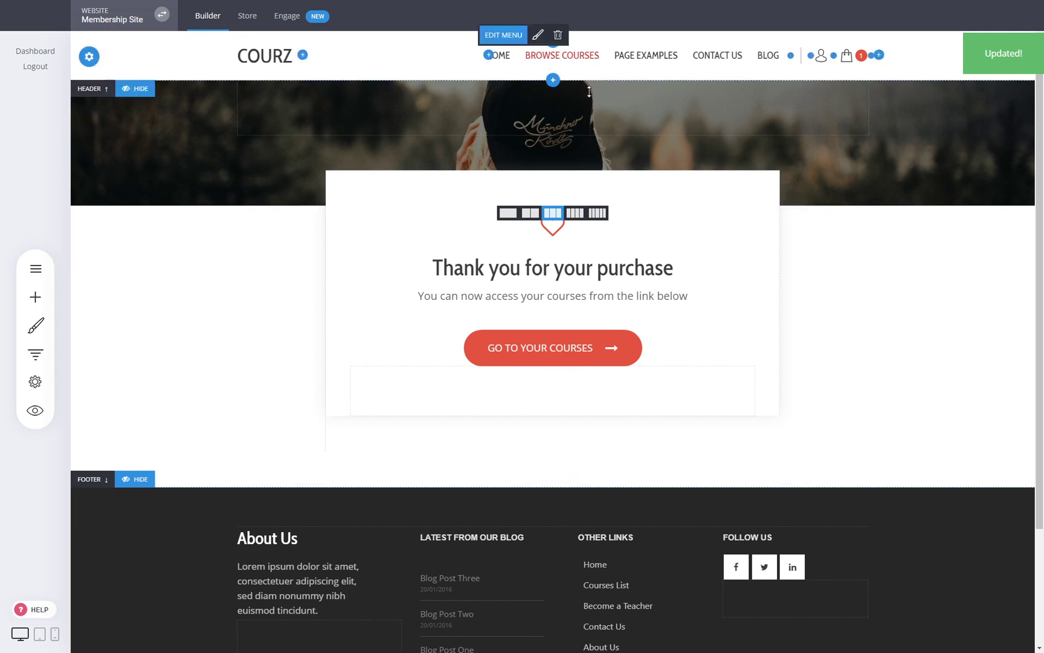
click(505, 59)
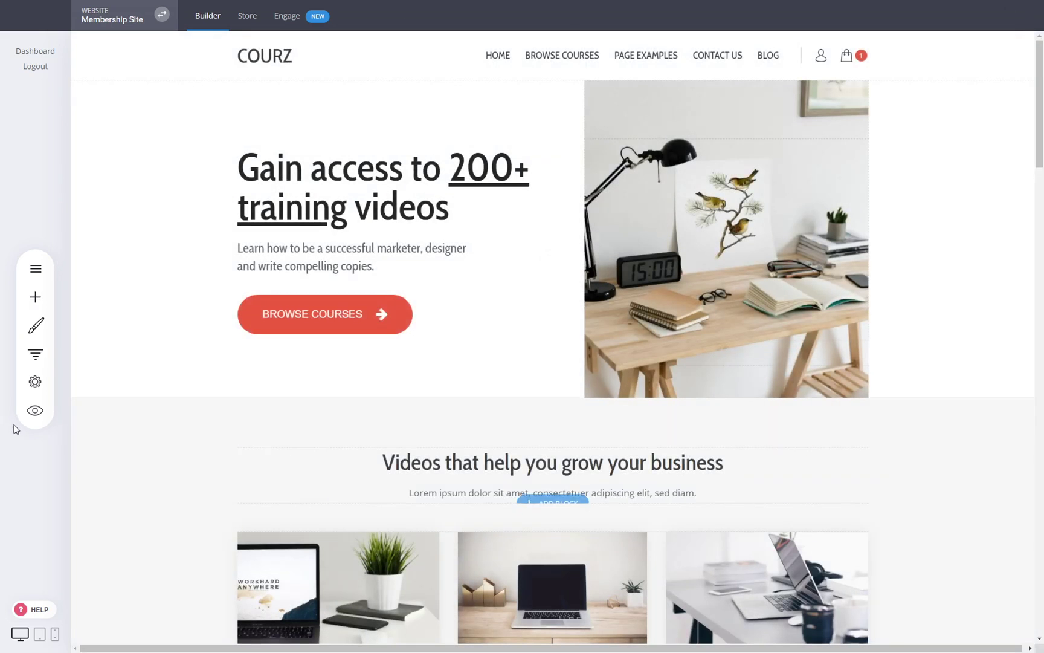
- Preview the site and start checkout for the Web Design course
scroll(361, 401, down, 5)
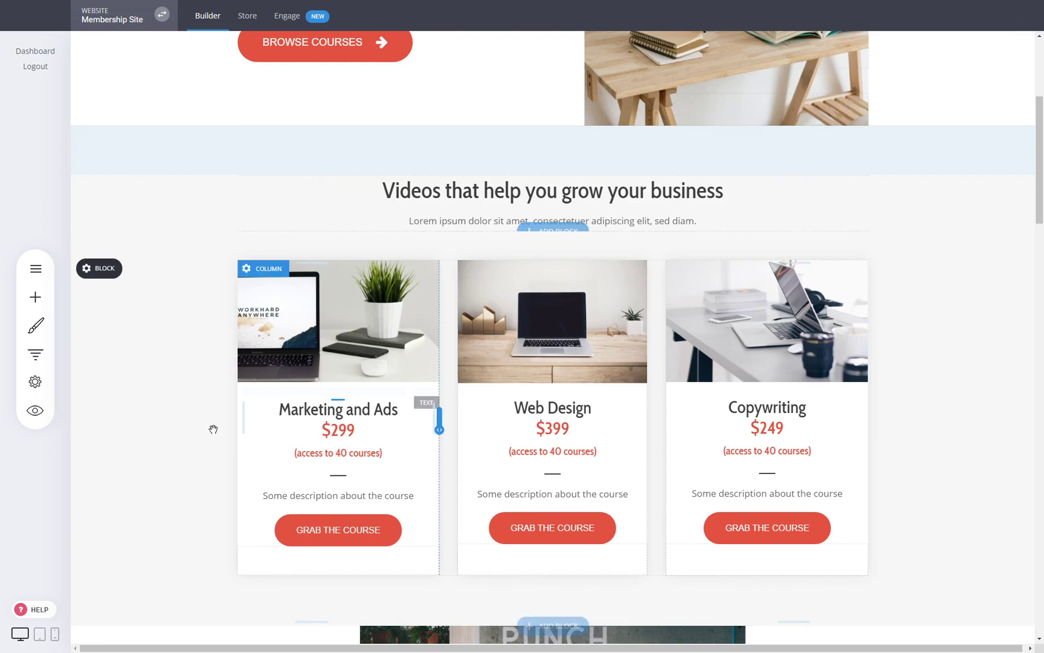
click(35, 411)
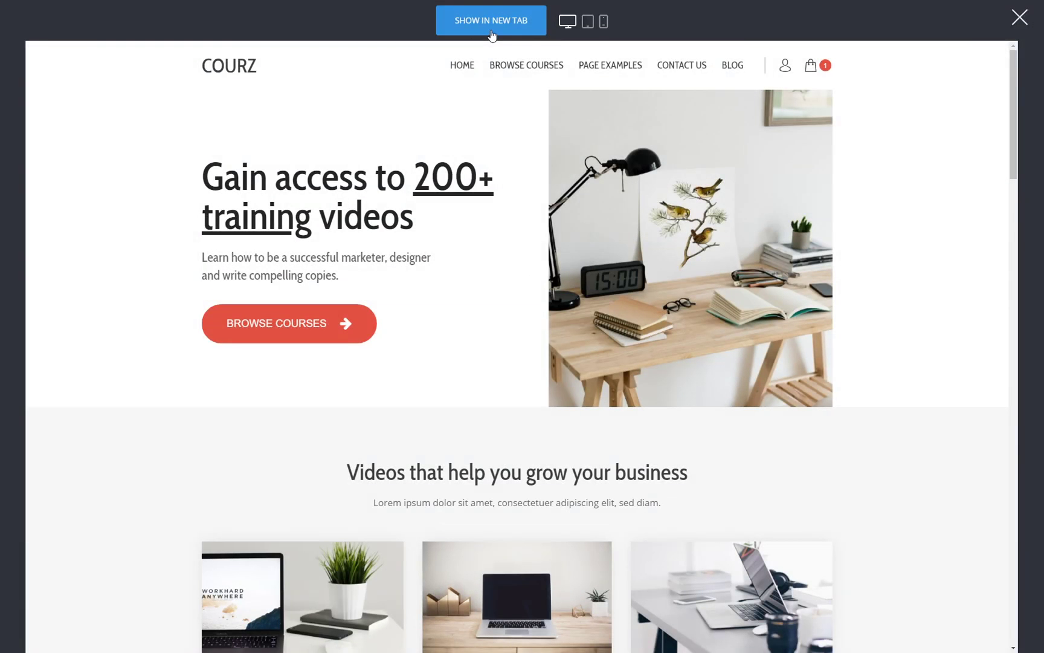
scroll(414, 231, down, 4)
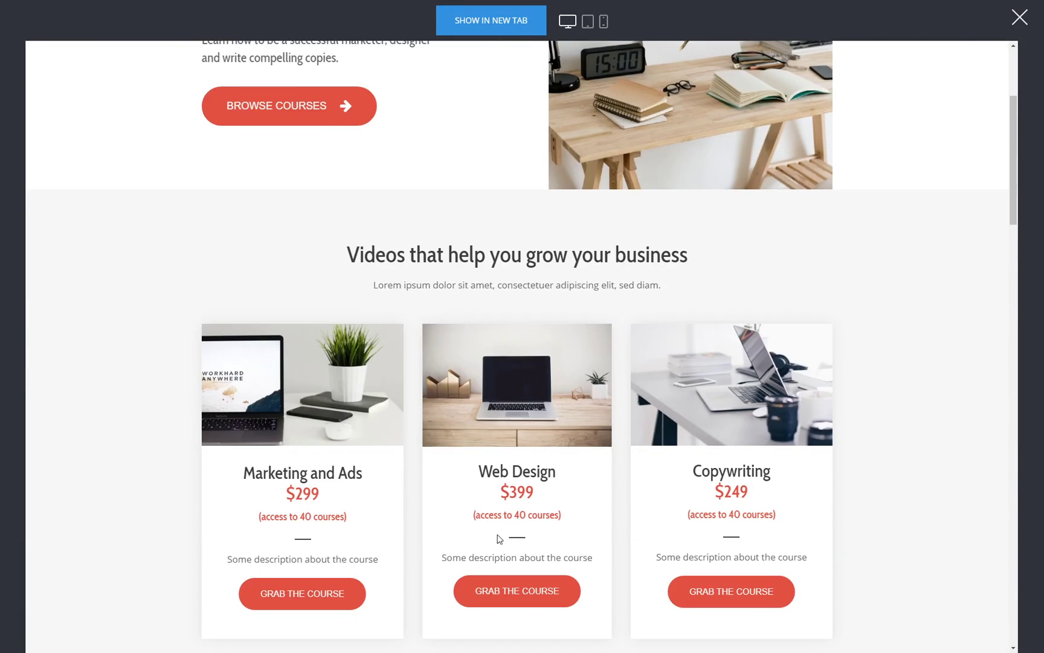
click(508, 599)
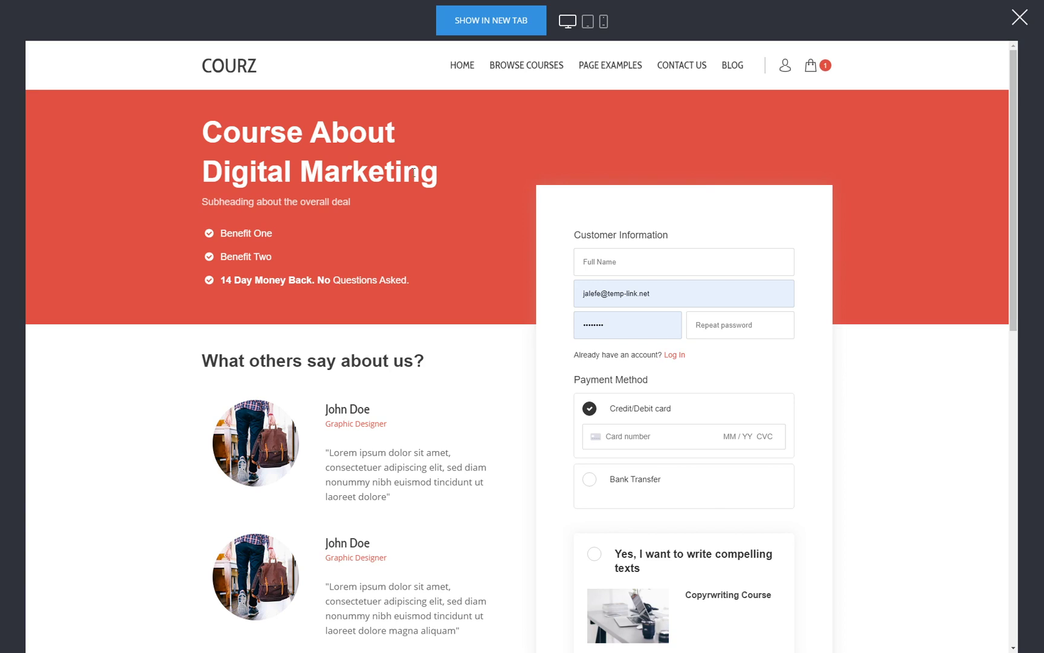
- Fill the checkout form with a placeholder name, a password twice, and the 4242 test card
click(637, 251)
text(dasdasda)
drag(616, 331, 473, 325)
text(••••••)
click(706, 321)
text(••••••)
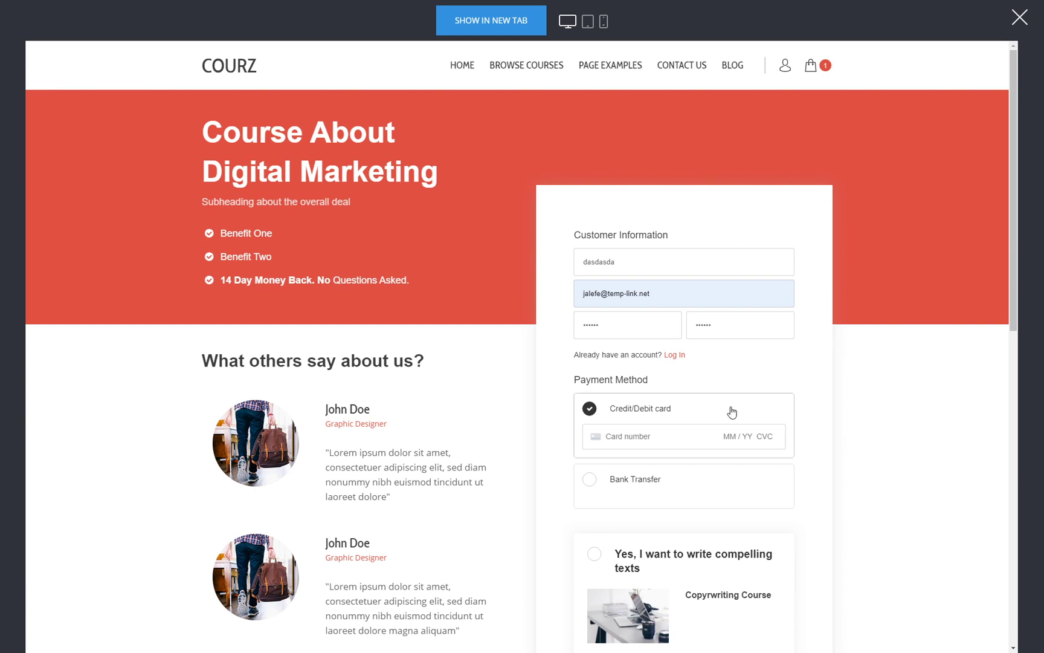
click(659, 437)
text(4242424242424242424242)
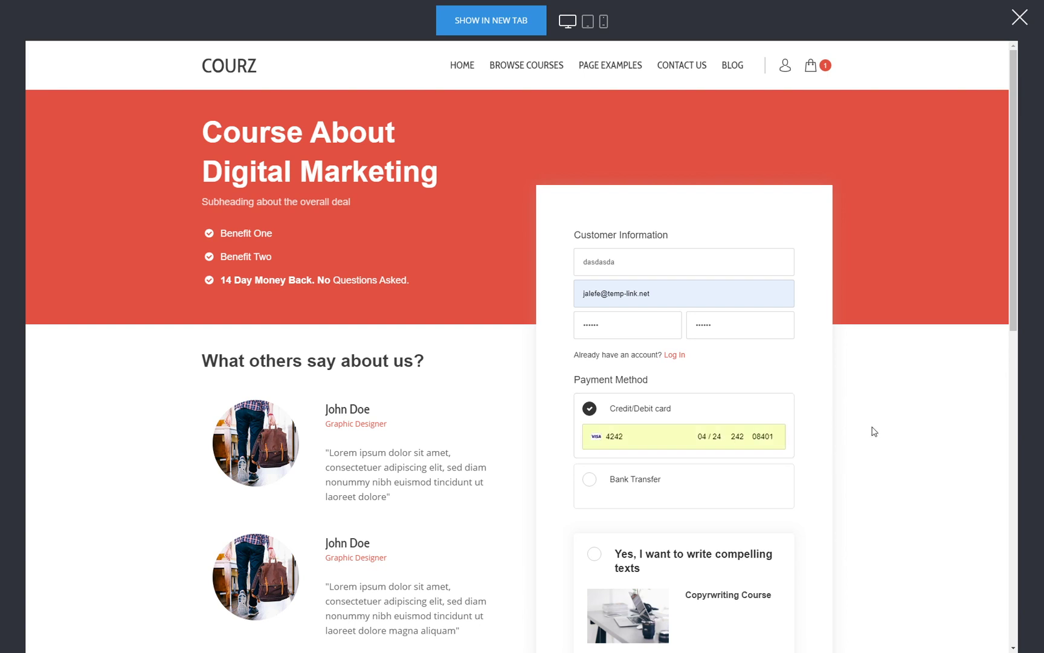
- Tick the Copywriting bump offer, complete the $130.00 order, and continue to the courses
scroll(900, 403, down, 3)
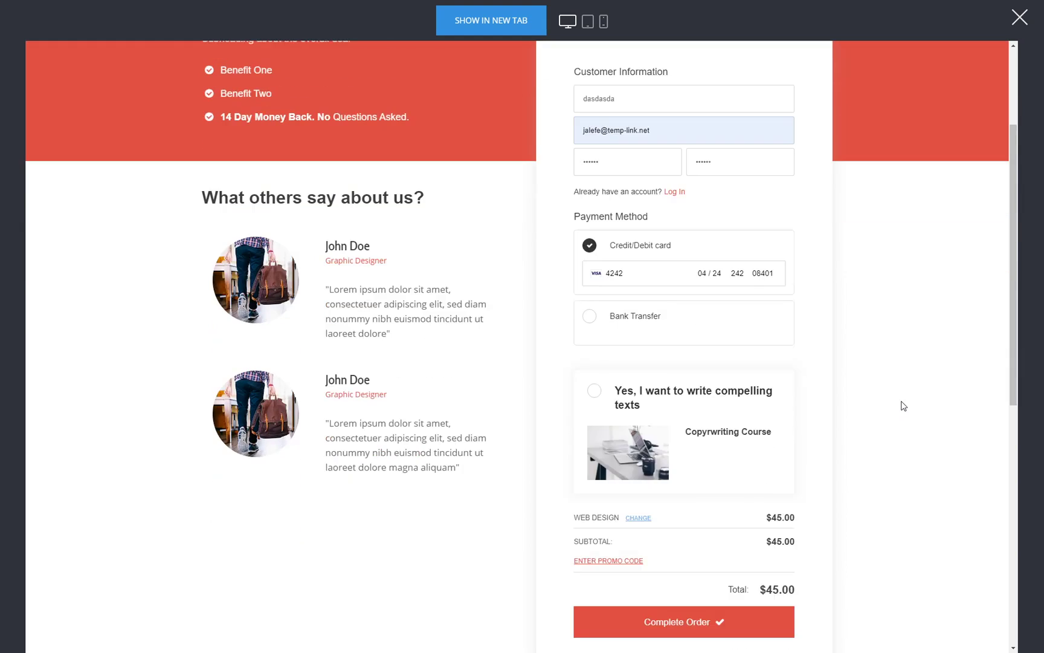
click(650, 397)
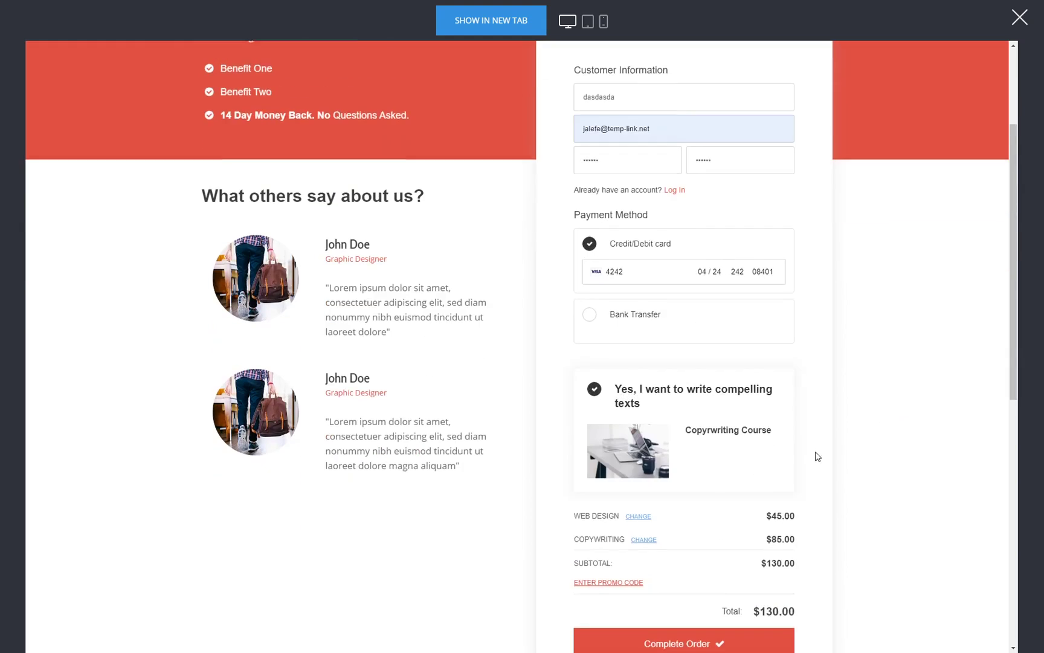
scroll(818, 455, down, 3)
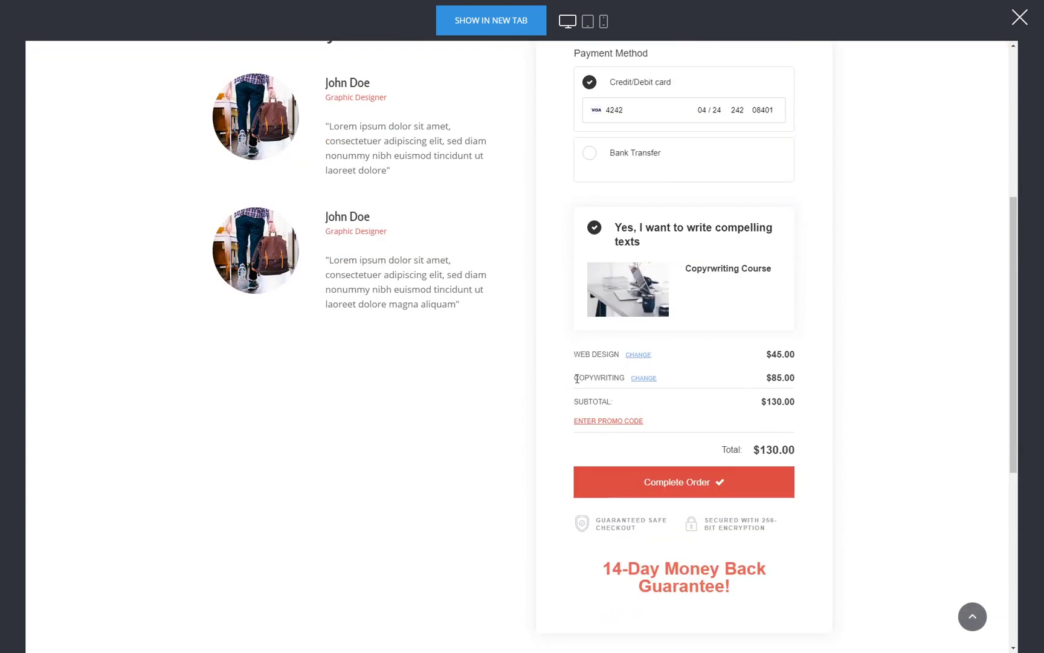
click(702, 490)
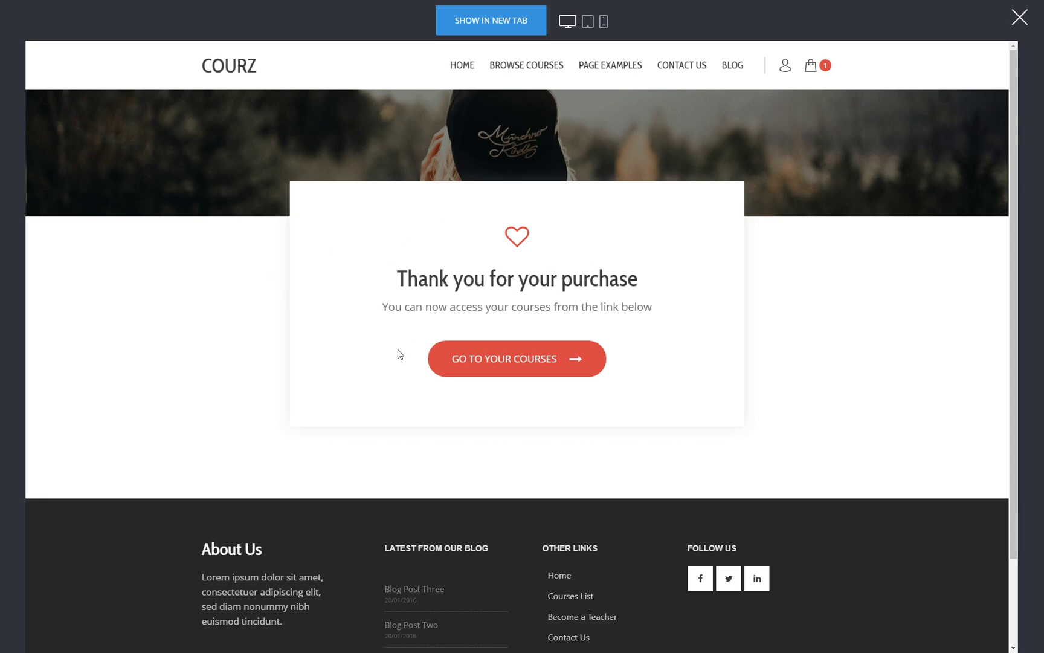
click(521, 366)
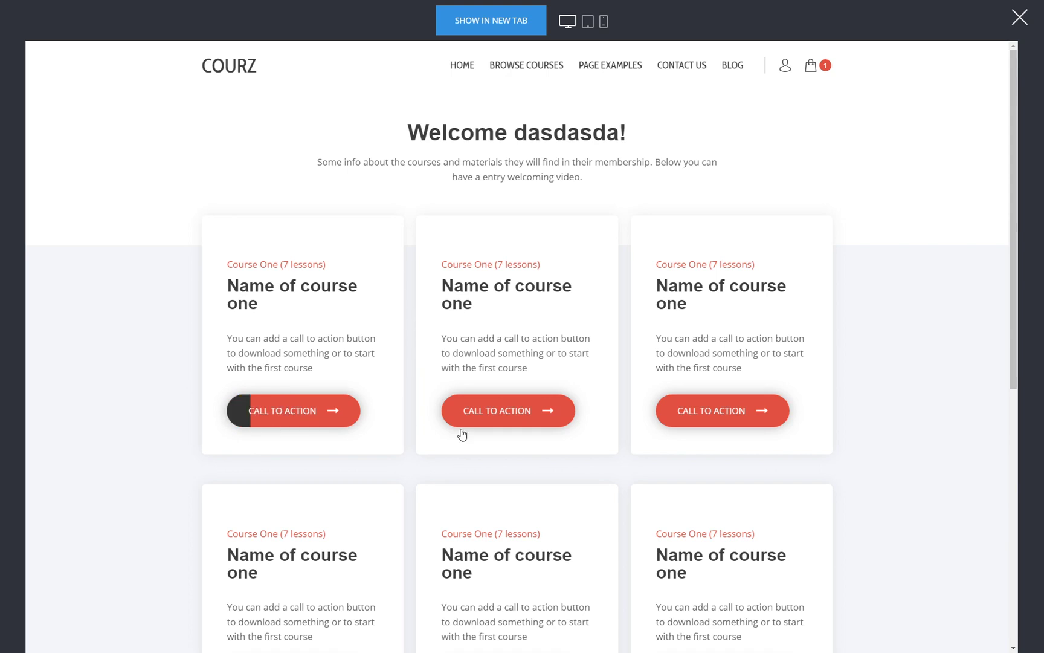
- Open the first course from the members dashboard
scroll(659, 422, down, 5)
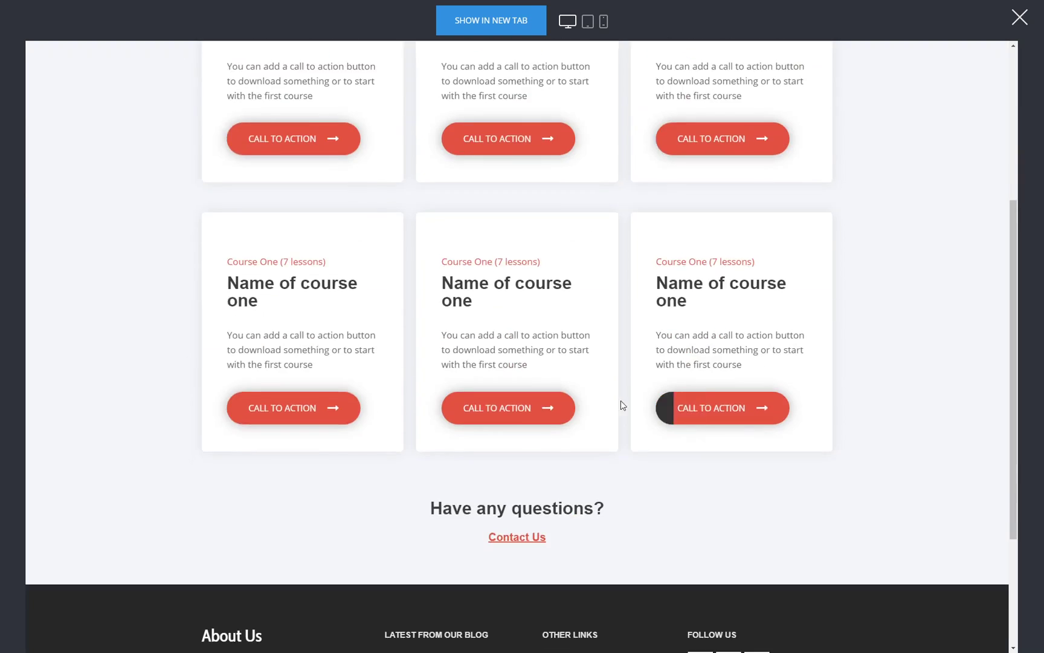
scroll(636, 363, up, 4)
click(308, 361)
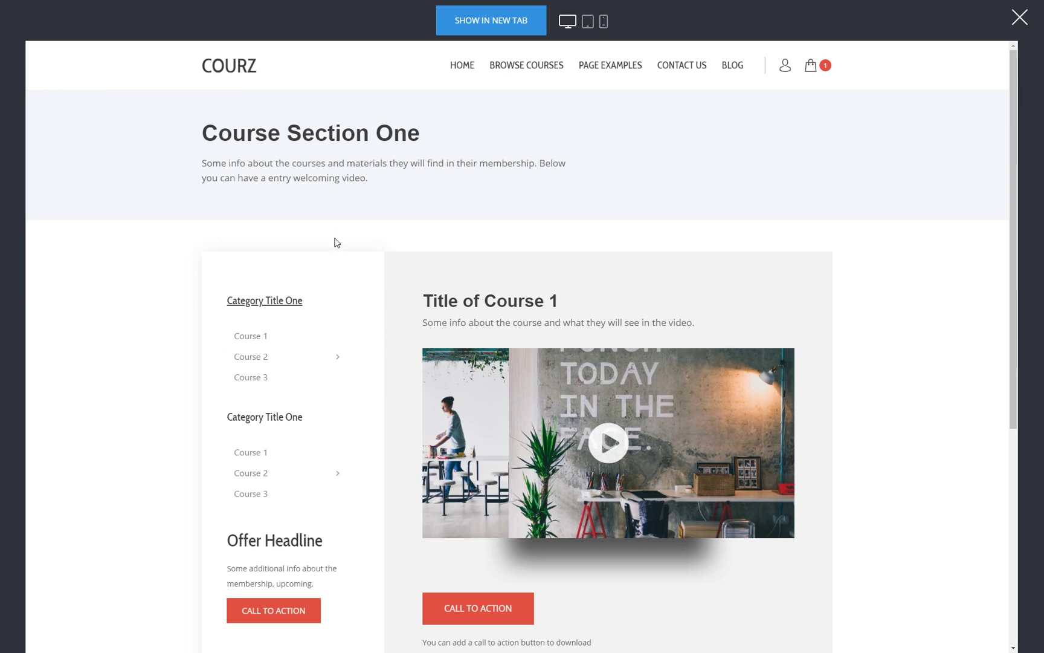
- Review the completed $130.00 order in Order History, then view My Membership's groups
click(787, 68)
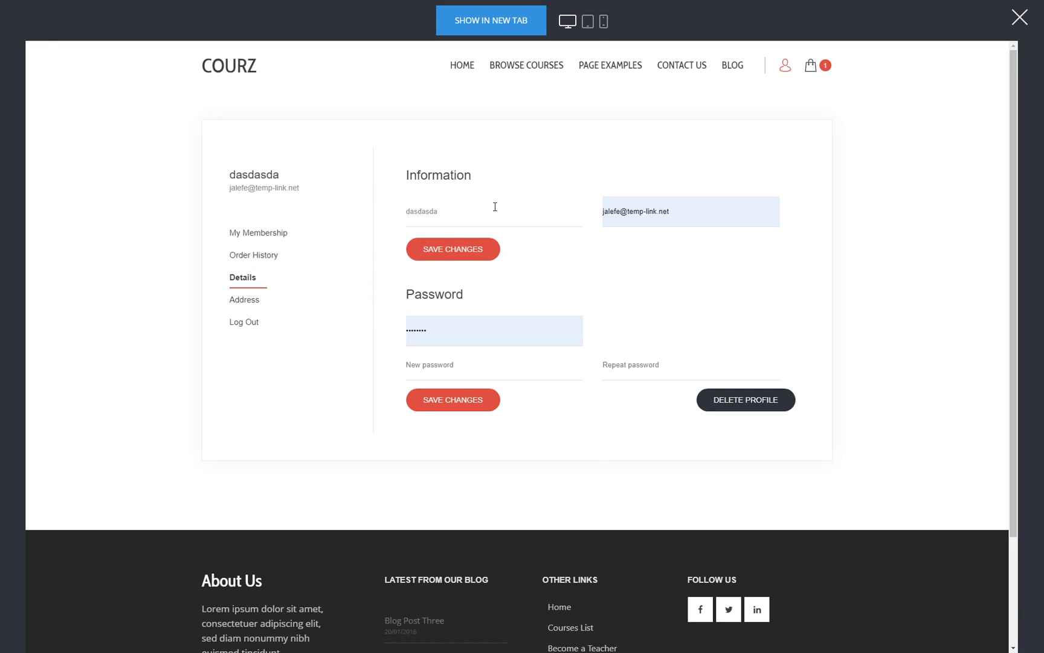
click(258, 266)
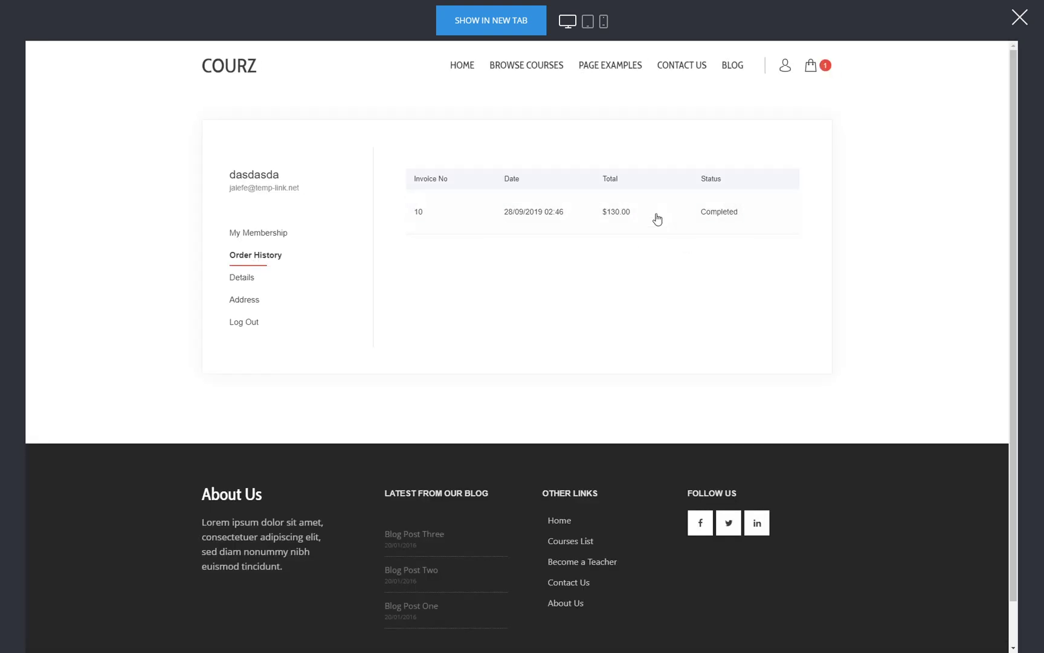
click(604, 214)
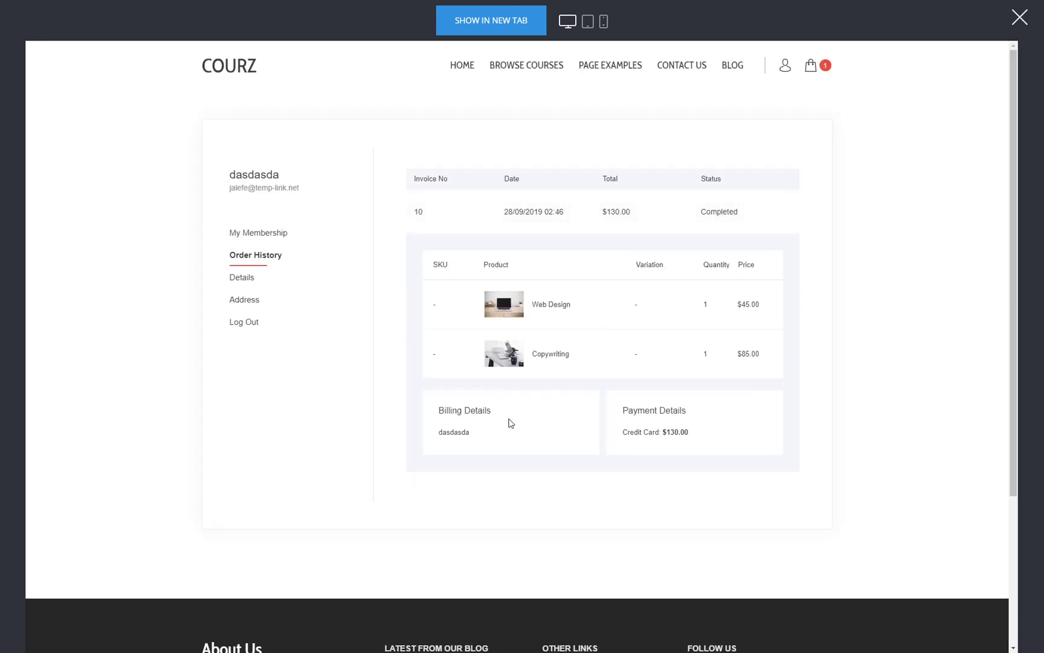
click(277, 237)
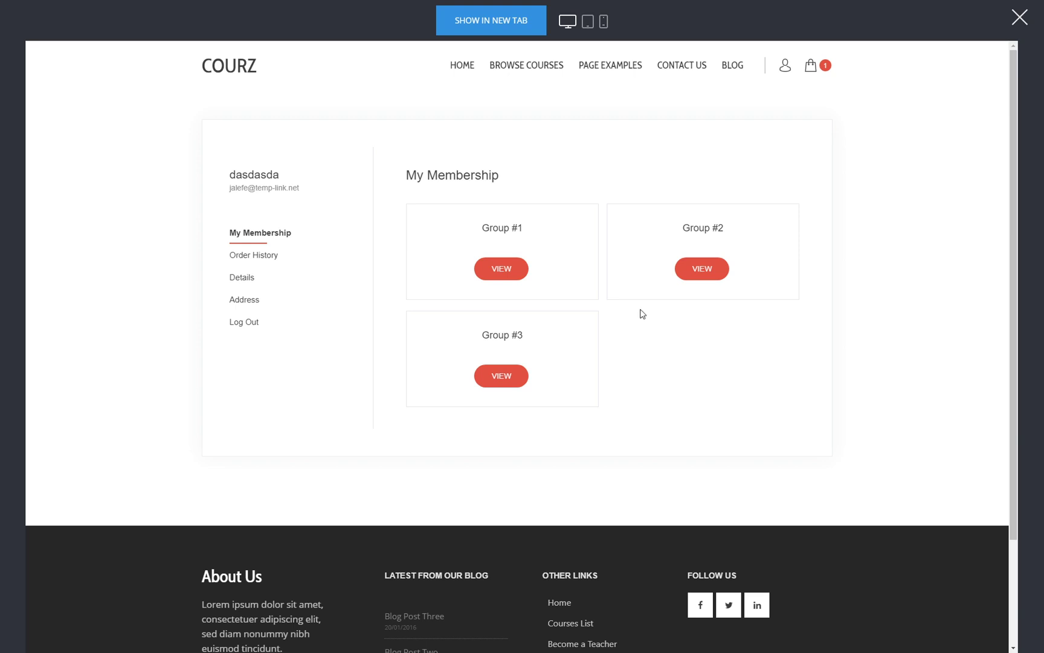
- View Group #1's and Group #2's members-only course pages from the account page's group list
click(515, 274)
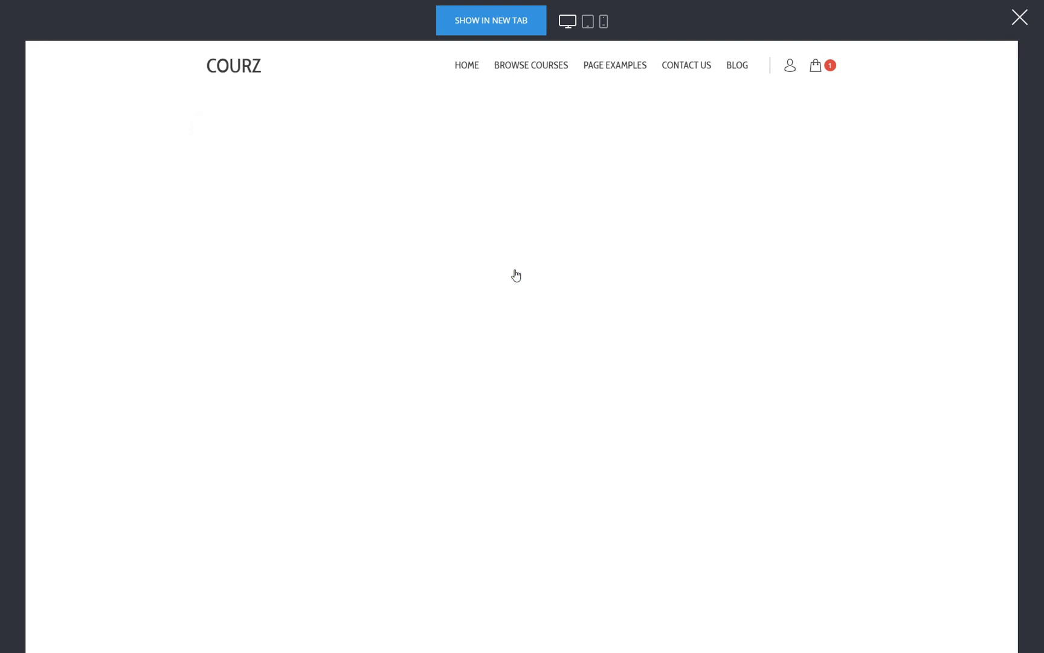
click(784, 66)
click(272, 232)
click(695, 275)
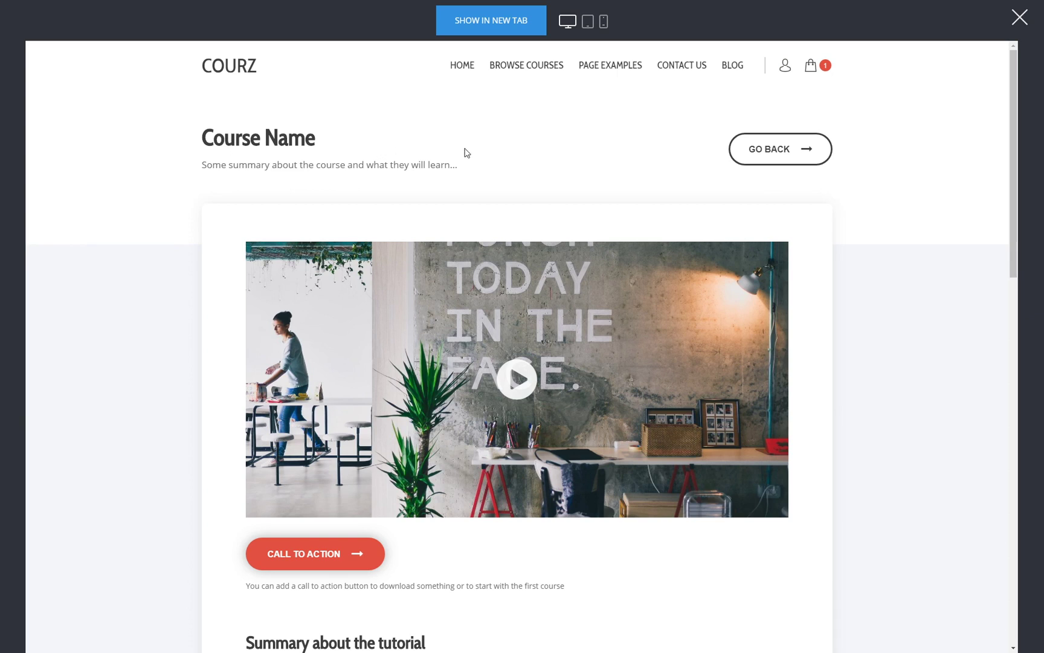
scroll(755, 362, down, 3)
scroll(791, 456, up, 2)
scroll(790, 456, up, 2)
- View Group #3's course page from the account page, then close the site preview
click(786, 67)
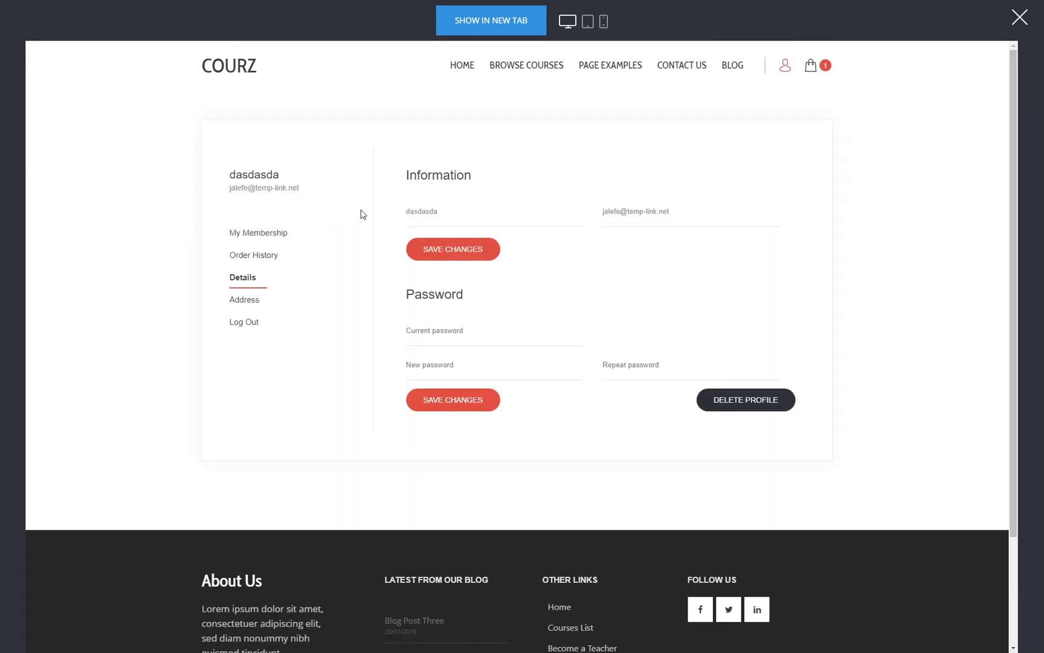
click(265, 234)
click(502, 377)
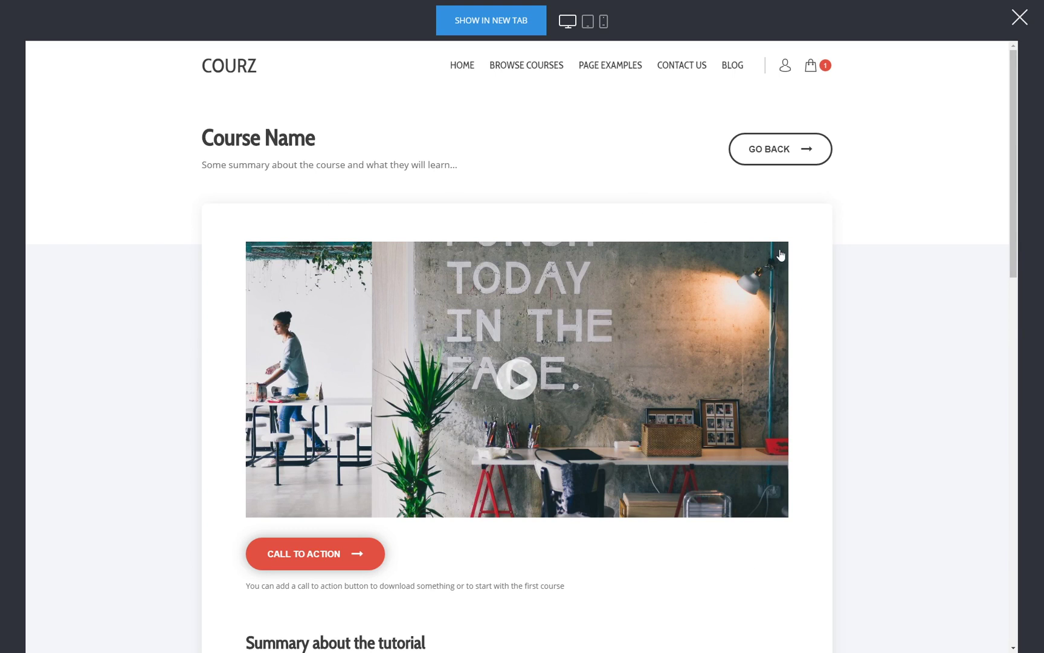
scroll(770, 278, down, 3)
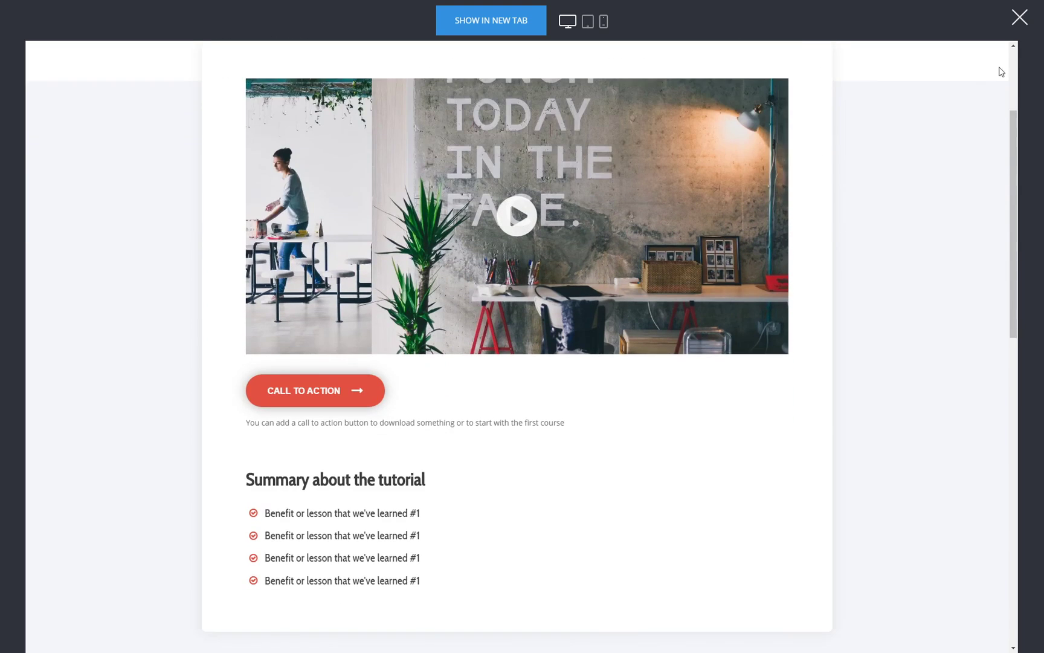
click(1019, 17)
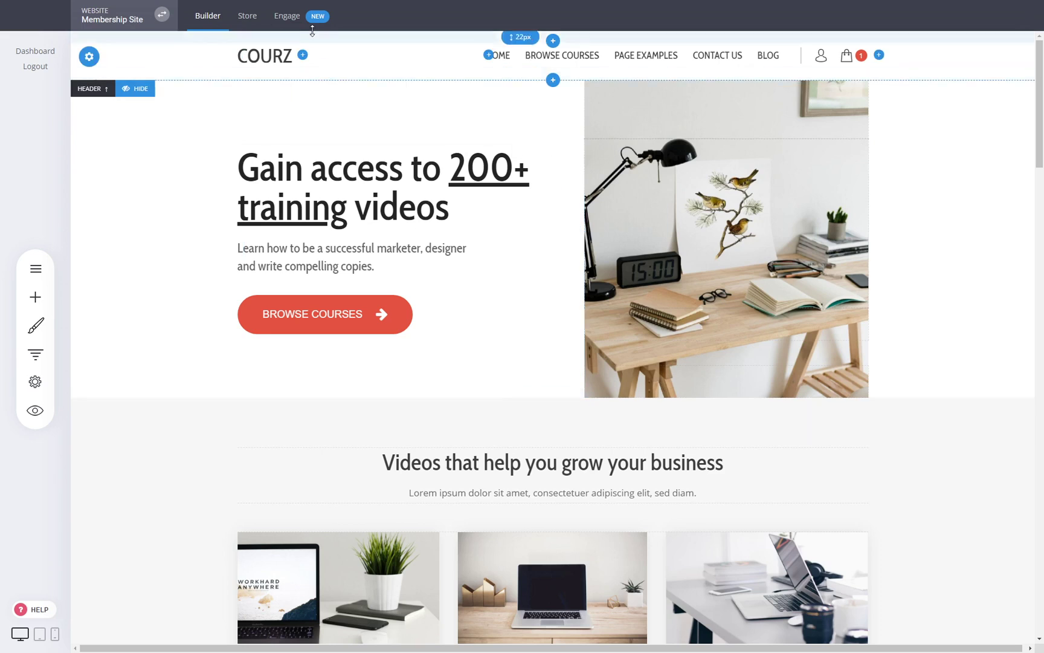
- In the contacts area, review the members and group settings of Groups #1, #2 and #3
click(311, 31)
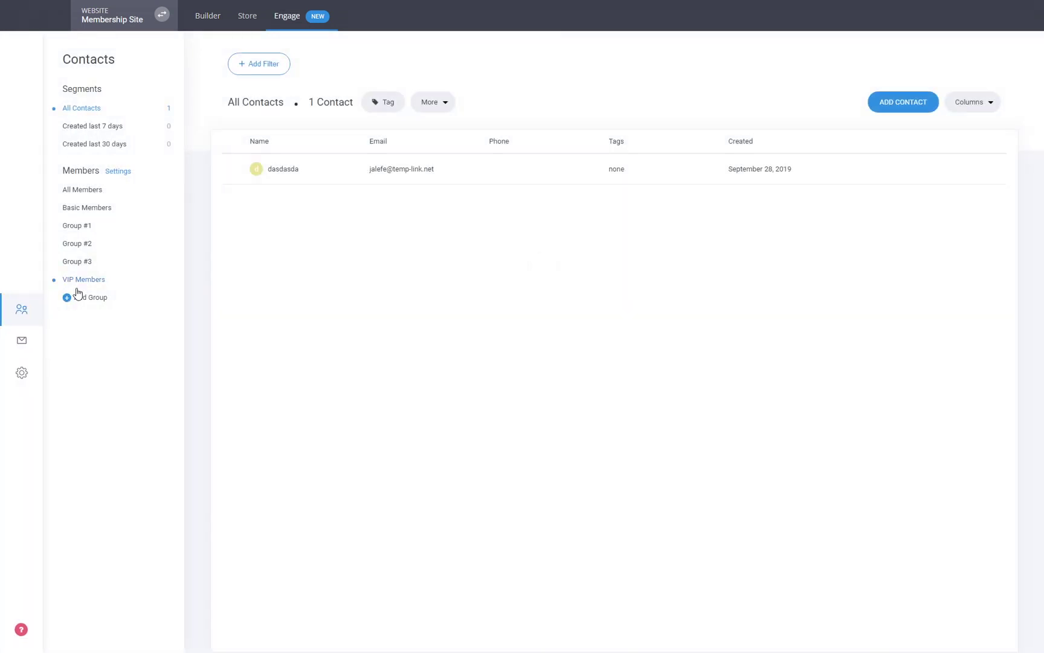
click(84, 234)
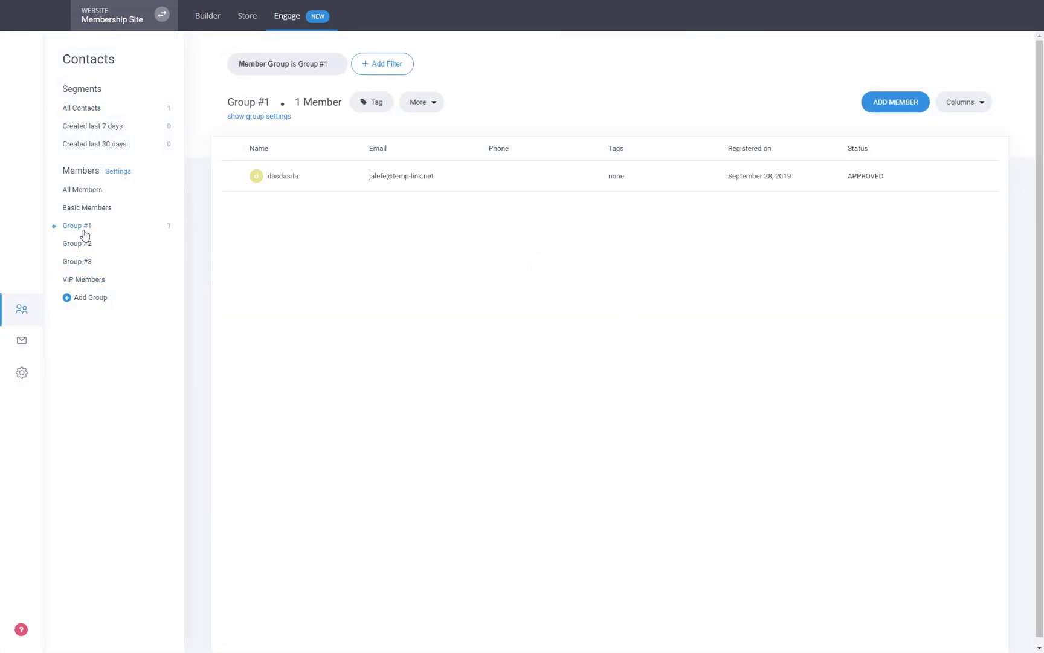
click(264, 117)
click(84, 245)
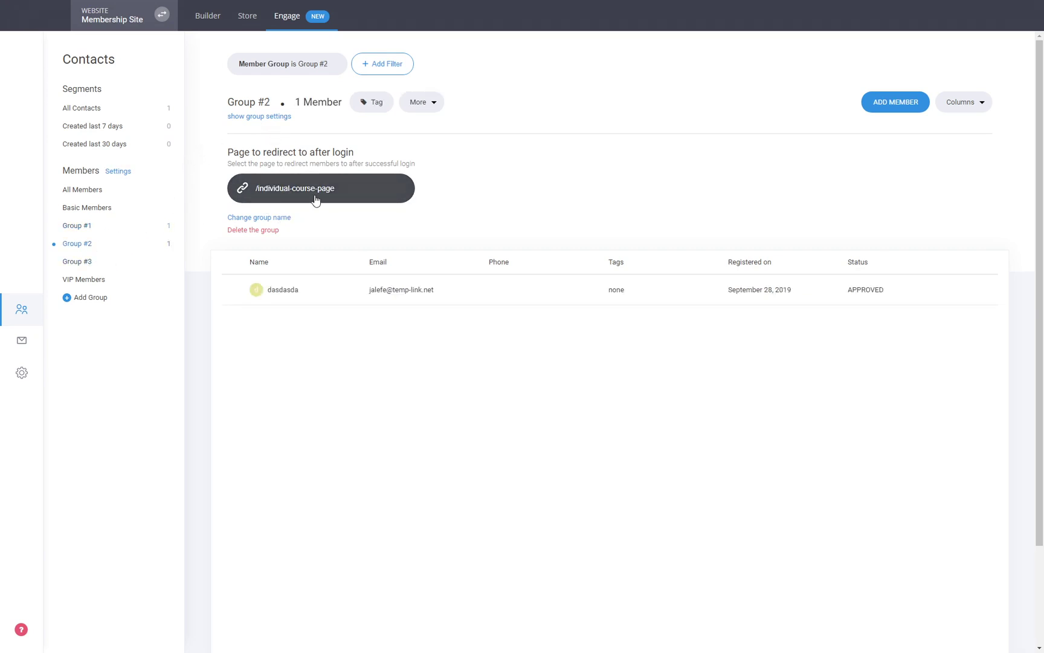
click(93, 263)
- Check Group #3's after-login redirect link without changing it, then open the member's contact record
click(319, 181)
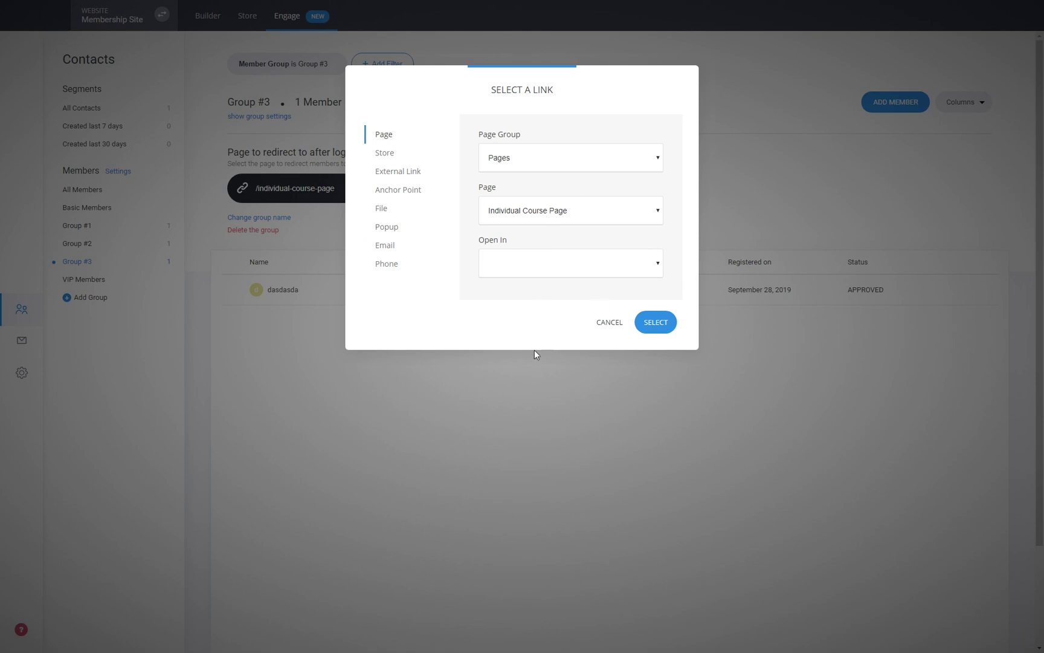
click(610, 324)
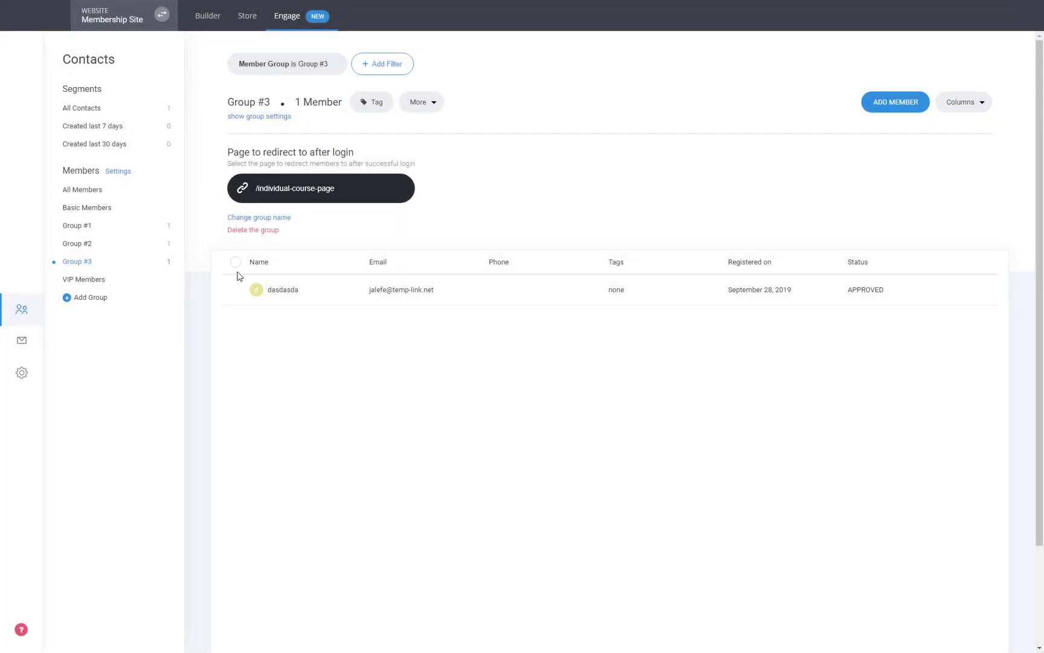
click(94, 227)
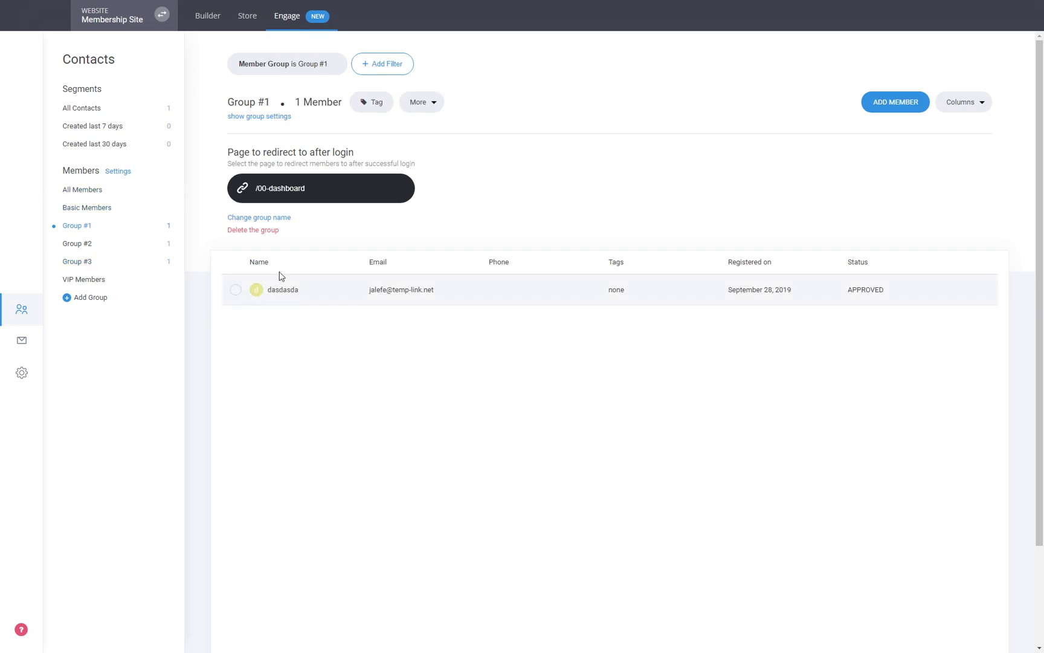
click(269, 120)
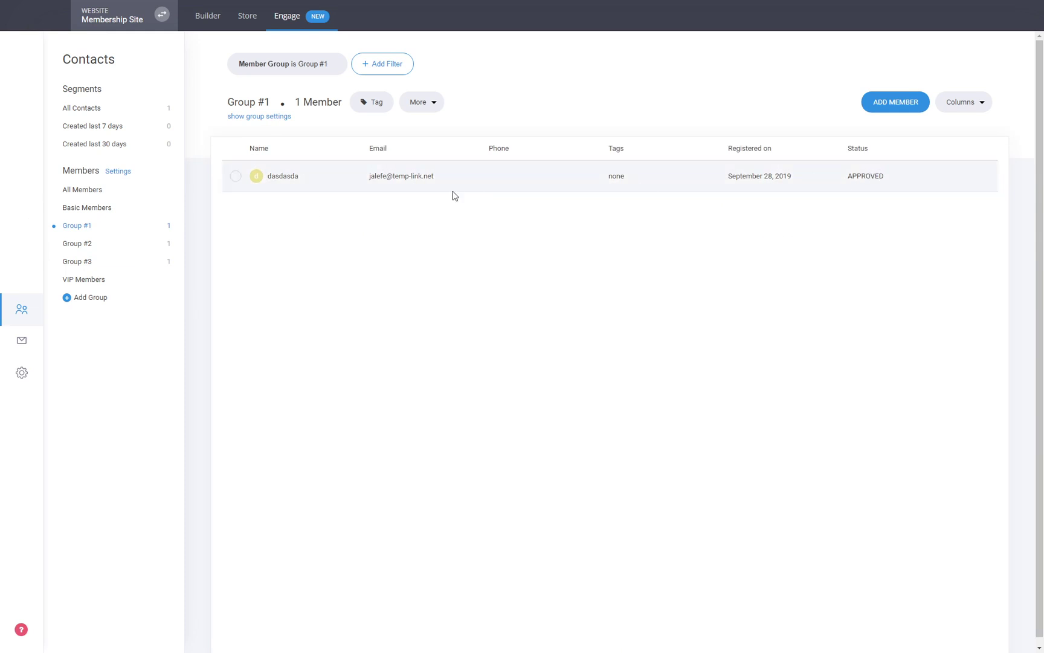
click(282, 177)
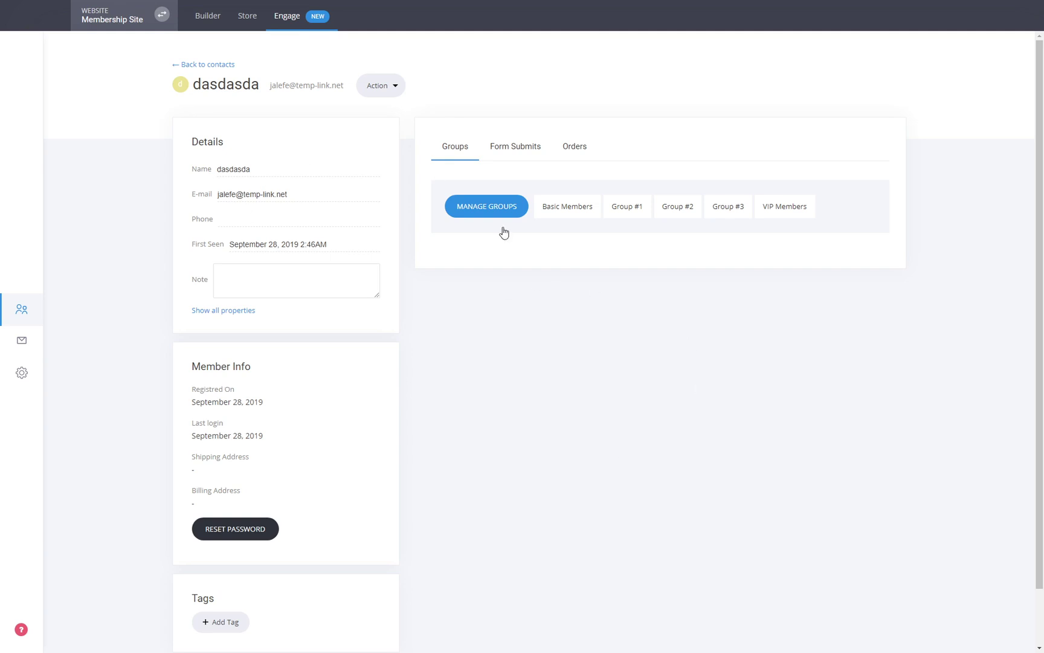
- Filter contacts by Group #1 and Group #2, reopen the member, then go back to the builder
scroll(294, 533, down, 1)
scroll(687, 536, up, 1)
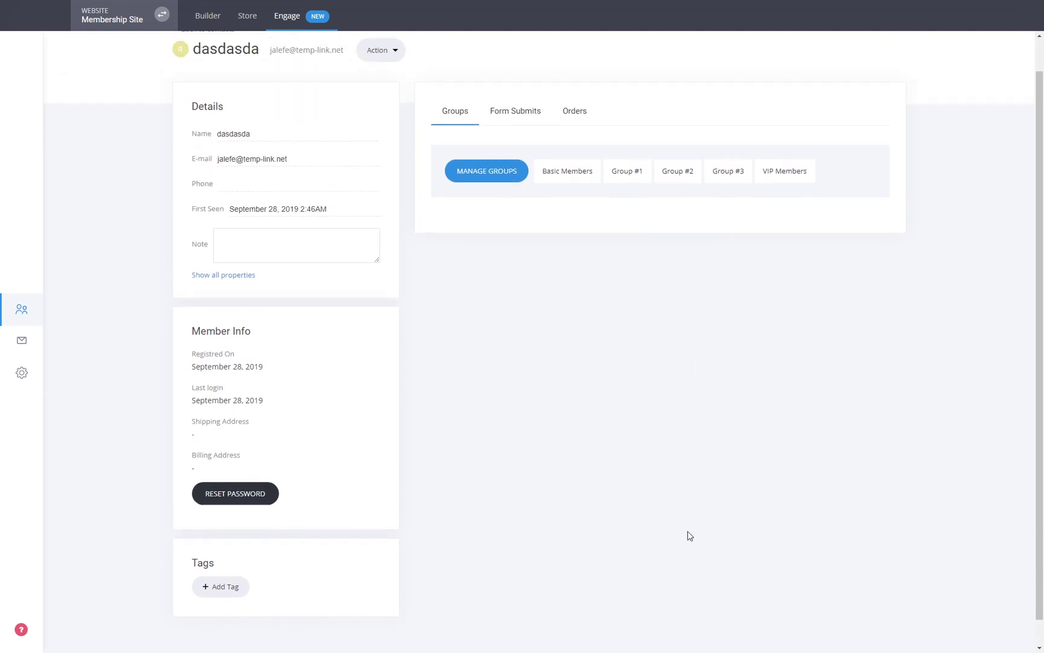
click(217, 65)
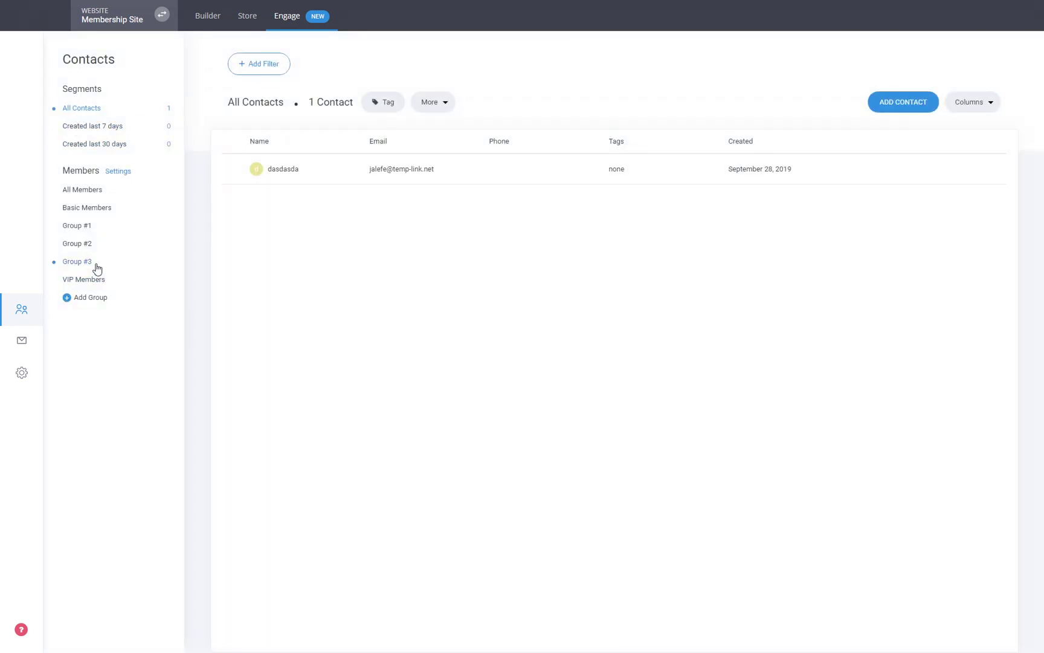
click(76, 229)
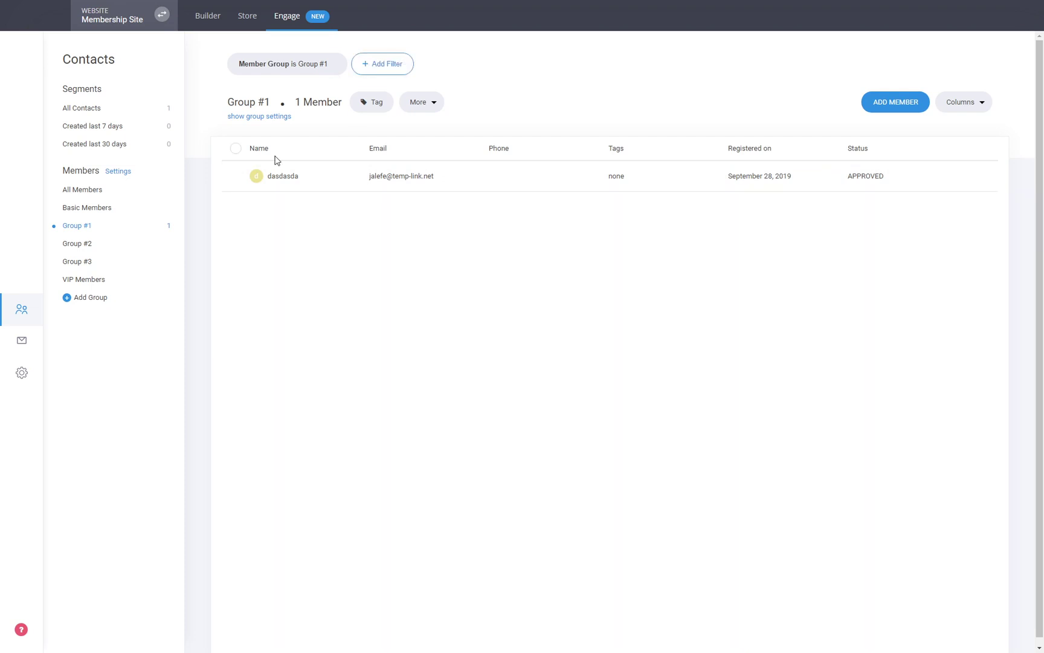
click(83, 246)
click(291, 177)
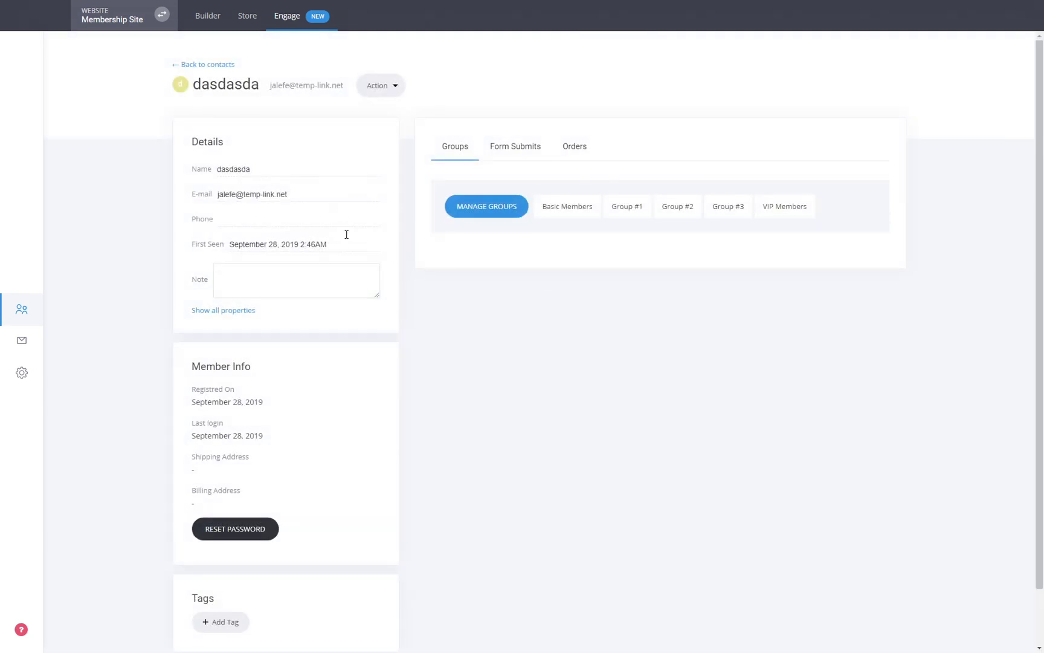
click(202, 65)
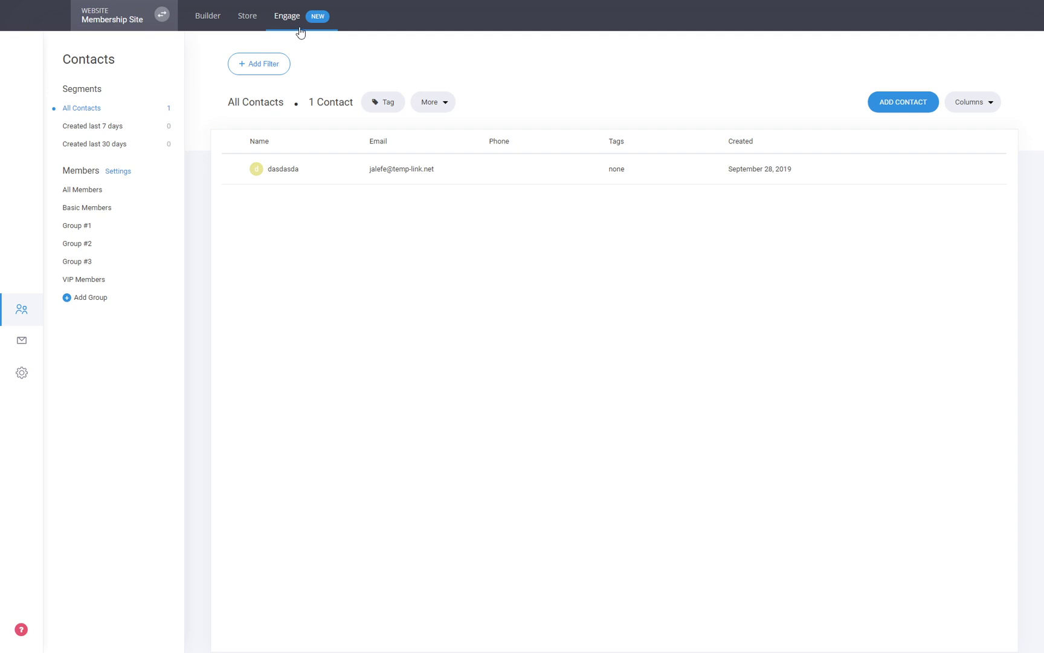
click(216, 26)
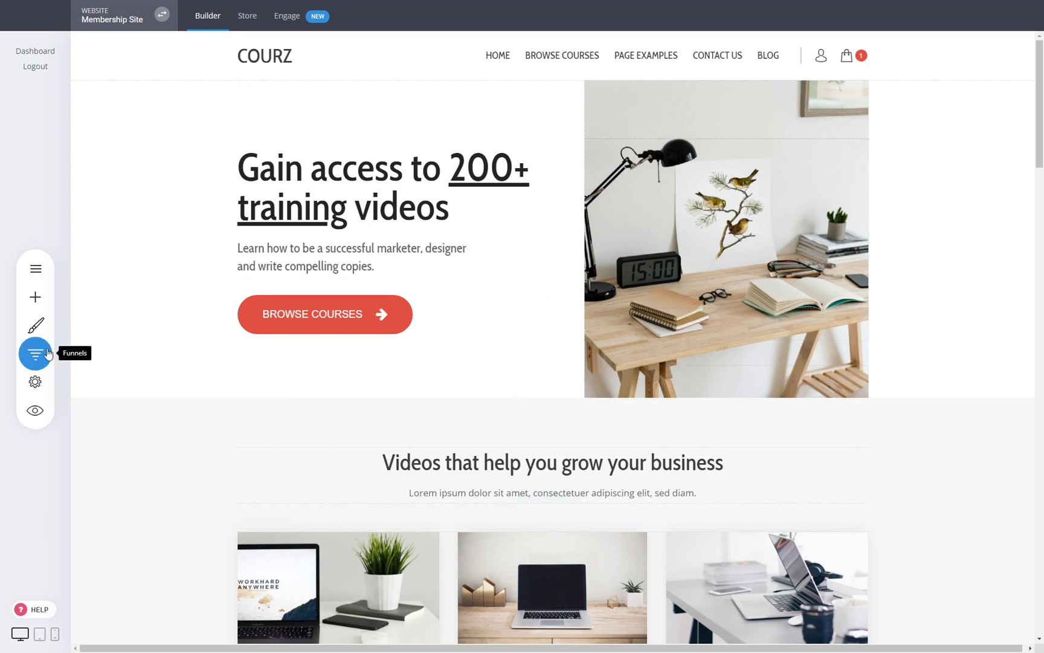
- Browse the Pages & Popups list and scroll the Courz home page, then switch to the Store dashboard
click(35, 268)
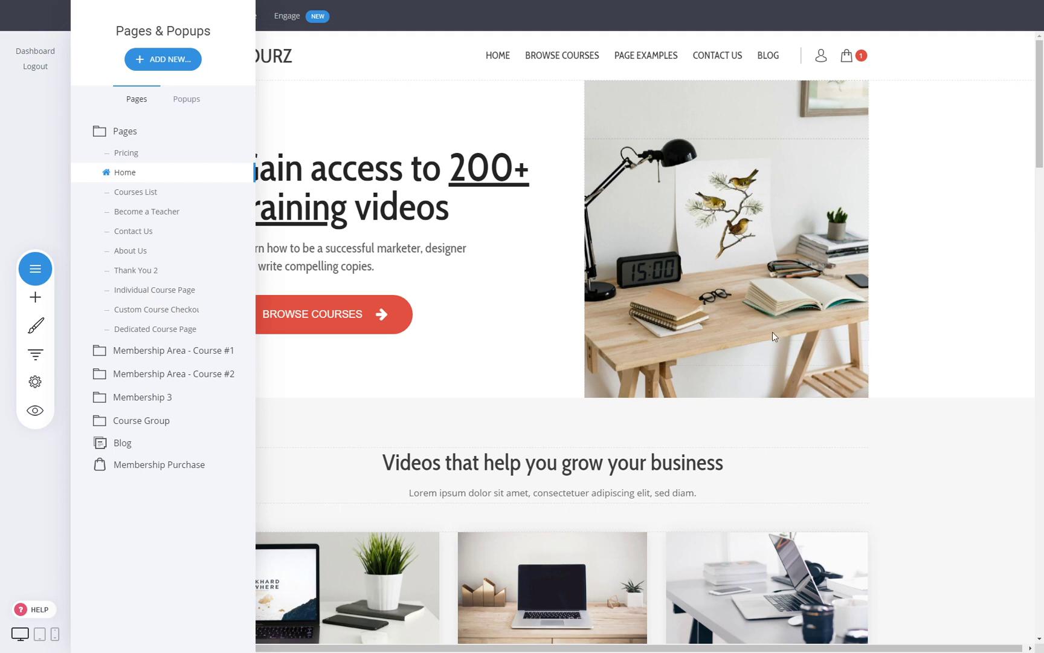
click(953, 322)
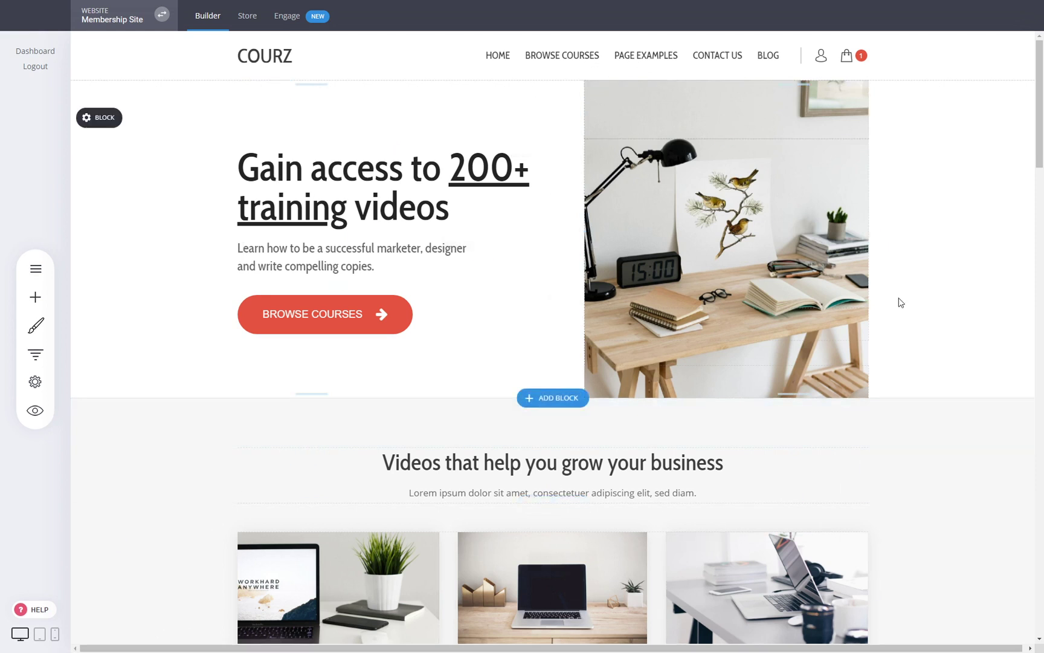
scroll(909, 291, down, 5)
scroll(909, 291, down, 2)
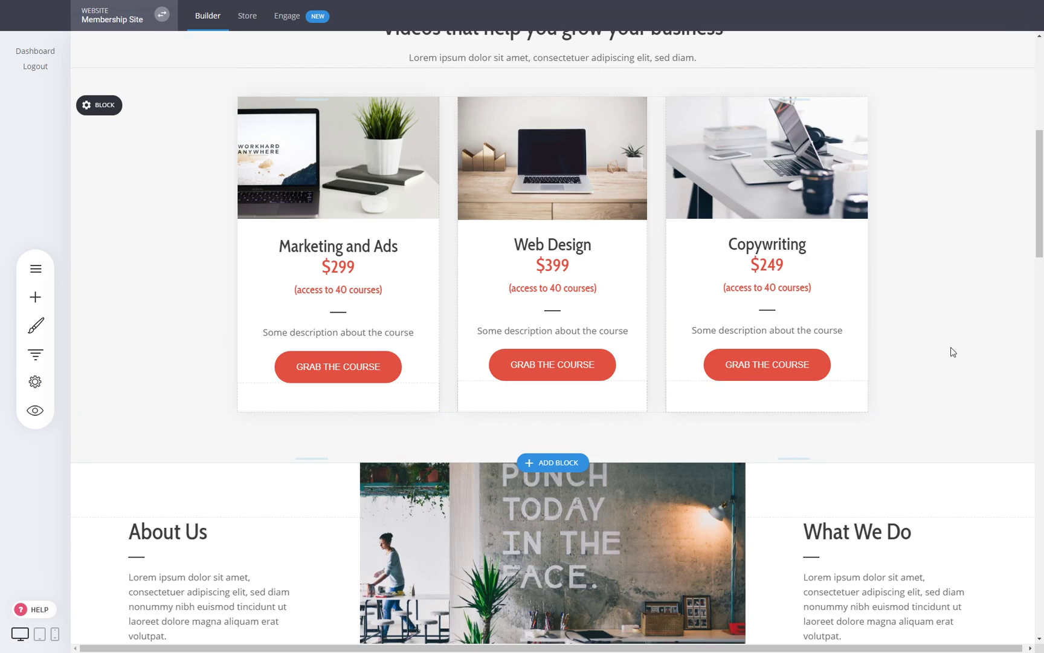
scroll(1019, 289, up, 7)
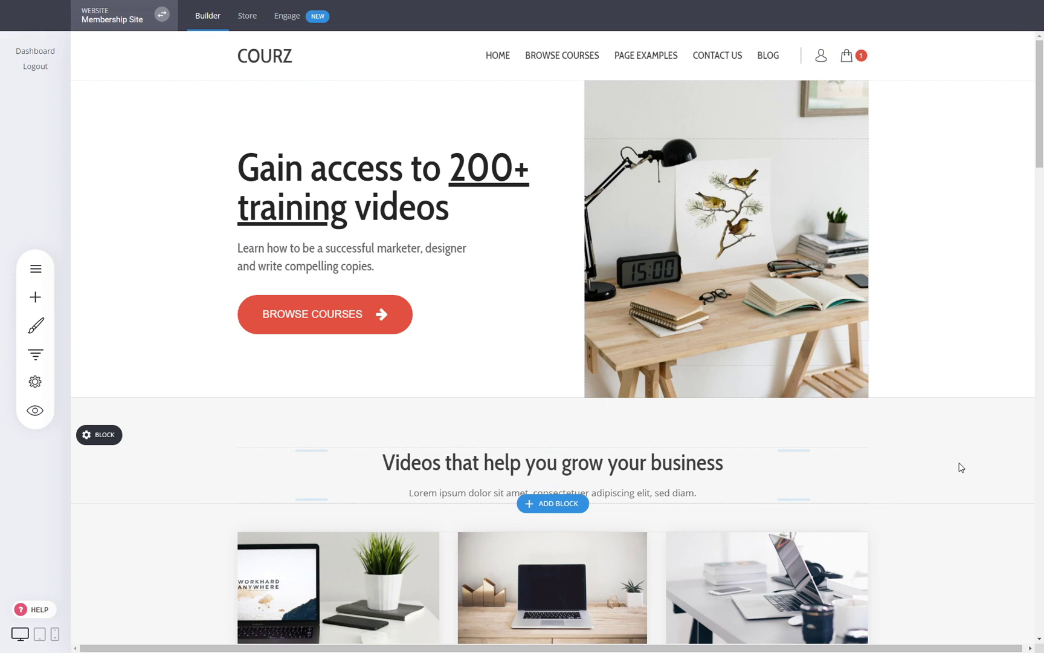
click(36, 268)
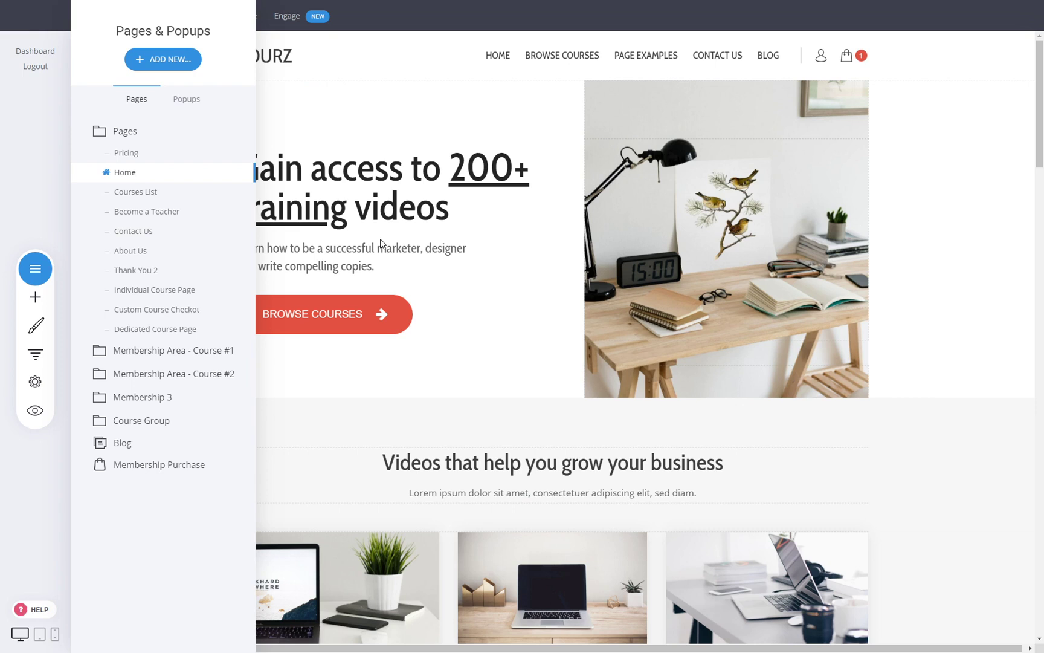
click(488, 191)
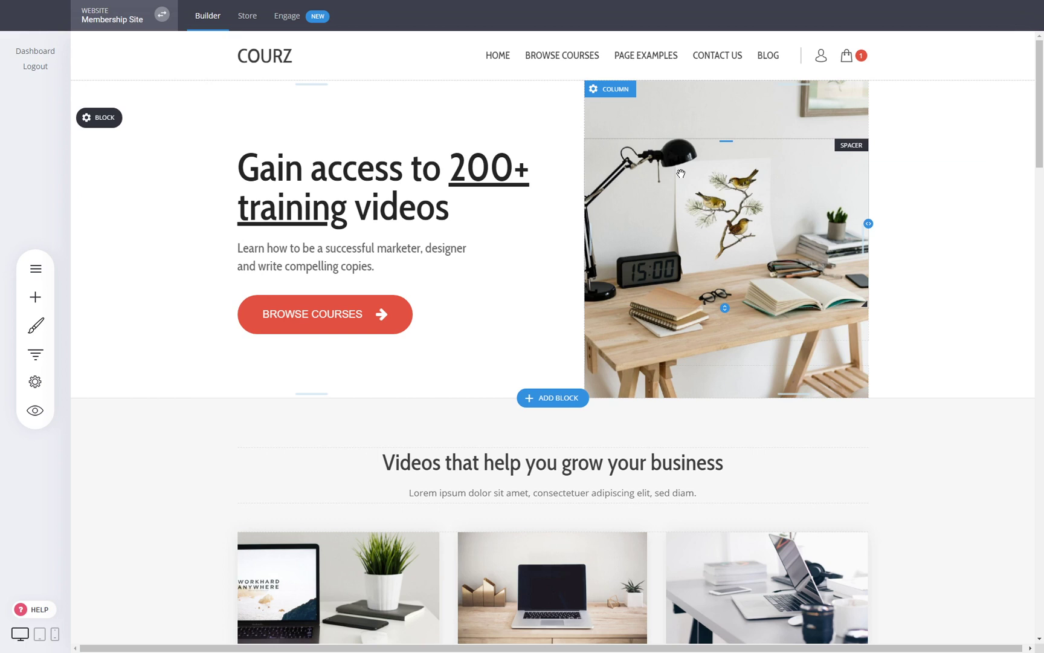
click(247, 18)
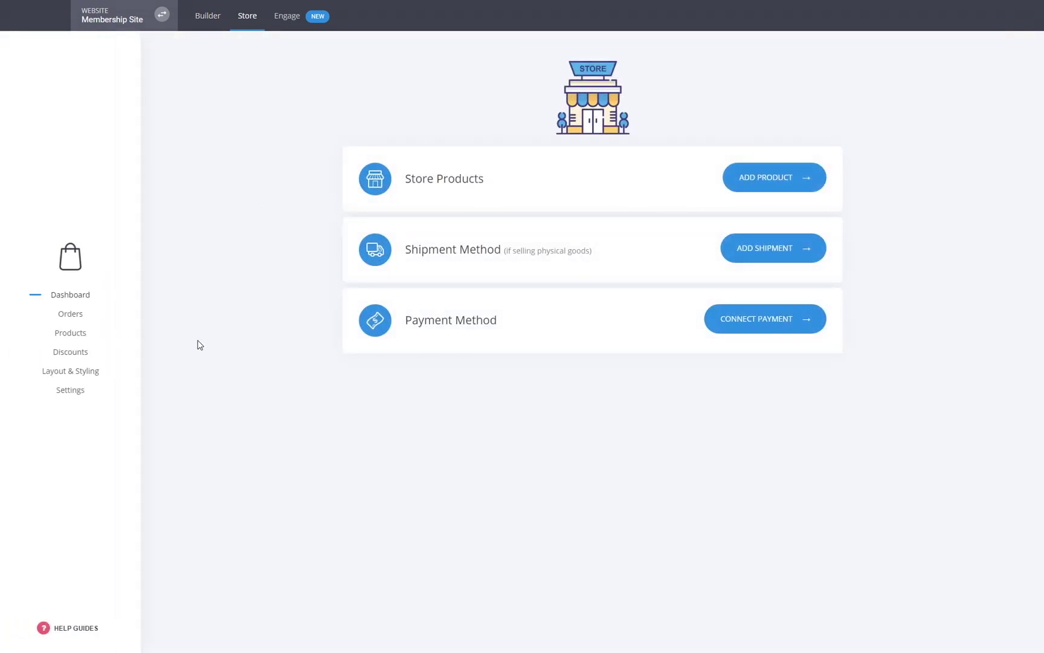
- Make the $35.00 Marketing Course a subscription billed every 1 month, save it, and return to the editor
click(71, 334)
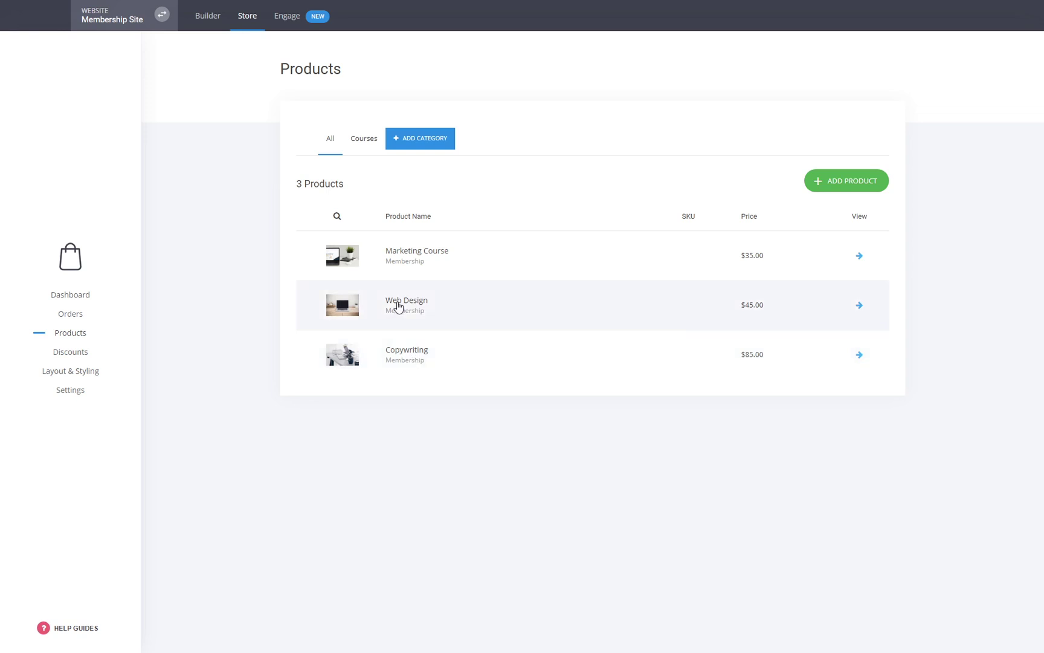
click(416, 252)
scroll(401, 497, down, 3)
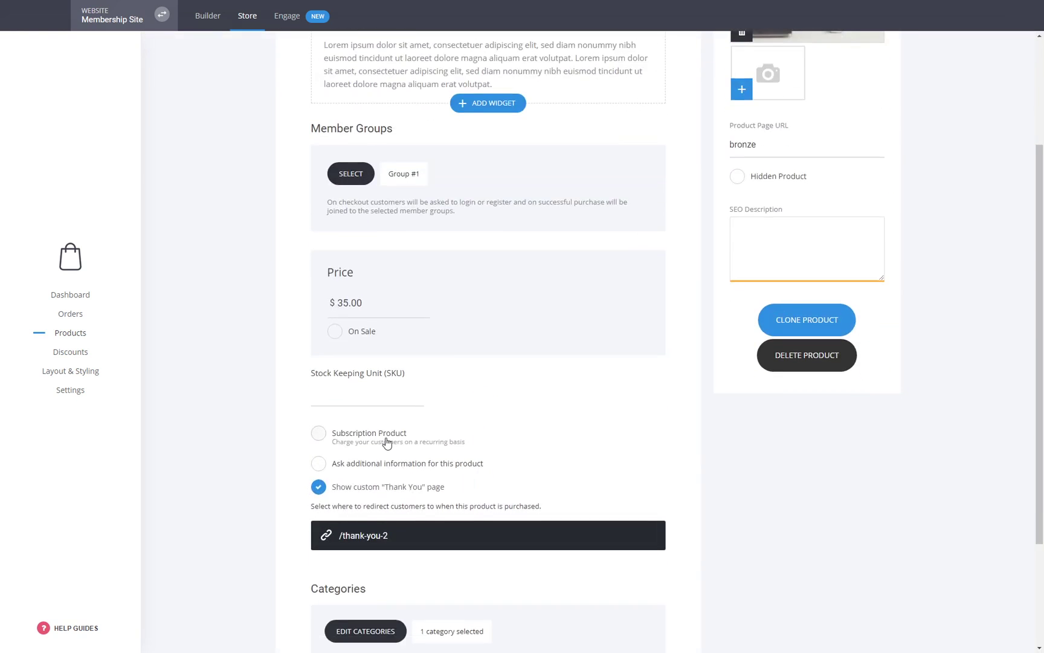
click(387, 441)
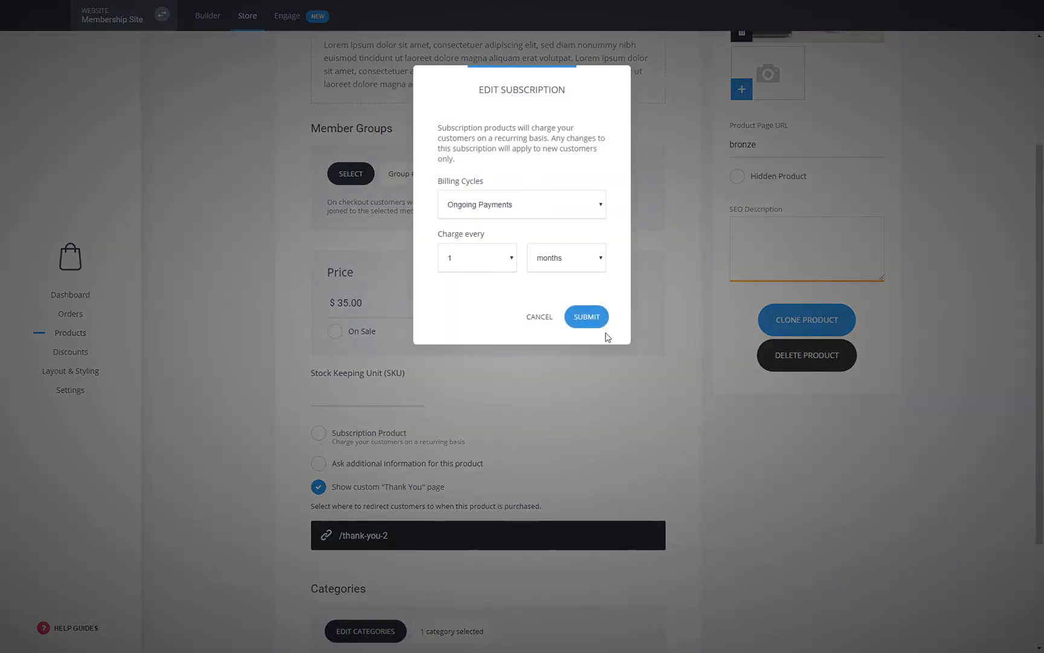
click(595, 326)
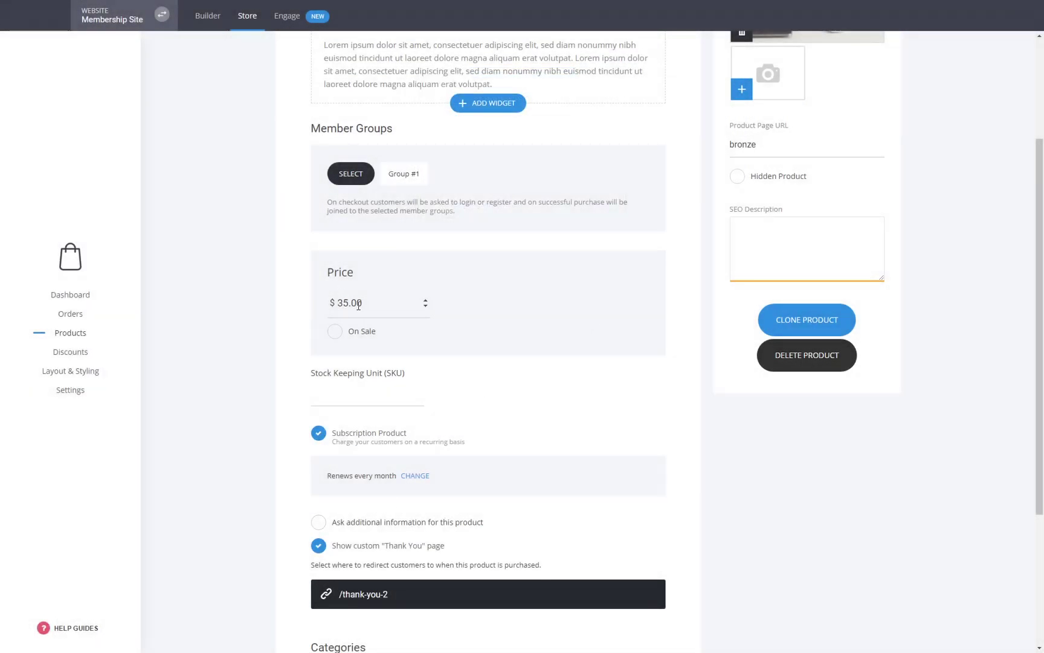
scroll(484, 402, up, 3)
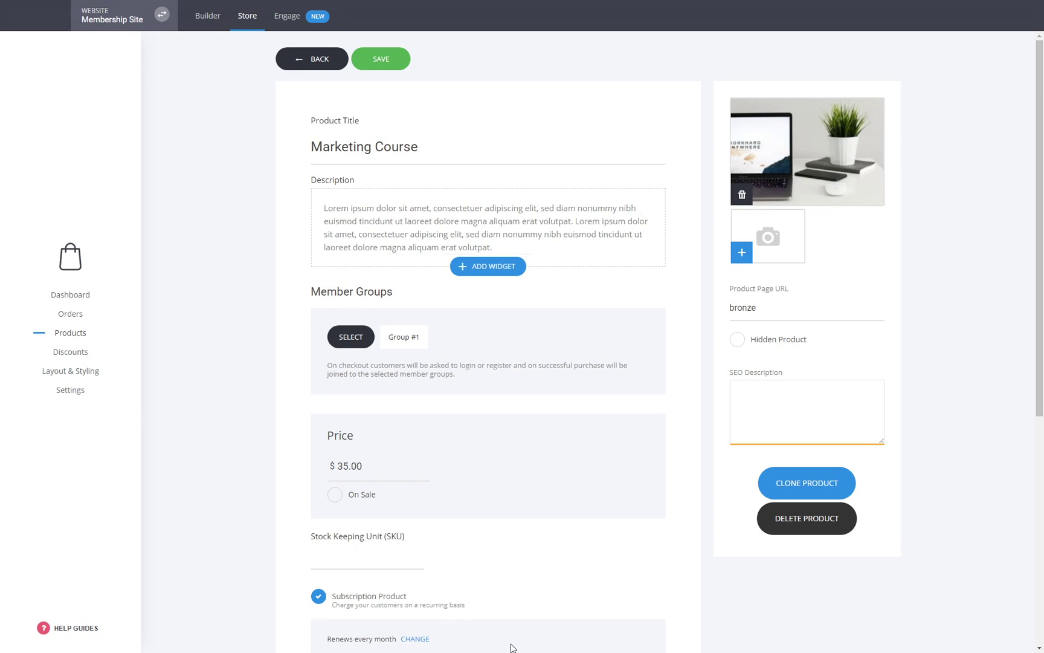
click(381, 59)
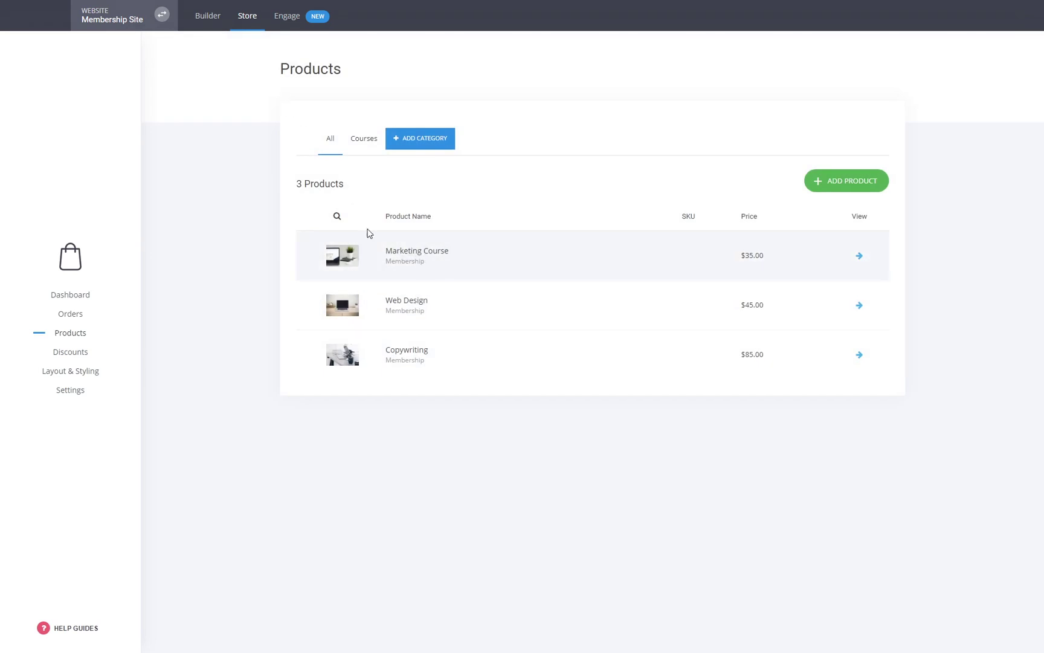
click(219, 28)
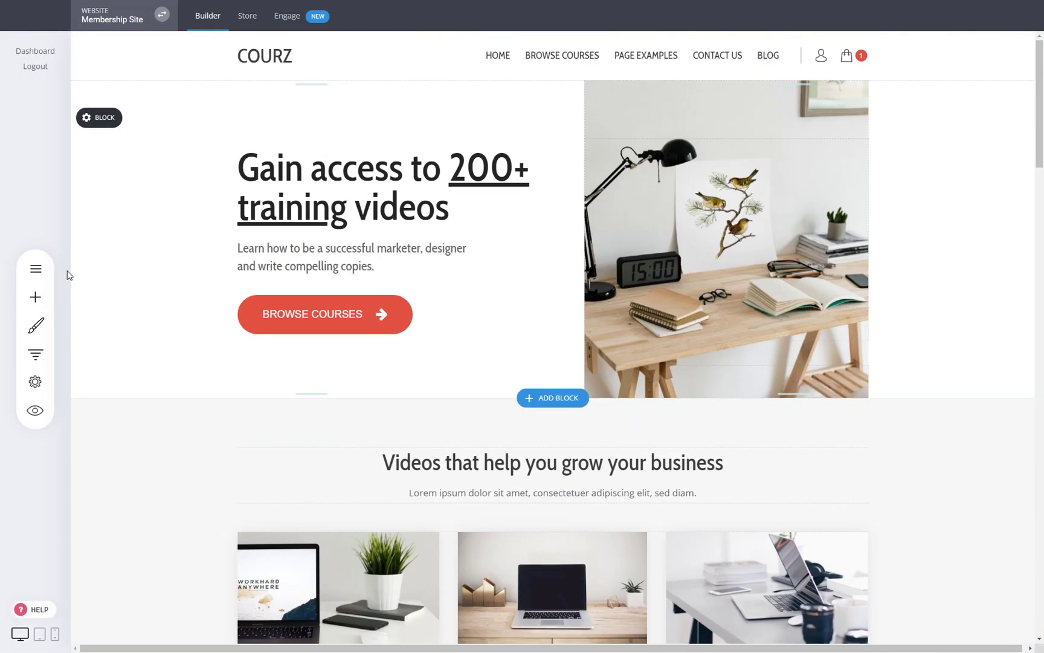
- Open the Custom Course Checkout page and its checkout form's product settings
click(35, 269)
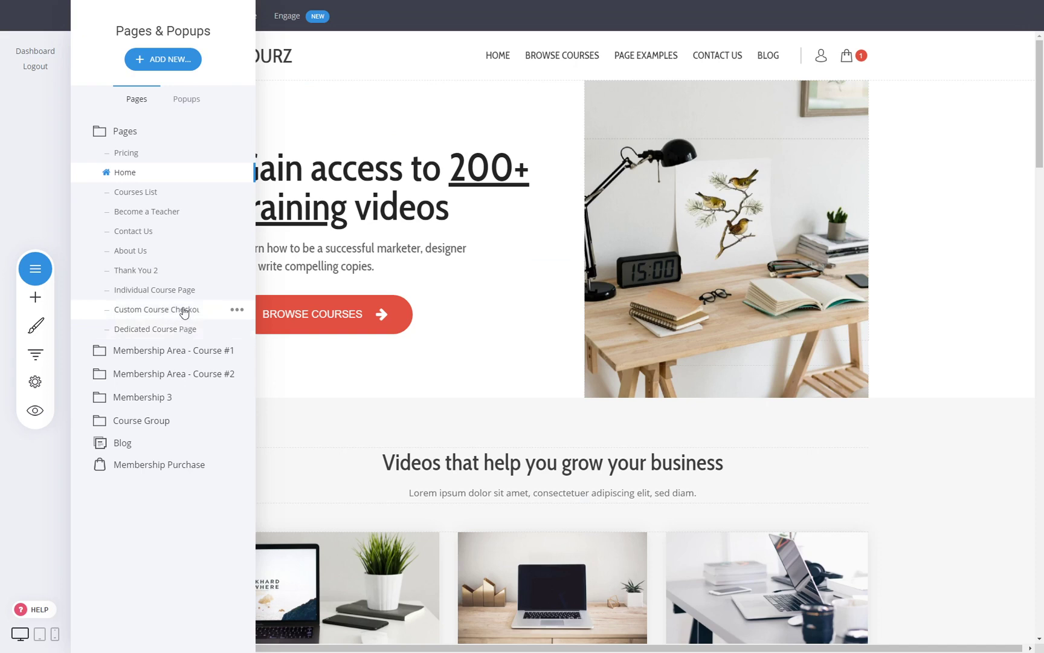
click(182, 313)
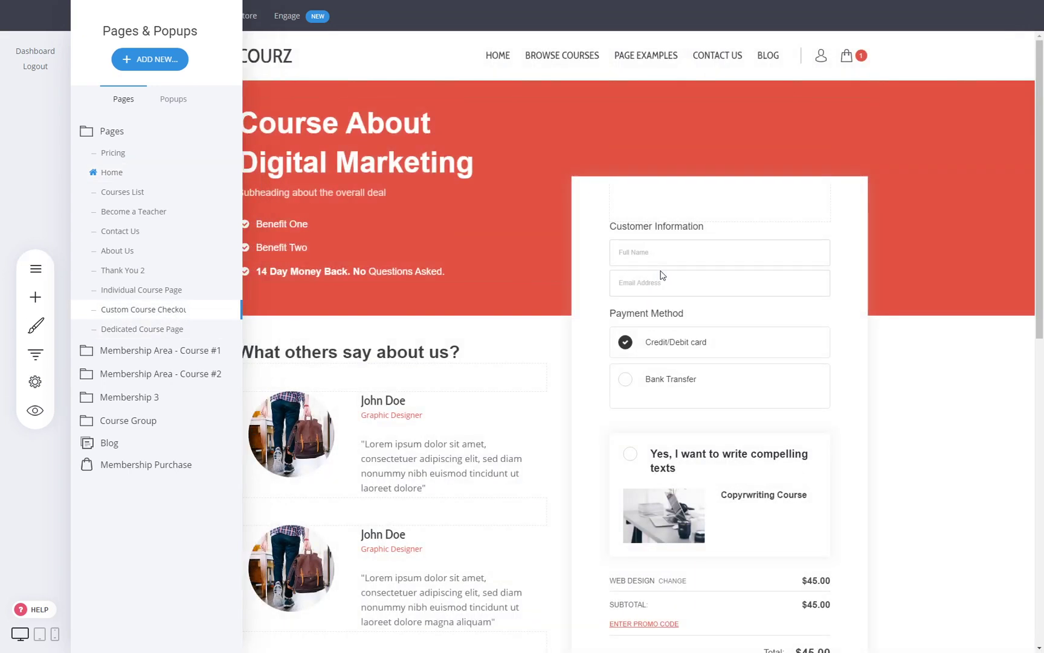
click(660, 332)
click(640, 211)
- Replace Web Design with Marketing Course as the main product, save, and preview the checkout
click(462, 366)
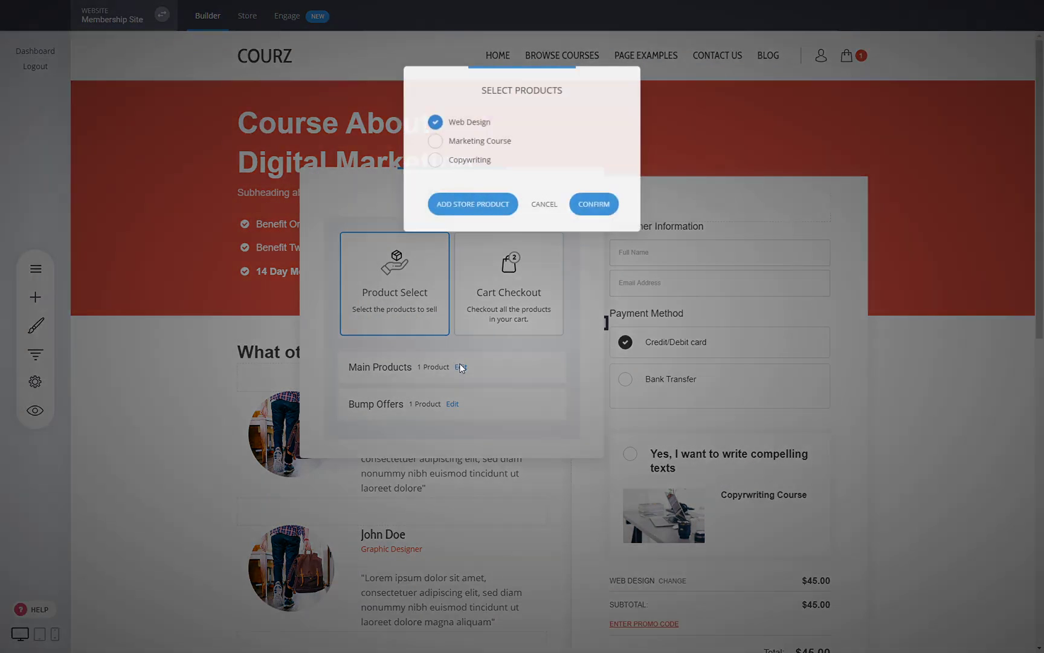
click(479, 145)
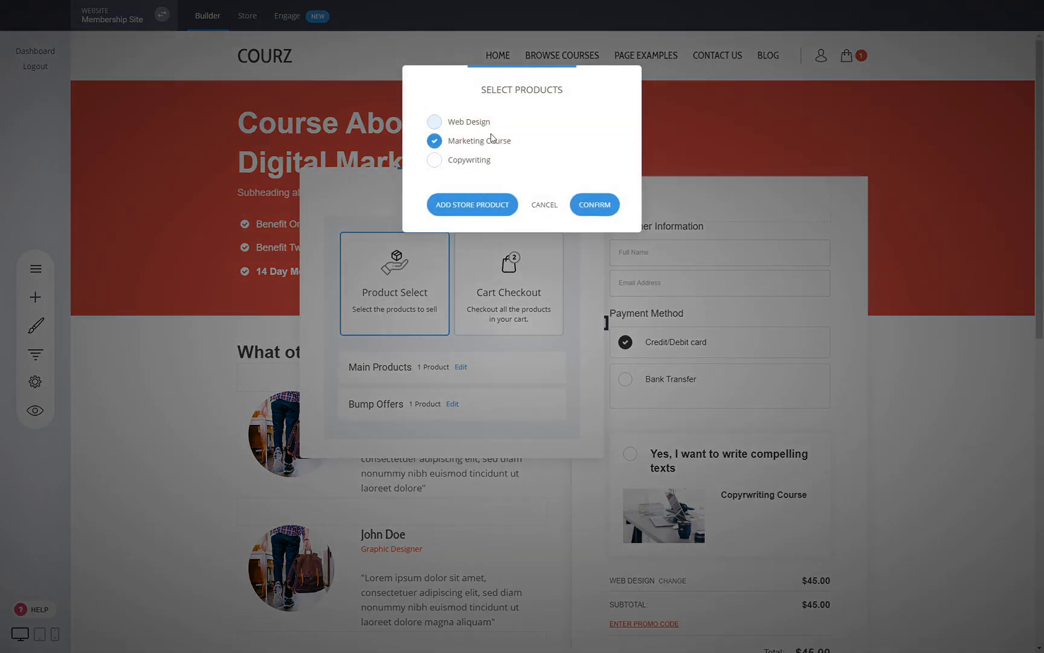
click(592, 204)
click(909, 410)
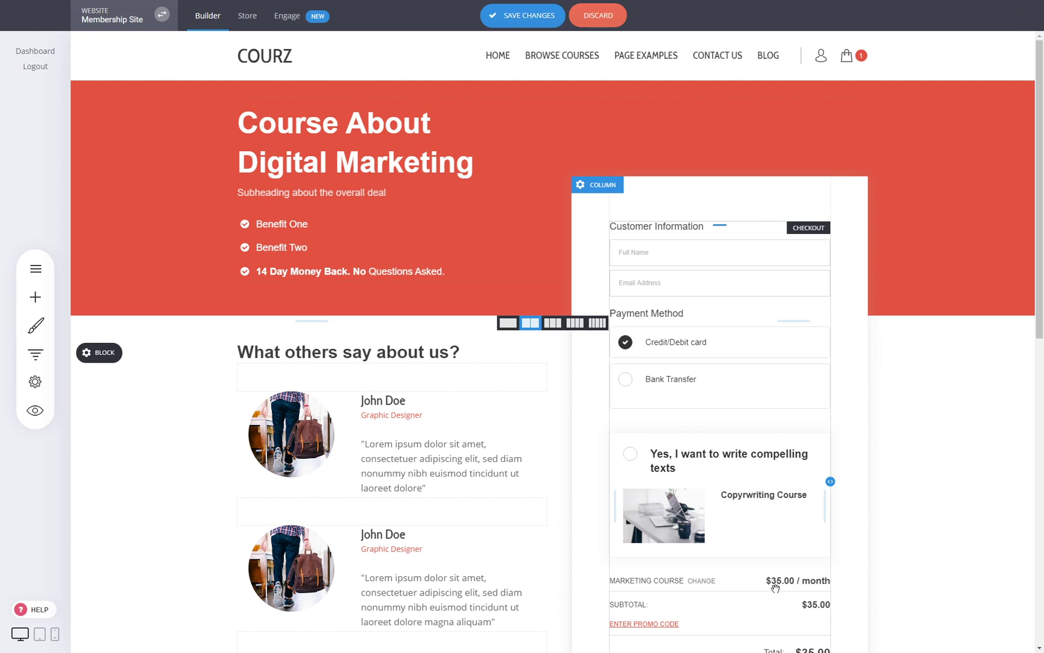
click(527, 15)
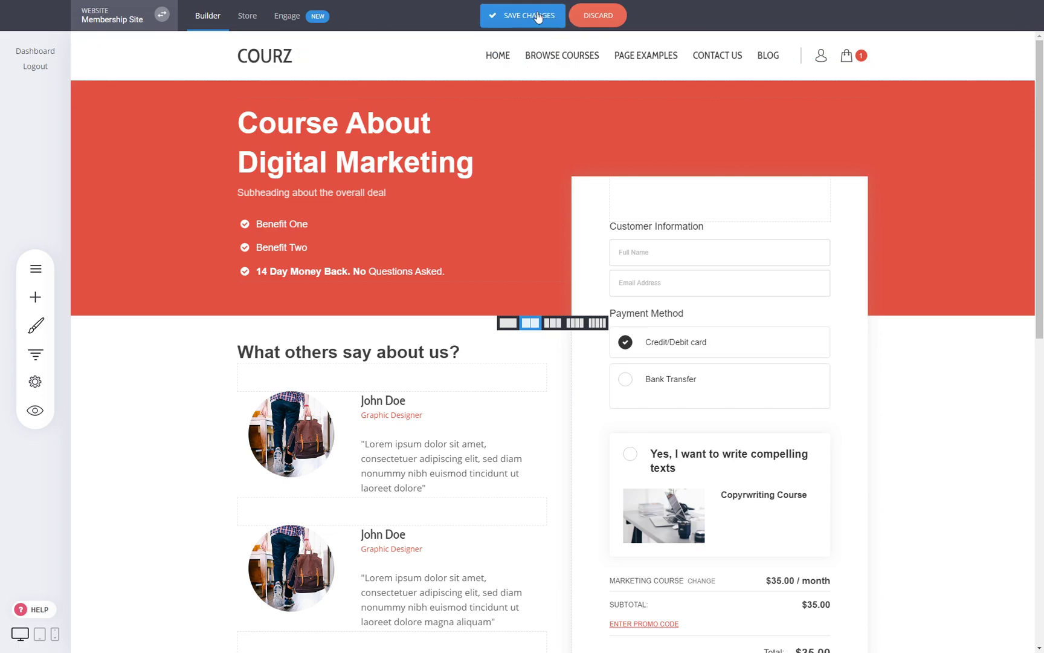
click(36, 417)
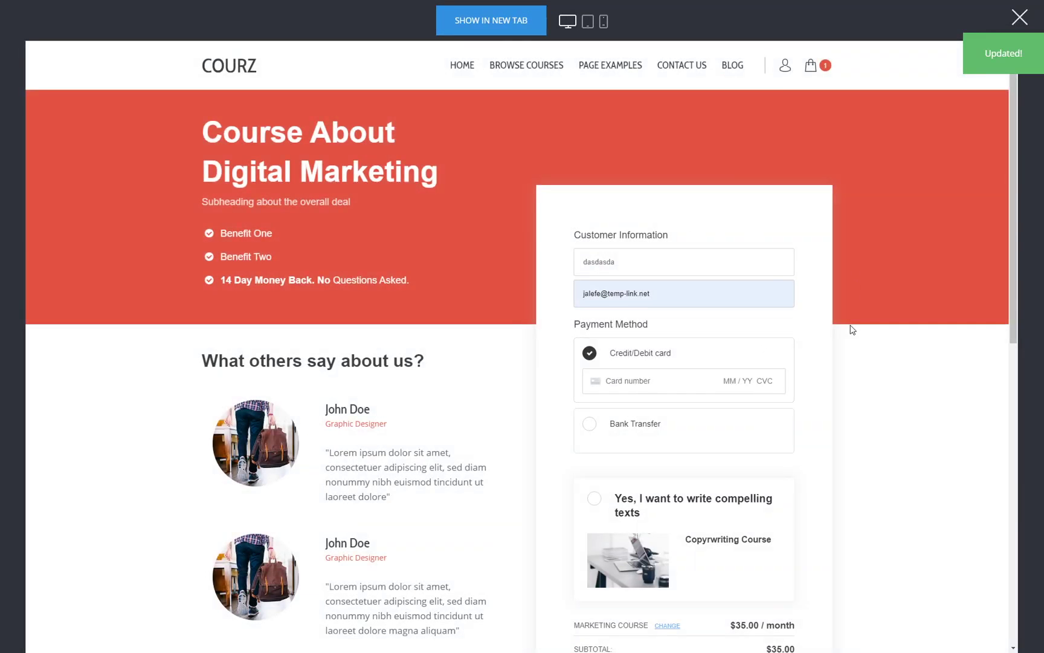
- Enter test card details (number, expiry, CVC, ZIP) and try completing the order
click(715, 387)
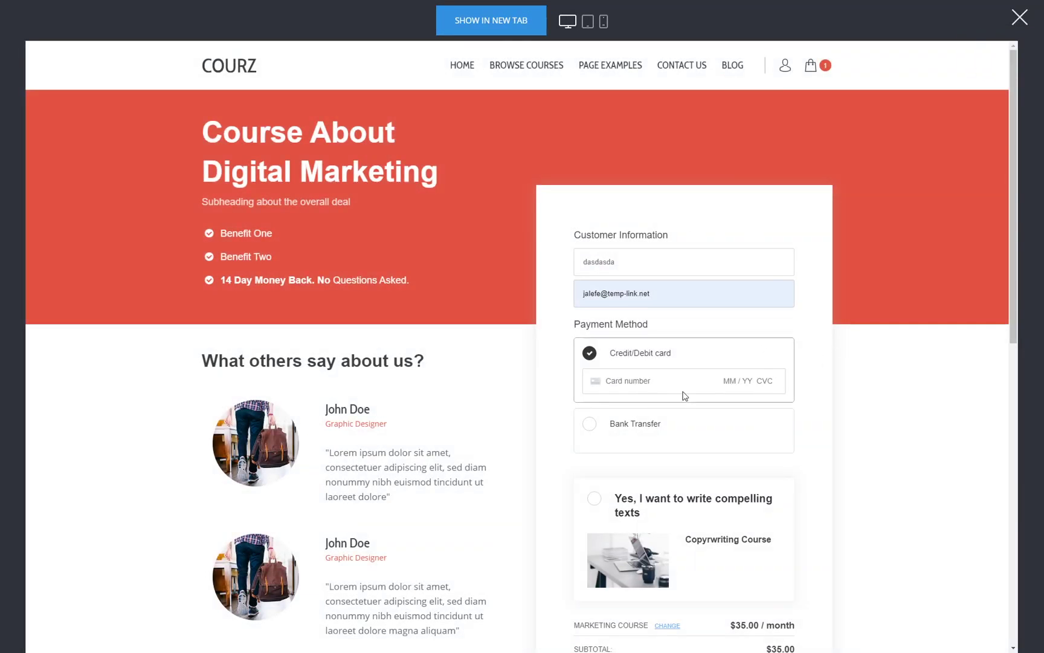
text(4242 42)
key(ctrl+a)
text(4242424242424242)
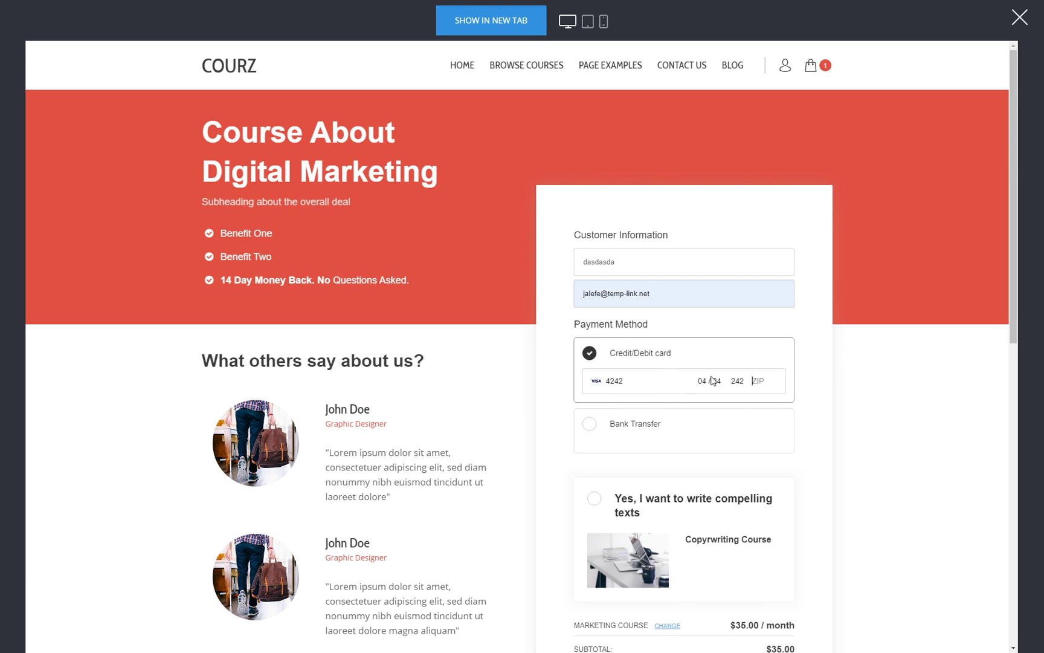
text(04242428401)
click(925, 417)
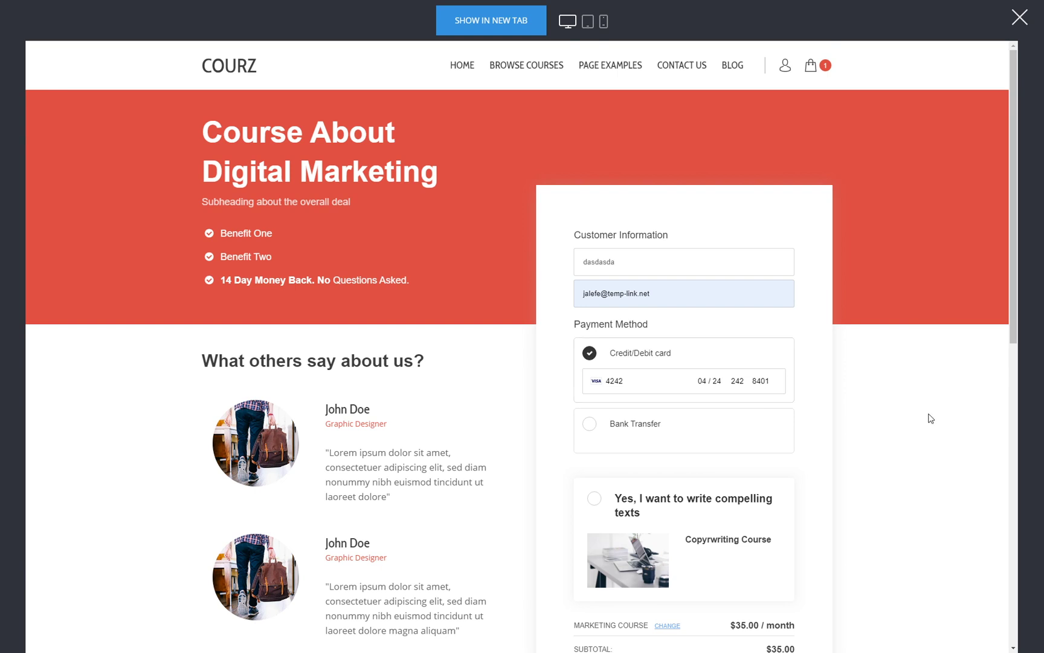
scroll(925, 417, down, 3)
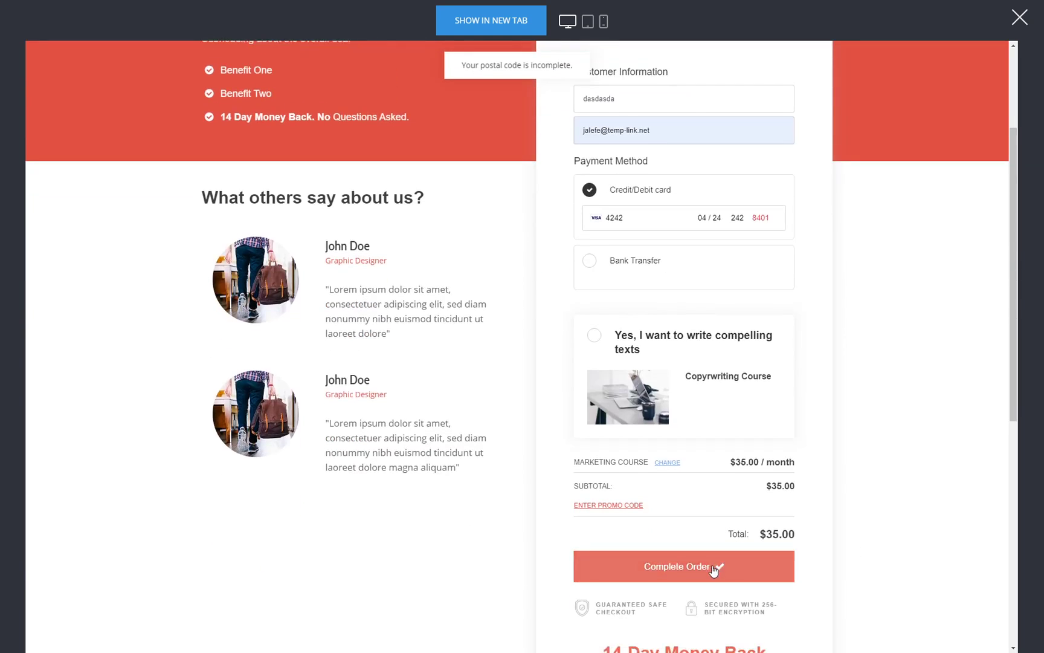
click(724, 570)
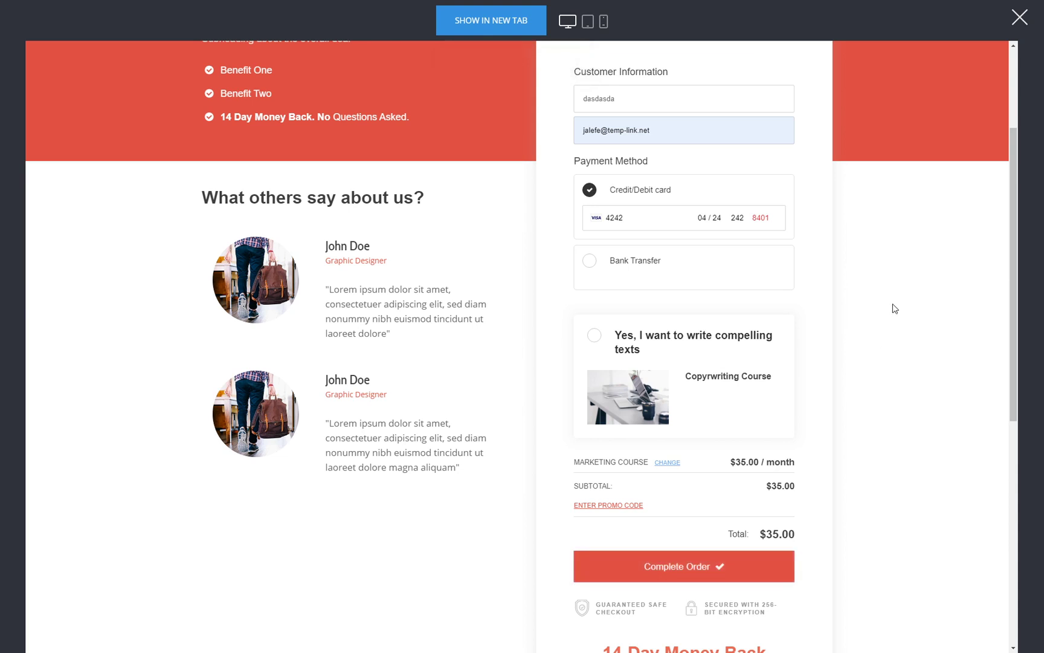
- Recheck the entered card number and postal code fields
scroll(878, 329, up, 3)
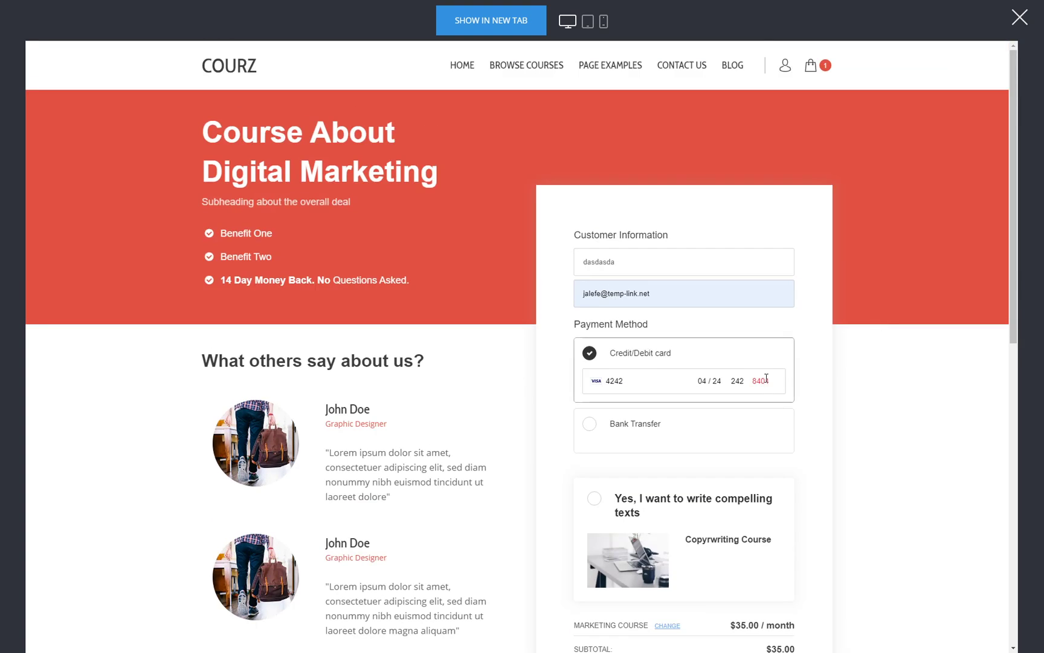
click(653, 388)
click(763, 384)
scroll(754, 384, down, 5)
scroll(864, 363, up, 5)
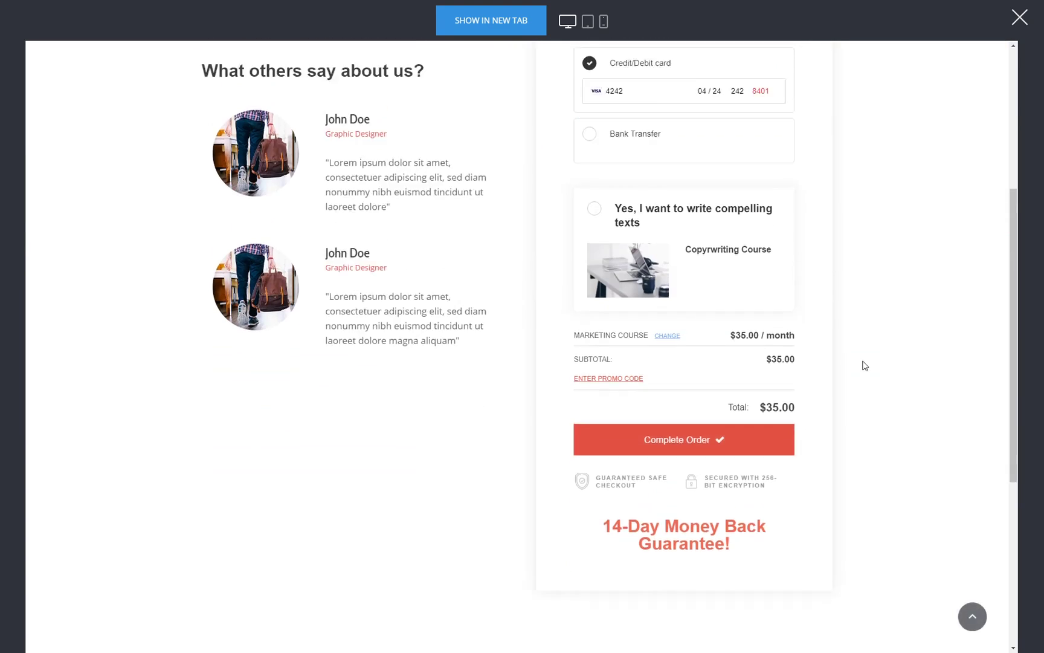
drag(632, 327, 527, 326)
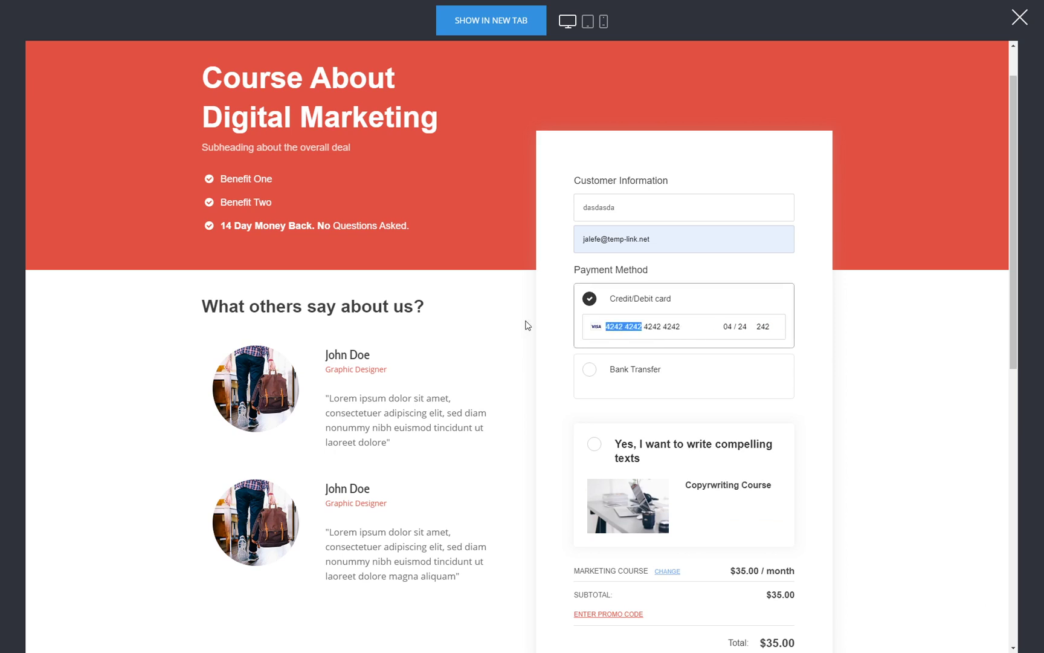
click(688, 325)
- Switch payment to Bank Transfer and place the $35.00/month Marketing Course order
click(598, 382)
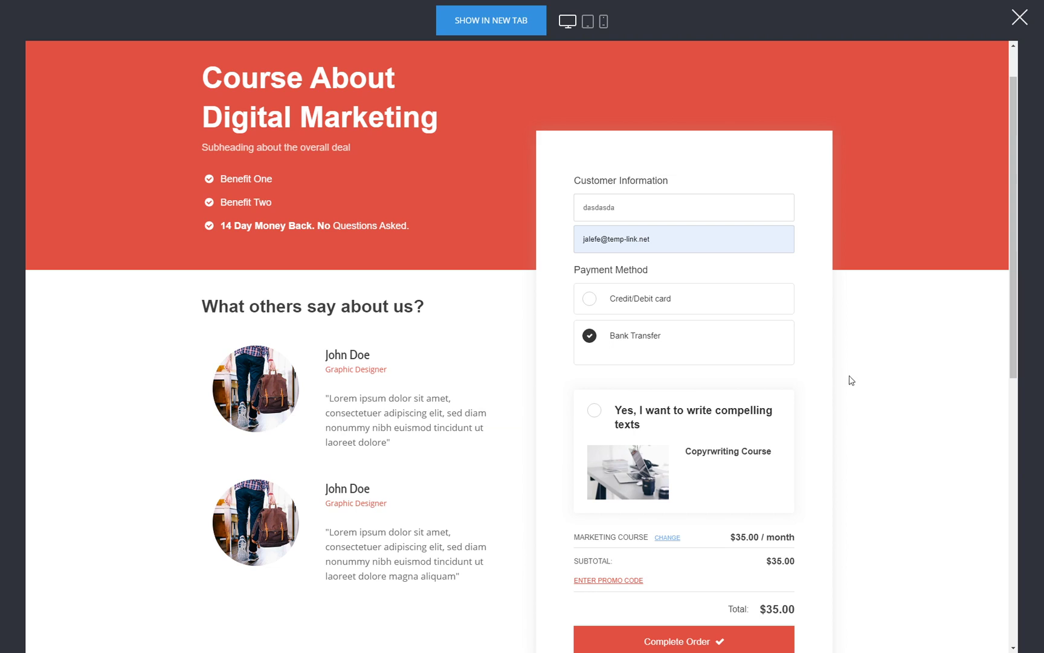
click(662, 303)
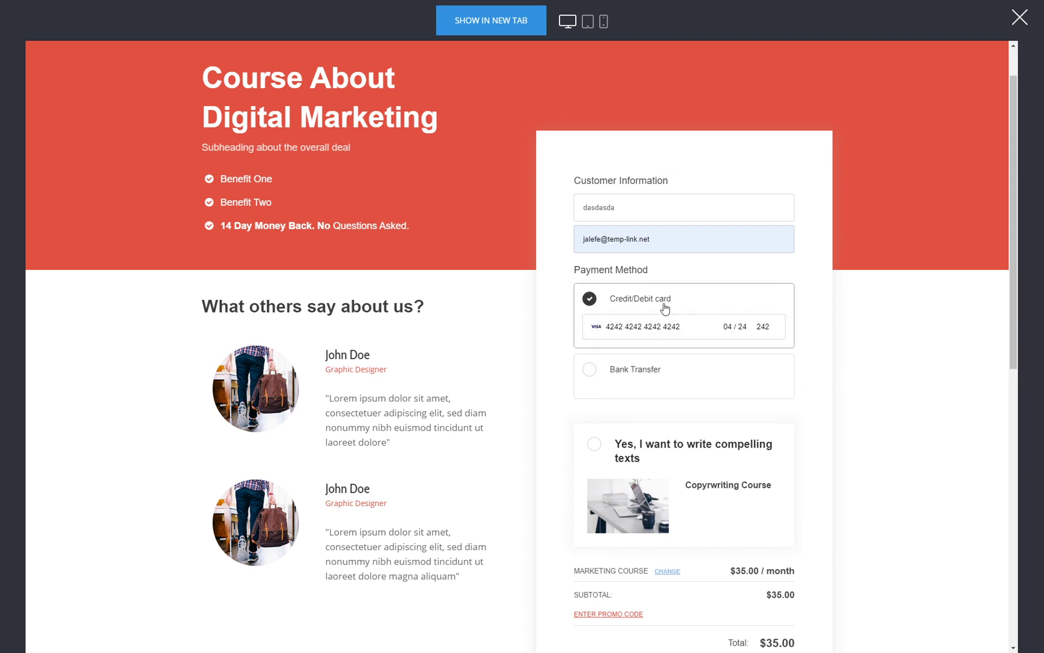
click(697, 364)
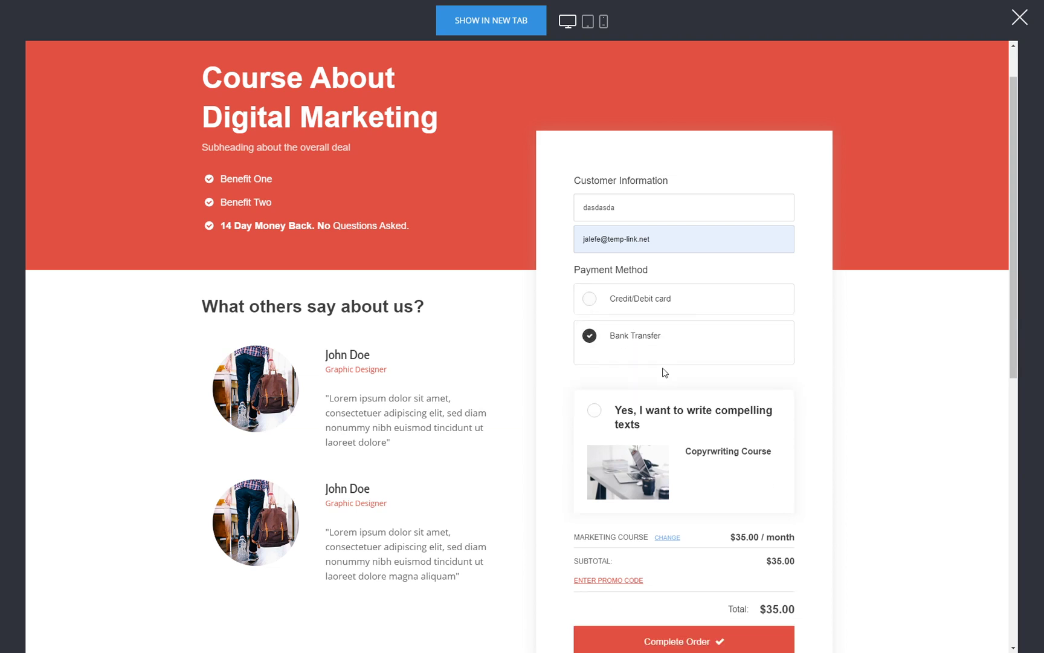
scroll(874, 353, down, 1)
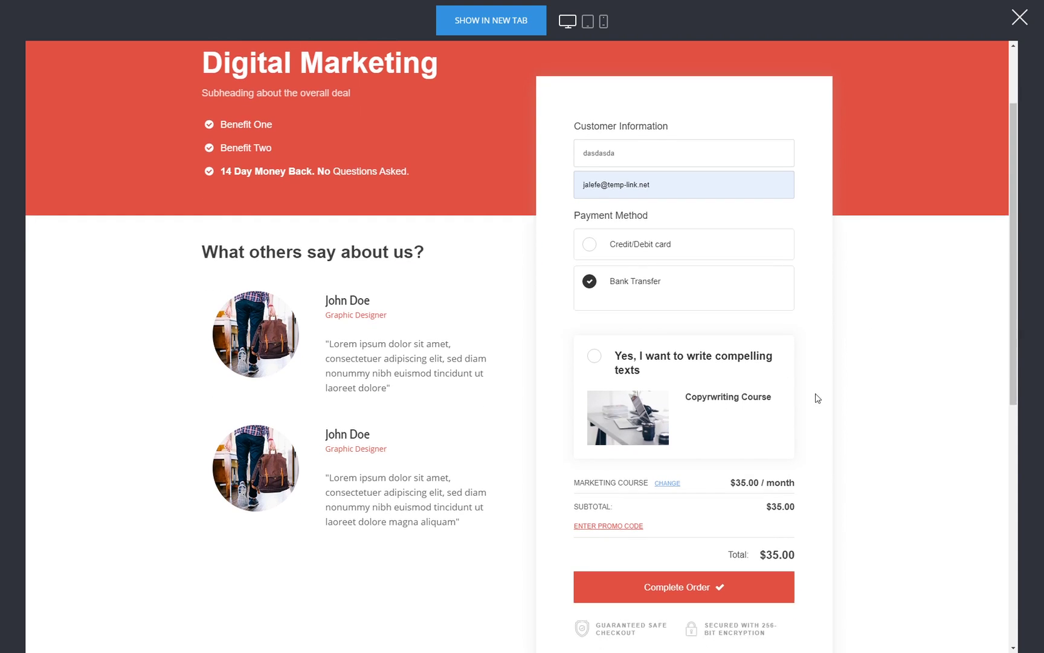
click(725, 589)
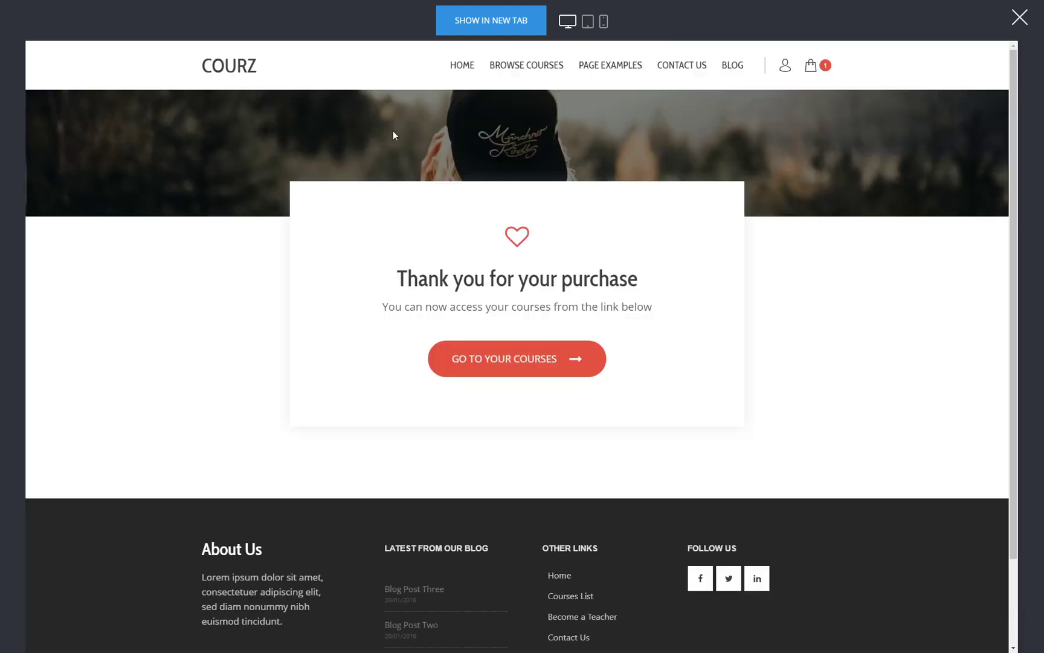
- Inspect the account's Marketing Course subscription at 35.00 and its membership details, then close the preview
click(522, 362)
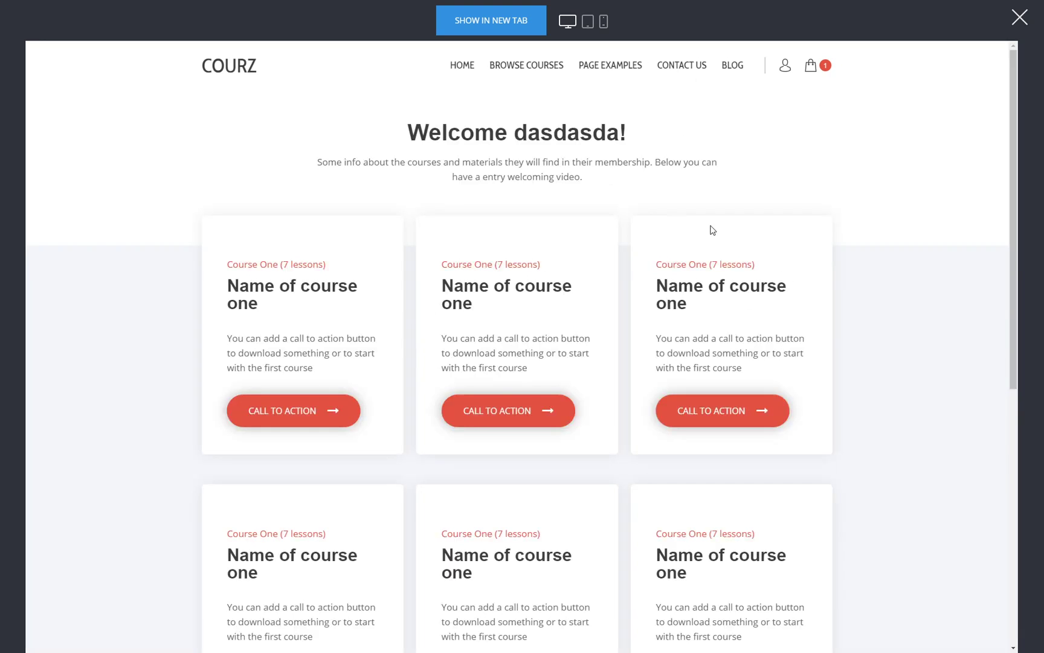
click(785, 67)
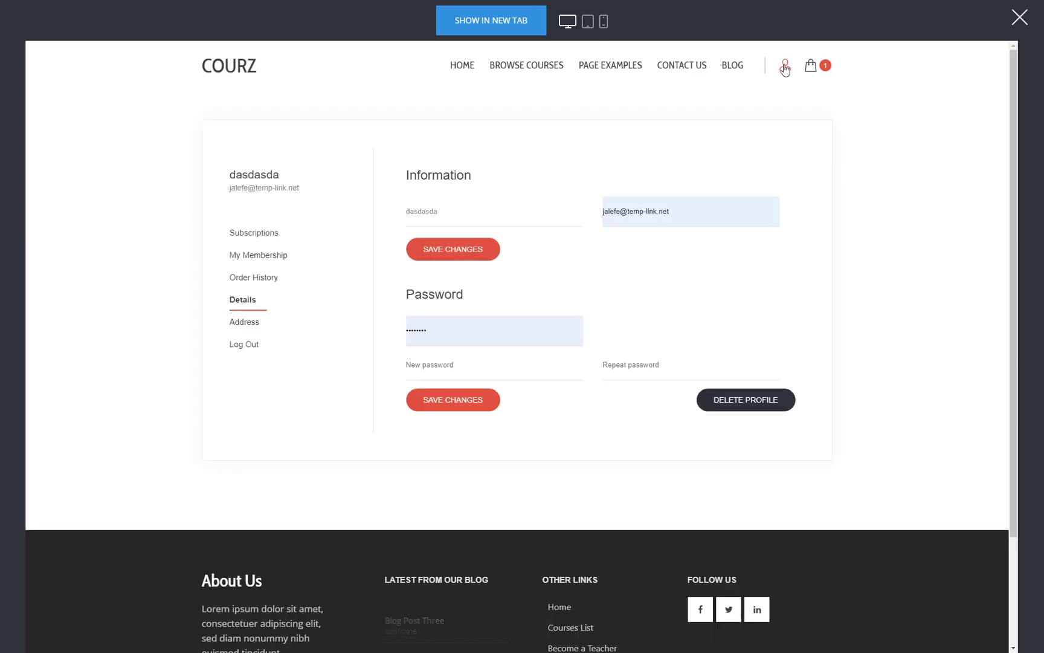
click(283, 238)
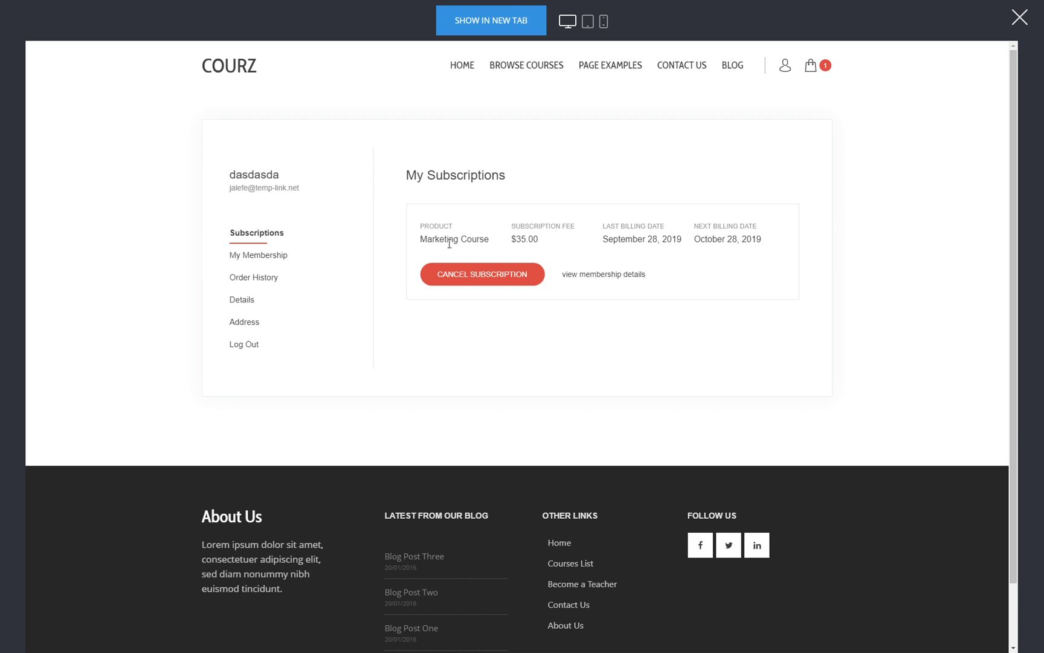
drag(485, 240, 422, 241)
drag(516, 239, 539, 240)
click(531, 240)
click(621, 276)
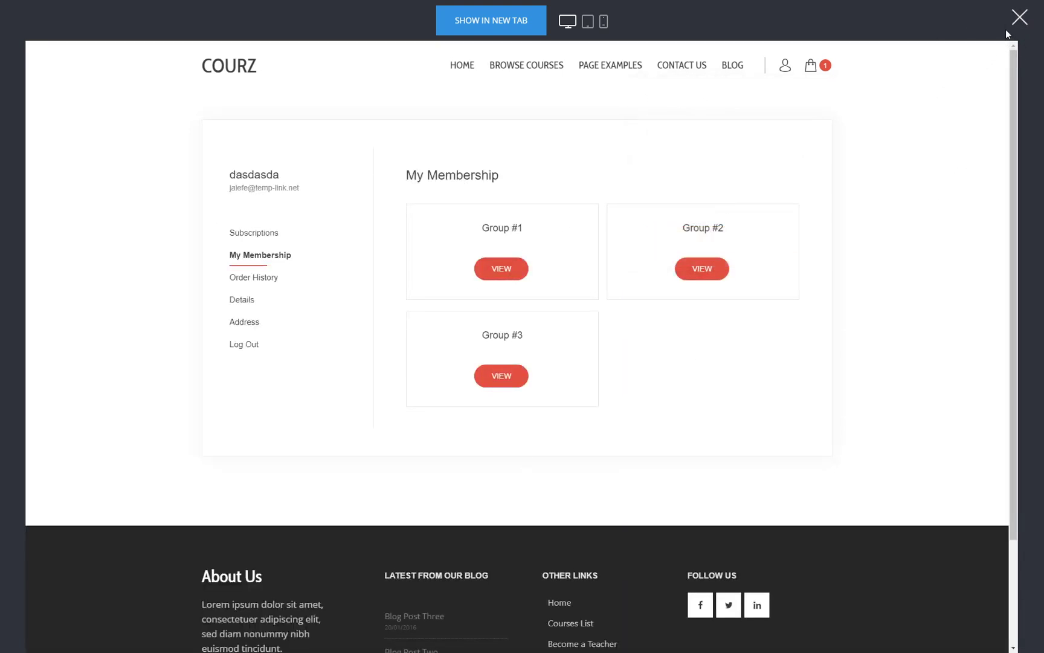
click(1019, 18)
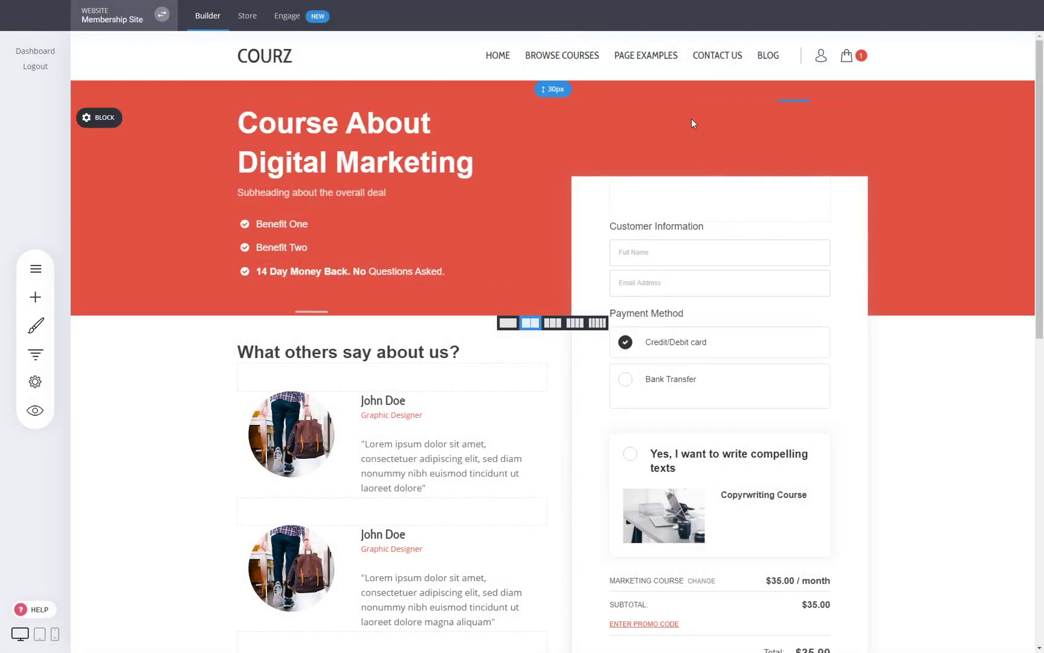
- View the store's three products and the Add Product type choices without adding one, then return to the editor
click(256, 27)
click(80, 338)
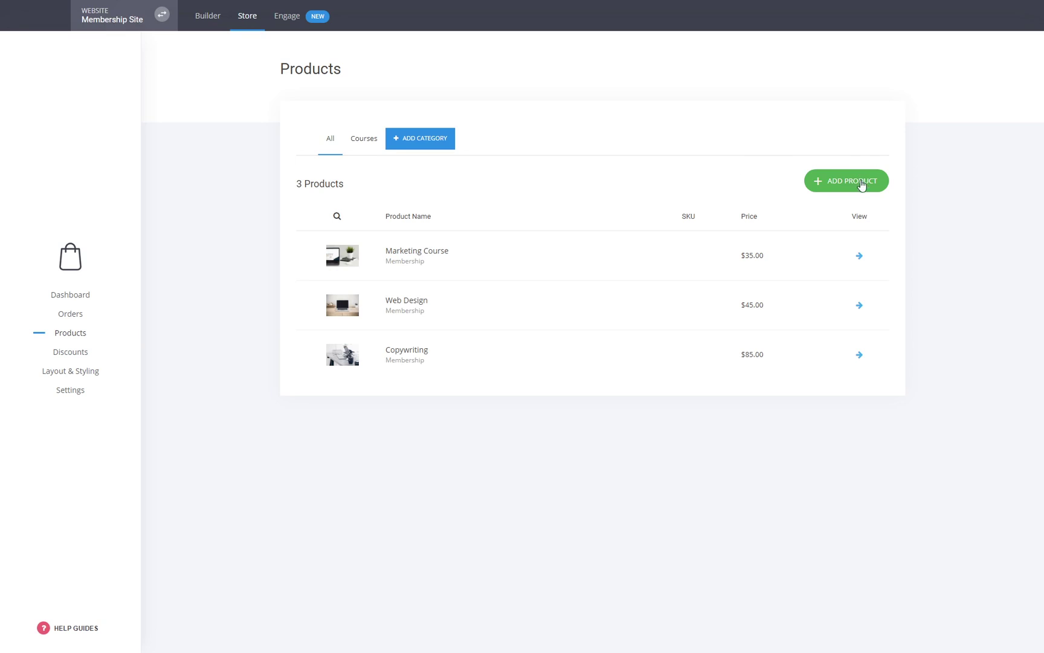
click(863, 183)
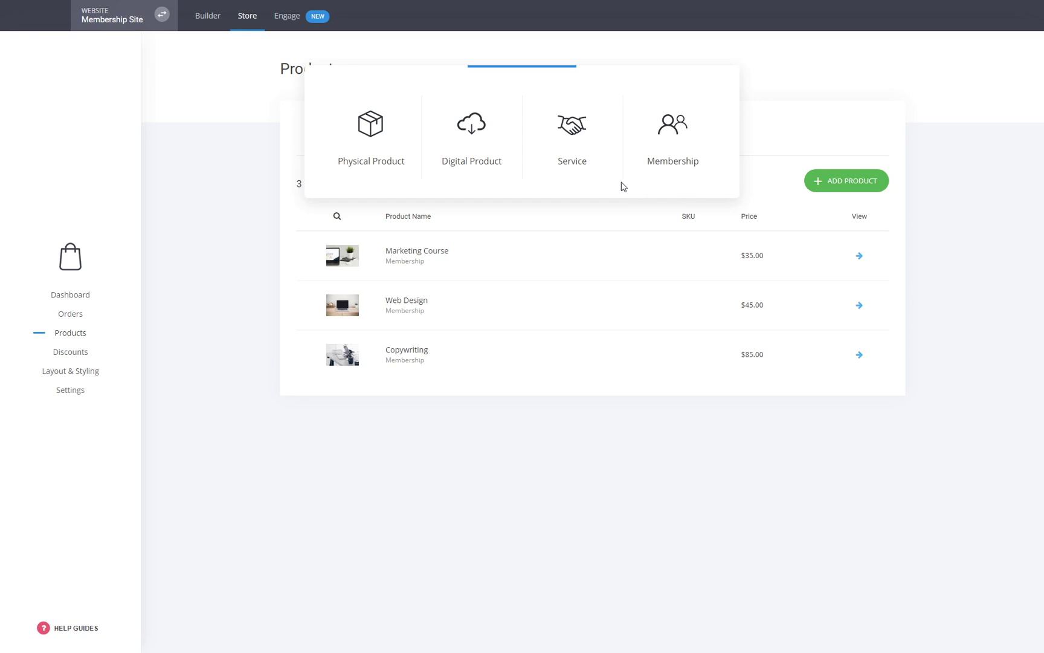
mouse_move(585, 150)
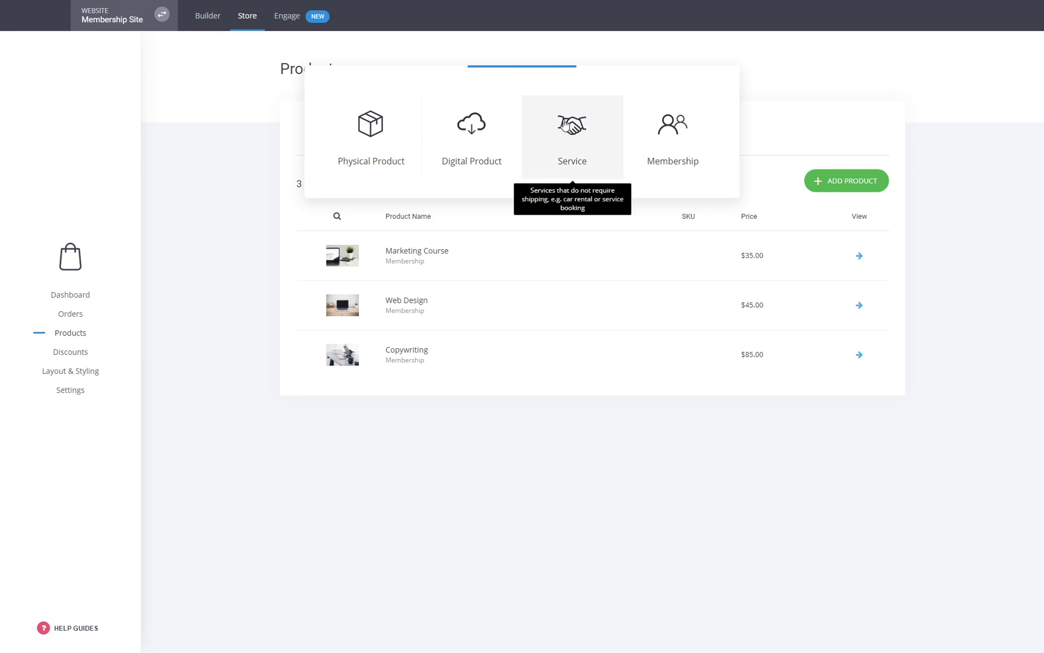
click(471, 461)
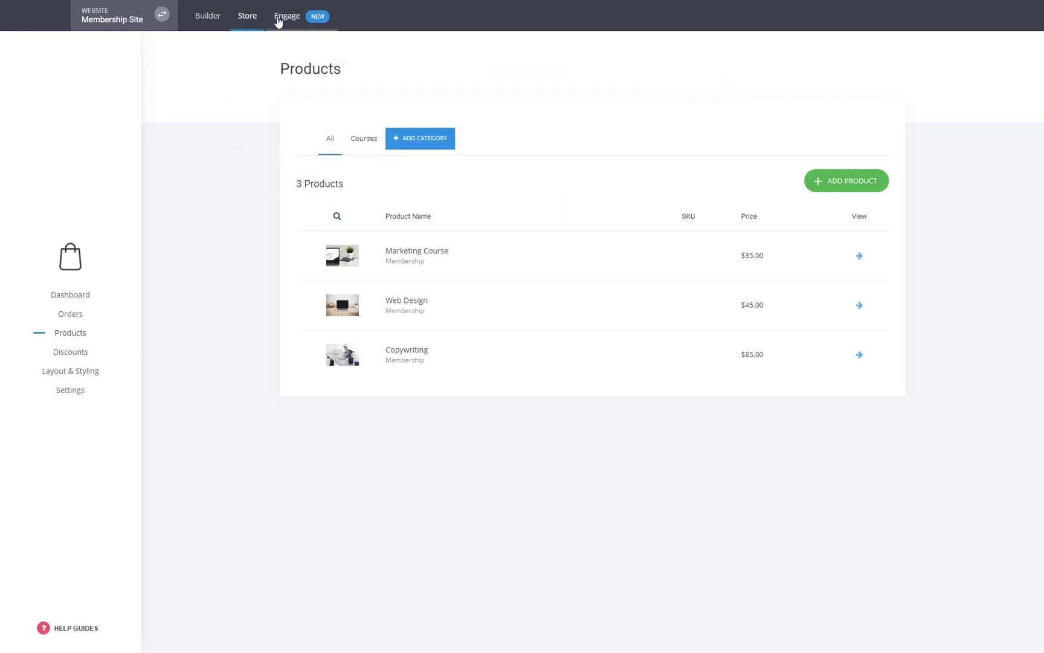
click(208, 18)
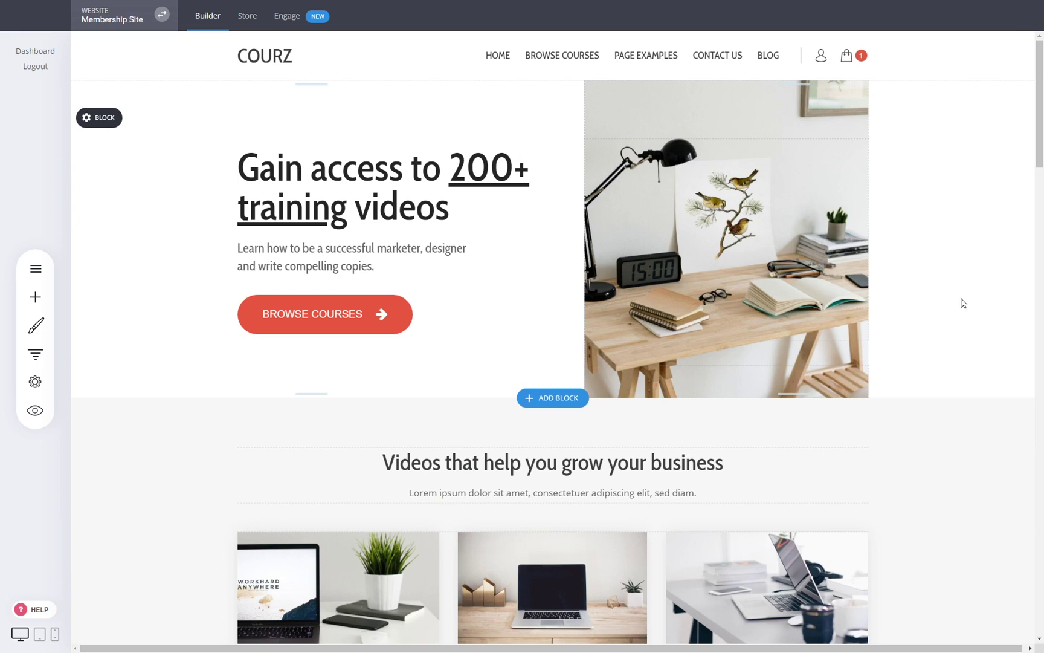
- From the page list, start Add New > Page and browse the Membership / Course templates
click(34, 265)
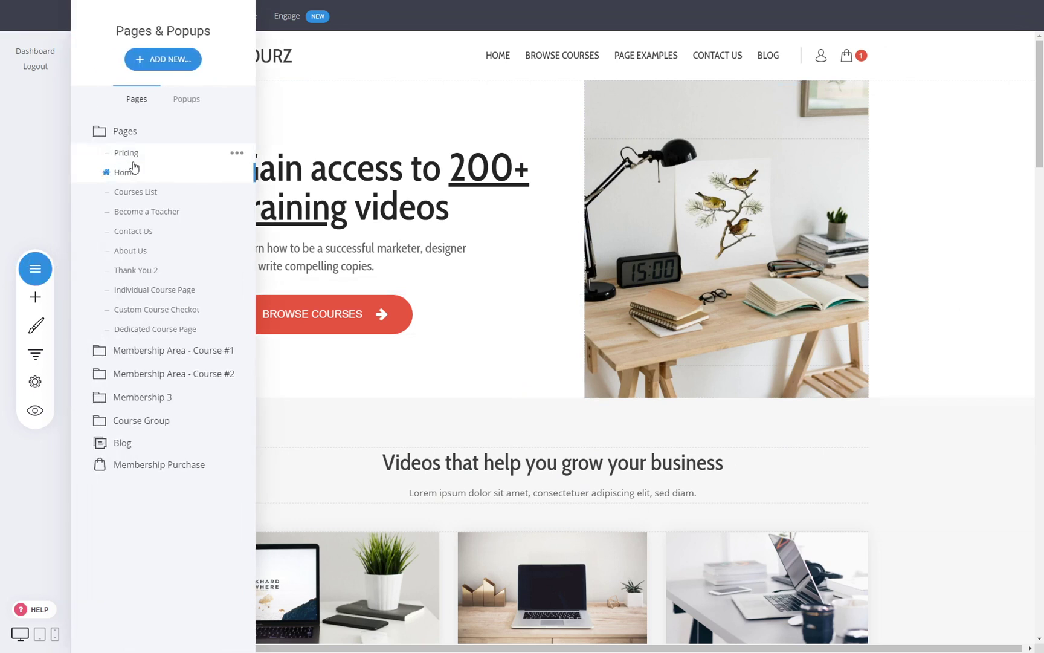
click(163, 61)
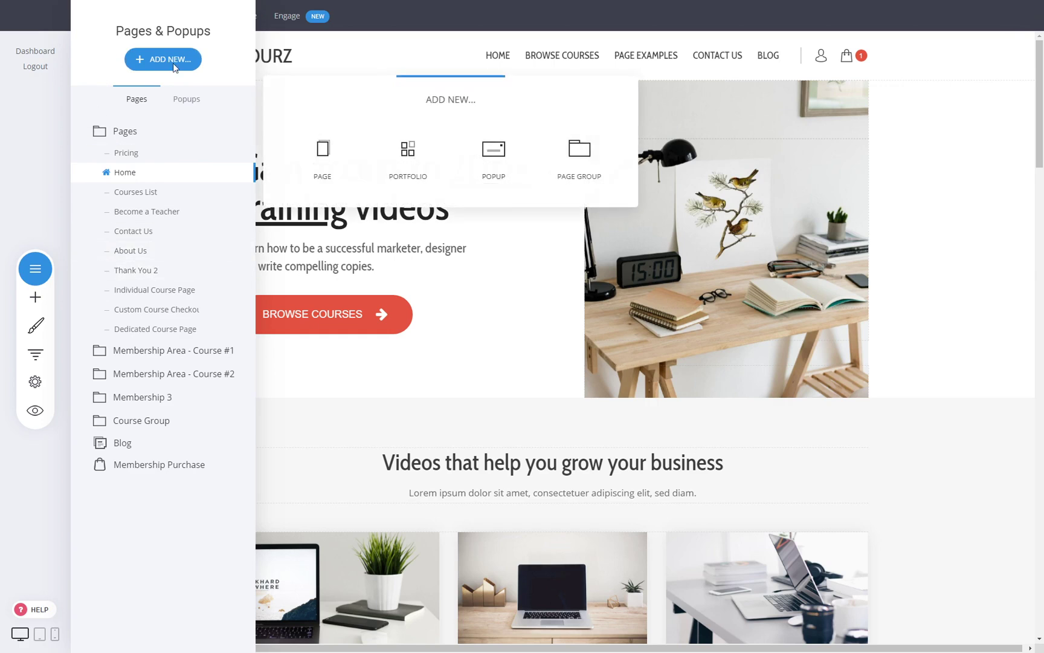
click(321, 164)
click(135, 346)
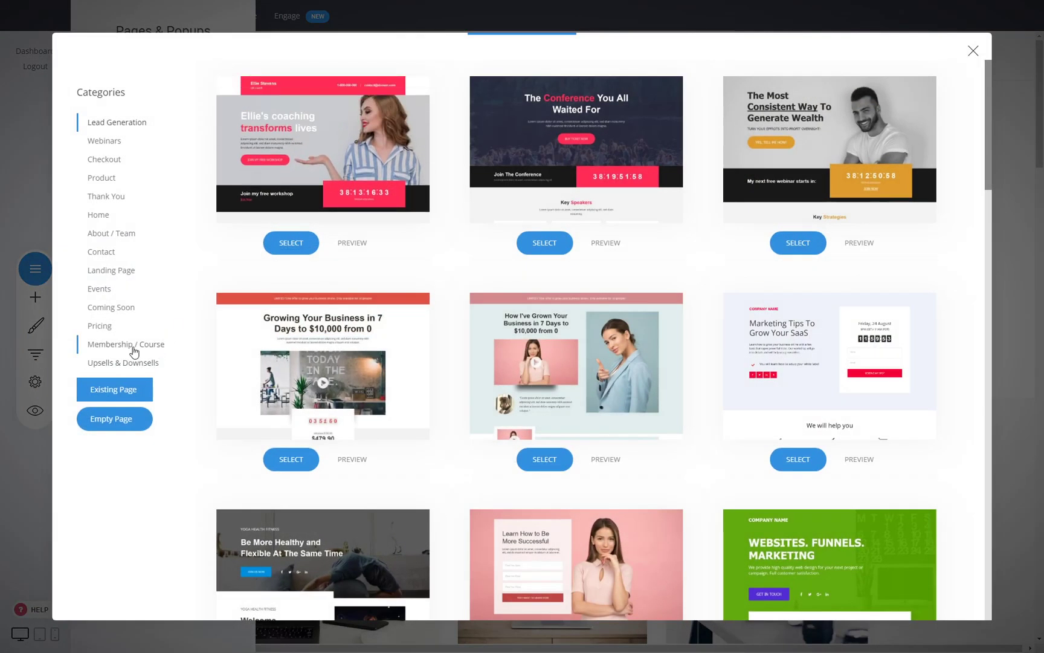
scroll(477, 326, down, 3)
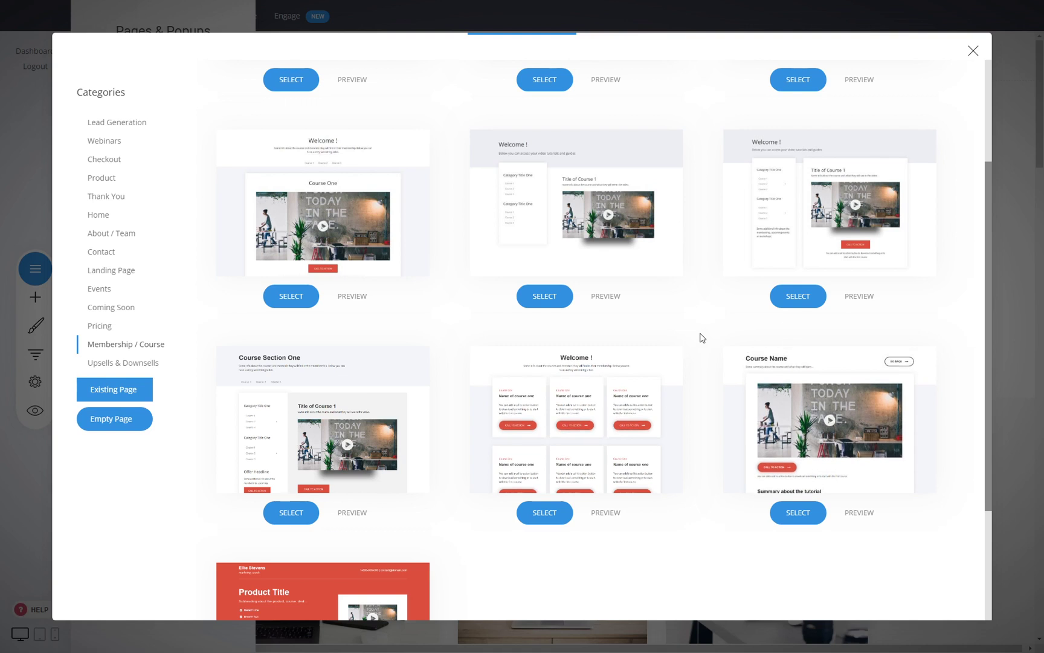
scroll(702, 337, up, 3)
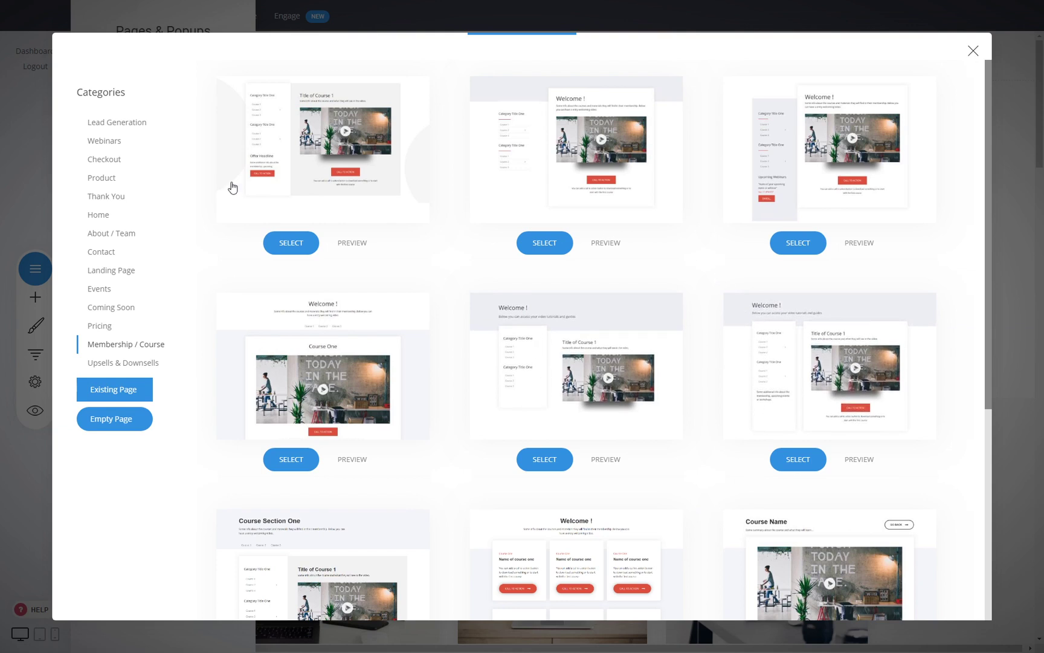
- Compare the Checkout templates with Membership / Course ones, then close the chooser without adding a page
click(105, 162)
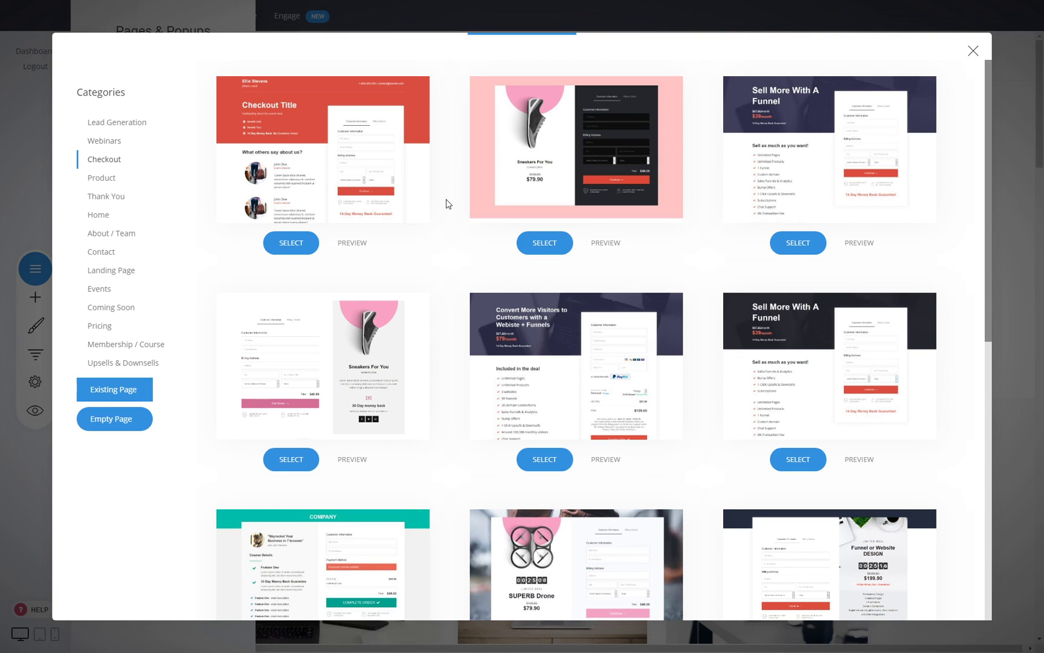
click(132, 344)
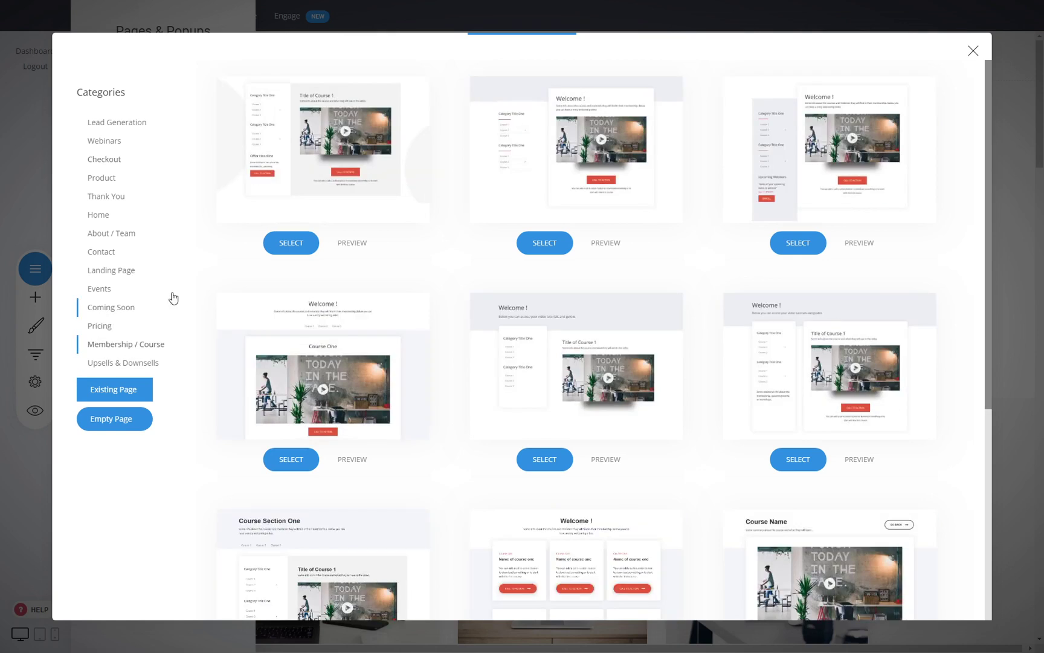
scroll(408, 342, down, 5)
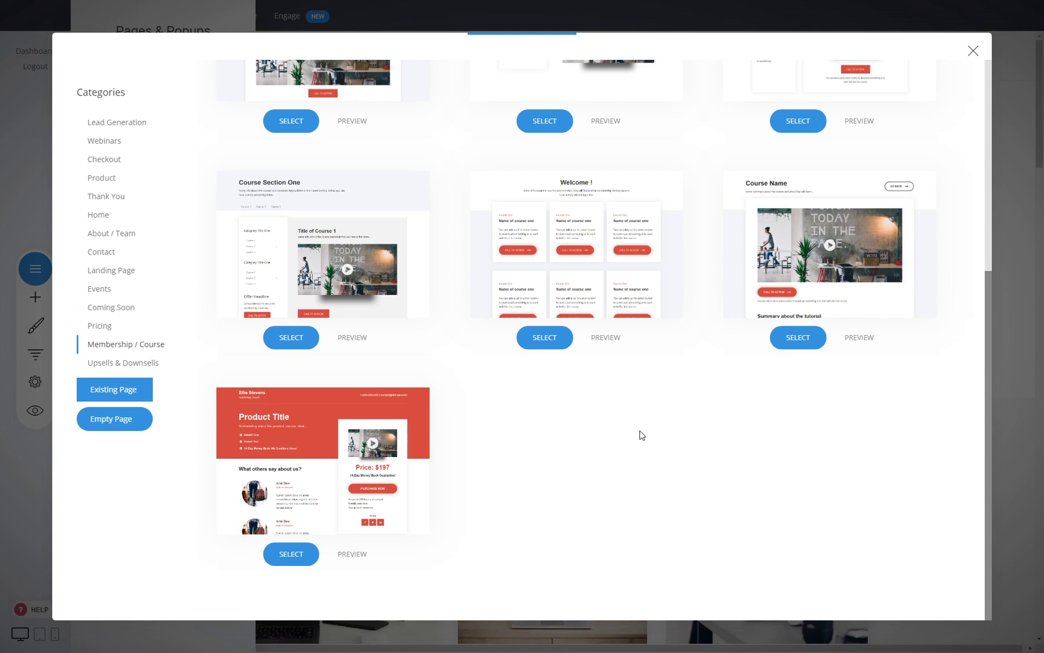
click(972, 51)
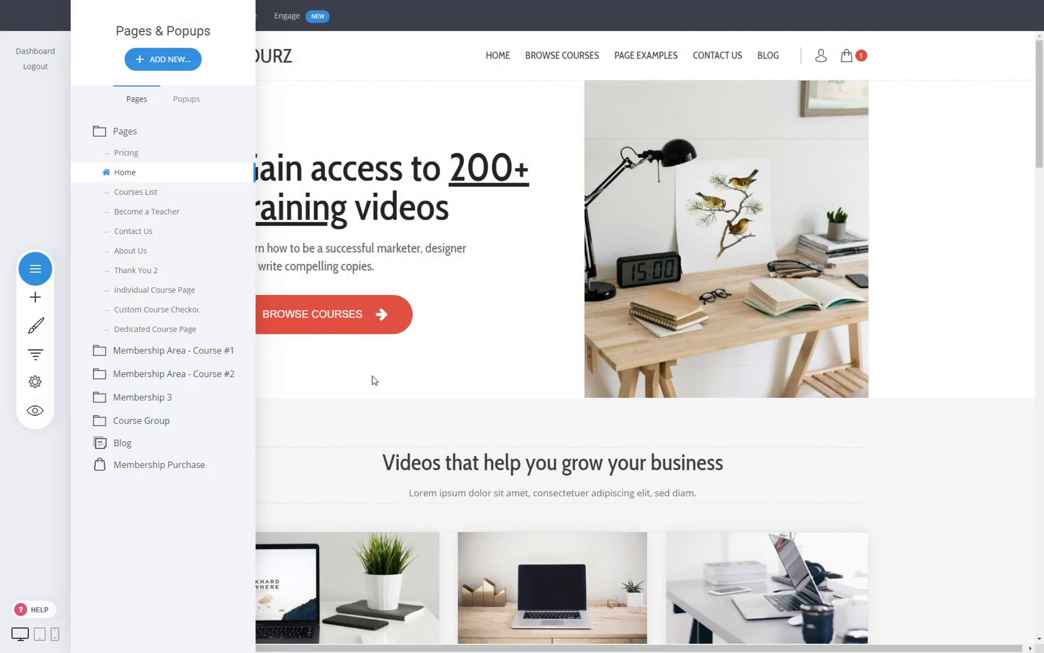
- Open the Courses List page from the page list and scroll through it
click(460, 263)
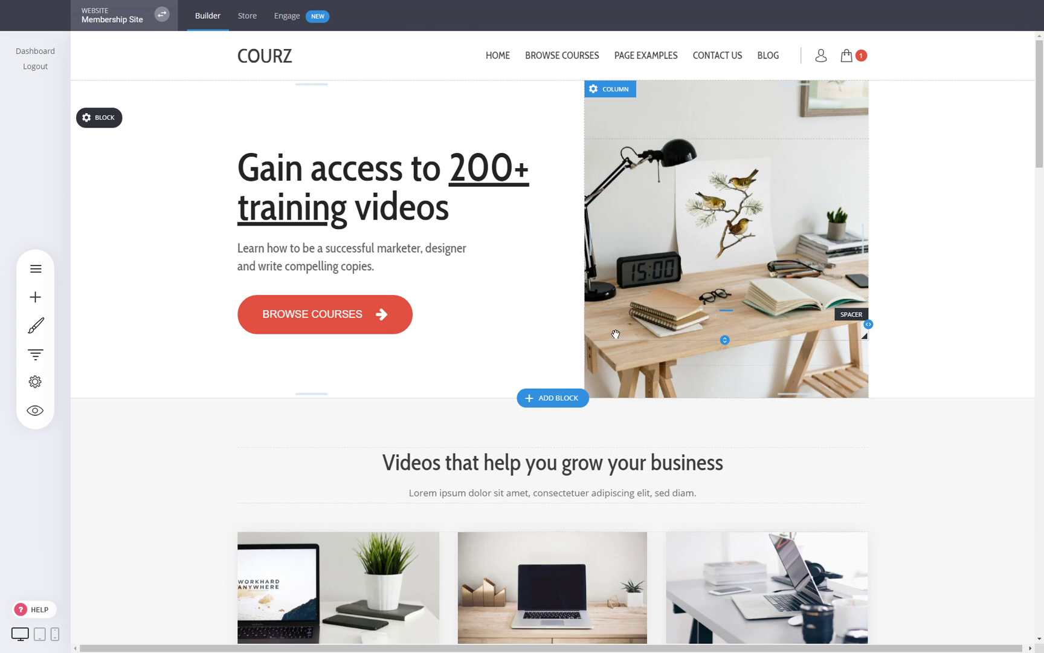
click(36, 272)
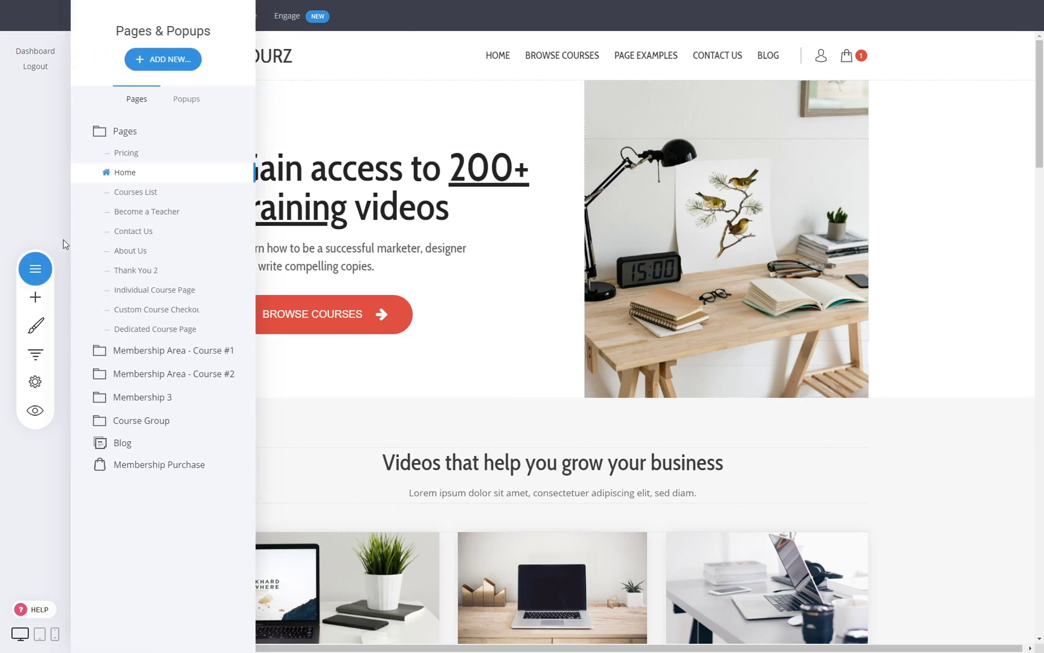
click(136, 192)
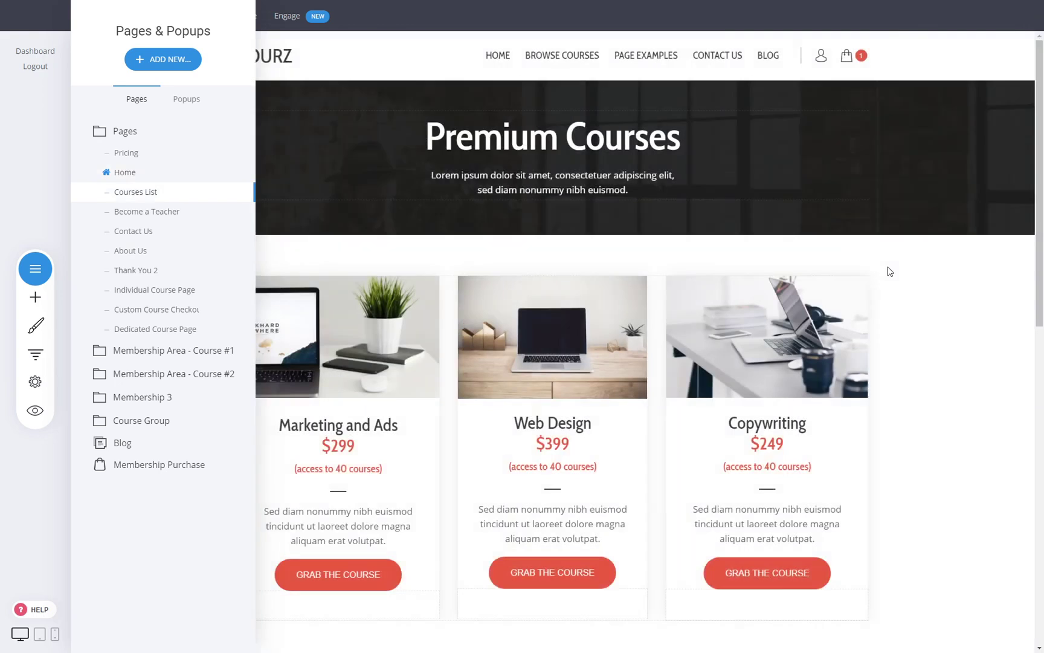
click(890, 271)
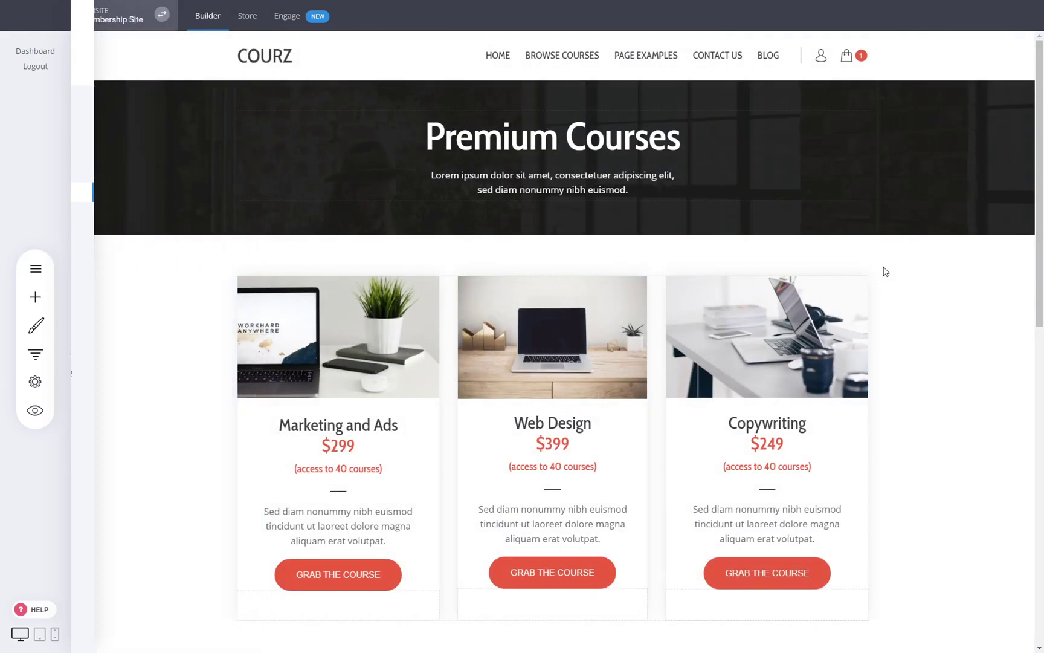
scroll(939, 434, down, 5)
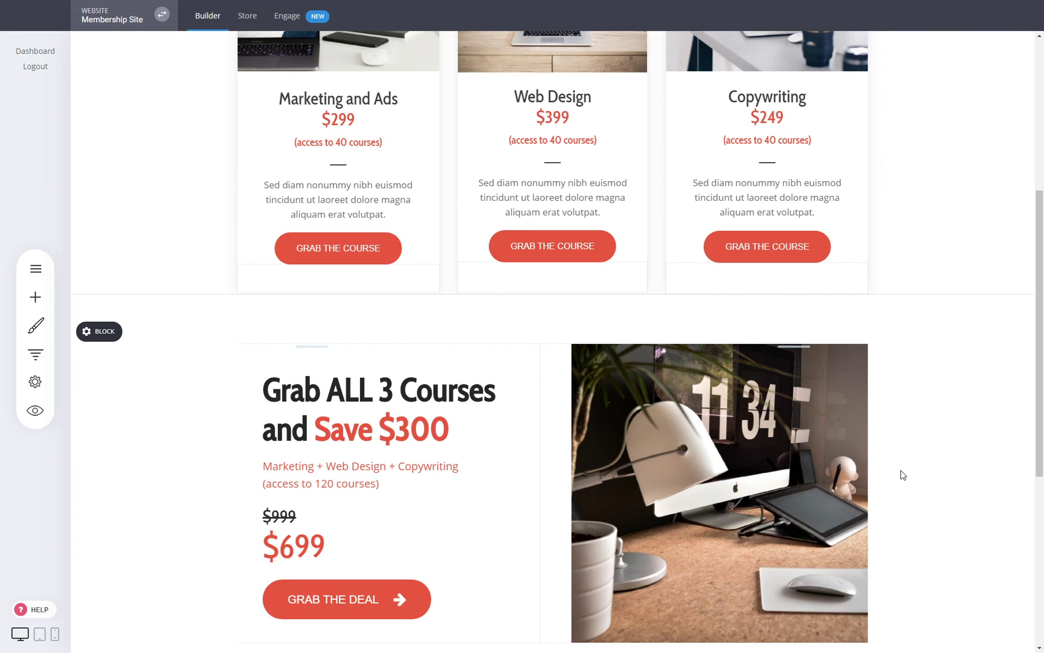
scroll(902, 473, up, 5)
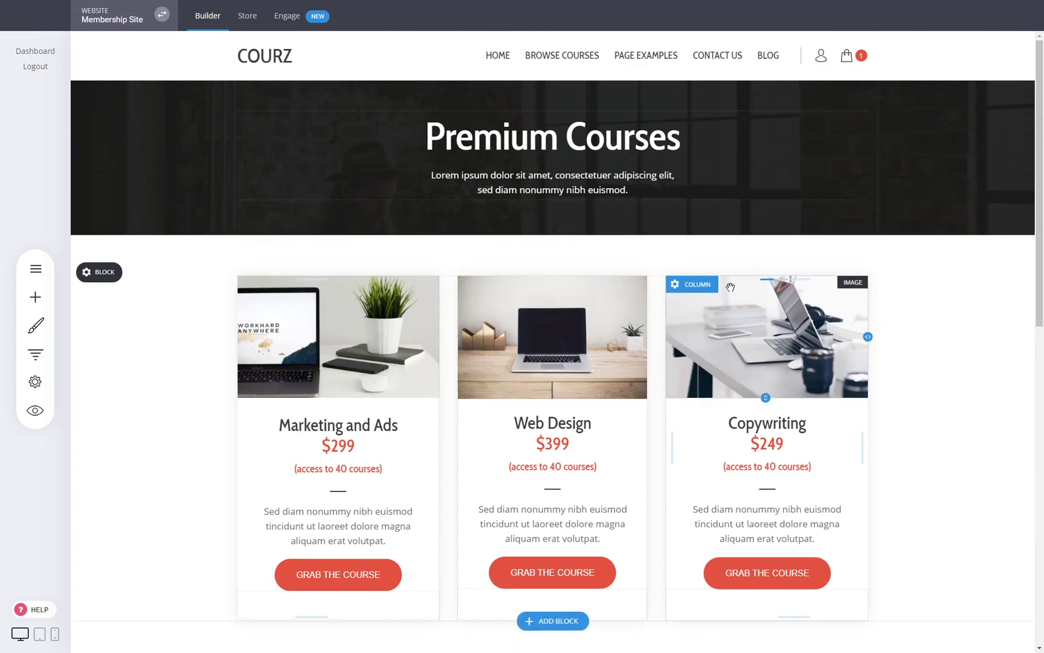
- Return to the Home page and leave the page list closed
click(511, 60)
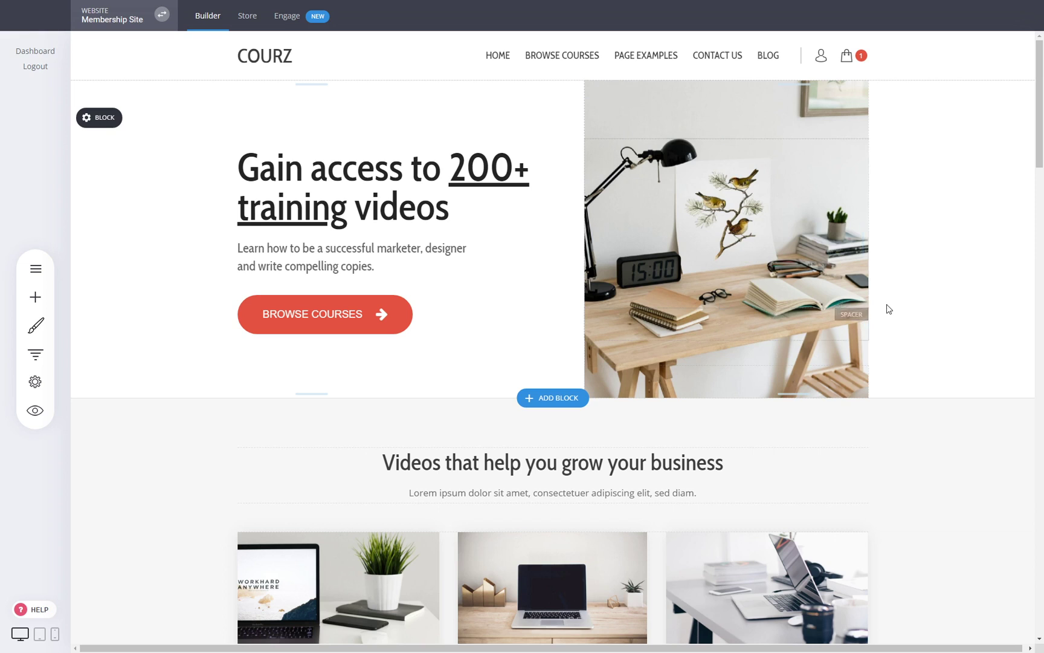
click(28, 272)
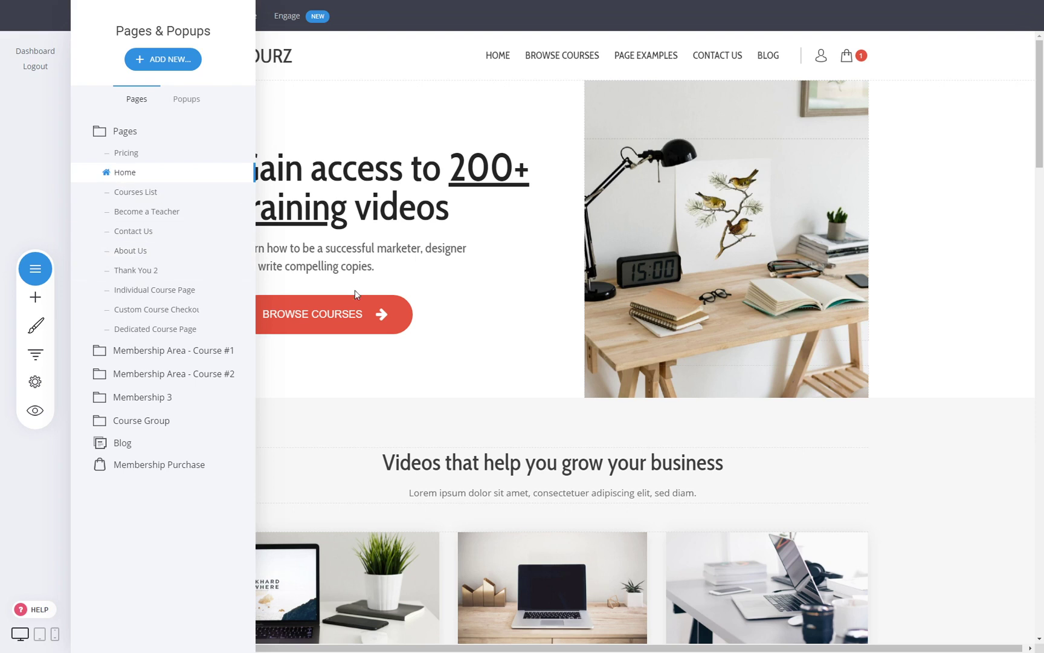
click(35, 269)
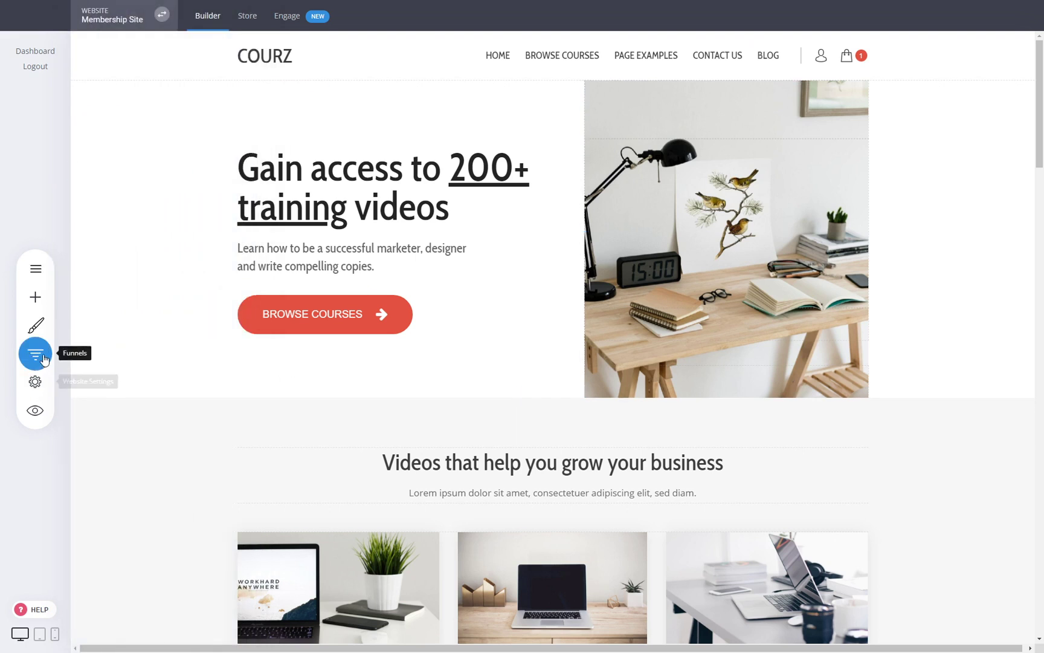
- Start a new funnel from the websites and funnels panel and browse the templates
click(27, 359)
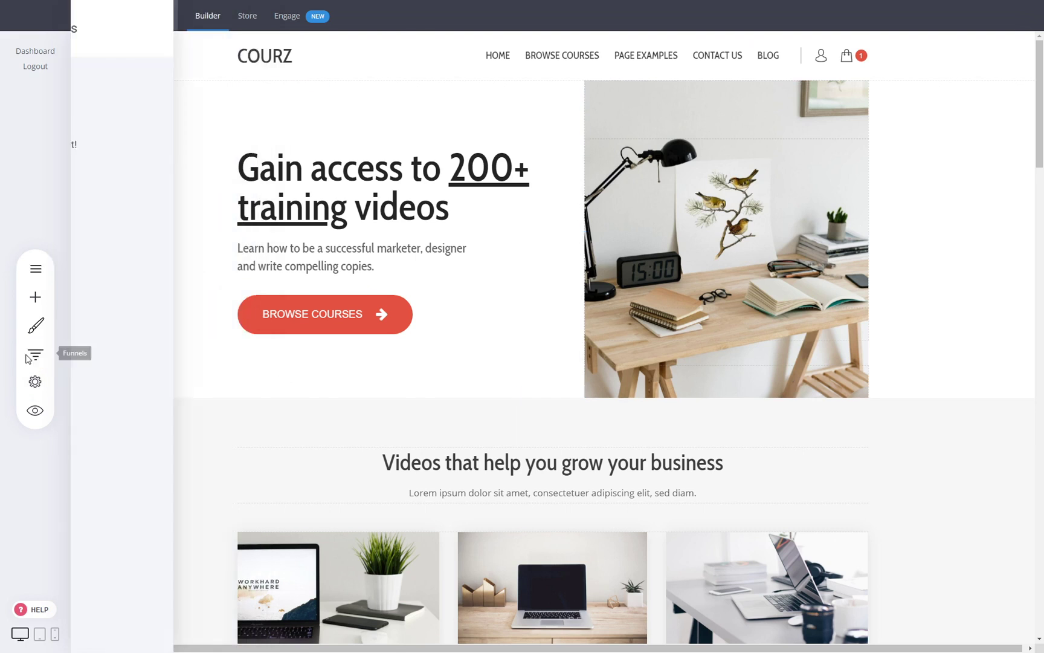
click(235, 107)
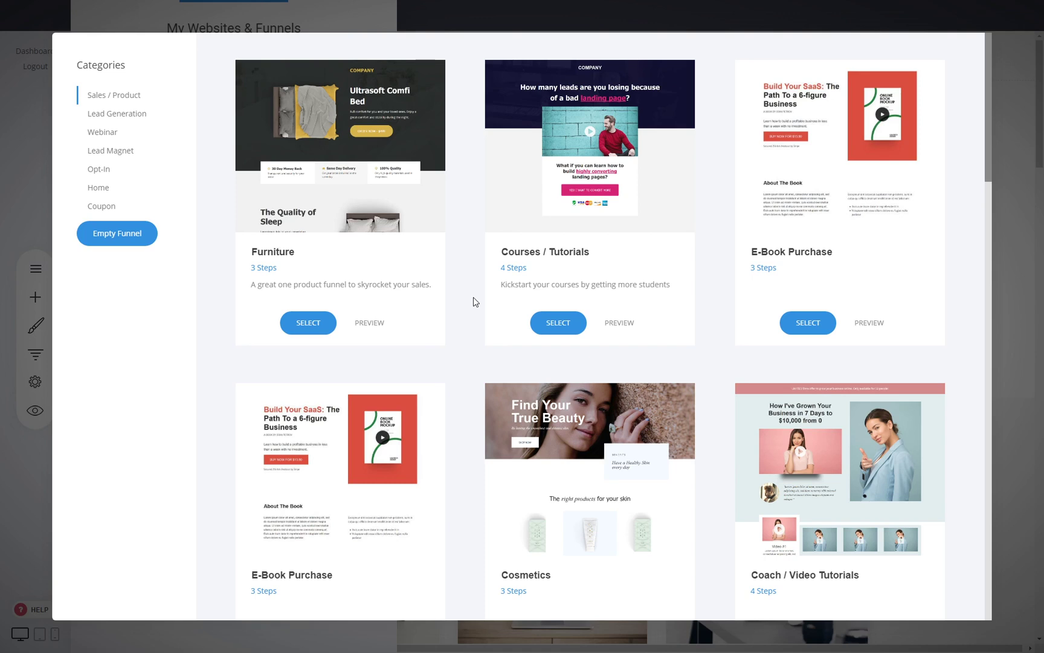
scroll(475, 300, down, 8)
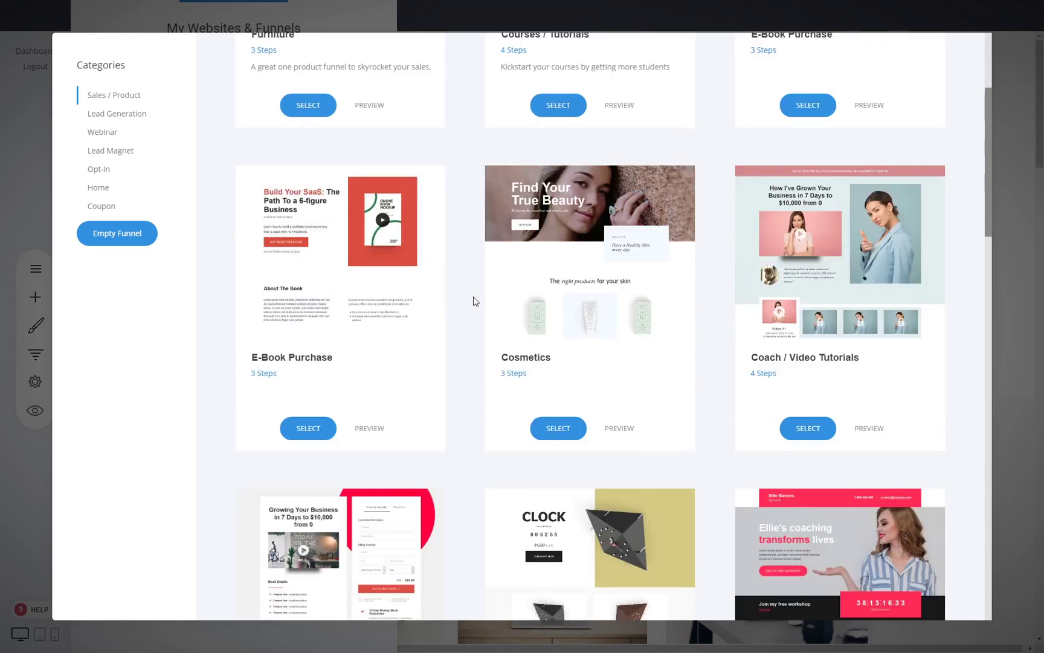
scroll(474, 300, up, 8)
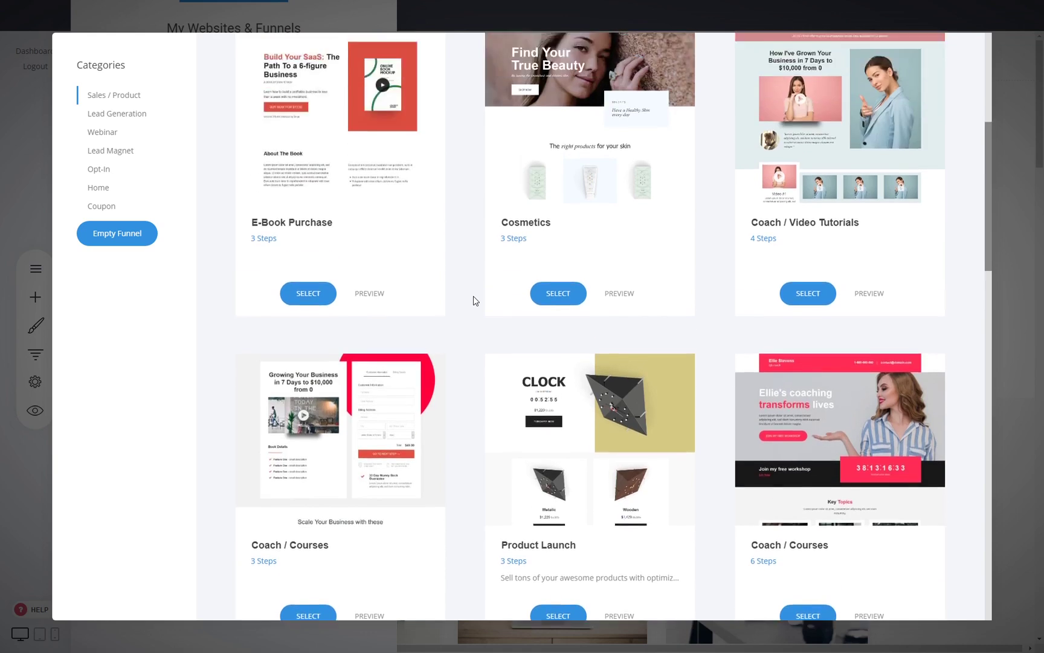
scroll(474, 300, down, 4)
scroll(474, 300, down, 4)
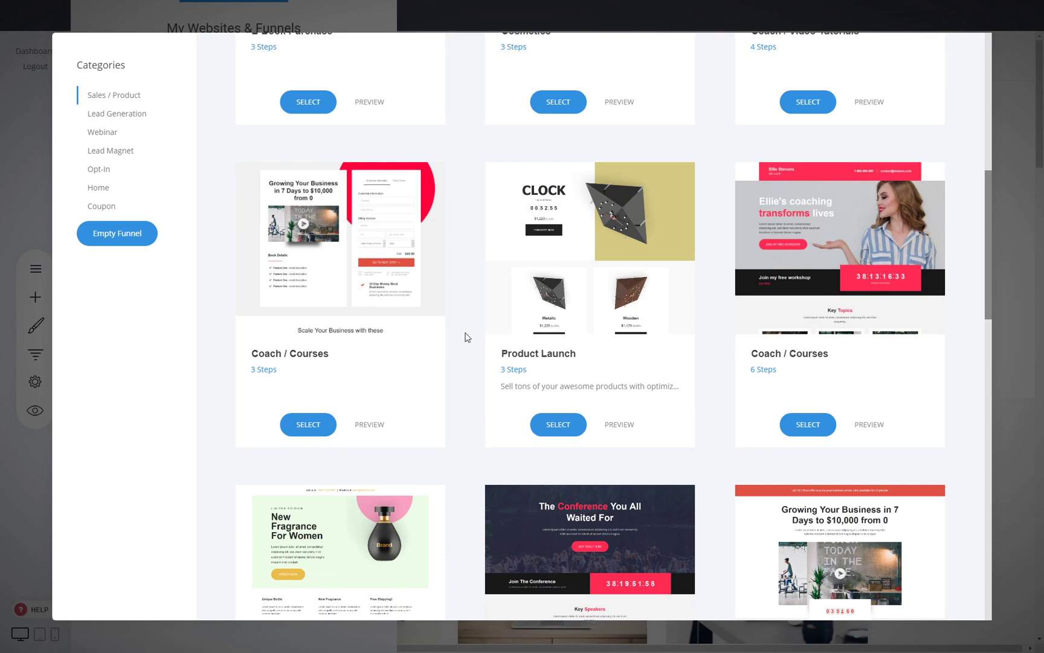
scroll(469, 336, up, 4)
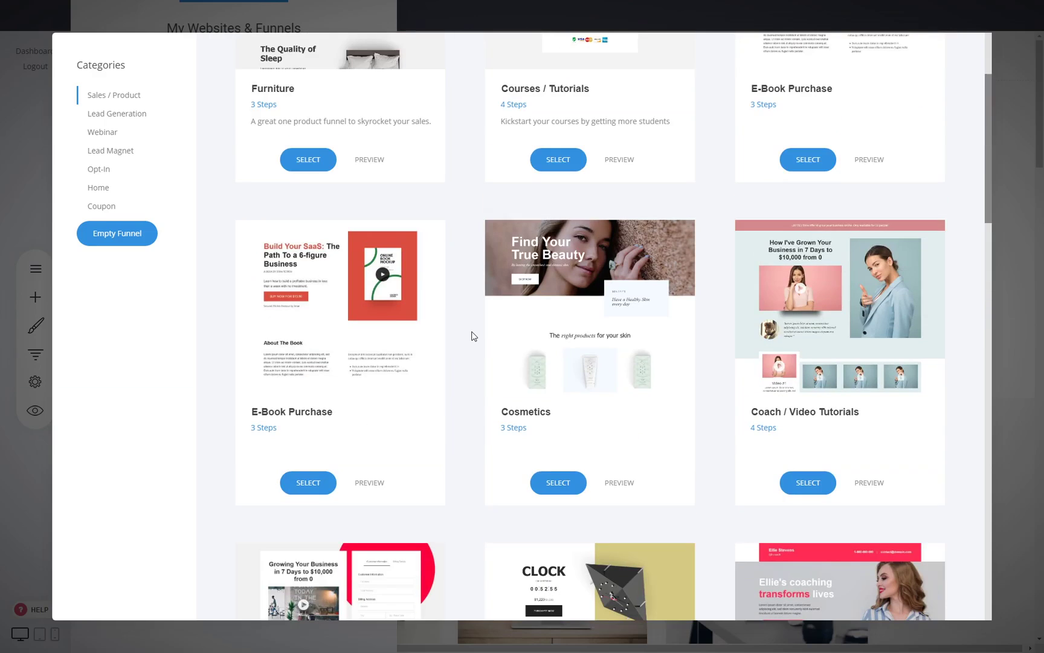
- Preview the Coach / Video Tutorials template's checkout, thank-you and course steps, then choose Empty Funnel
click(873, 484)
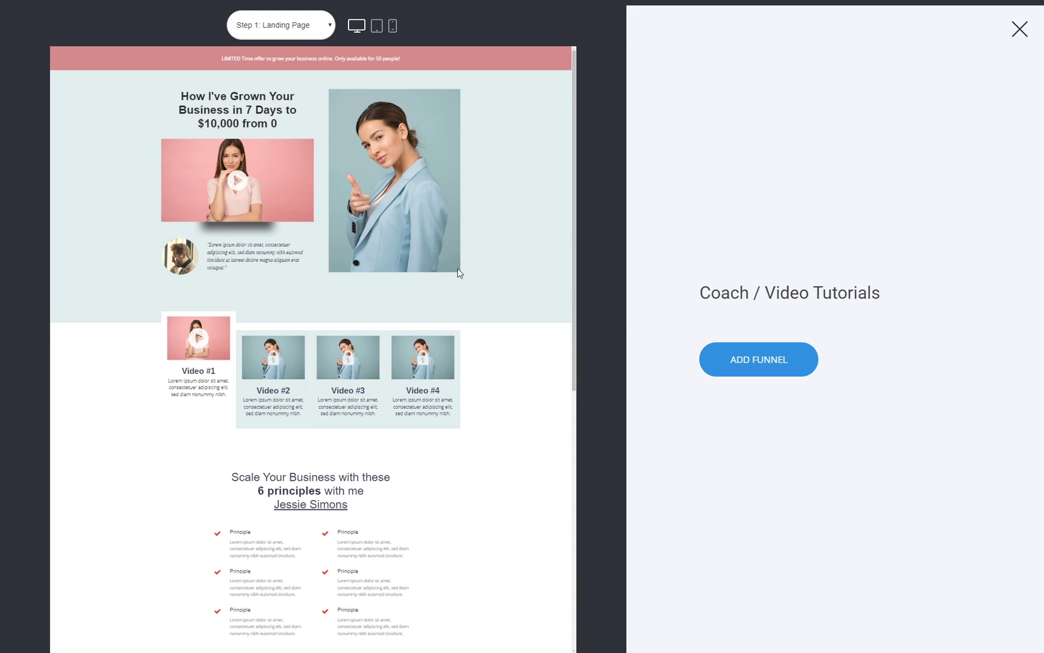
click(294, 27)
click(284, 53)
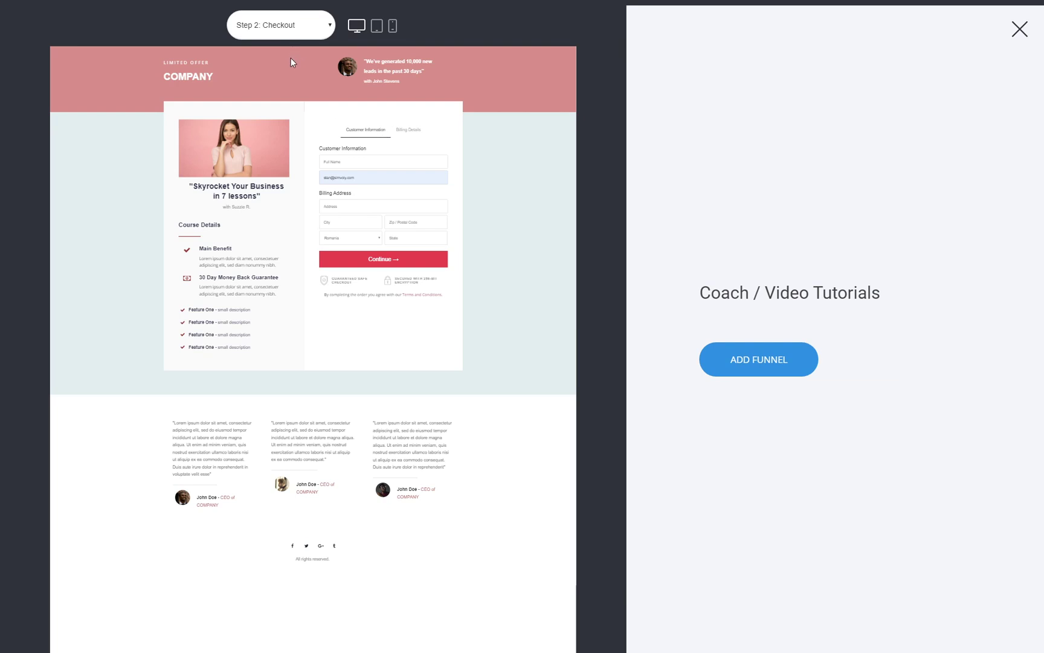
click(289, 64)
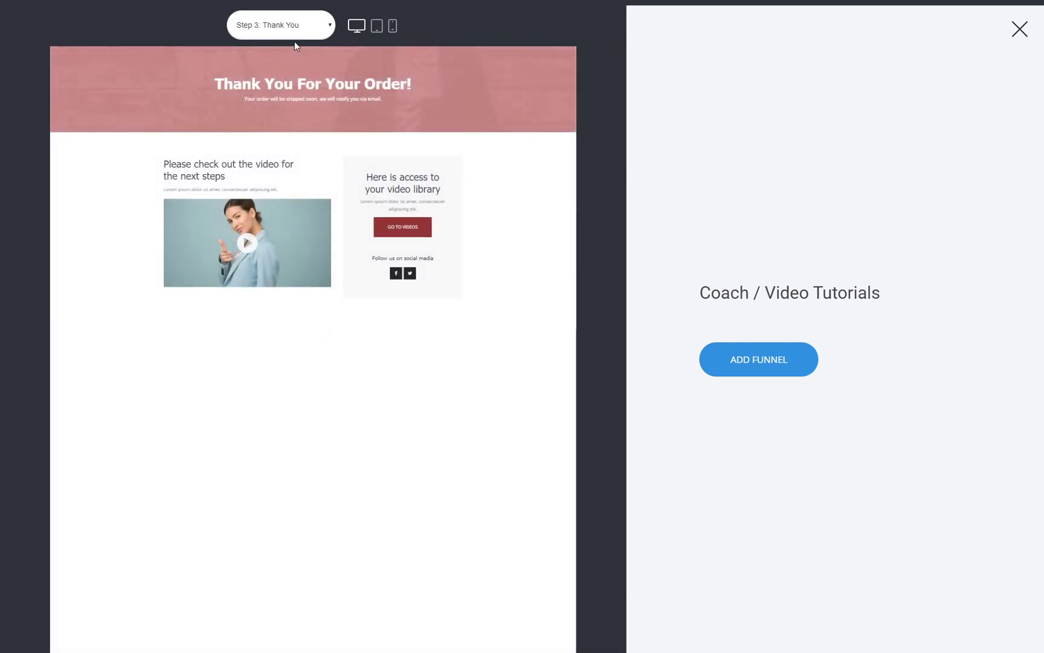
click(286, 78)
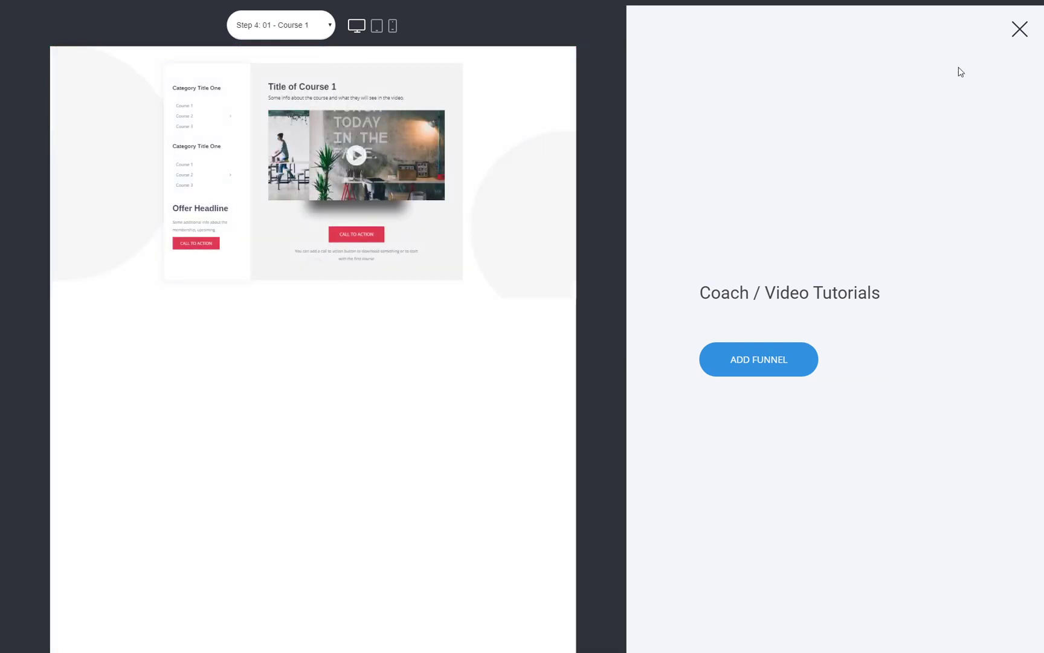
click(1020, 29)
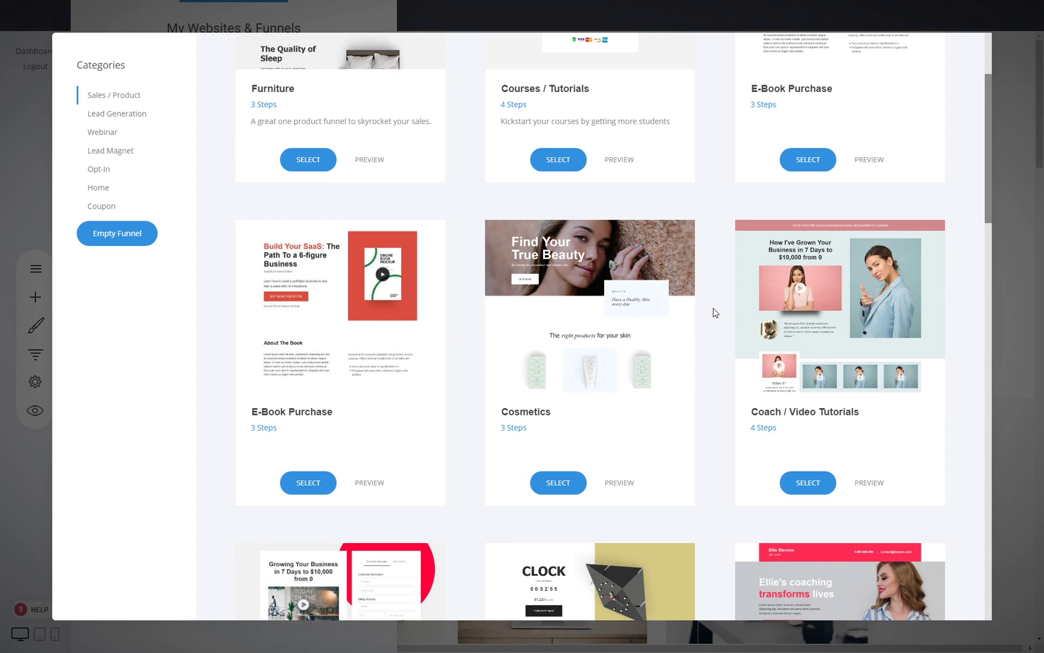
click(136, 244)
- Name the new funnel 'Membership', save it, and check its pages and controls
click(517, 141)
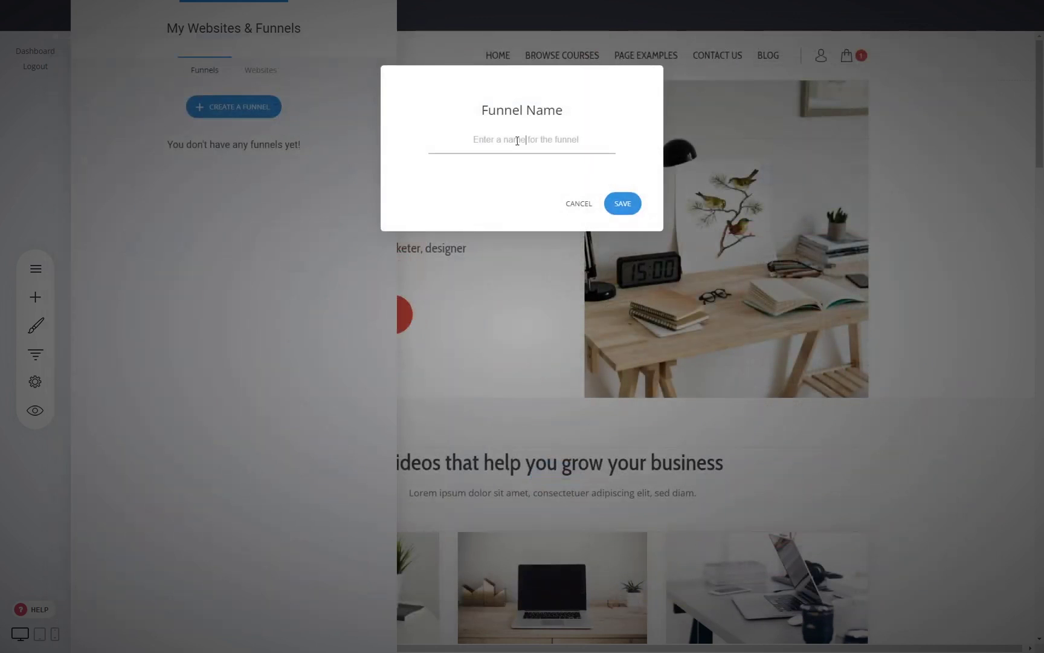
text(Membership)
click(621, 208)
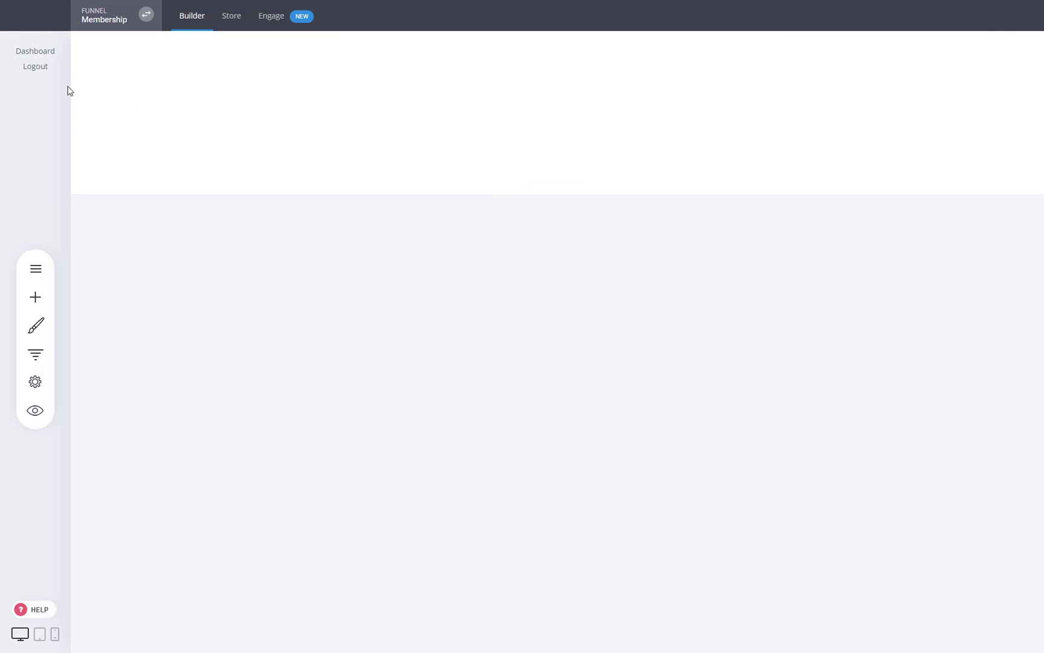
click(38, 262)
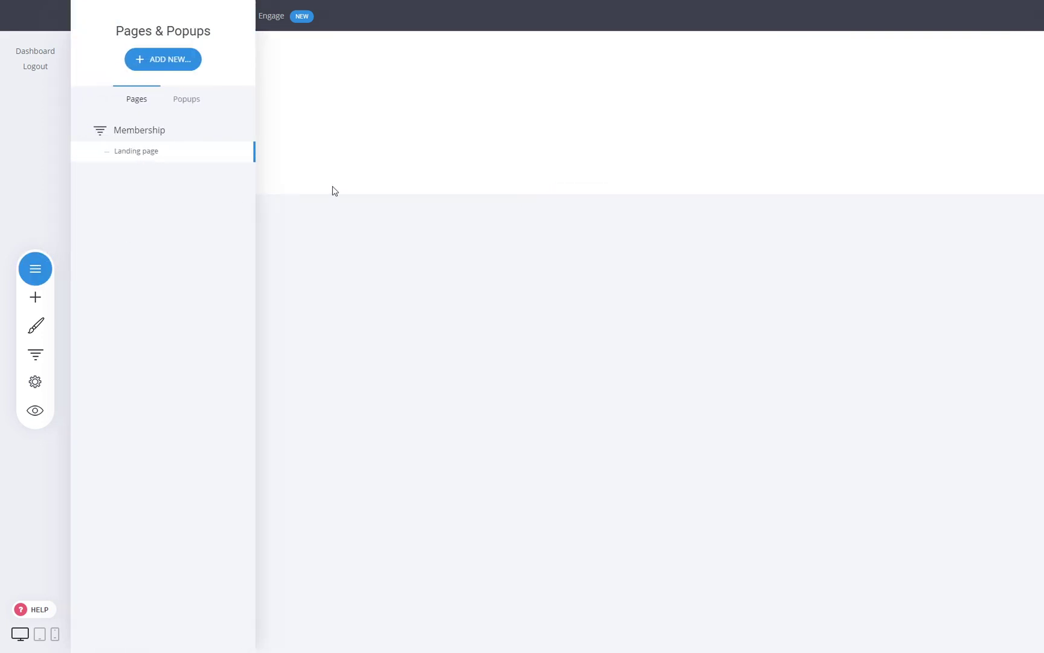
click(35, 353)
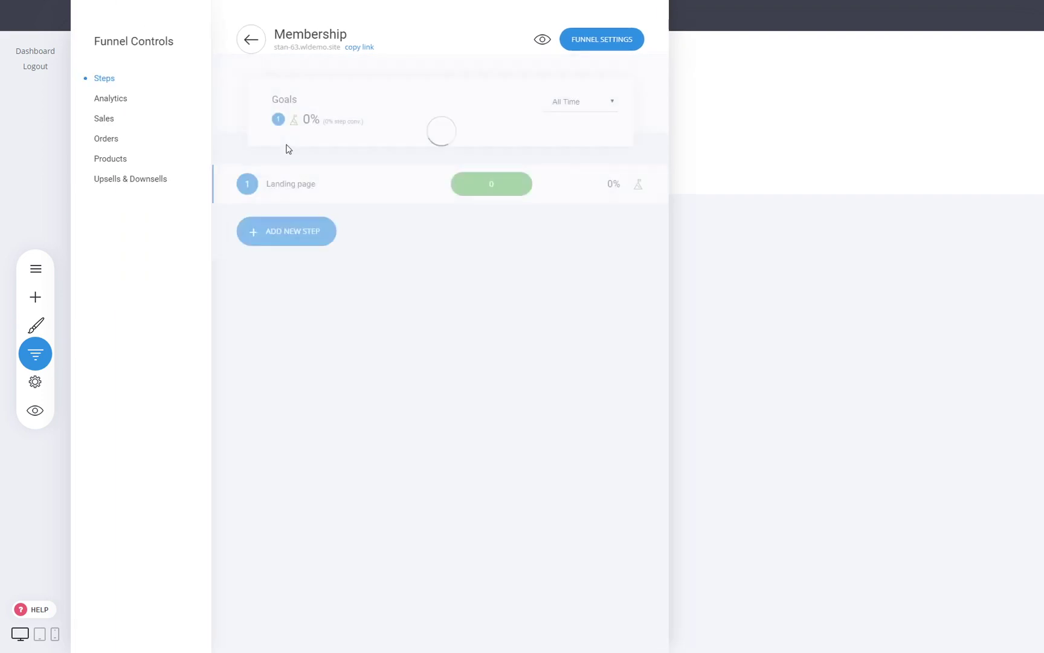
click(253, 51)
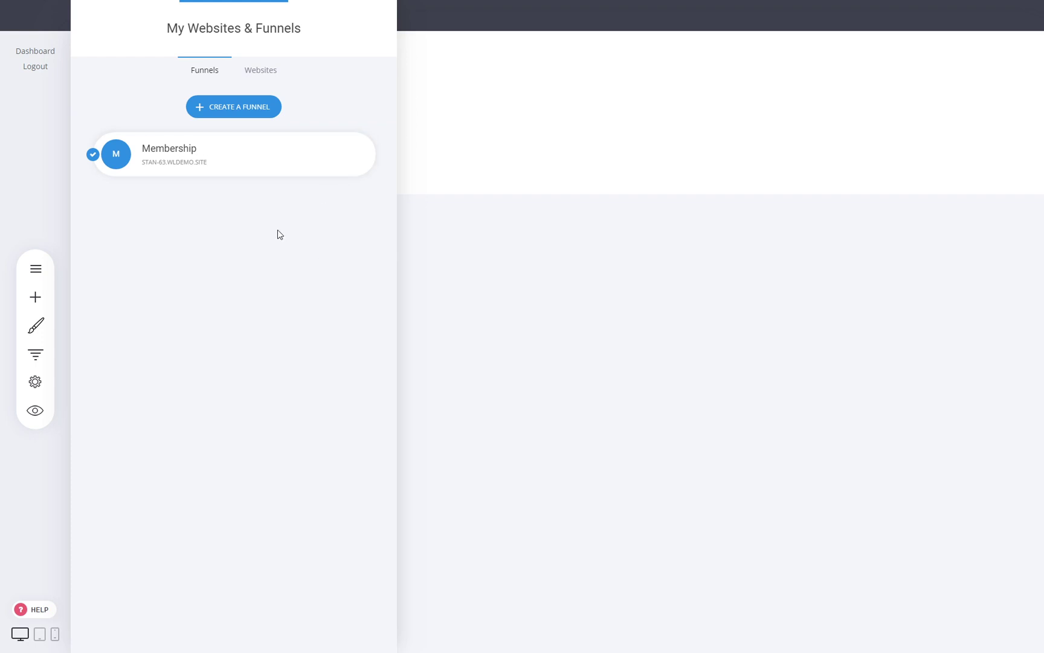
- Move the Membership funnel into the Membership Site website
click(355, 155)
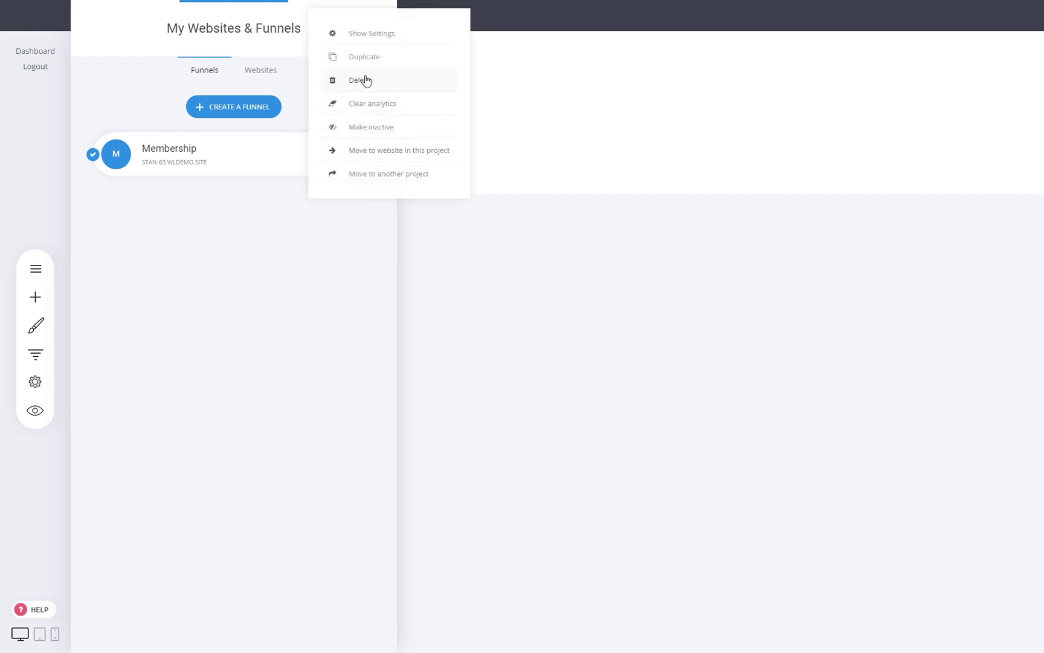
click(326, 261)
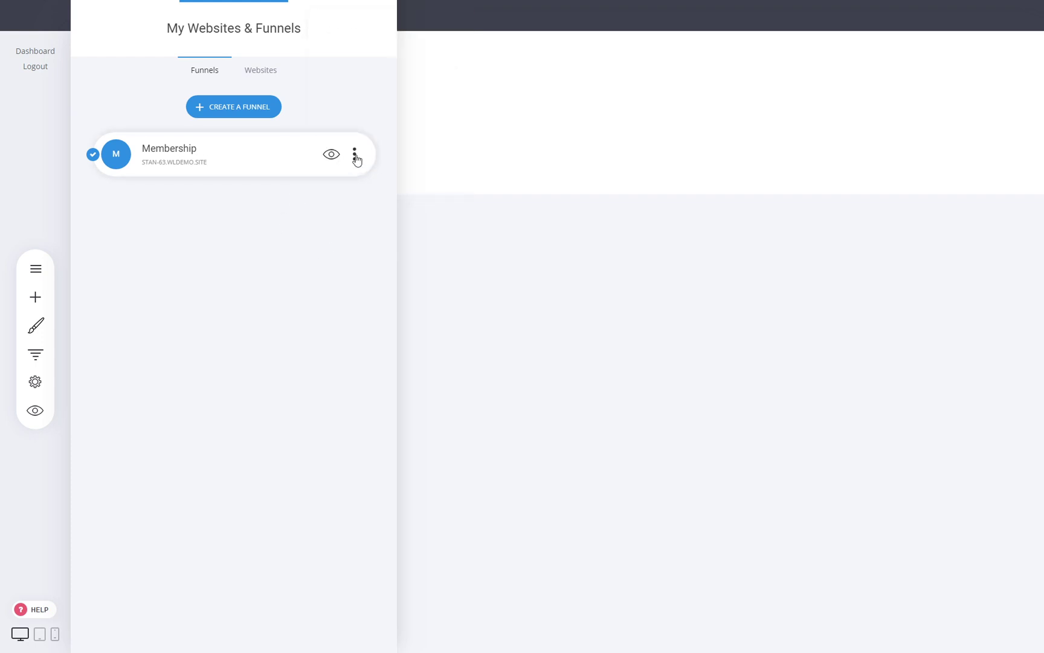
click(355, 155)
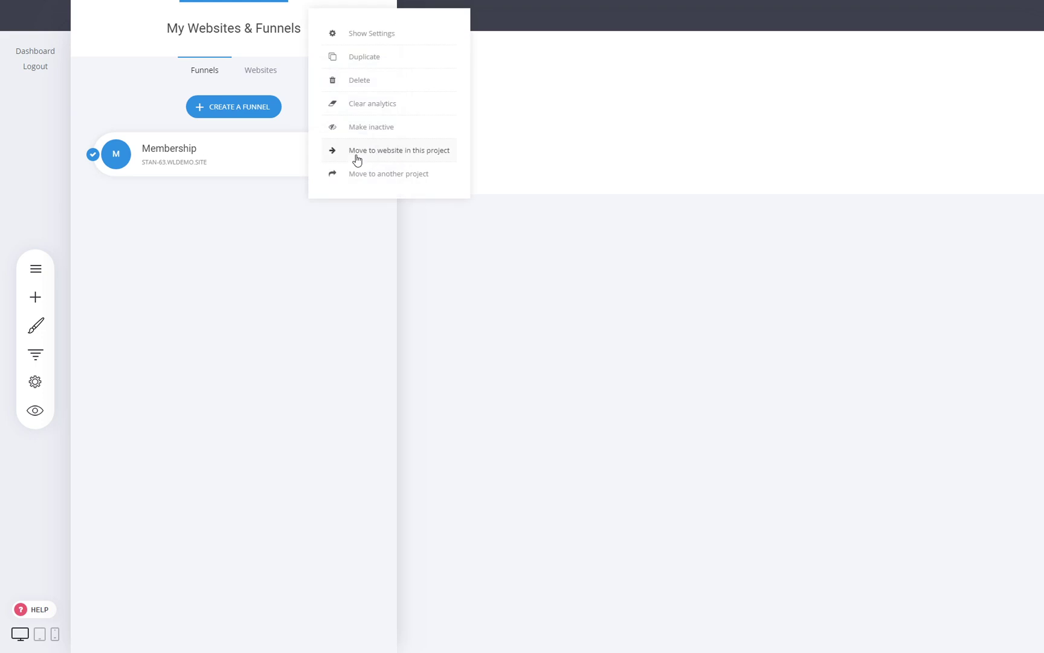
click(403, 159)
click(520, 151)
click(552, 306)
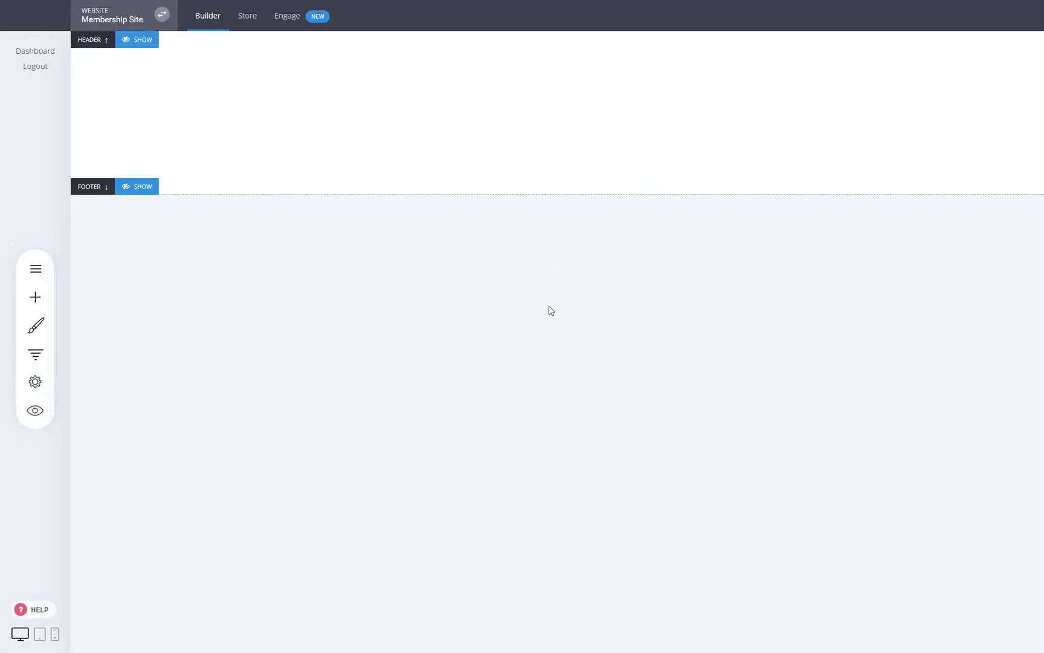
- Move the Dedicated Course Page into the Membership funnel as its first step
click(145, 43)
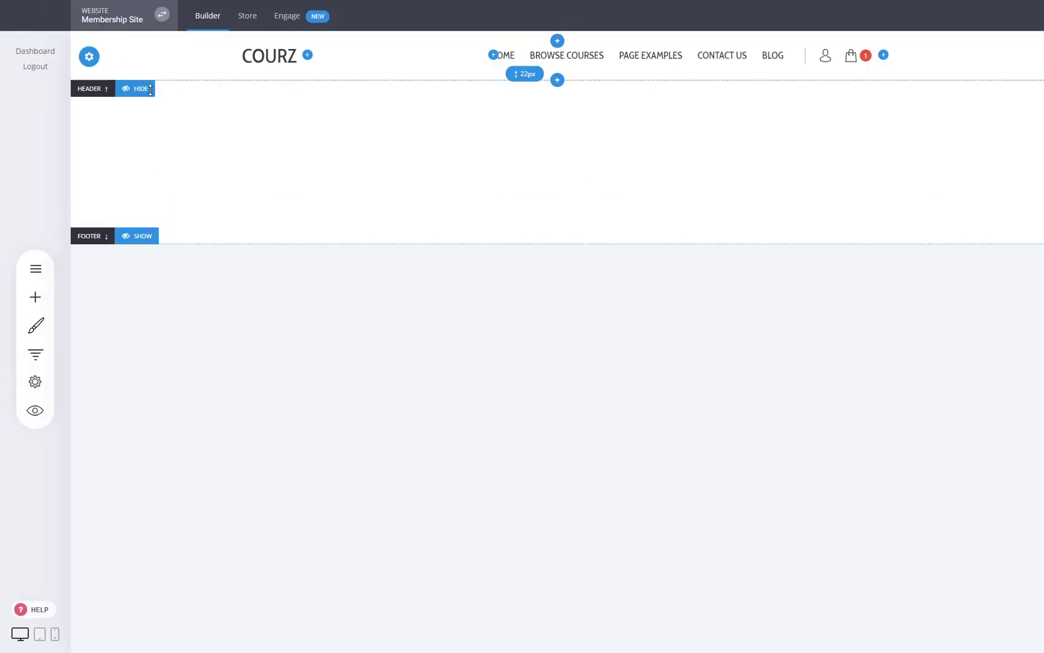
click(145, 236)
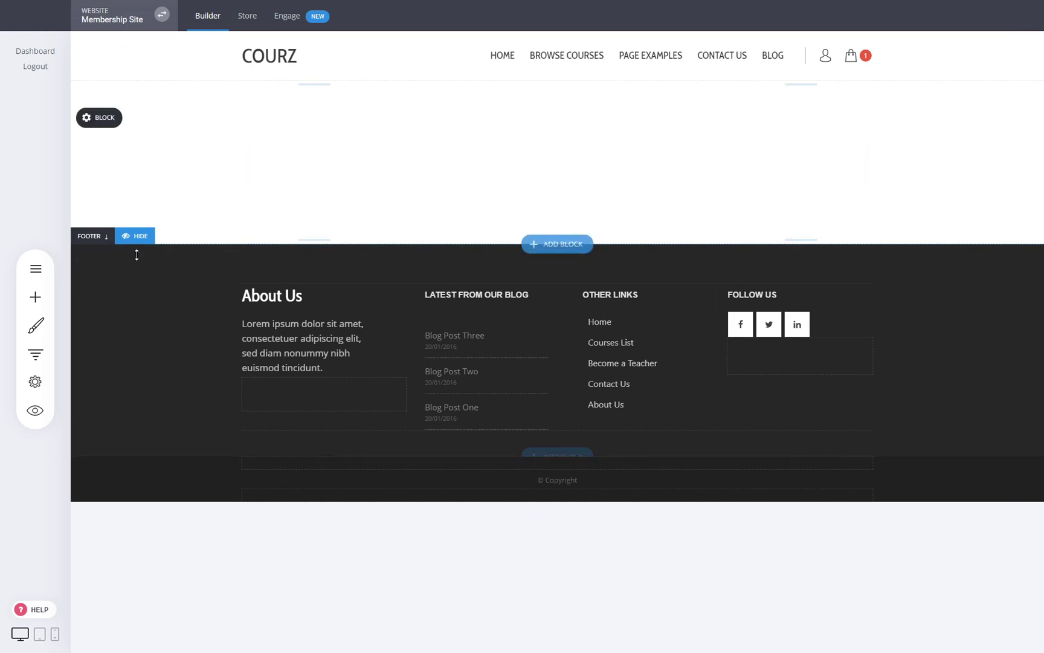
click(38, 270)
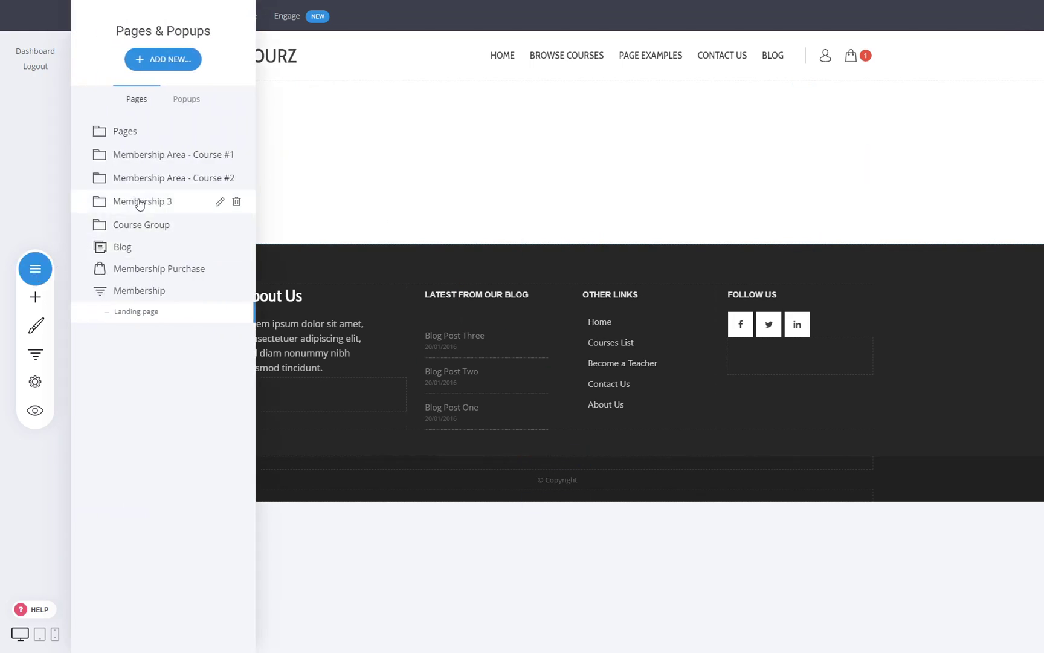
click(150, 139)
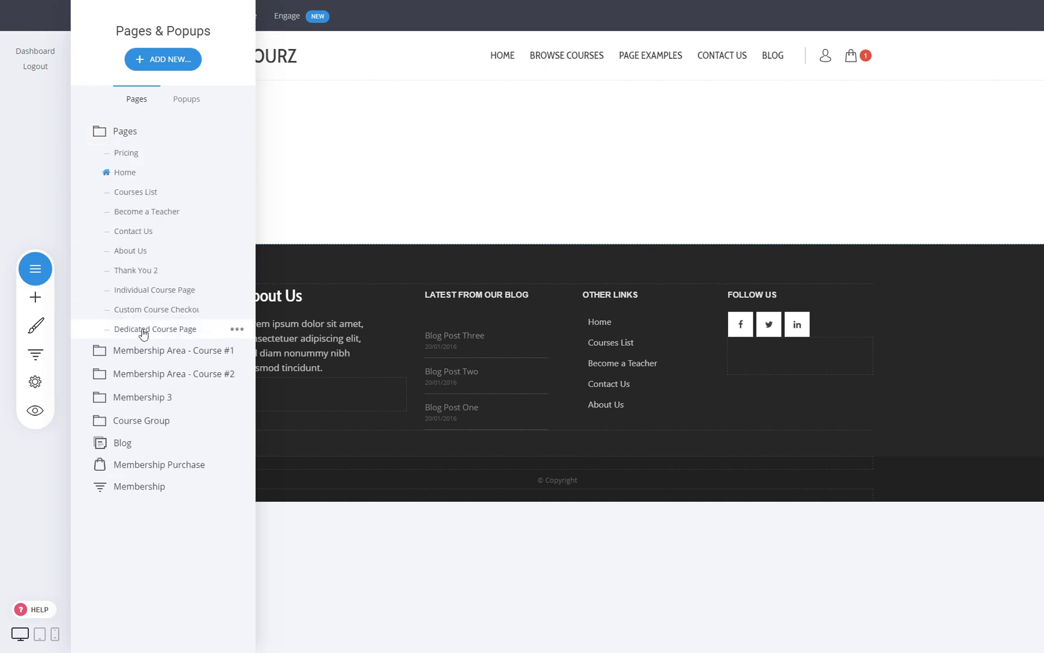
click(238, 330)
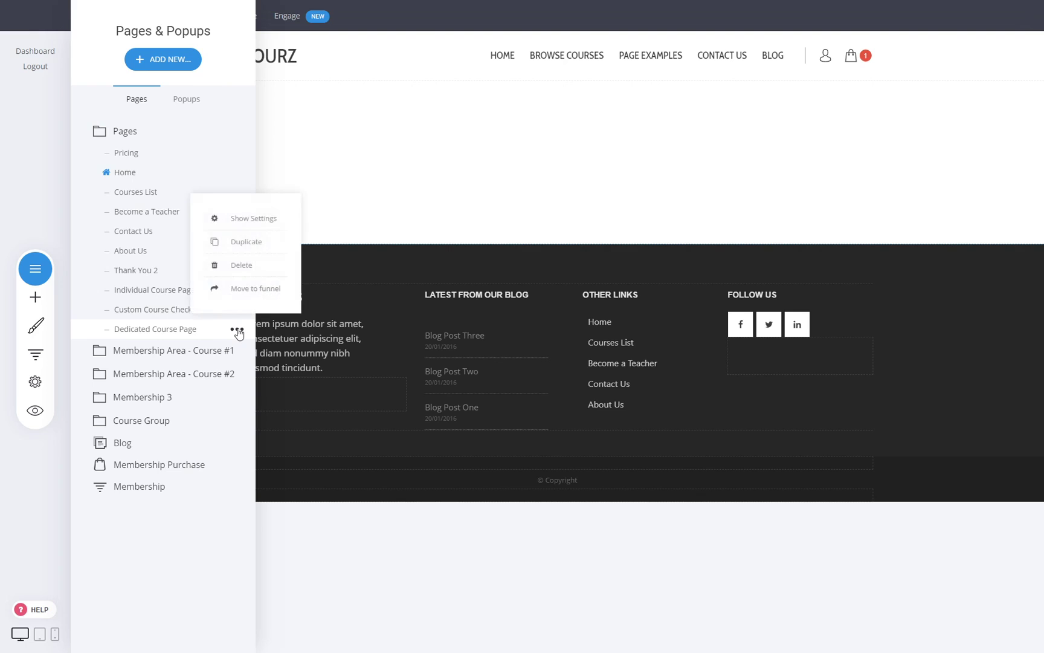
click(257, 288)
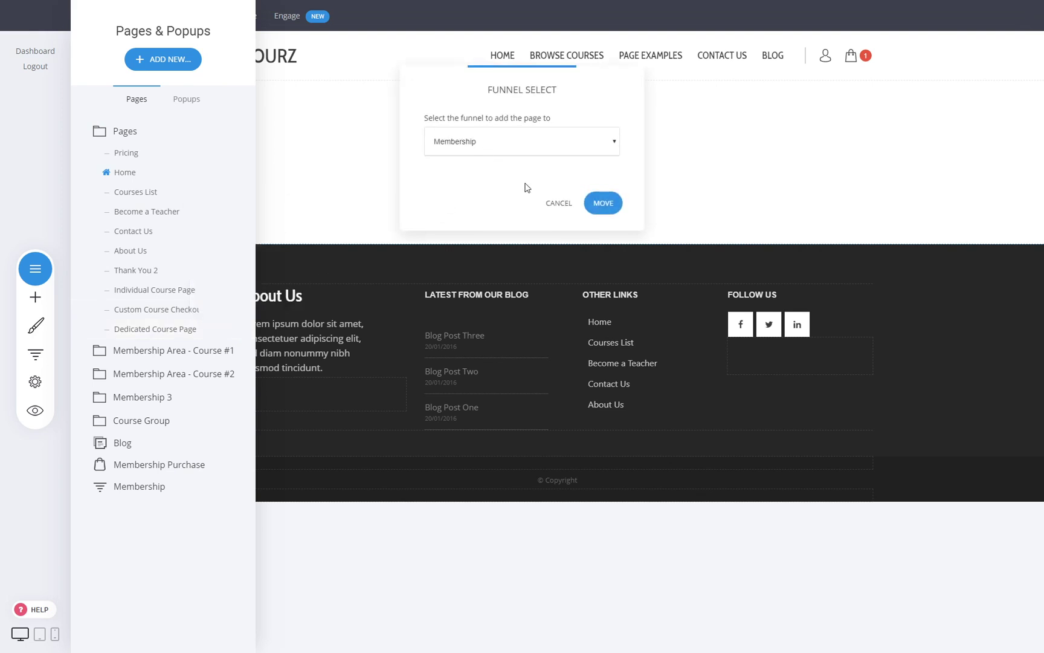
click(600, 204)
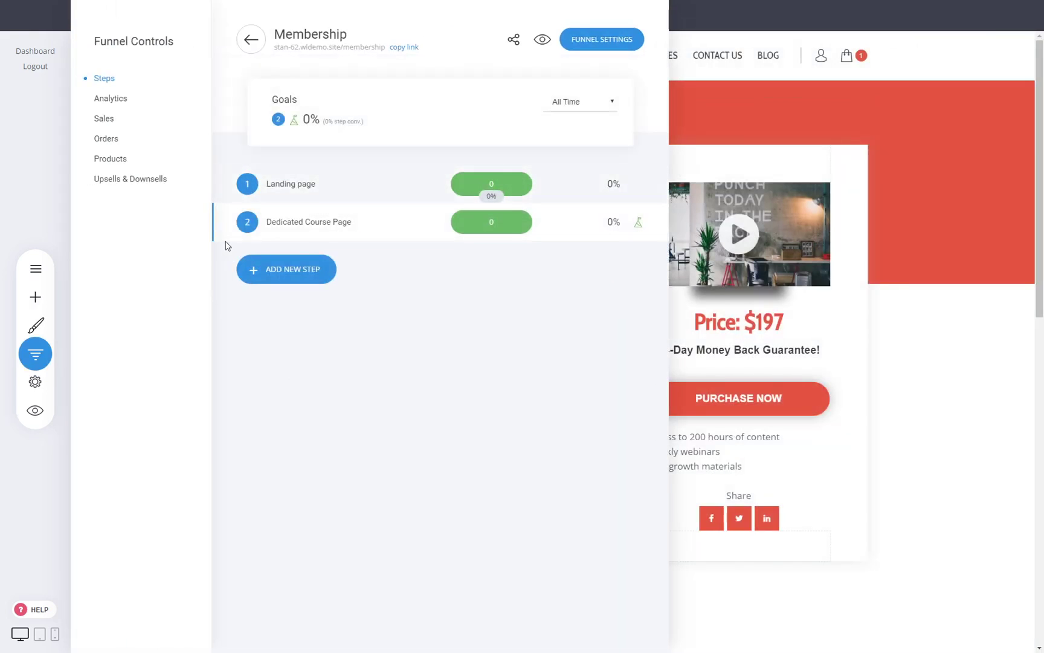
drag(226, 222, 224, 187)
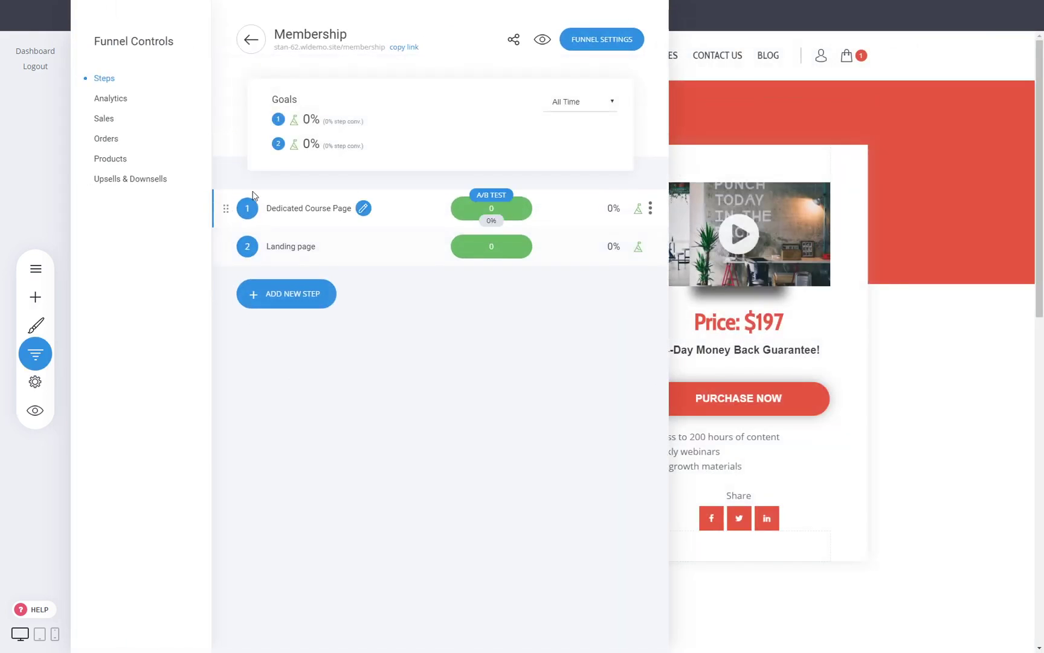
- Delete the funnel's default Landing page step
click(650, 245)
click(648, 211)
click(561, 300)
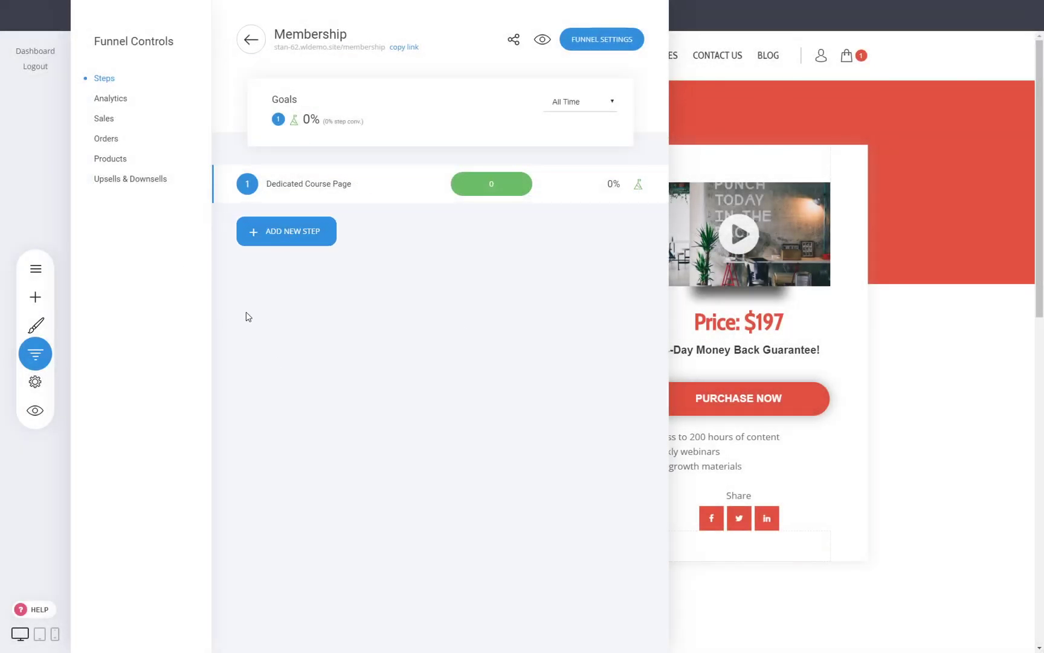
- Add the Custom Course Checkout page to the Membership funnel as the next step
click(311, 235)
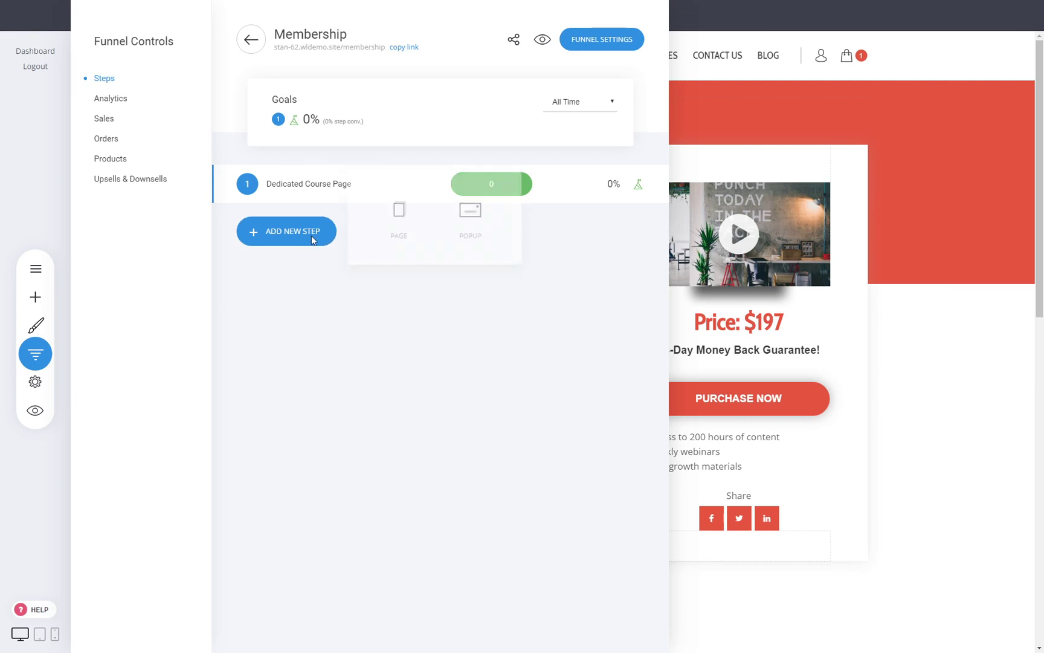
click(36, 268)
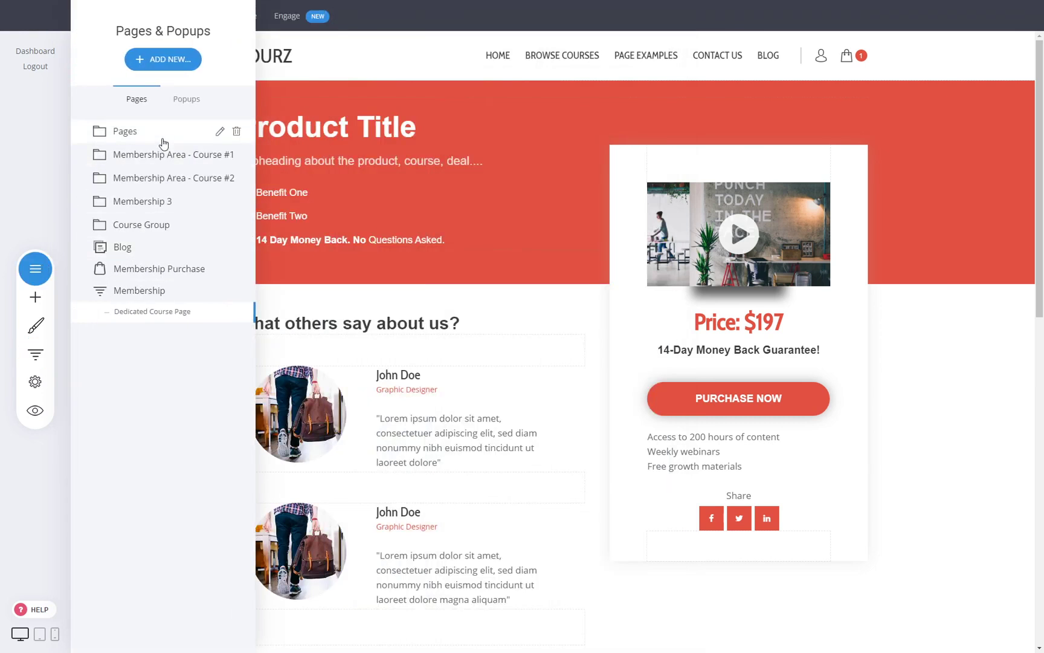
click(163, 143)
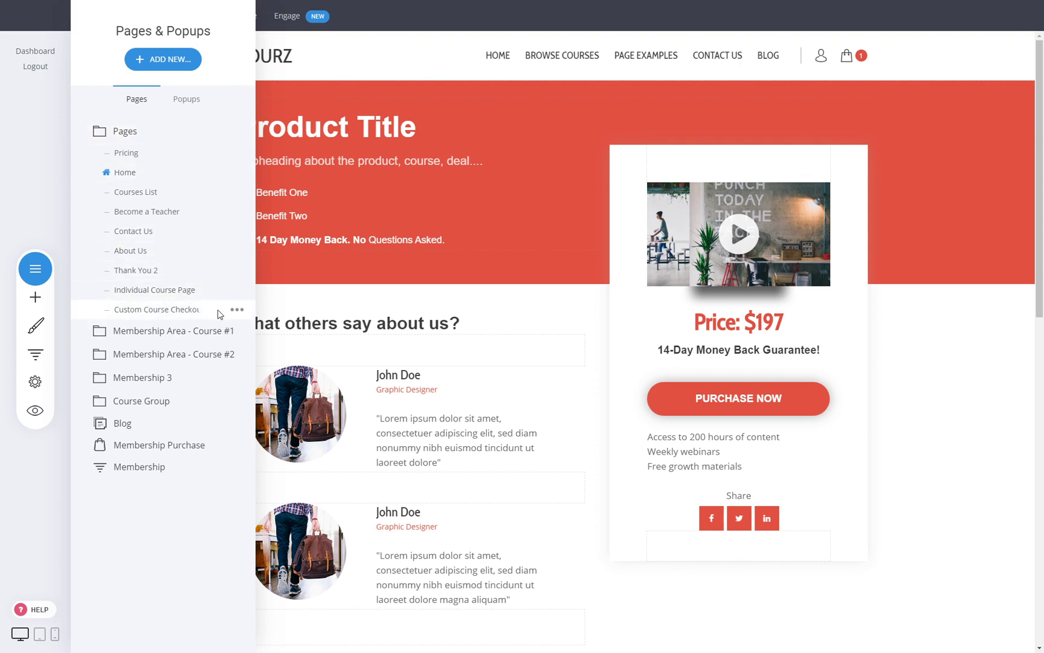
click(238, 310)
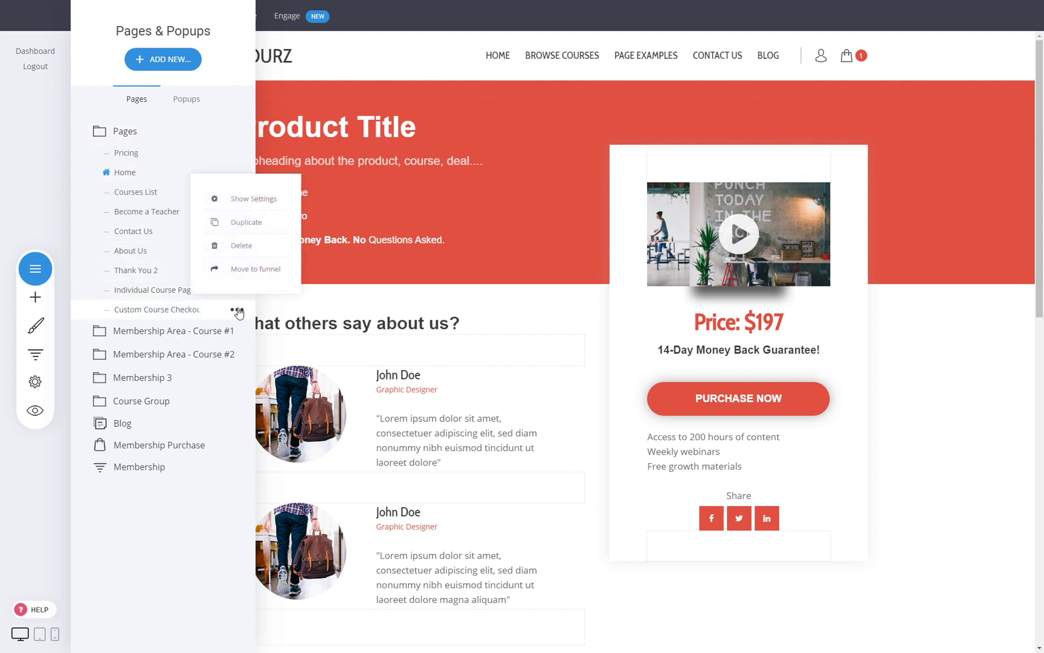
click(247, 276)
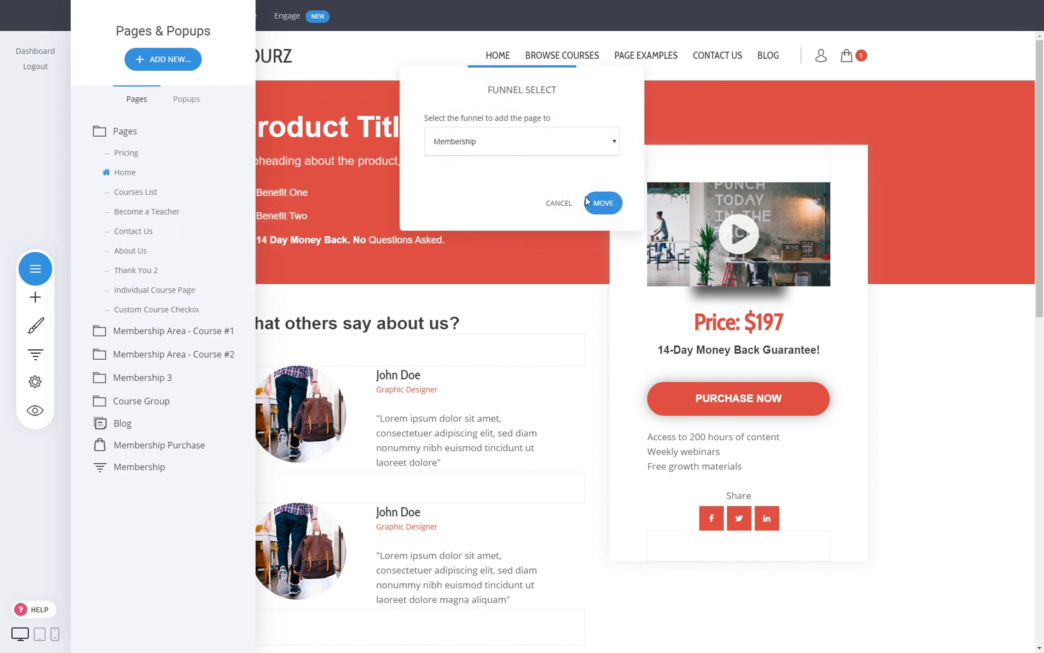
click(600, 202)
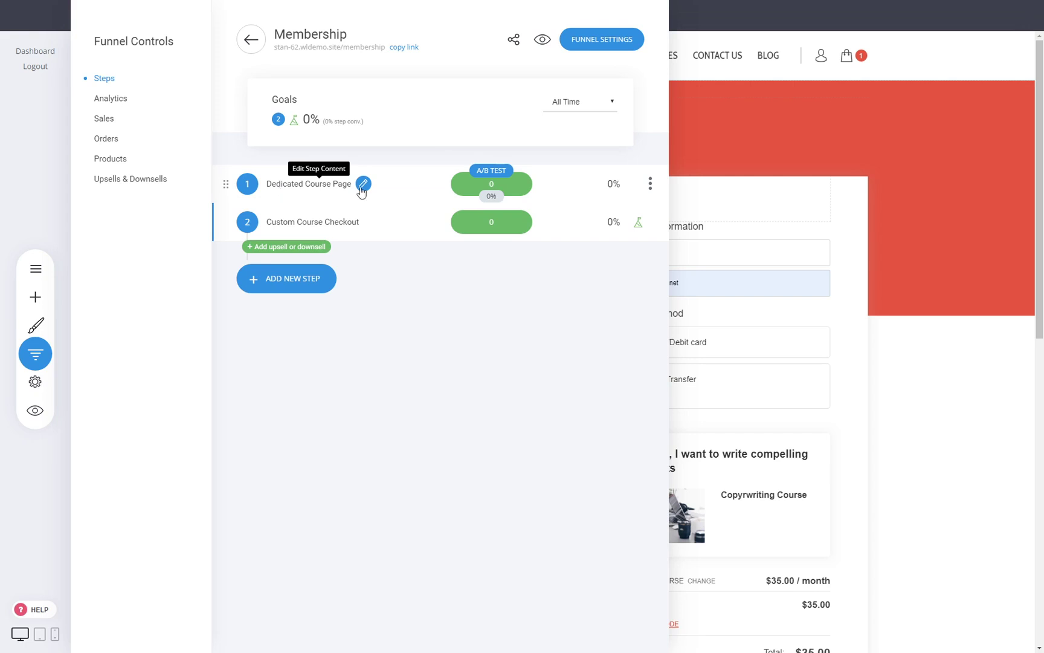
- Open the Dedicated Course Page in the editor
click(311, 184)
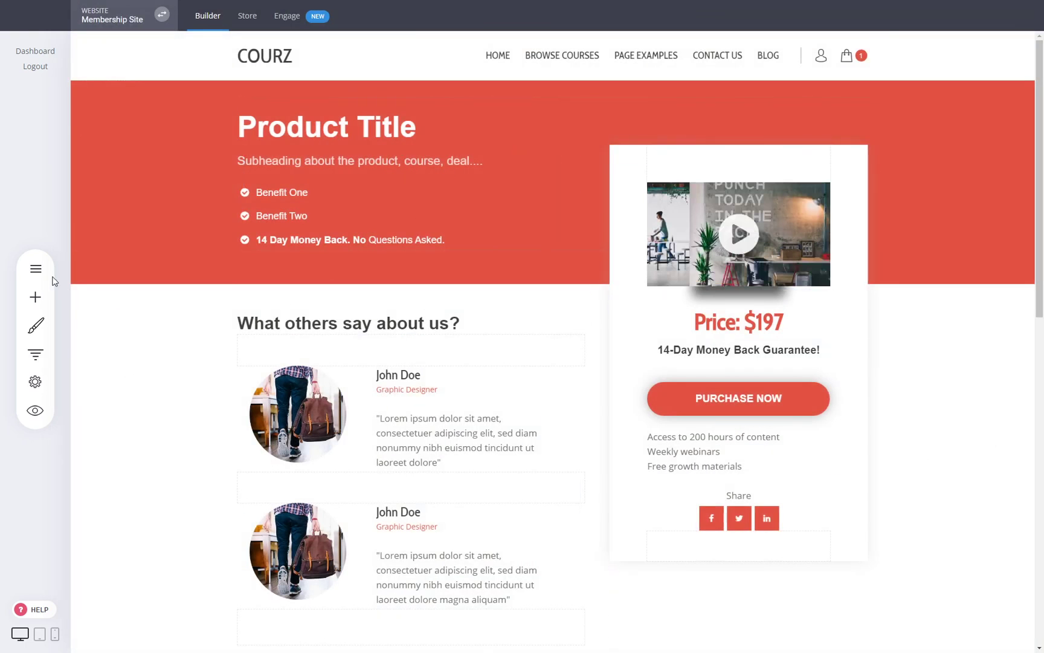
click(35, 268)
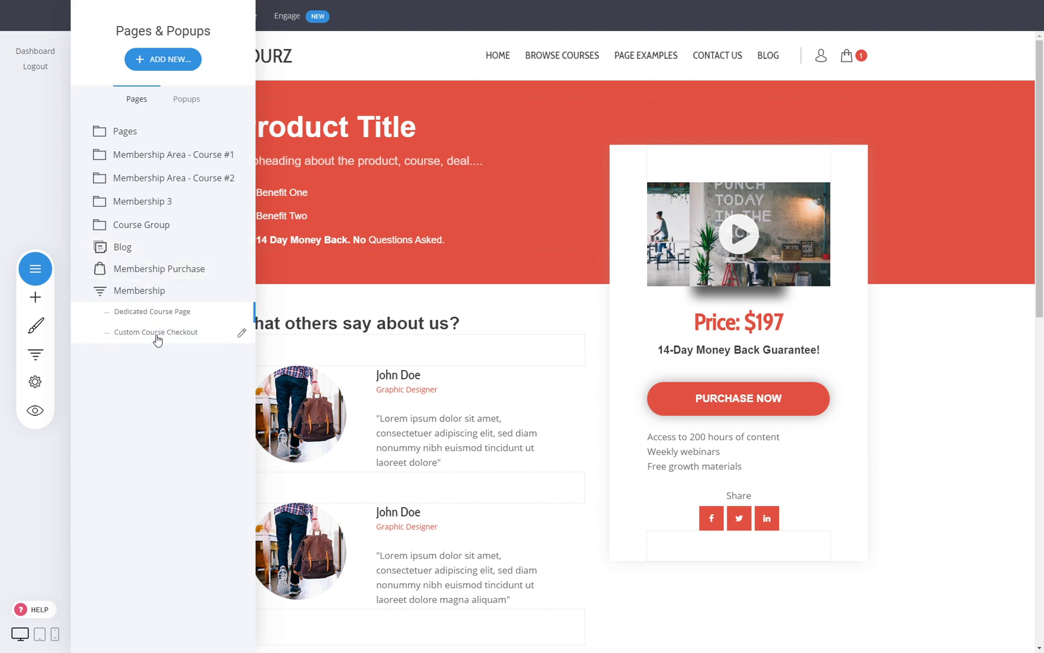
click(917, 429)
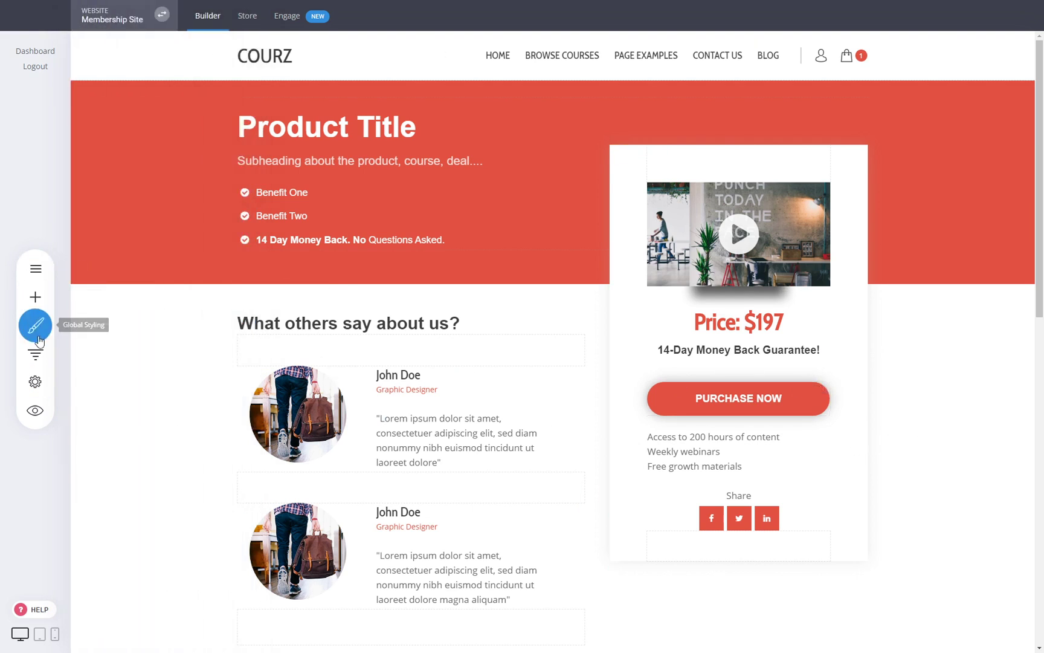
click(35, 268)
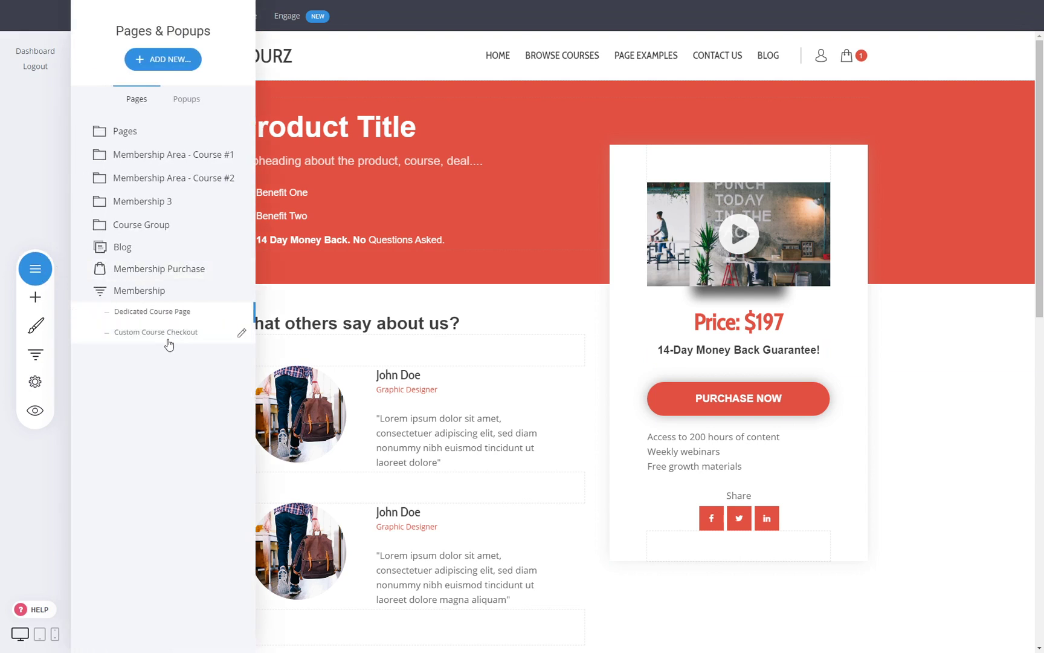
click(924, 478)
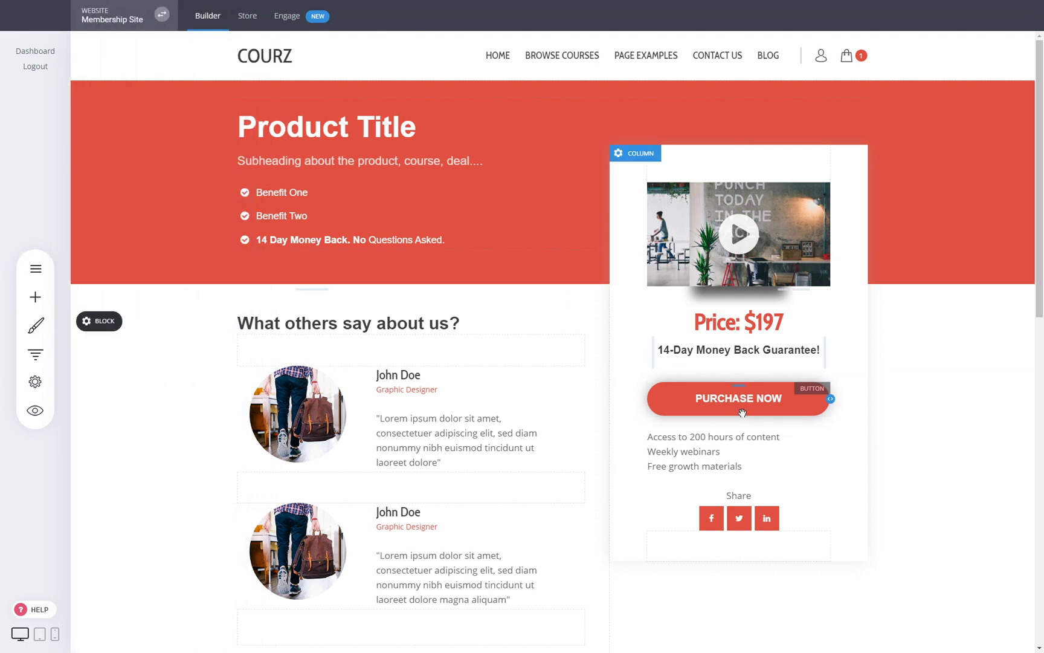
- Link the PURCHASE NOW button to Next Funnel Step and save the page
click(735, 406)
click(694, 367)
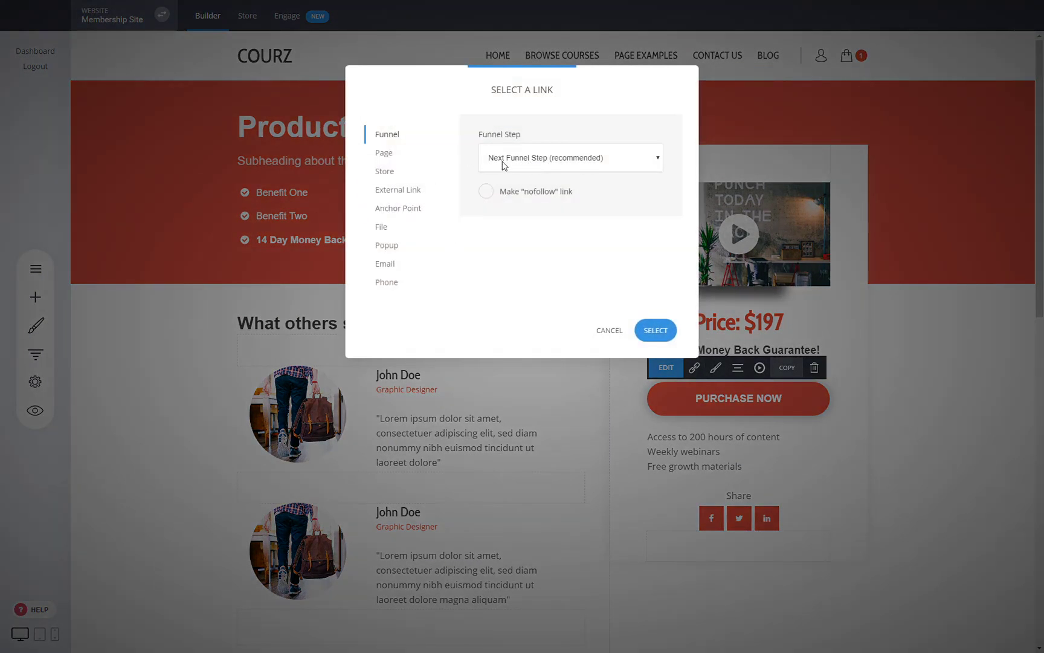
click(657, 330)
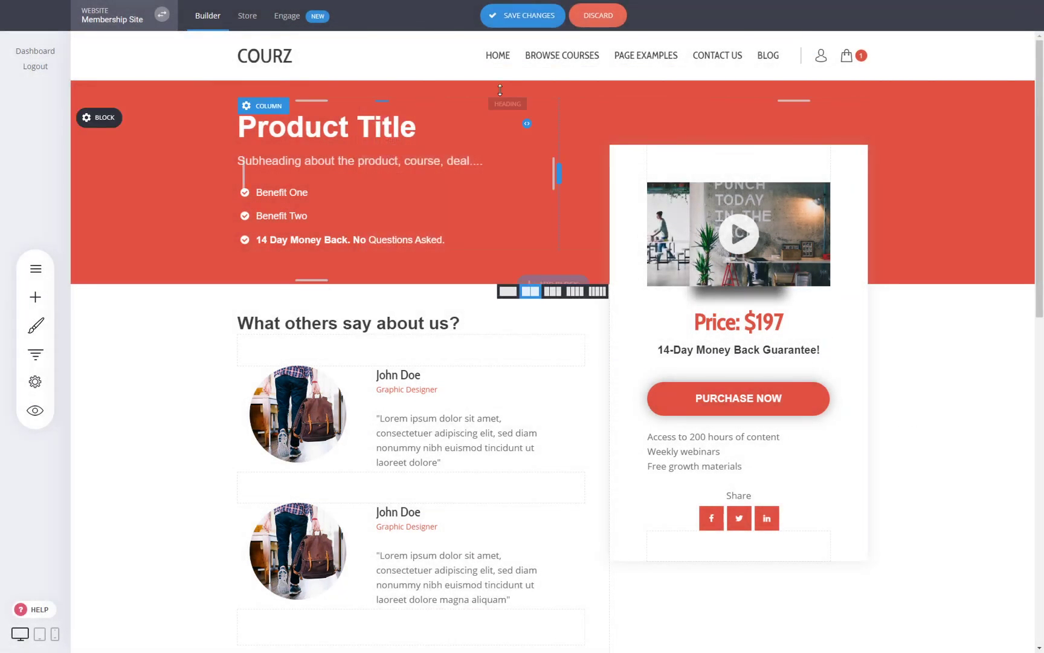
click(514, 17)
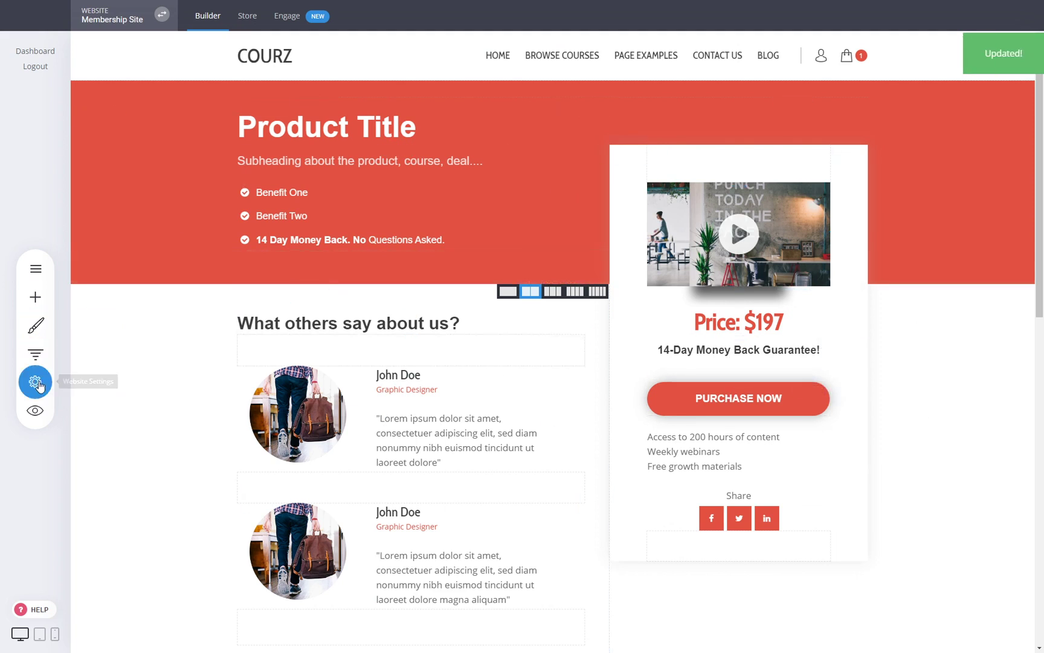
- Review the Membership funnel's steps overview
click(32, 361)
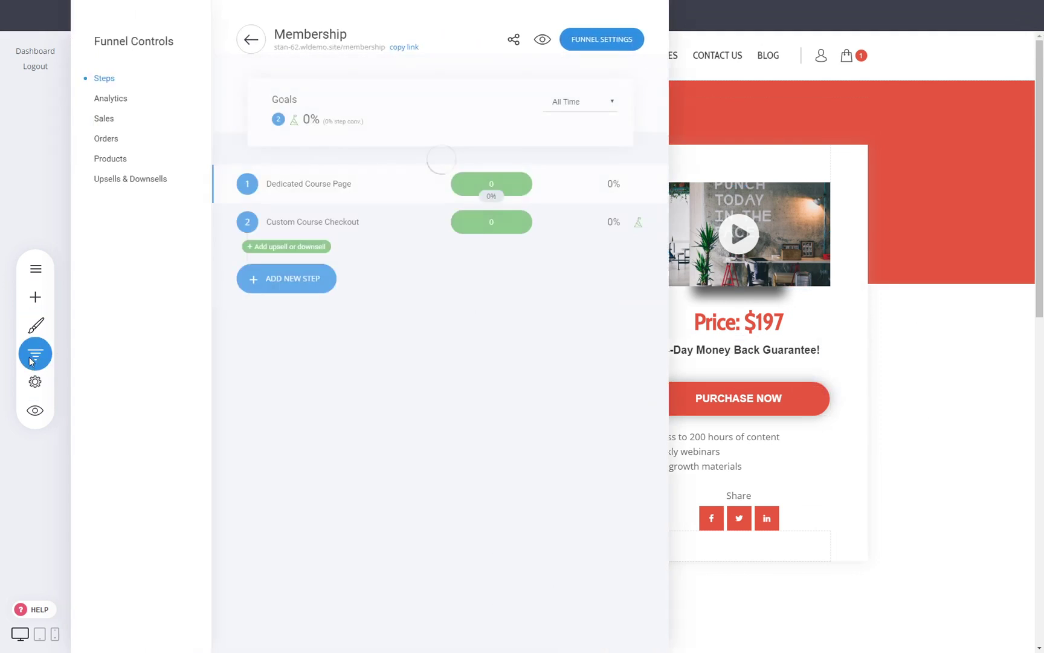
click(894, 420)
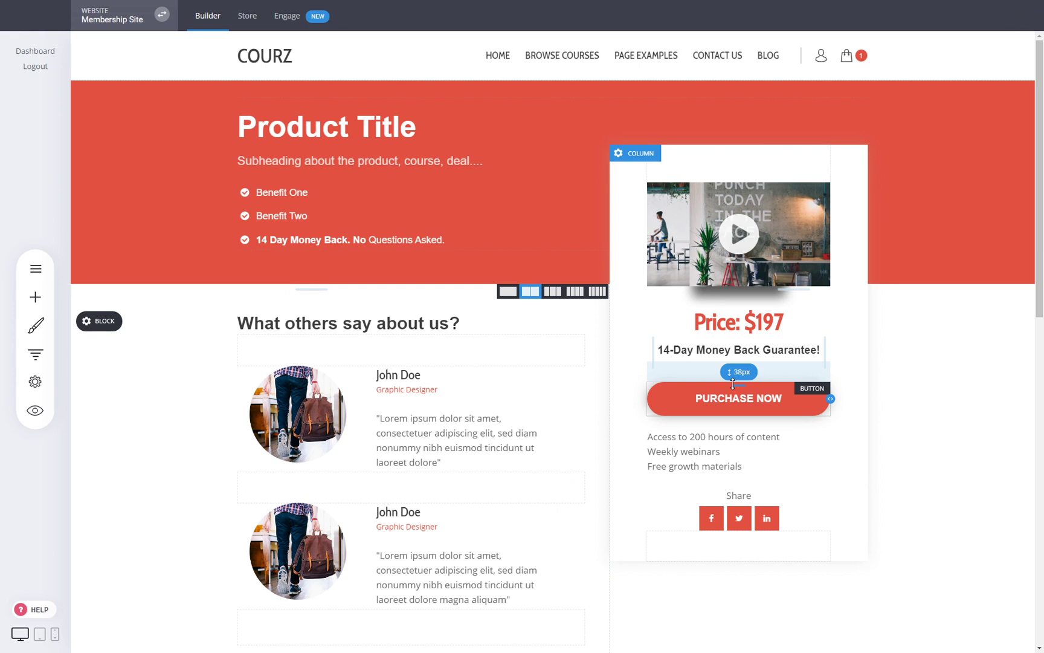
click(36, 354)
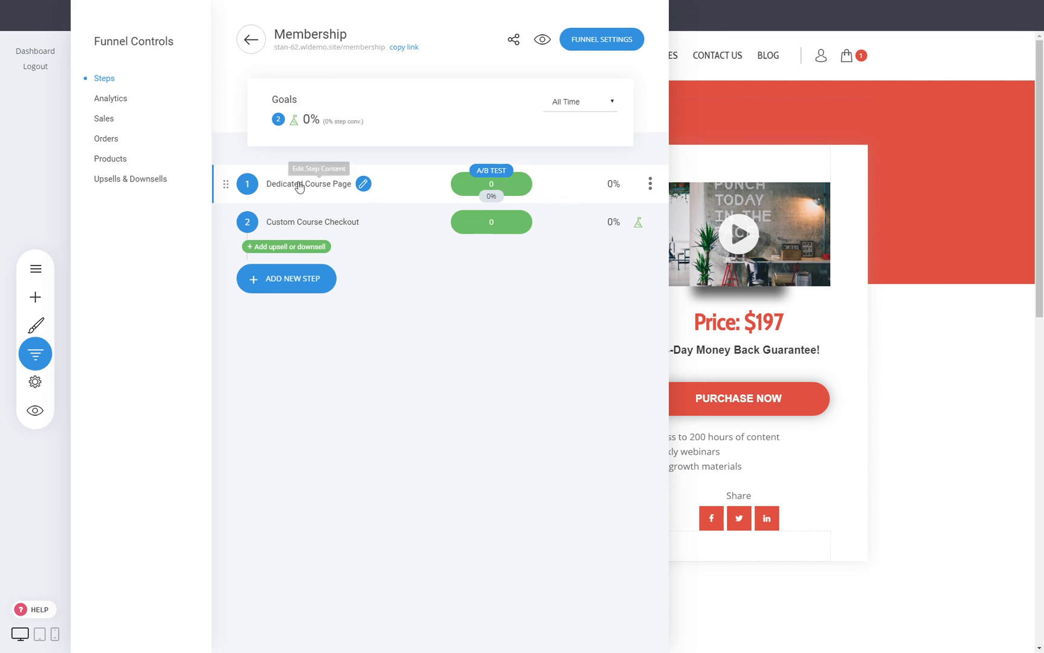
- Create a duplicated B variation of the course page with the price column widened to 46%
click(490, 175)
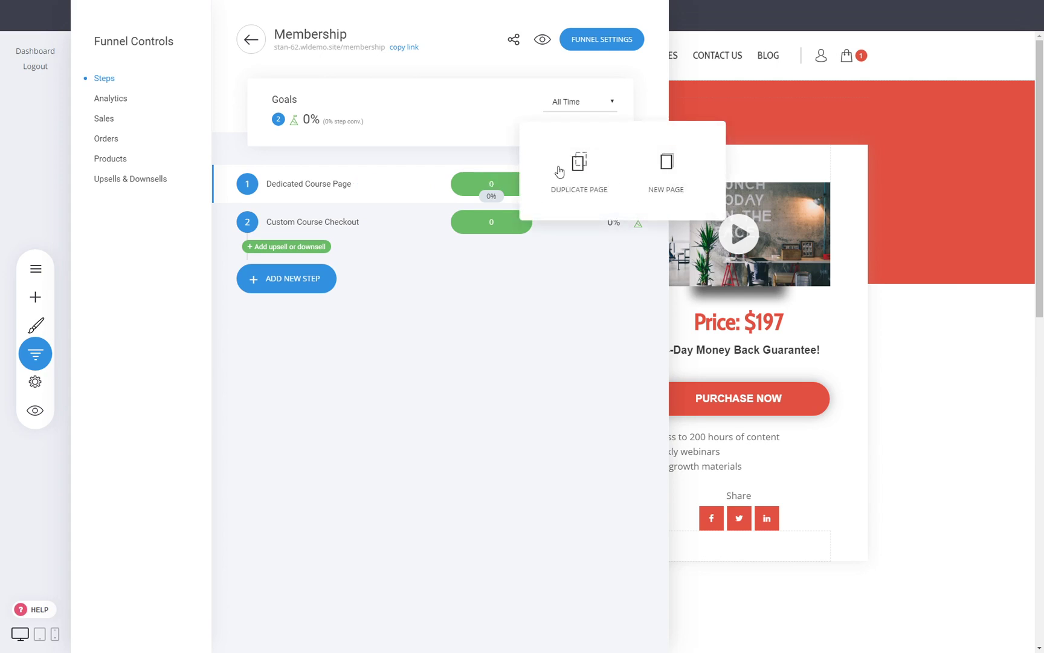
click(579, 170)
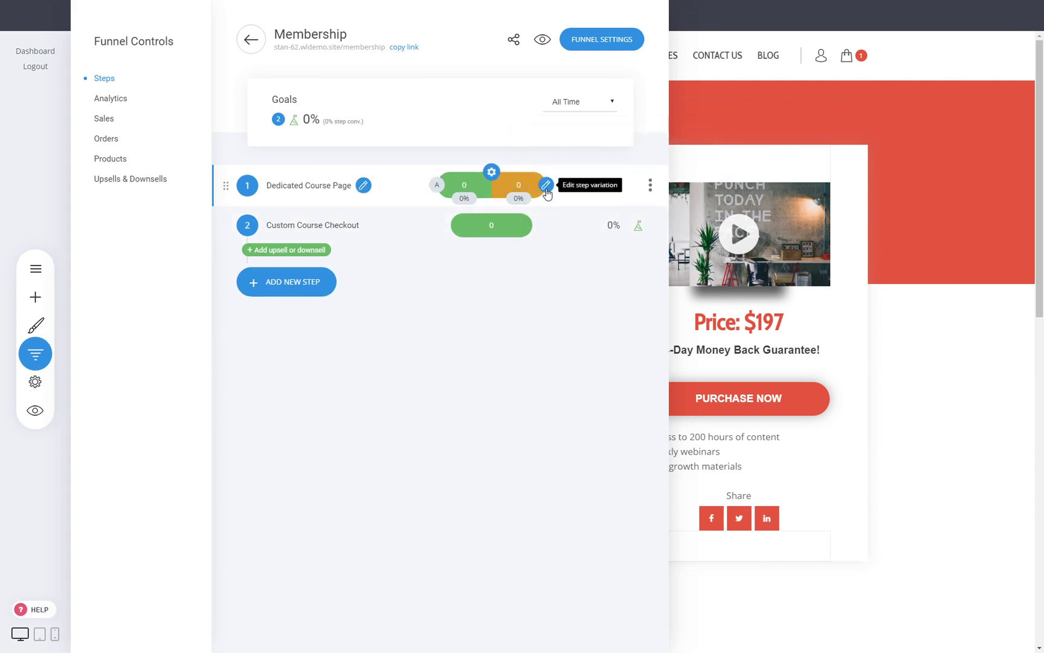
click(546, 186)
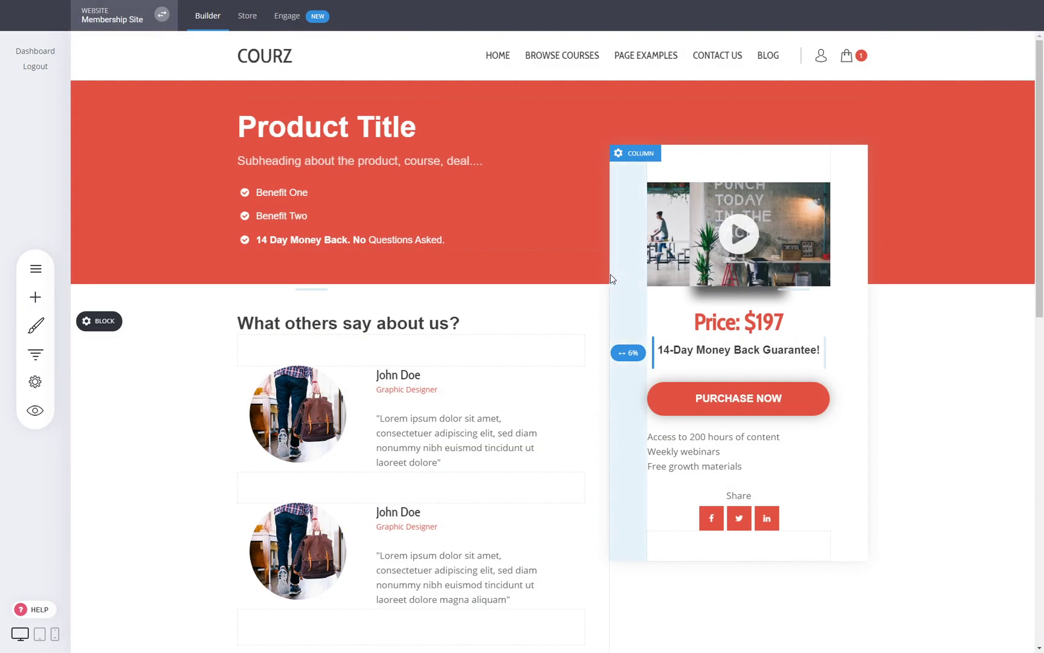
drag(610, 375, 579, 376)
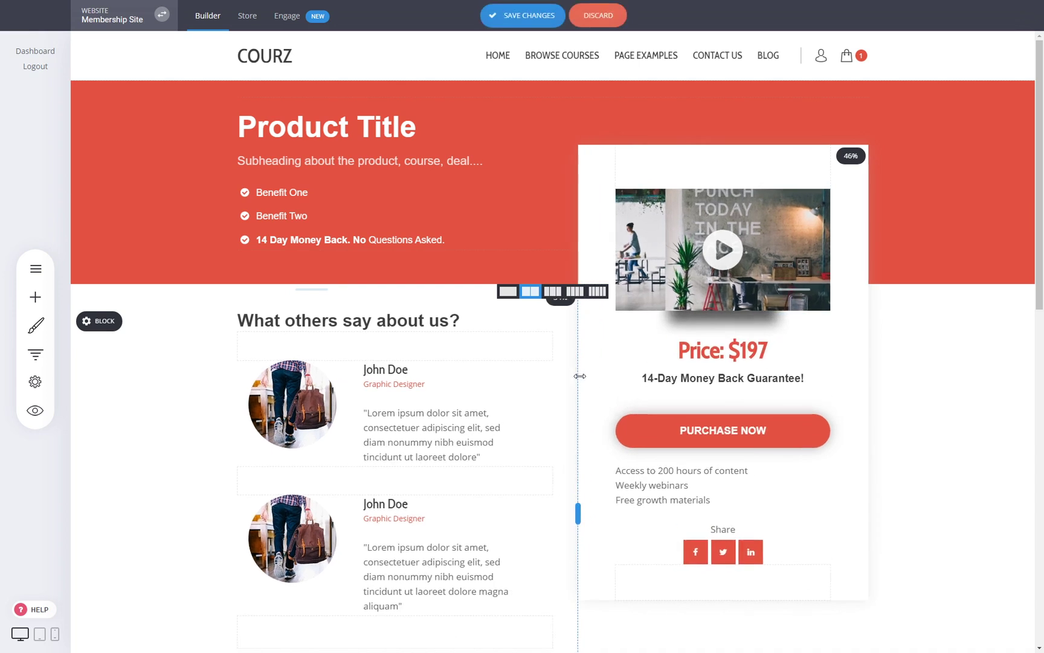
drag(844, 252, 855, 254)
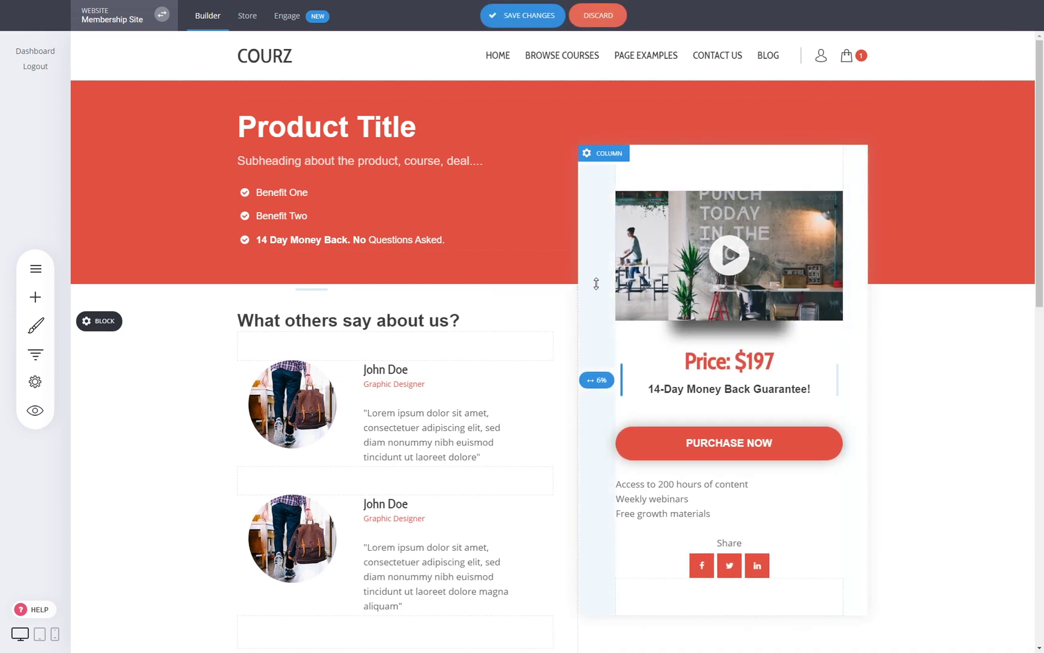
drag(597, 284, 592, 303)
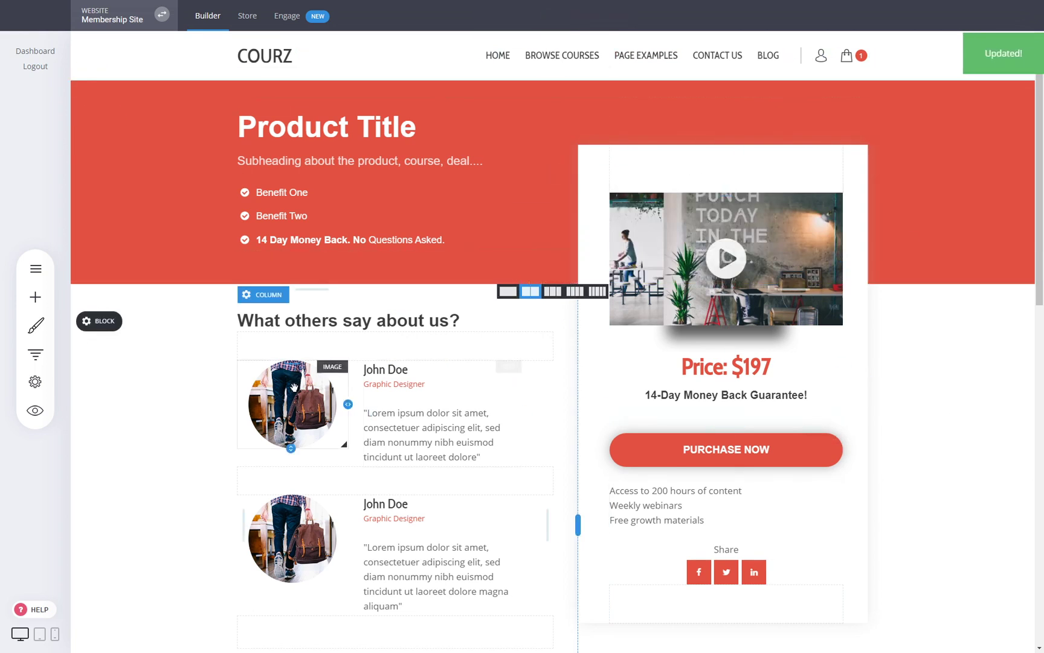
- Check the funnel steps and open the Custom Course Checkout page
click(43, 354)
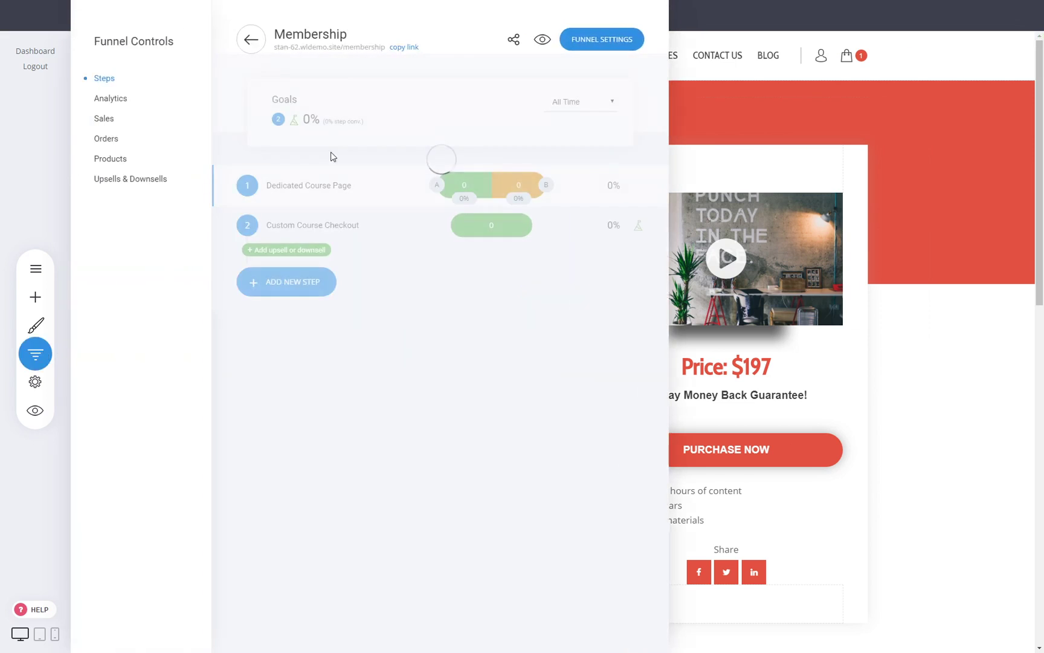
click(439, 187)
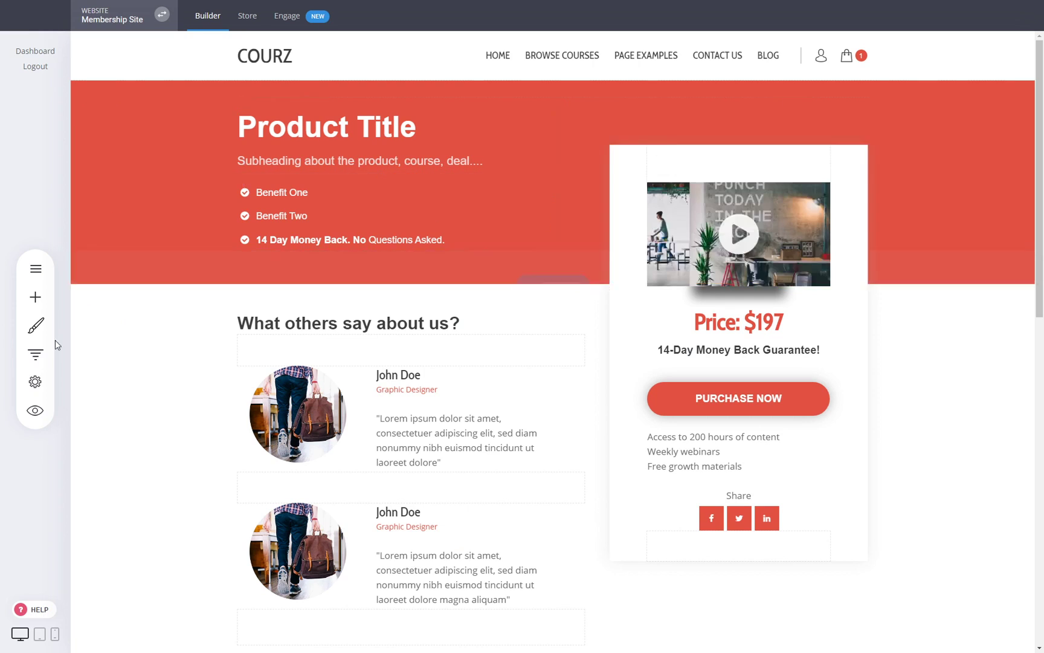
click(35, 355)
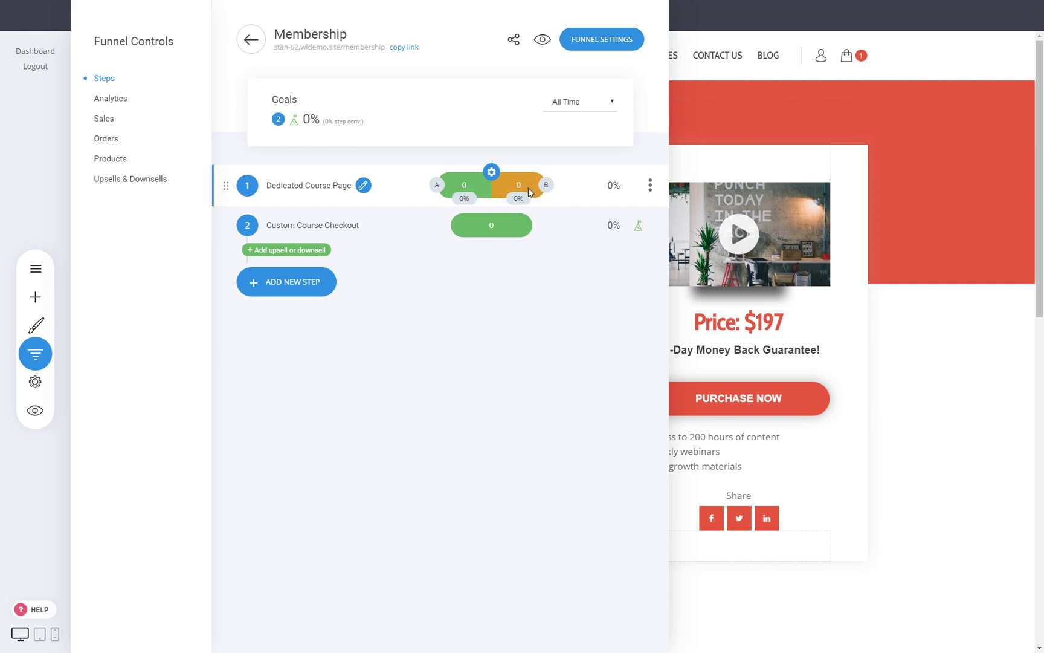
click(325, 222)
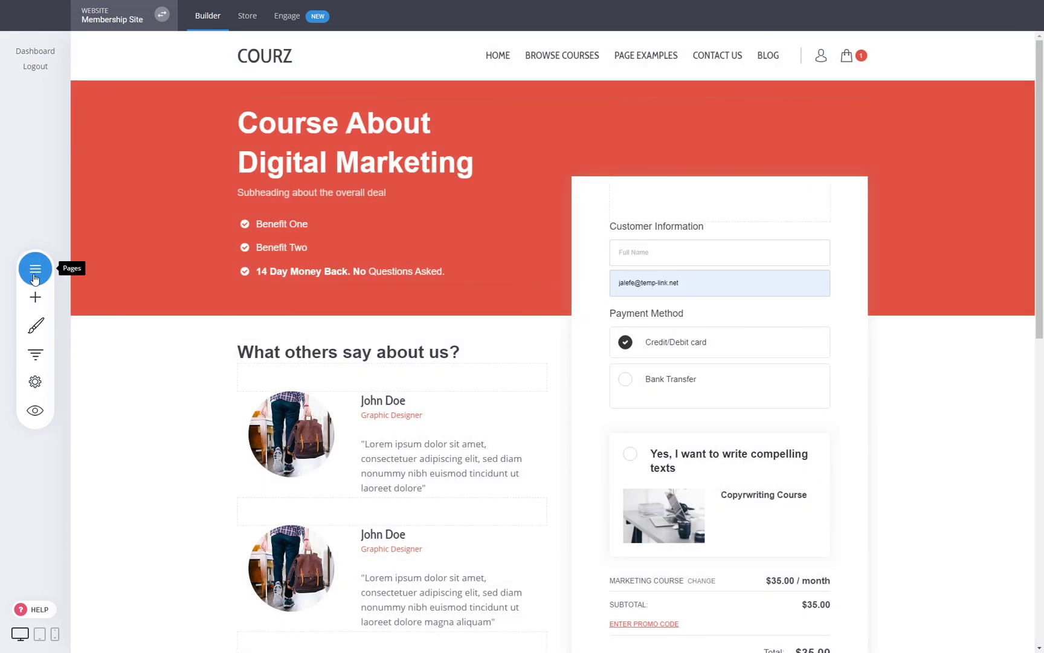
- Show the funnel's Sales, Products and Upsells & Downsells stats
click(35, 354)
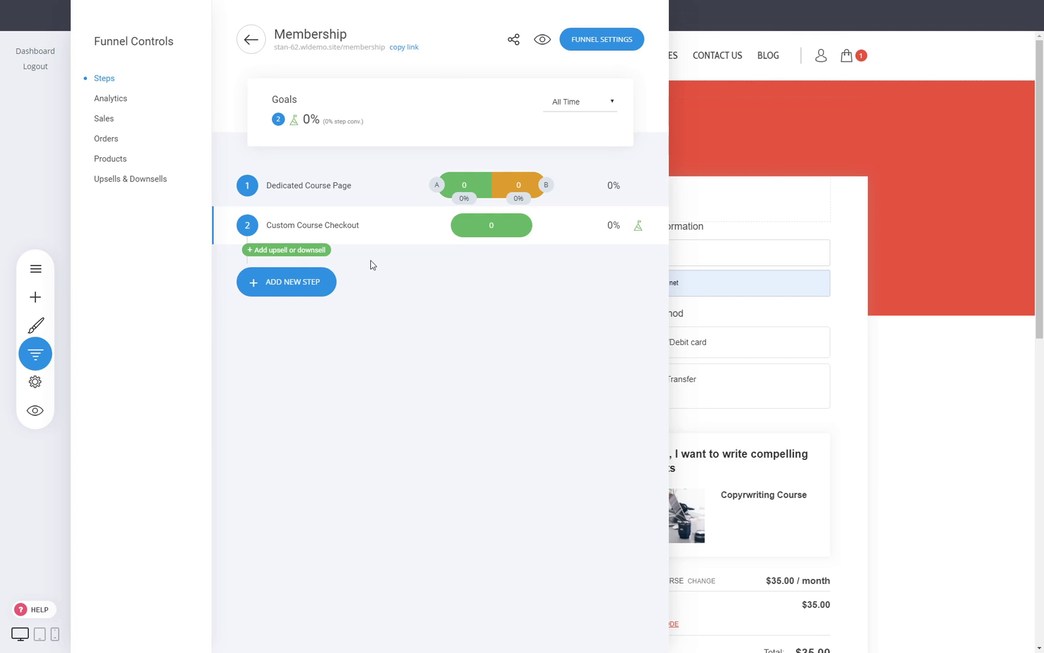
click(101, 121)
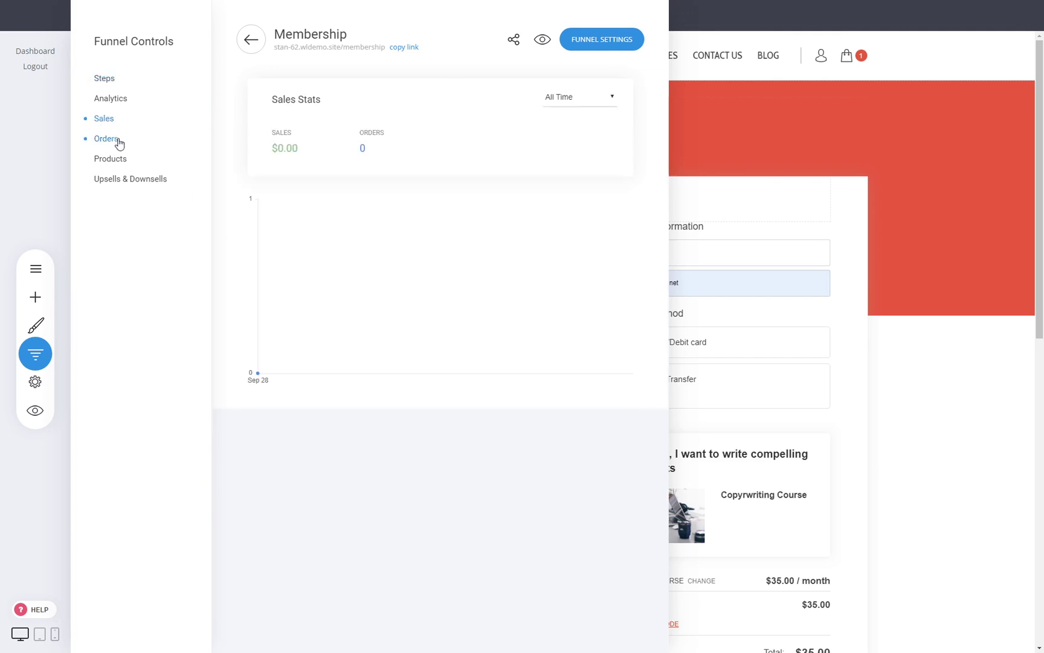
click(119, 166)
click(118, 180)
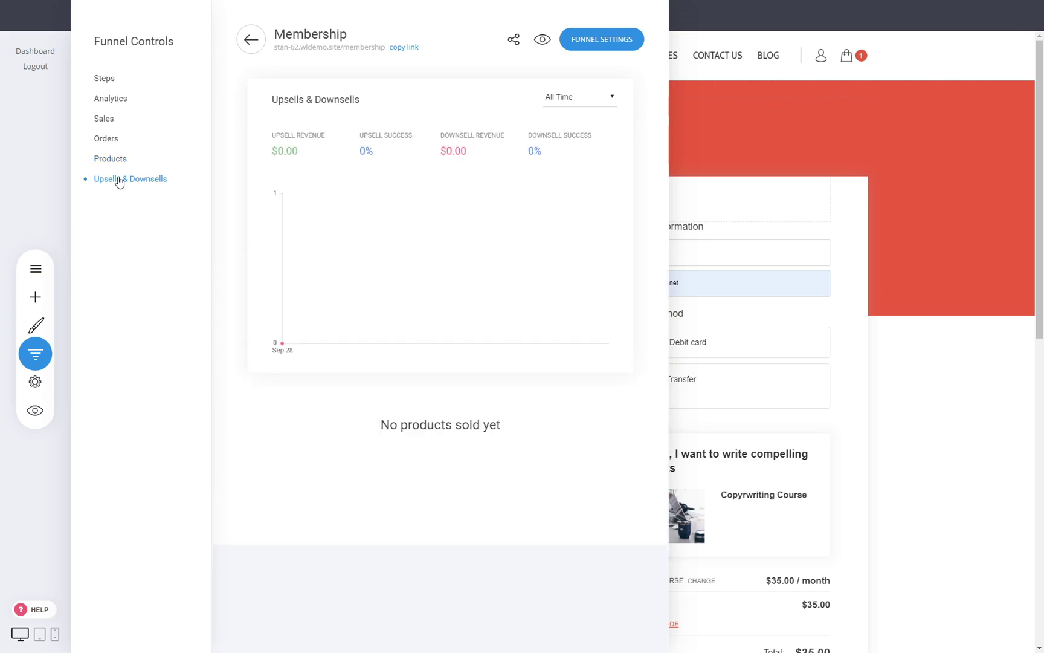
- Return to the funnels list and reopen the Membership funnel's steps overview
click(255, 50)
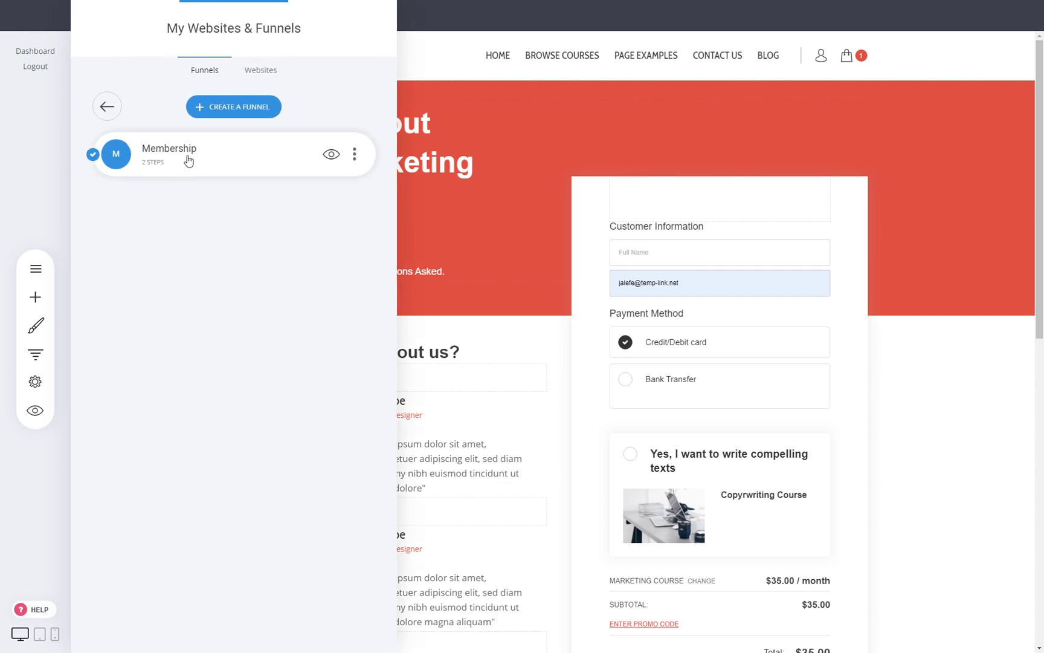
click(183, 165)
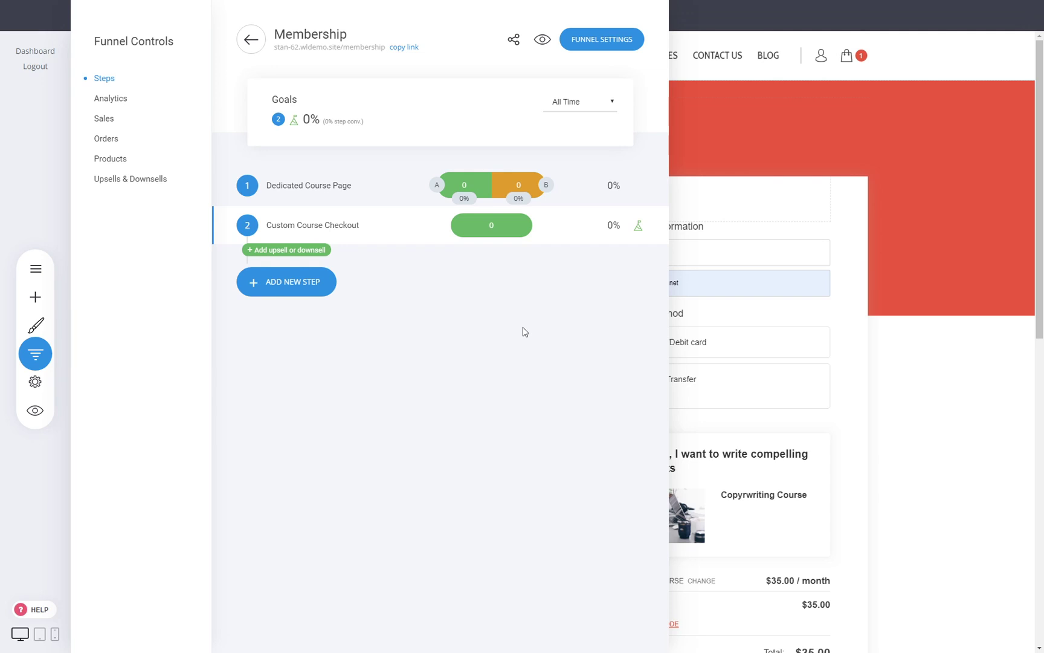
click(715, 349)
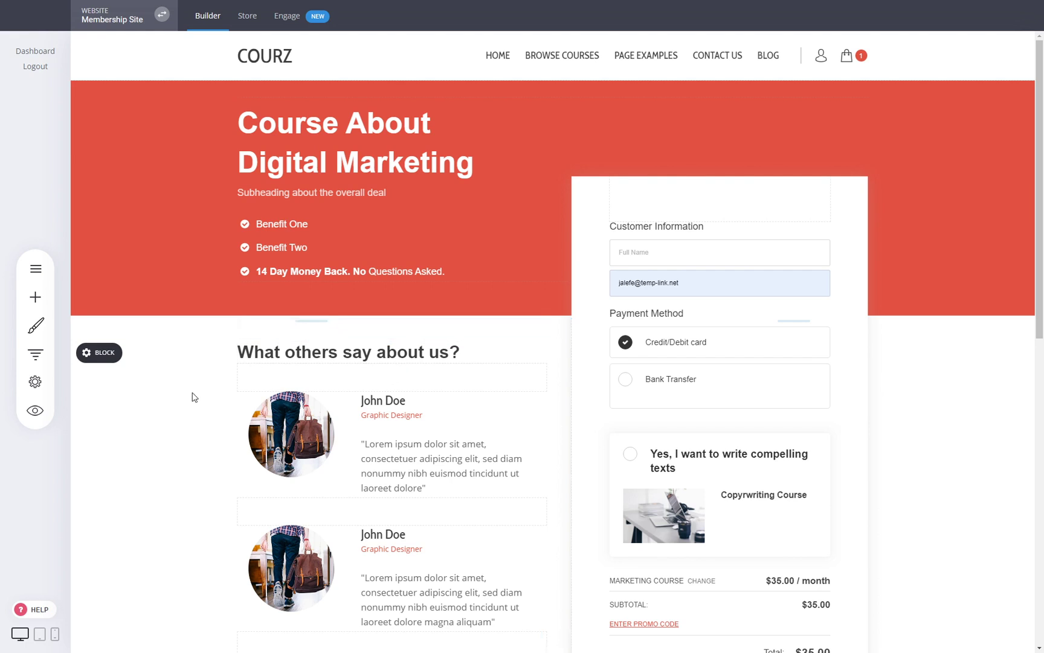
click(35, 355)
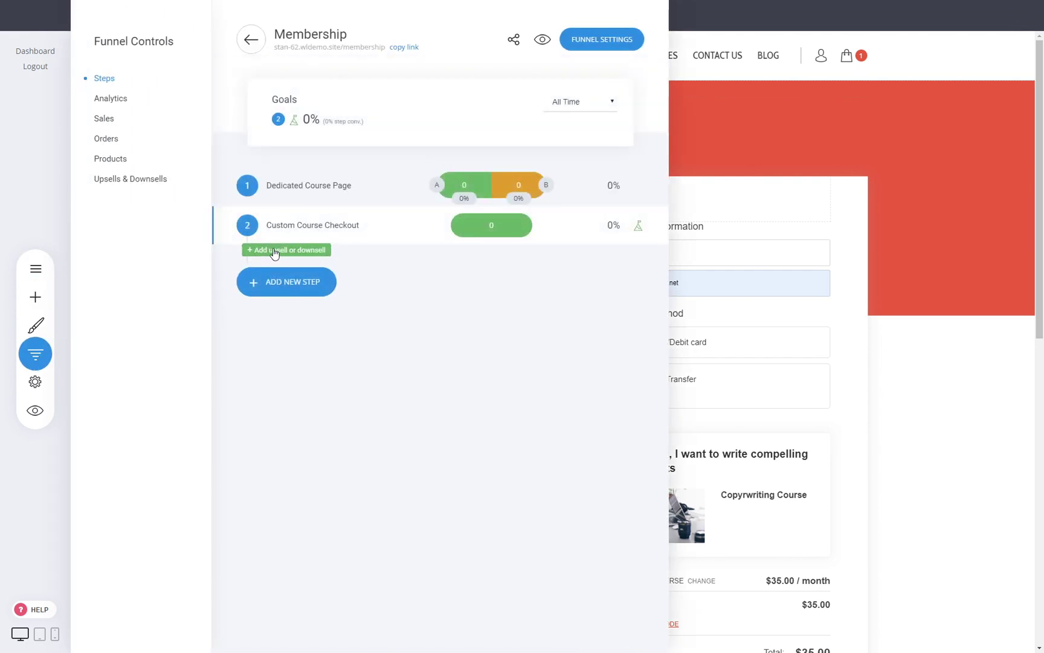
- Add a full-page upsell named 'Upsell' after checkout, using the red online-book template
click(275, 255)
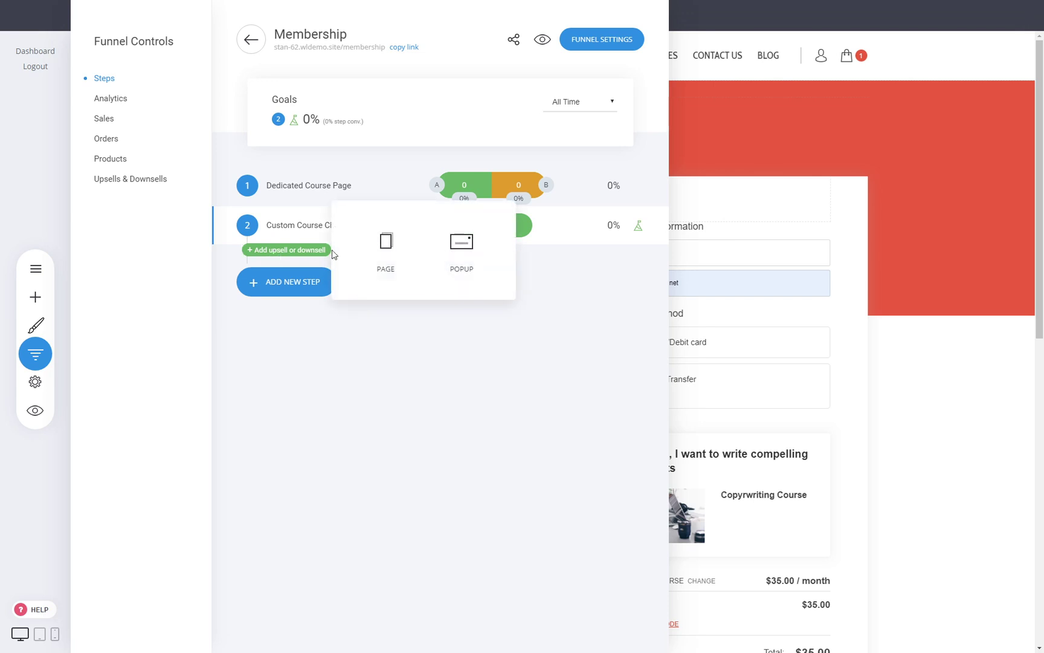
click(385, 243)
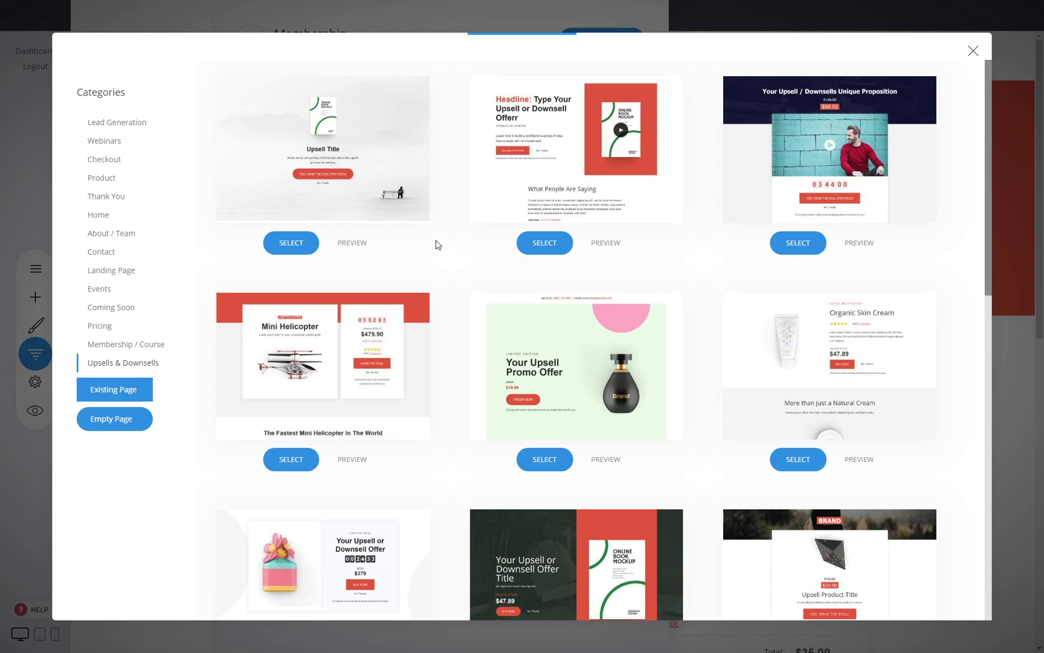
scroll(453, 248, down, 12)
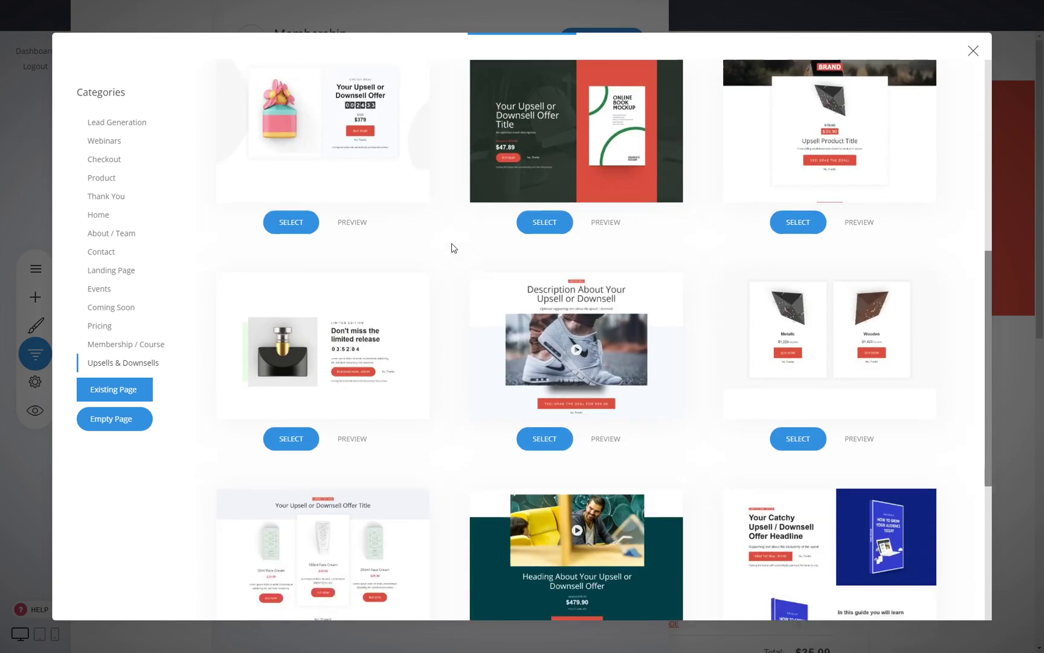
scroll(453, 248, up, 12)
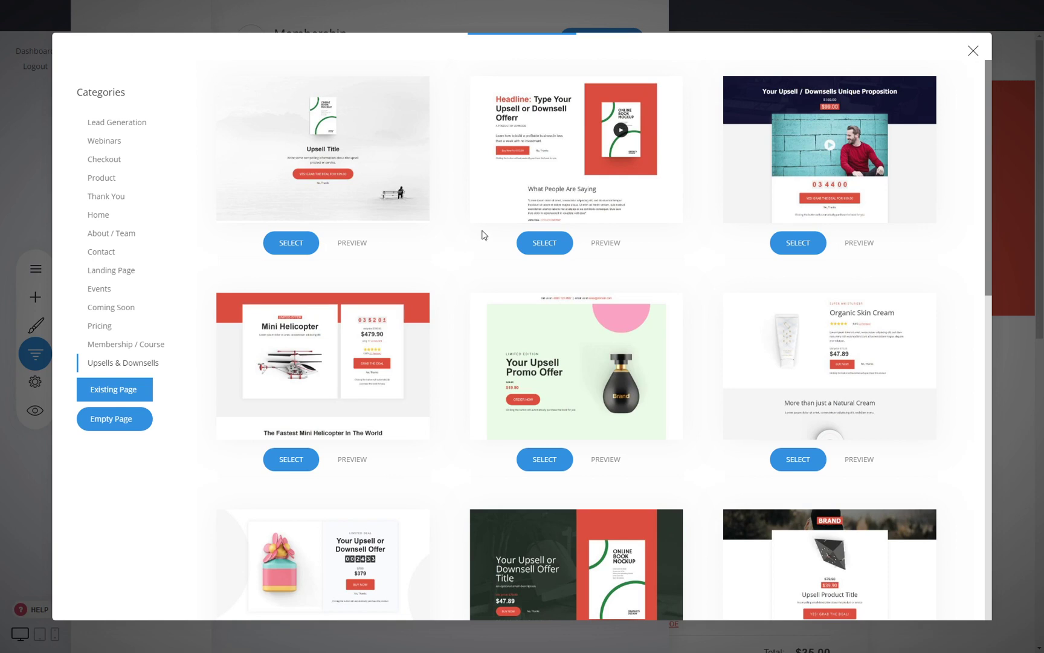
click(543, 244)
click(446, 187)
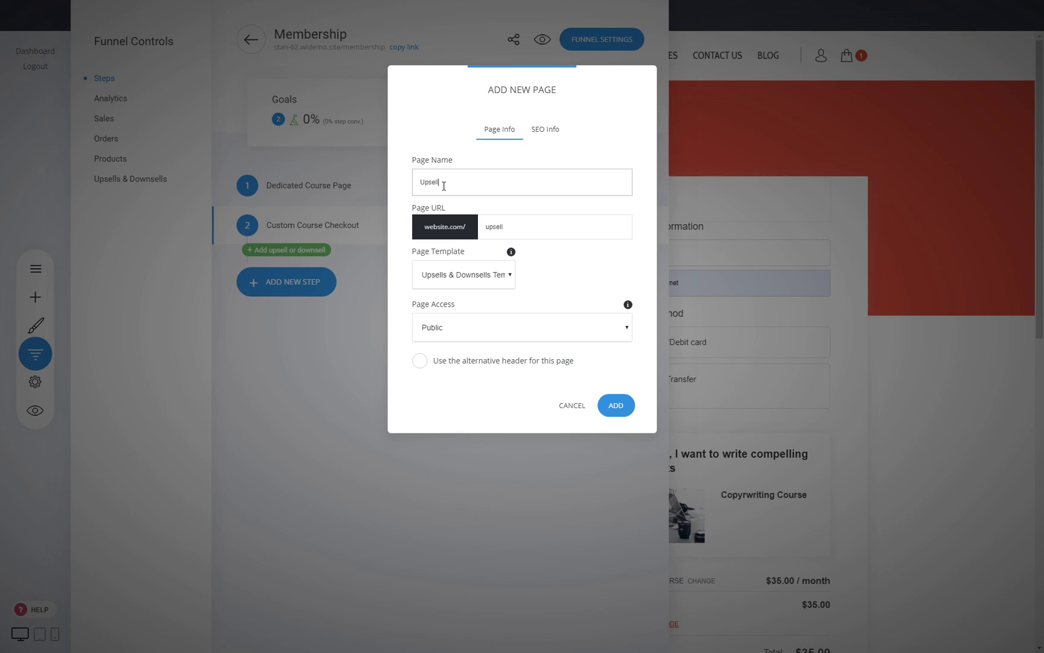
click(615, 403)
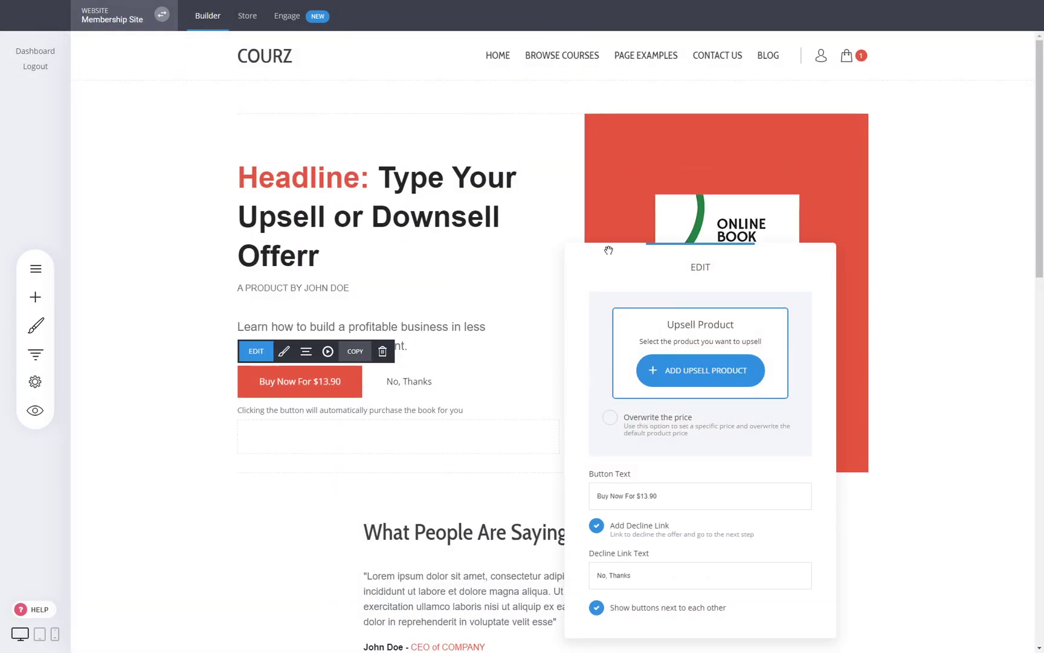
- Cancel the upsell product picker without choosing a product and go to the Store
drag(701, 266, 704, 187)
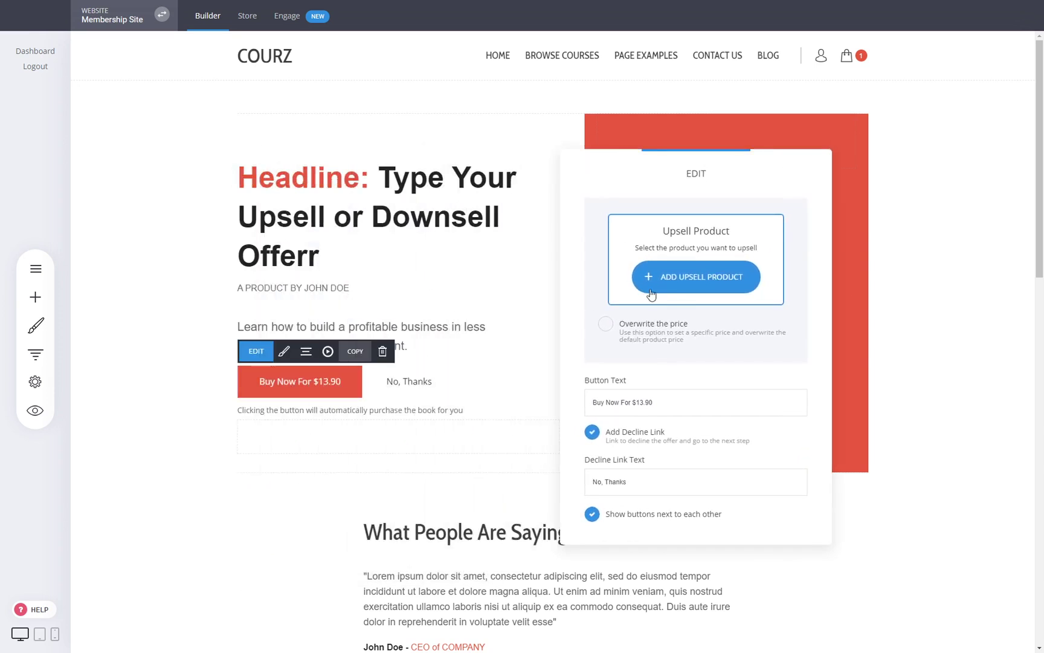
click(696, 271)
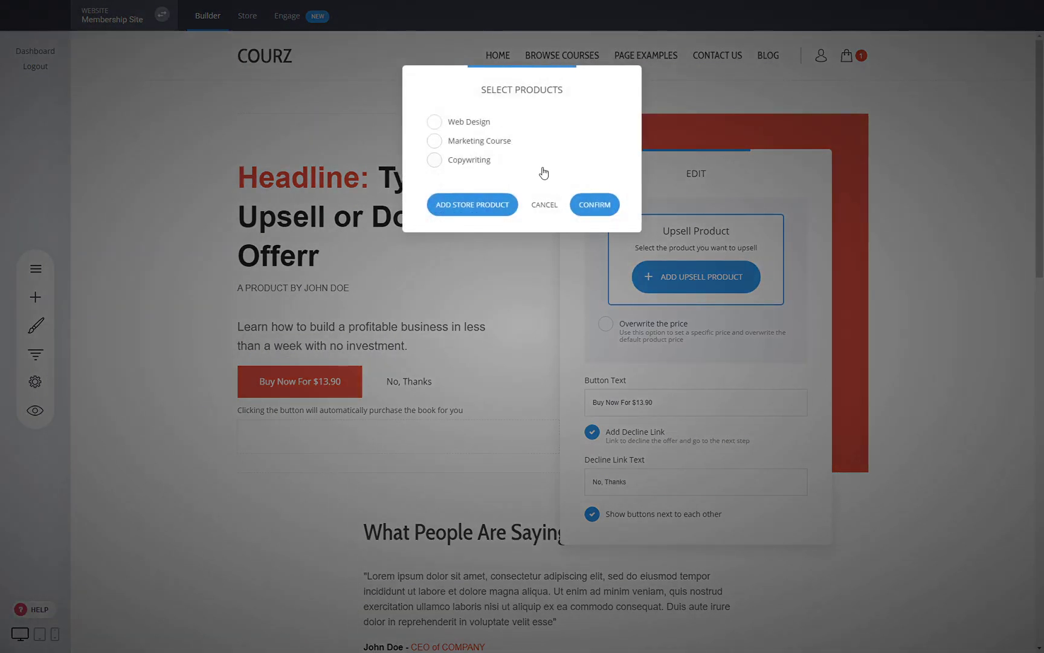
click(543, 206)
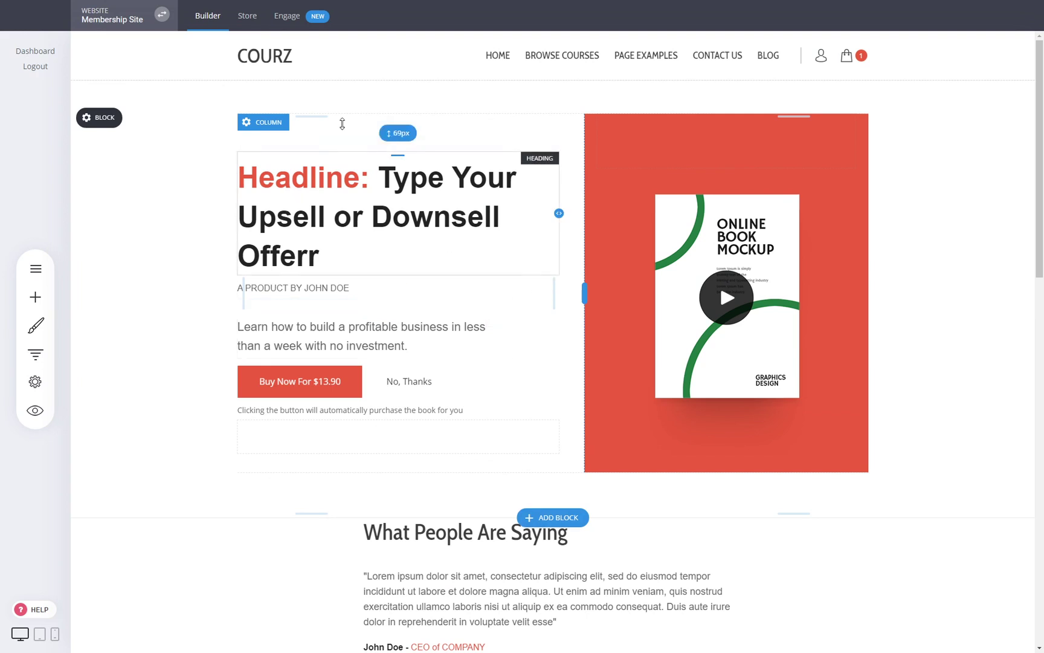
click(247, 18)
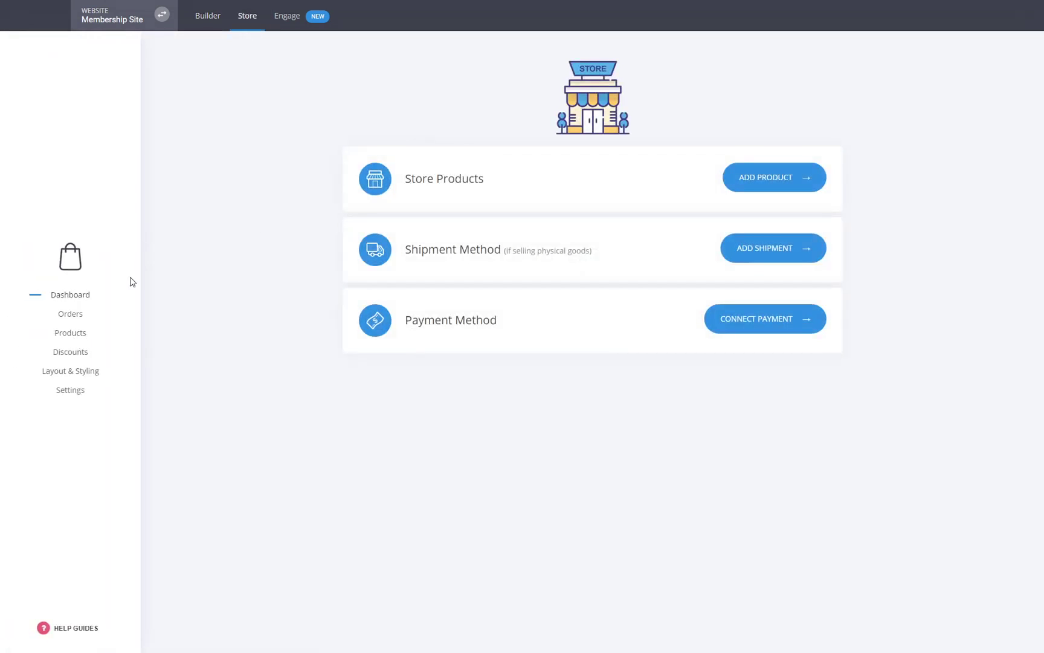
- Add a digital product titled 'Digital' with book.png as its download and a price of 50
click(66, 337)
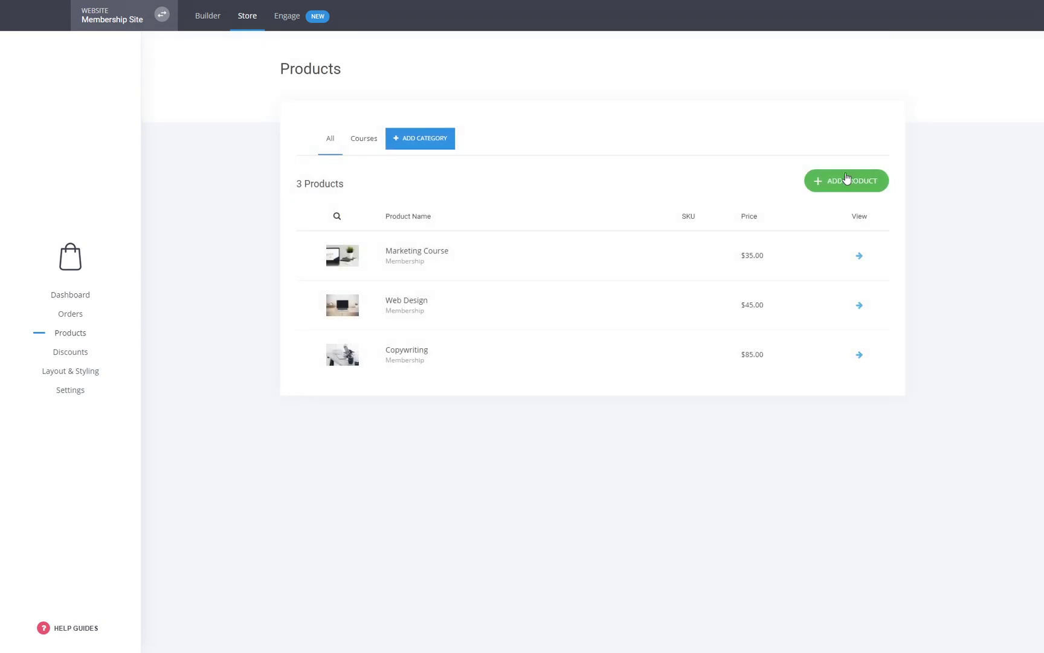
click(847, 179)
click(469, 190)
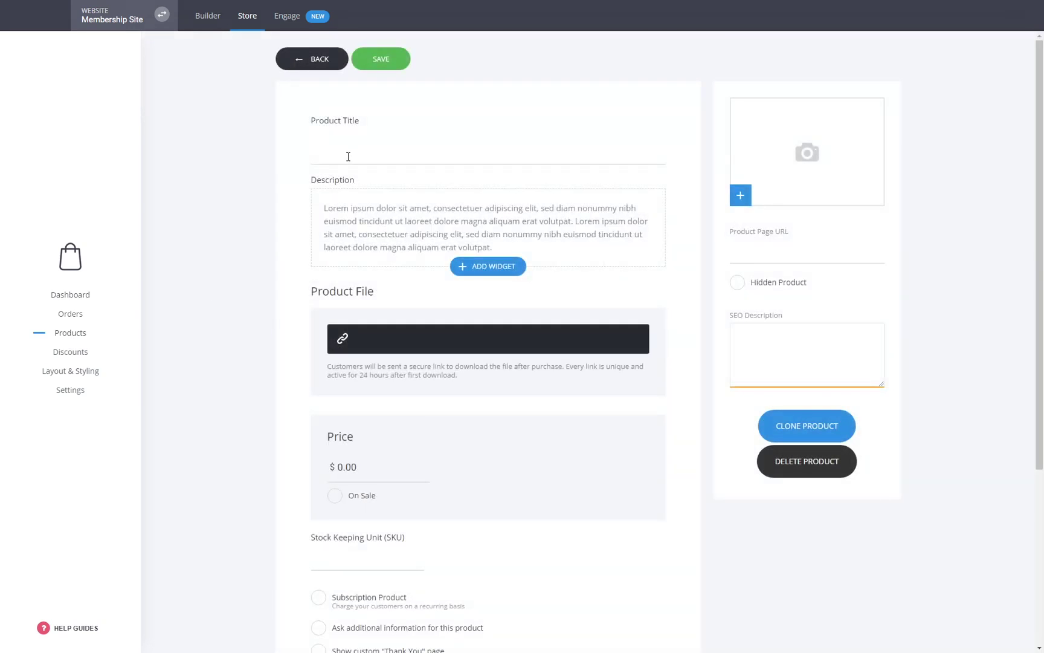
text(Digital)
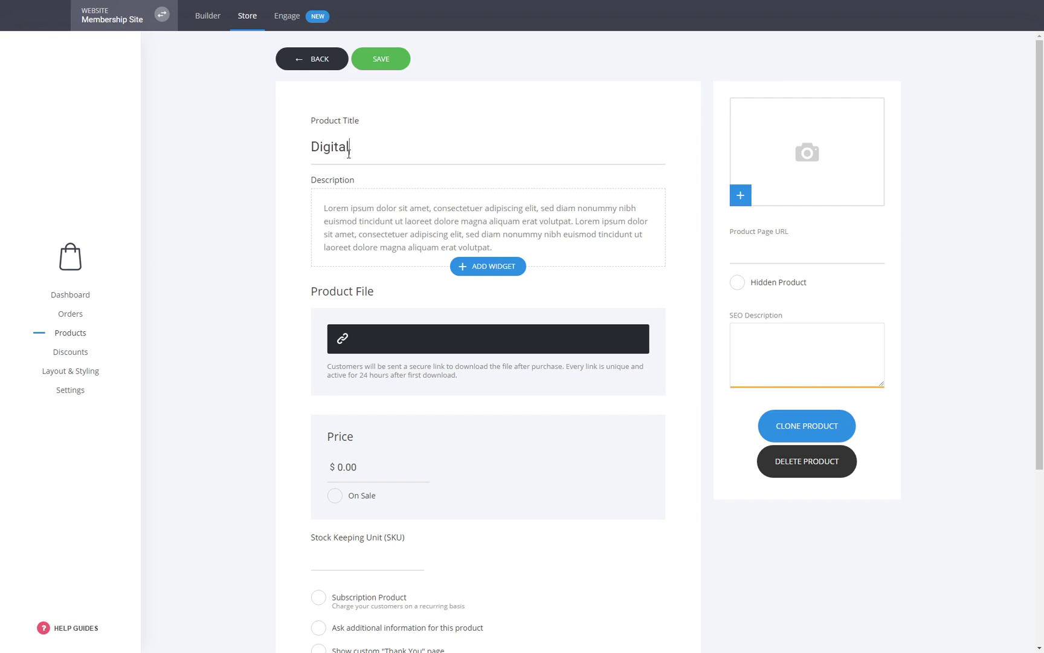
click(366, 342)
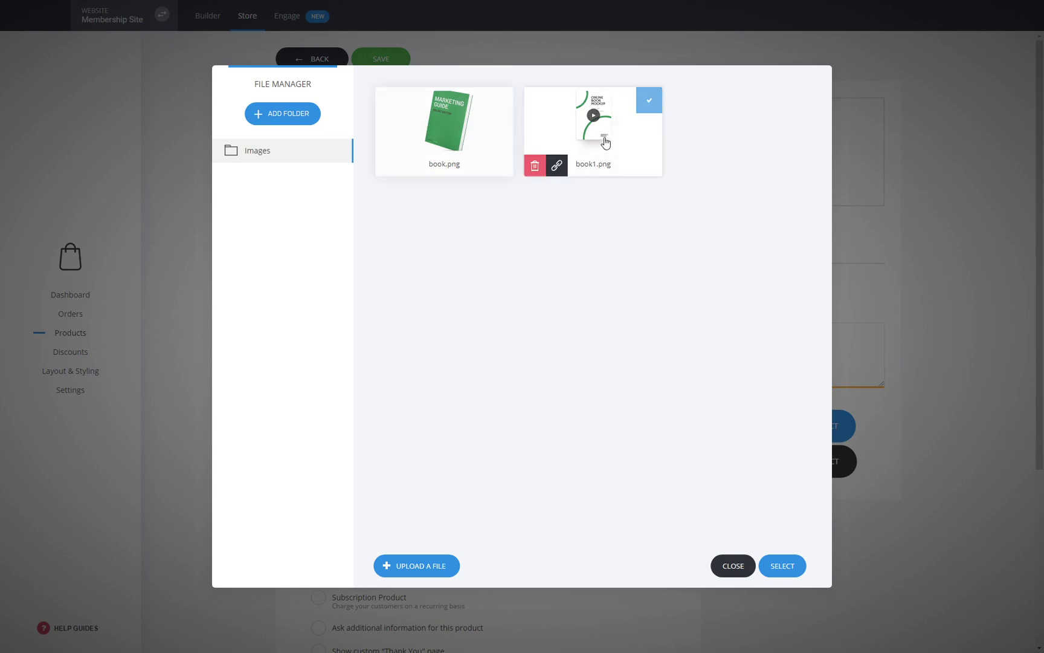
click(443, 130)
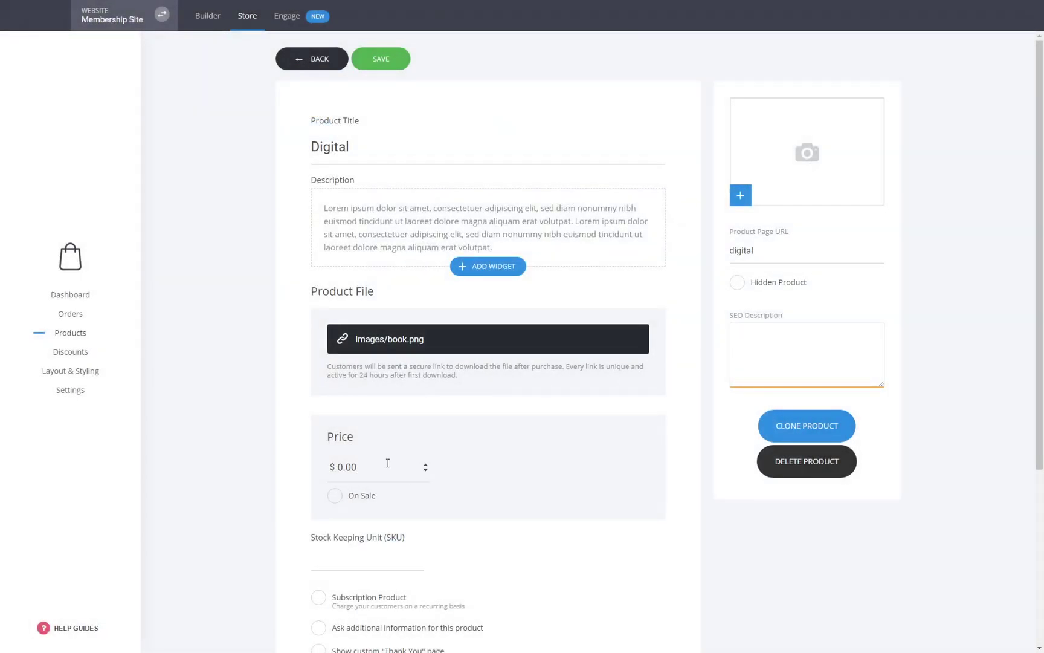
drag(388, 462, 339, 461)
text(50)
- Give the product the Marketing Guide image and the Courses category, and save it
click(803, 173)
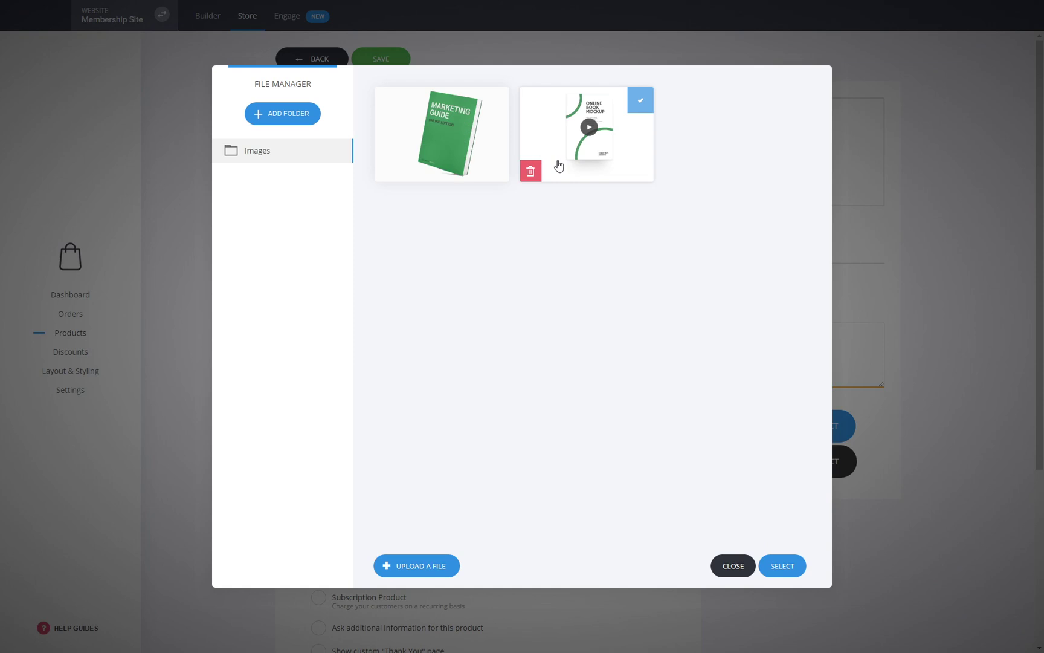
click(468, 180)
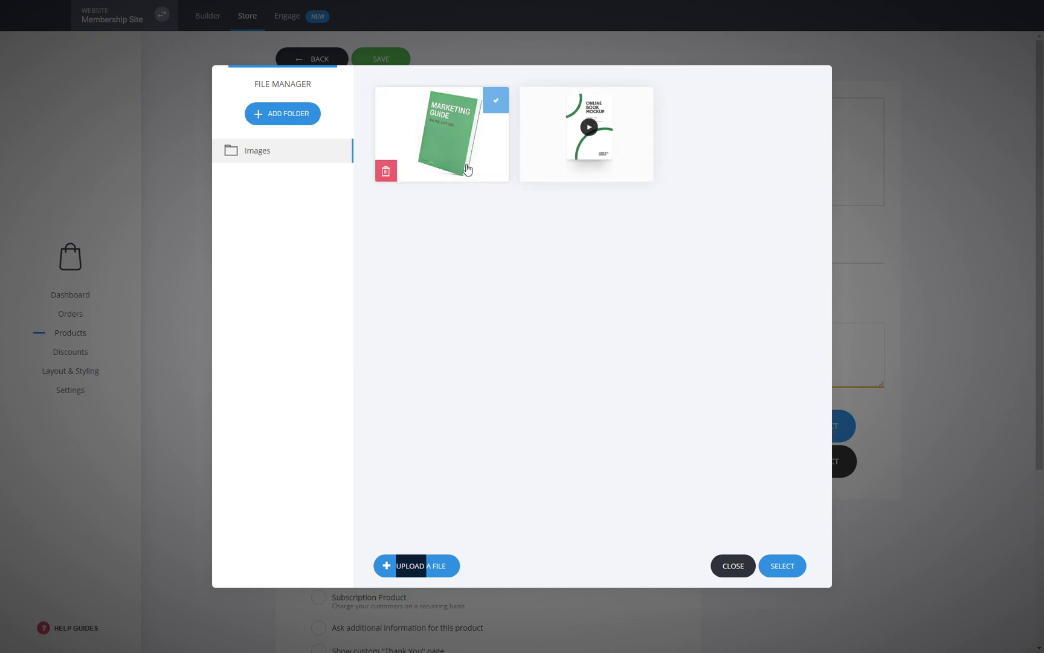
click(789, 563)
scroll(485, 389, down, 4)
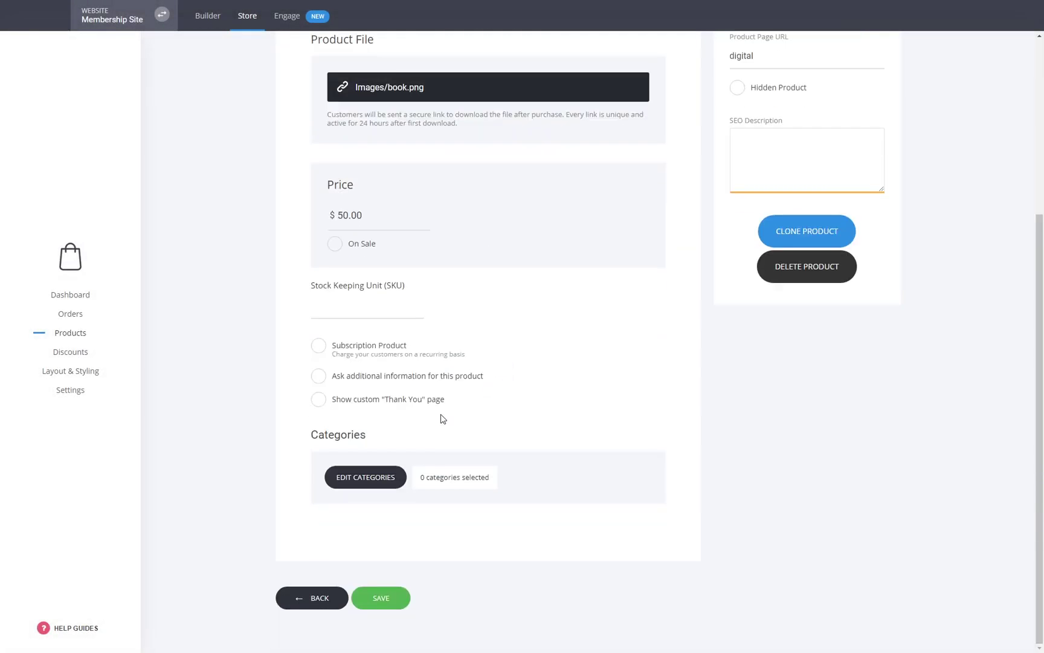
click(363, 480)
click(435, 140)
click(598, 228)
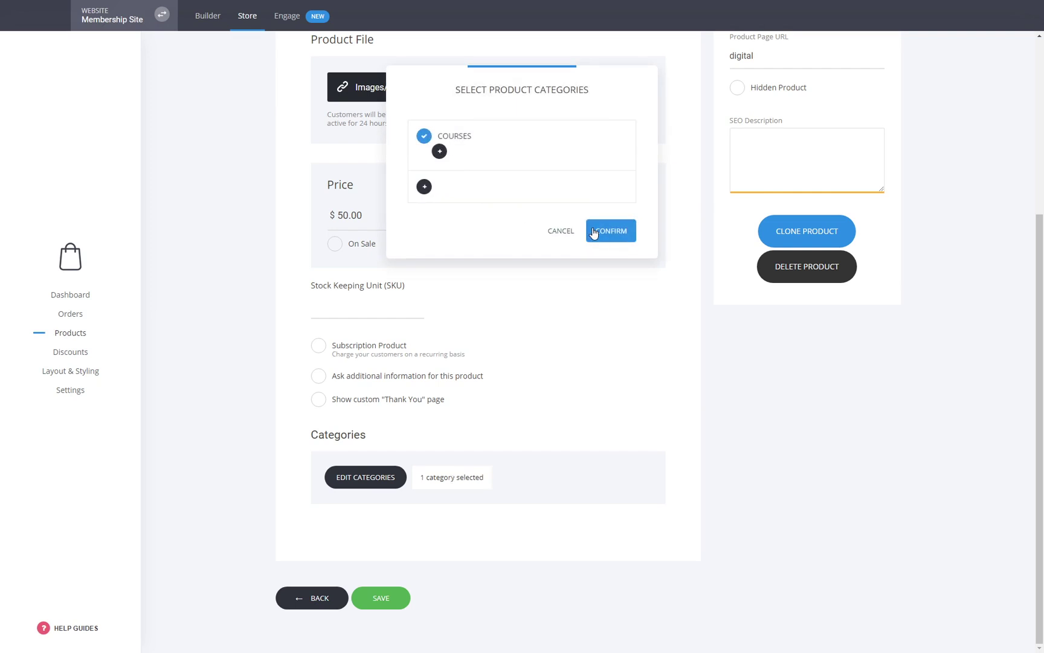
scroll(825, 510, up, 10)
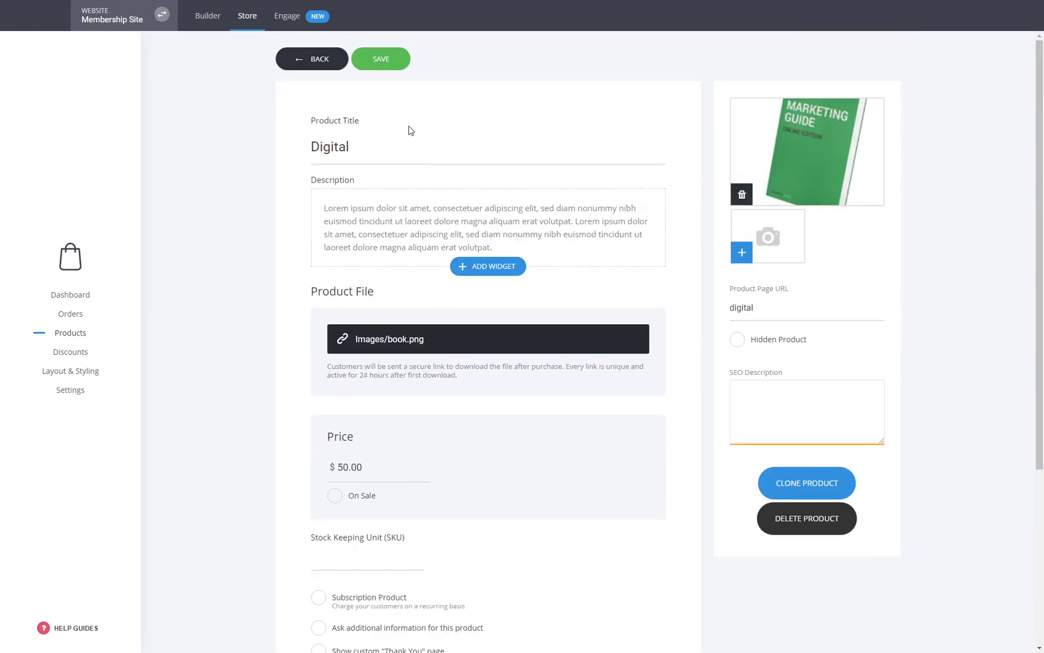
click(380, 59)
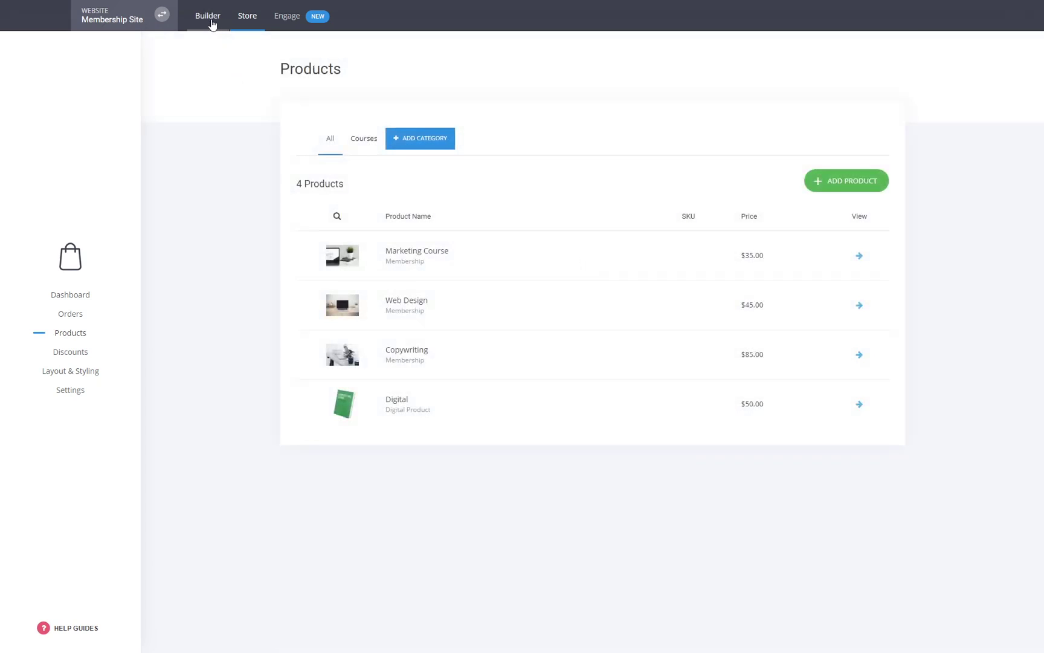
click(209, 18)
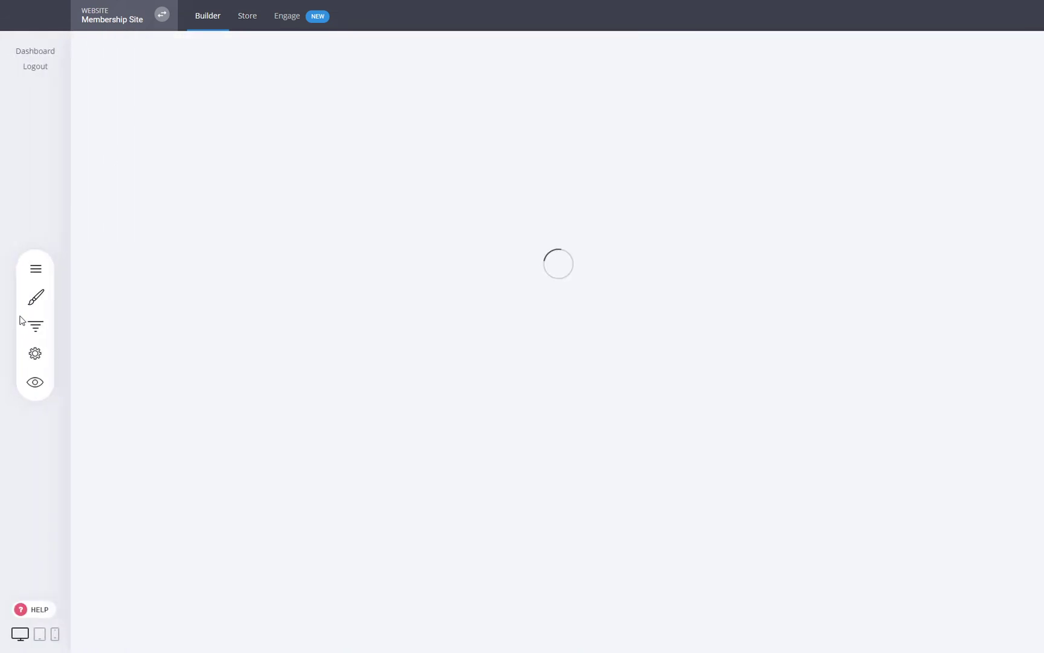
- Open the Membership funnel's new Upsell page for editing and add space above the offer buttons
click(36, 354)
click(205, 163)
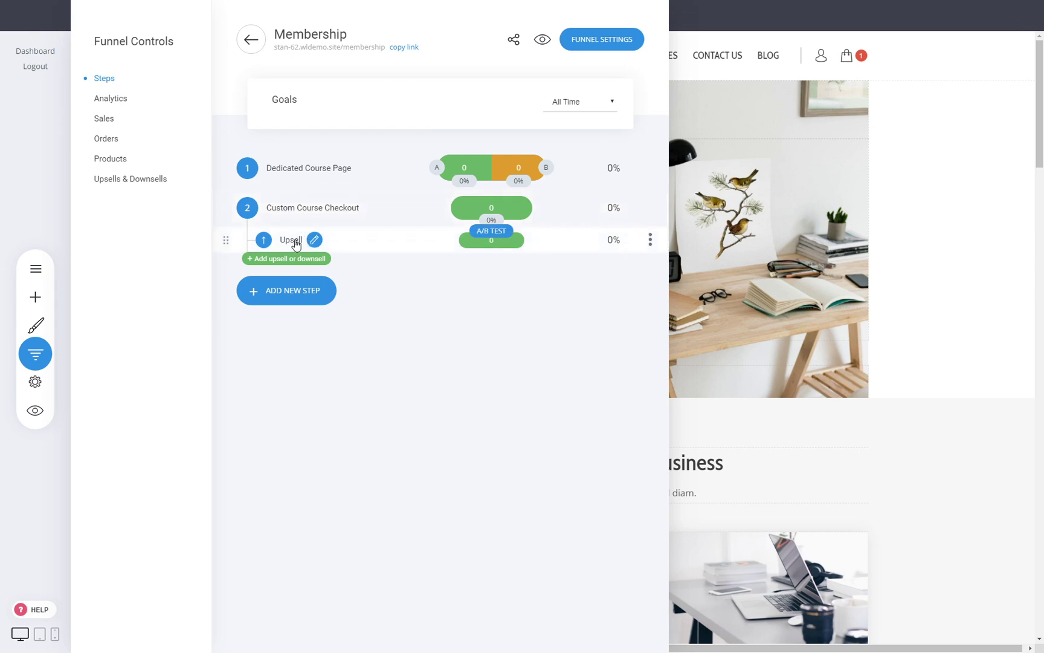
click(291, 240)
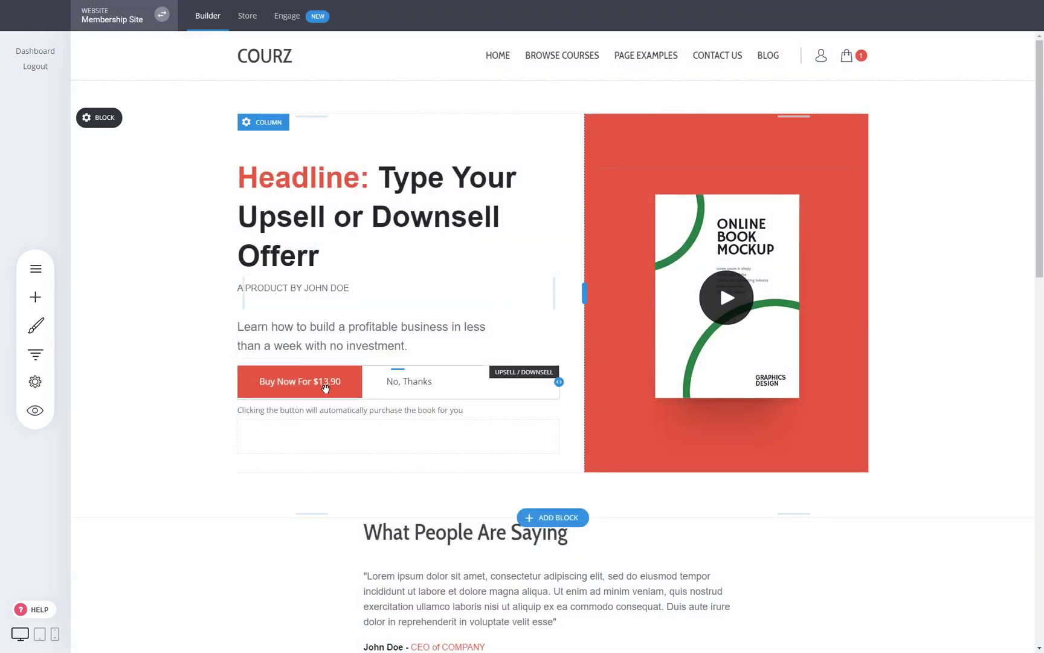
drag(345, 362, 345, 365)
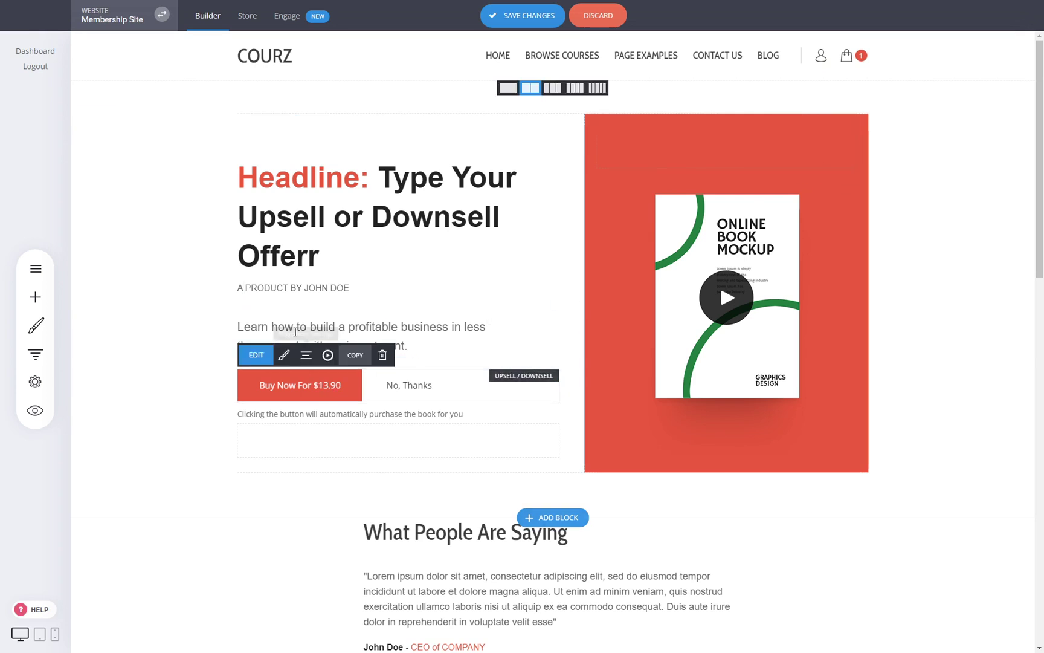
- Set Digital as the product offered in the buy button's upsell settings
click(266, 360)
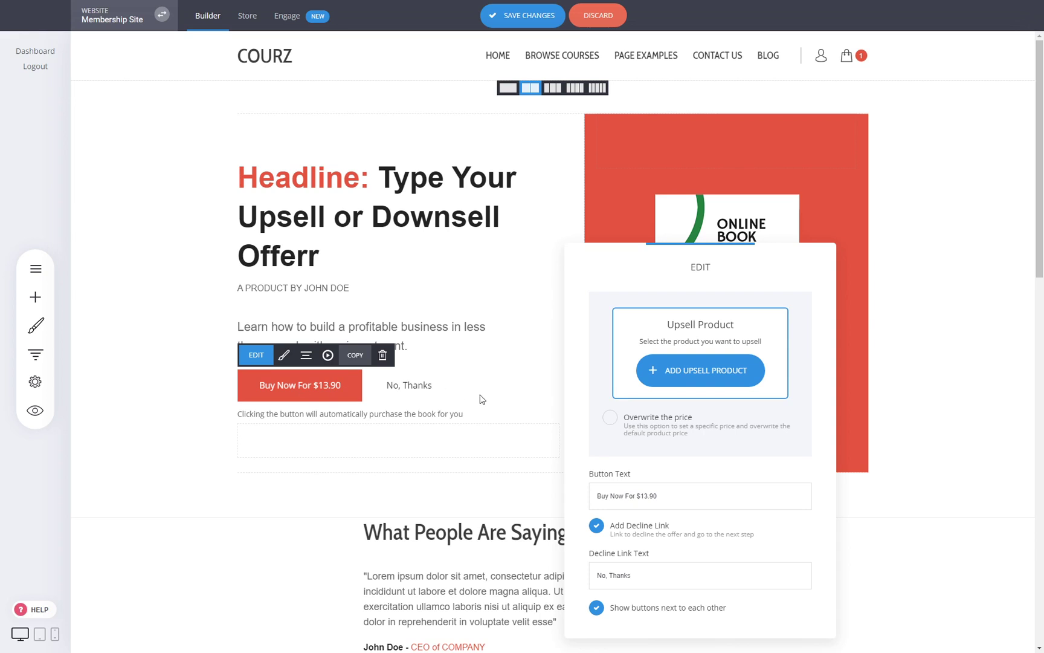
drag(713, 273, 675, 220)
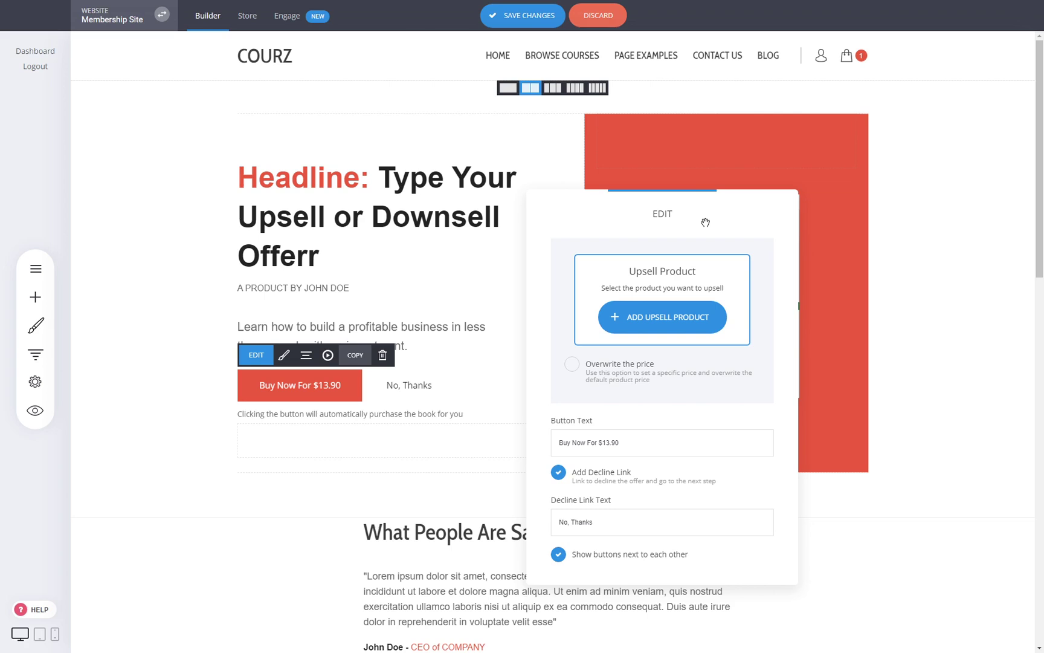
click(671, 316)
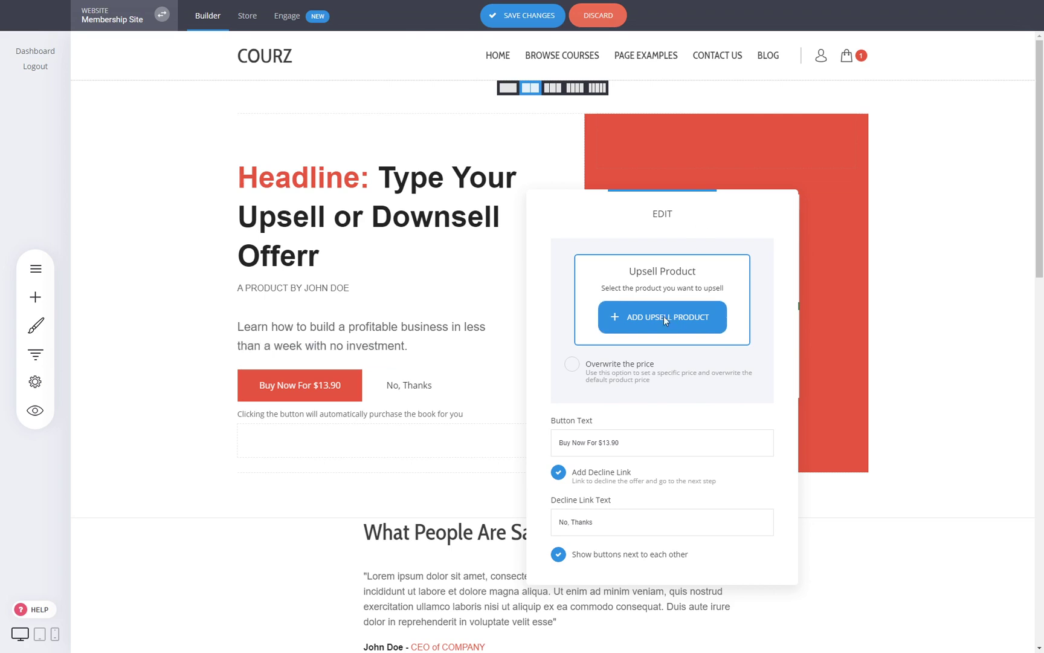
click(458, 161)
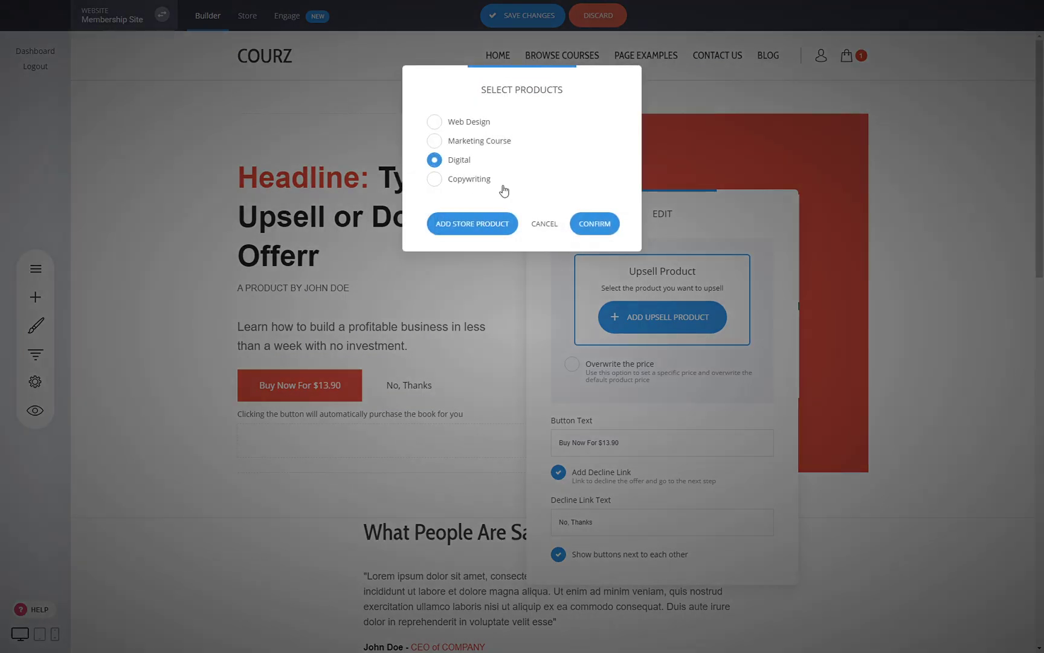
click(591, 225)
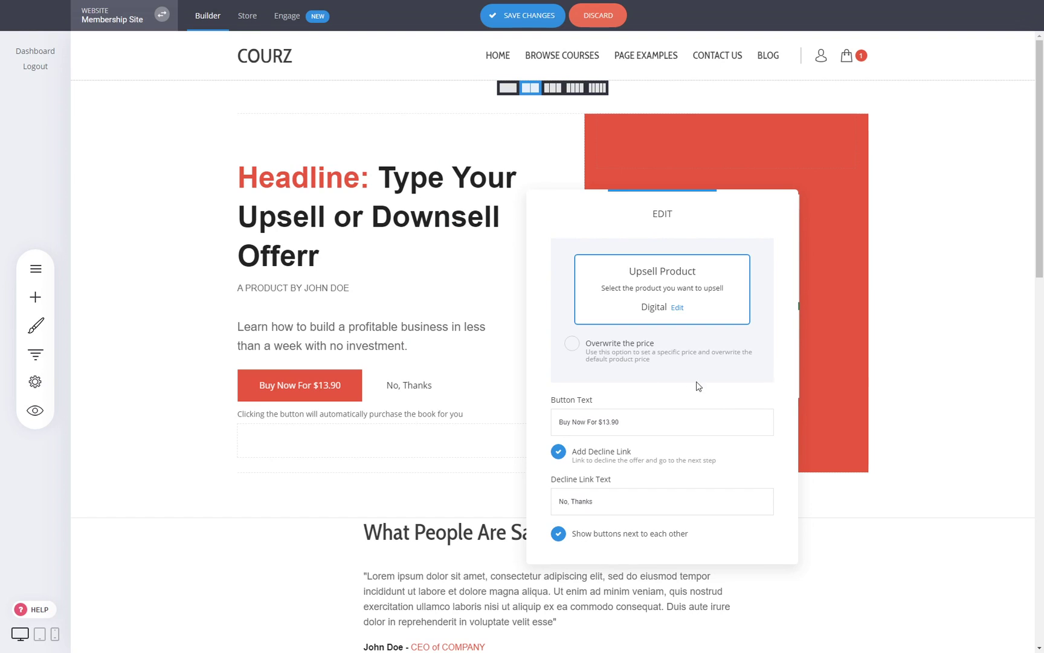
- Keep the default upsell price and change the button text to 'Buy Now For $50'
click(630, 349)
drag(673, 409, 624, 406)
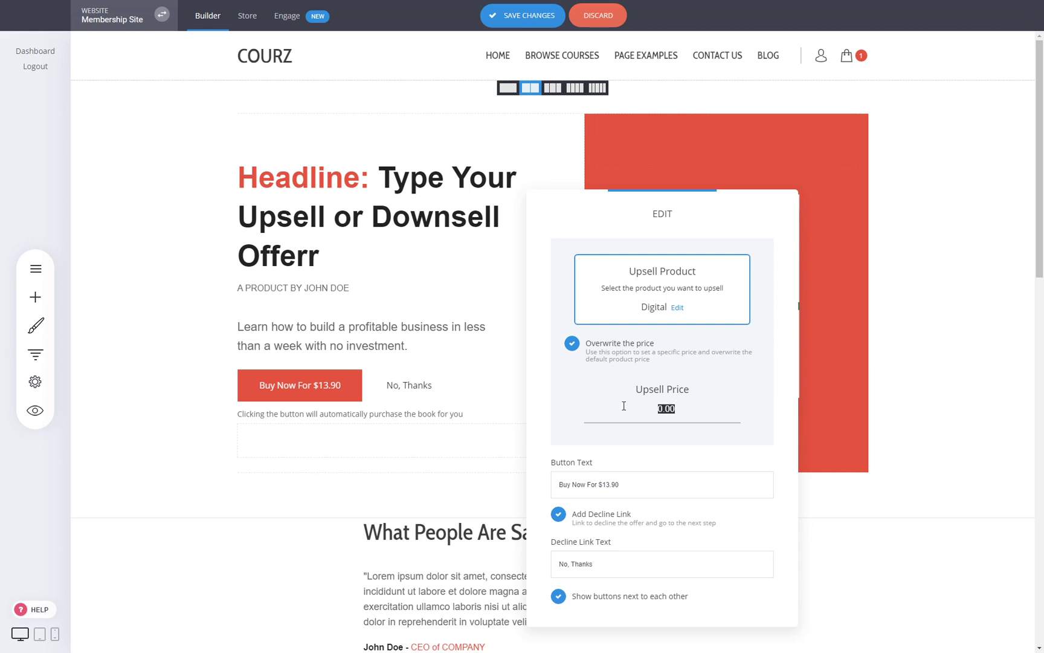
click(626, 351)
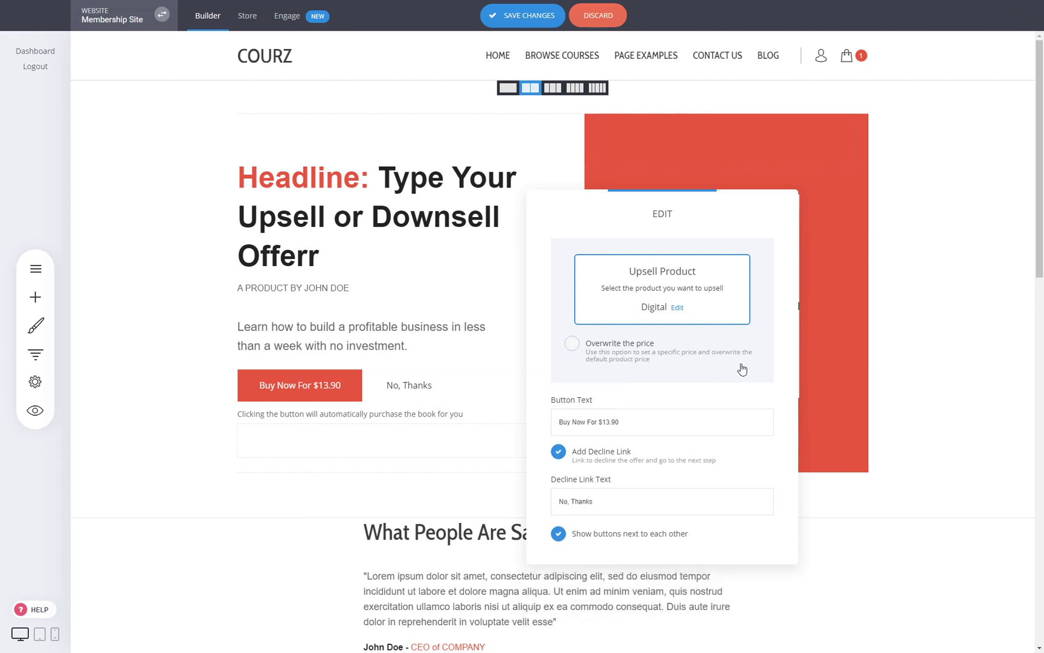
drag(624, 422, 612, 421)
text(50)
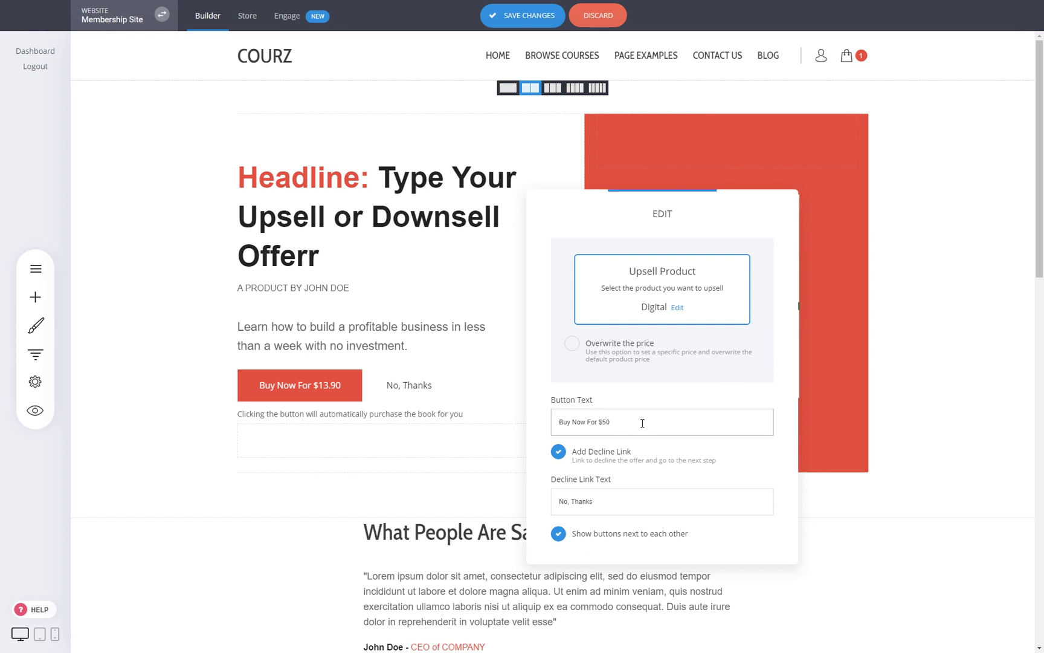
click(401, 389)
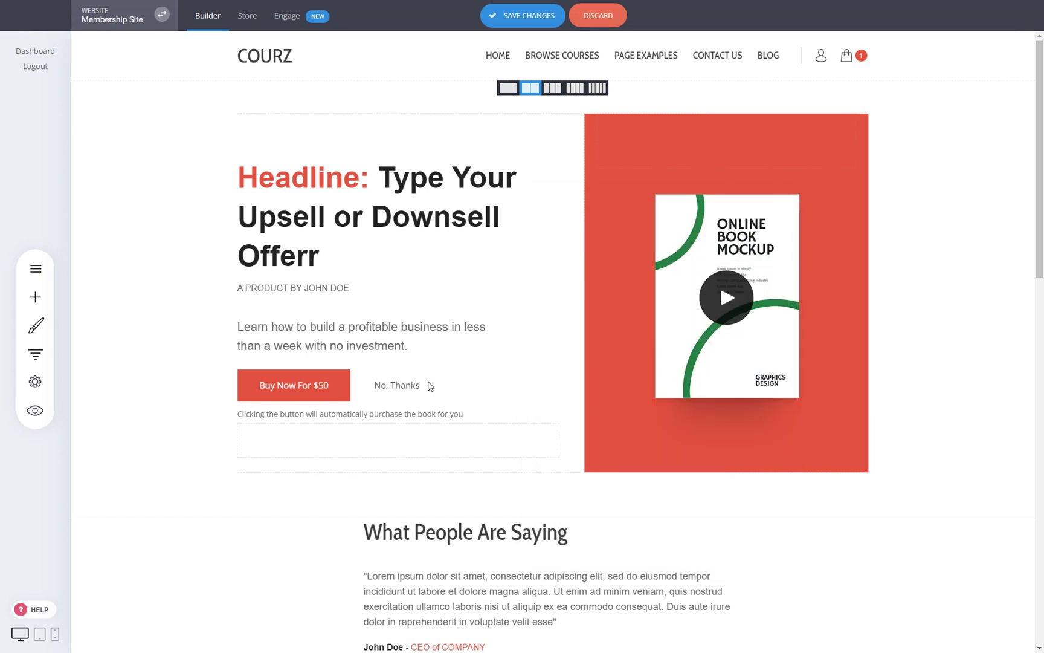
- Save the upsell page changes
click(538, 21)
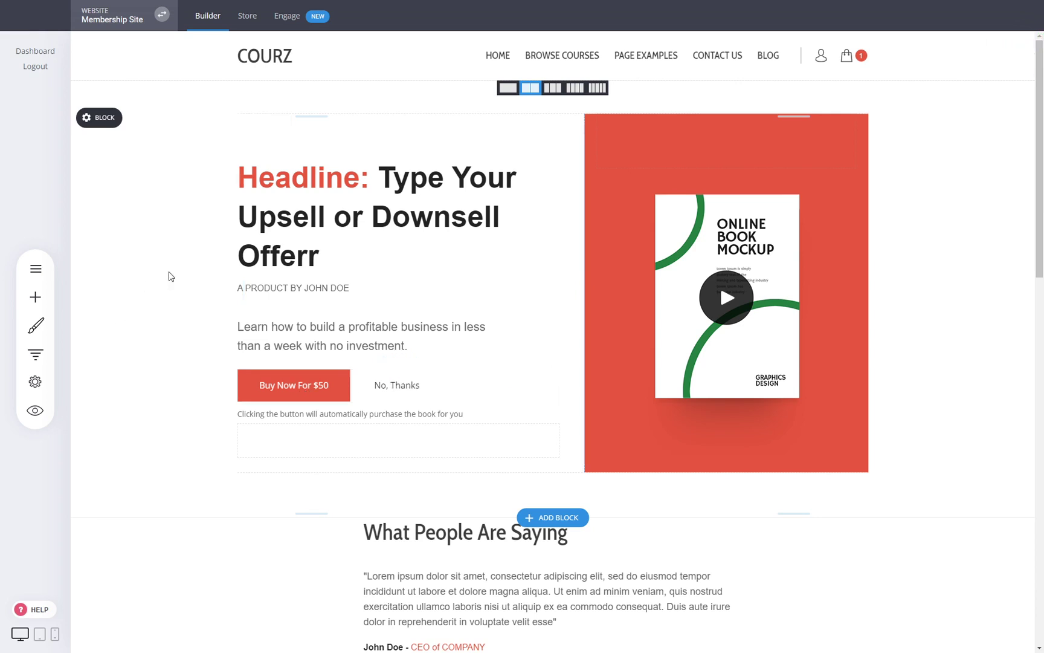
click(35, 354)
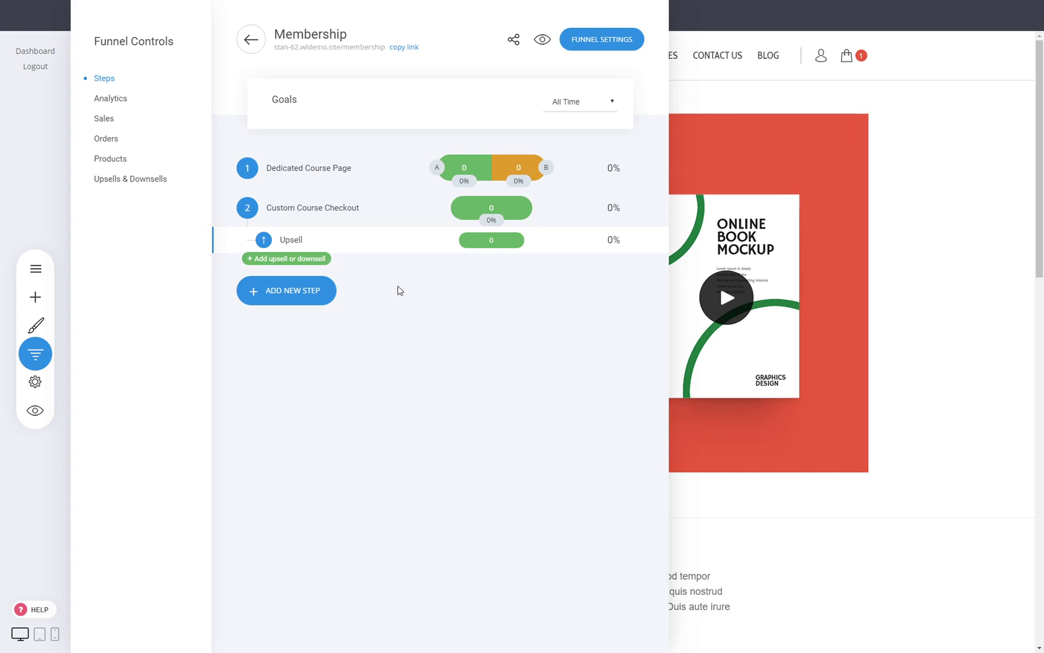
click(299, 304)
click(813, 398)
click(813, 398)
- Move the Thank You 2 page from Pages into the Membership funnel
click(35, 269)
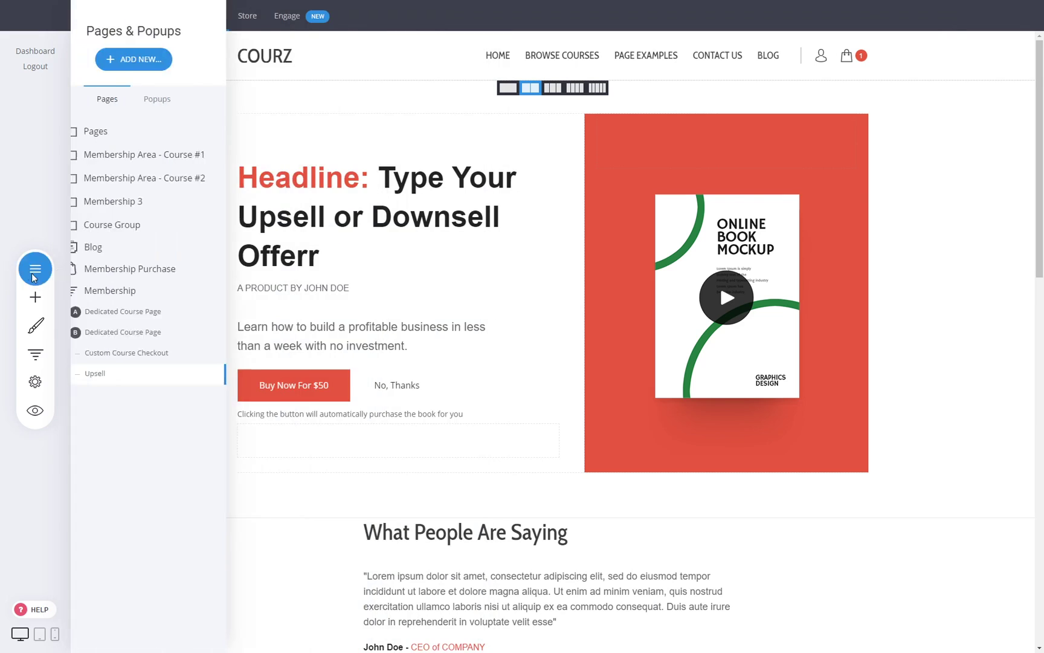
click(150, 140)
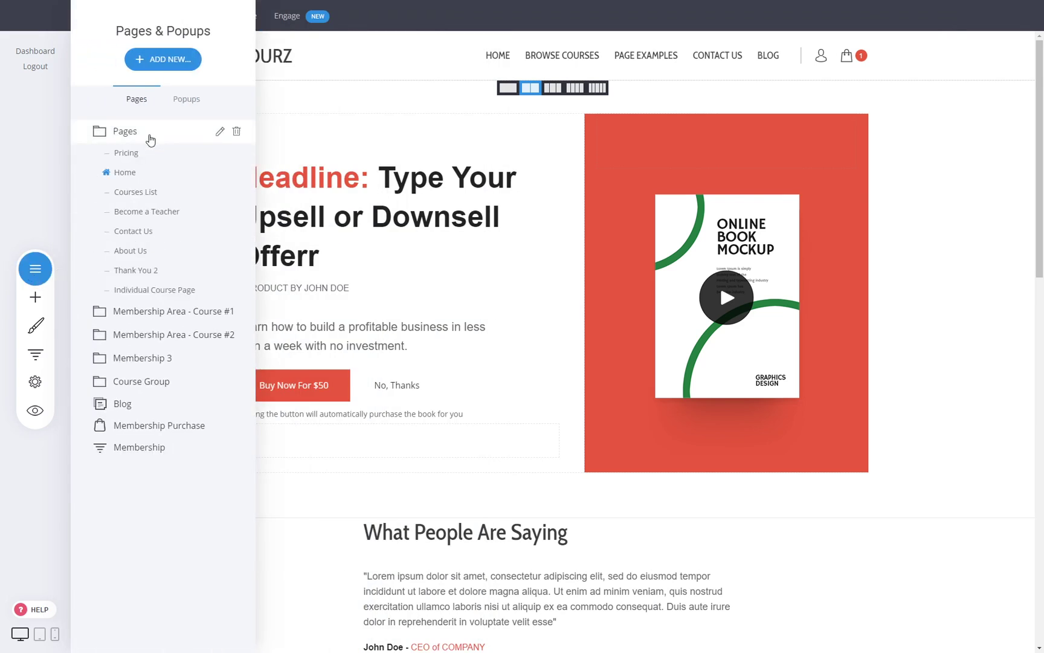
click(237, 271)
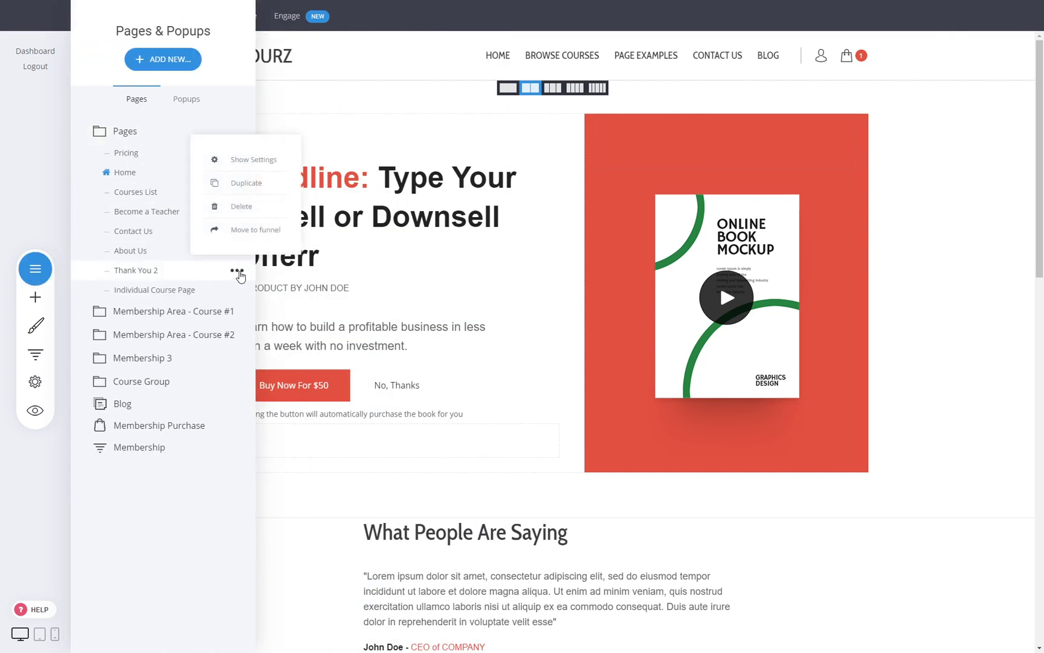
click(239, 229)
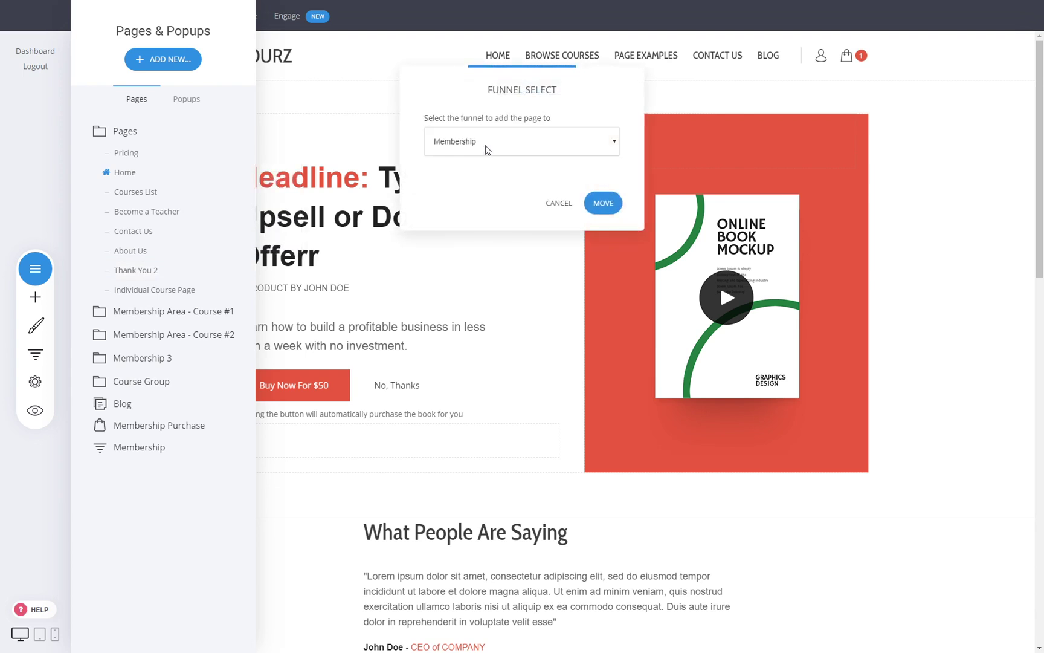
click(603, 204)
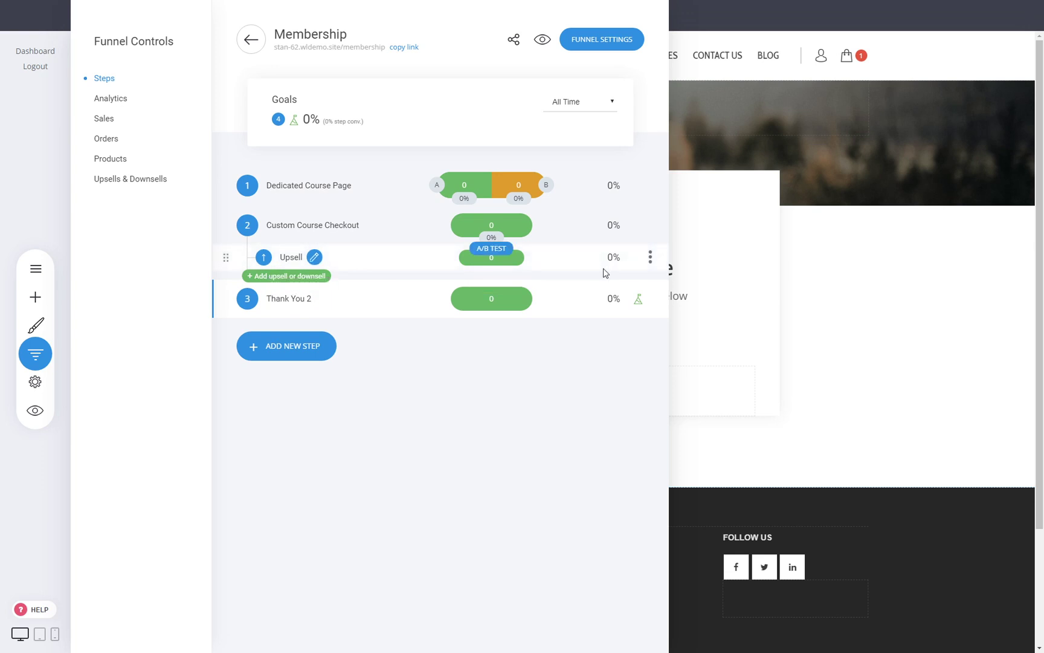
click(965, 325)
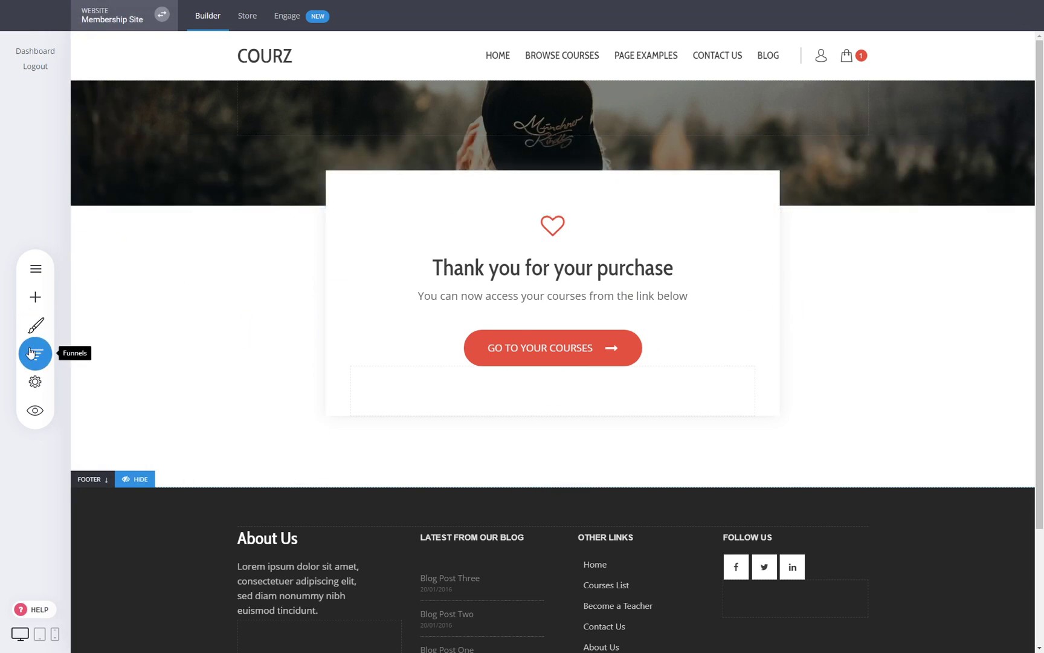
- Open version A of the Dedicated Course Page for editing
click(35, 354)
click(303, 186)
click(340, 141)
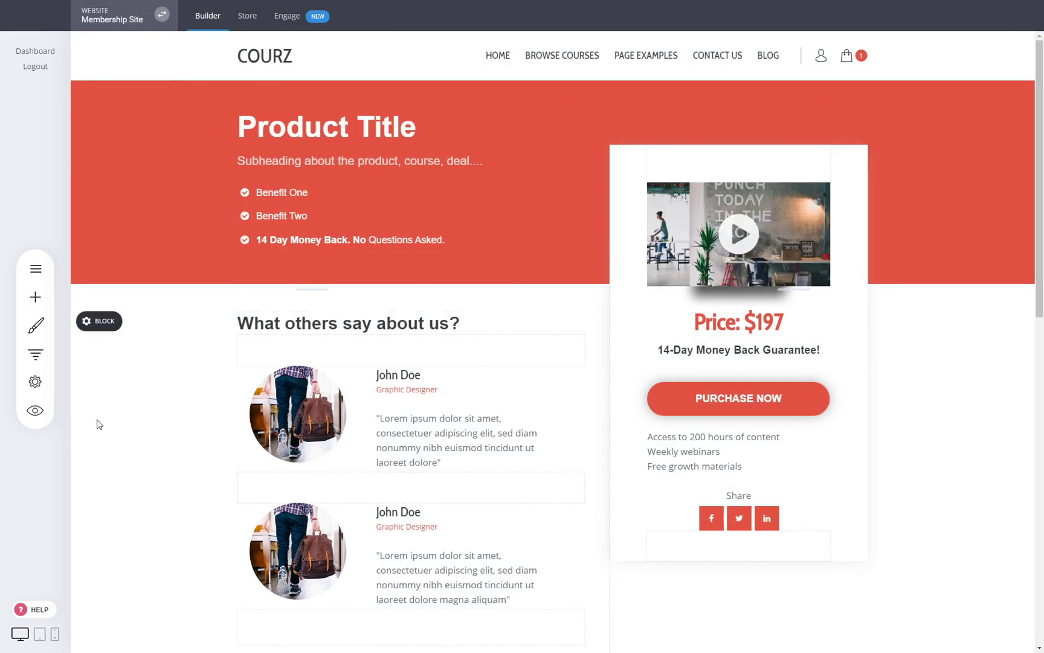
- Preview the course page, go to checkout and enter the test card details
click(35, 410)
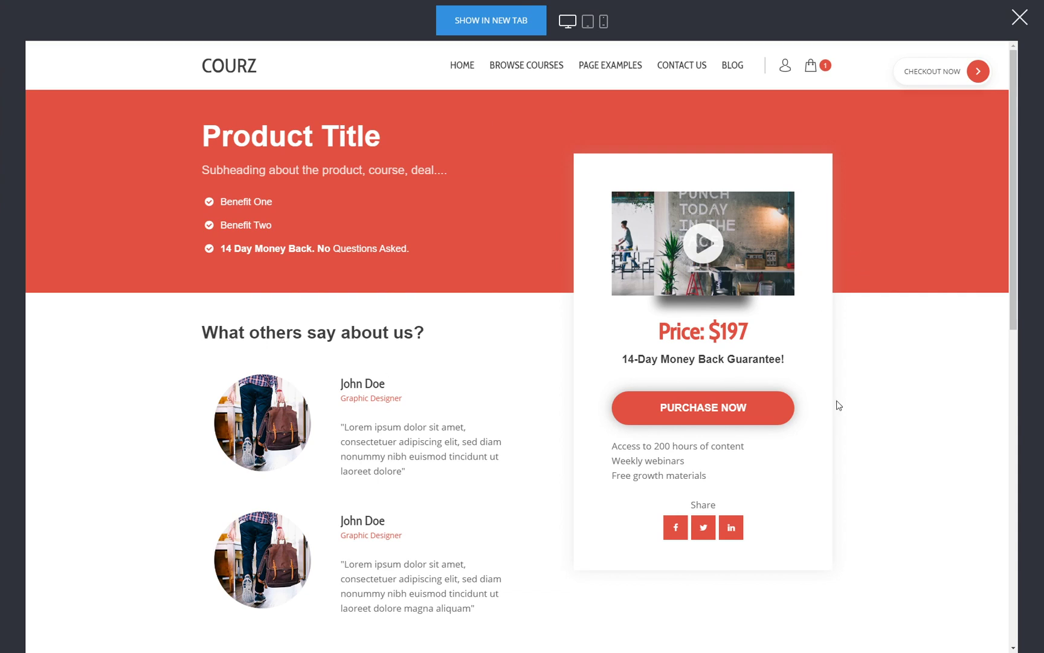
click(725, 416)
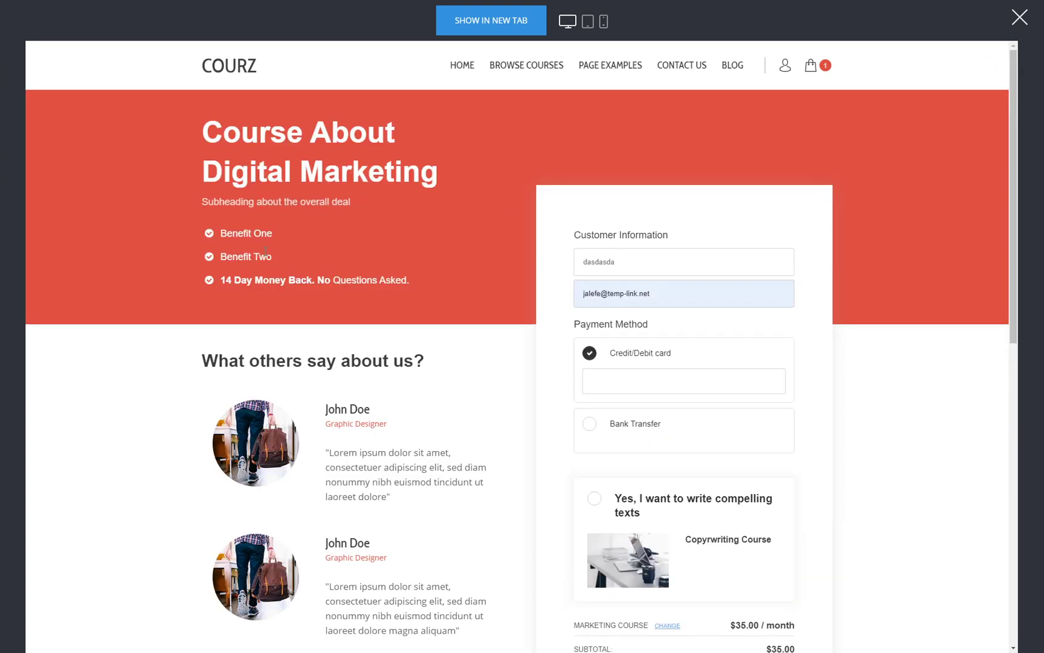
click(621, 381)
text(42)
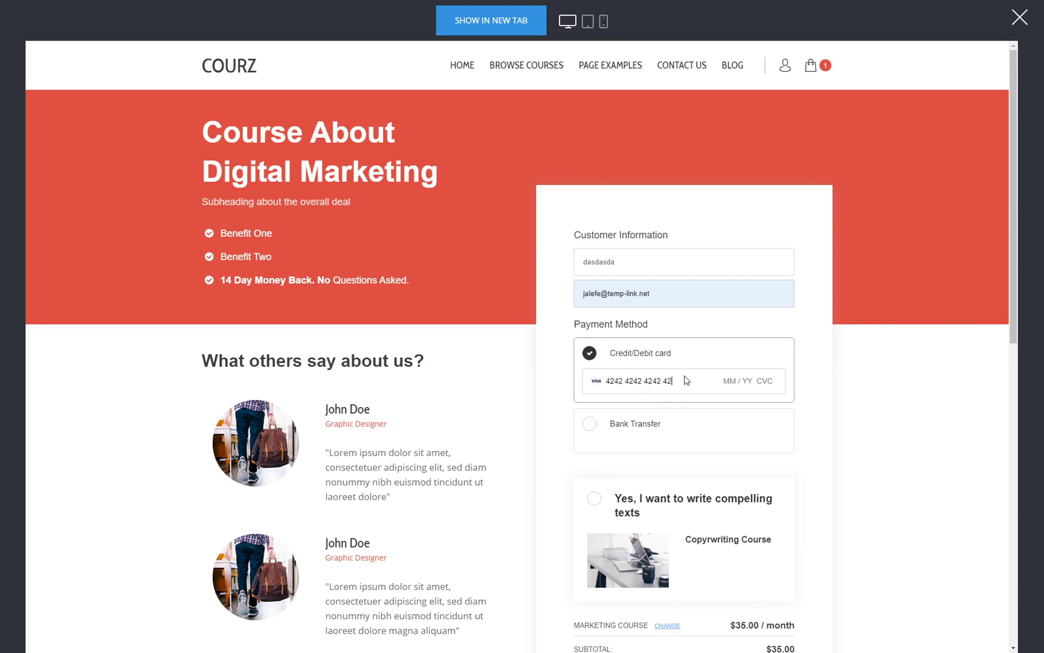
text(424242424242420424242)
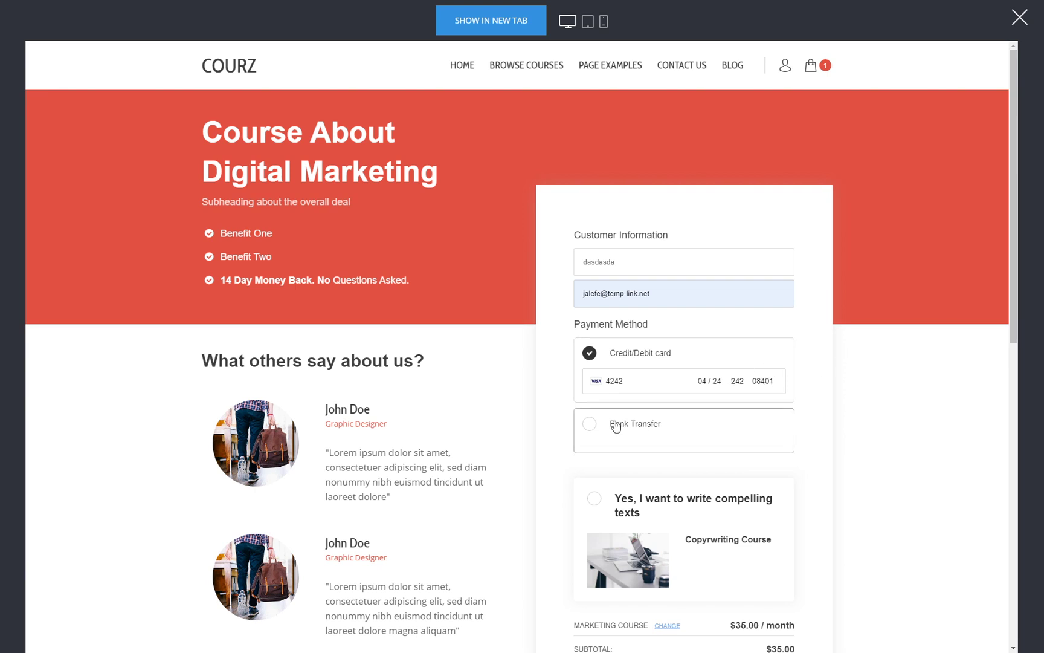
- Add the $85.00 Copywriting Course bump, bringing the subtotal to $120.00
scroll(893, 536, down, 1)
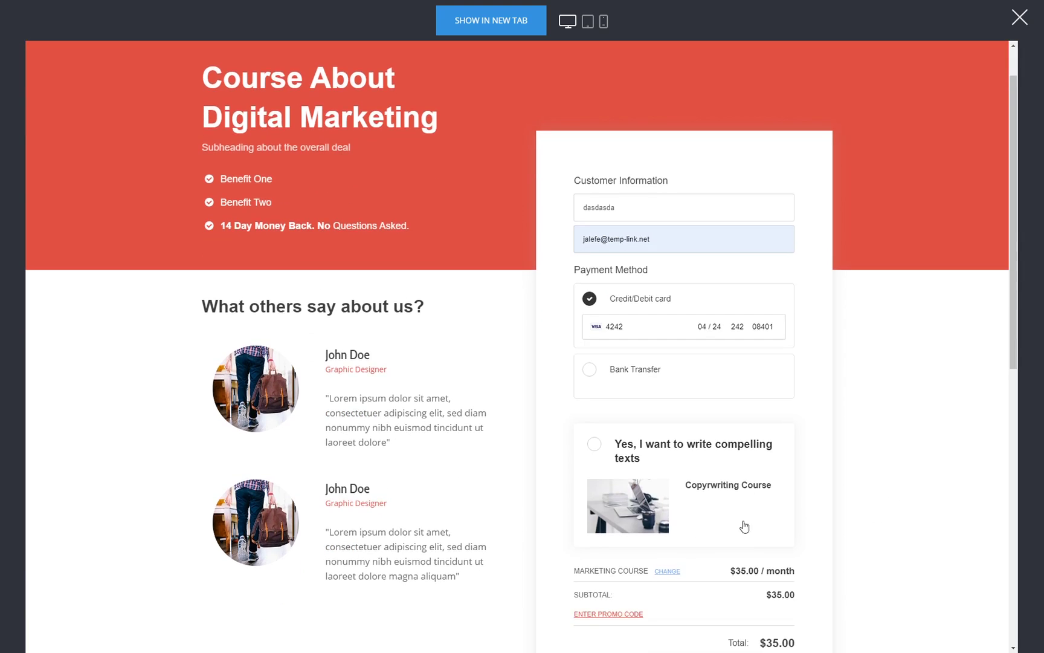
click(661, 455)
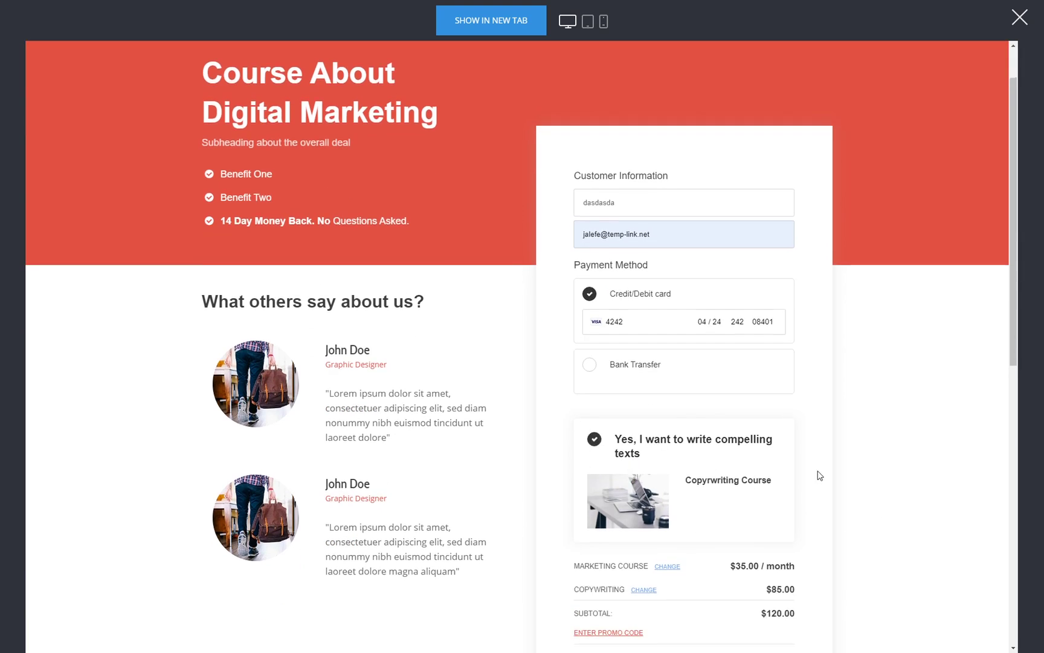
scroll(819, 475, down, 3)
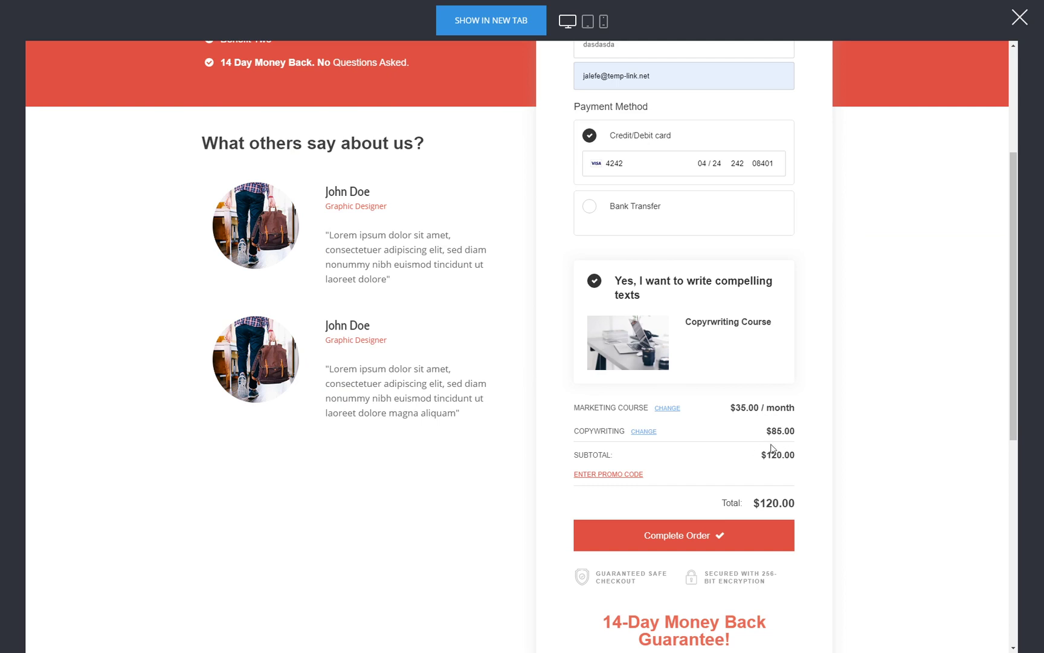
- Submit the checkout order, then accept the $50 online book upsell on the Courz upsell page
click(731, 537)
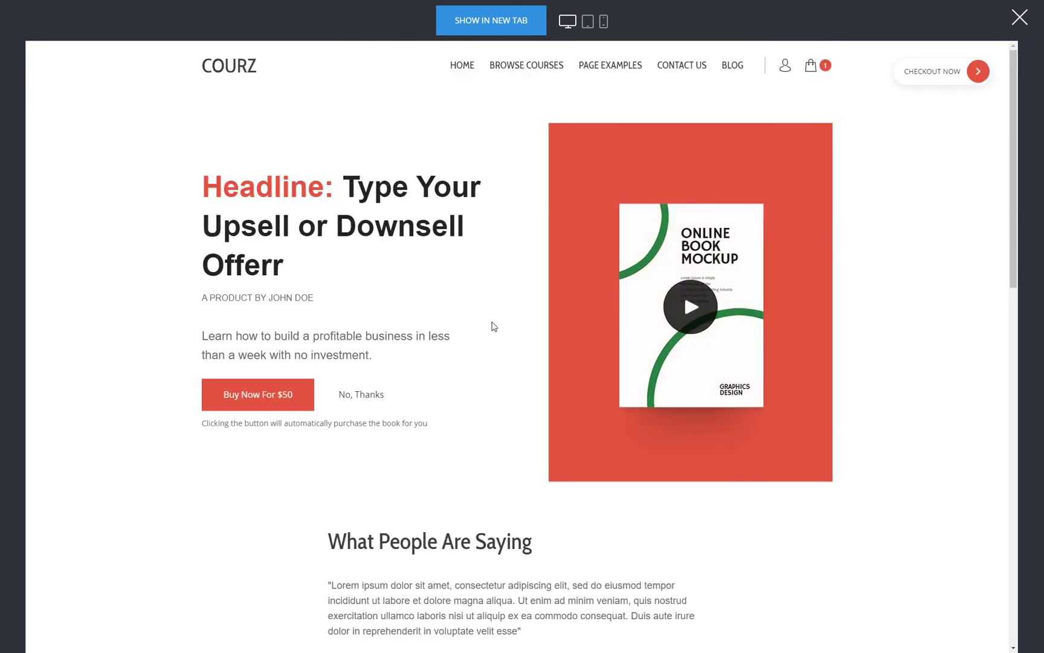
scroll(494, 327, down, 10)
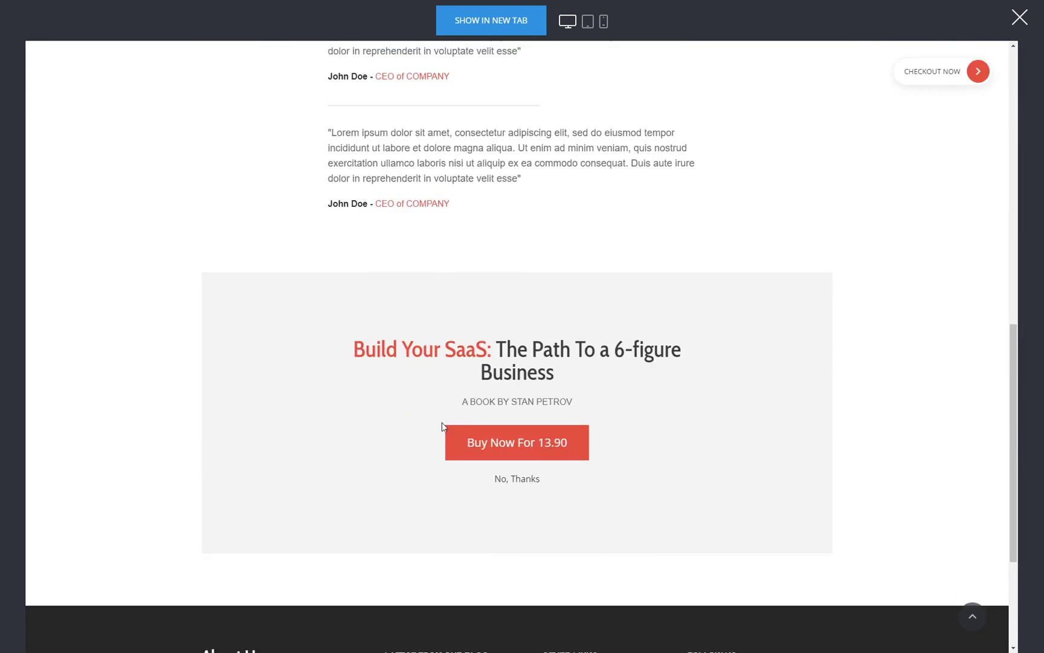
scroll(273, 429, up, 10)
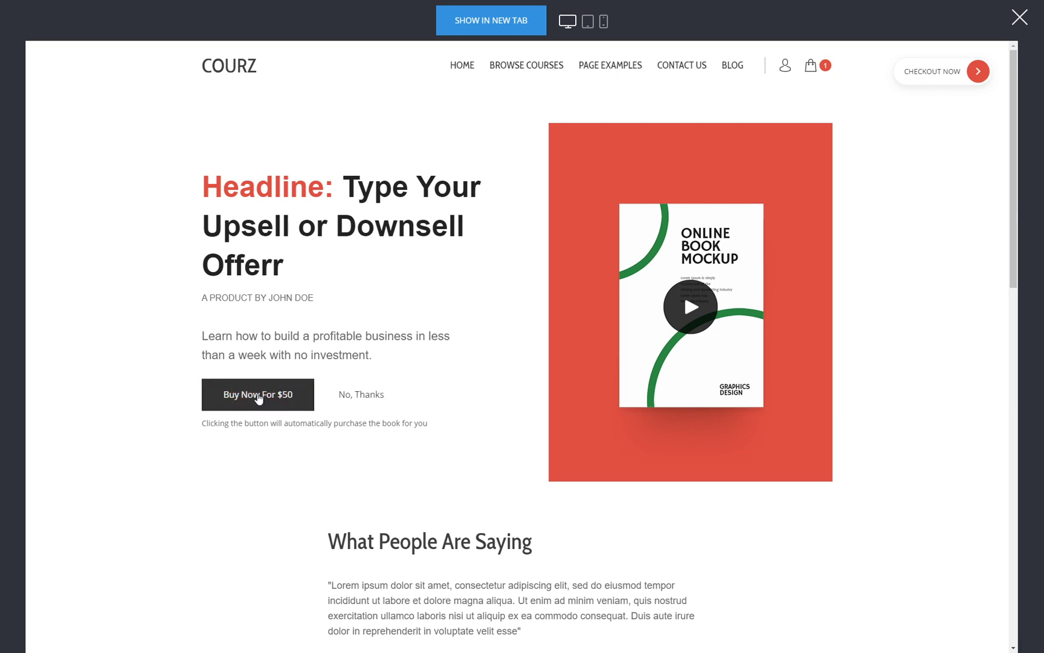
click(258, 396)
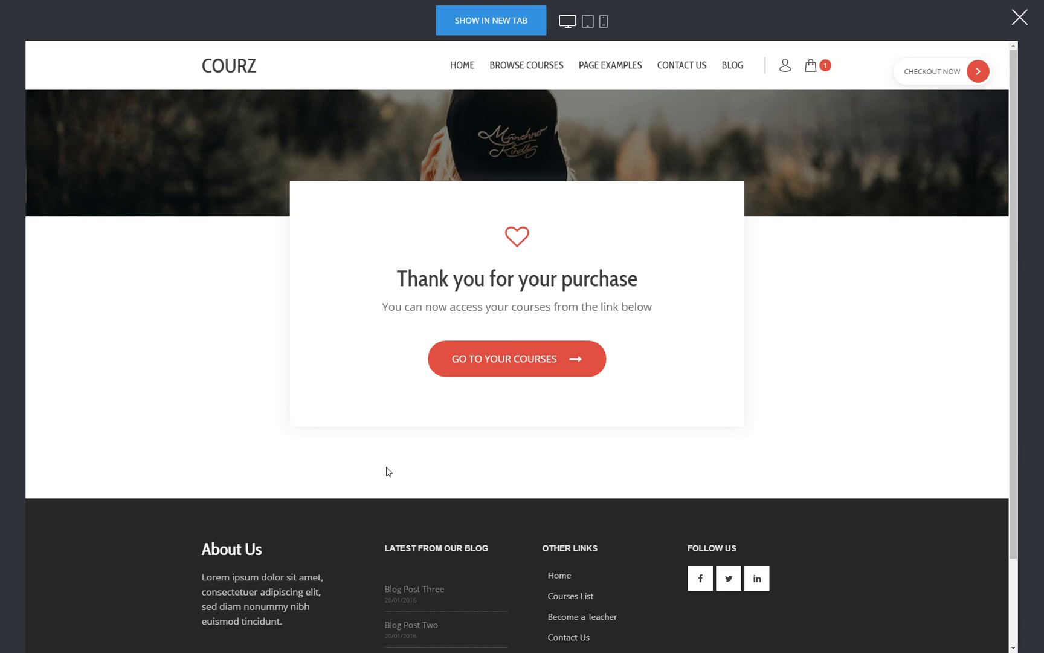
- Check the customer account's downloads, where Digital shows at $50.00
click(570, 369)
click(786, 69)
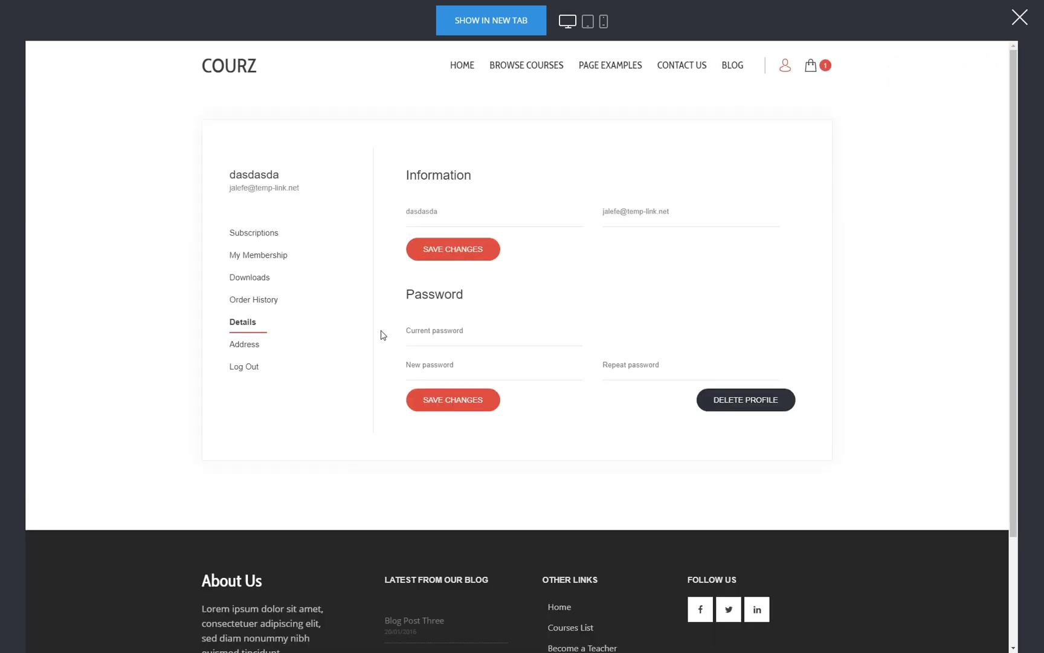
click(253, 289)
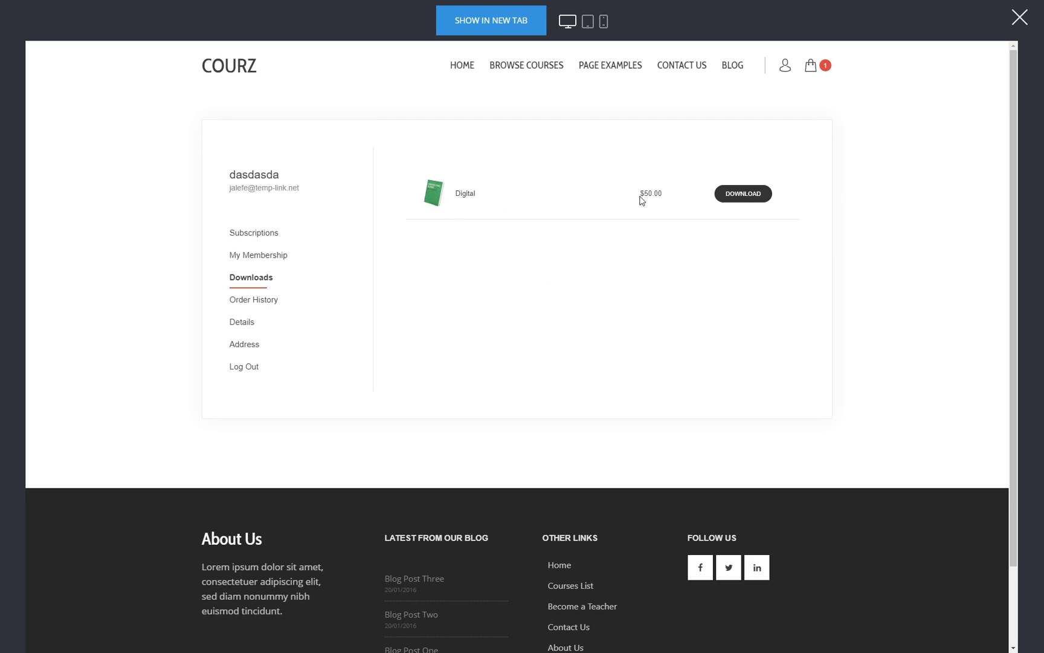
drag(644, 194, 654, 194)
click(550, 333)
- View the account's membership groups and subscriptions, then exit the preview
click(266, 259)
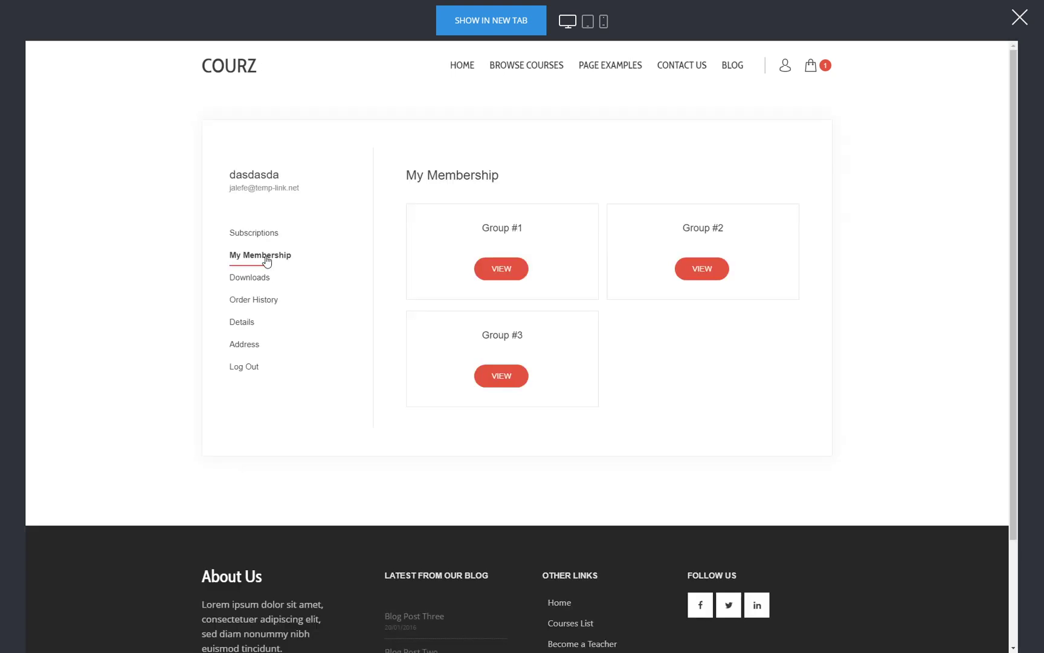
click(261, 237)
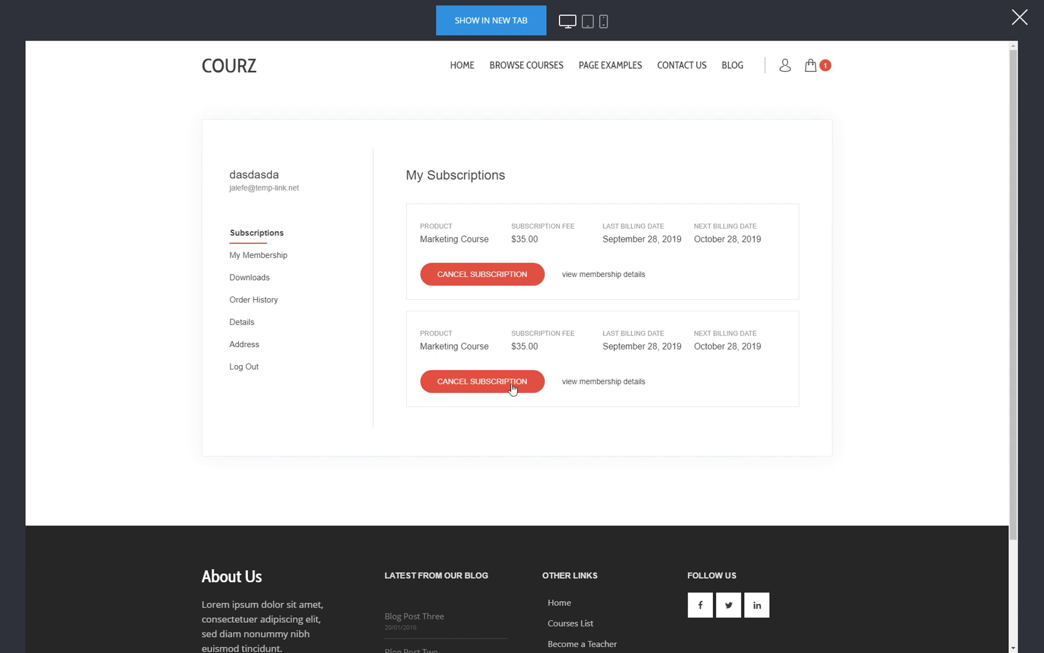
click(1019, 18)
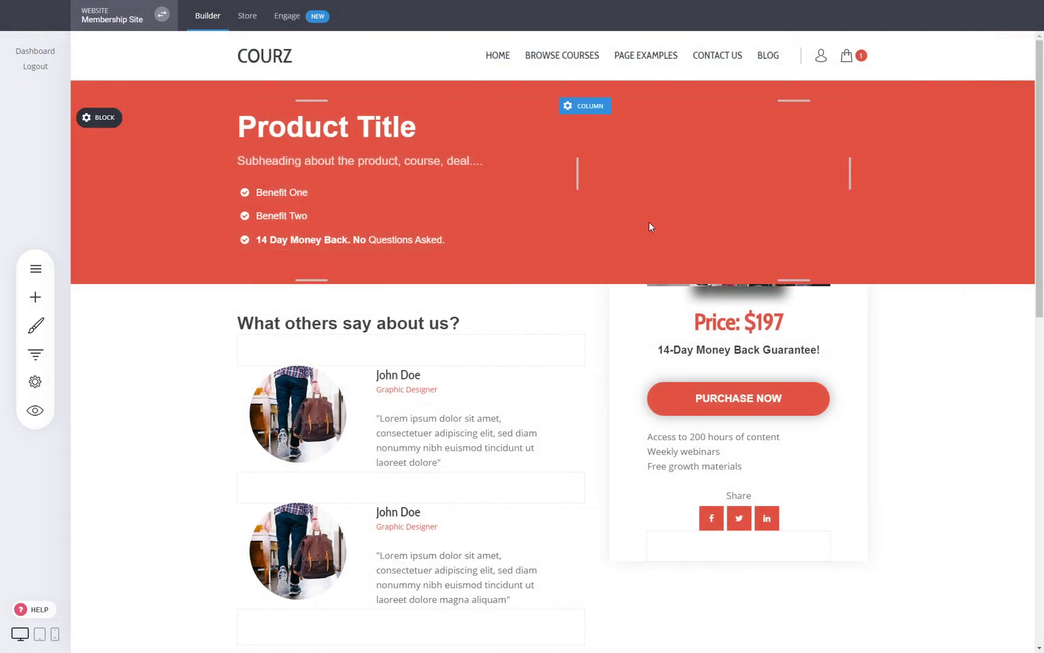
- Open the funnel controls and check the checkout step's $120.00 revenue
click(35, 356)
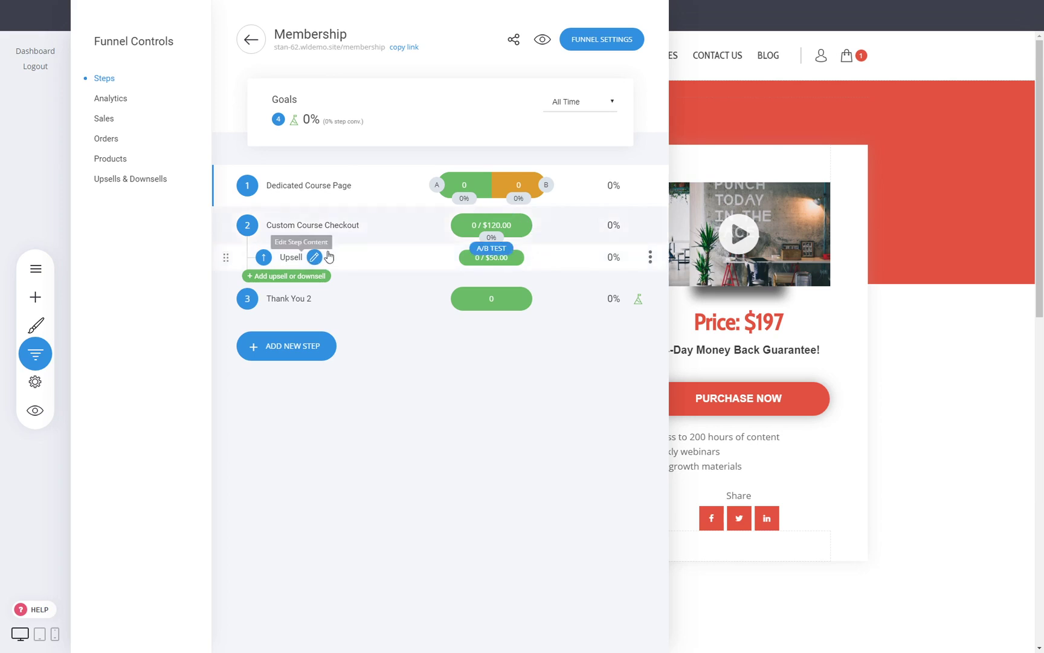
drag(483, 225, 511, 225)
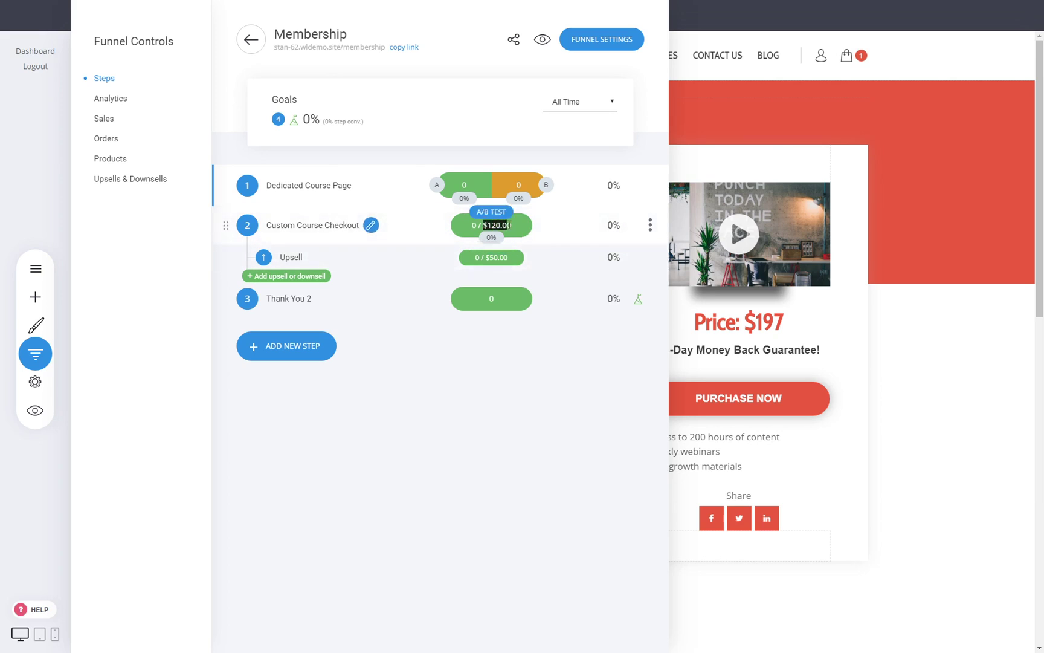
click(530, 229)
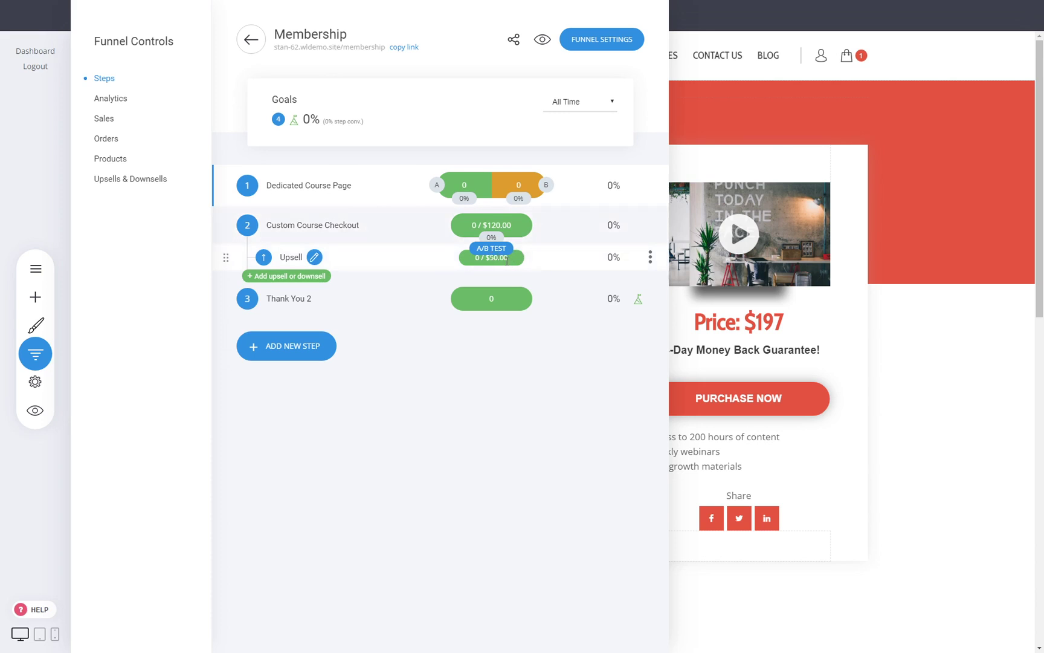
- Review sales stats ($35.00 recurring revenue, 0% churn), then the orders and products lists
click(103, 119)
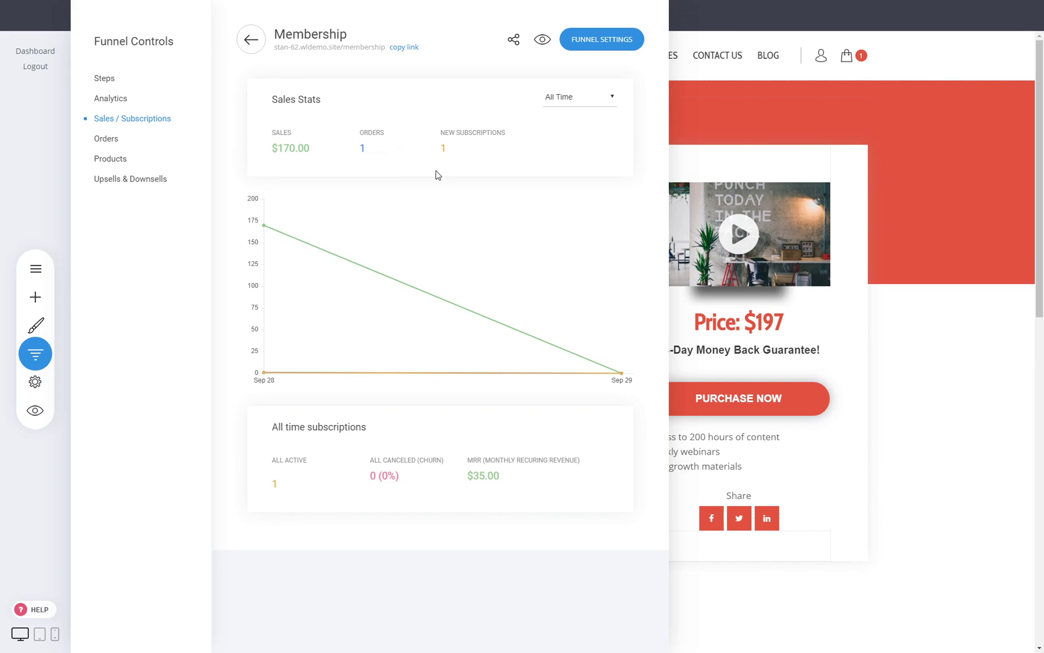
drag(469, 473, 504, 482)
click(507, 475)
drag(370, 477, 398, 480)
click(396, 480)
drag(396, 479, 382, 480)
click(377, 478)
click(121, 139)
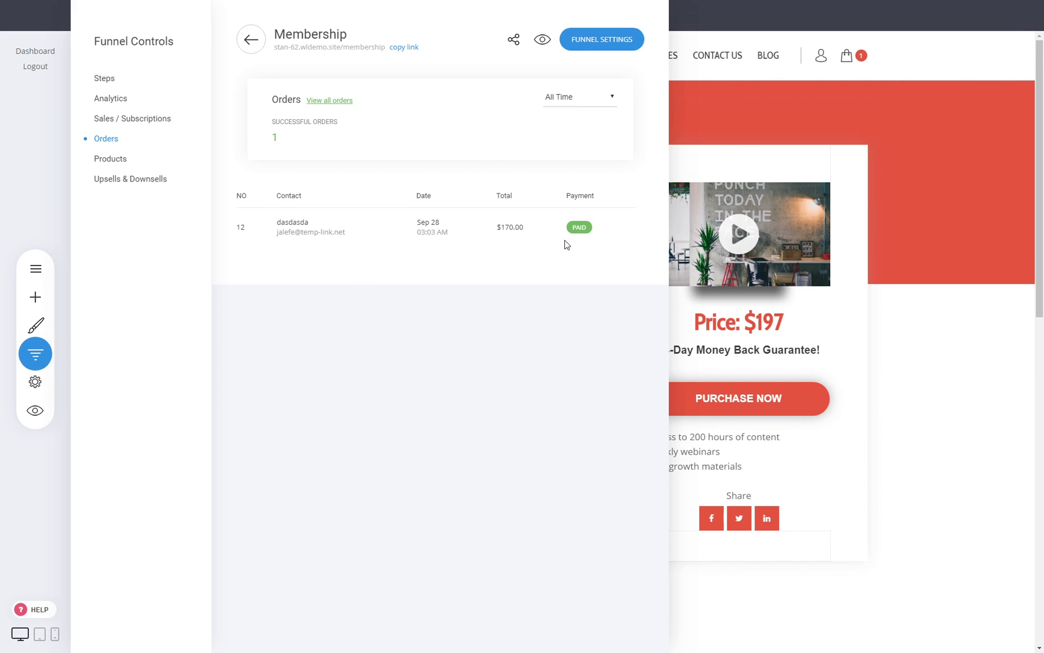
click(110, 159)
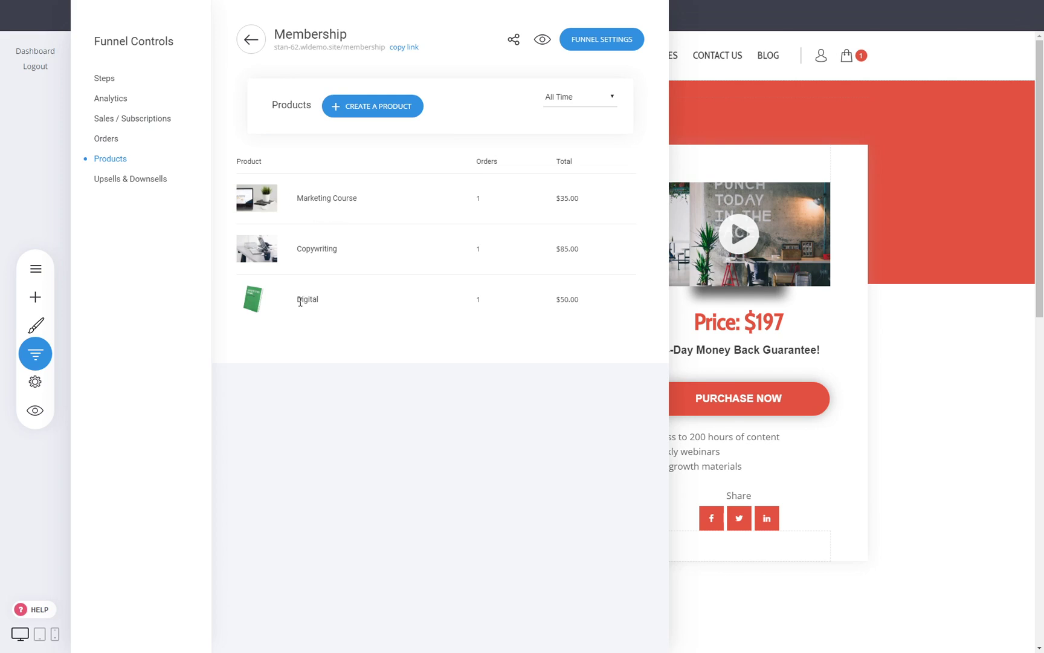
- Review the upsell results showing a 100% success rate and the bump products
click(134, 180)
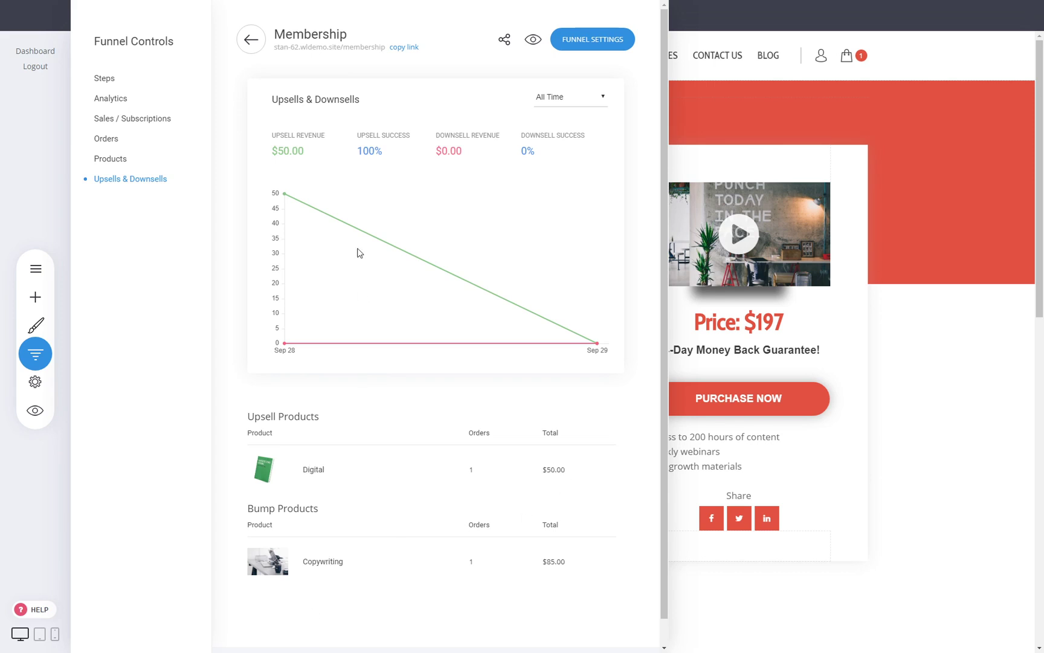
drag(366, 156, 384, 135)
click(248, 417)
drag(253, 510, 321, 518)
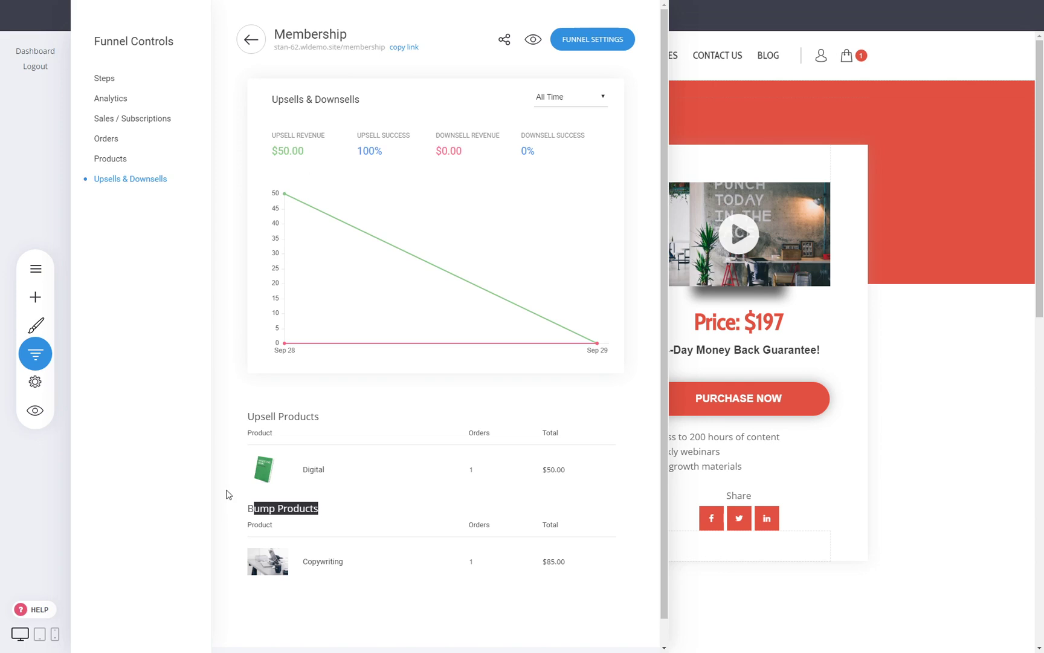
- Return through the products list and steps overview, then close the funnel controls
click(115, 159)
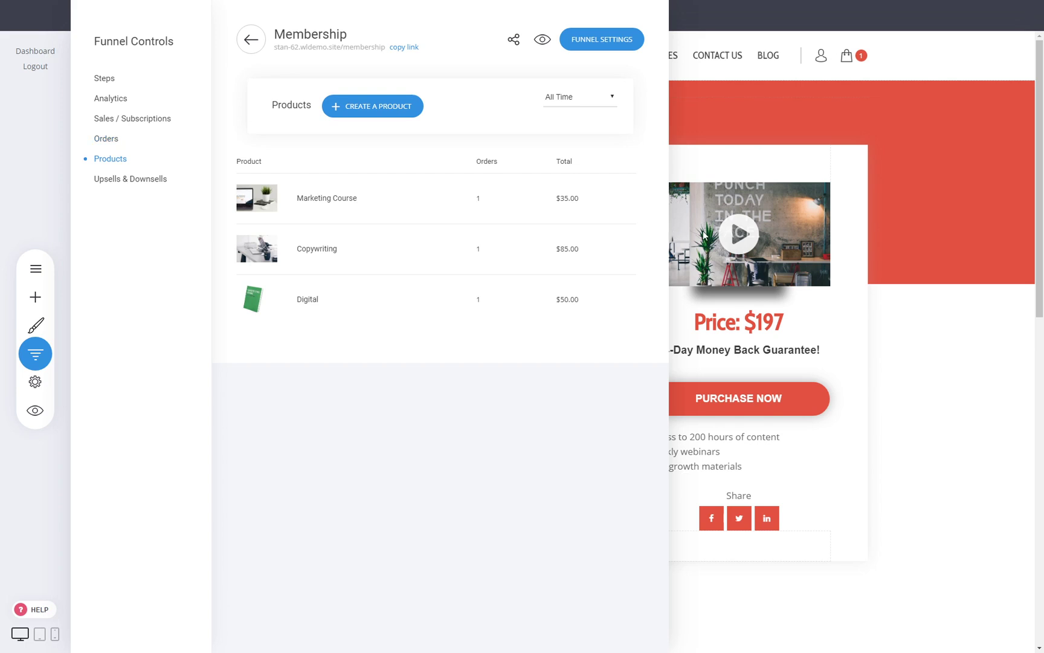
click(105, 79)
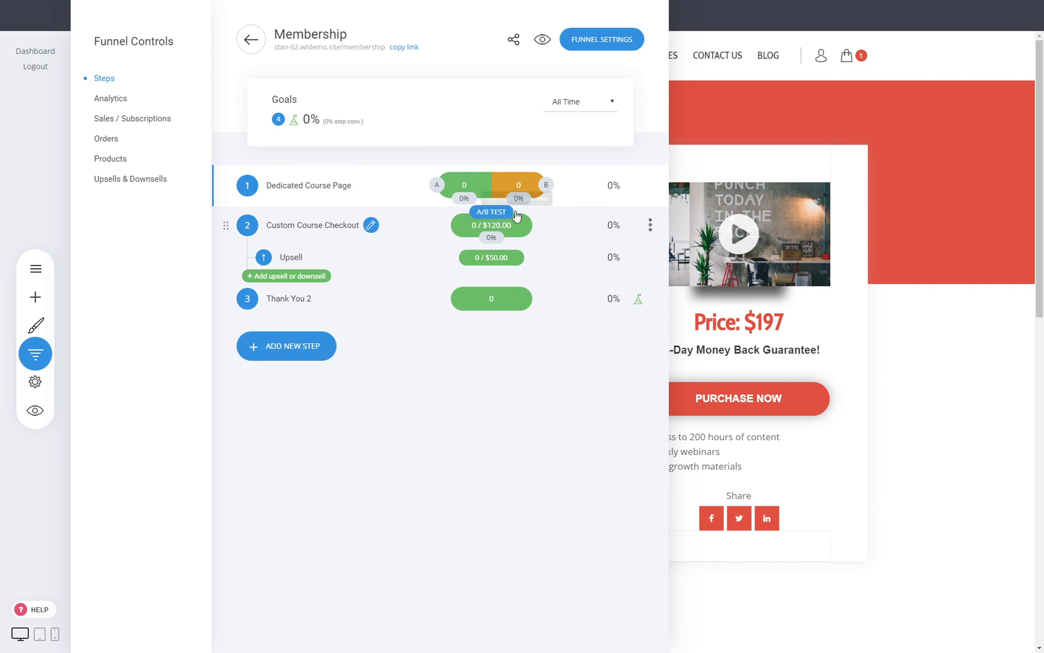
click(834, 241)
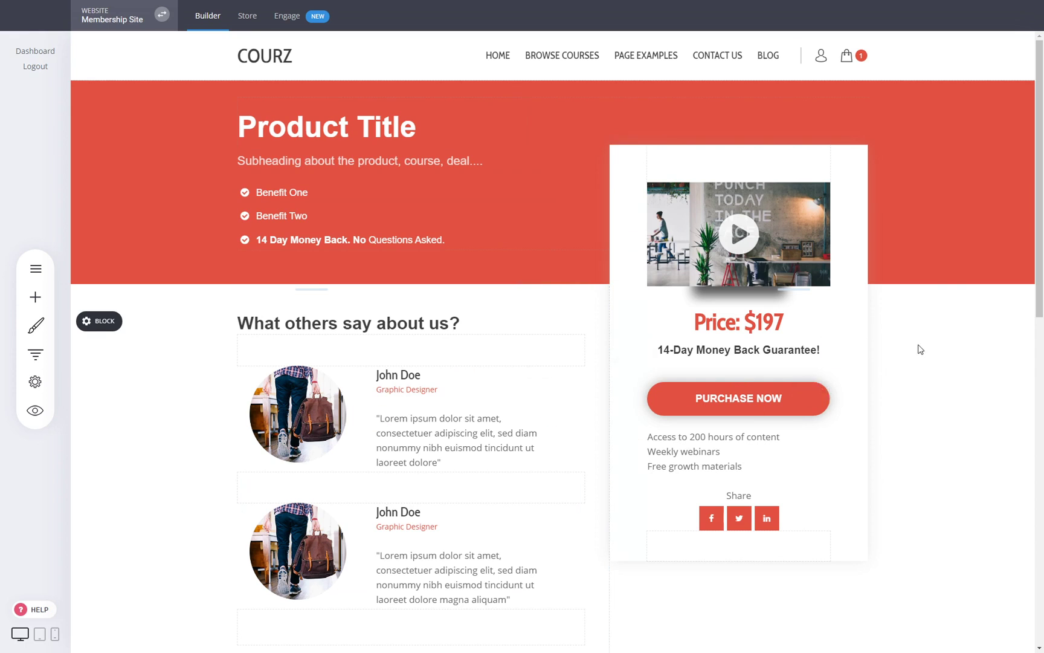
click(41, 359)
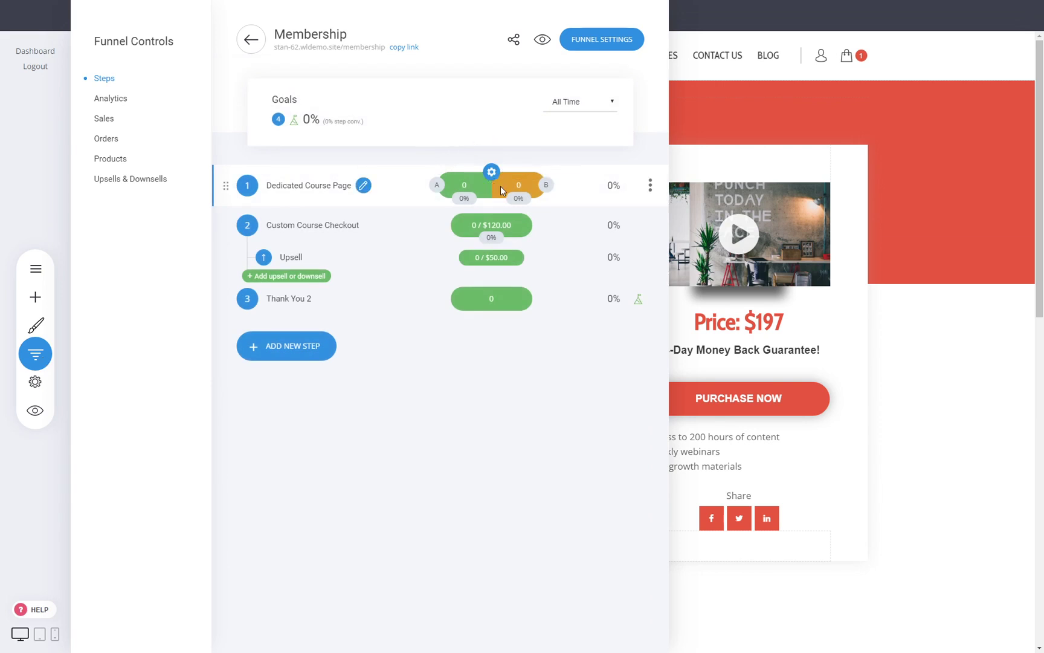
click(893, 283)
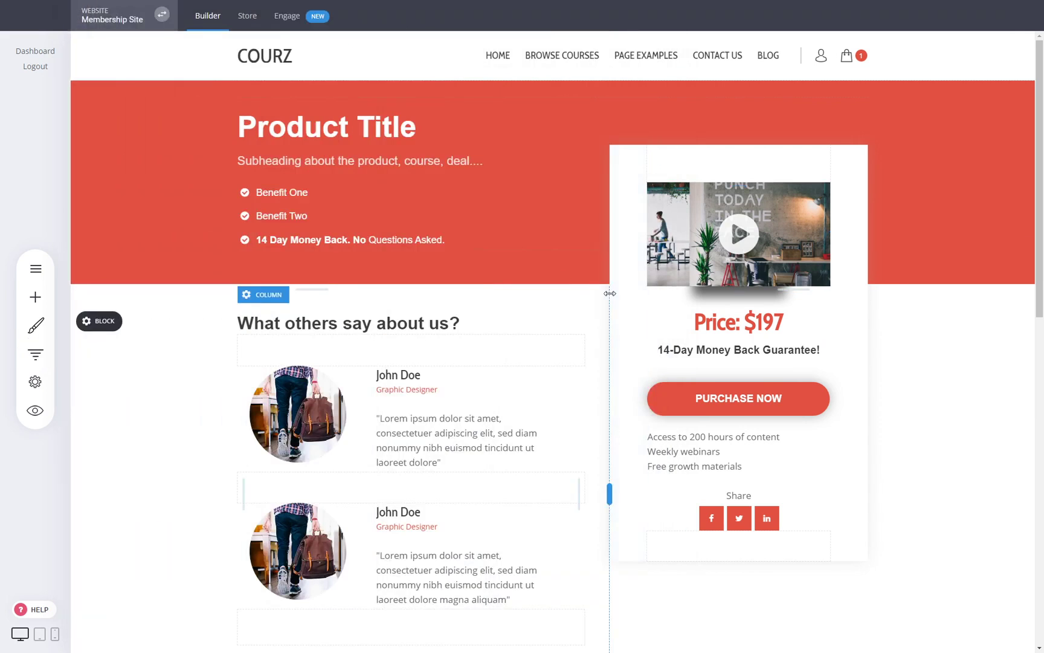
click(35, 354)
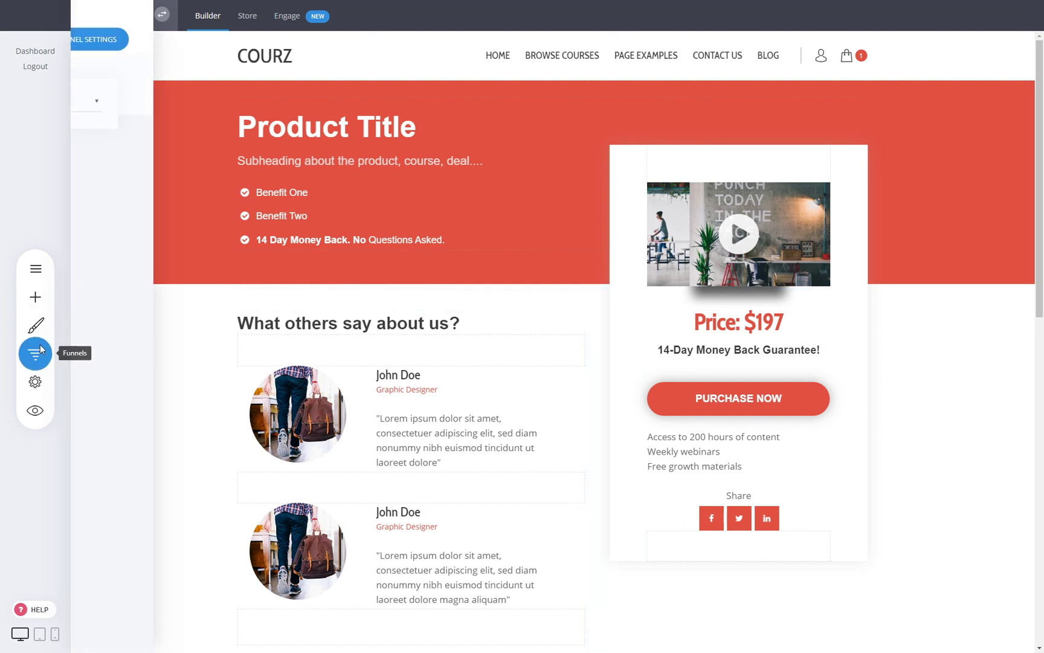
click(540, 184)
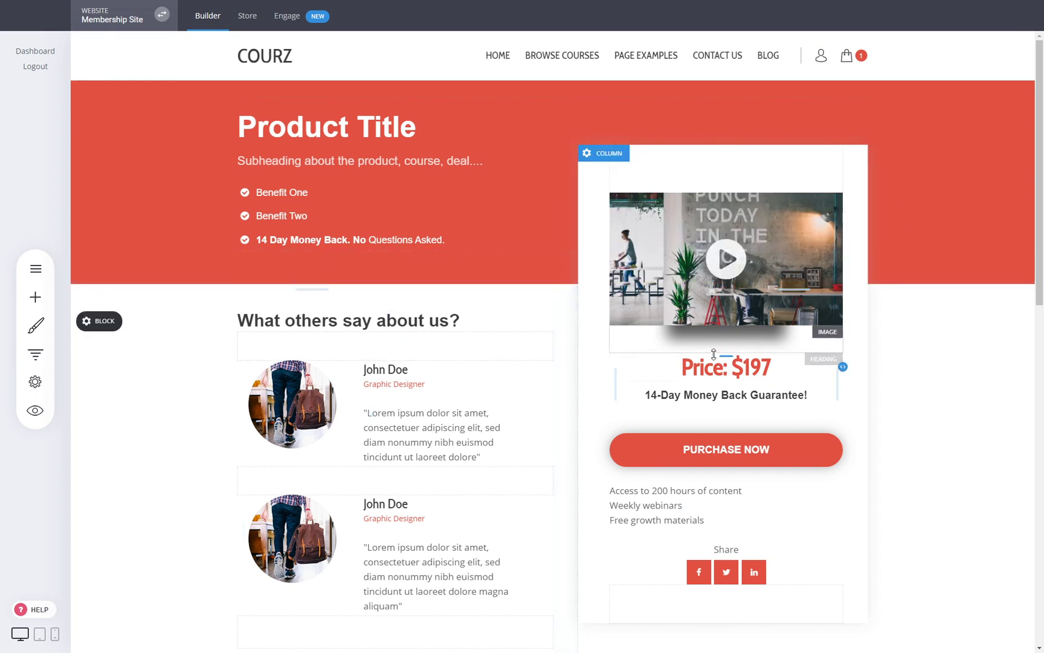
click(34, 296)
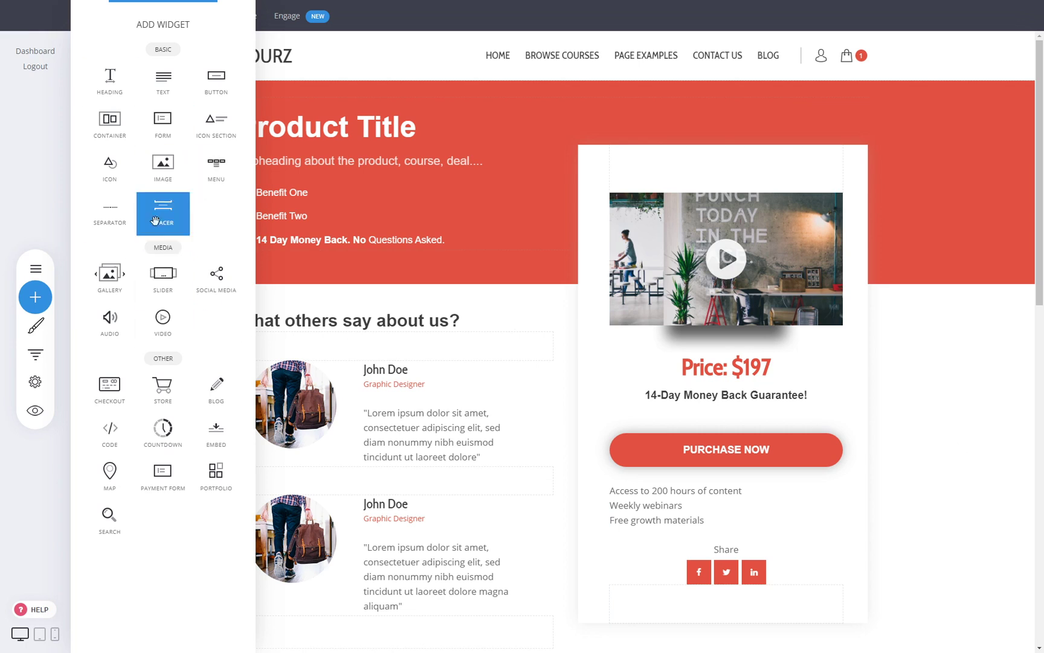
- Place a countdown under the money-back guarantee counting a fixed 23 minutes 42 seconds
drag(161, 430, 724, 388)
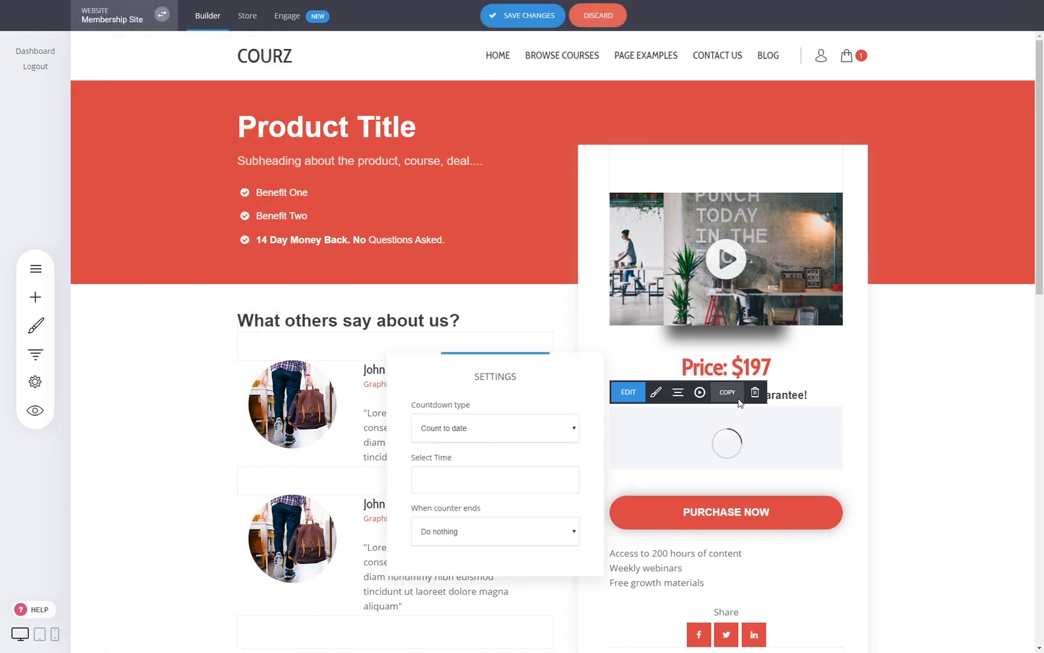
click(456, 464)
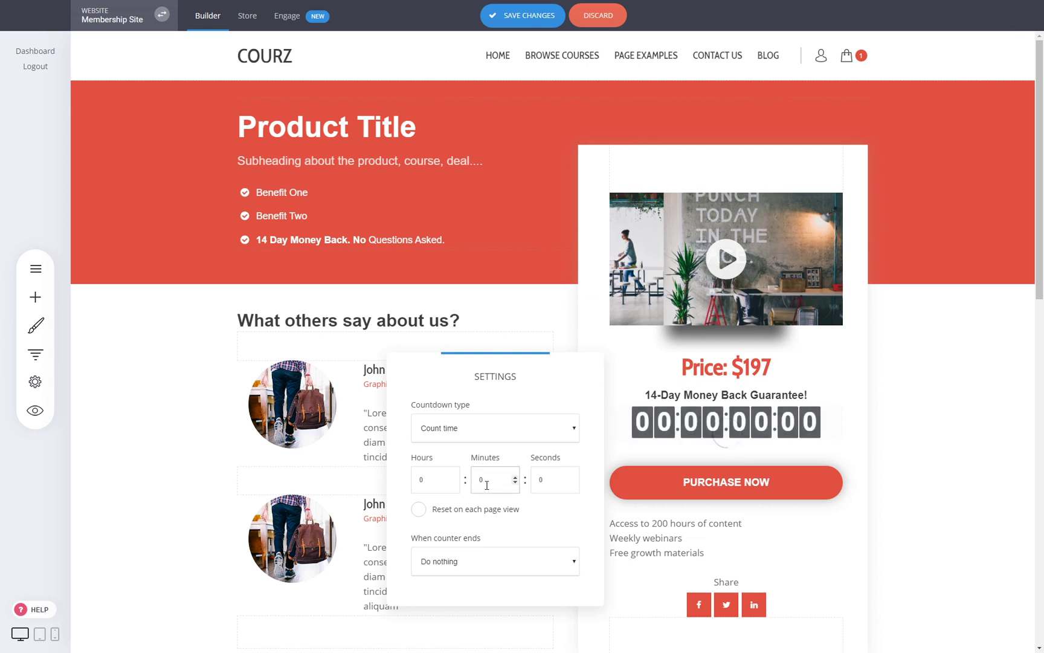
double_click(491, 485)
text(23)
double_click(554, 485)
text(42)
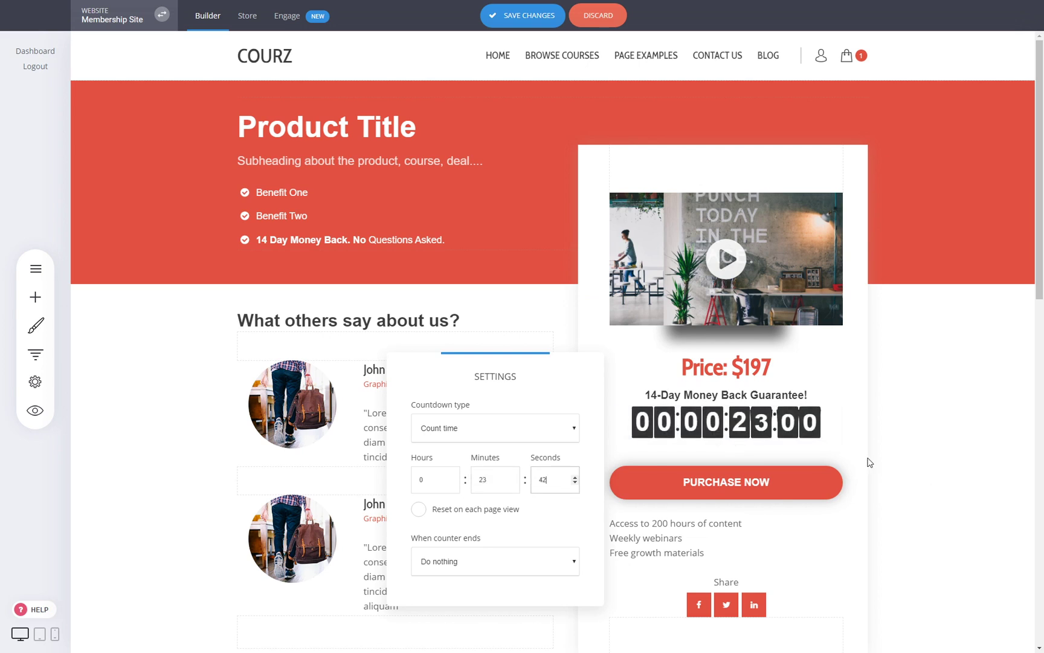
click(888, 461)
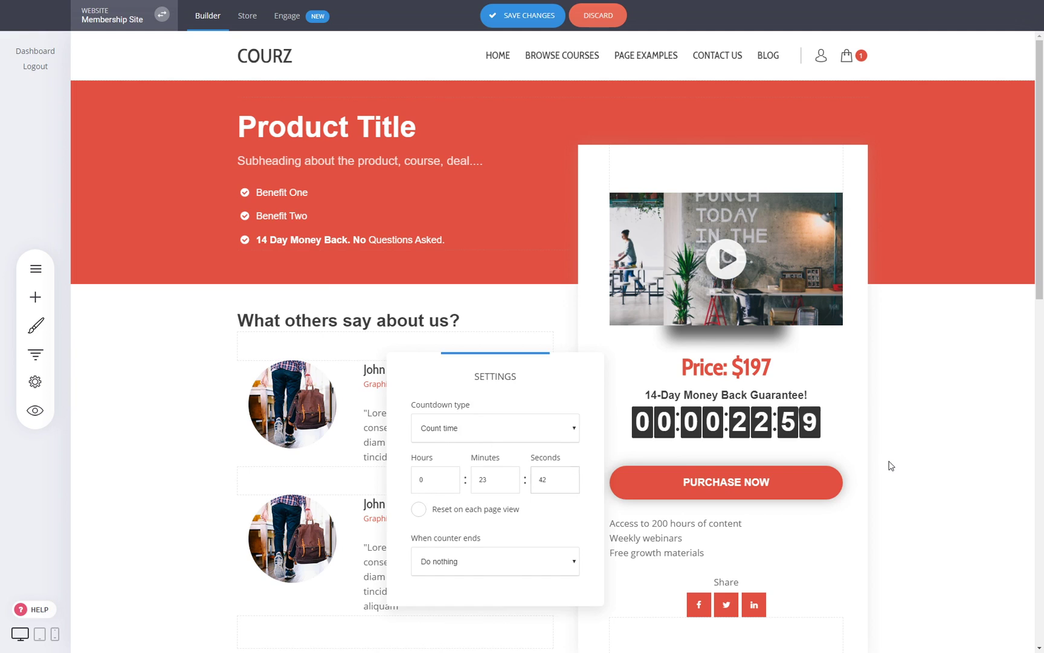
- Hide the days in the countdown styling and save the course page
click(728, 428)
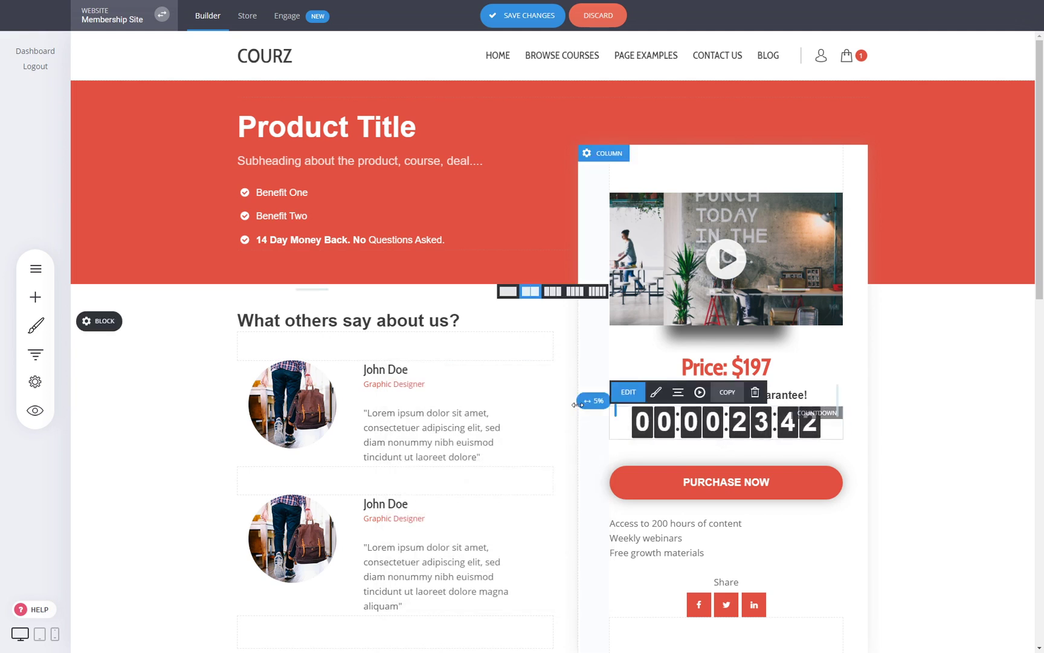
click(651, 396)
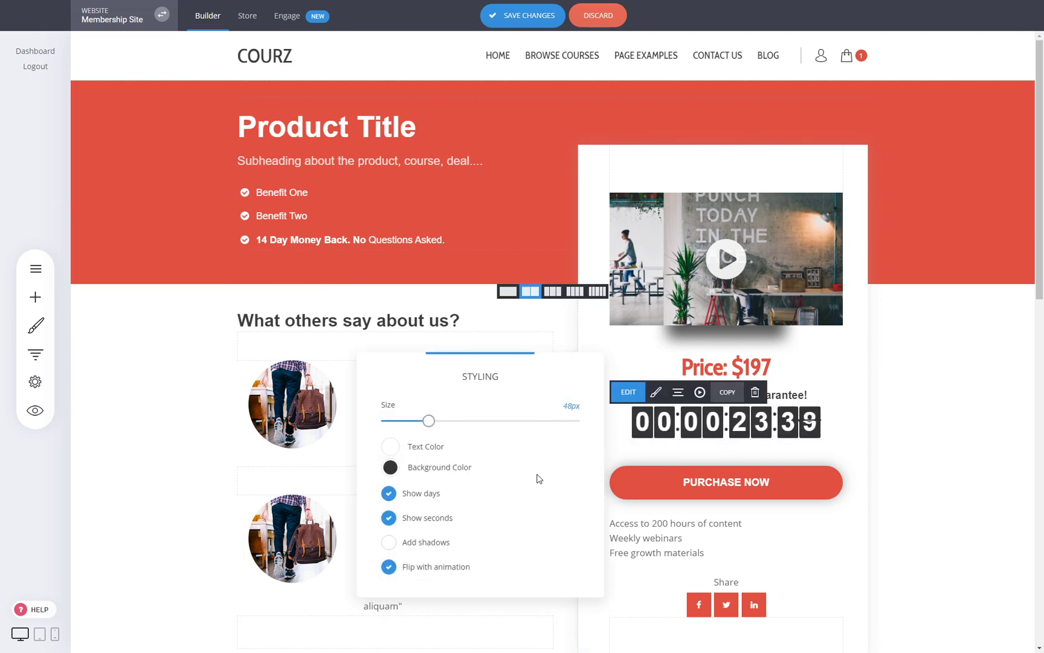
click(431, 494)
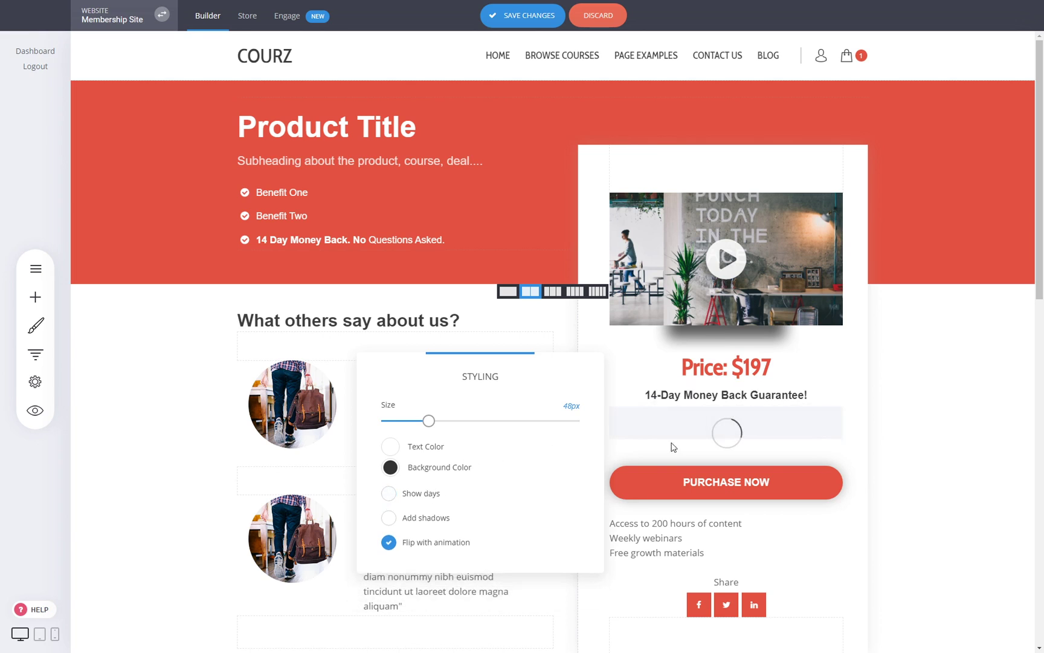
click(755, 420)
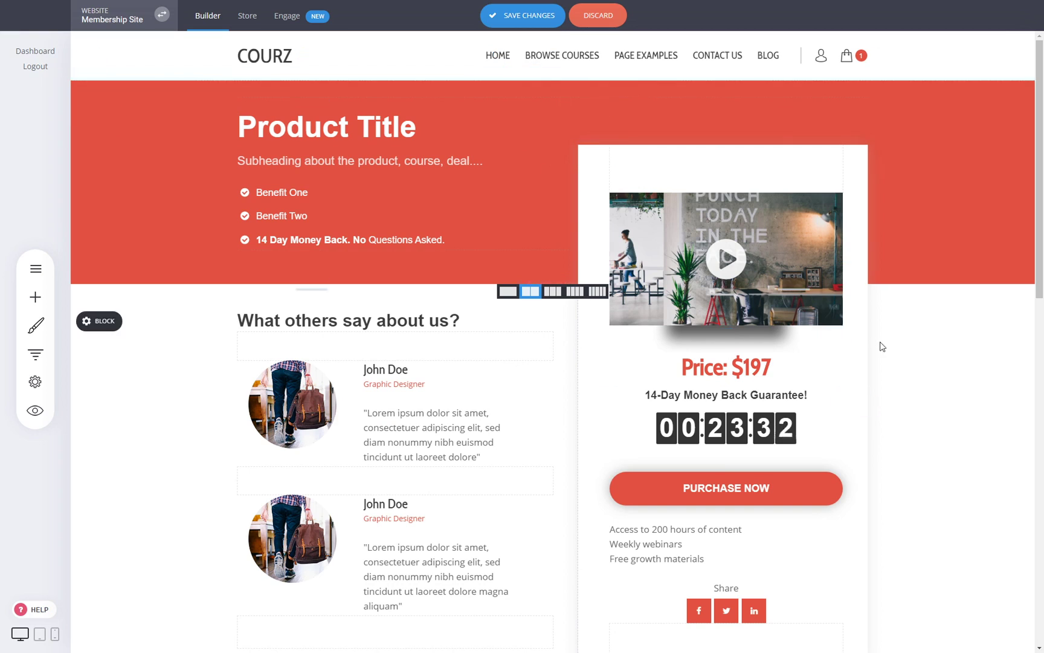
click(523, 15)
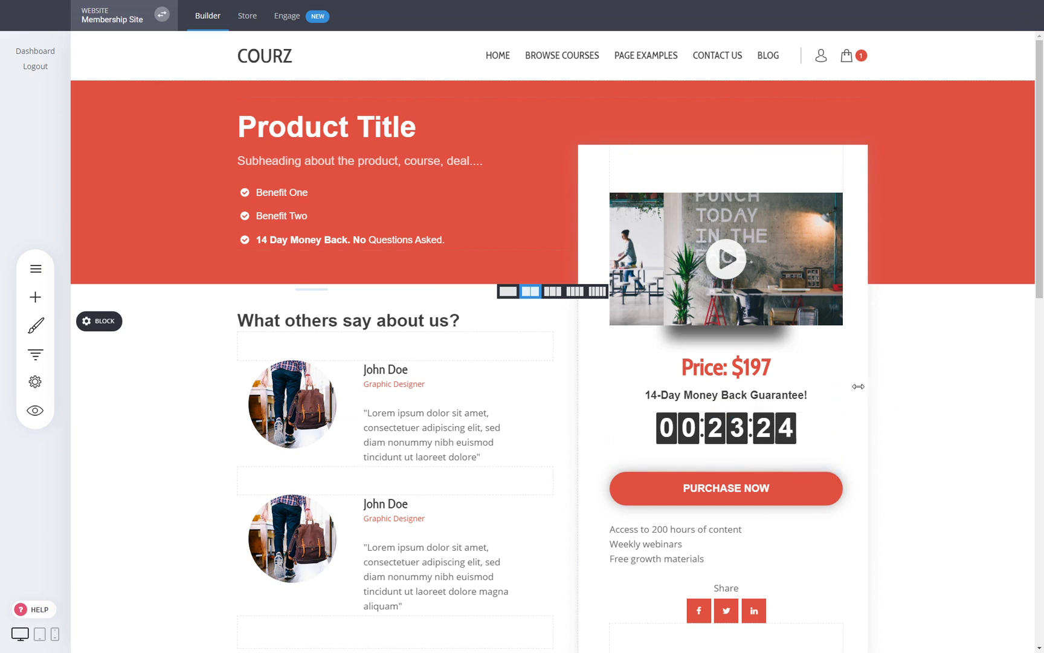
click(747, 369)
click(918, 387)
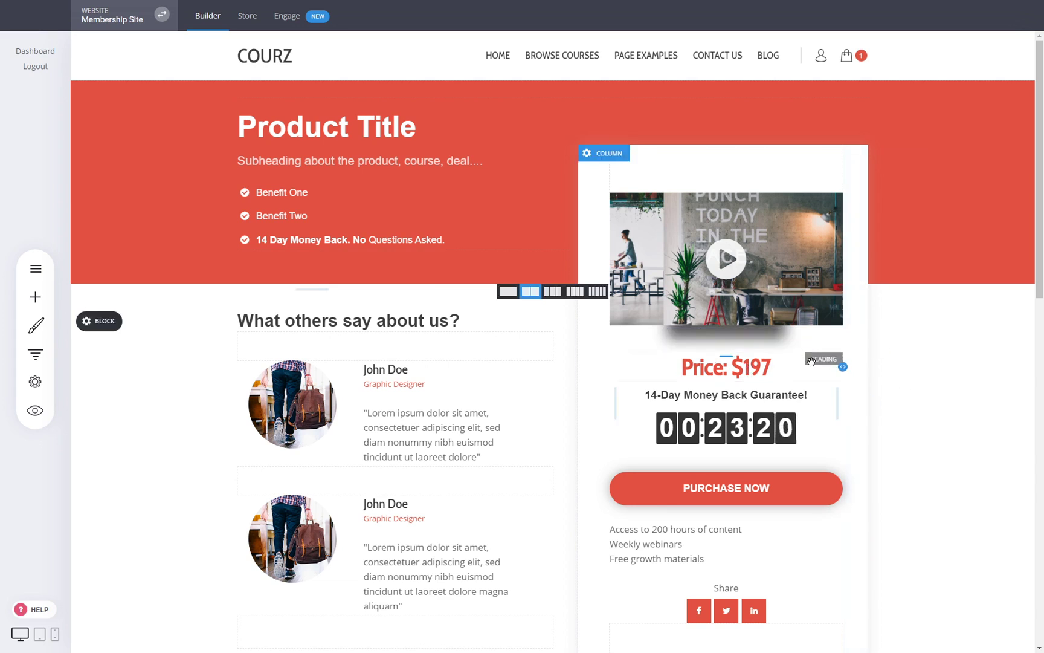
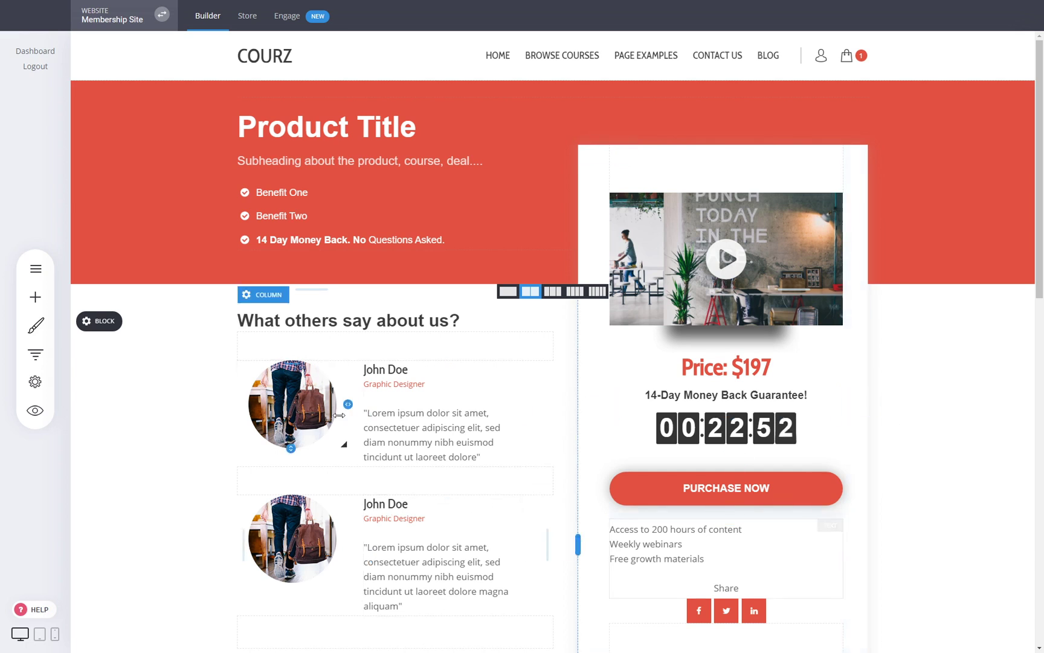
- Select the first testimonial's text and scroll through the course page
click(371, 412)
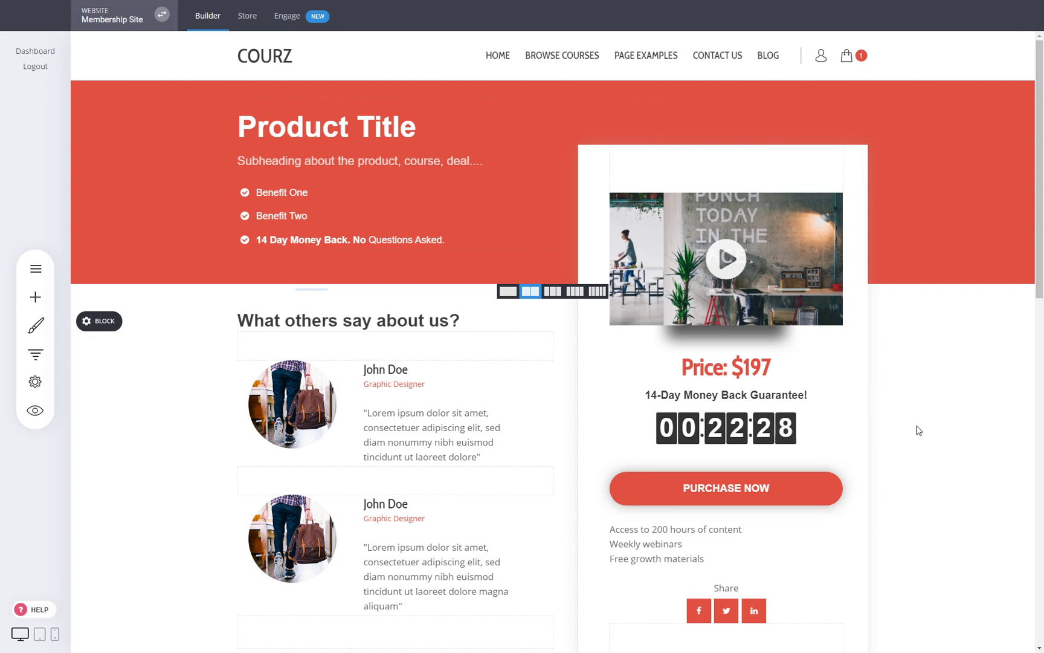
scroll(918, 429, down, 3)
scroll(895, 423, down, 4)
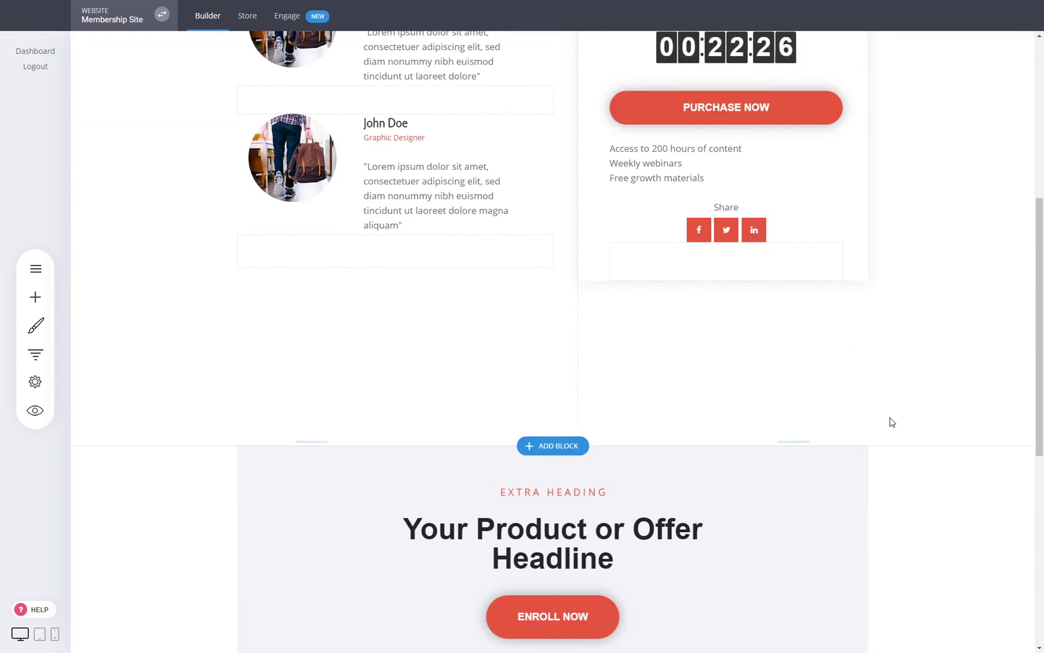
scroll(893, 432, up, 5)
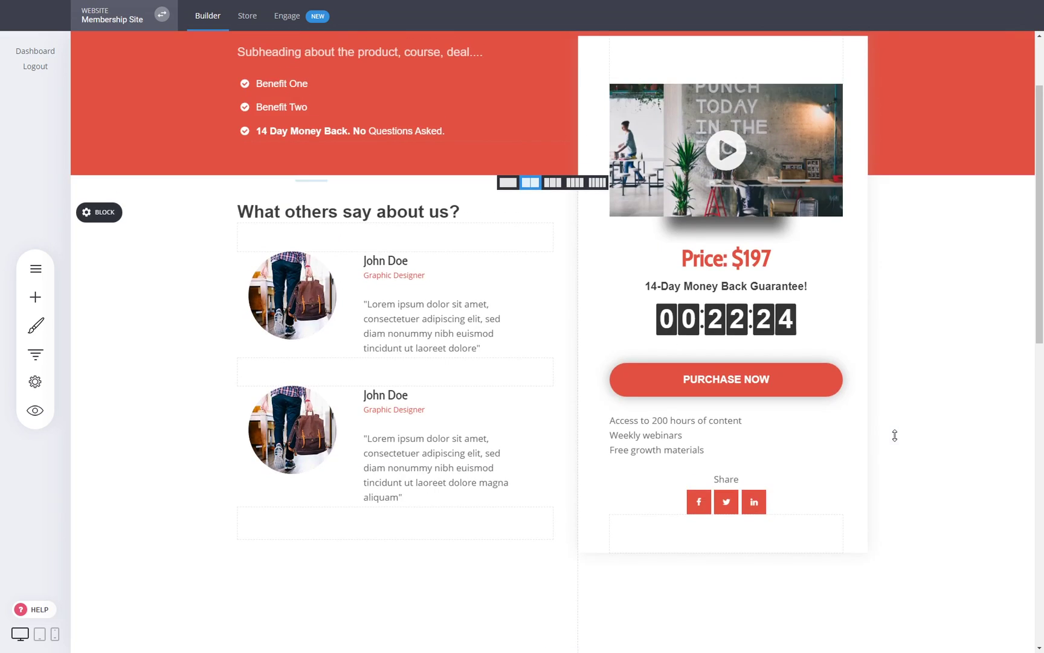
scroll(894, 435, up, 2)
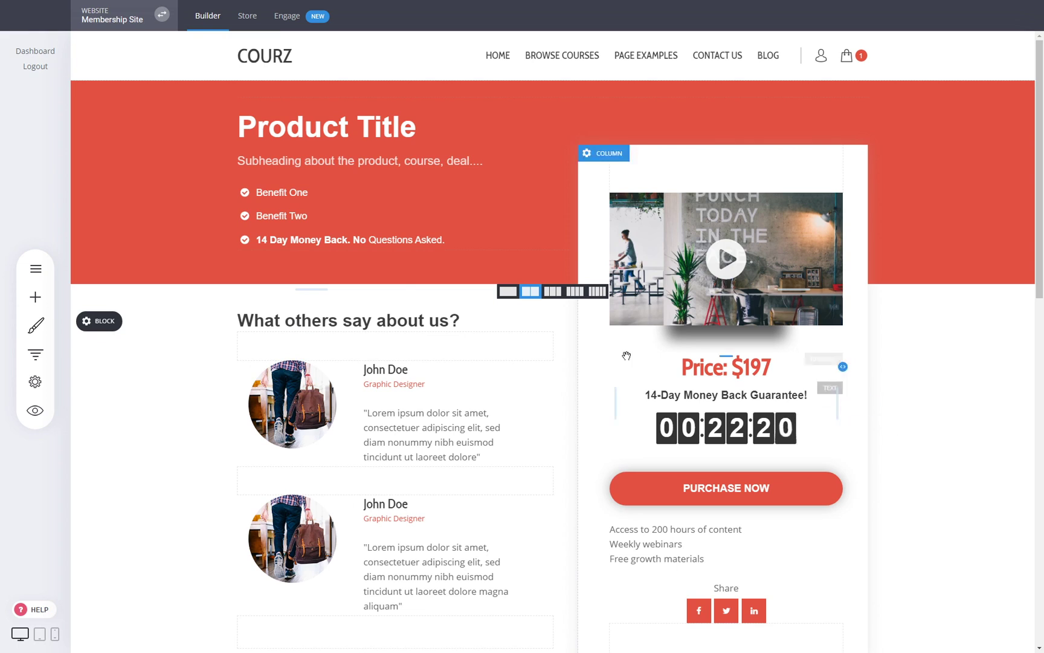
- Check the Custom Course Checkout funnel step page, then go to the HOME page
click(35, 354)
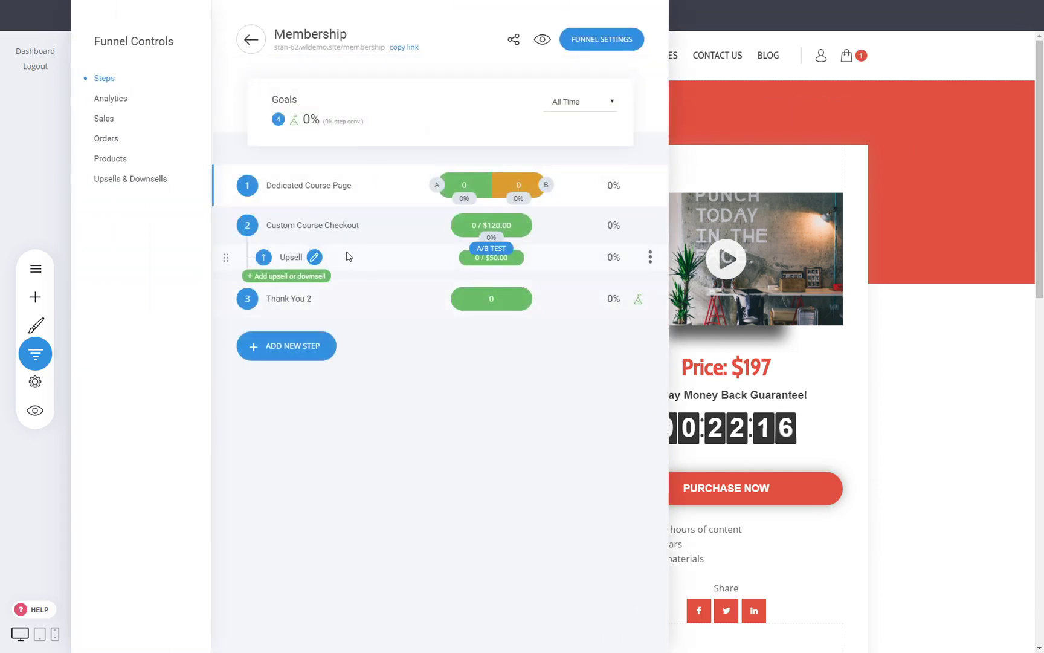
click(330, 225)
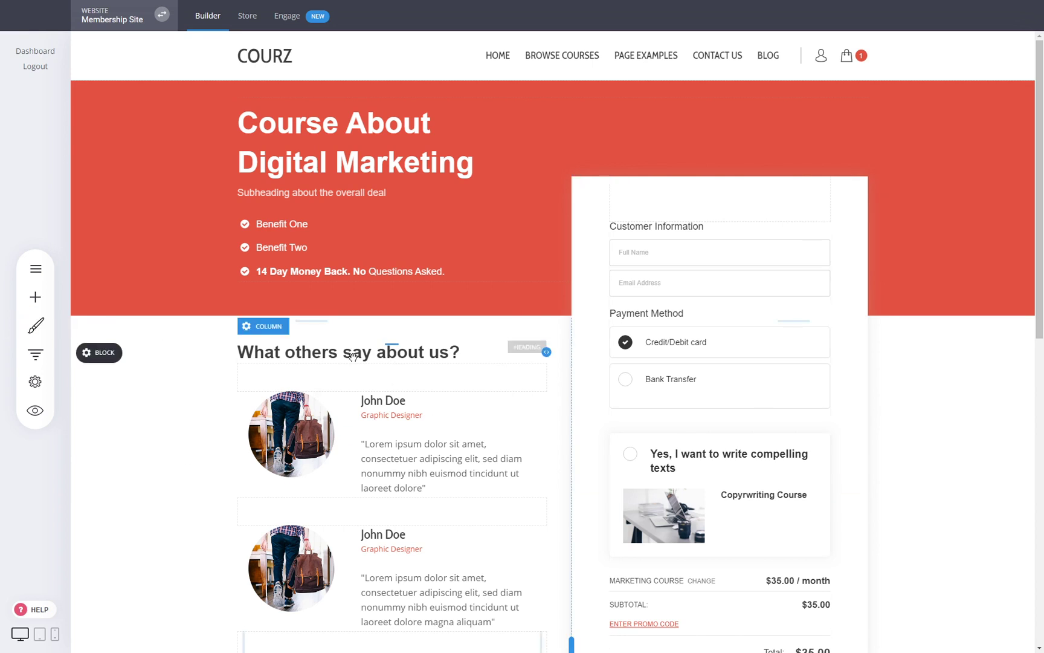
click(35, 354)
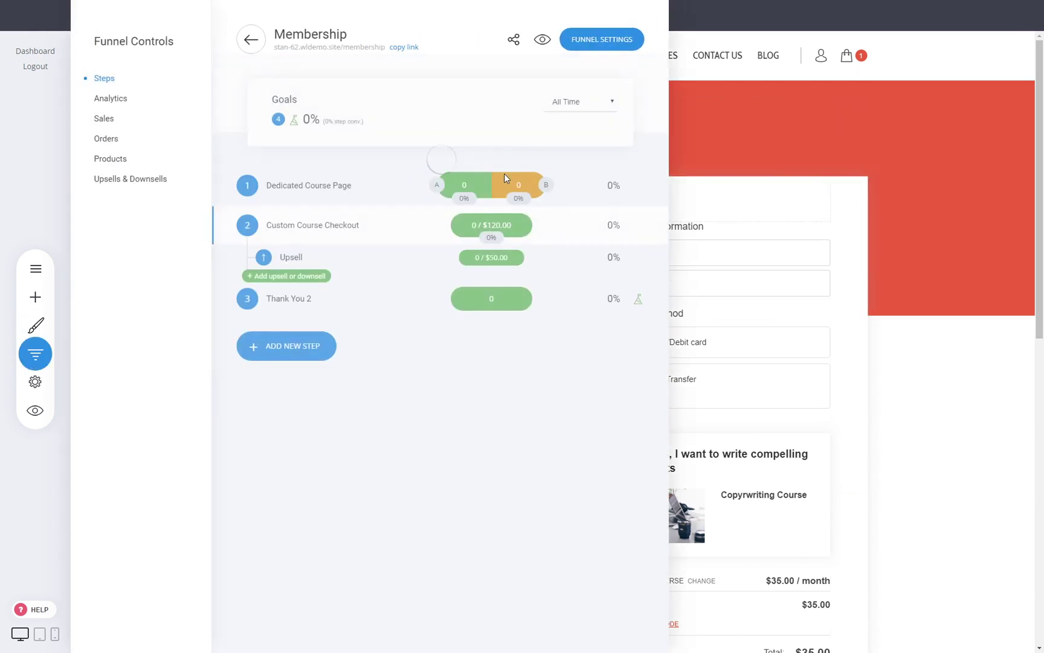
click(979, 458)
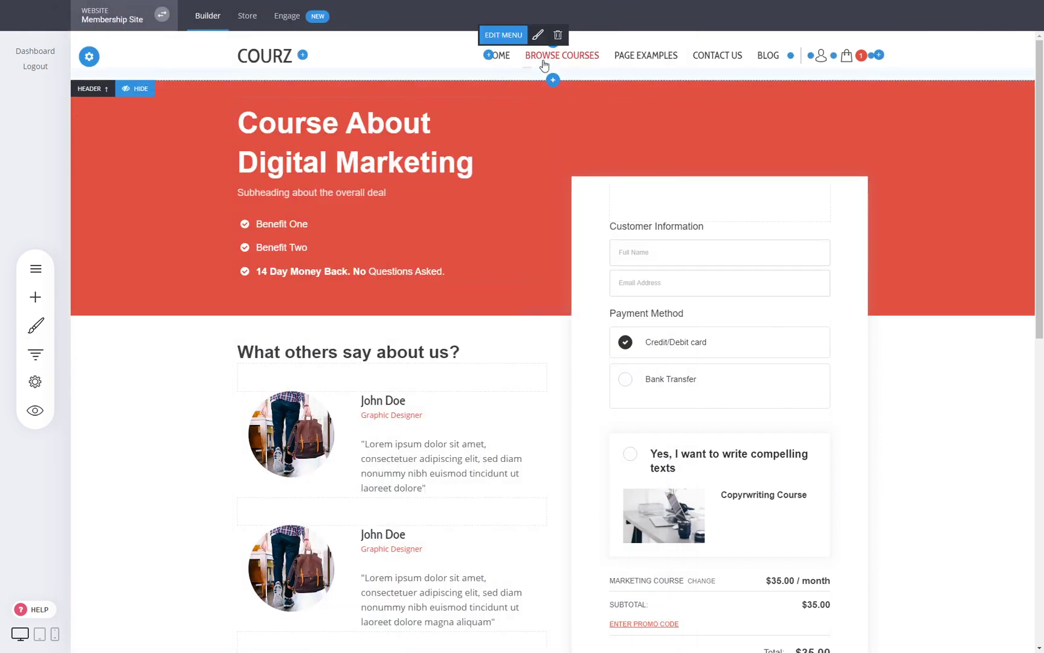
click(512, 63)
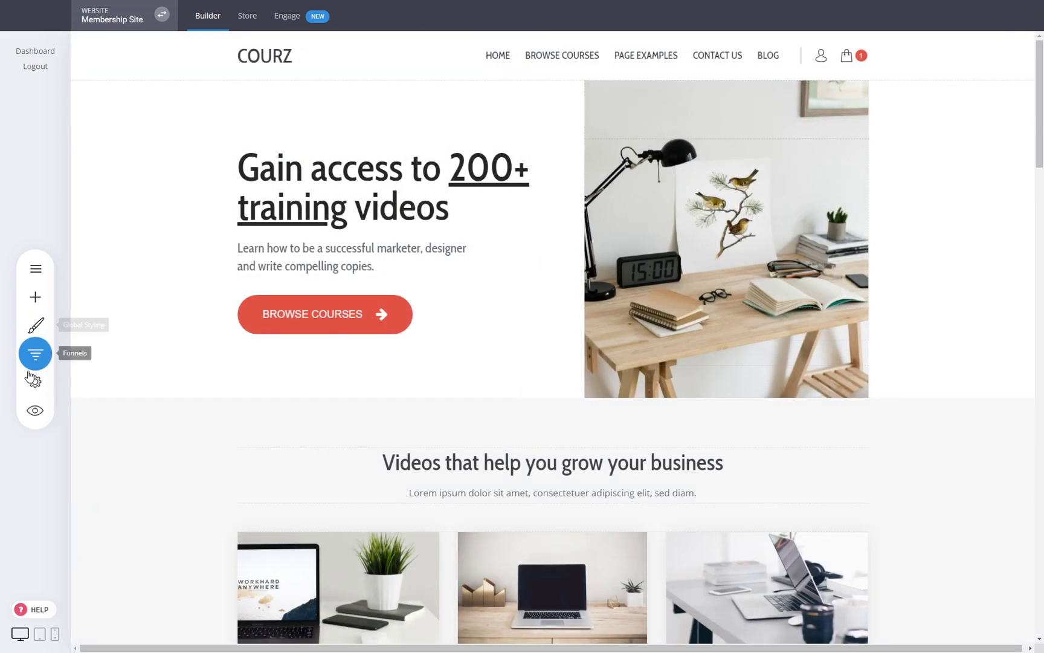
- In a site preview, view the cart and add Web Design for a $95.00 two-item cart
click(34, 409)
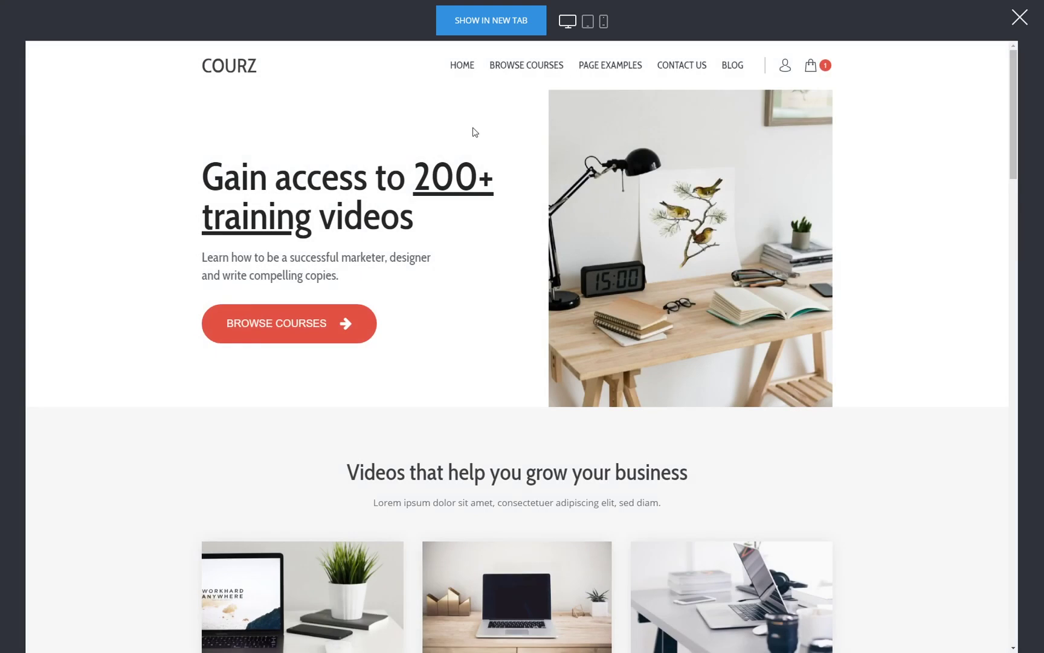
mouse_move(815, 67)
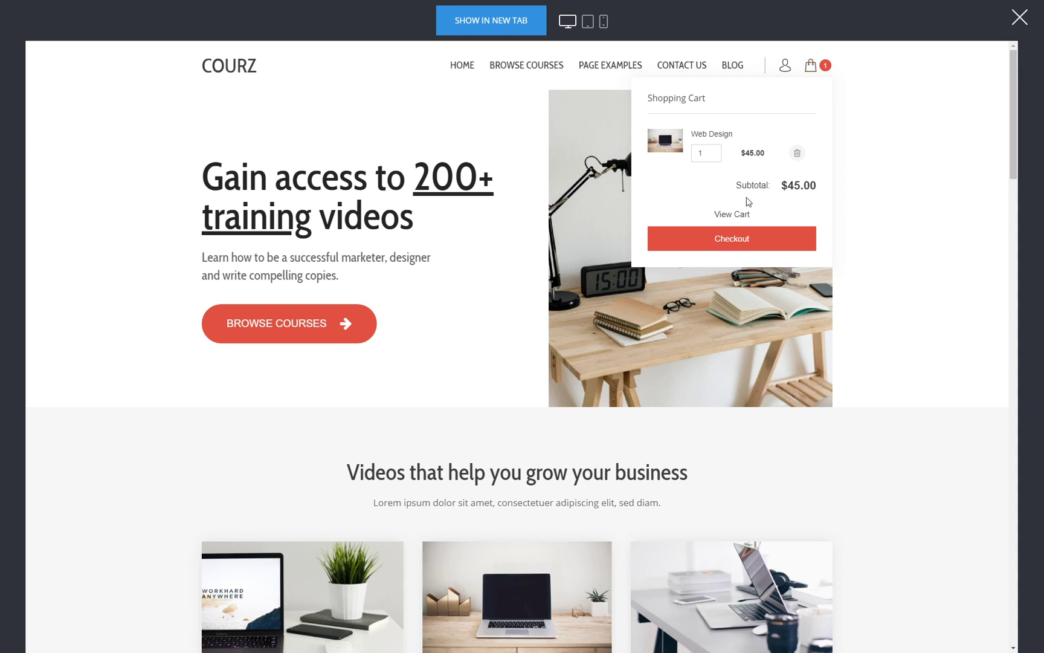
click(741, 216)
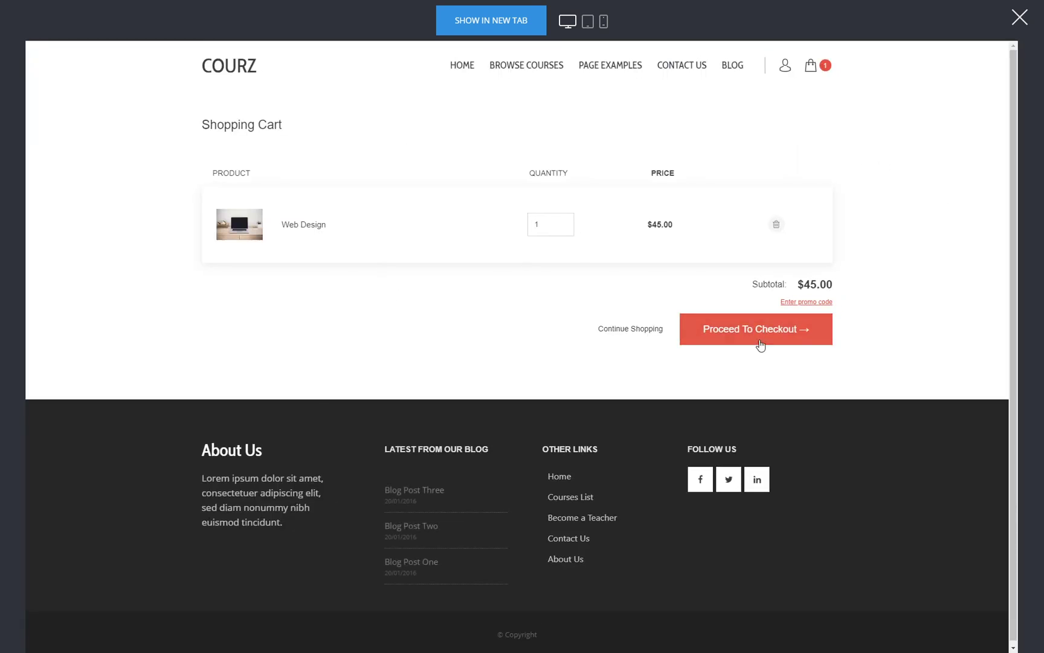
click(622, 330)
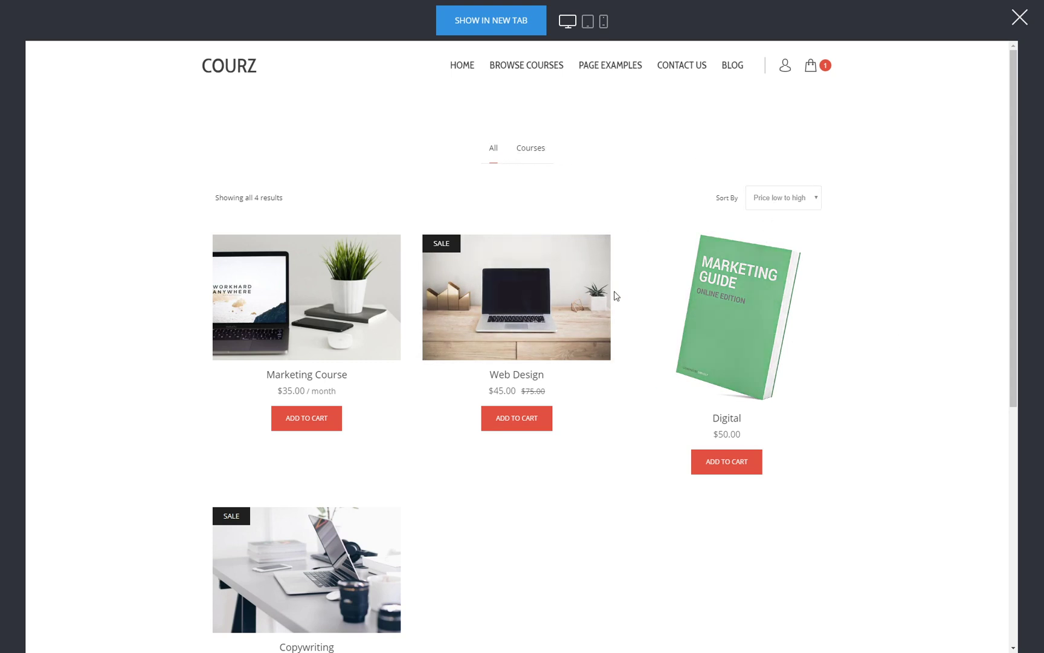
click(322, 417)
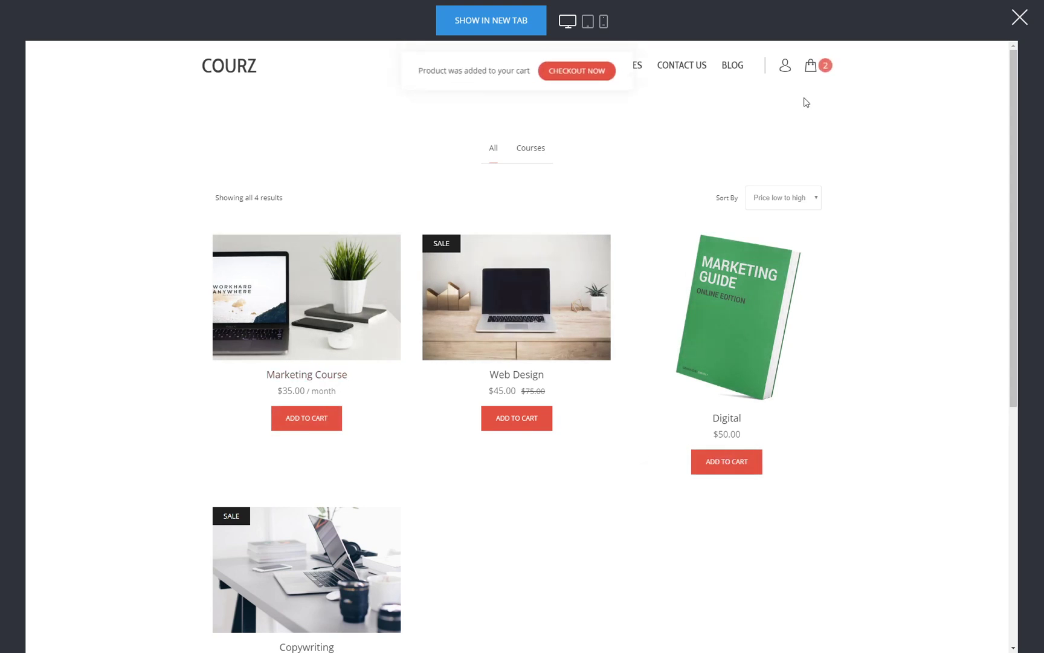
click(465, 286)
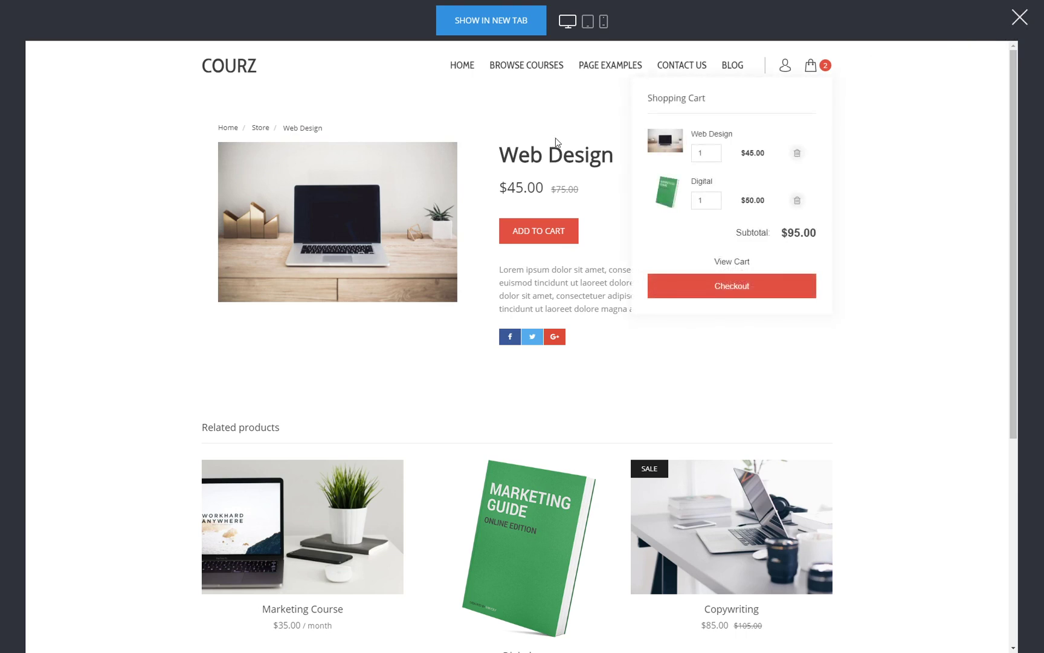
click(261, 130)
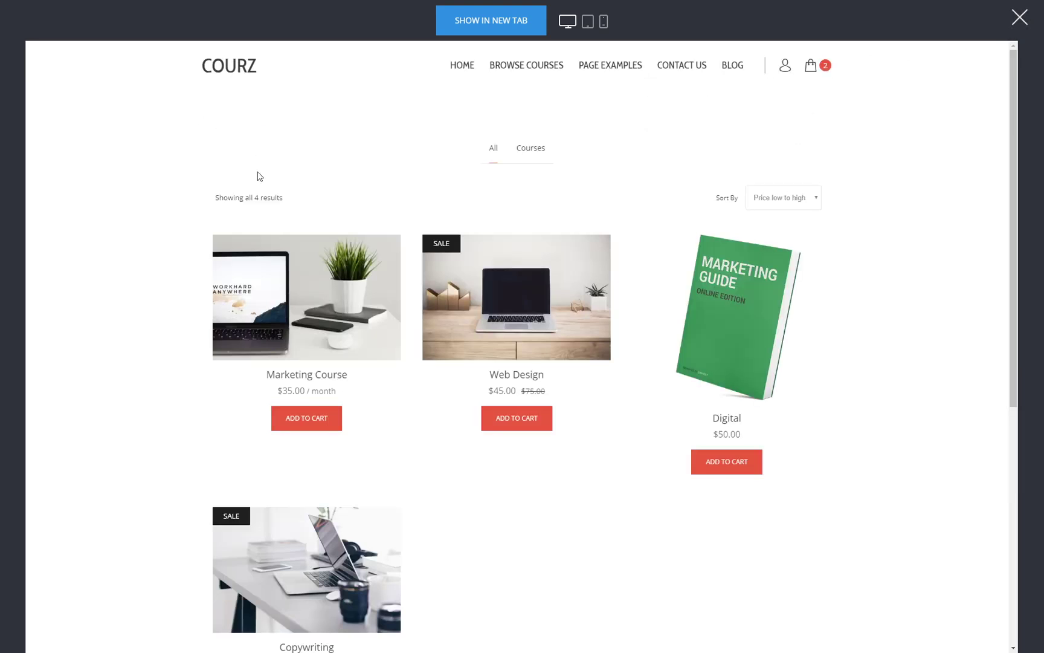
click(1020, 17)
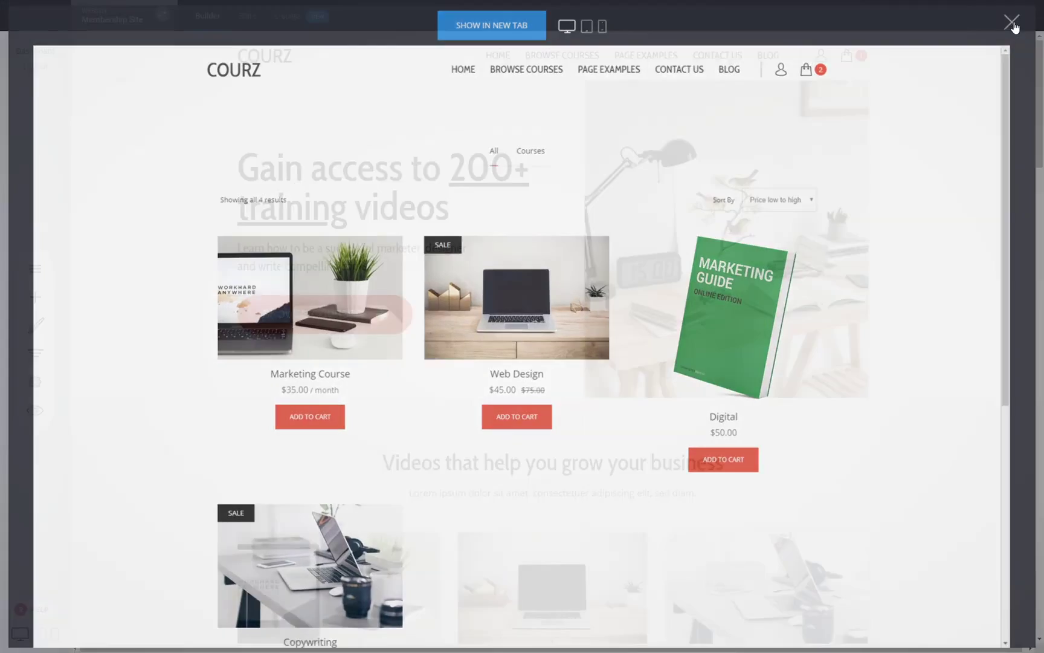
- Enable the store's advanced product filter with text search and save the layout settings
click(250, 28)
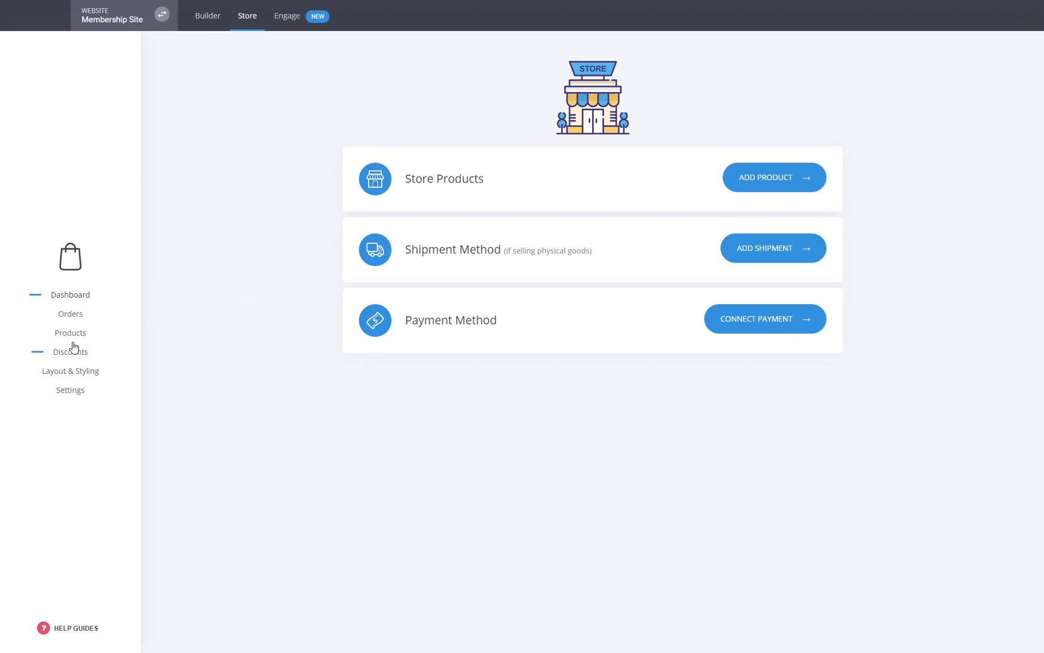
click(77, 375)
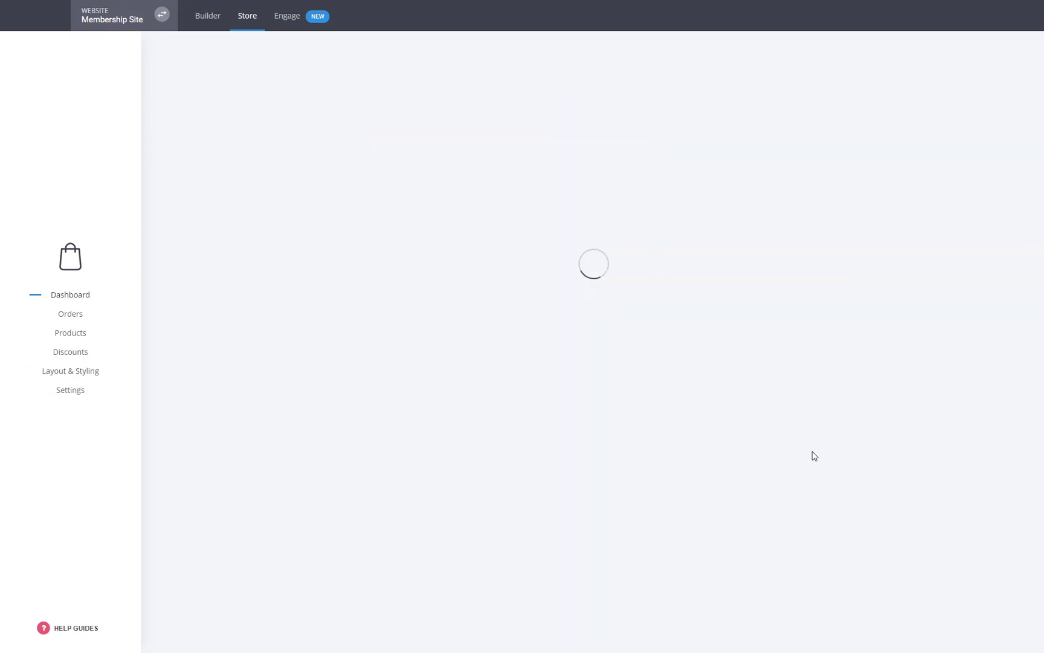
click(833, 399)
click(772, 422)
click(881, 89)
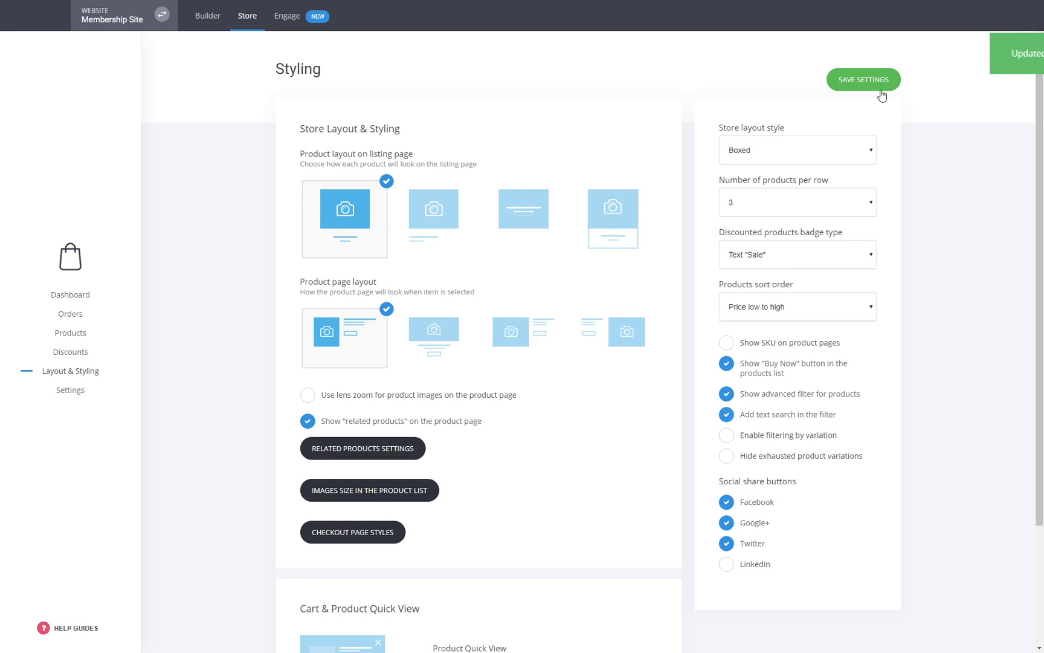
click(208, 17)
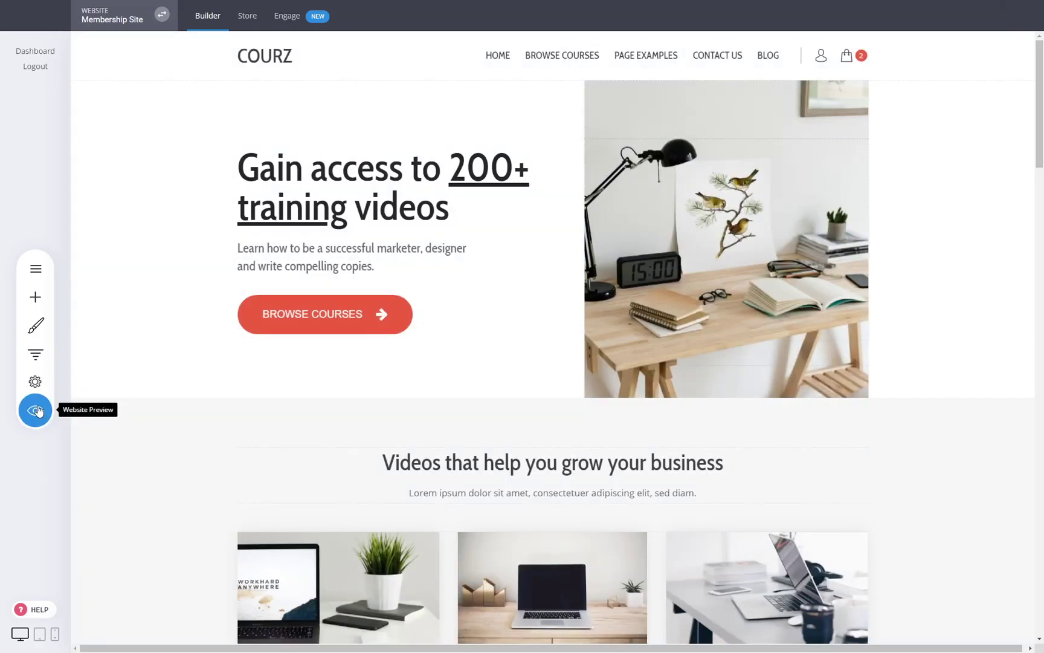
- In preview, limit the store's price filter to $110 and view the Digital product
click(35, 410)
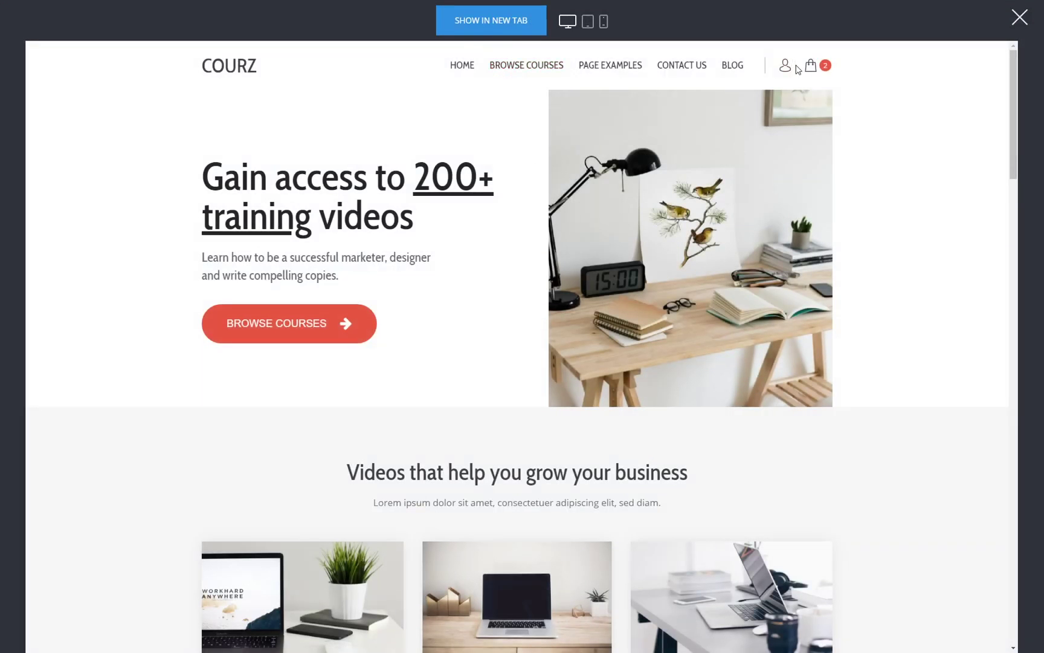
click(811, 66)
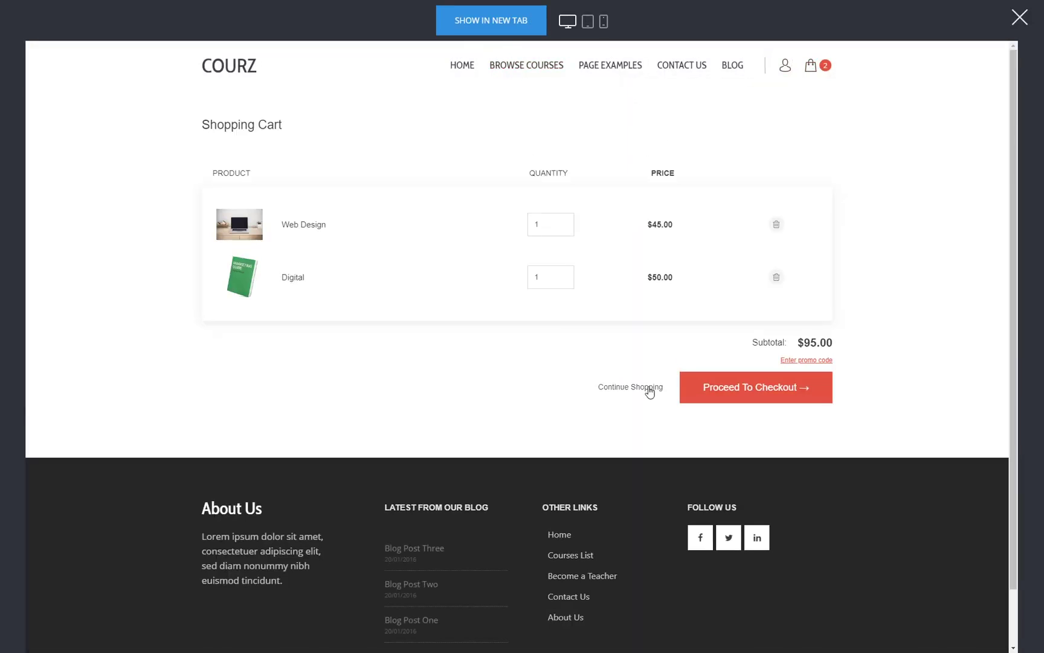
click(647, 387)
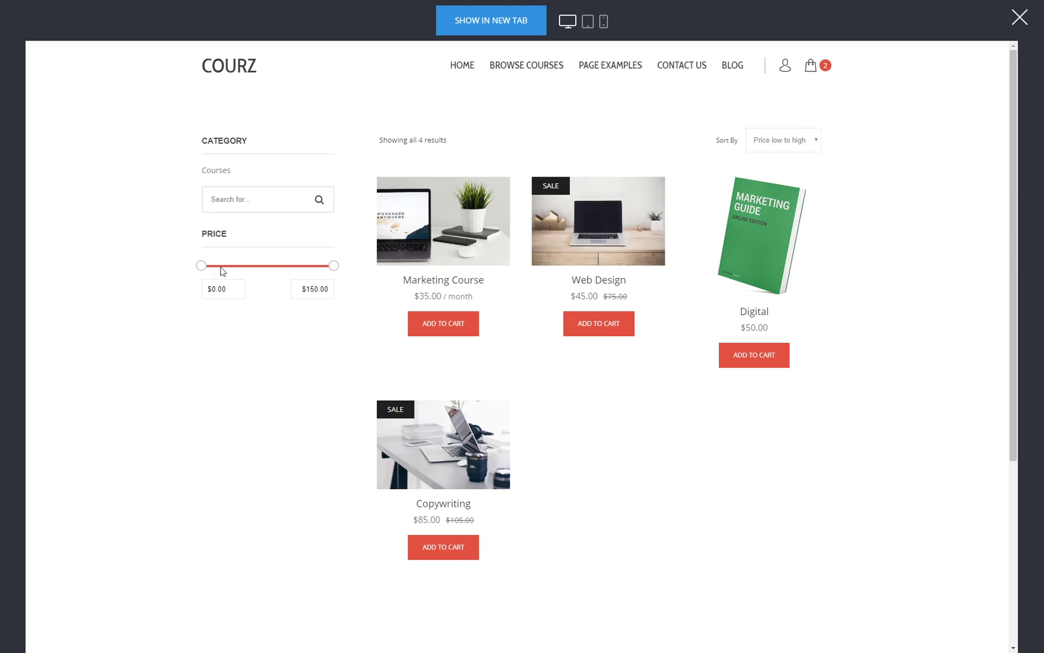
drag(334, 266, 299, 266)
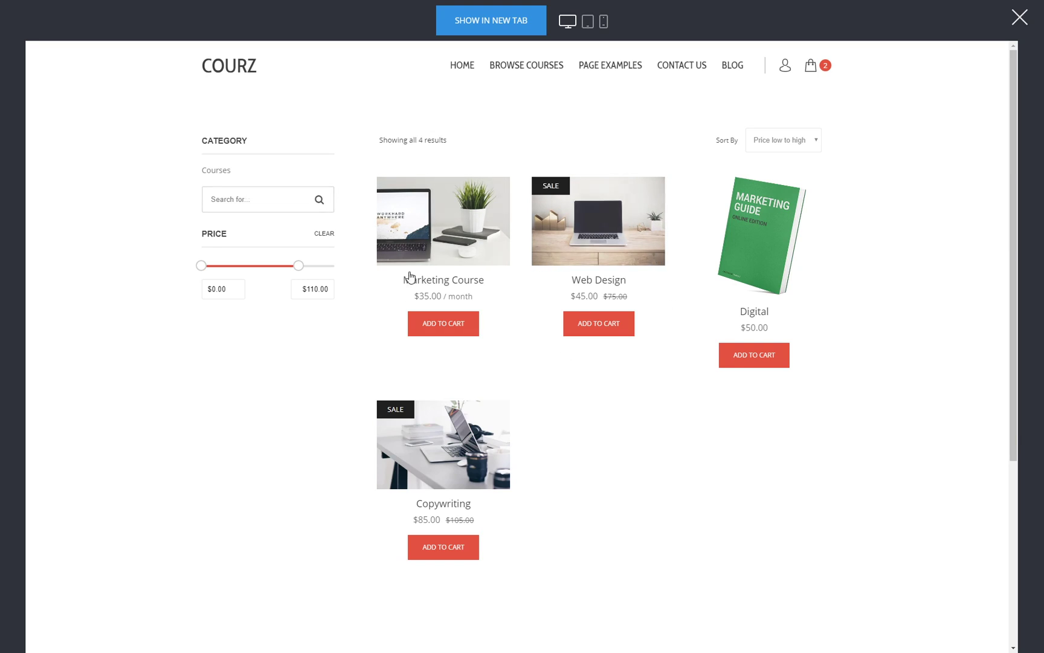
click(744, 241)
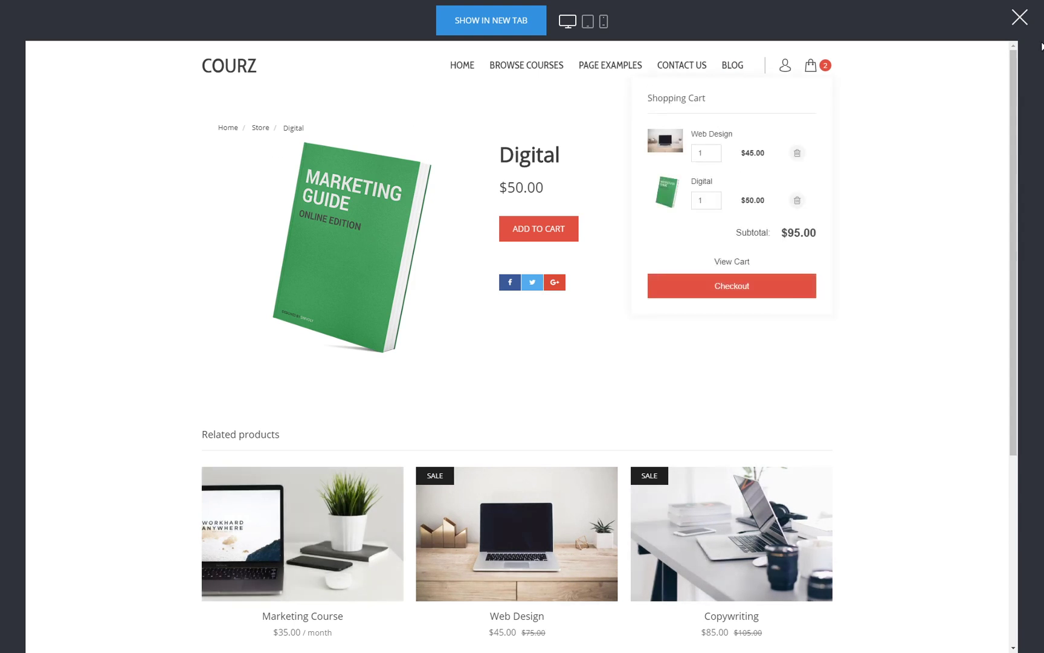
click(1020, 18)
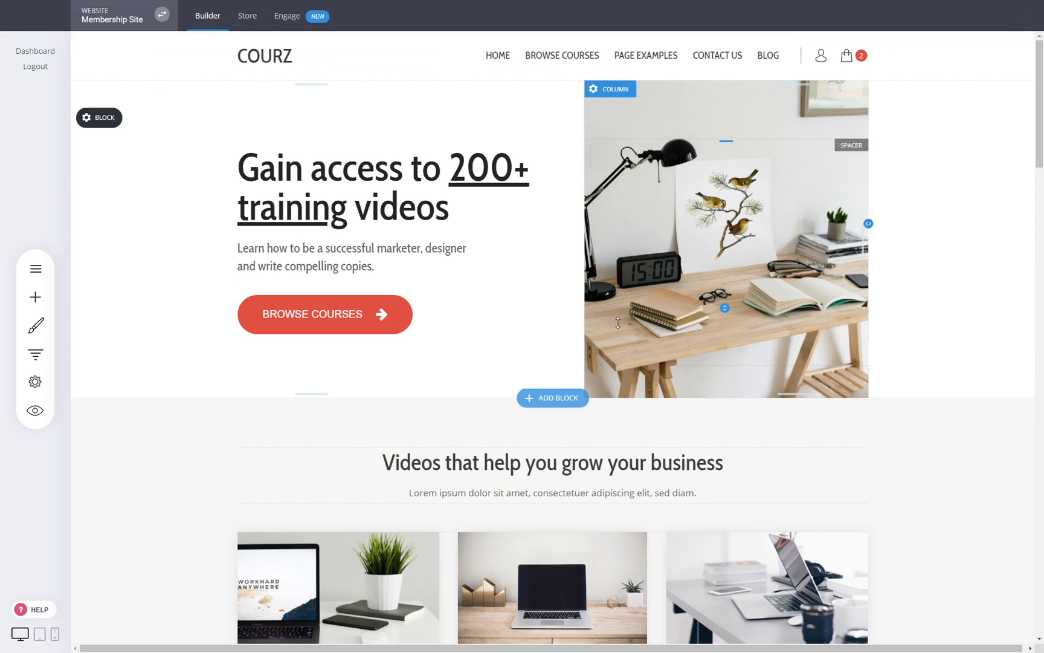
- Add a Search widget below the heading, excluding site pages and blog from results
click(35, 296)
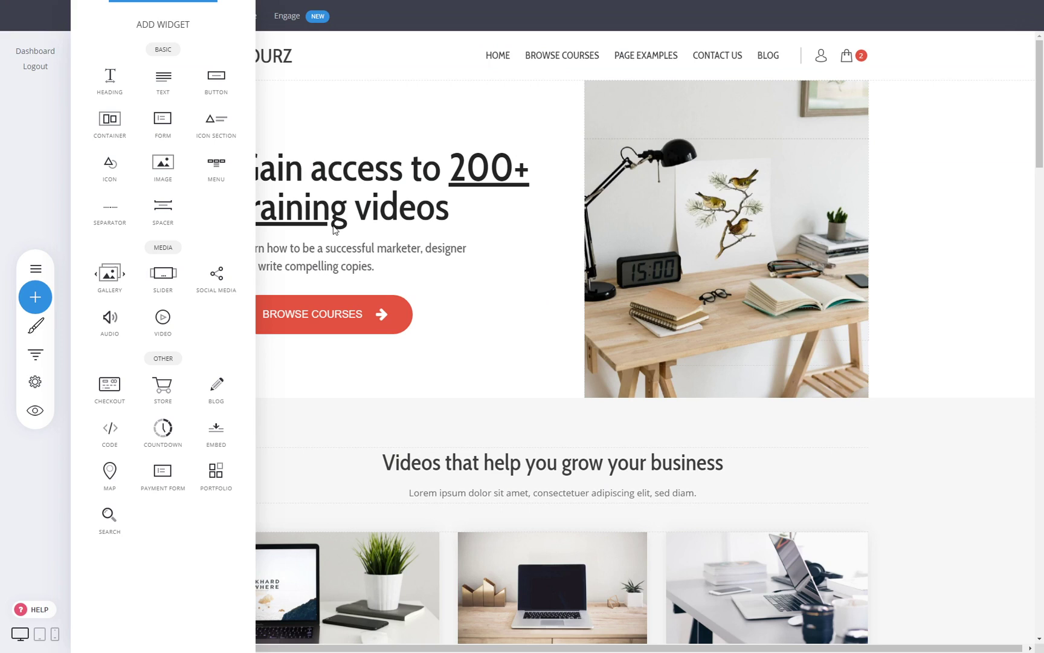
drag(109, 520, 626, 502)
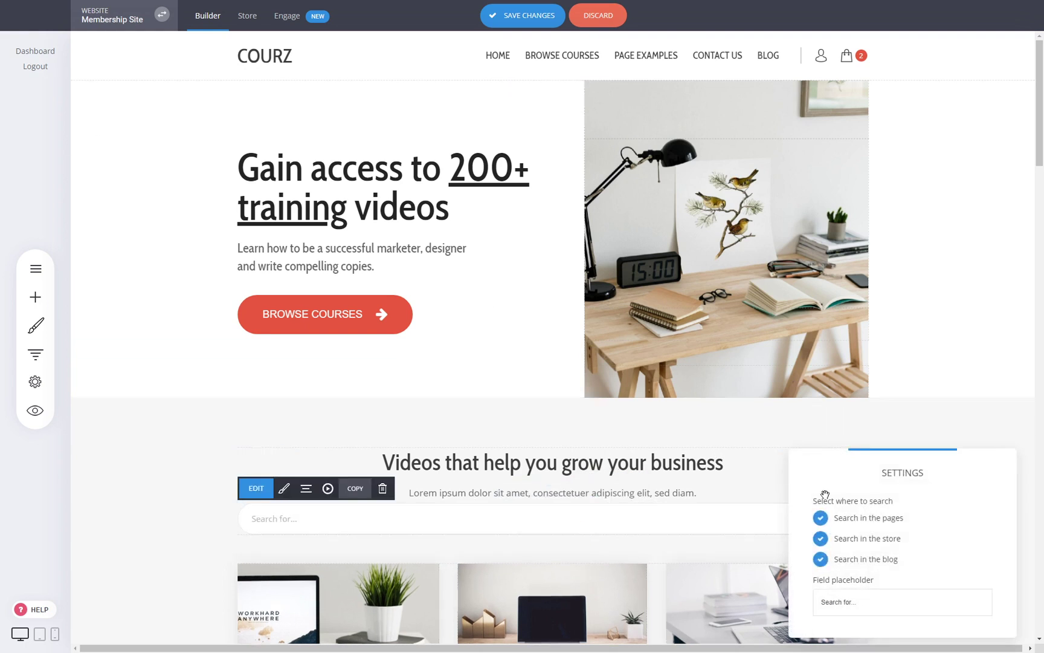
click(881, 521)
click(875, 562)
click(651, 507)
- Narrow the search field, add 26px space above it, and set padding to 24px
drag(865, 521, 743, 520)
drag(613, 511, 618, 516)
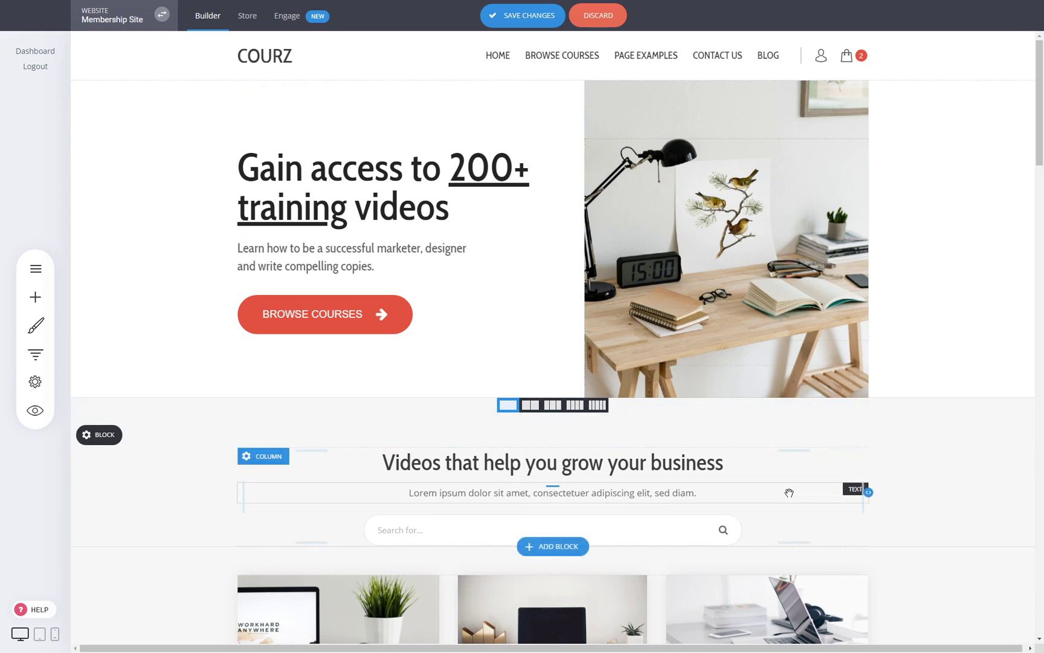
drag(739, 533, 708, 535)
click(645, 540)
click(426, 500)
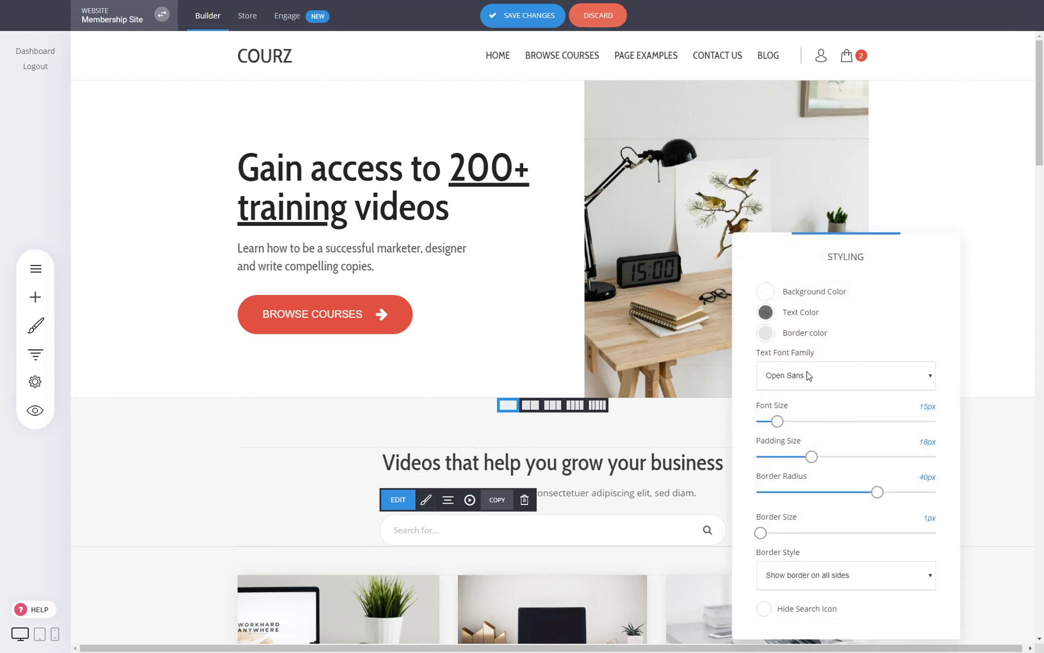
drag(812, 457, 829, 458)
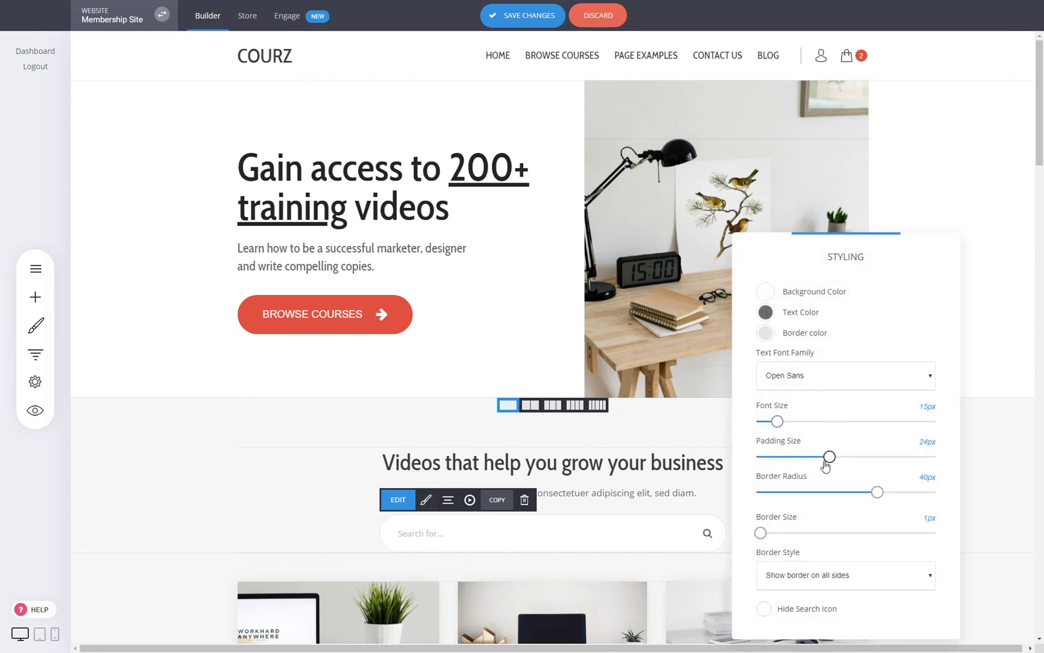
mouse_move(777, 421)
mouse_down()
mouse_move(793, 421)
mouse_move(778, 421)
mouse_up()
click(673, 426)
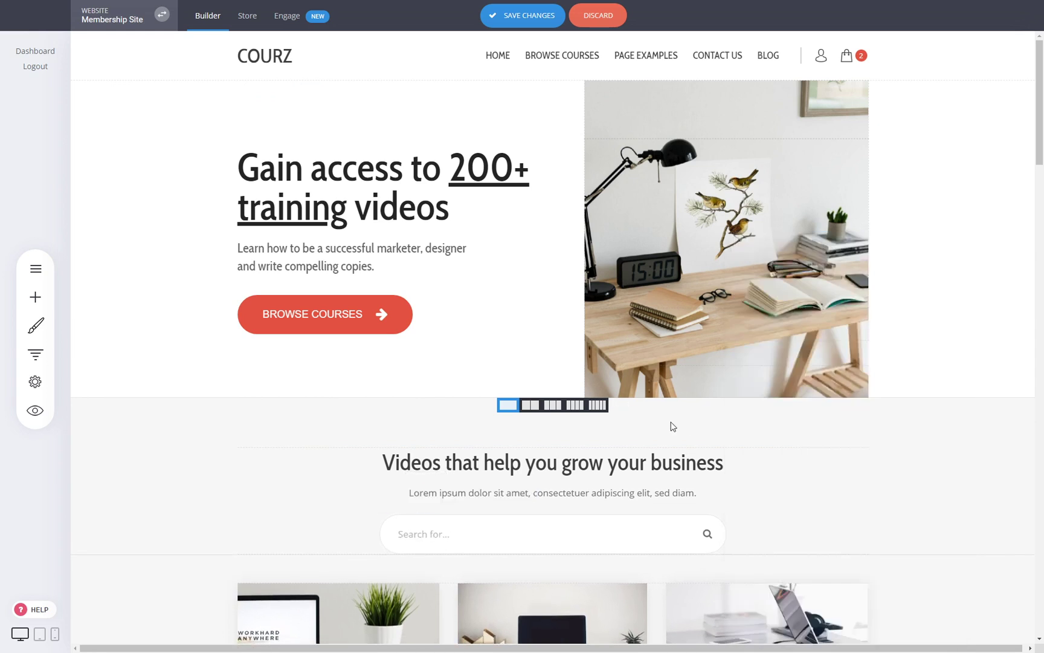
click(653, 536)
- Delete the search widget from the home page and save the site changes
click(524, 500)
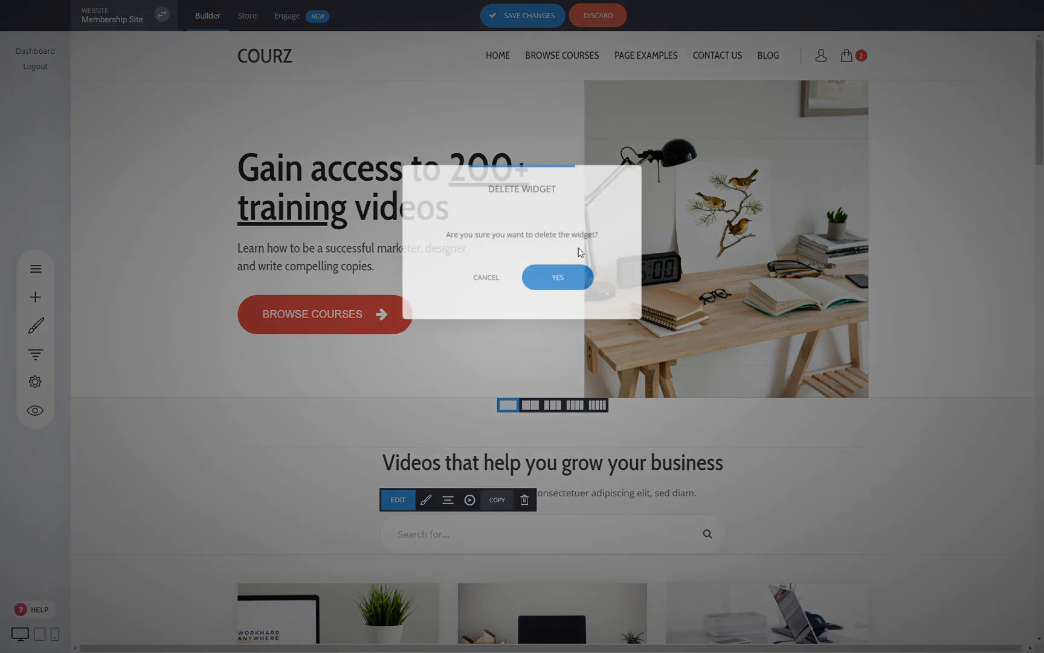
click(571, 277)
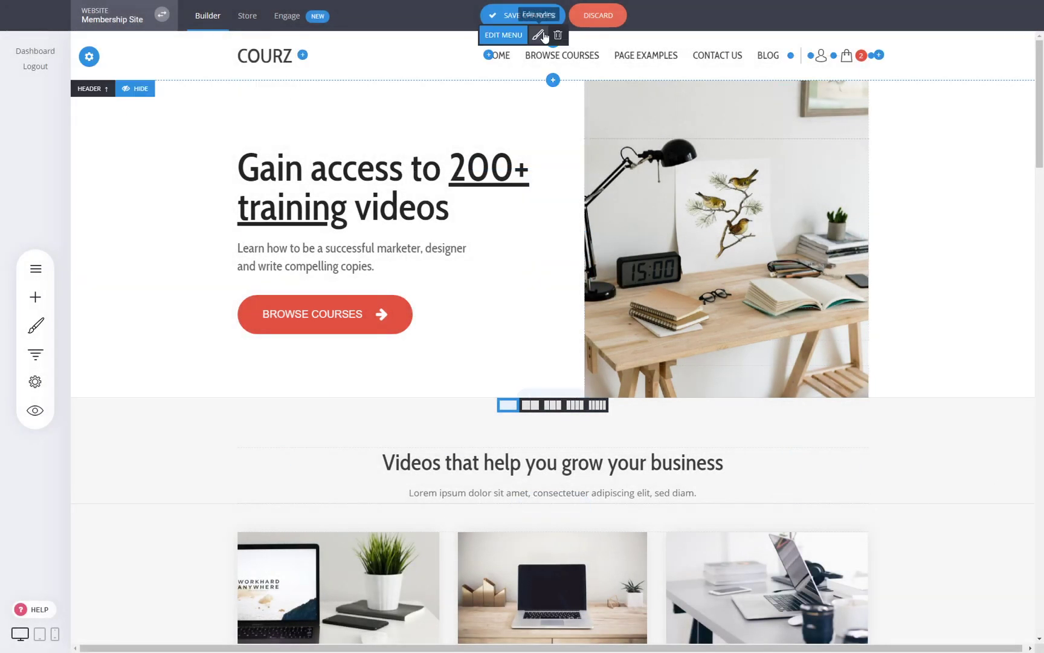
click(541, 16)
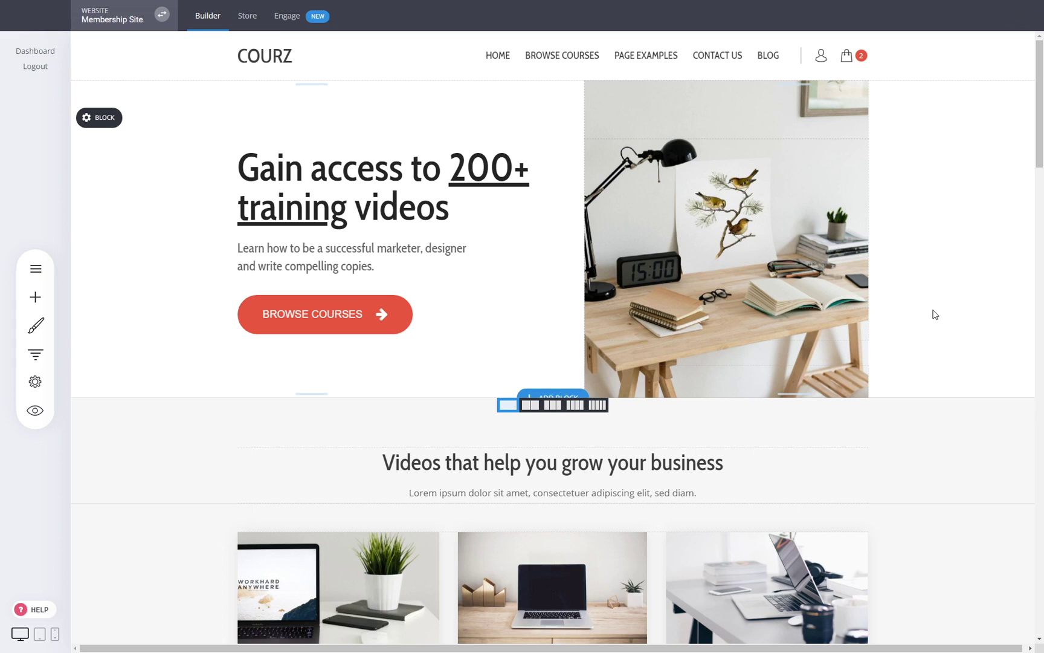
click(35, 268)
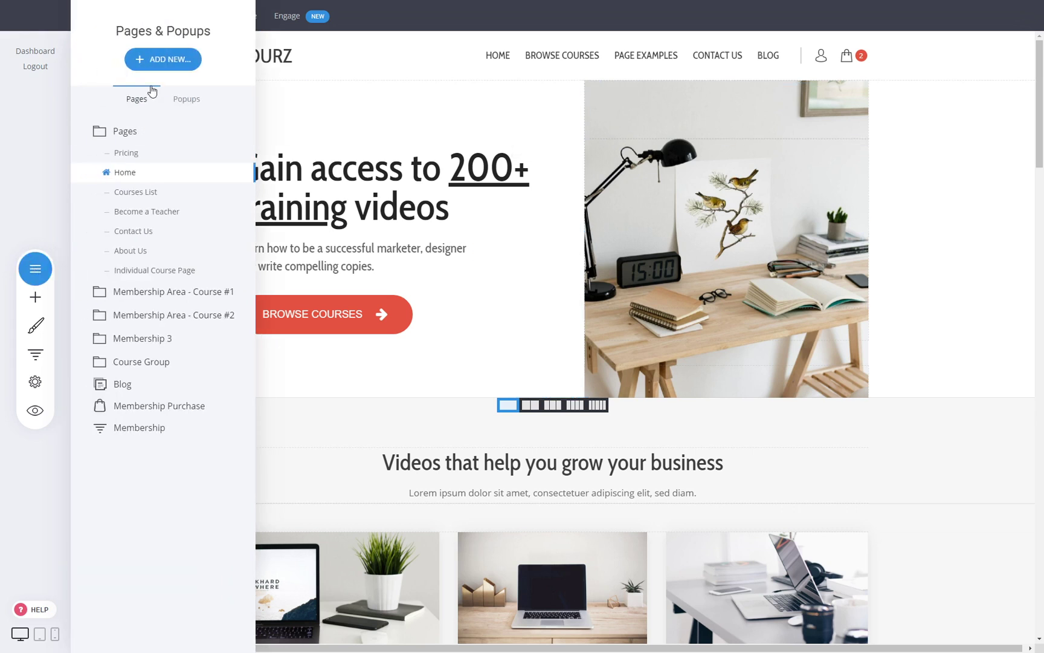
click(166, 59)
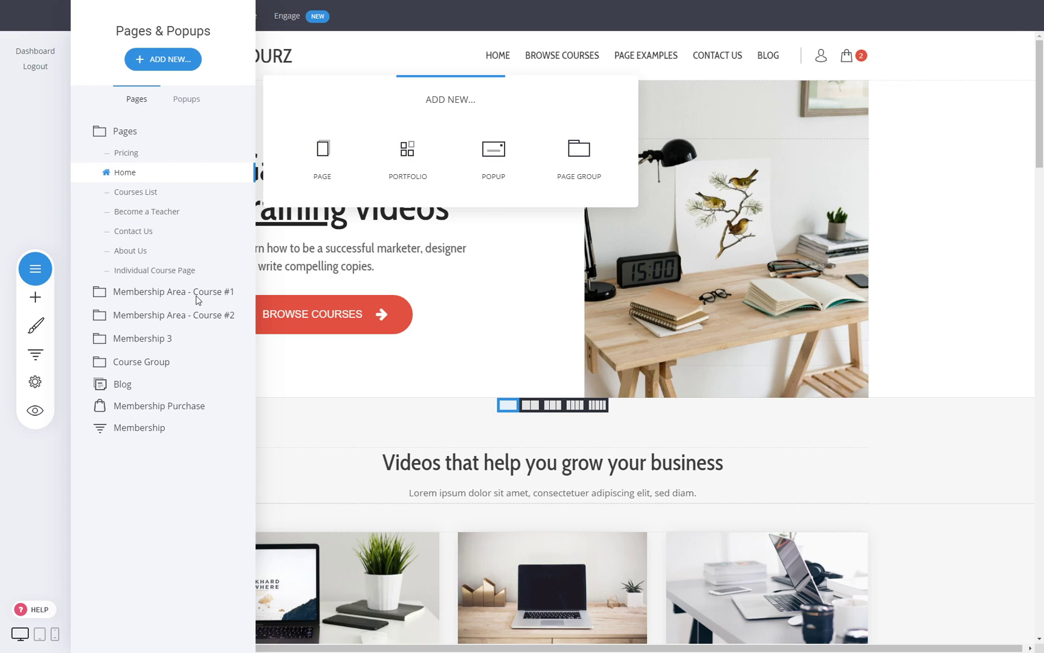
click(173, 296)
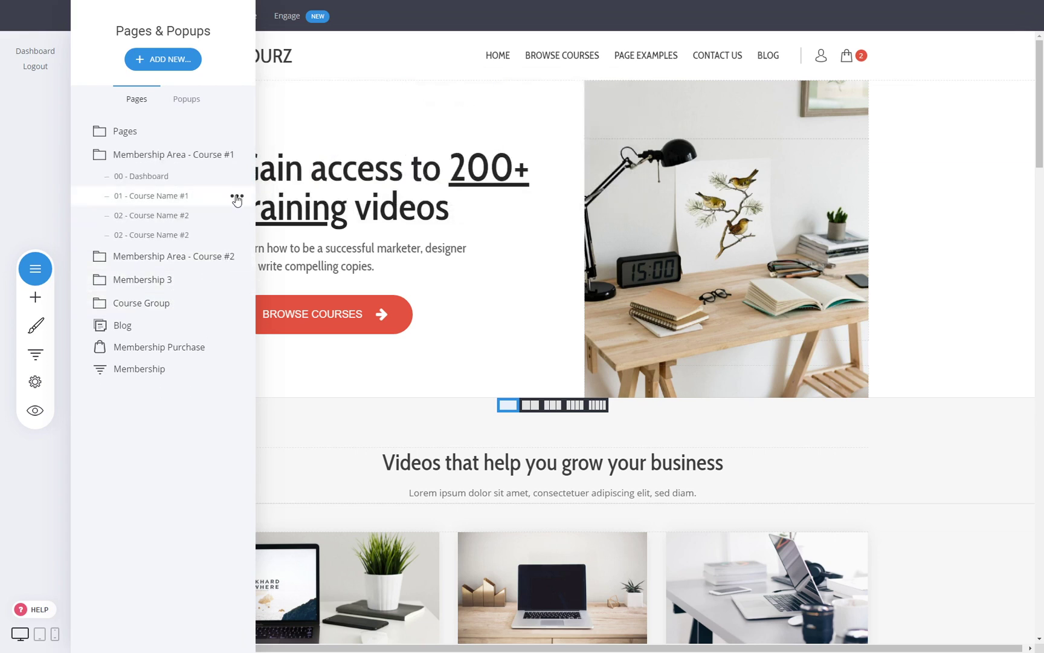
click(237, 198)
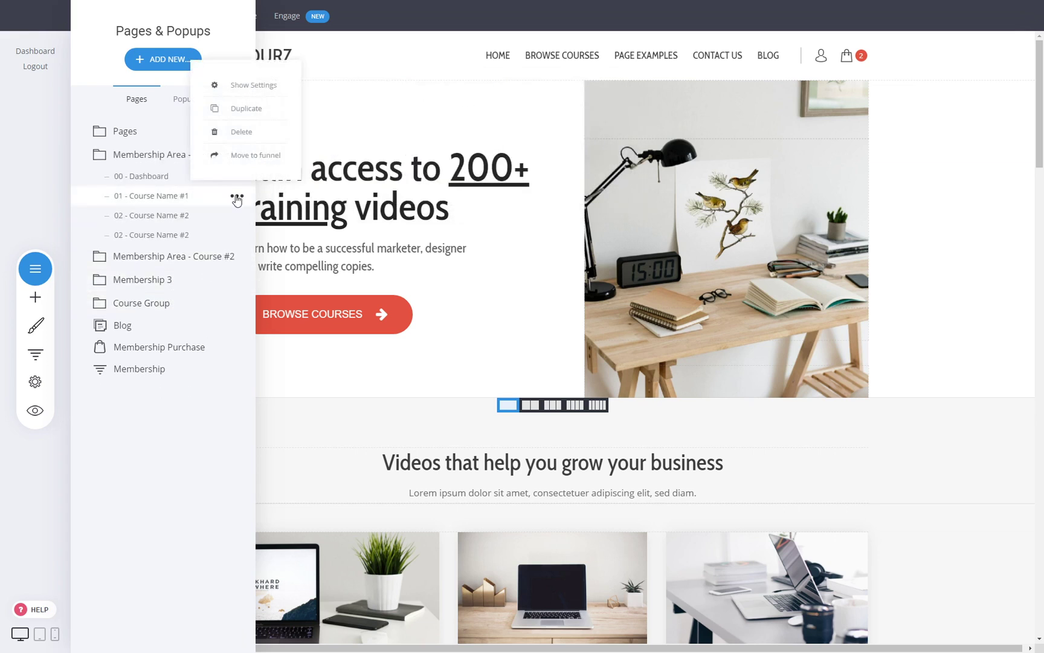
click(253, 86)
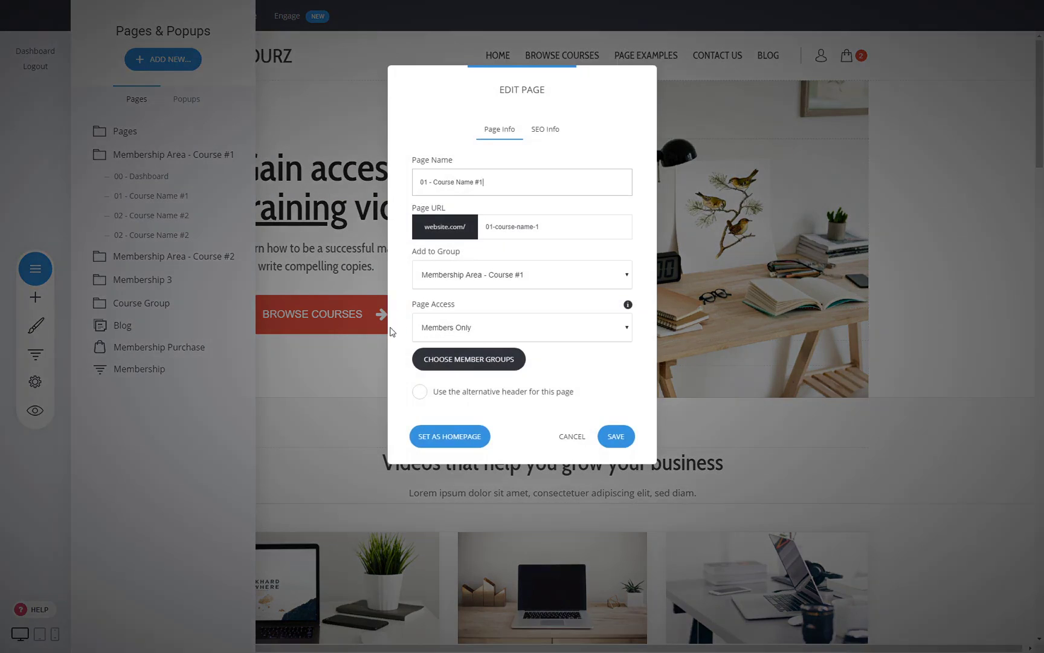
click(478, 355)
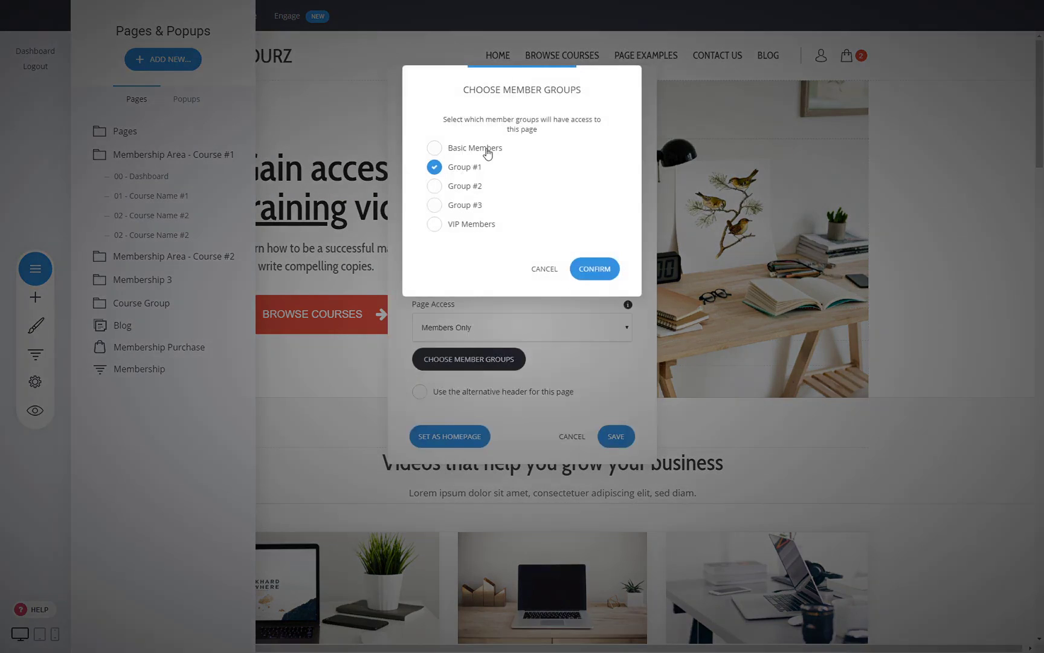
click(551, 270)
click(568, 436)
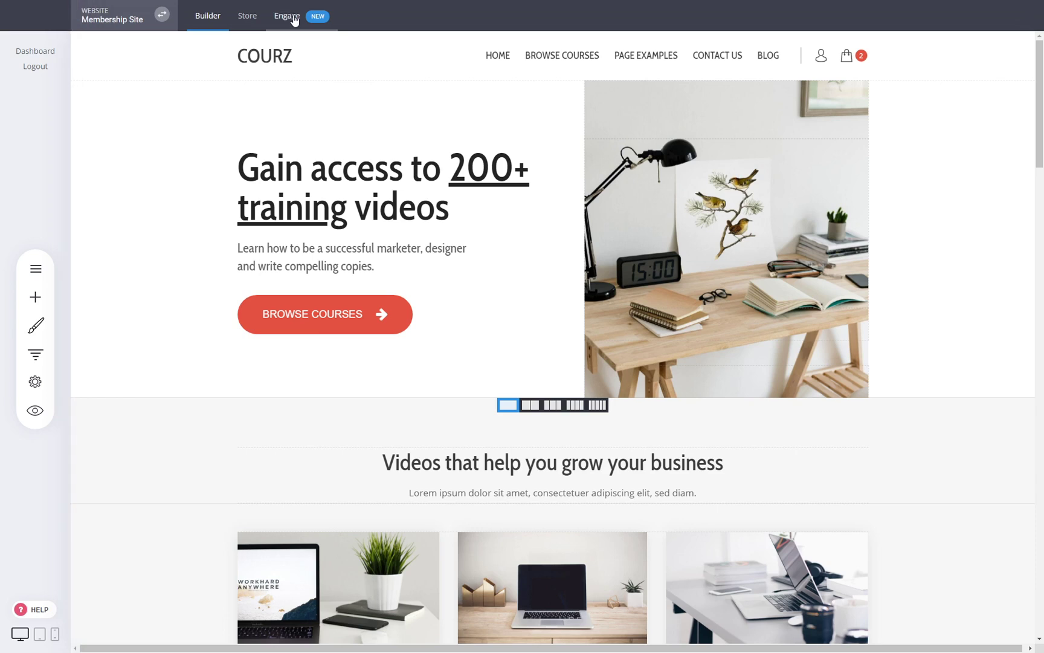
- In Engage, review contact settings and filter the contacts list to Group #1 members
click(294, 18)
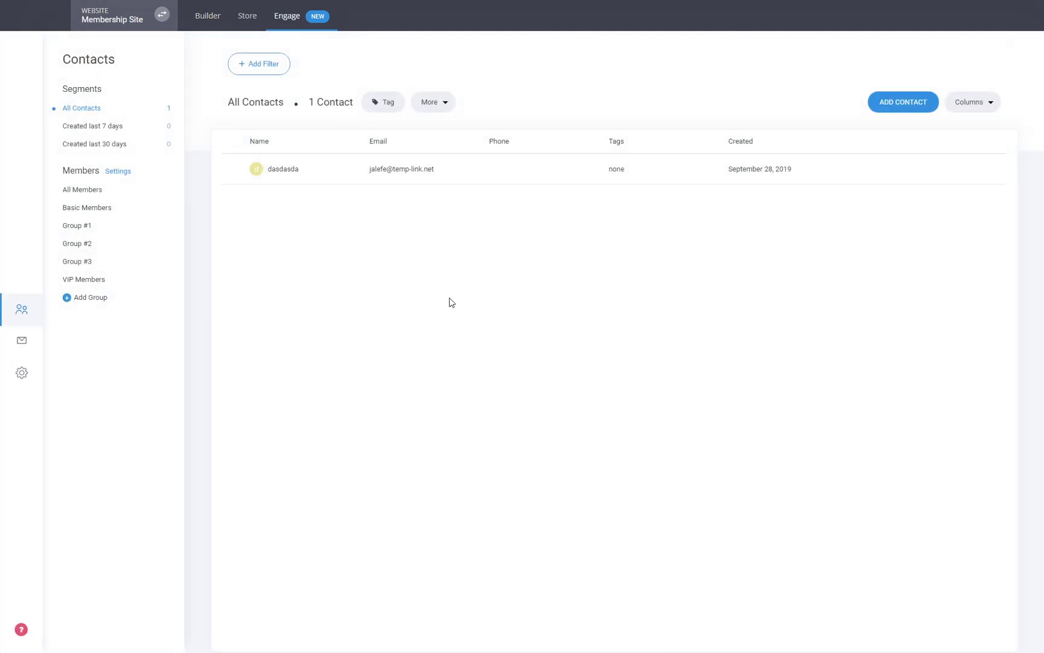
click(73, 226)
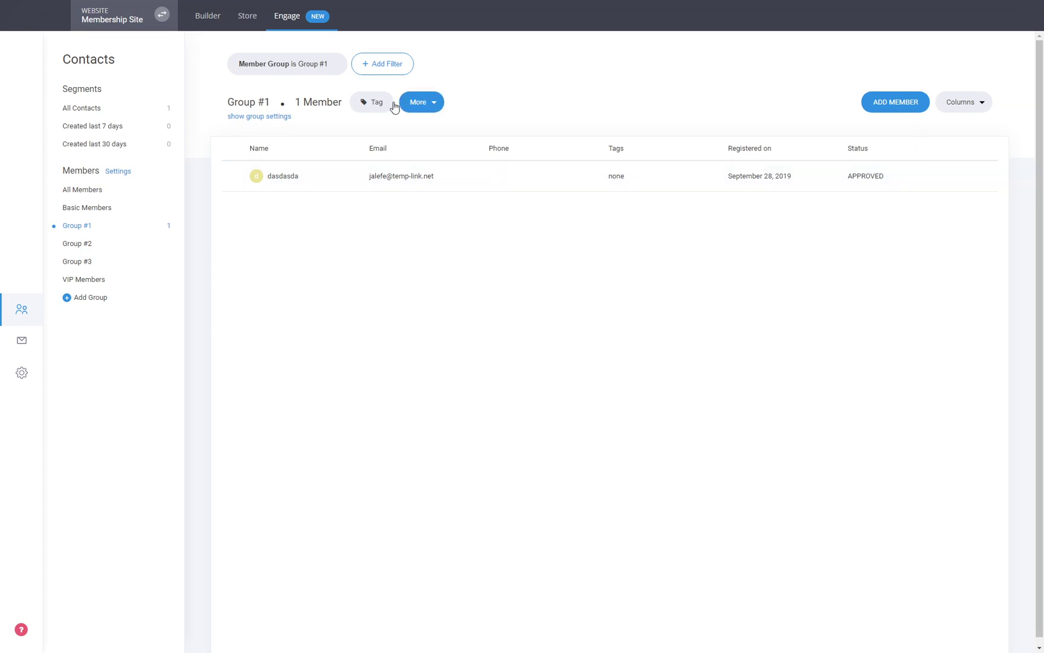
click(22, 373)
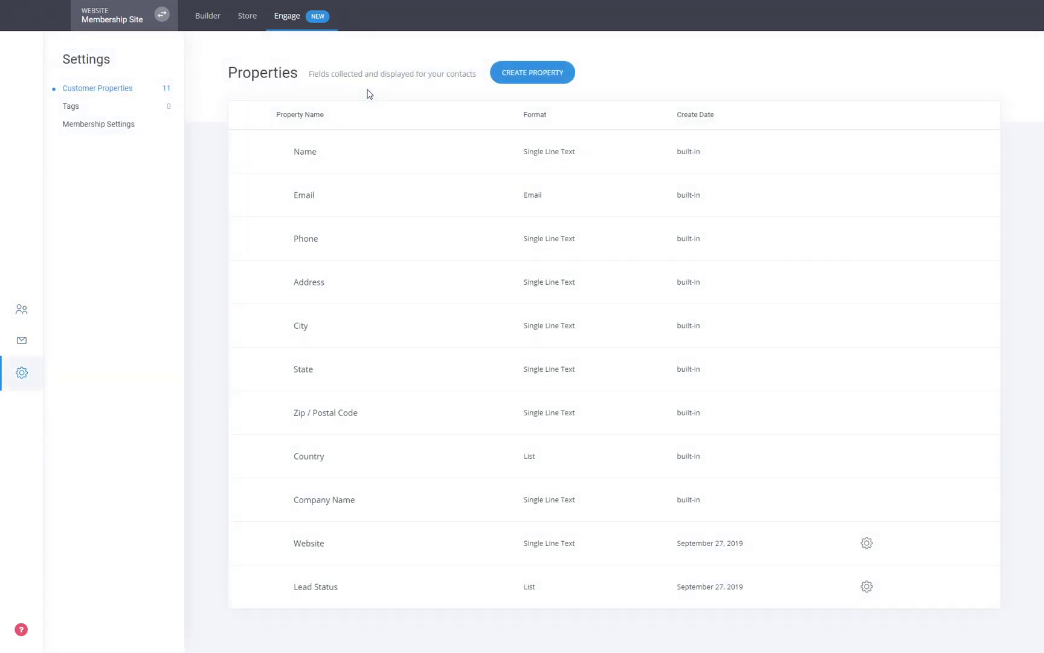
click(28, 309)
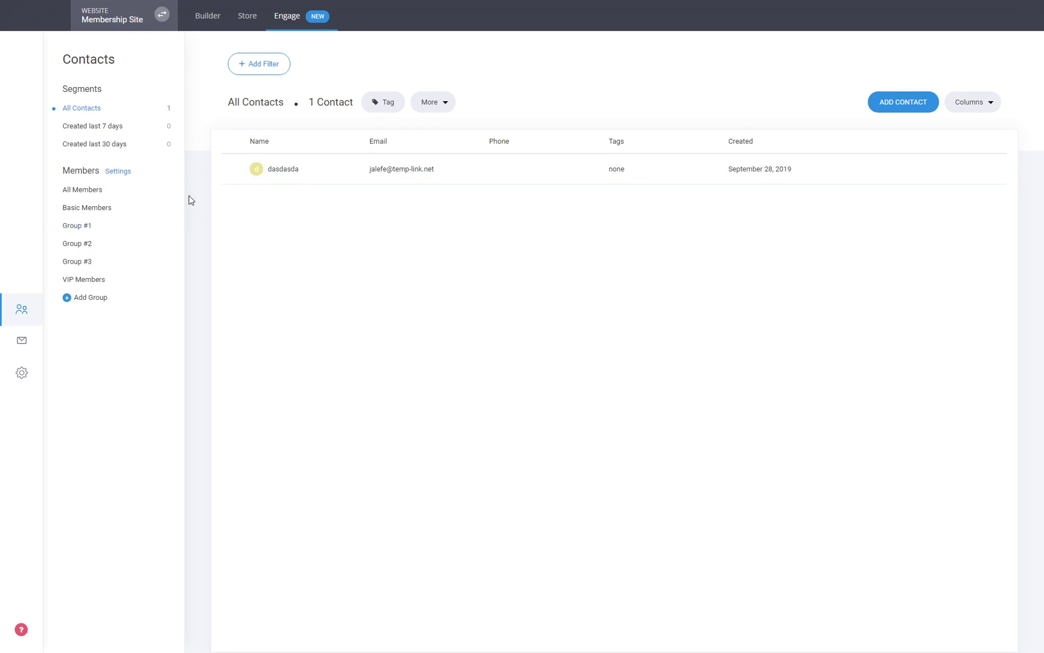
click(84, 226)
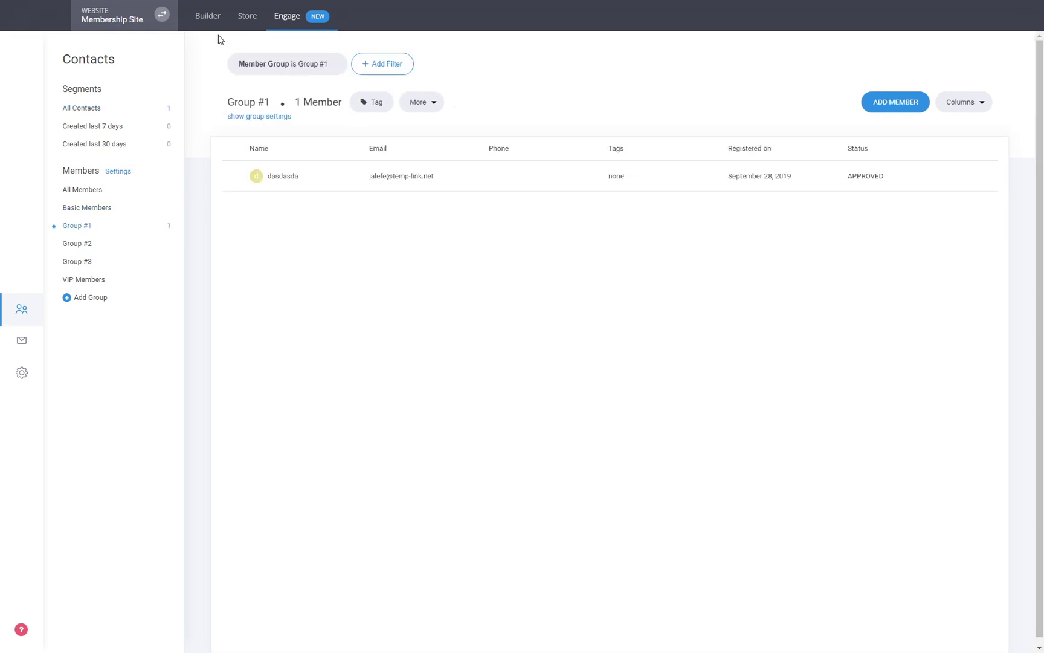
click(211, 18)
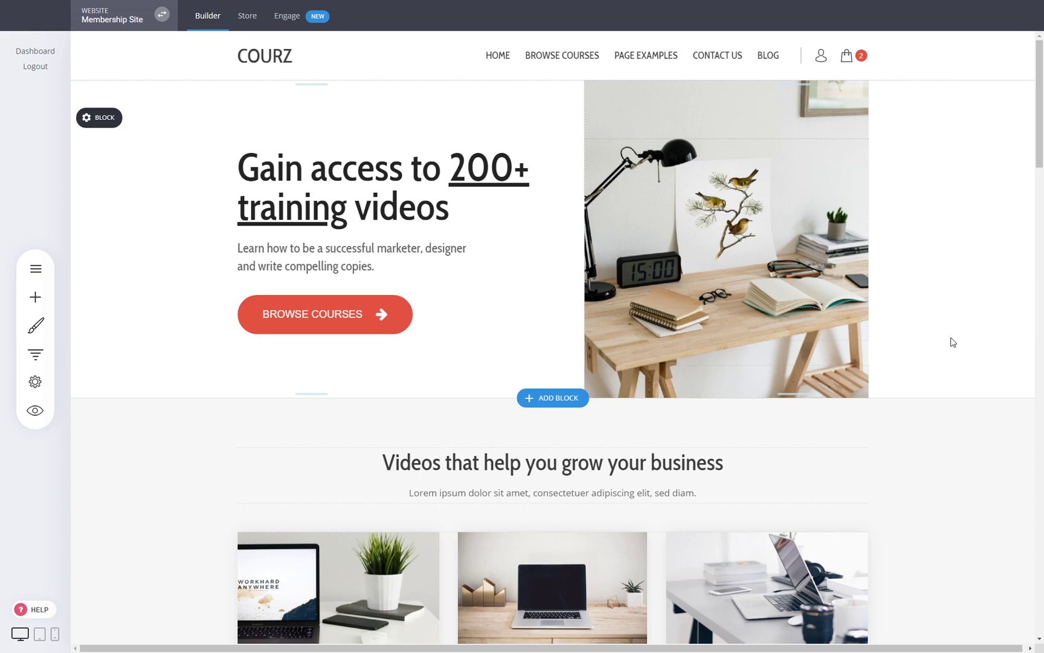
click(36, 270)
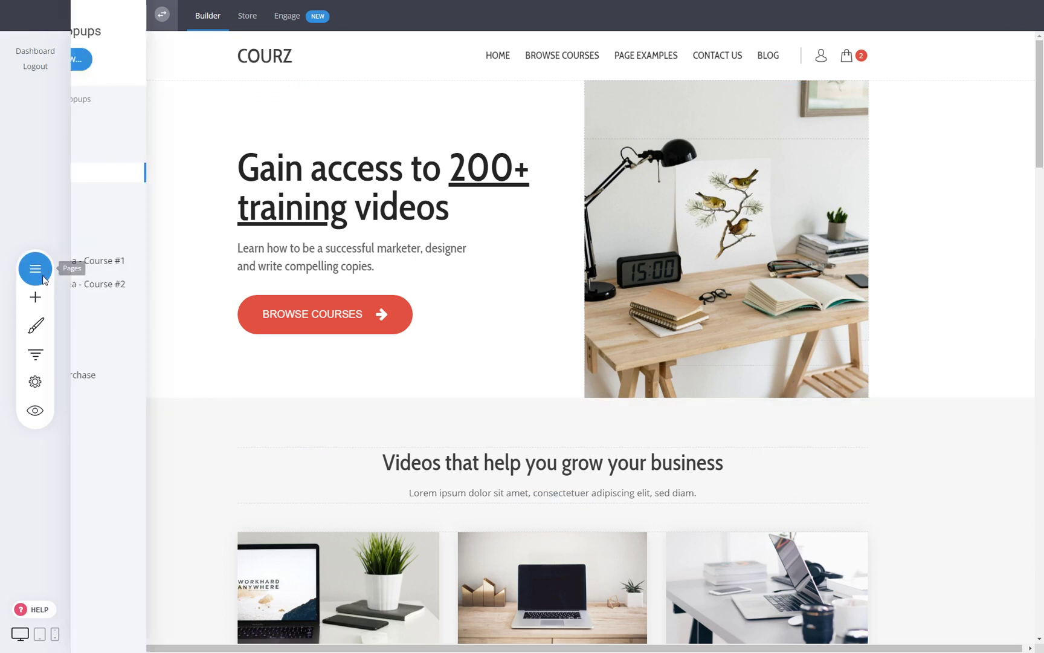
click(175, 291)
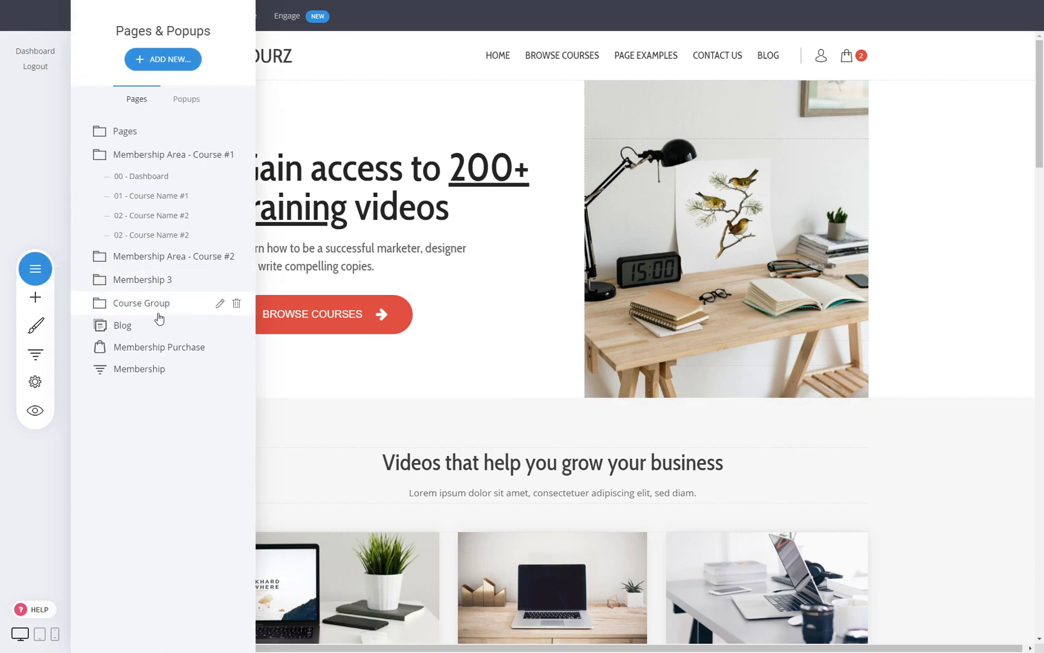
click(235, 235)
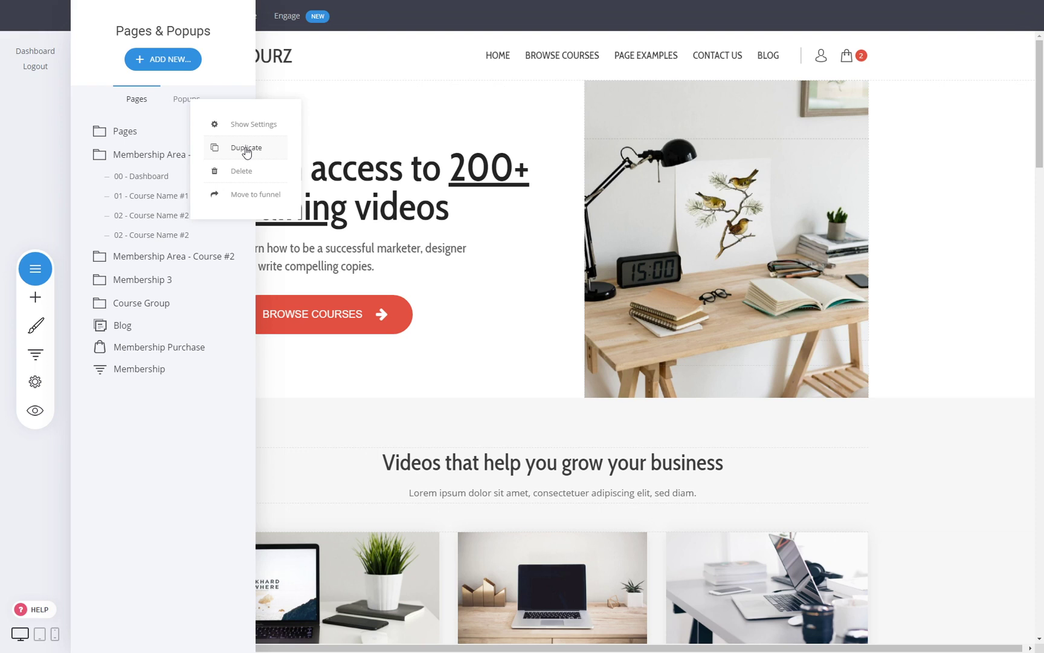
click(344, 257)
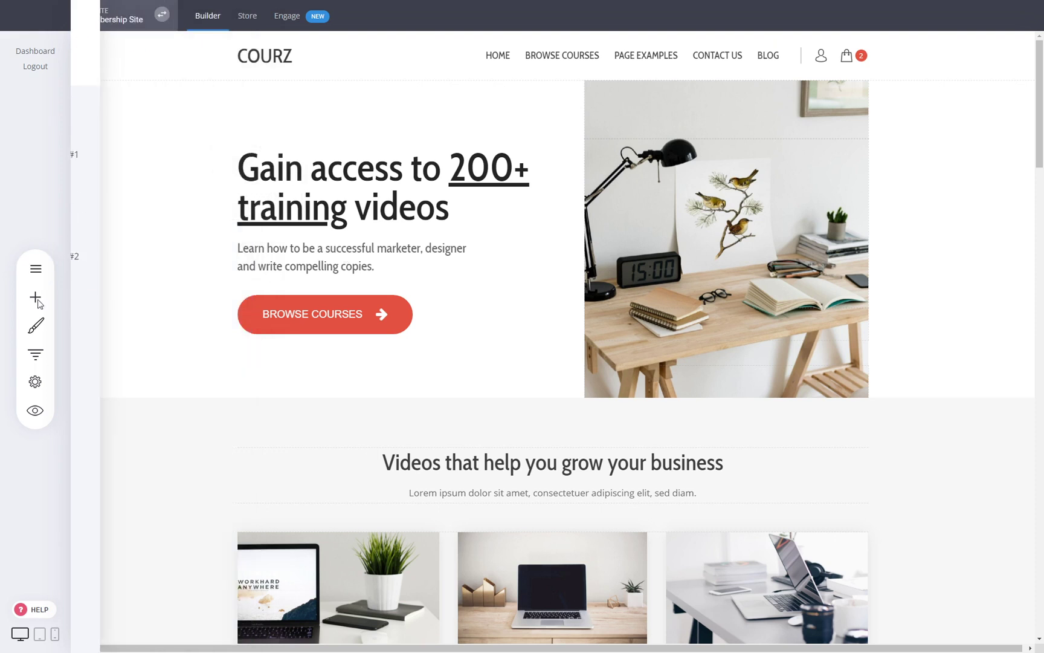
click(35, 296)
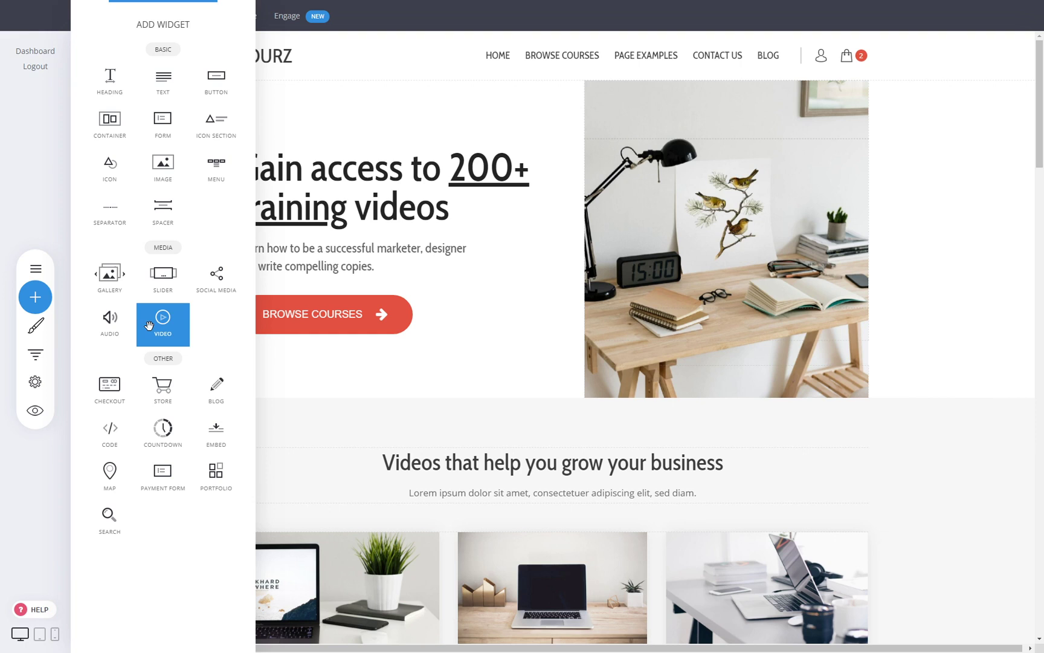
click(894, 268)
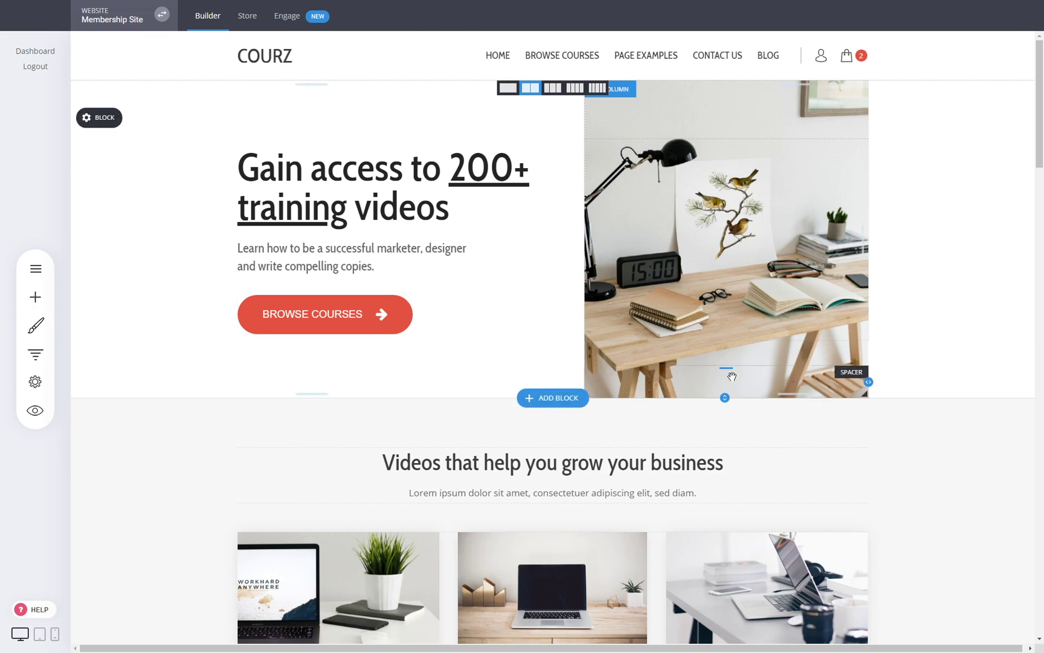
click(54, 634)
scroll(583, 308, down, 5)
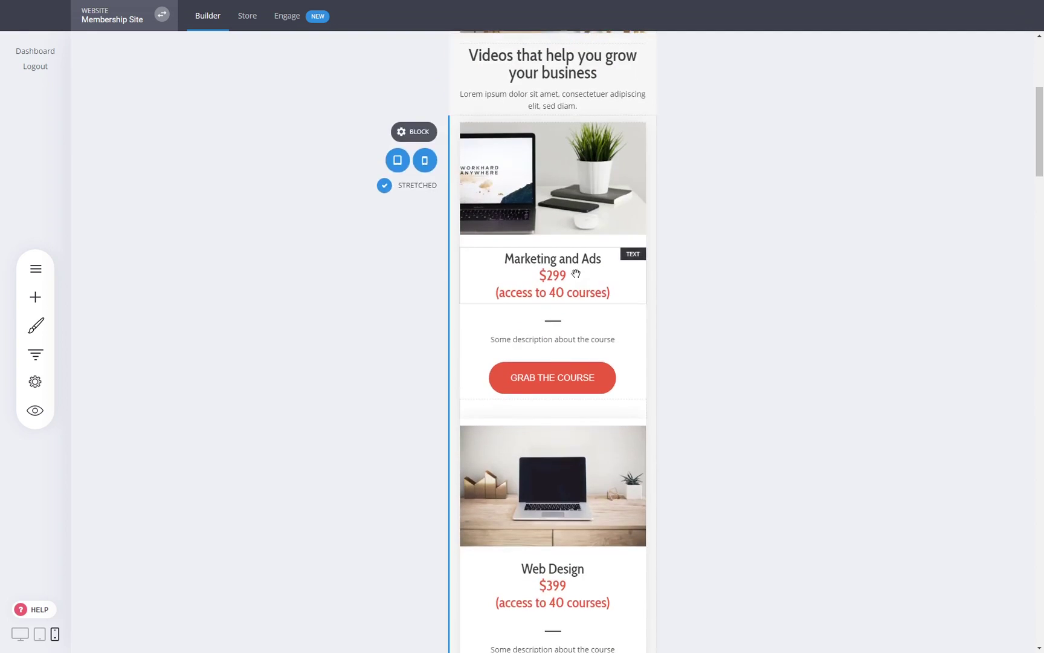
click(20, 635)
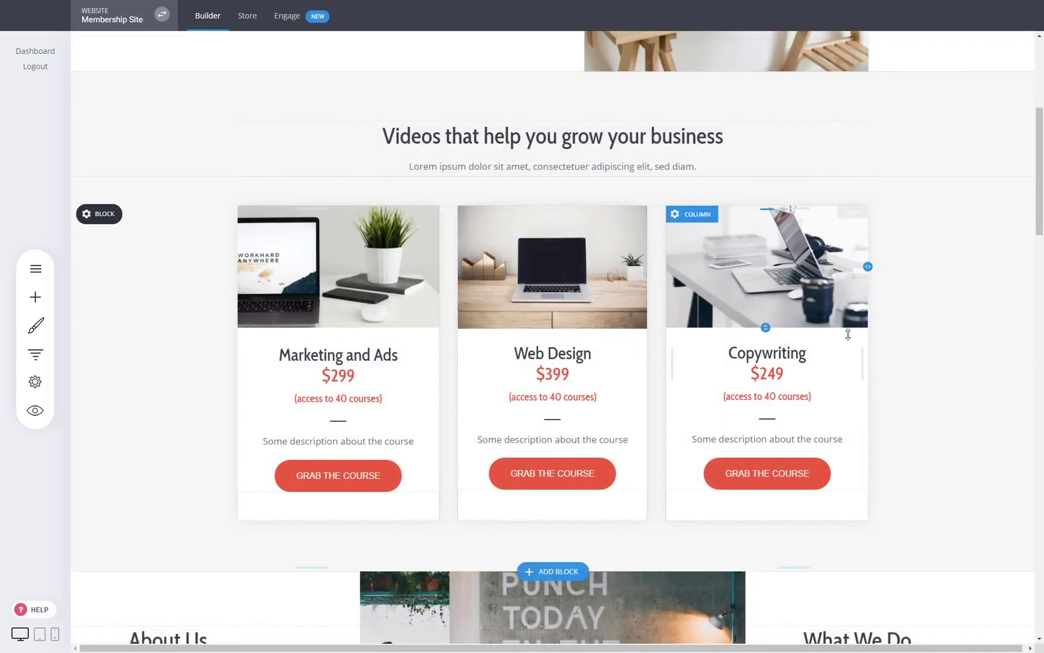
scroll(952, 346, down, 8)
scroll(951, 345, down, 12)
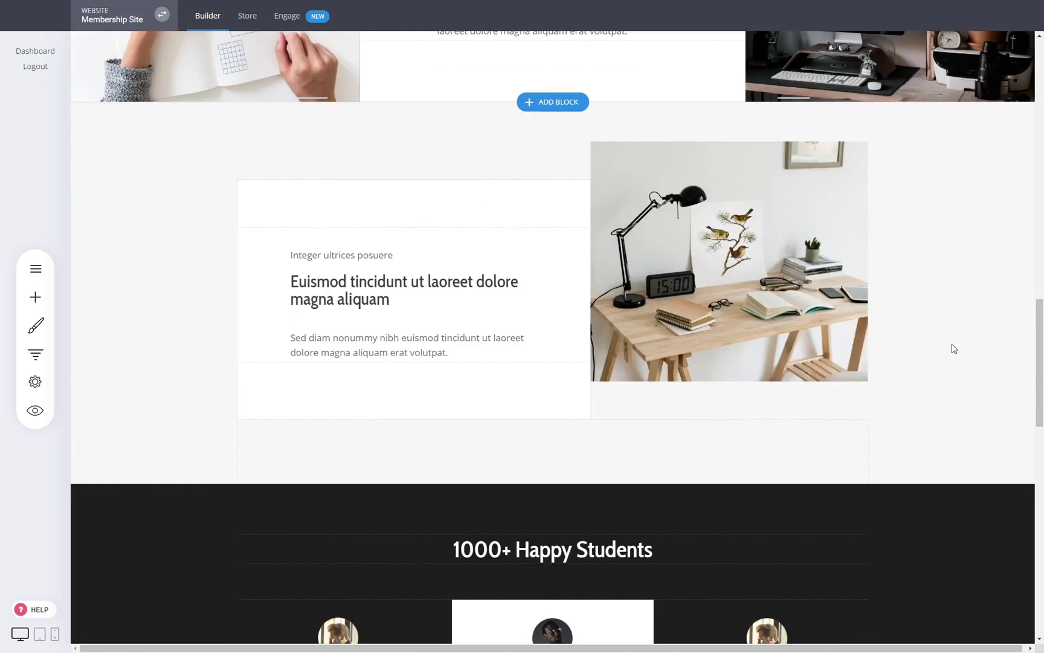
scroll(951, 348, down, 3)
scroll(935, 386, up, 15)
scroll(937, 384, up, 10)
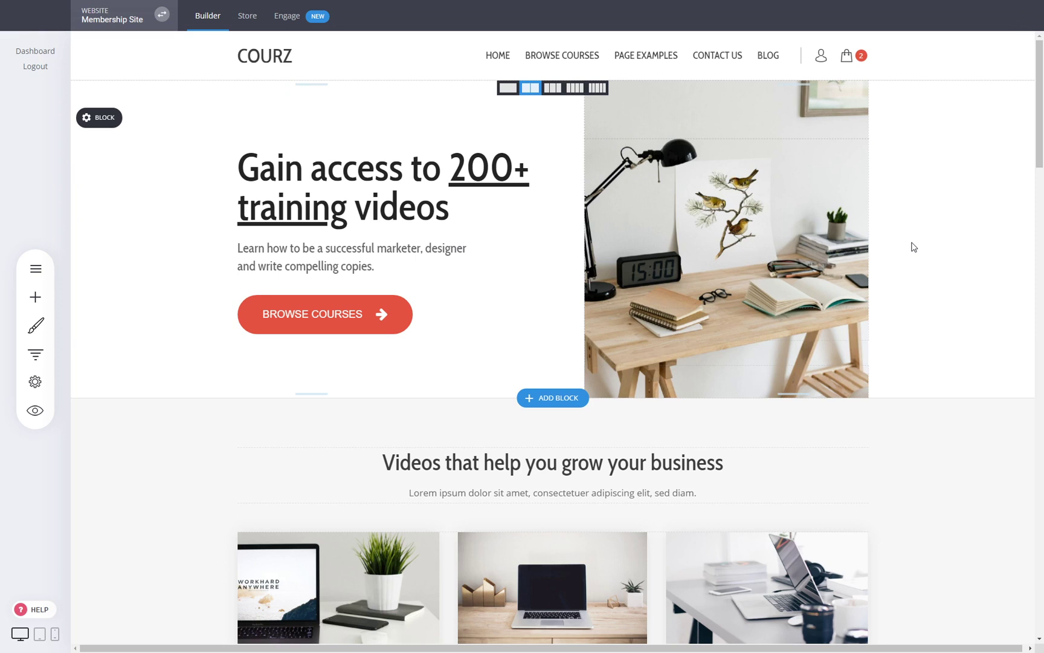
click(294, 22)
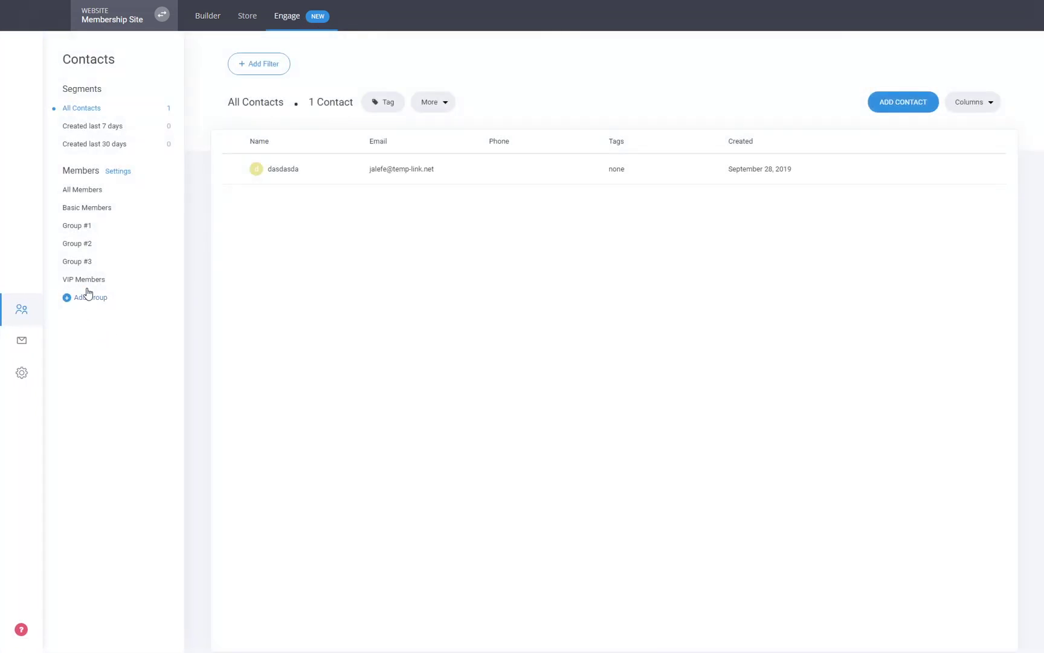
click(77, 226)
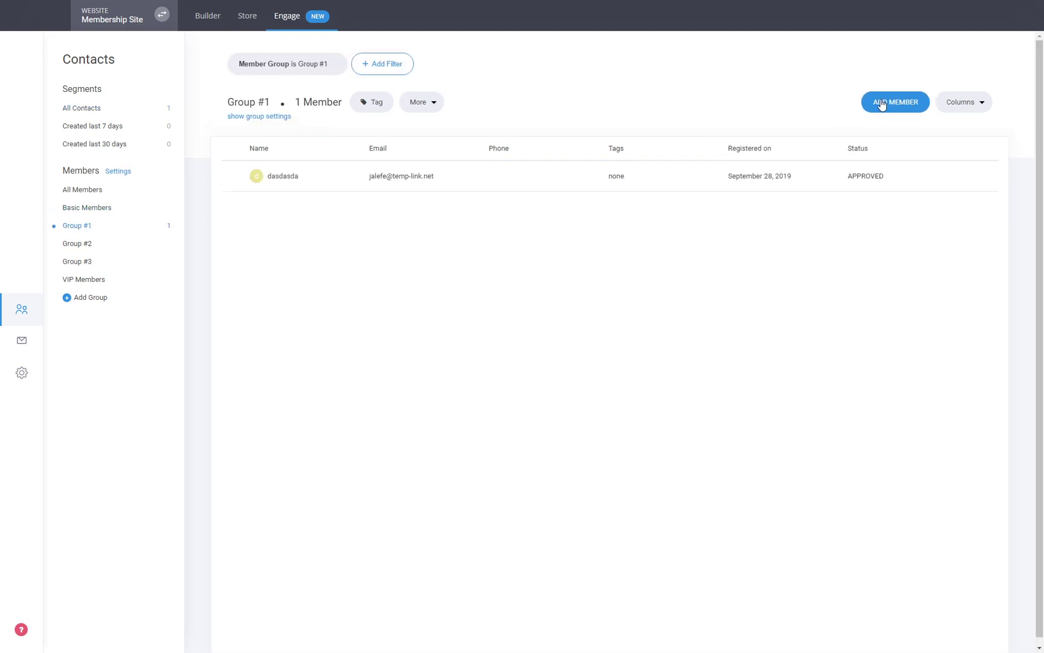
click(900, 107)
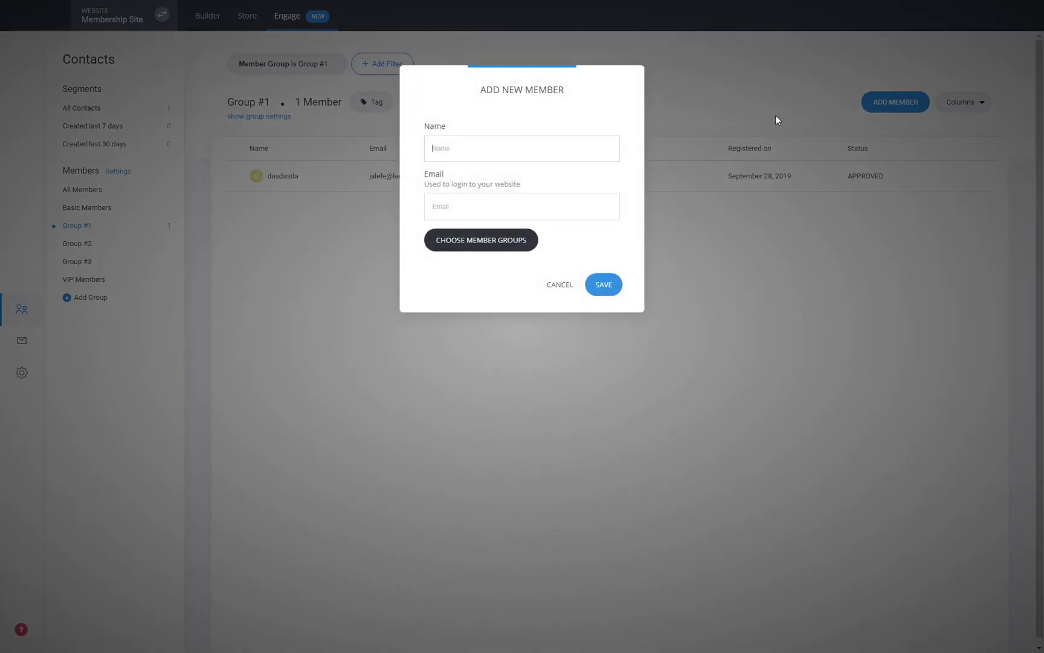
click(563, 287)
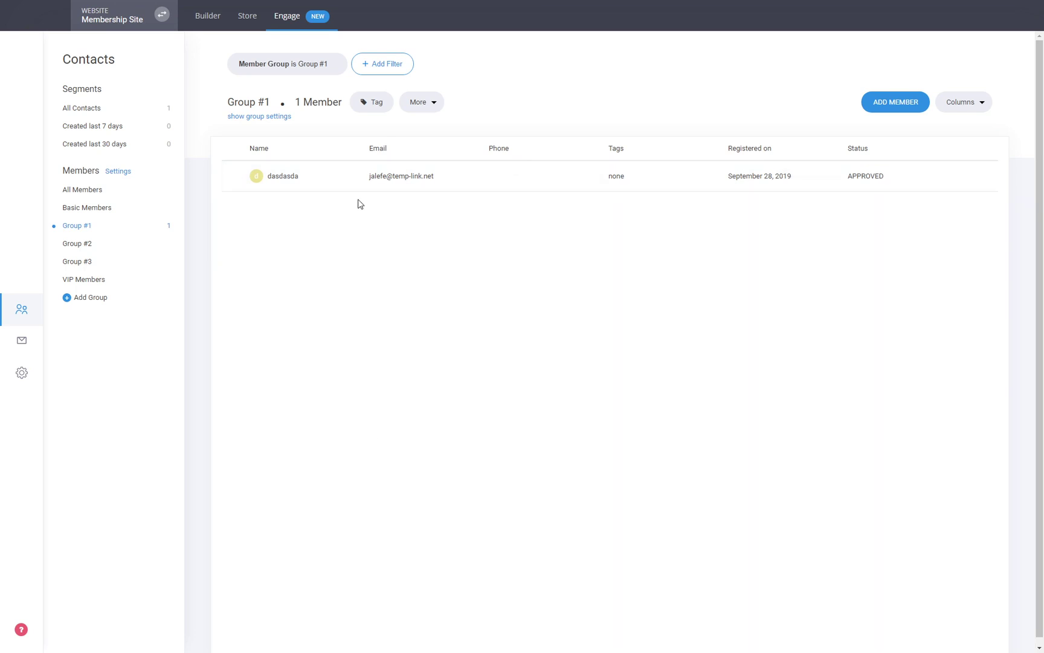
click(288, 180)
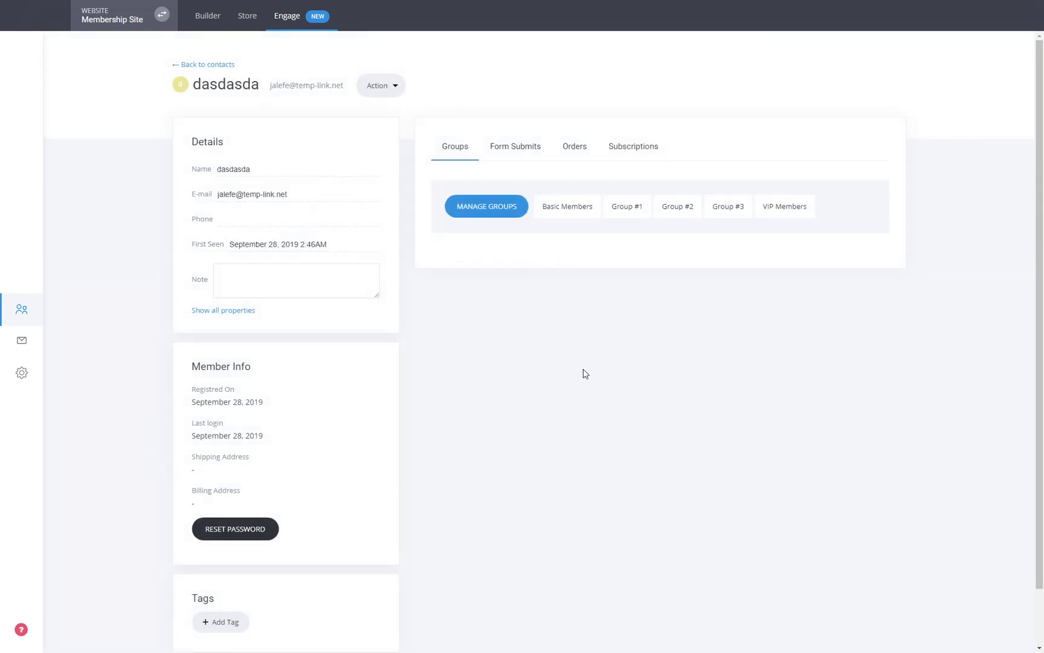
click(232, 67)
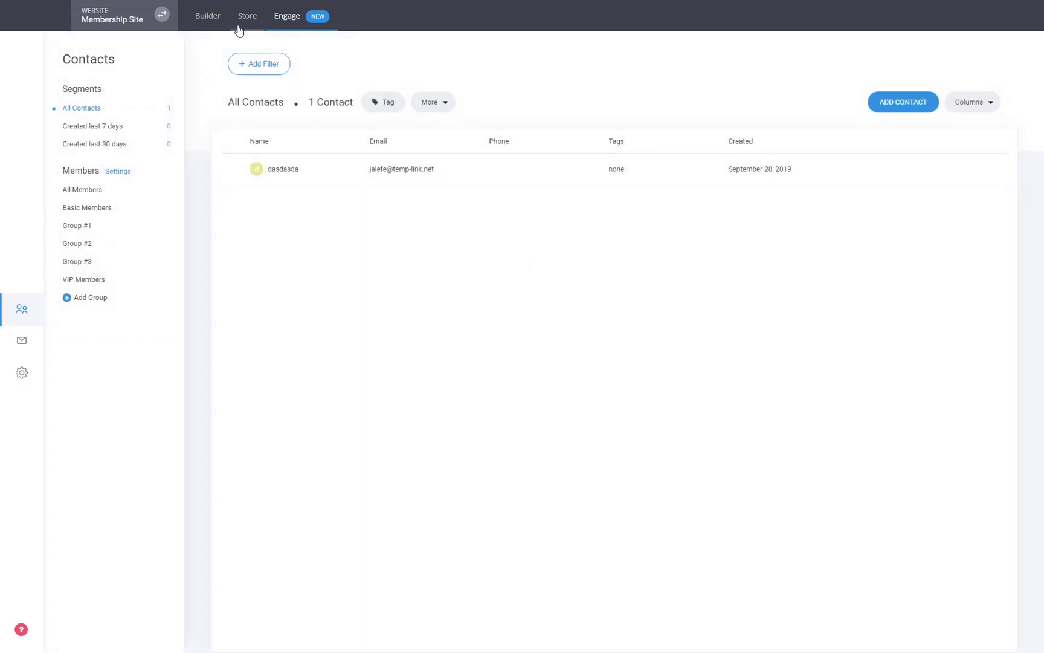
click(220, 23)
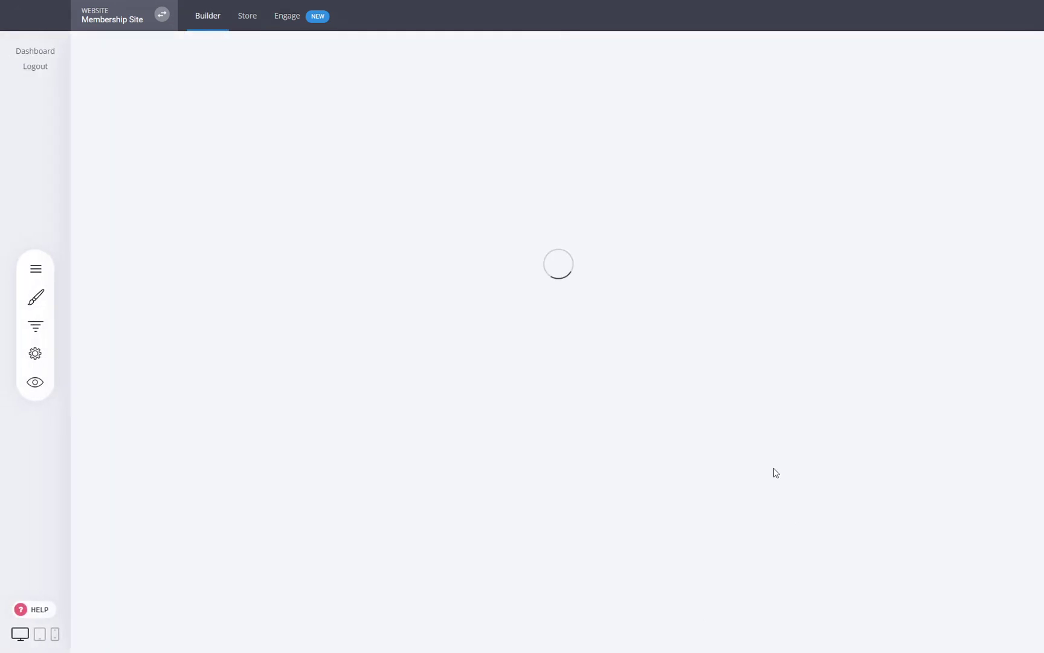